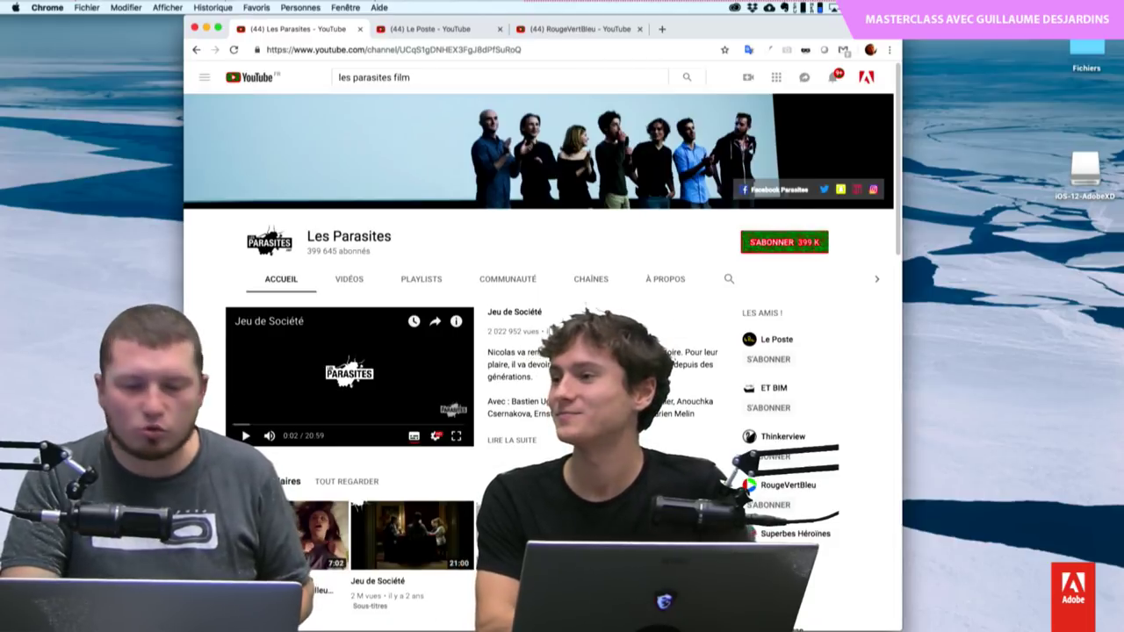
Step: Browse the Les Parasites home page, paging the Films row forward and back
scroll(527, 351, down, 5)
scroll(527, 351, down, 3)
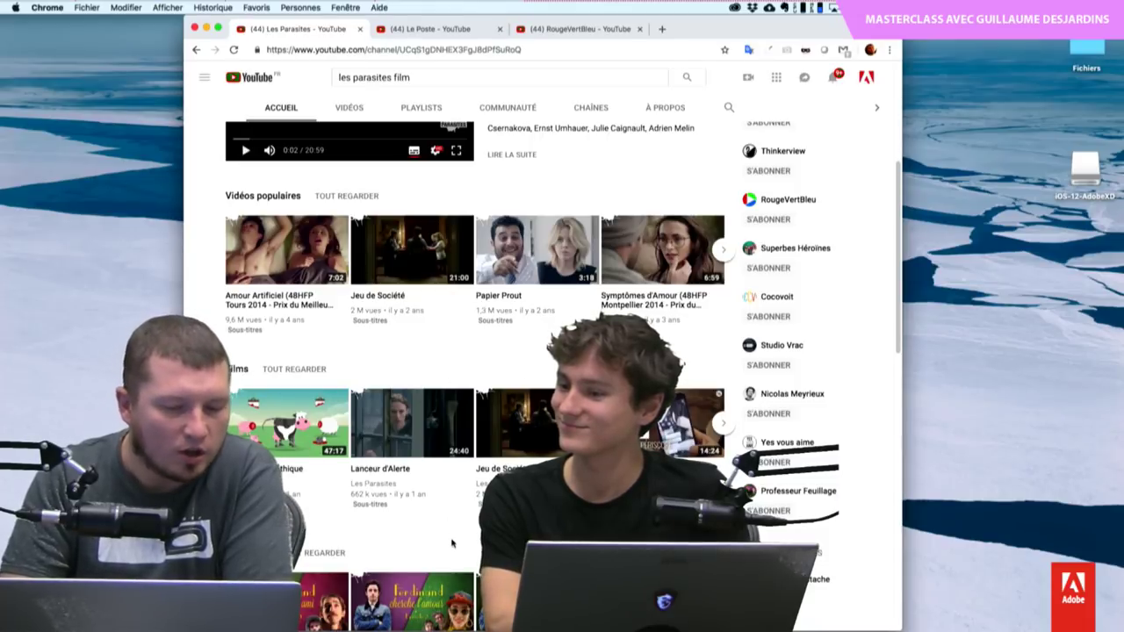
scroll(452, 544, down, 5)
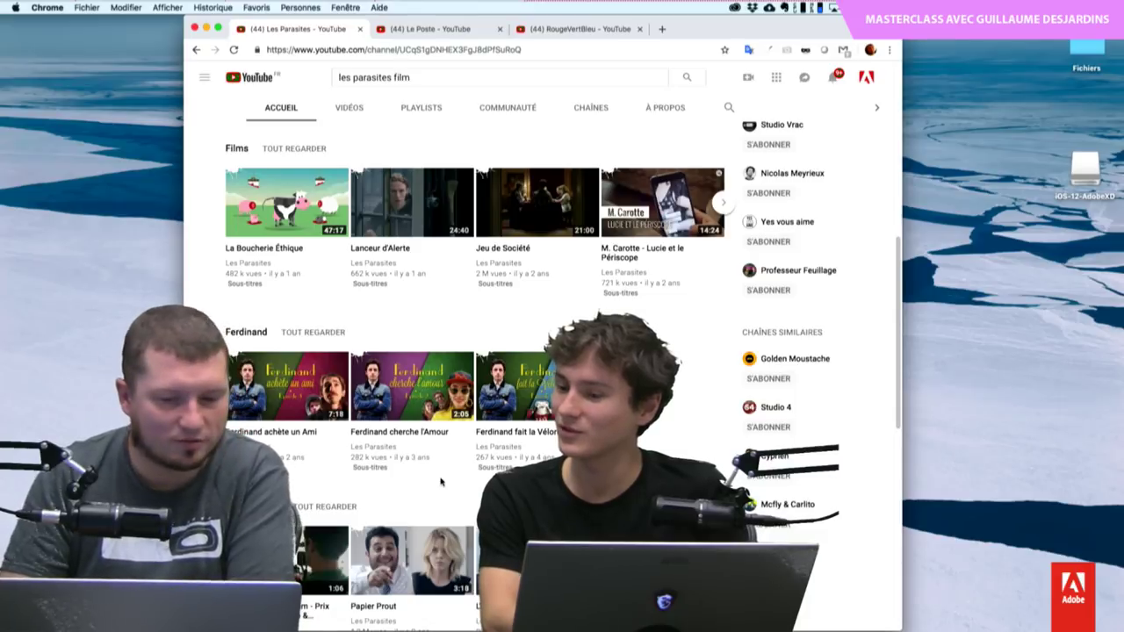
scroll(441, 481, down, 1)
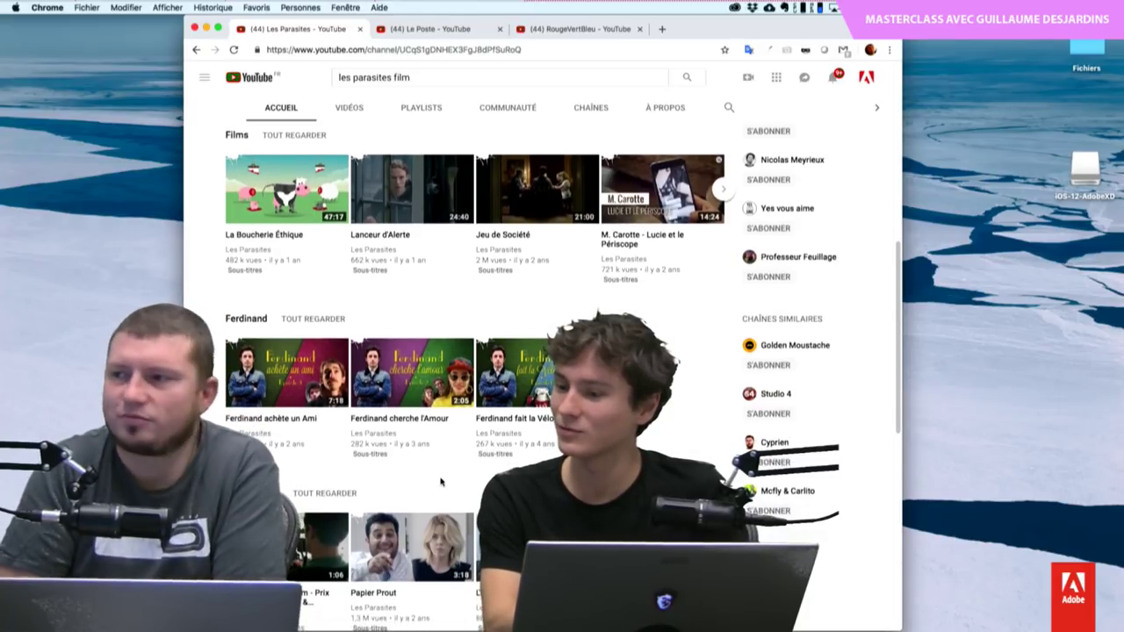
scroll(441, 481, down, 1)
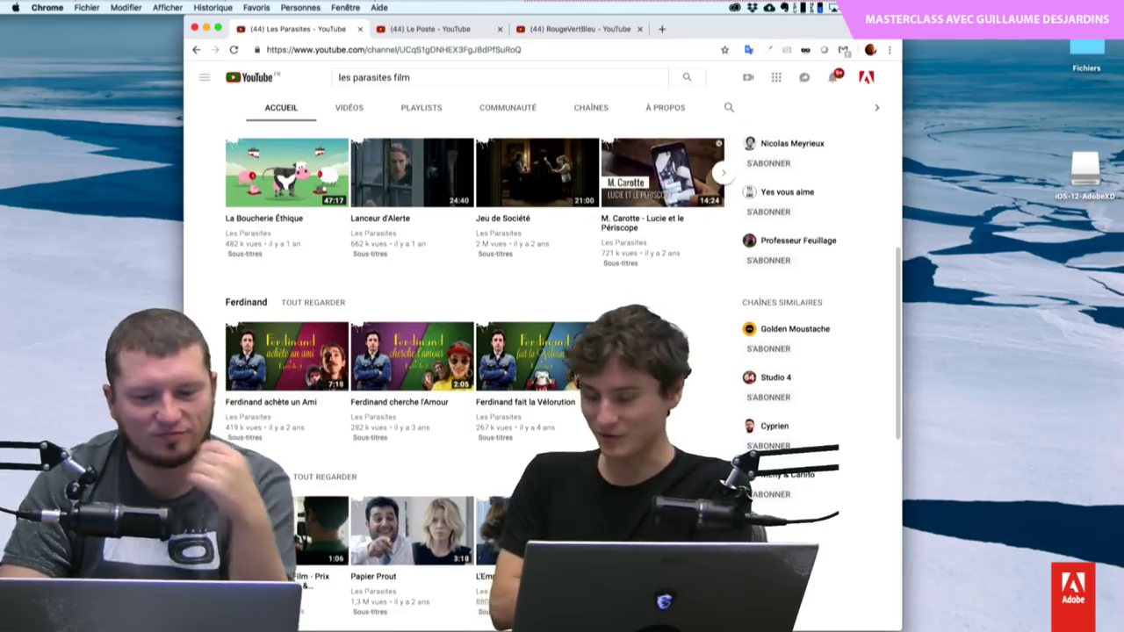
scroll(527, 369, up, 1)
scroll(562, 378, up, 2)
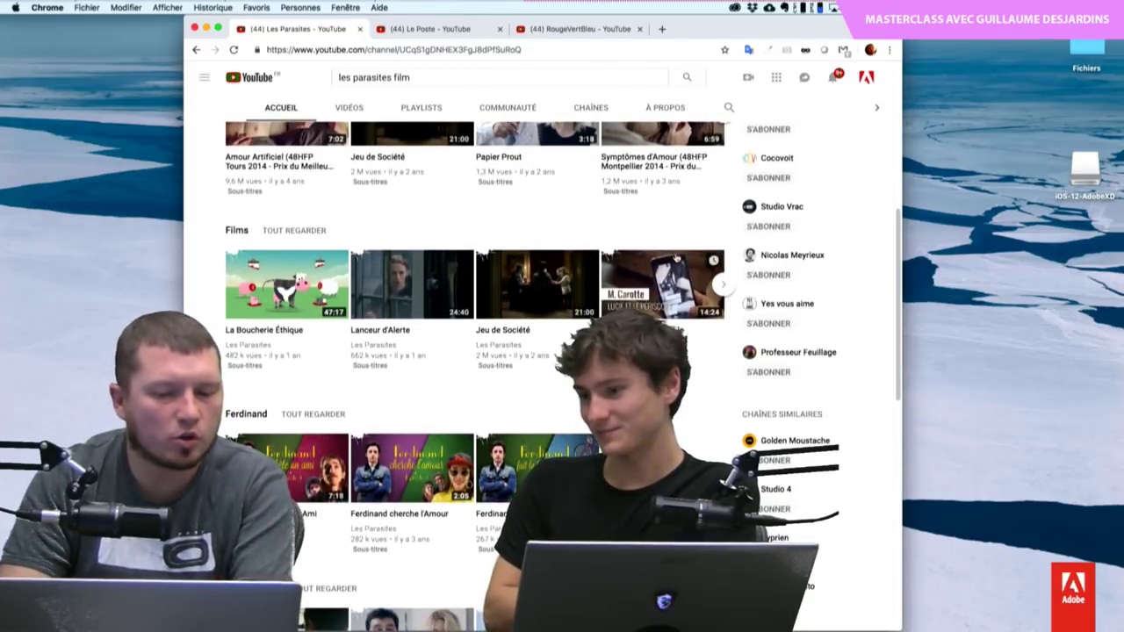
click(725, 288)
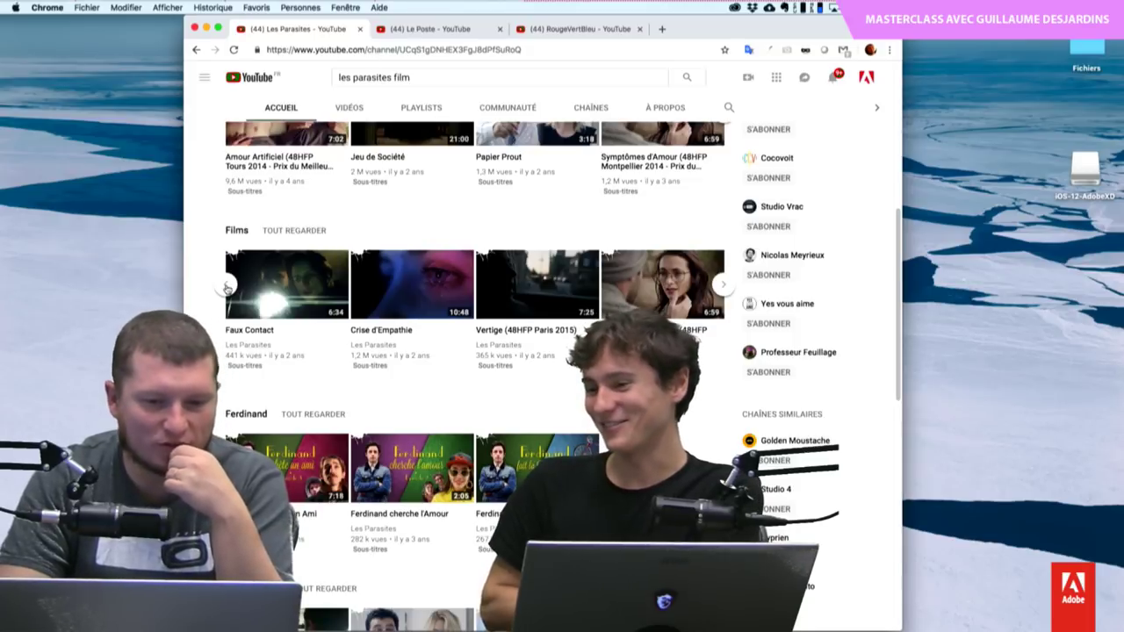
click(228, 287)
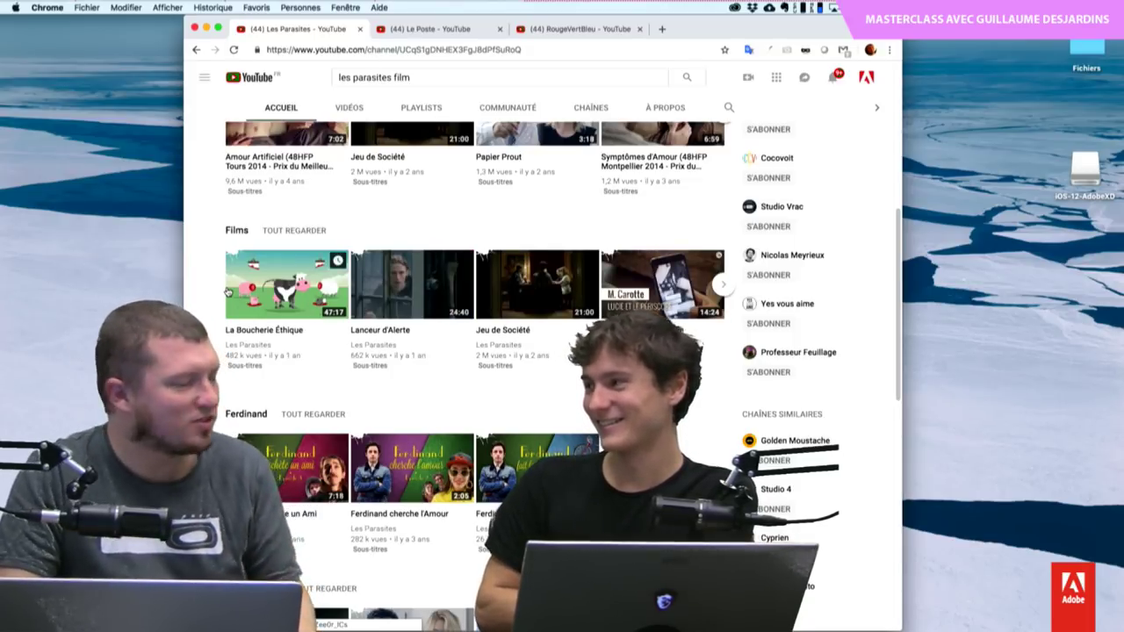
scroll(227, 290, up, 3)
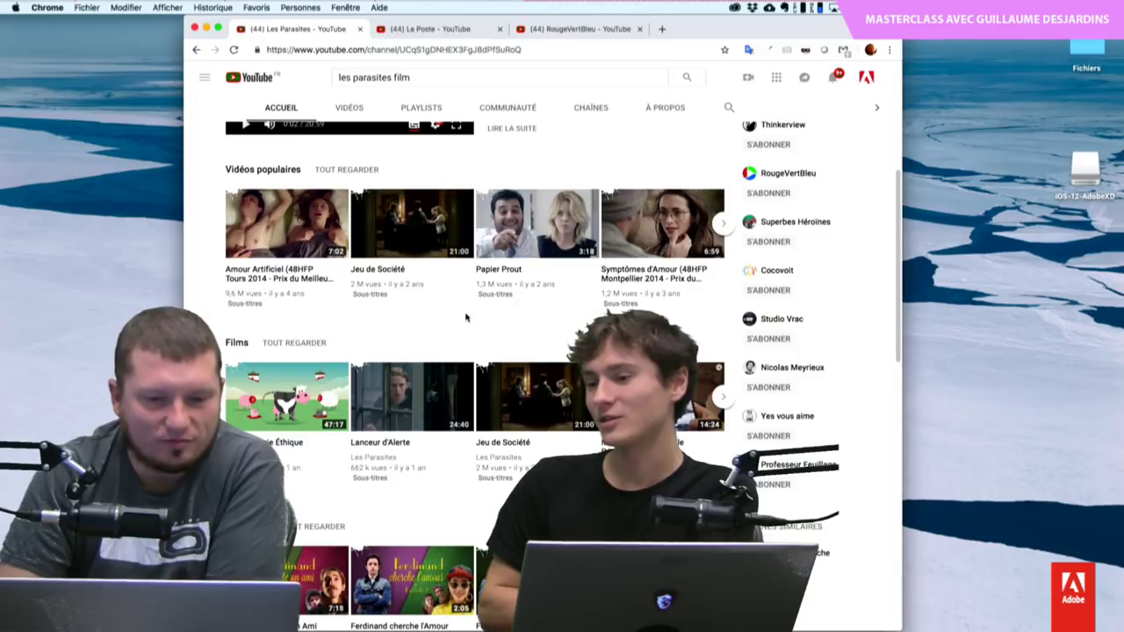
scroll(466, 318, up, 3)
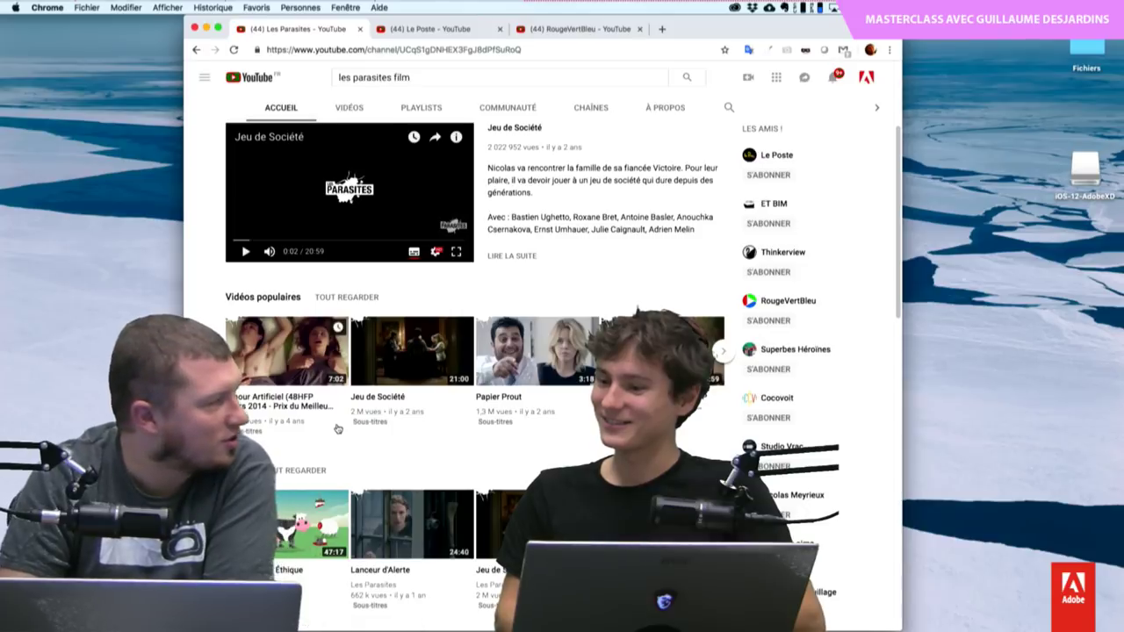
scroll(489, 474, down, 2)
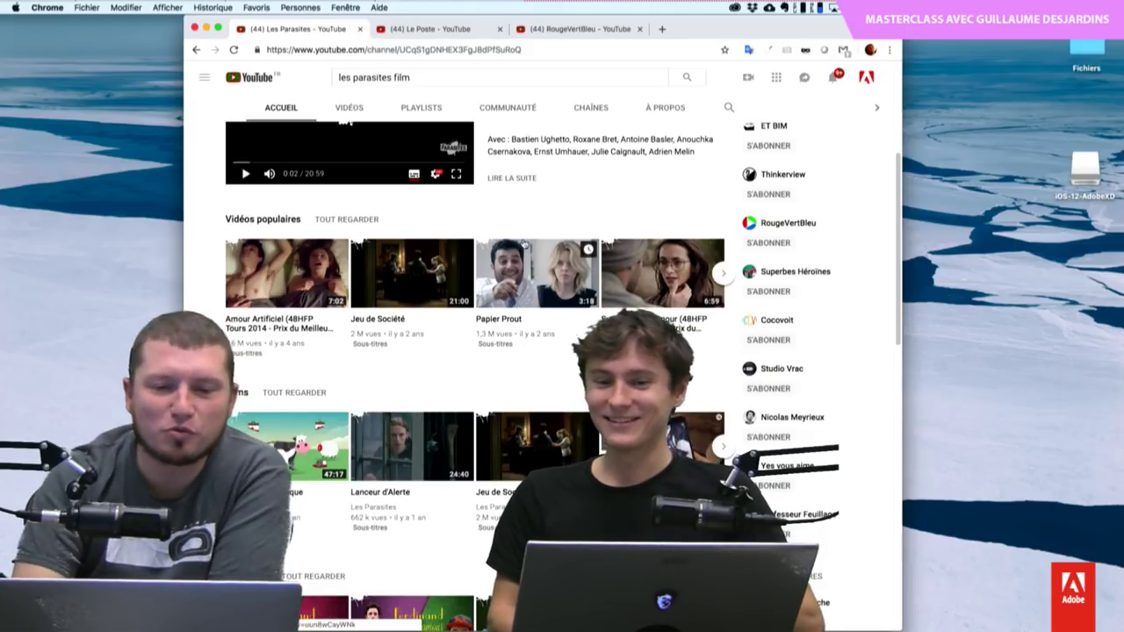
scroll(542, 182, up, 5)
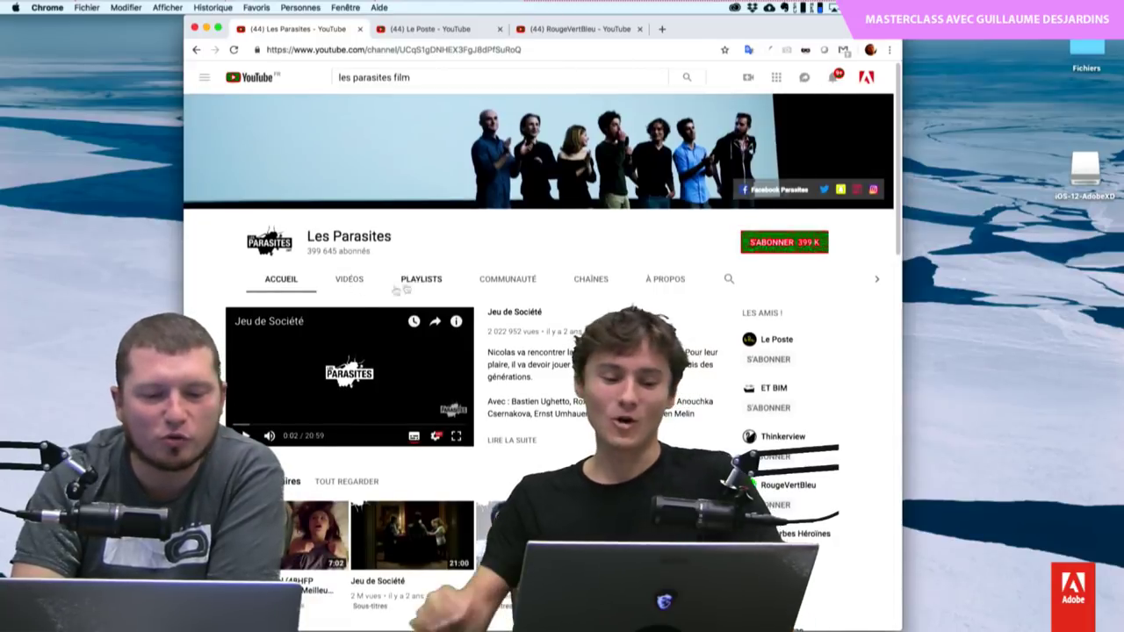
Step: Open the Les Parasites VIDÉOS tab and scroll down through the uploads list
click(349, 279)
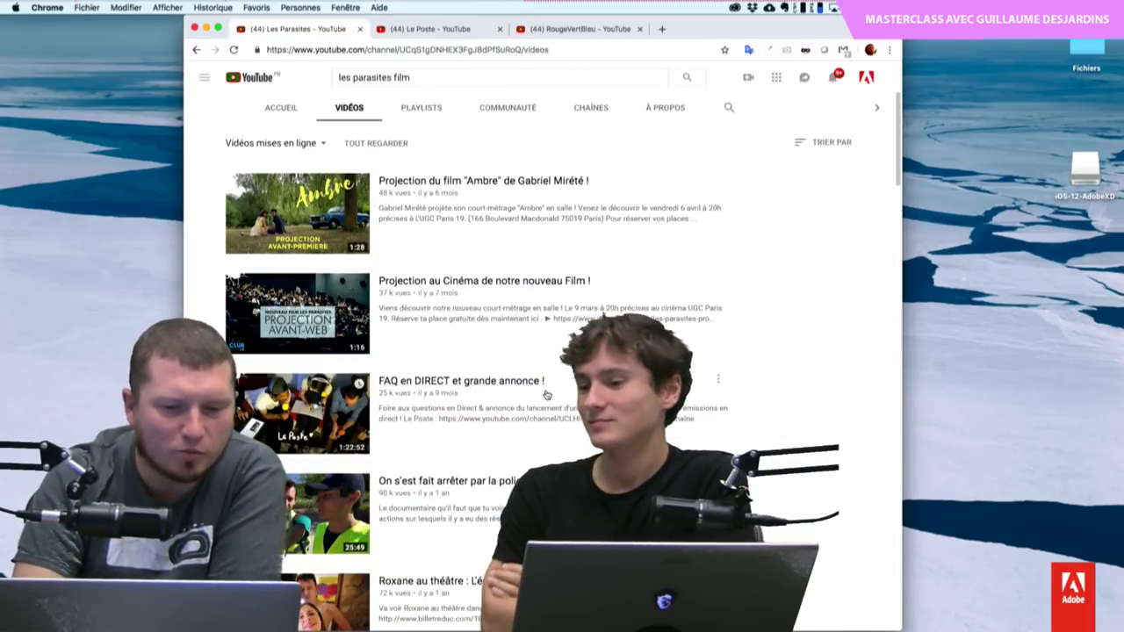
scroll(467, 455, down, 5)
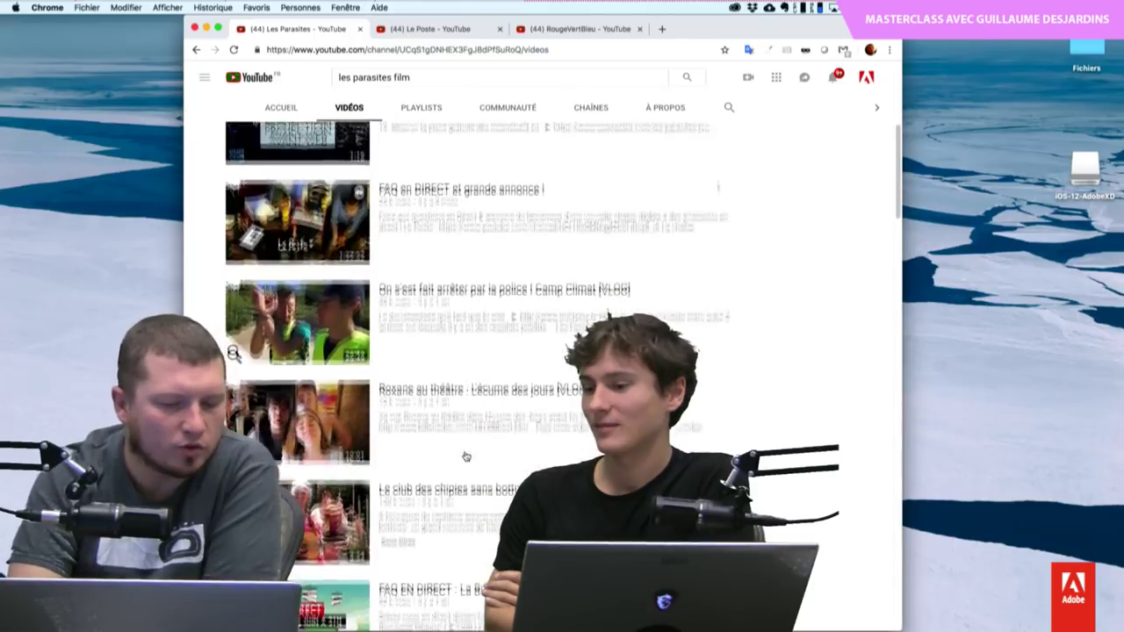
scroll(466, 456, down, 2)
scroll(466, 456, down, 1)
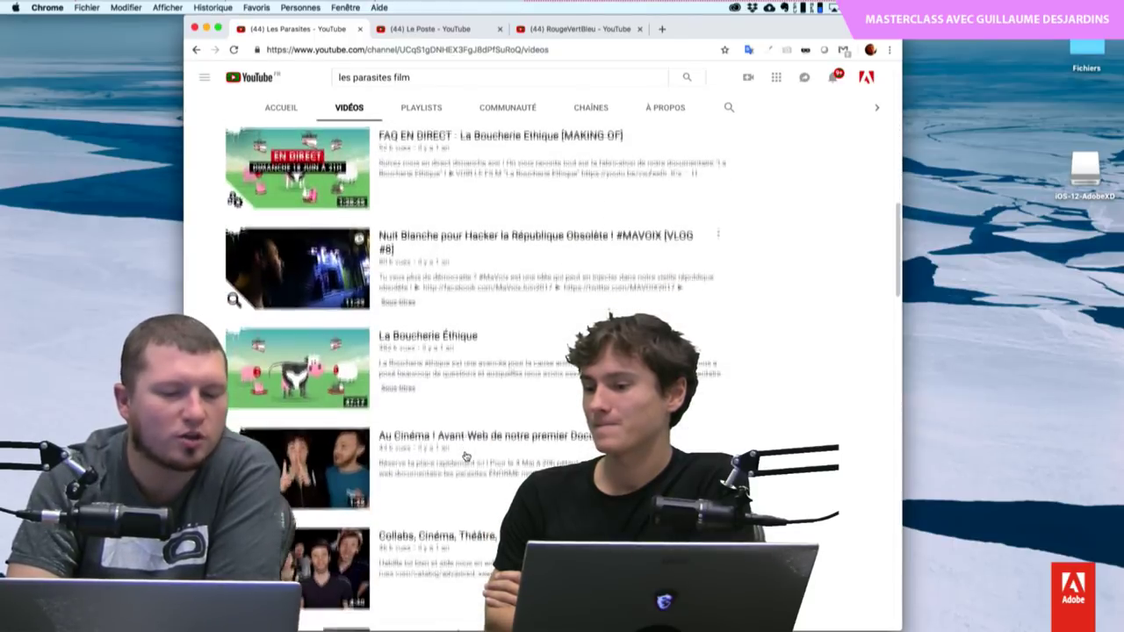
scroll(467, 456, down, 2)
scroll(467, 456, down, 2)
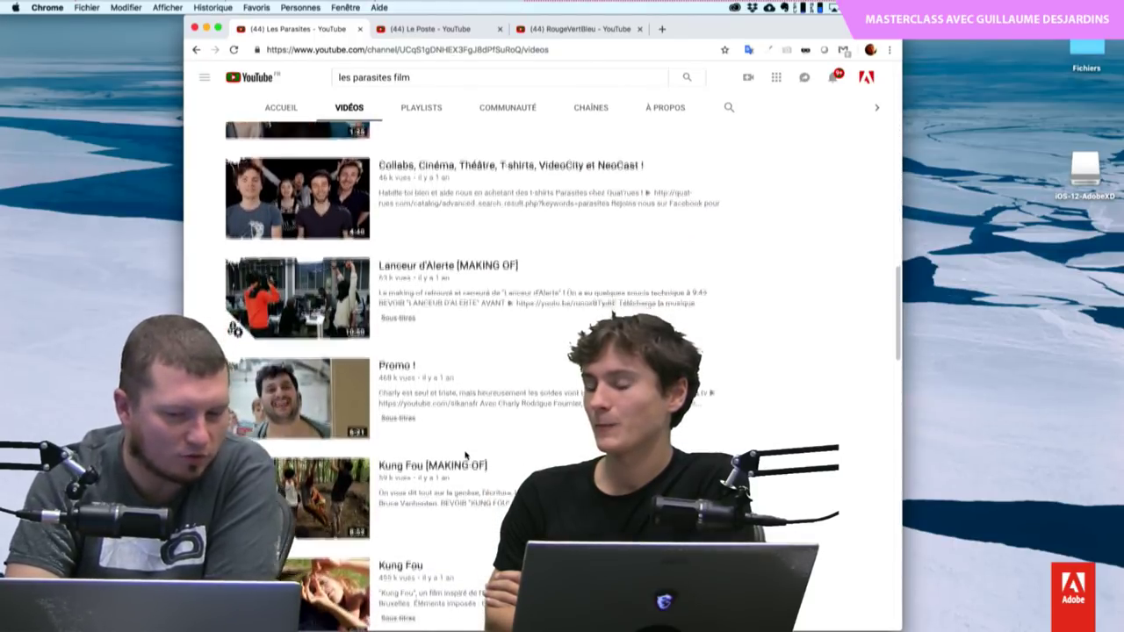
scroll(466, 456, down, 3)
scroll(467, 455, down, 2)
scroll(466, 456, down, 1)
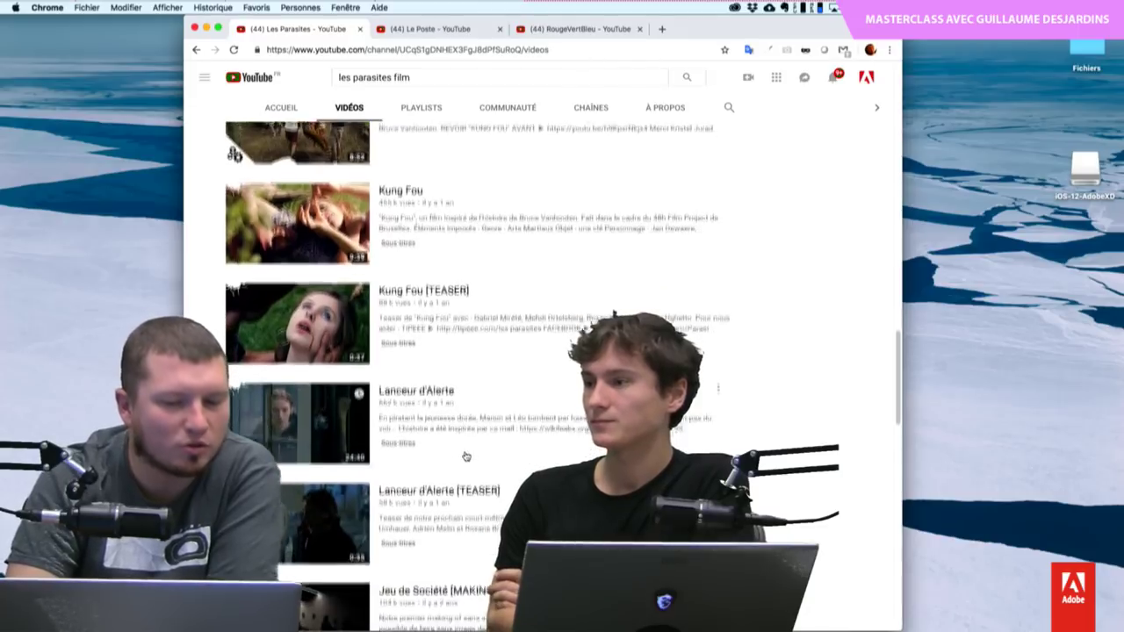
scroll(467, 455, down, 1)
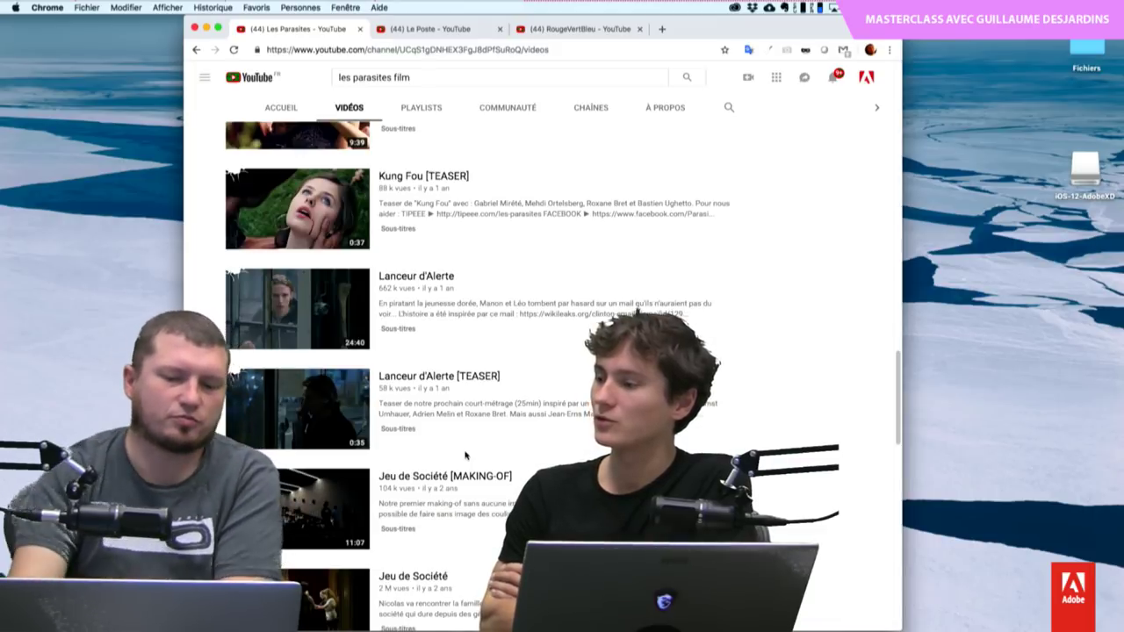
scroll(467, 456, down, 3)
scroll(466, 456, down, 3)
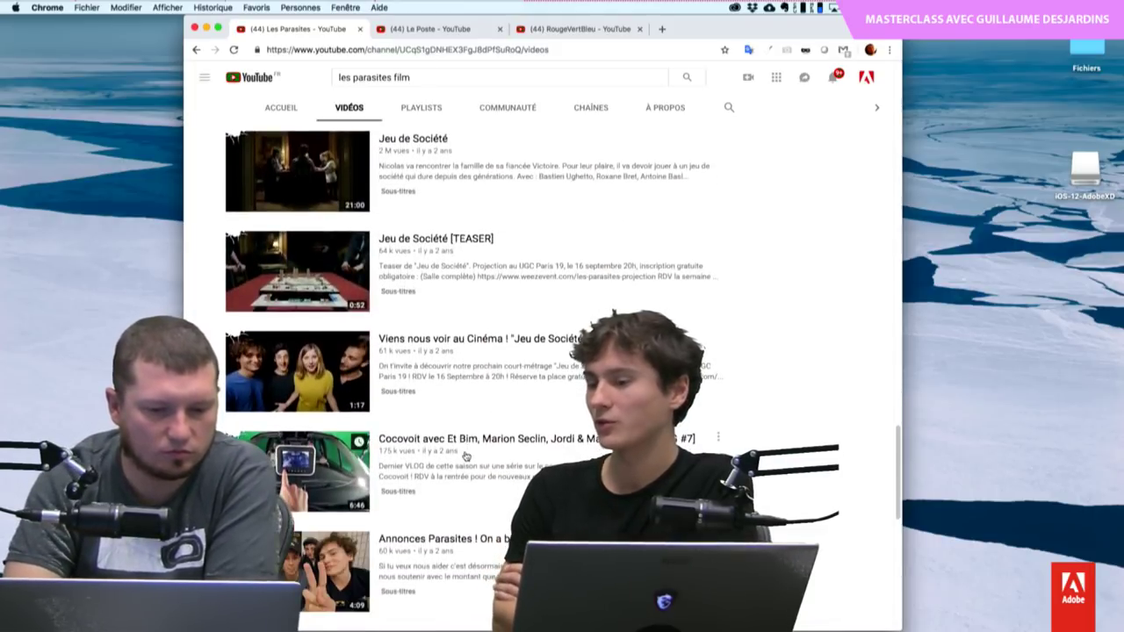
scroll(466, 456, down, 1)
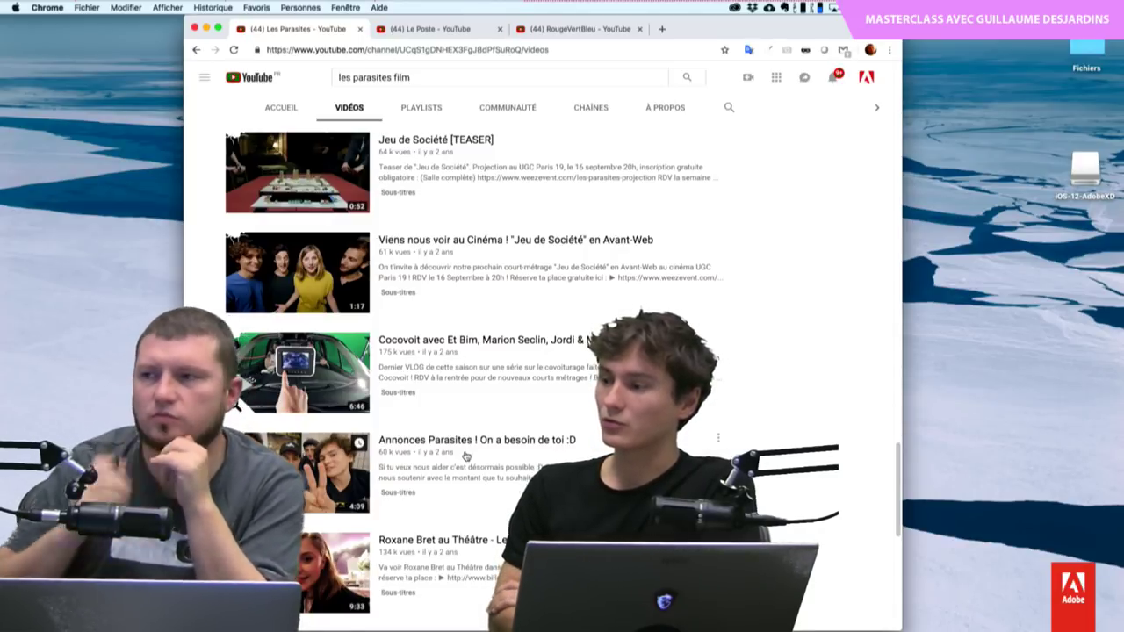
Step: Shift the Chrome window slightly right and return to the channel's ACCUEIL page
drag(716, 40, 805, 40)
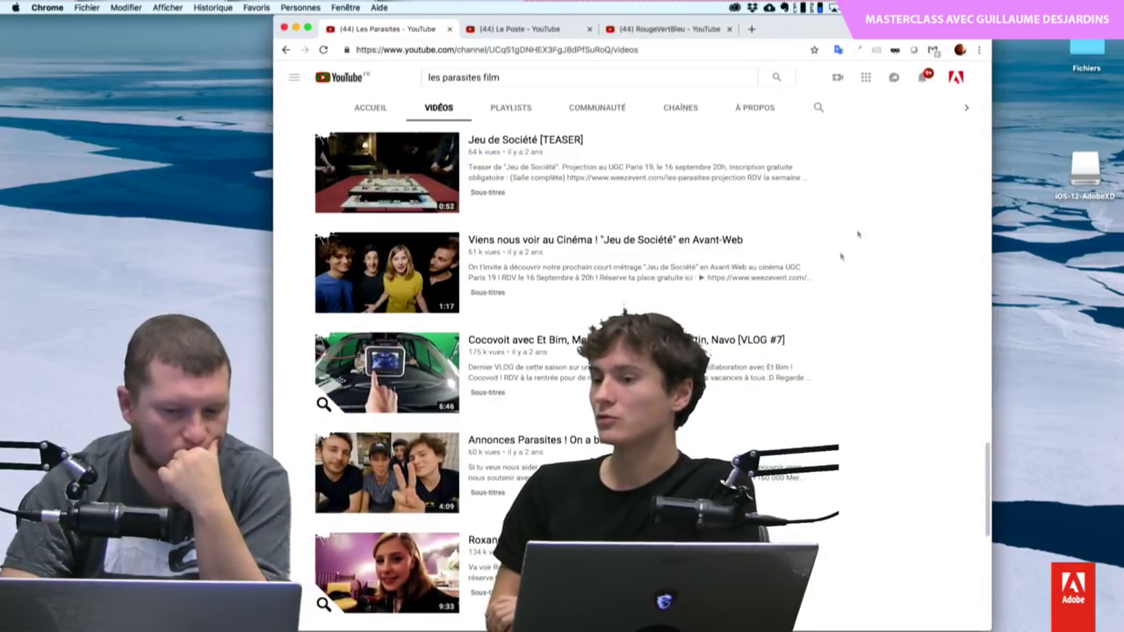
scroll(763, 396, down, 4)
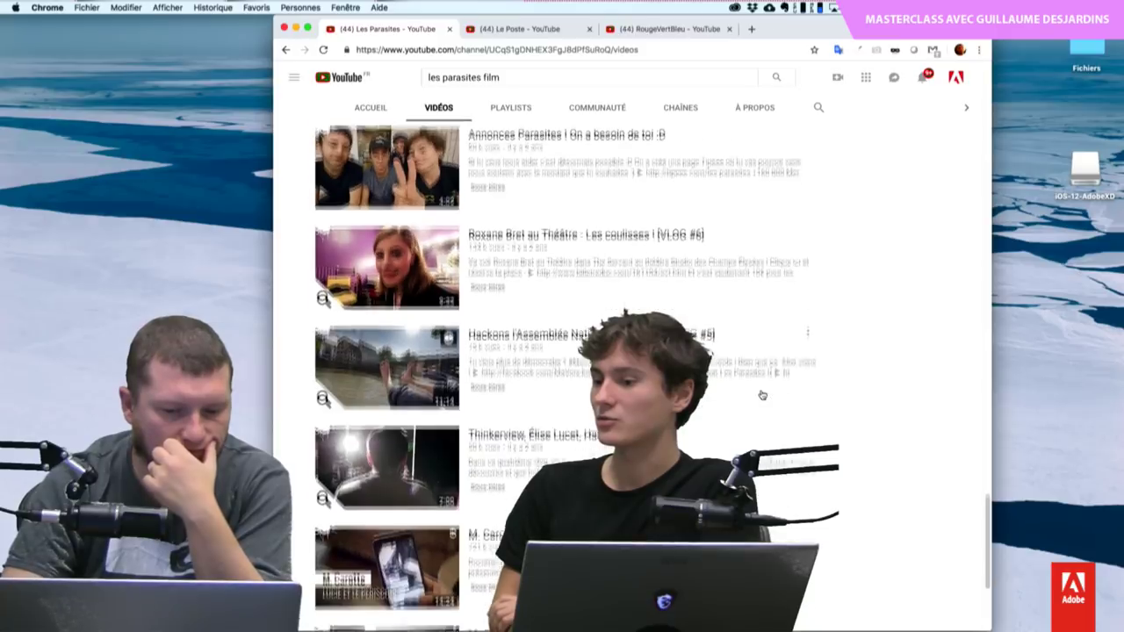
scroll(763, 395, down, 3)
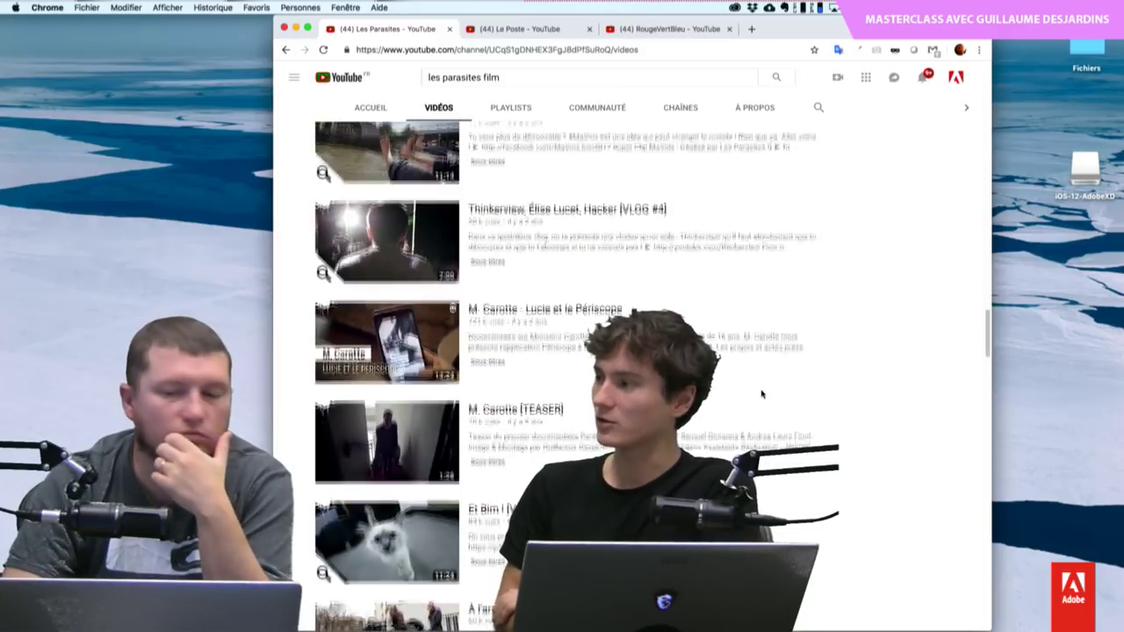
scroll(761, 394, up, 10)
scroll(760, 393, up, 5)
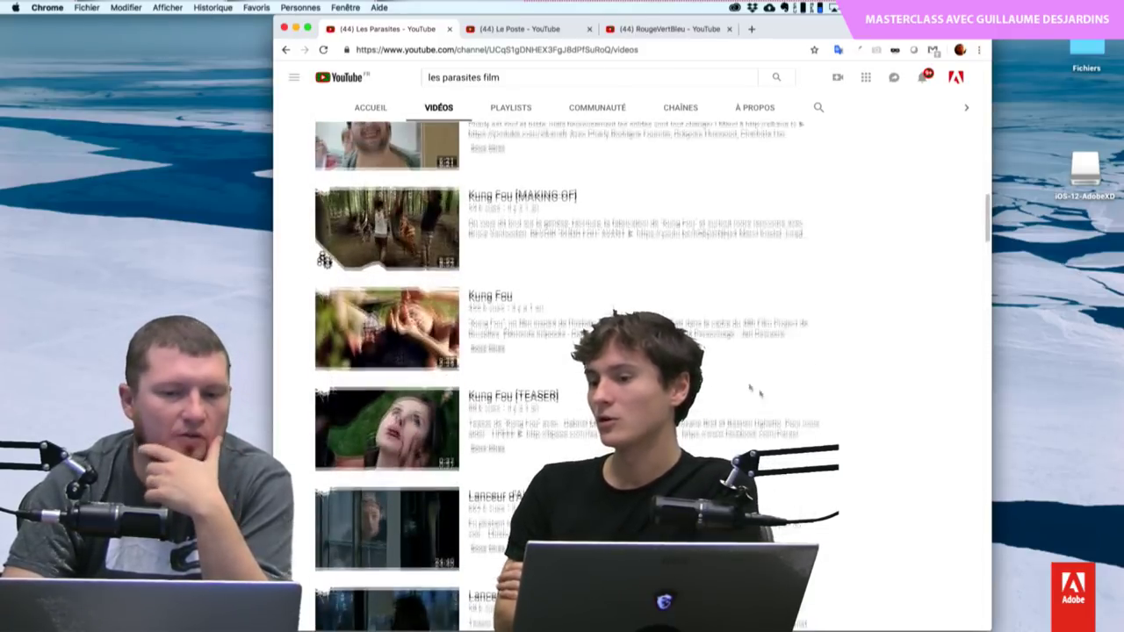
click(369, 108)
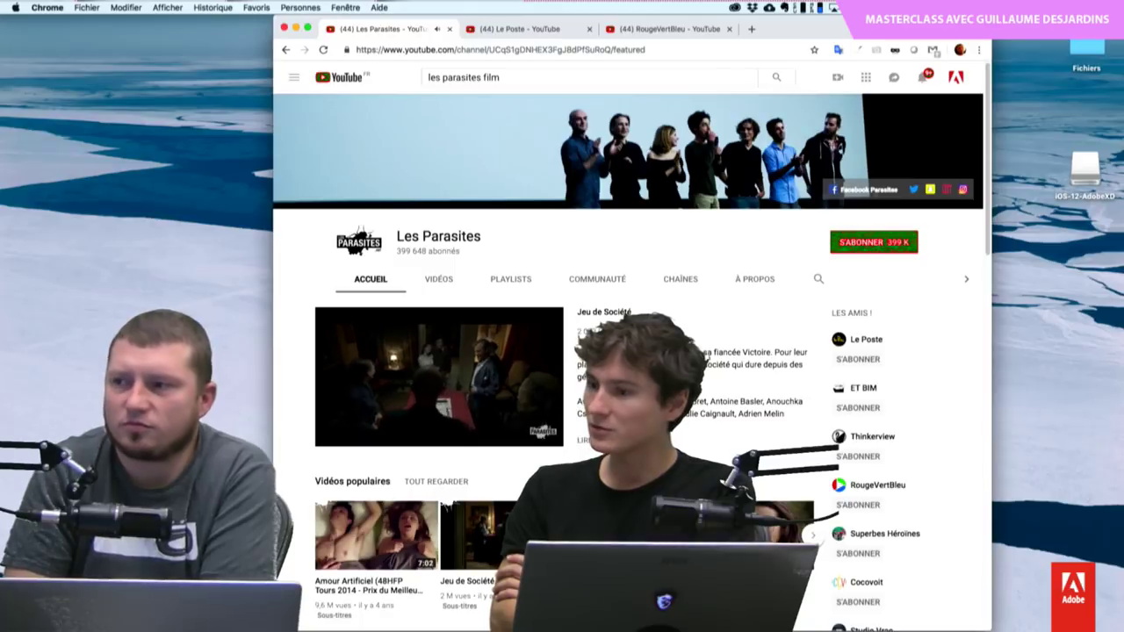
Step: Watch the featured Jeu de Société video full screen, then exit full screen
scroll(808, 591, down, 2)
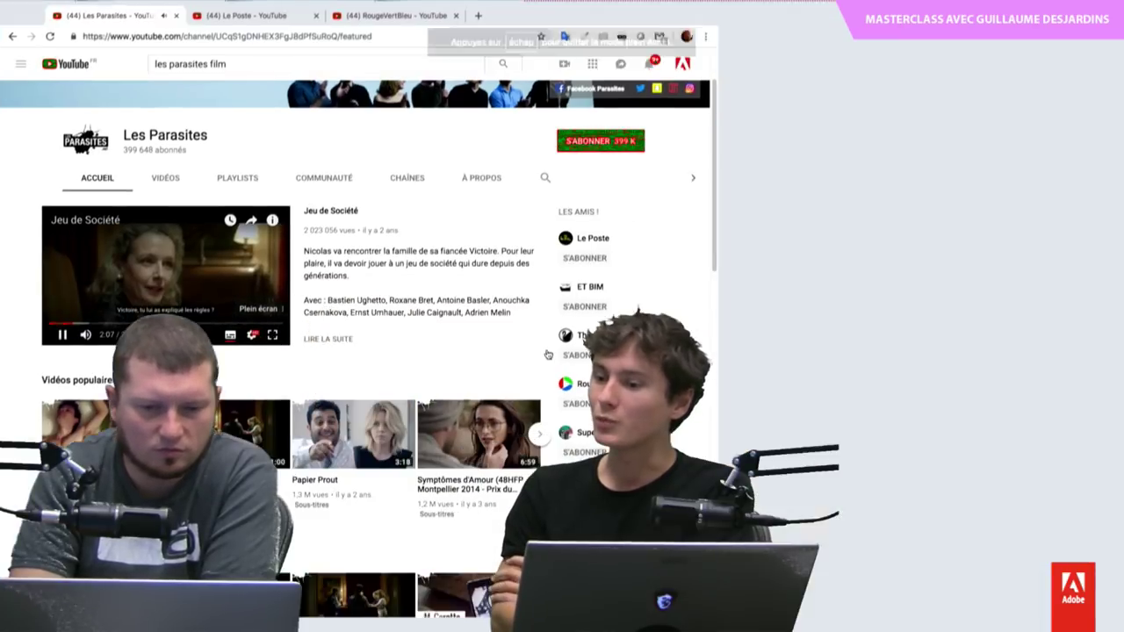
click(546, 351)
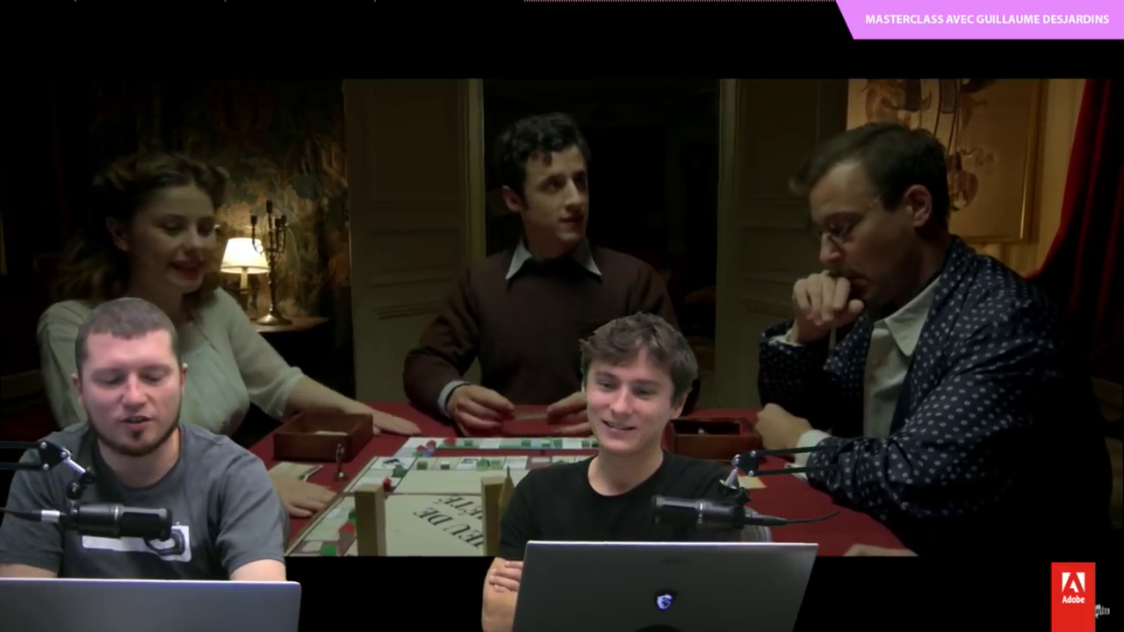
key(Escape)
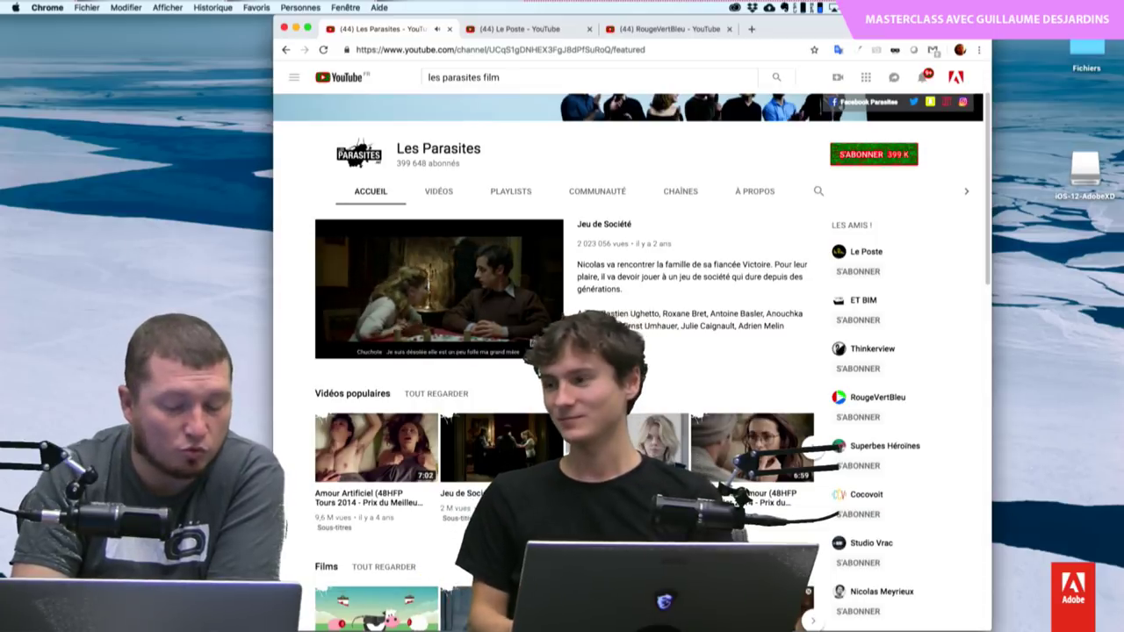
Step: Pause Jeu de Société and switch to the Le Poste channel tab
scroll(628, 363, down, 5)
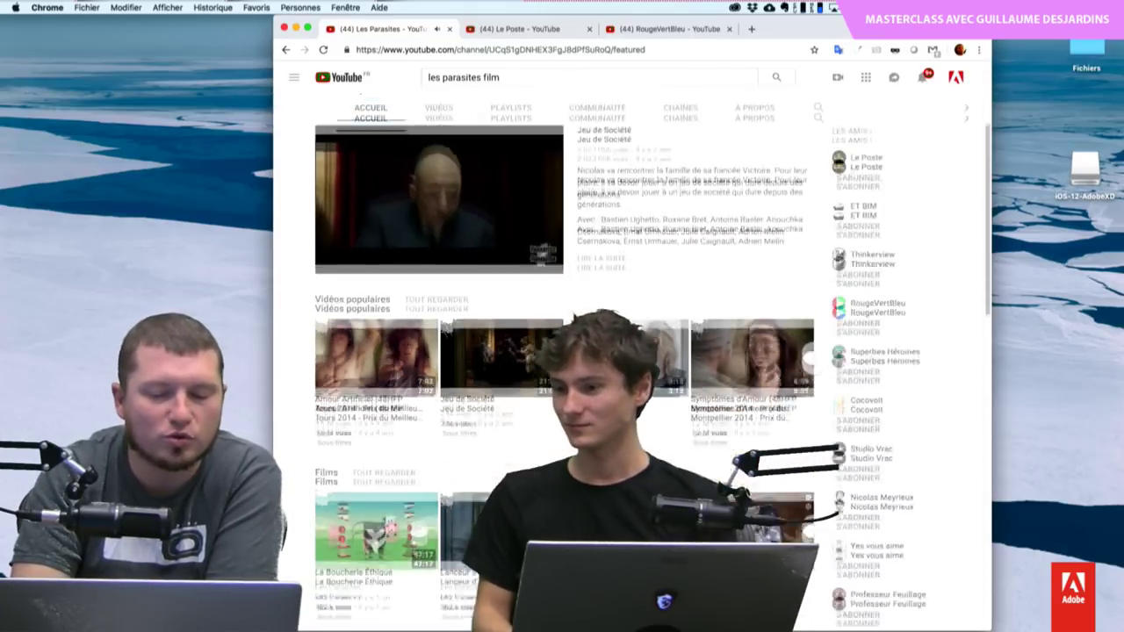
scroll(628, 363, up, 5)
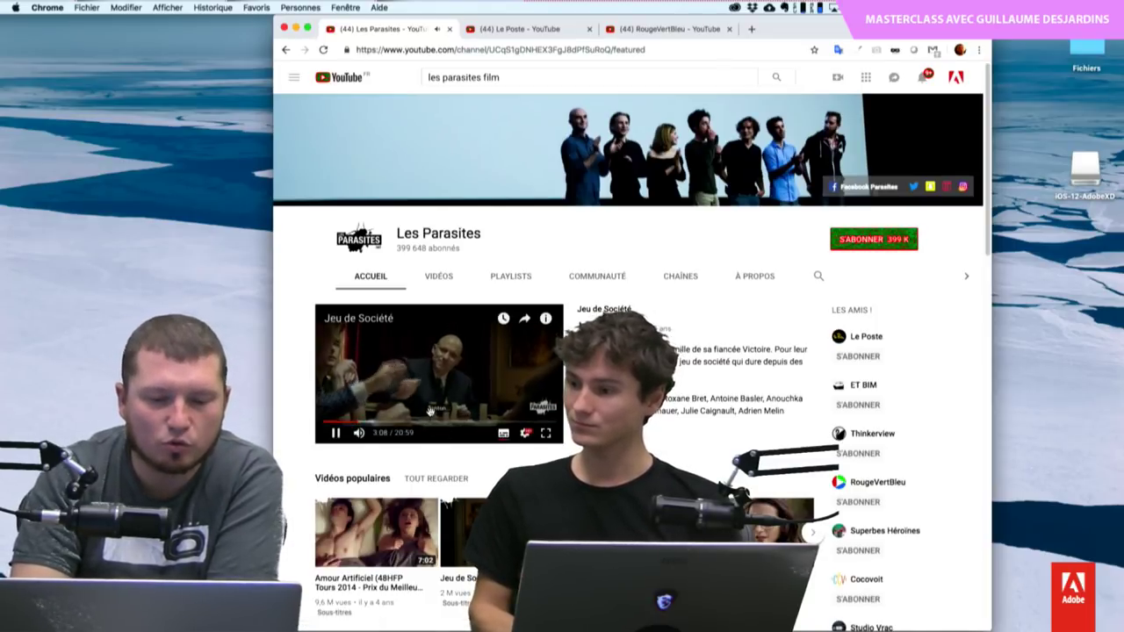
click(335, 434)
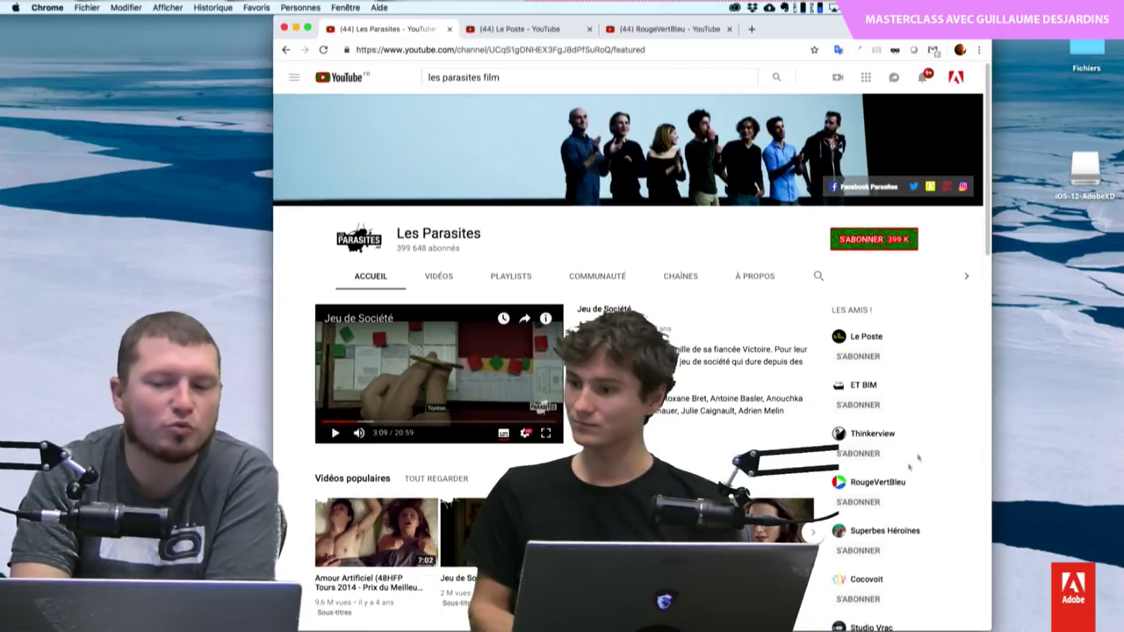
scroll(909, 387, down, 3)
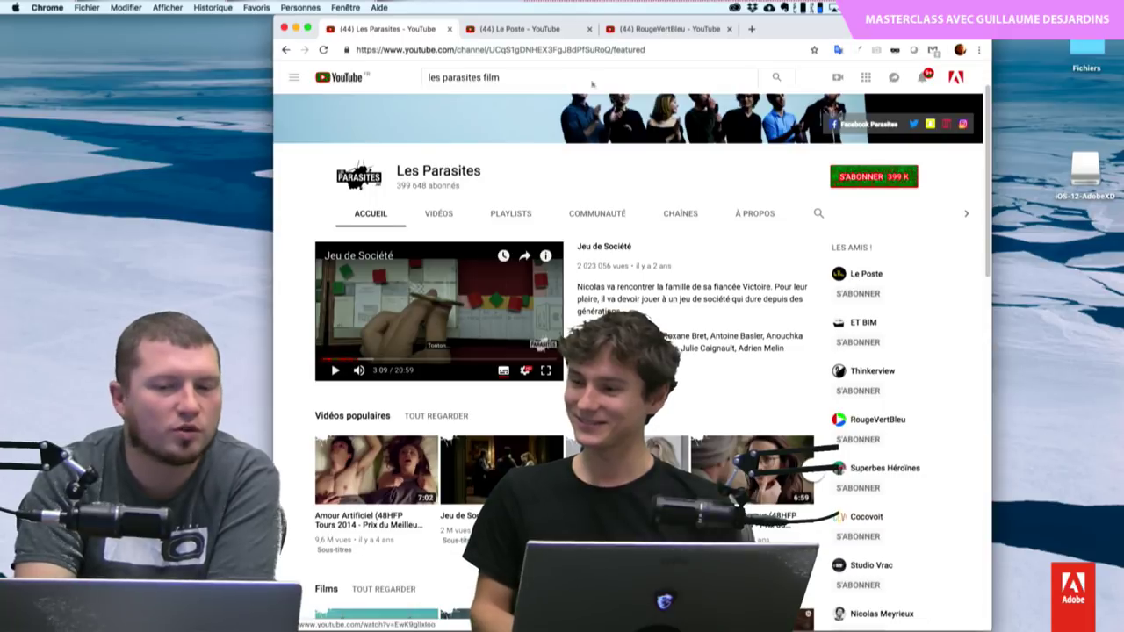
click(534, 30)
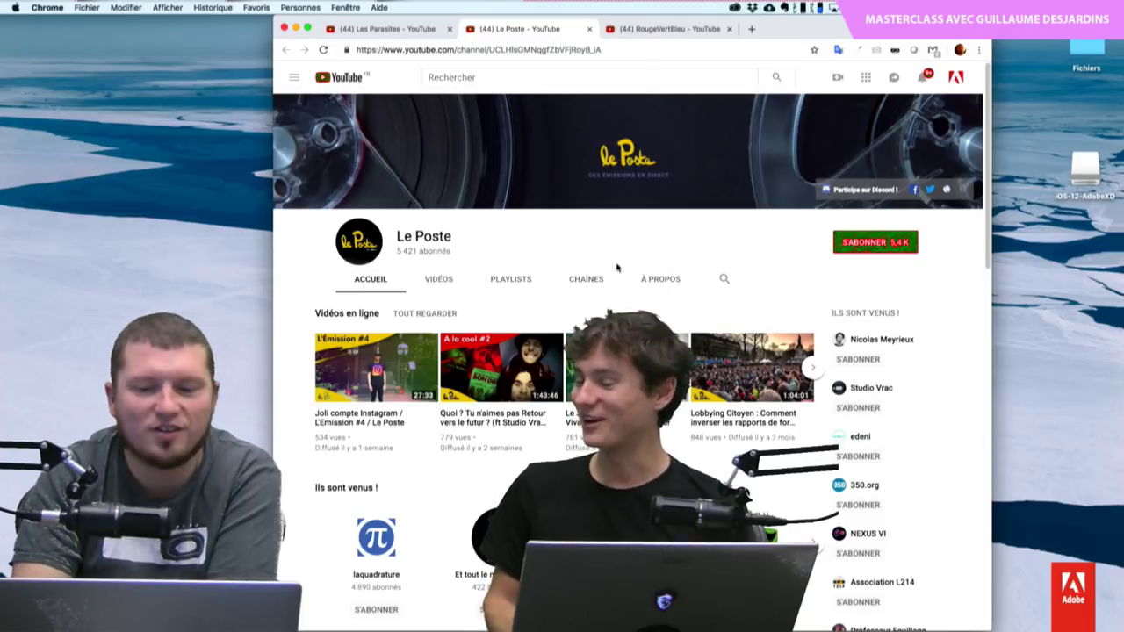
Step: Scroll Le Poste's home page to L'Émission and open 'Lancer des projets en 2018 ? L'Émission #1'
click(646, 285)
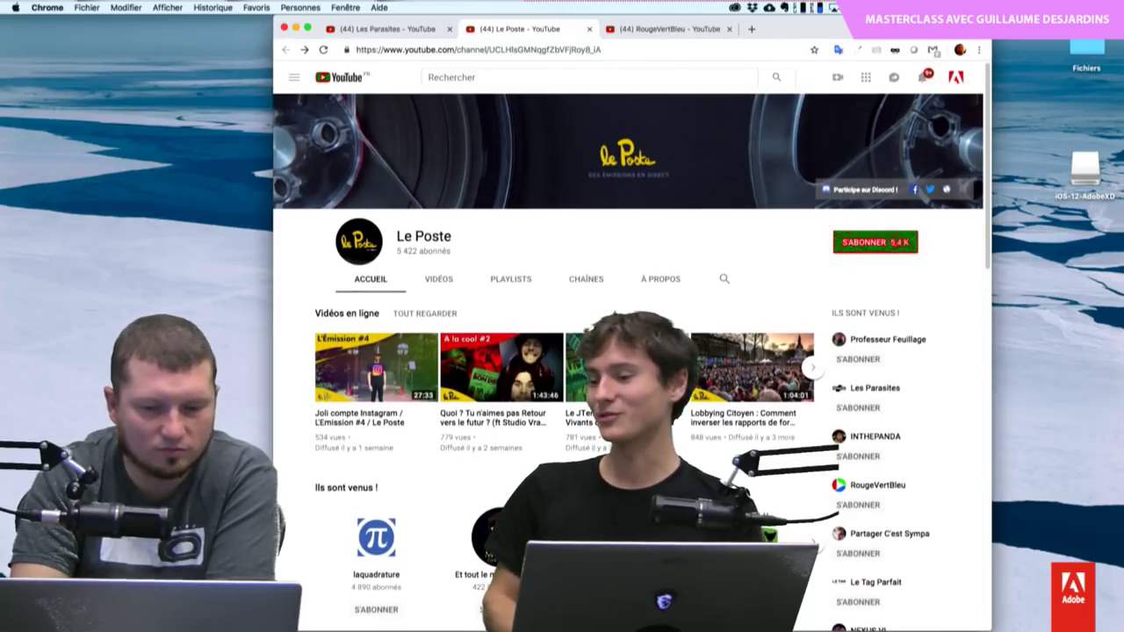
scroll(631, 351, down, 10)
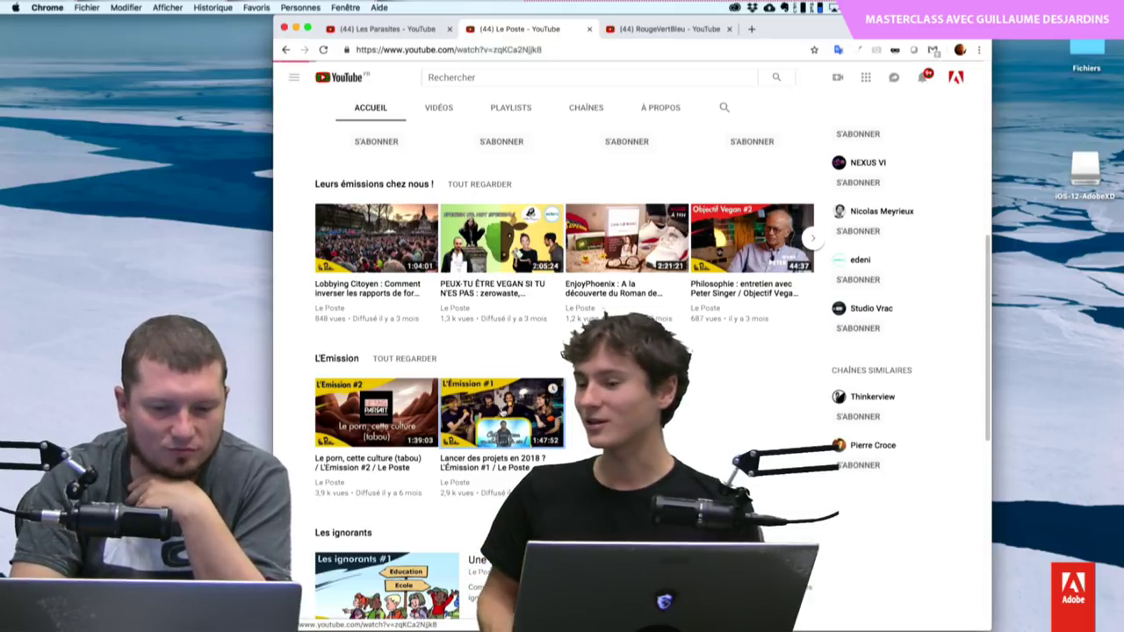
click(501, 412)
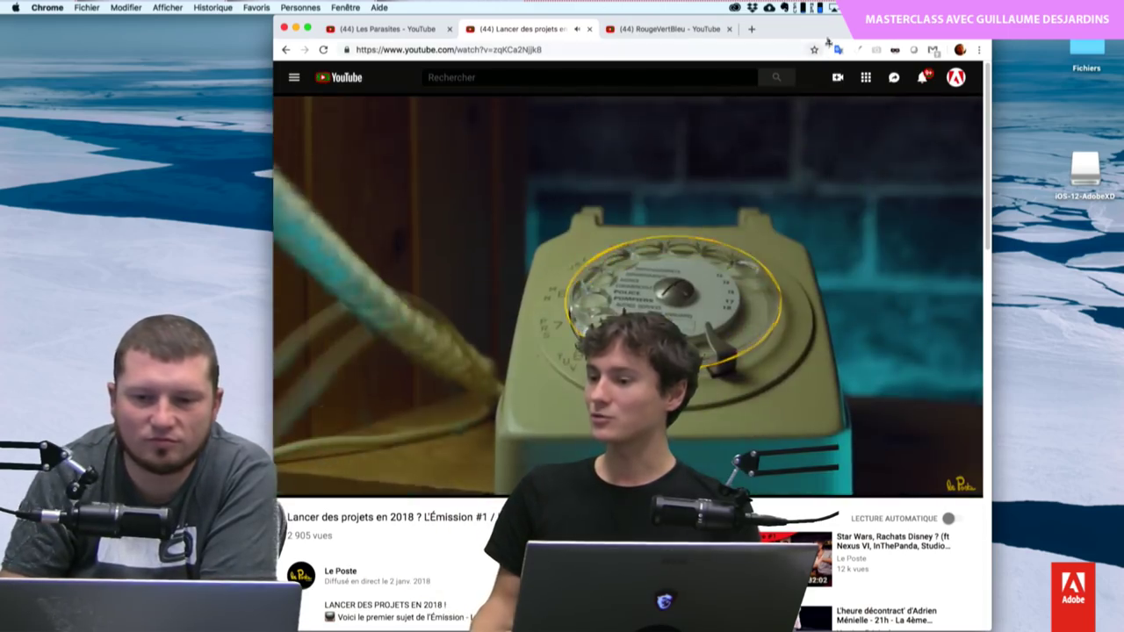
Step: Let the episode play, nudge the Chrome window left, and show the Back history list
drag(831, 35, 800, 35)
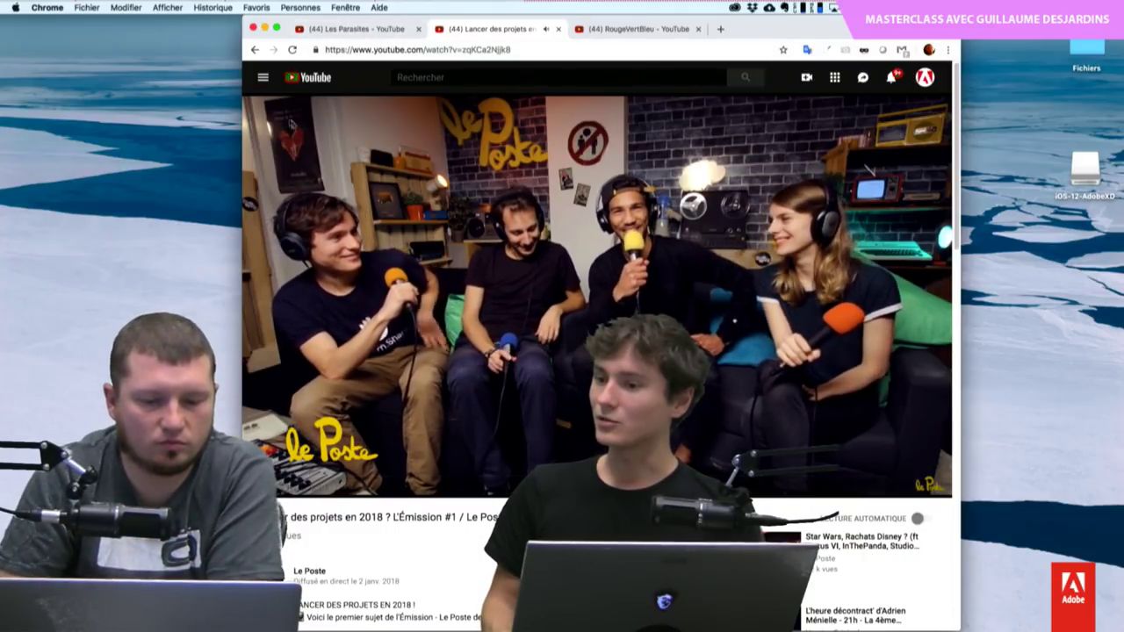
right_click(253, 51)
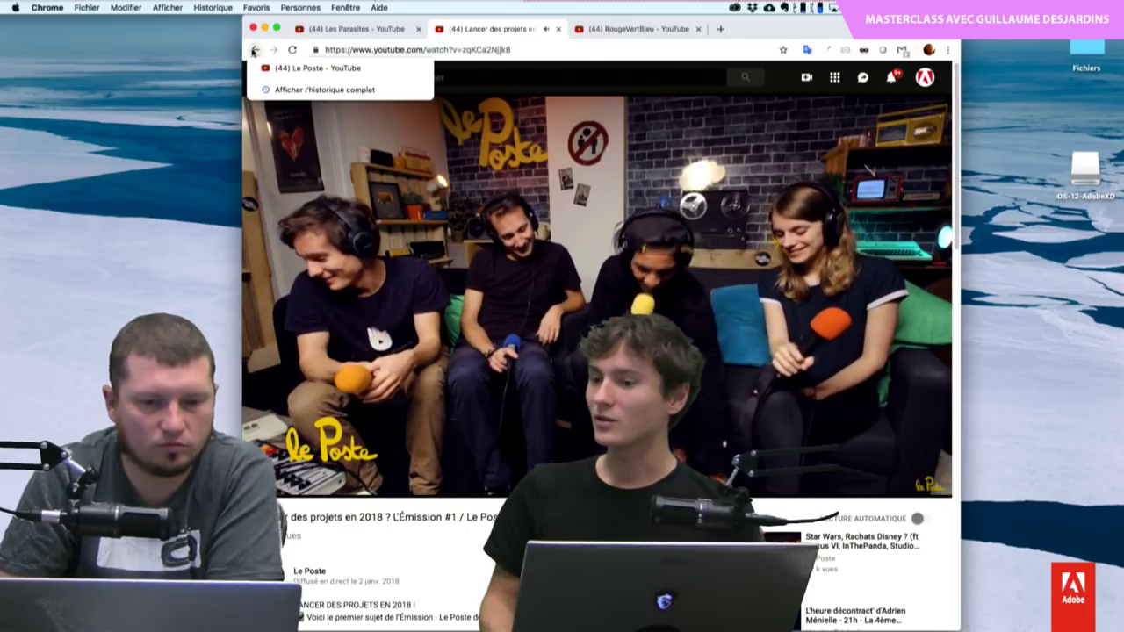
key(Escape)
Step: Go back to Le Poste and play 'Le JTerre #1 L'Info des Vivants qui Veulent le Rester'
click(254, 51)
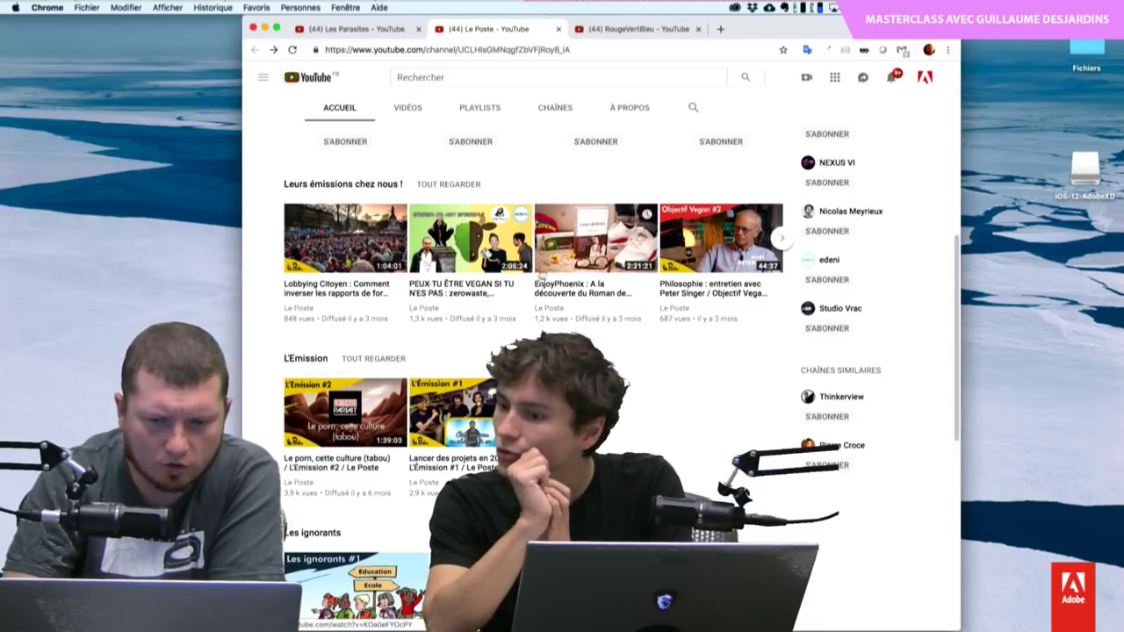
scroll(541, 275, up, 5)
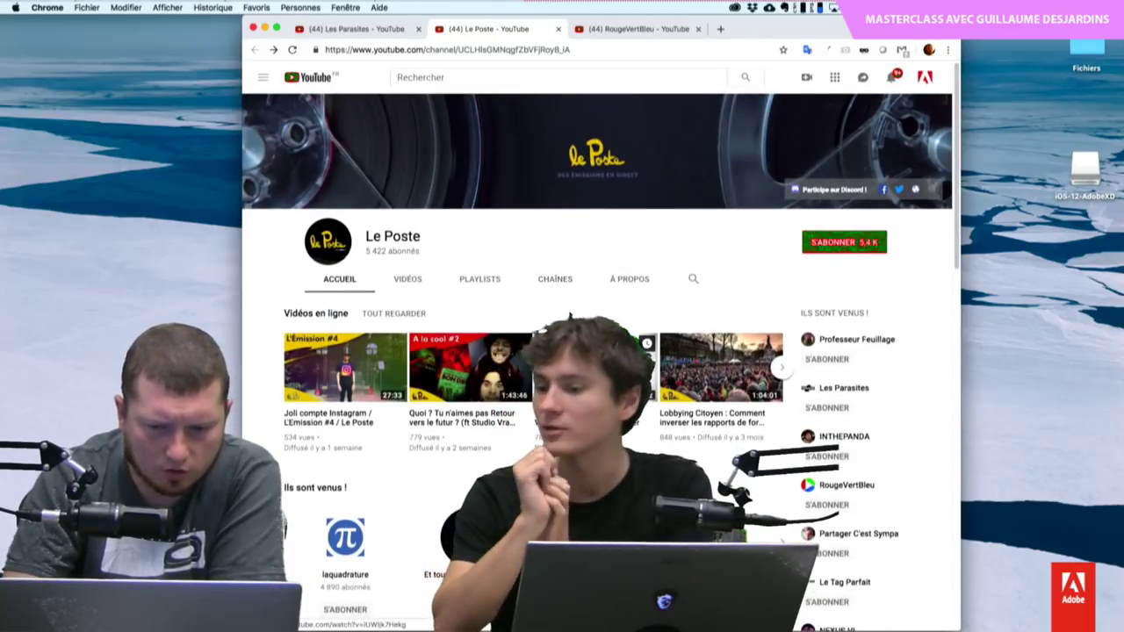
click(586, 422)
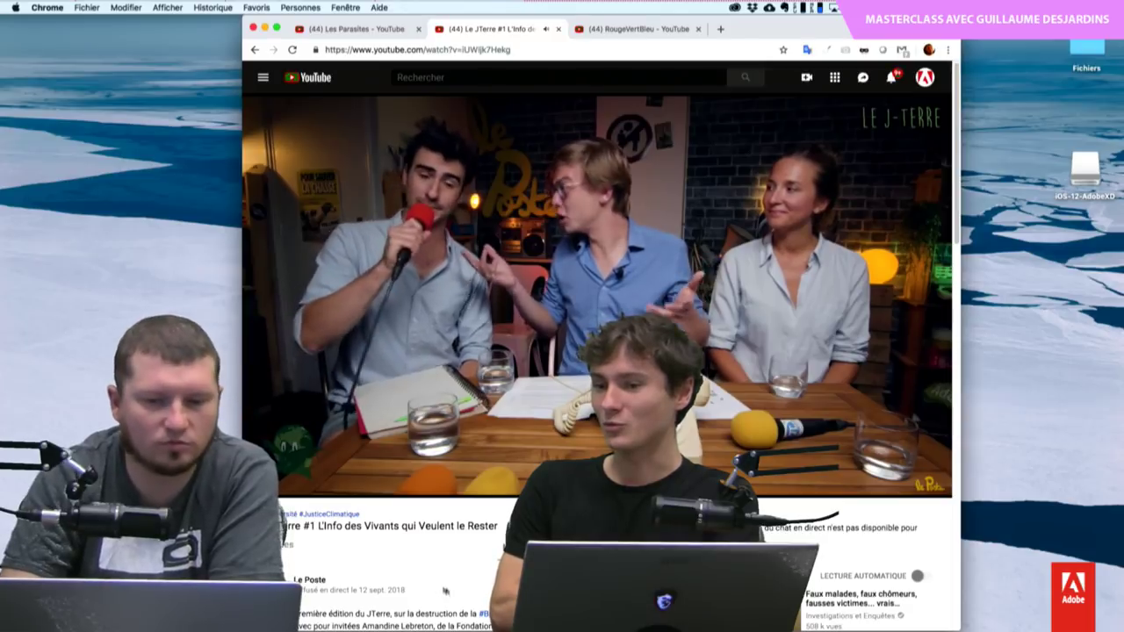
Step: Watch the opening of JTerre #1, then switch to the RougeVertBleu channel tab
mouse_move(615, 457)
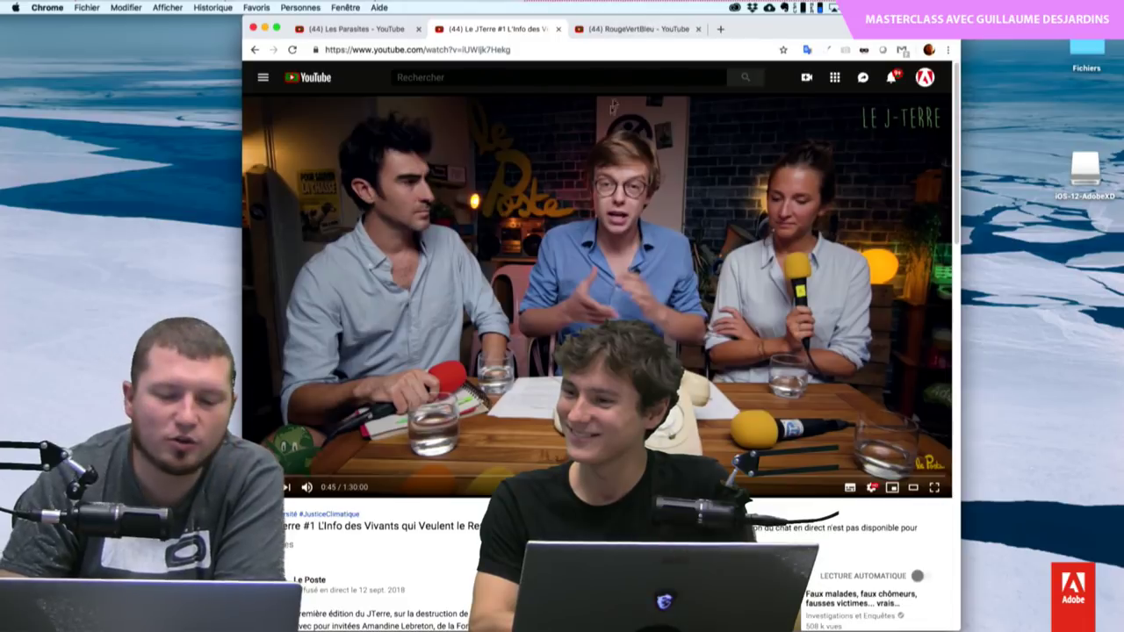
click(631, 30)
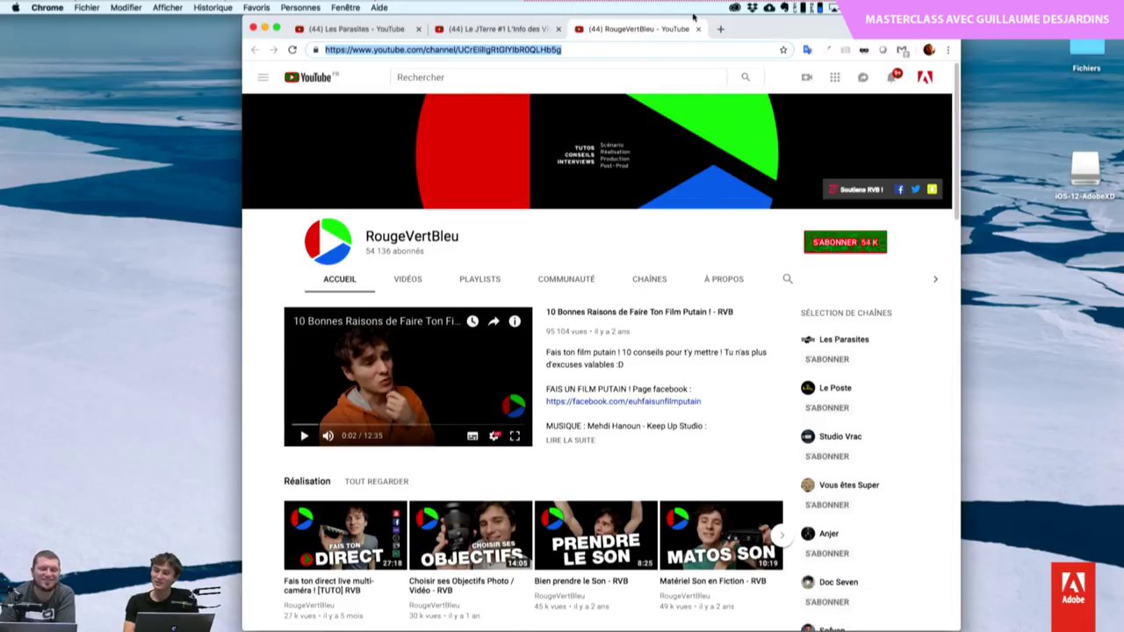
Step: Nudge the window left, skim RougeVertBleu's home page, and open its VIDÉOS tab
drag(788, 32, 785, 32)
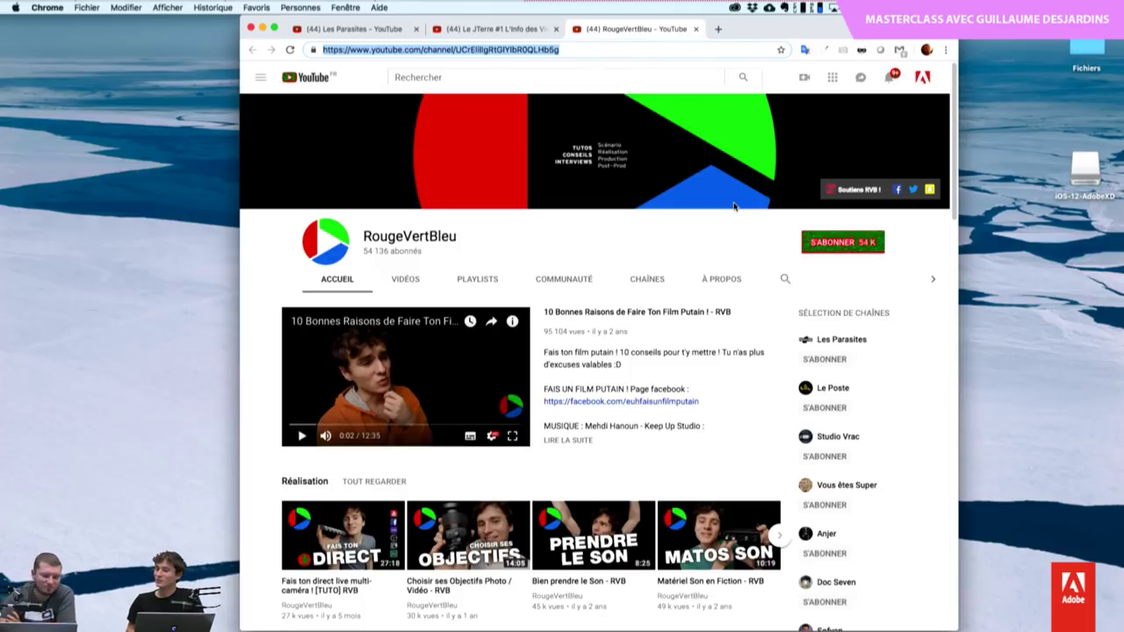
scroll(735, 207, down, 4)
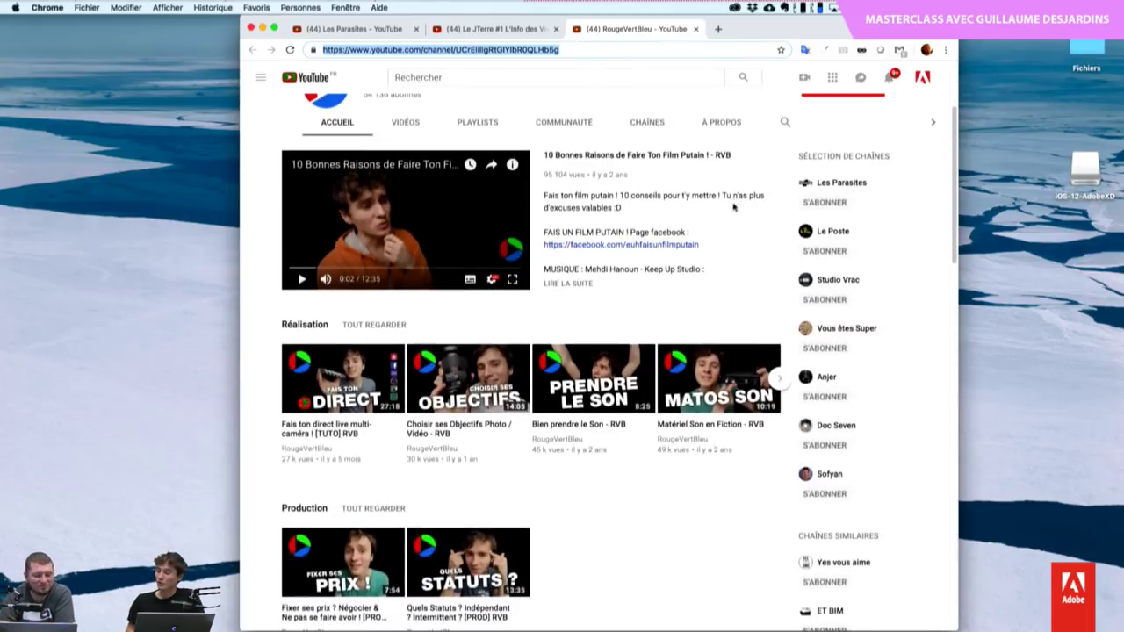
scroll(660, 293, up, 4)
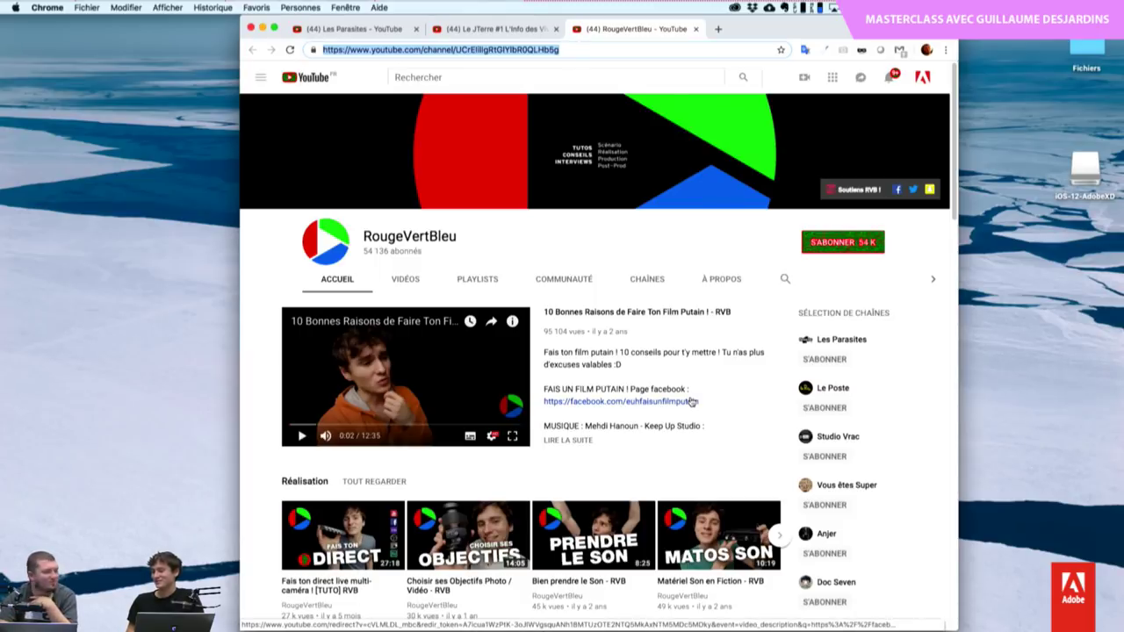
click(406, 281)
Step: Scroll RougeVertBleu's uploads down to the oldest Canon EOS IDIFF Paris 2014 presentations
scroll(610, 420, down, 3)
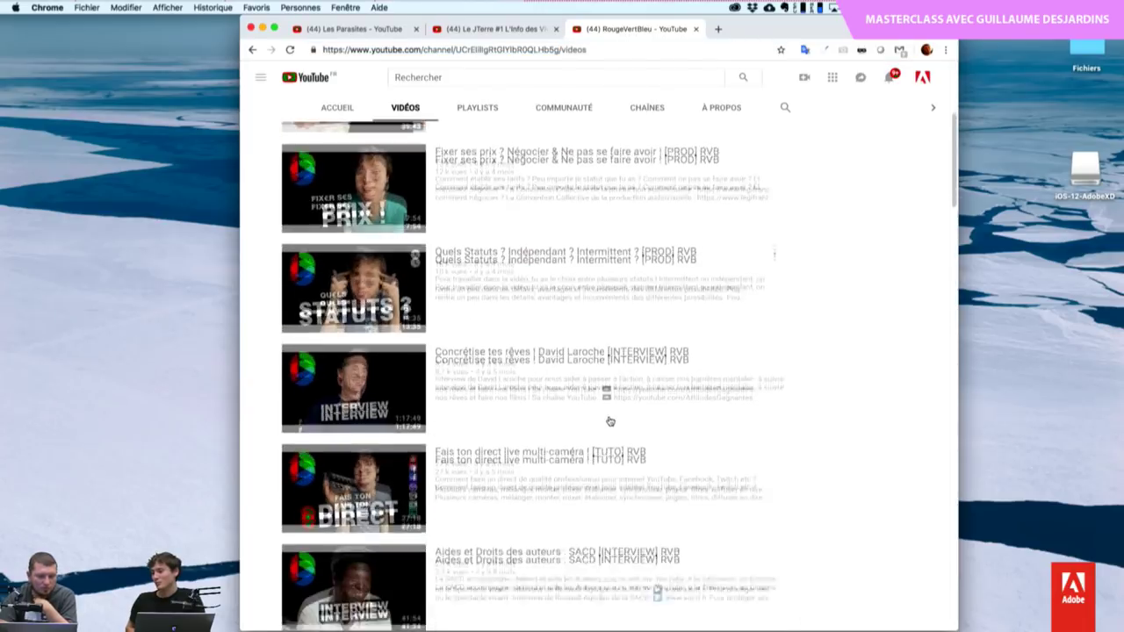
scroll(611, 422, down, 3)
scroll(610, 421, down, 5)
scroll(611, 421, down, 2)
scroll(611, 422, down, 3)
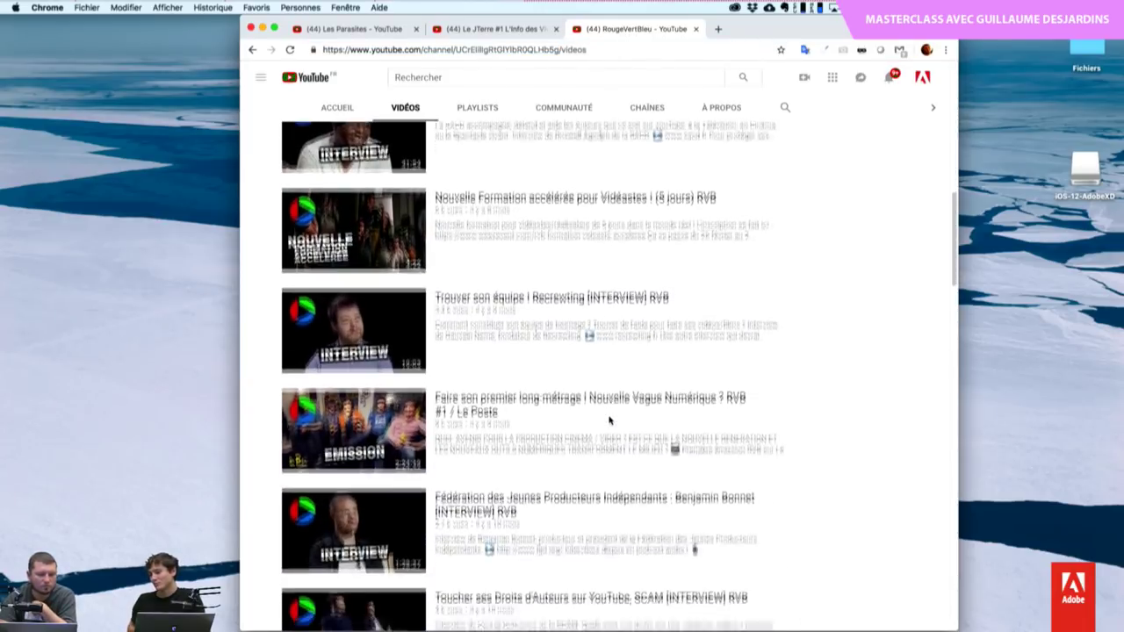
scroll(611, 422, down, 4)
scroll(611, 421, down, 1)
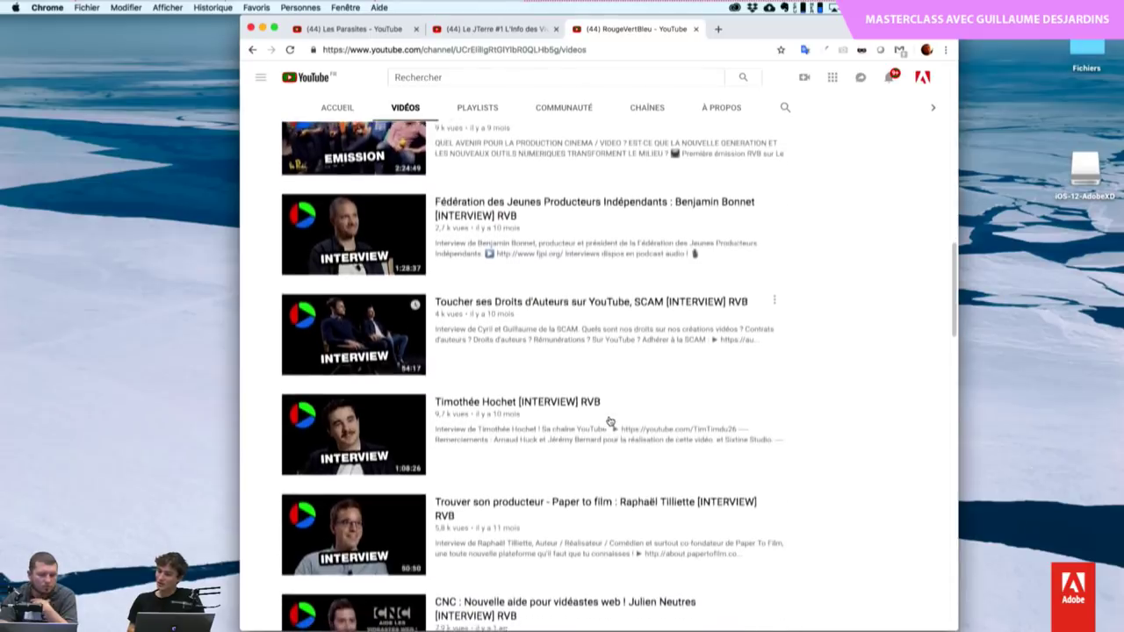
scroll(611, 422, down, 1)
scroll(611, 423, down, 4)
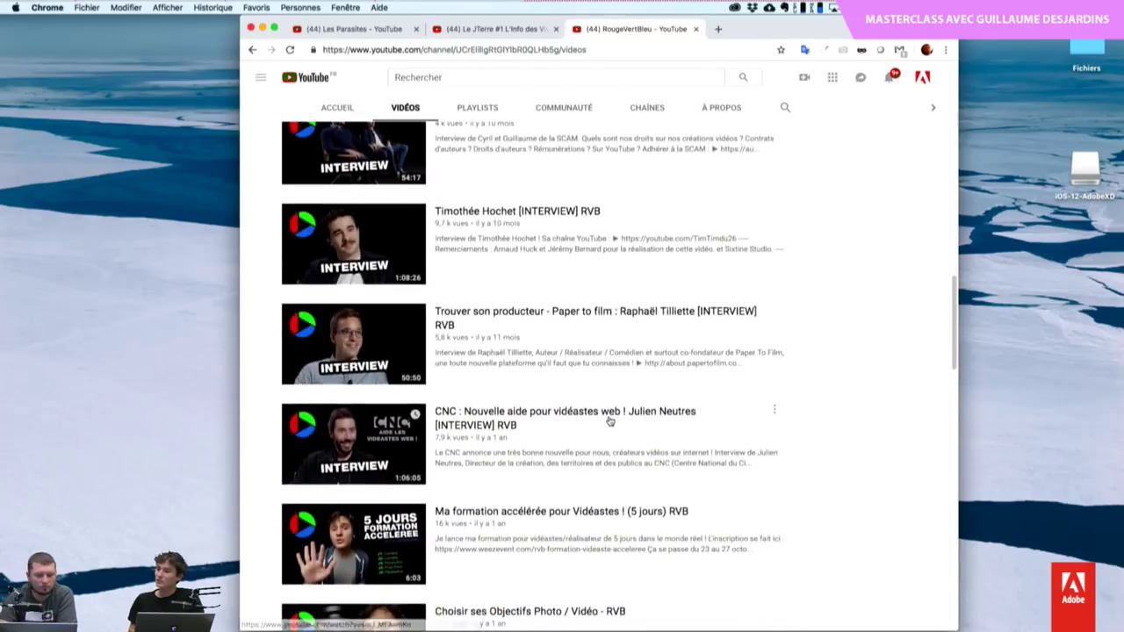
scroll(611, 421, down, 2)
scroll(610, 422, down, 1)
scroll(610, 422, down, 4)
scroll(611, 421, down, 1)
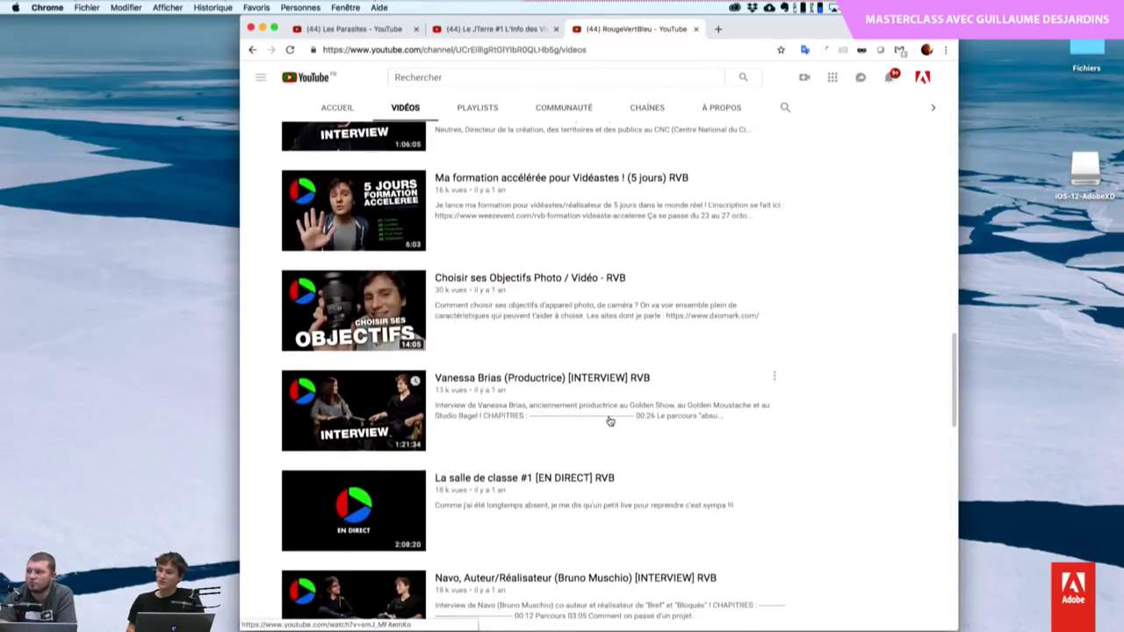
scroll(611, 422, down, 3)
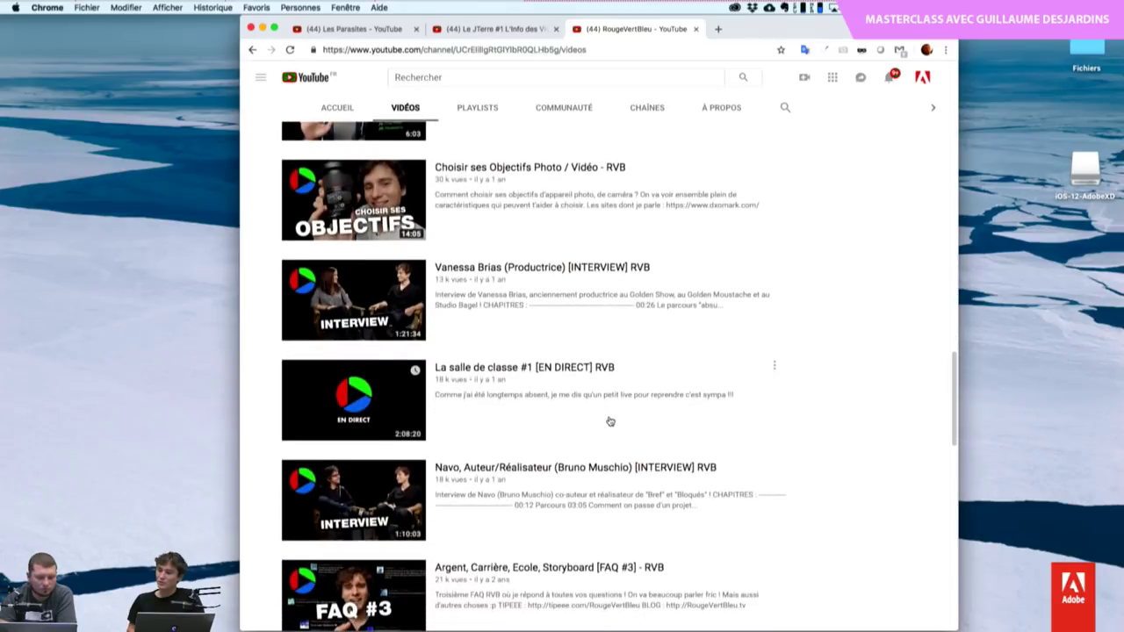
scroll(610, 423, down, 1)
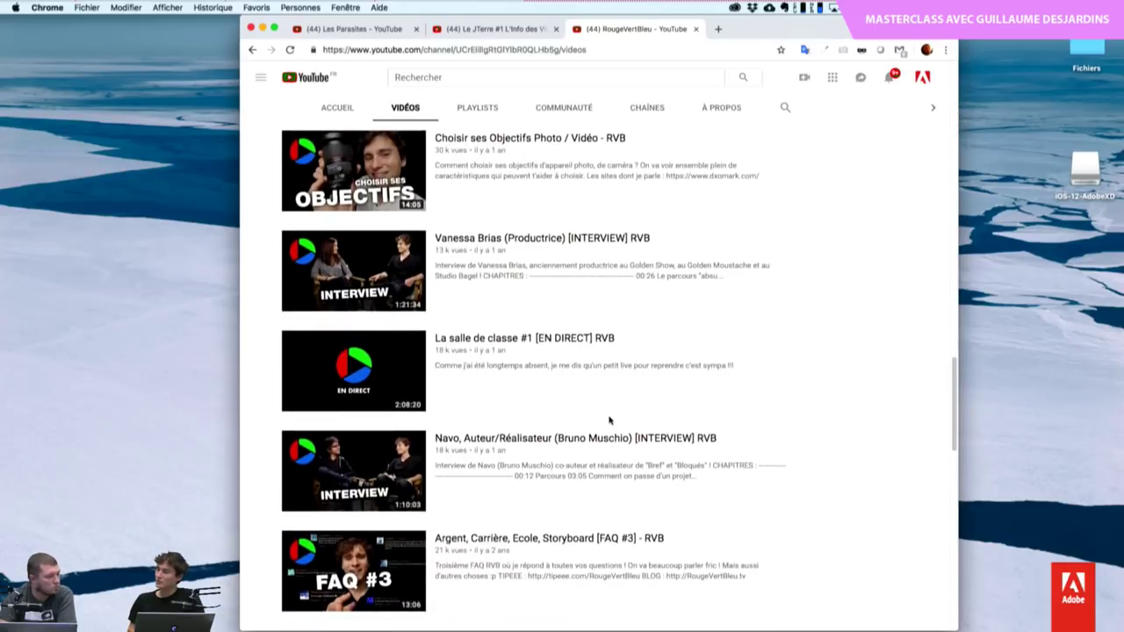
scroll(611, 422, down, 1)
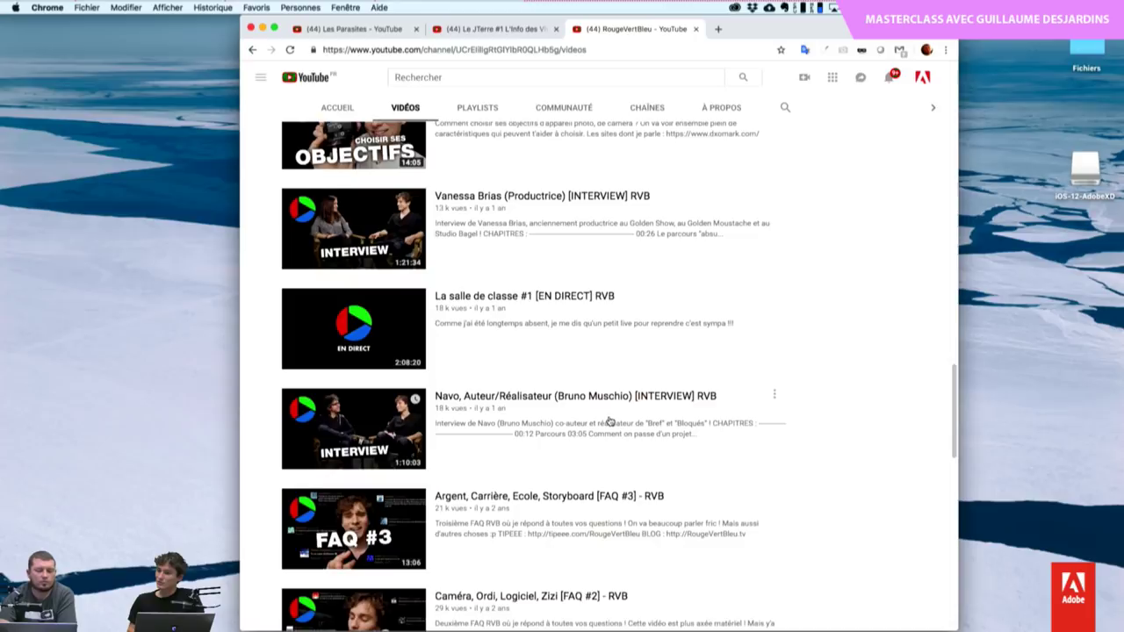
scroll(610, 421, down, 1)
scroll(610, 421, down, 6)
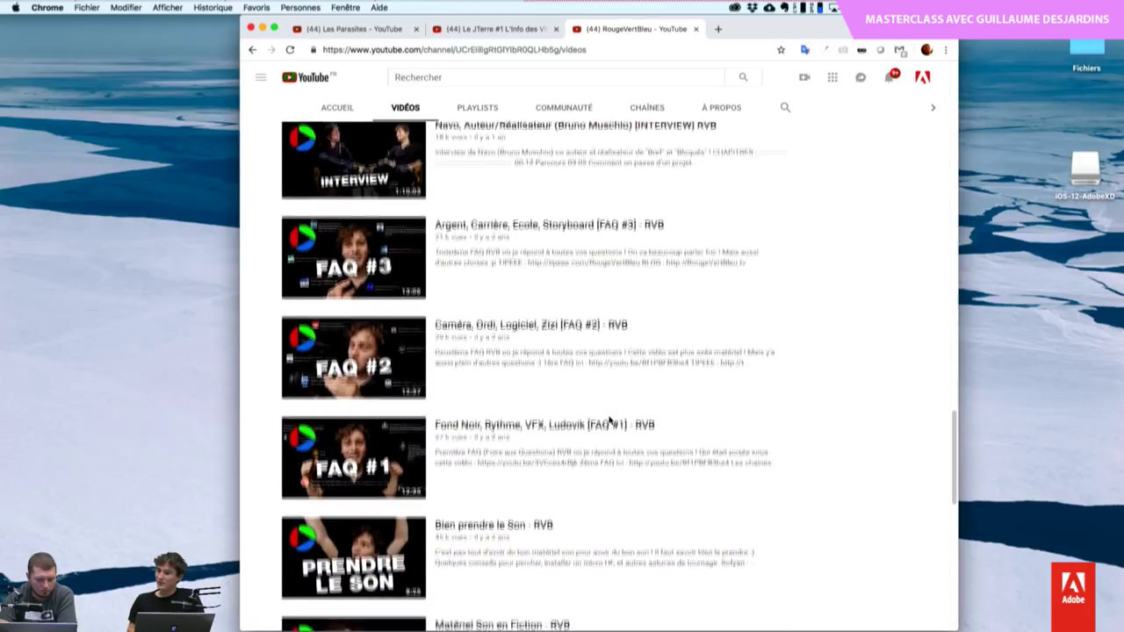
scroll(610, 422, down, 3)
scroll(611, 422, down, 5)
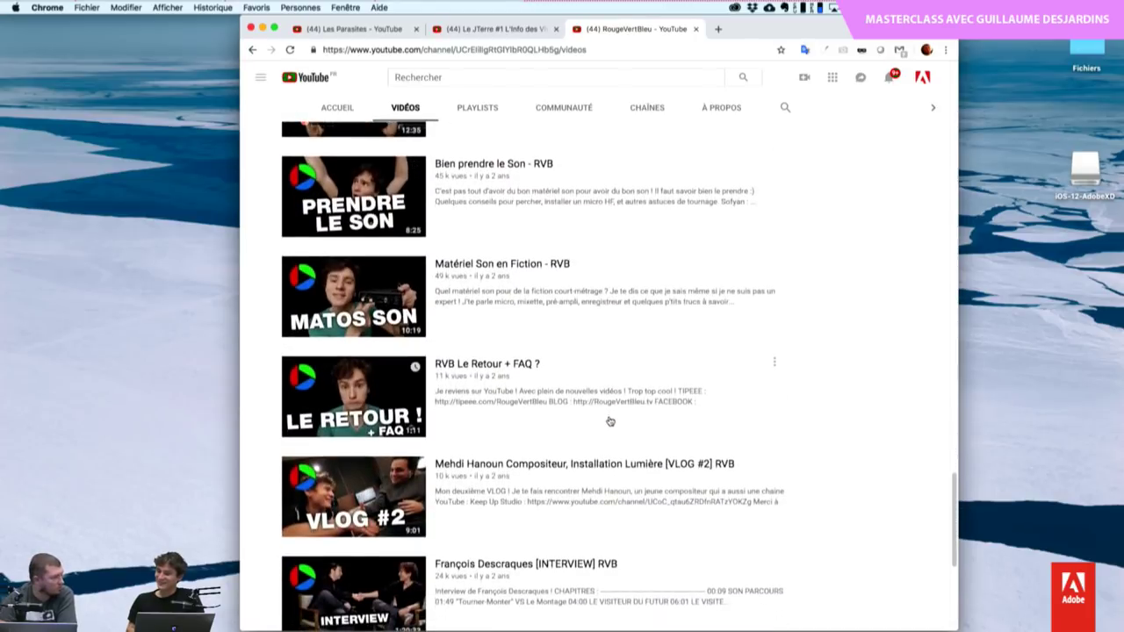
scroll(610, 422, down, 3)
scroll(611, 422, down, 2)
scroll(611, 422, down, 3)
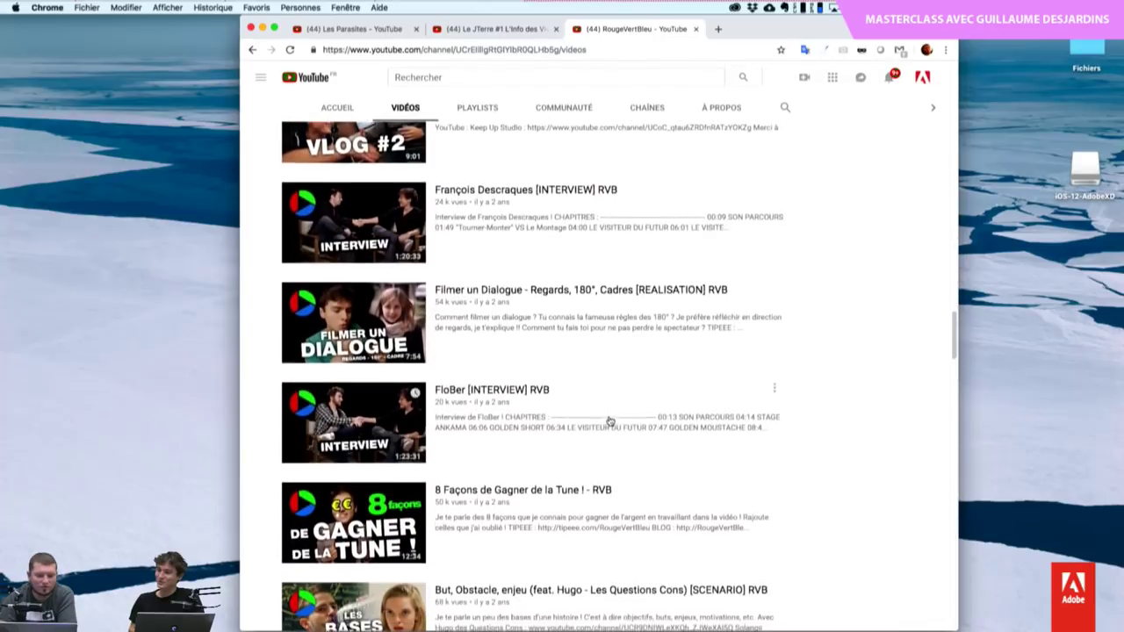
scroll(610, 421, down, 1)
scroll(611, 422, down, 4)
scroll(611, 421, down, 1)
scroll(611, 422, down, 1)
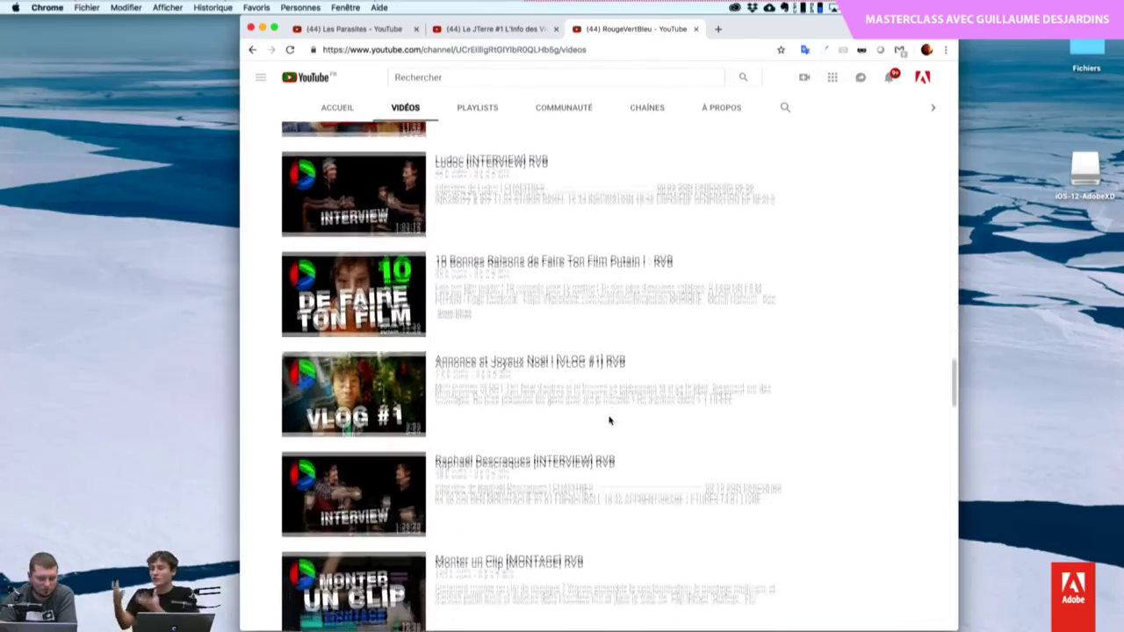
scroll(610, 422, down, 3)
scroll(611, 422, down, 1)
scroll(610, 421, up, 2)
scroll(611, 422, up, 2)
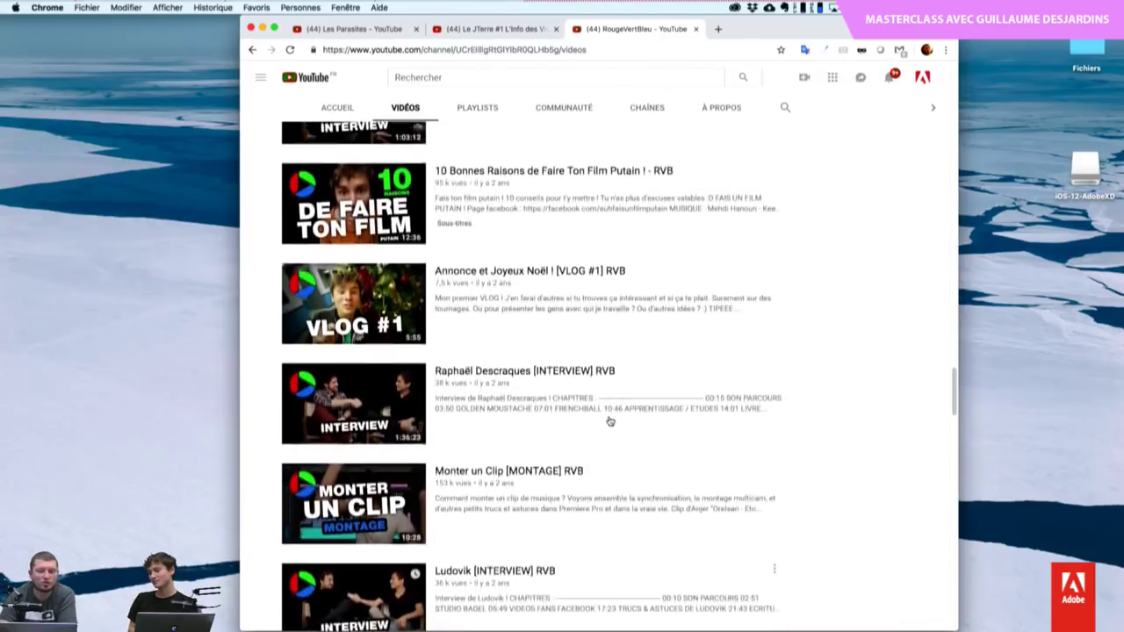
scroll(610, 422, up, 1)
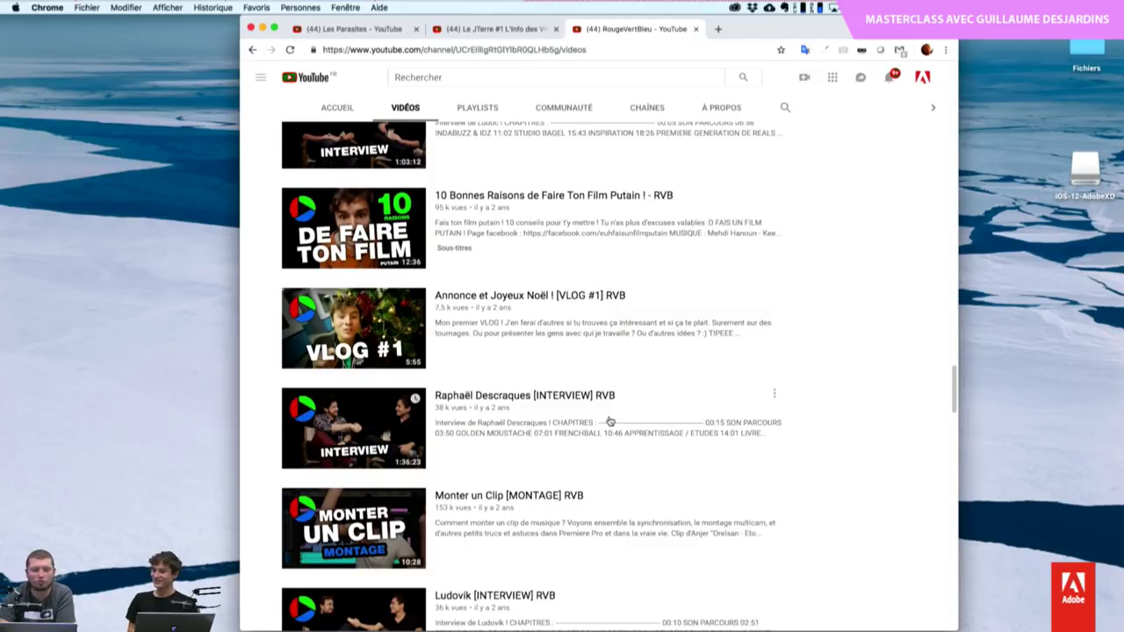
scroll(682, 498, down, 1)
scroll(683, 498, down, 2)
scroll(682, 498, down, 2)
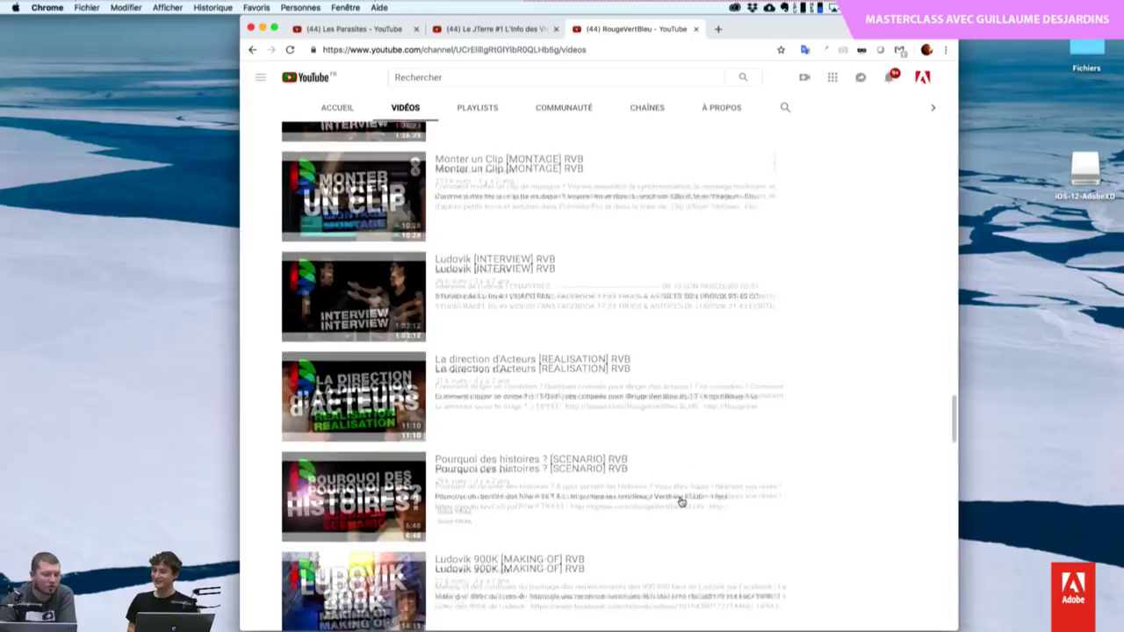
scroll(683, 498, down, 1)
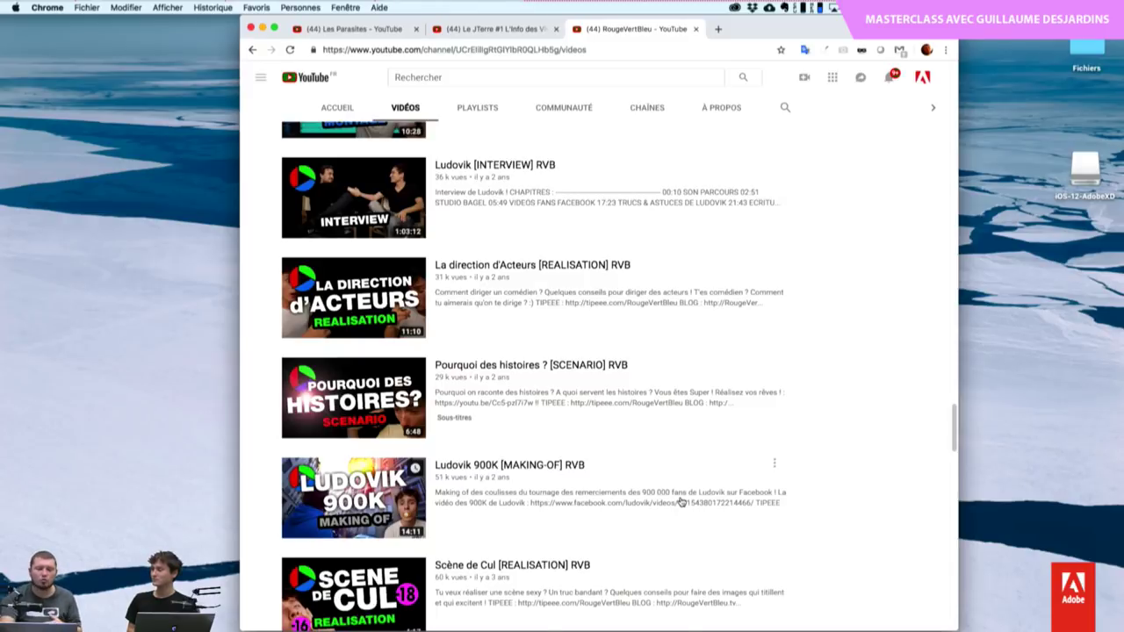
scroll(683, 501, down, 3)
scroll(682, 501, down, 1)
scroll(682, 502, down, 4)
scroll(682, 501, down, 2)
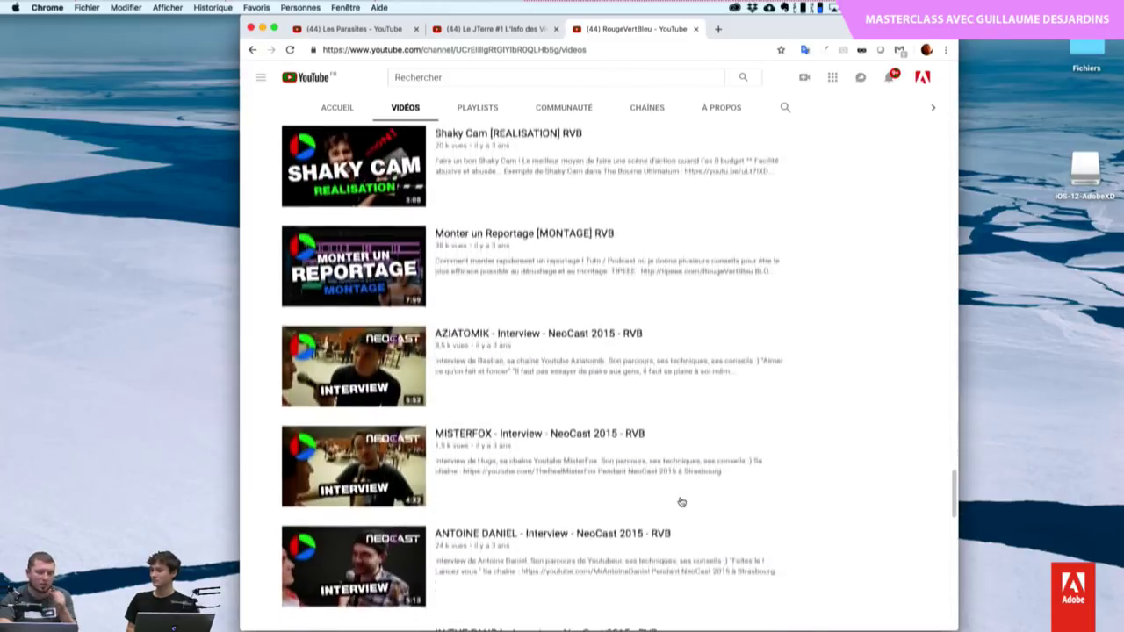
scroll(683, 502, down, 3)
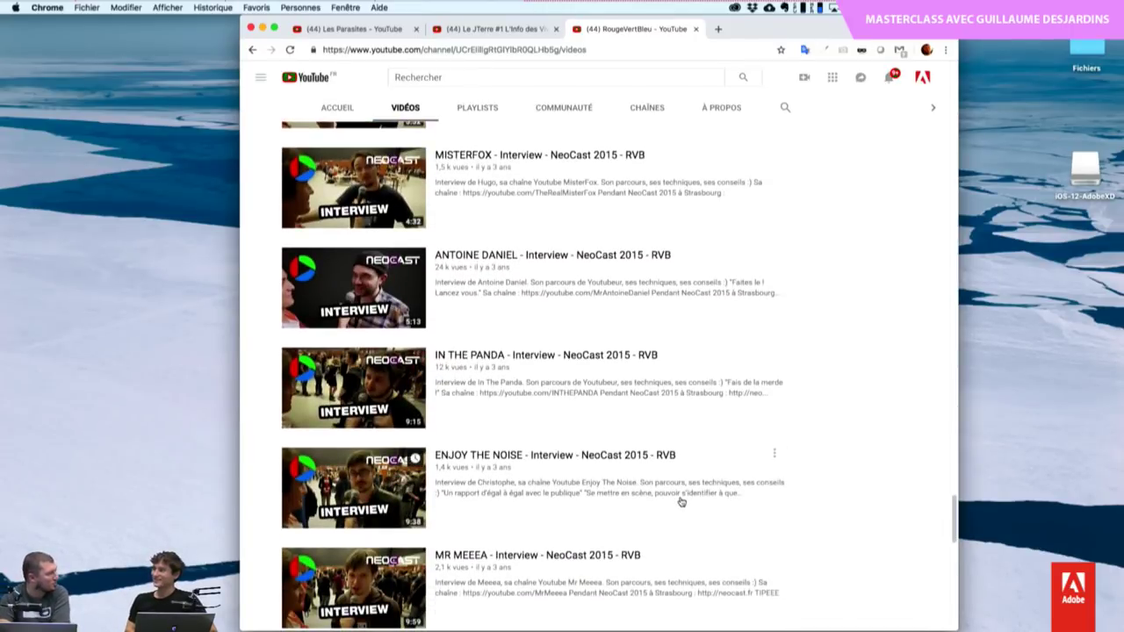
scroll(681, 501, down, 2)
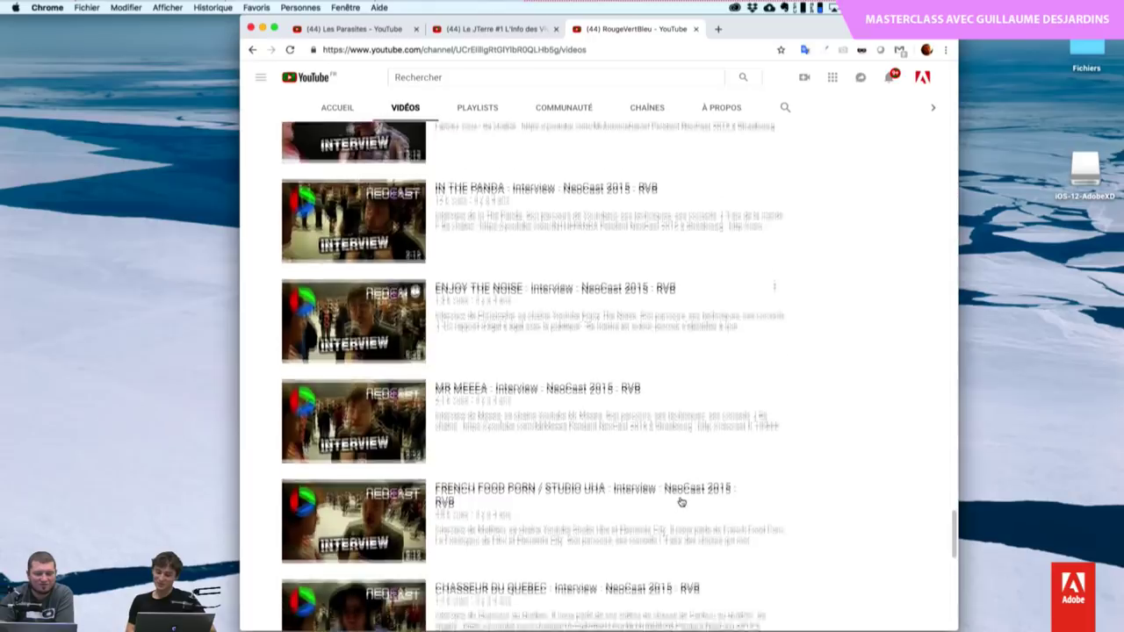
scroll(683, 498, down, 1)
scroll(680, 488, down, 1)
scroll(677, 482, down, 1)
scroll(678, 482, down, 3)
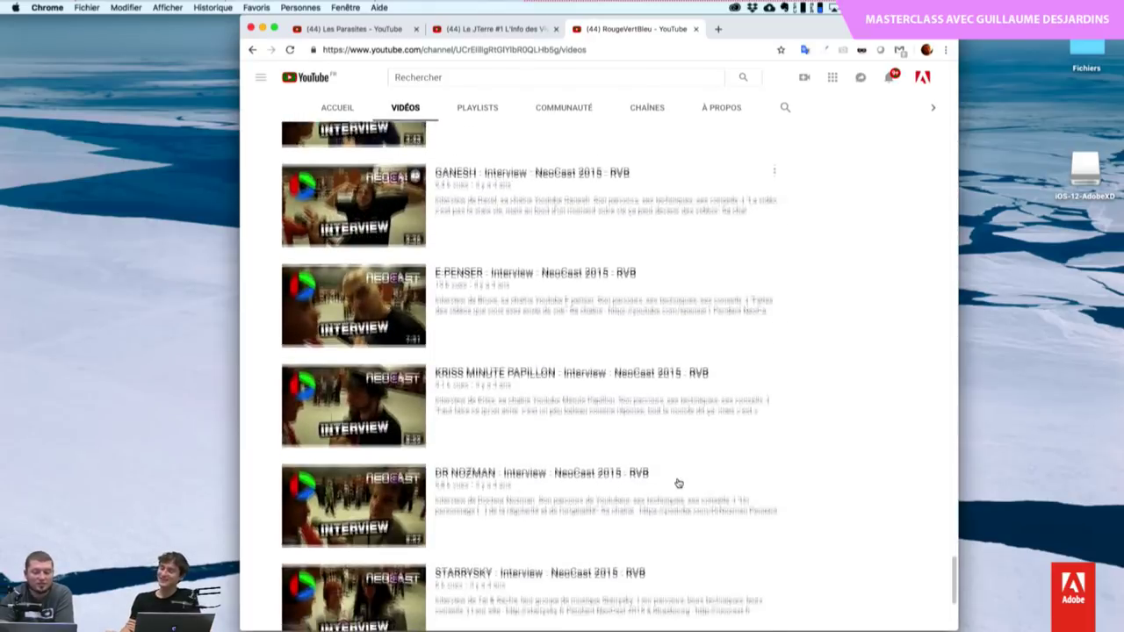
scroll(678, 482, down, 1)
scroll(678, 483, down, 2)
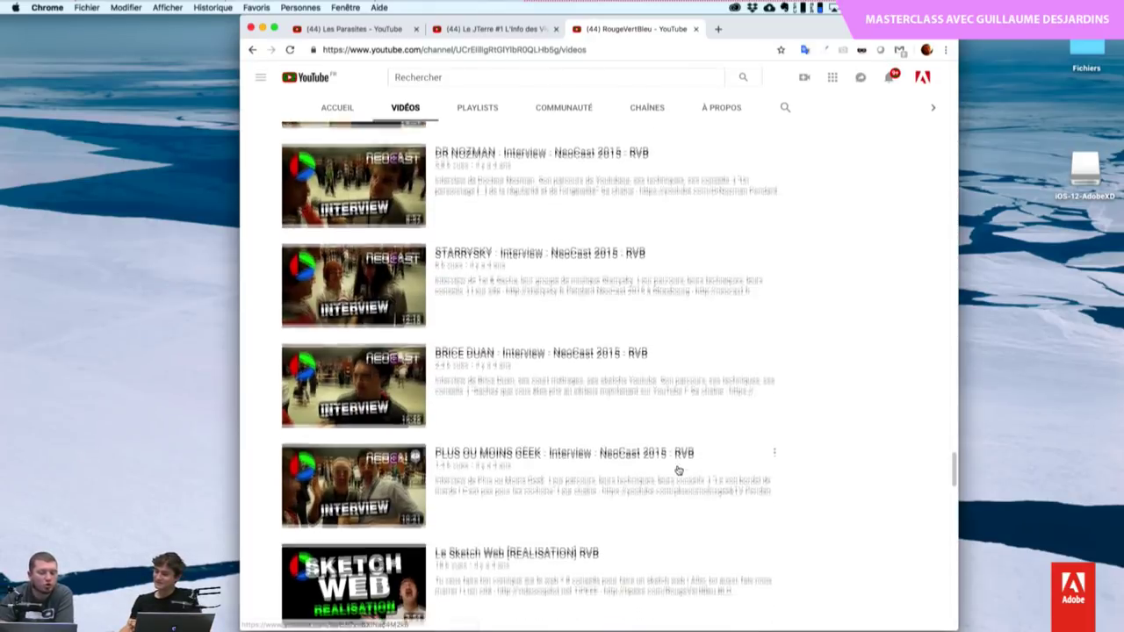
scroll(678, 479, down, 1)
scroll(678, 472, down, 2)
scroll(677, 470, down, 1)
scroll(677, 469, down, 3)
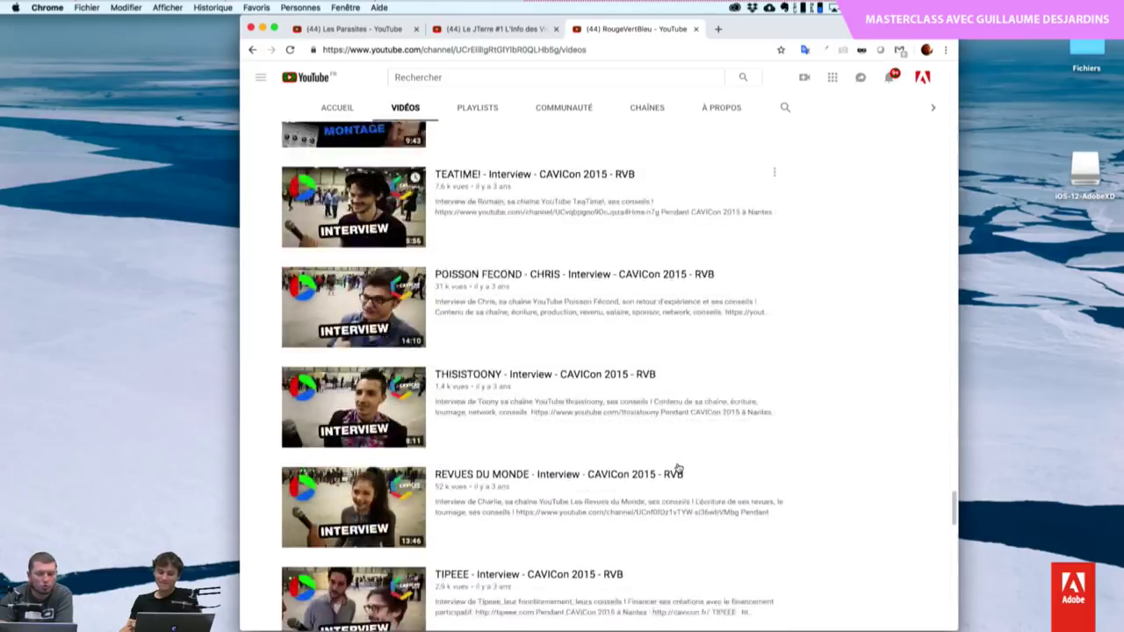
scroll(678, 468, down, 1)
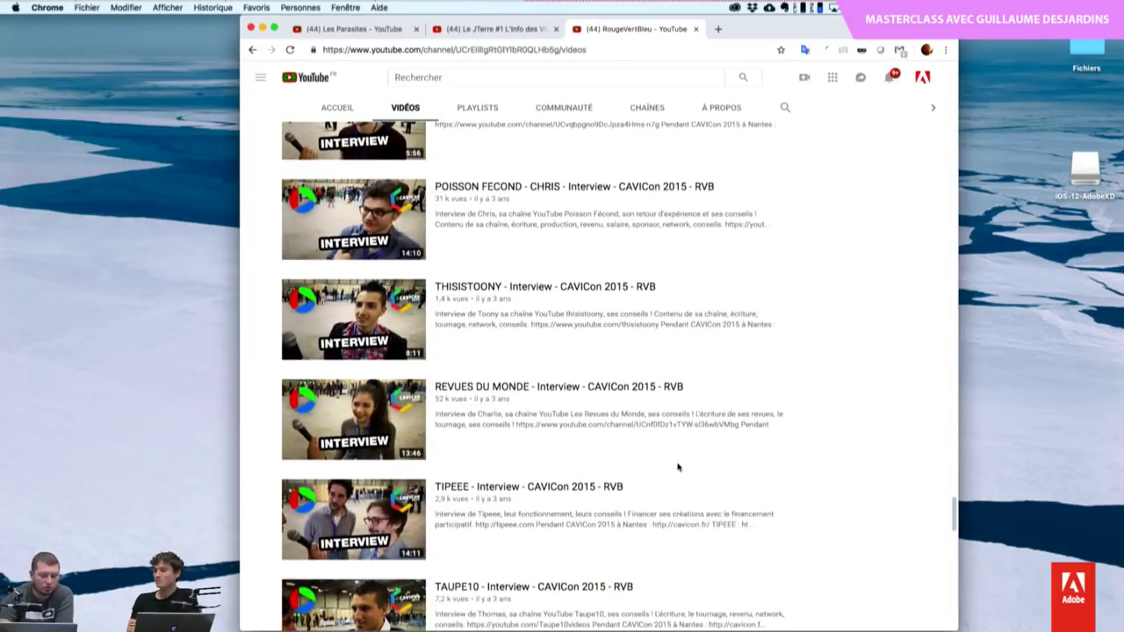
scroll(677, 467, down, 4)
scroll(678, 468, down, 1)
scroll(677, 468, down, 1)
scroll(677, 467, down, 1)
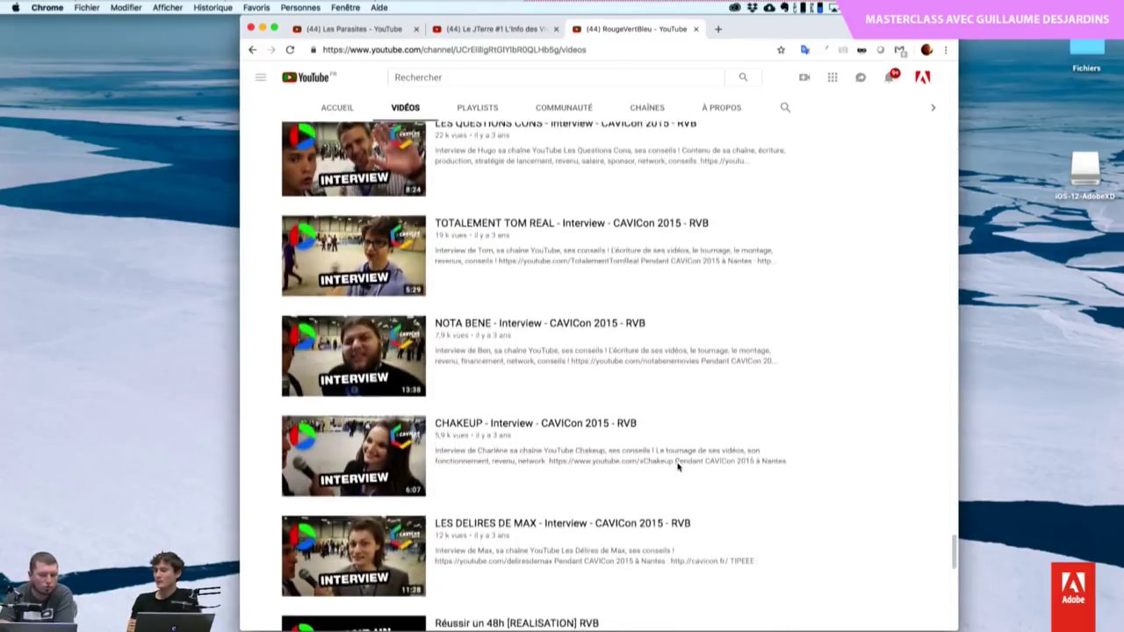
scroll(678, 466, down, 1)
scroll(679, 466, down, 5)
scroll(678, 467, down, 3)
scroll(678, 468, down, 1)
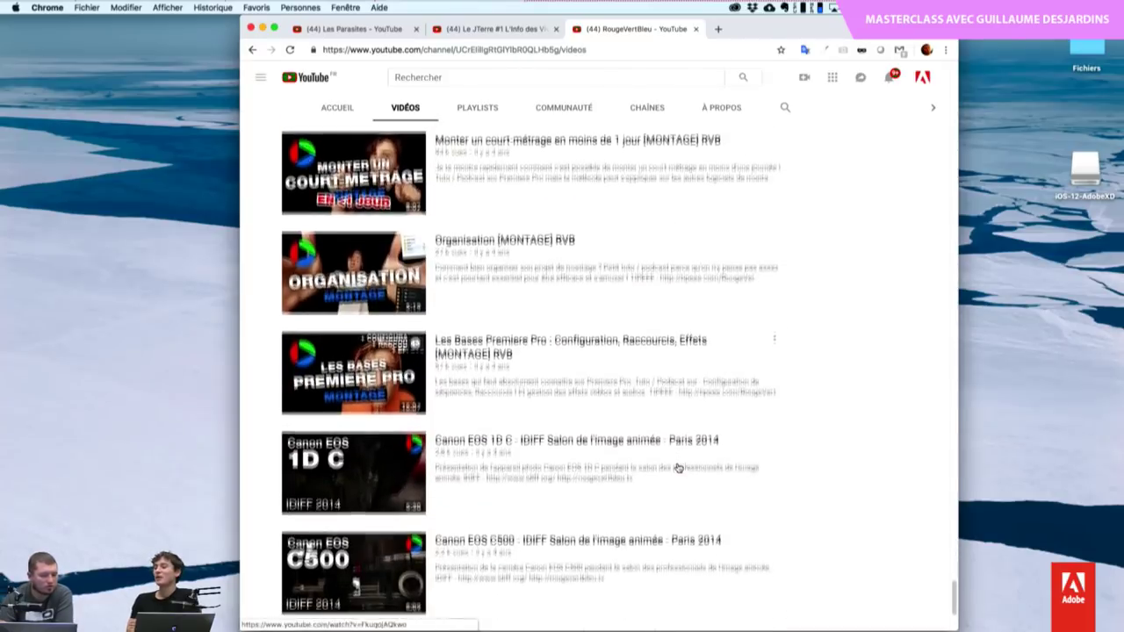
scroll(678, 468, down, 1)
scroll(678, 468, down, 2)
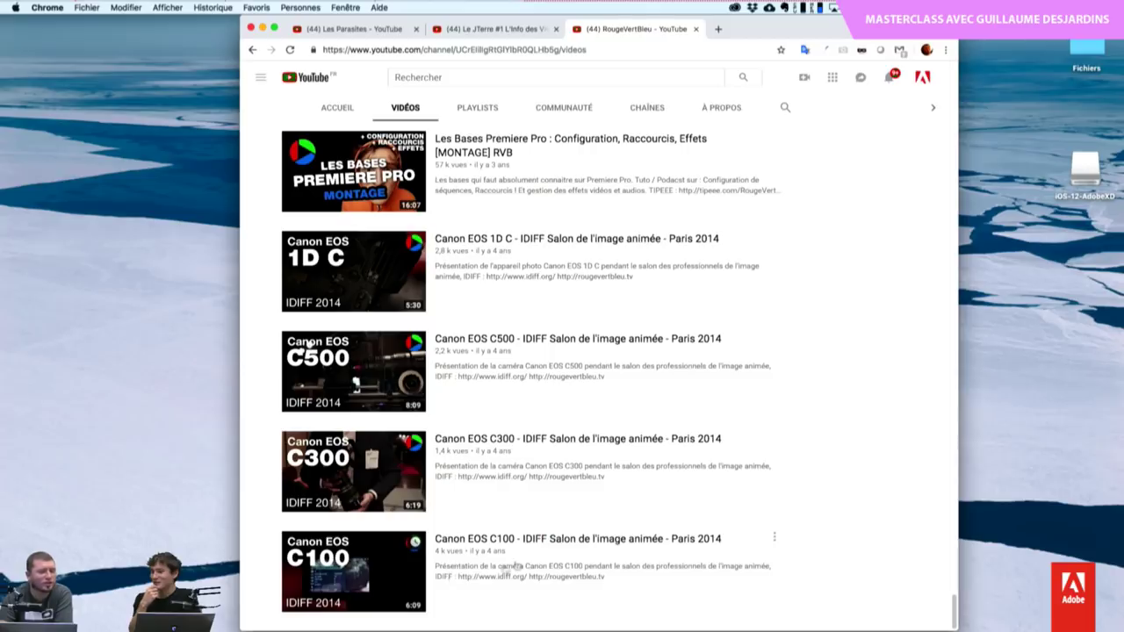
scroll(694, 490, up, 1)
scroll(695, 489, up, 1)
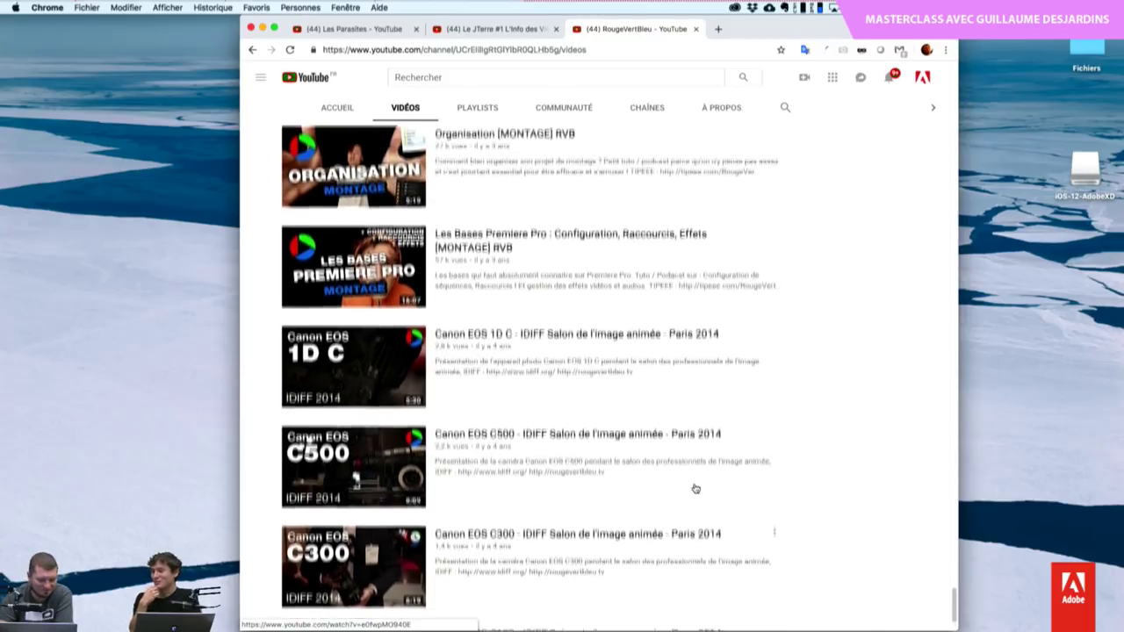
scroll(695, 490, up, 1)
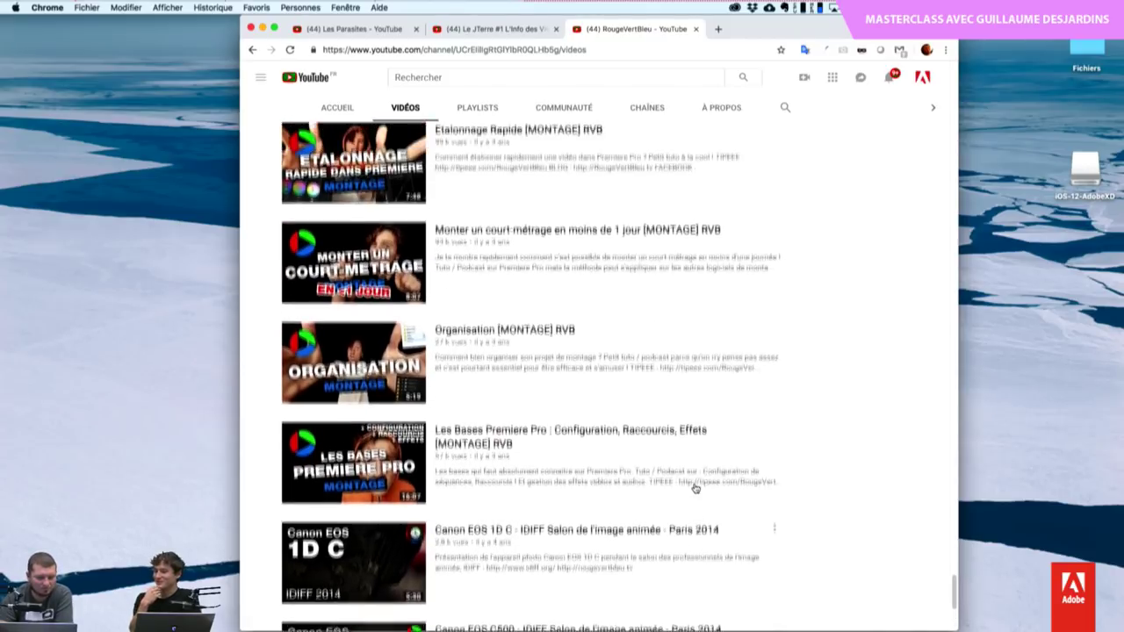
scroll(695, 489, up, 1)
scroll(695, 490, up, 1)
scroll(695, 489, up, 2)
scroll(695, 490, up, 1)
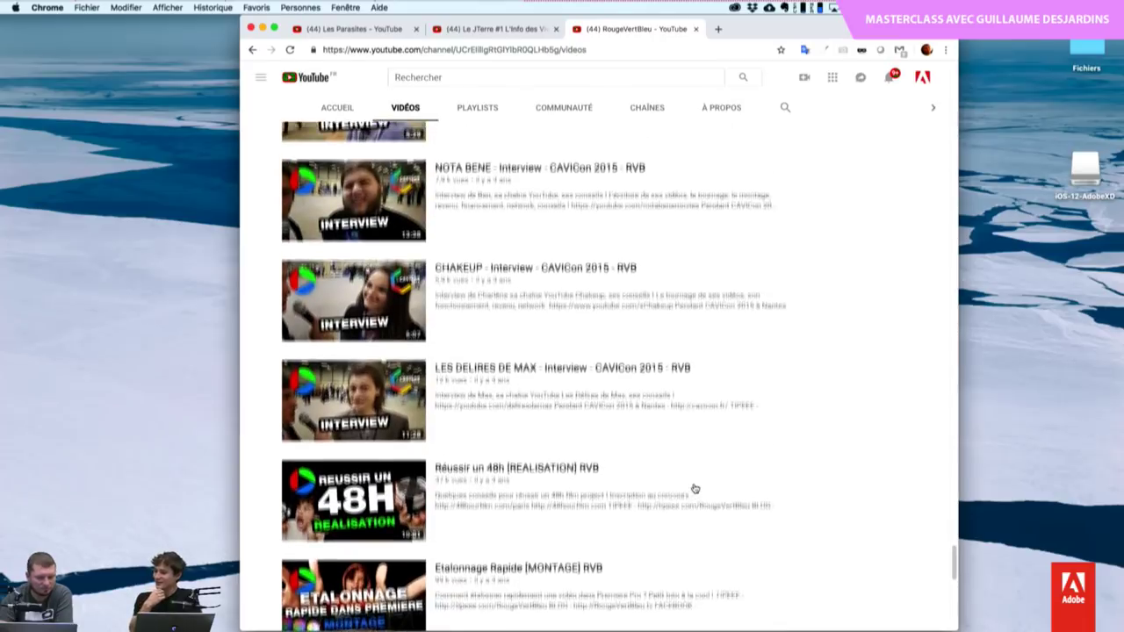
scroll(695, 489, up, 1)
scroll(695, 490, up, 1)
scroll(695, 489, up, 1)
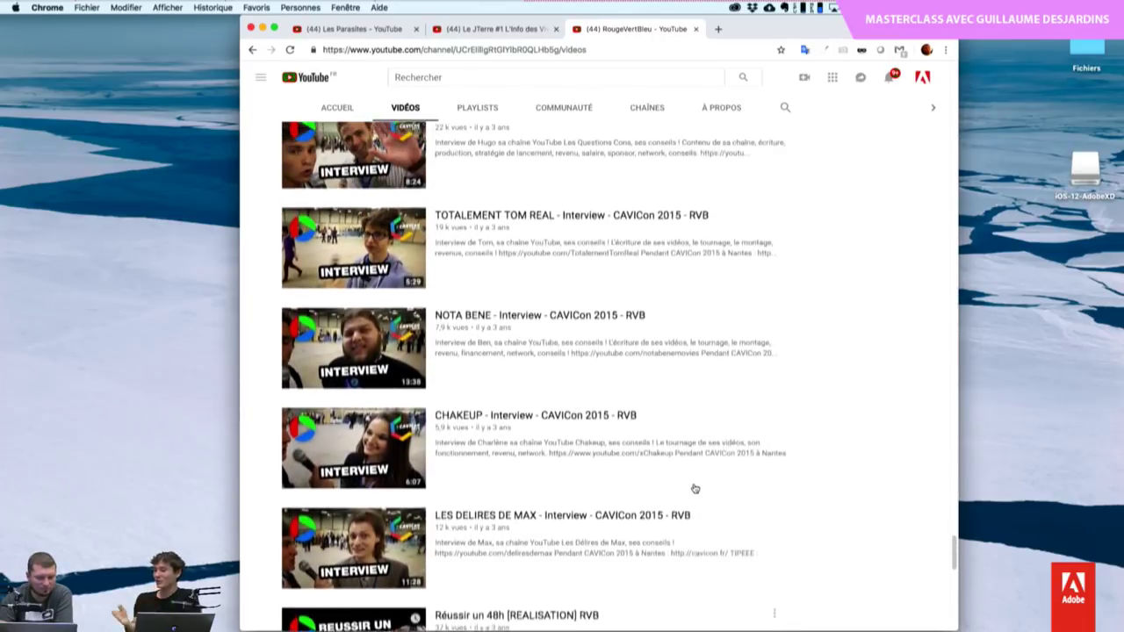
scroll(695, 489, up, 1)
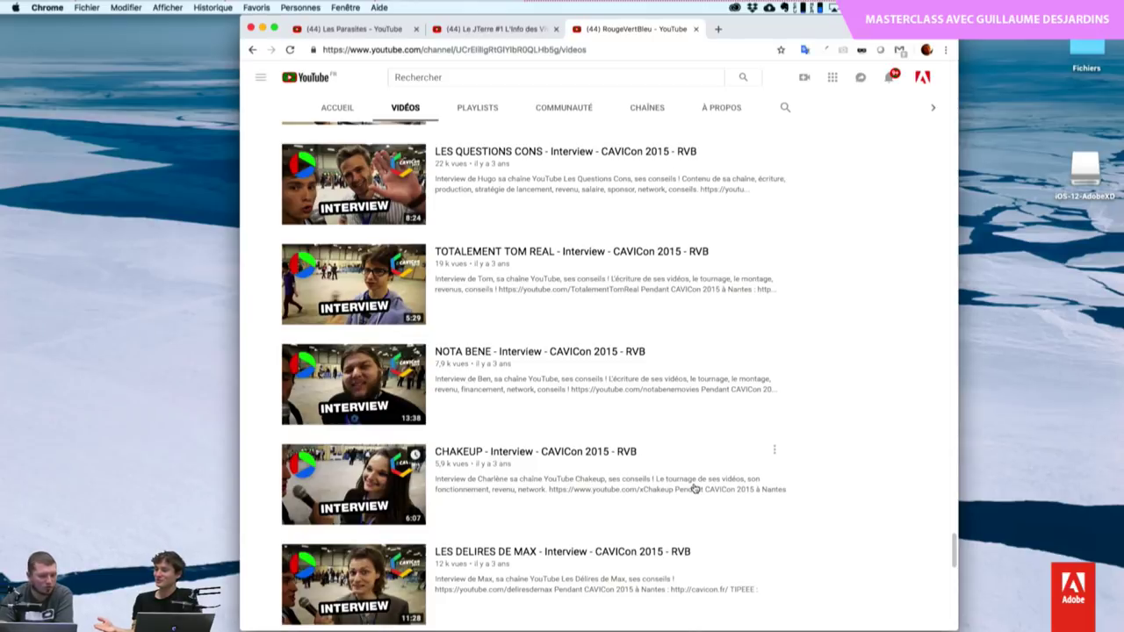
scroll(695, 489, up, 1)
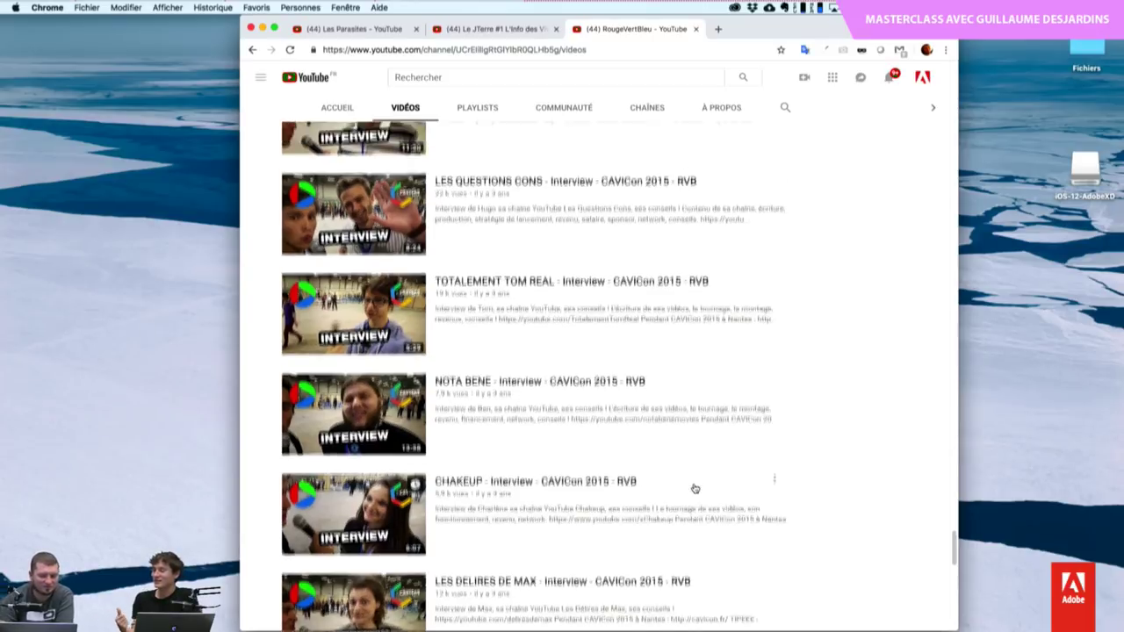
scroll(695, 489, up, 2)
scroll(695, 489, up, 1)
scroll(695, 489, up, 1)
scroll(695, 489, up, 2)
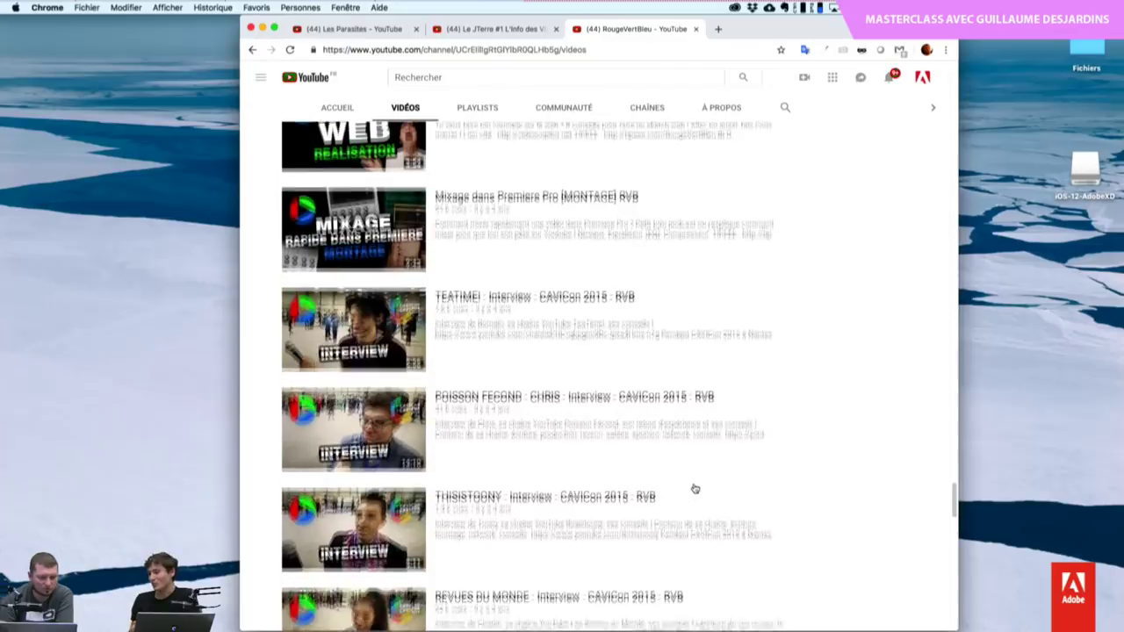
scroll(695, 489, up, 1)
scroll(695, 489, up, 1)
scroll(695, 489, up, 1)
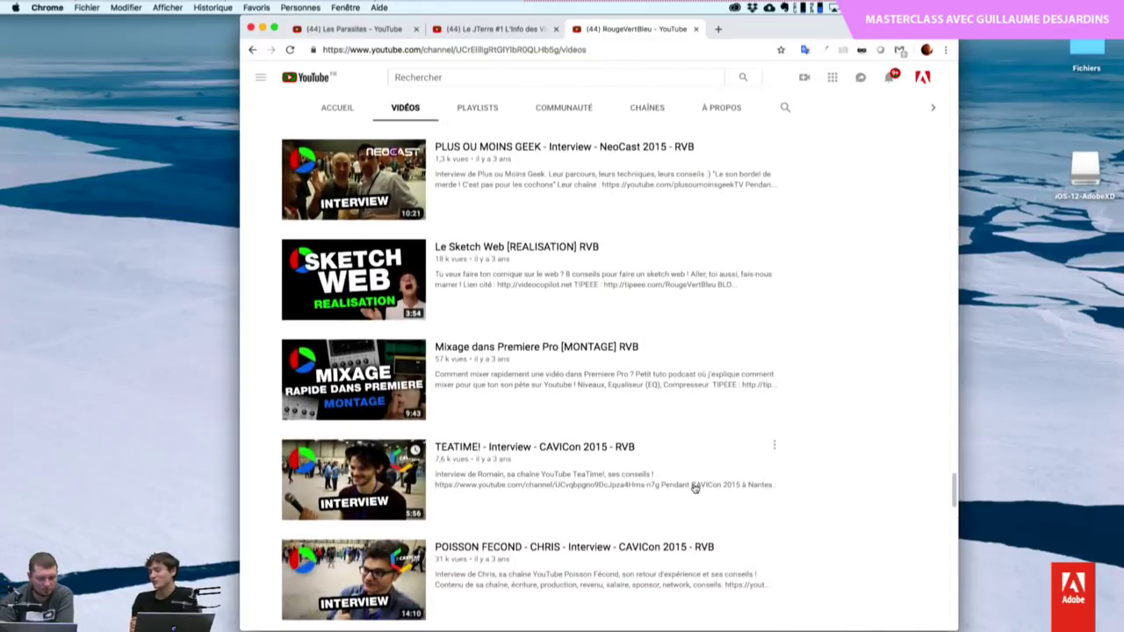
scroll(695, 489, up, 1)
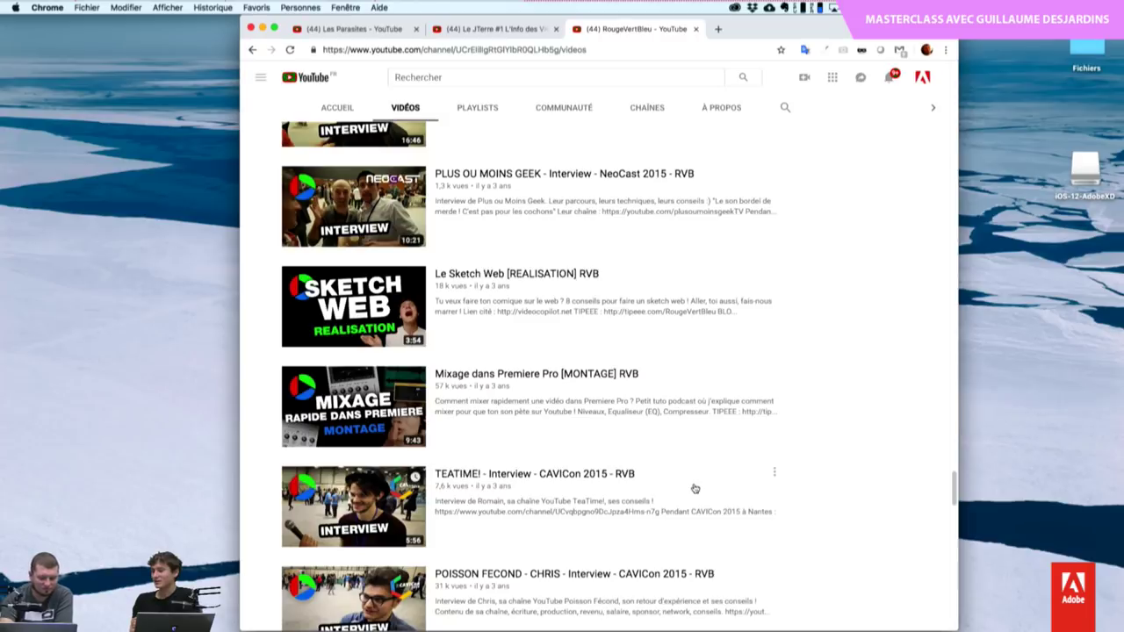
scroll(695, 490, up, 1)
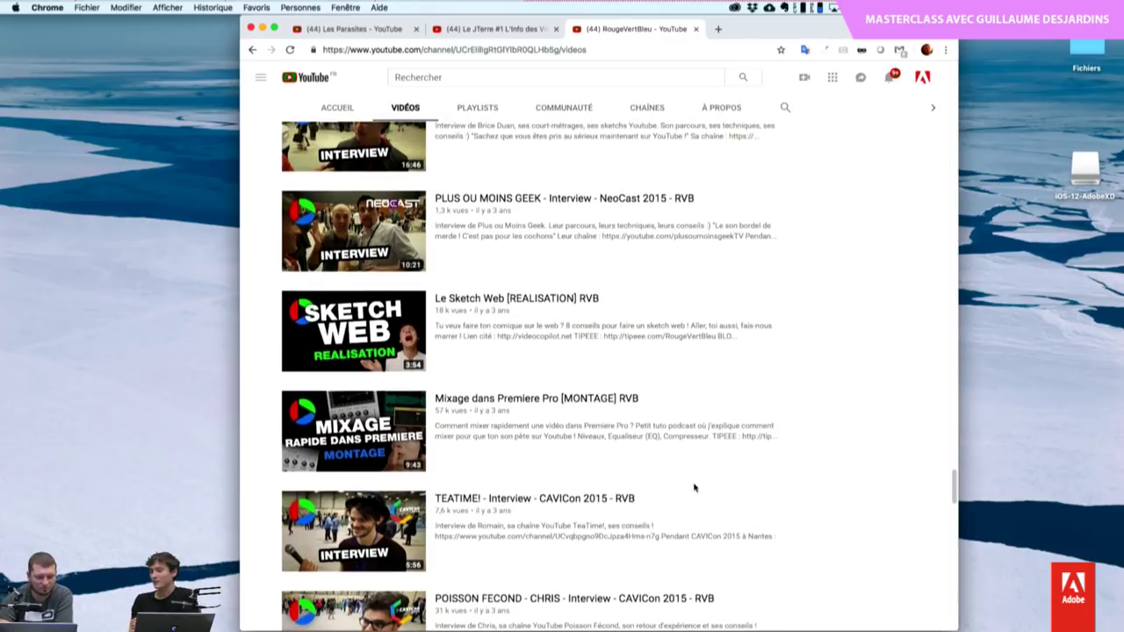
scroll(694, 489, up, 1)
scroll(695, 489, up, 2)
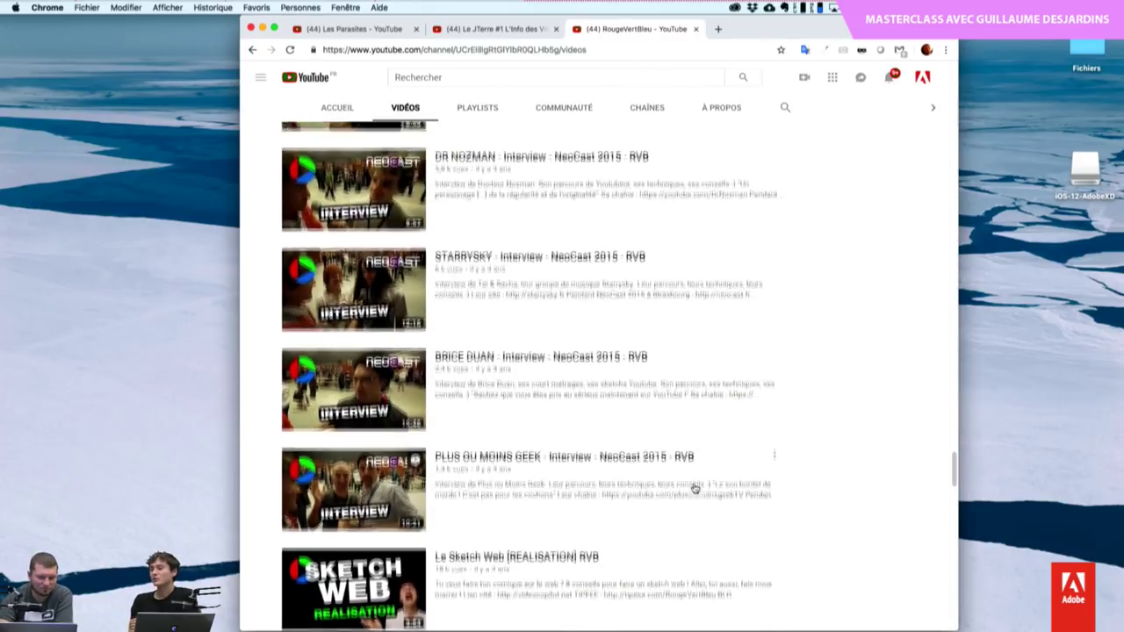
scroll(695, 489, up, 2)
scroll(694, 489, up, 2)
scroll(695, 489, up, 2)
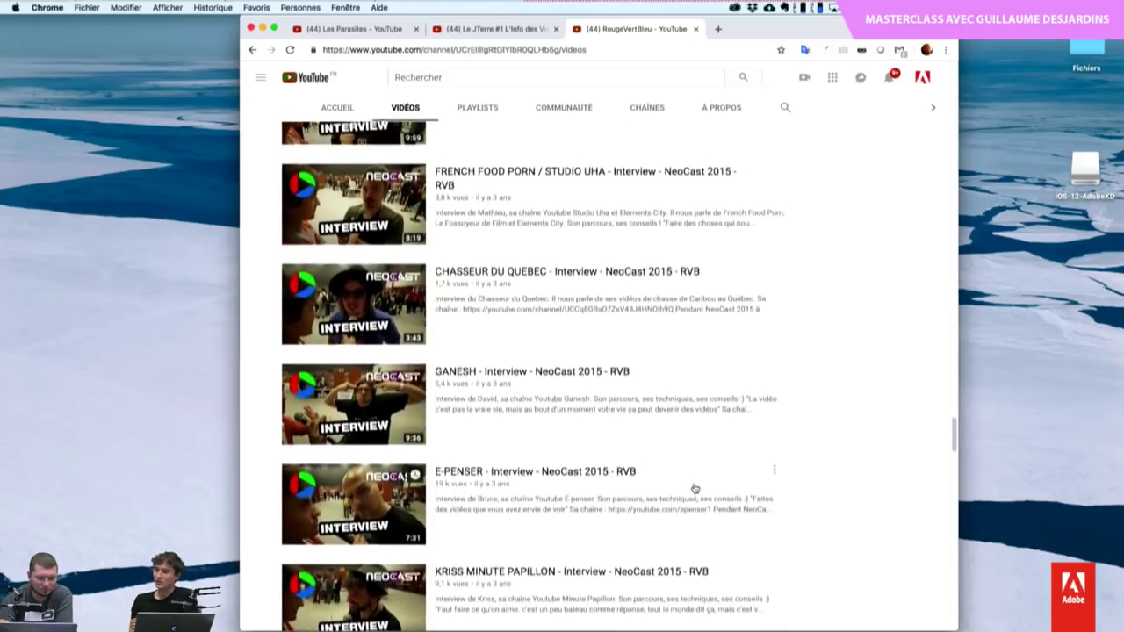
scroll(694, 489, up, 1)
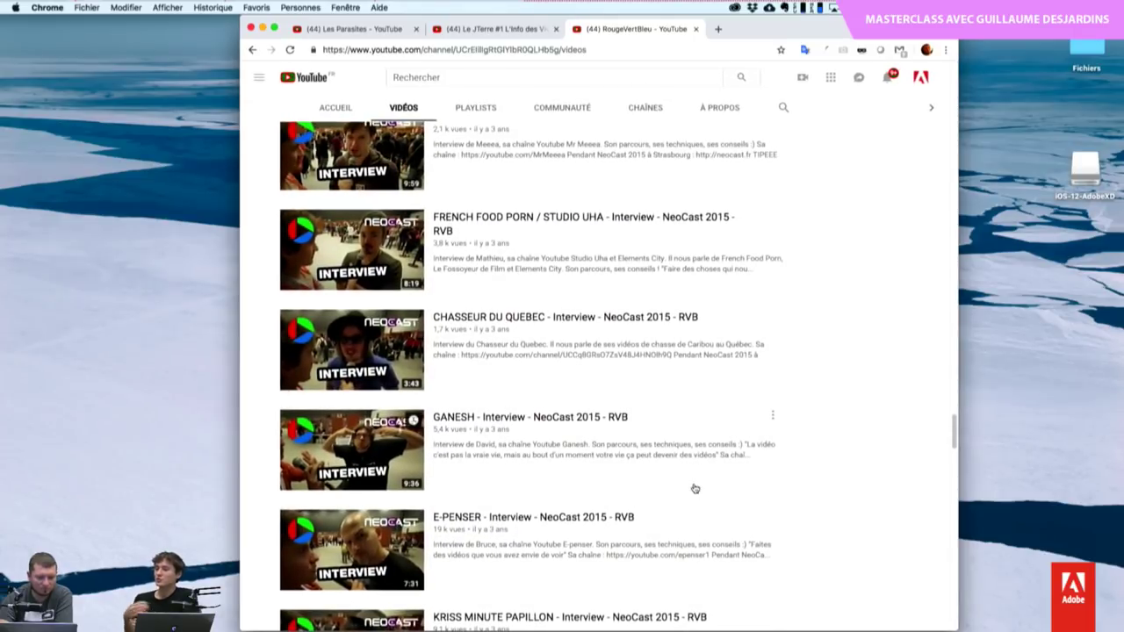
scroll(695, 489, up, 2)
scroll(695, 489, up, 2)
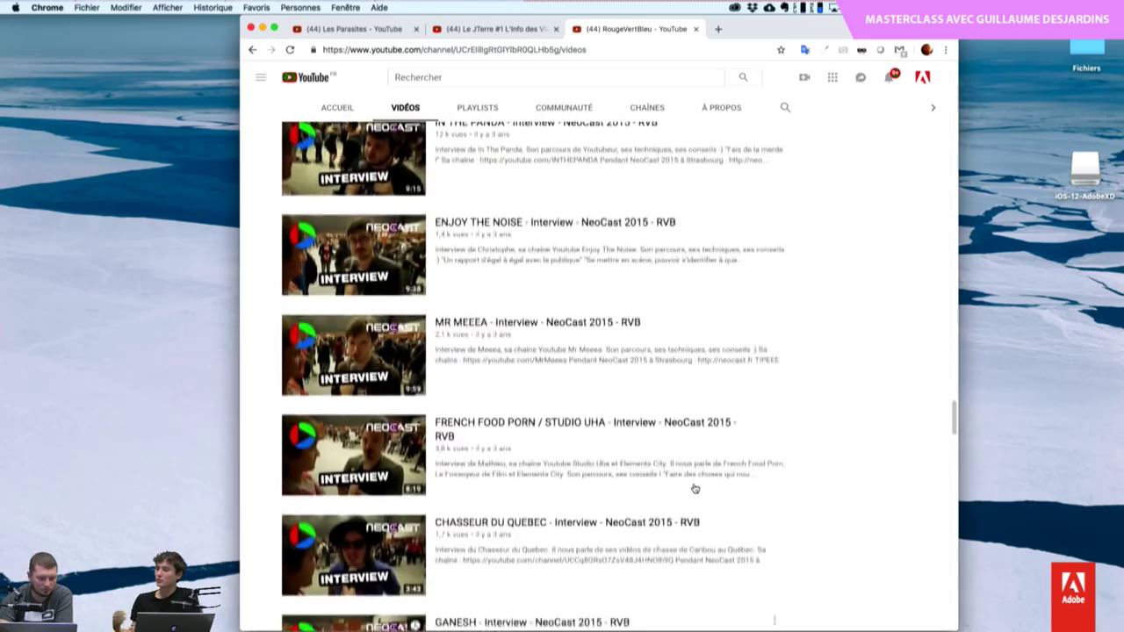
scroll(694, 489, up, 5)
scroll(695, 489, up, 4)
scroll(695, 489, up, 1)
scroll(695, 489, up, 2)
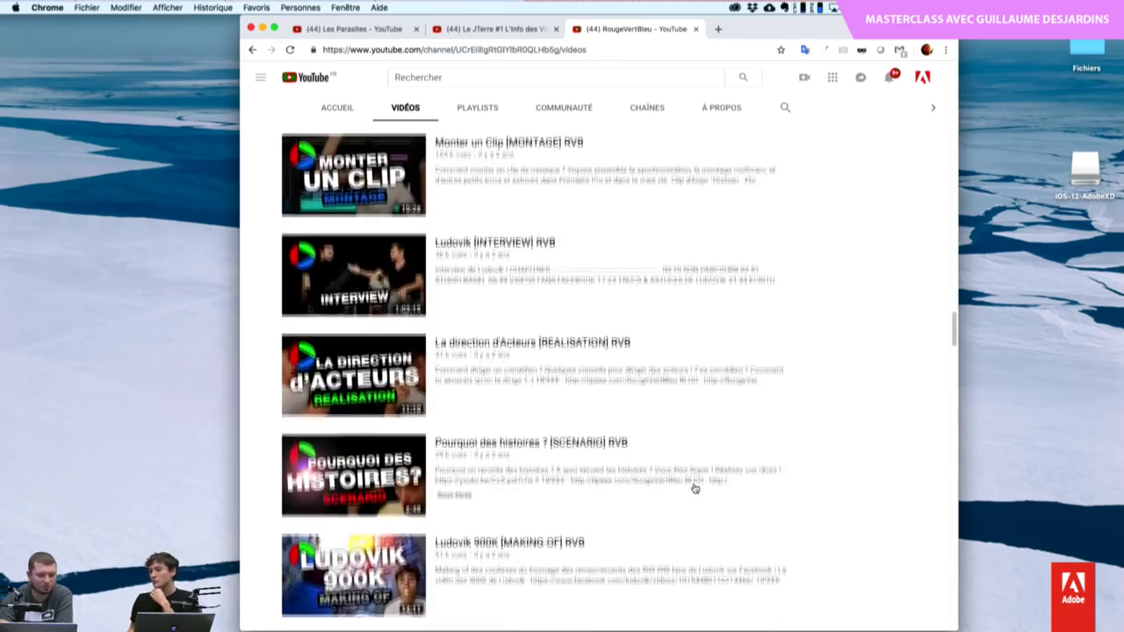
scroll(695, 489, up, 1)
scroll(695, 489, up, 5)
scroll(695, 489, up, 3)
scroll(695, 489, up, 3)
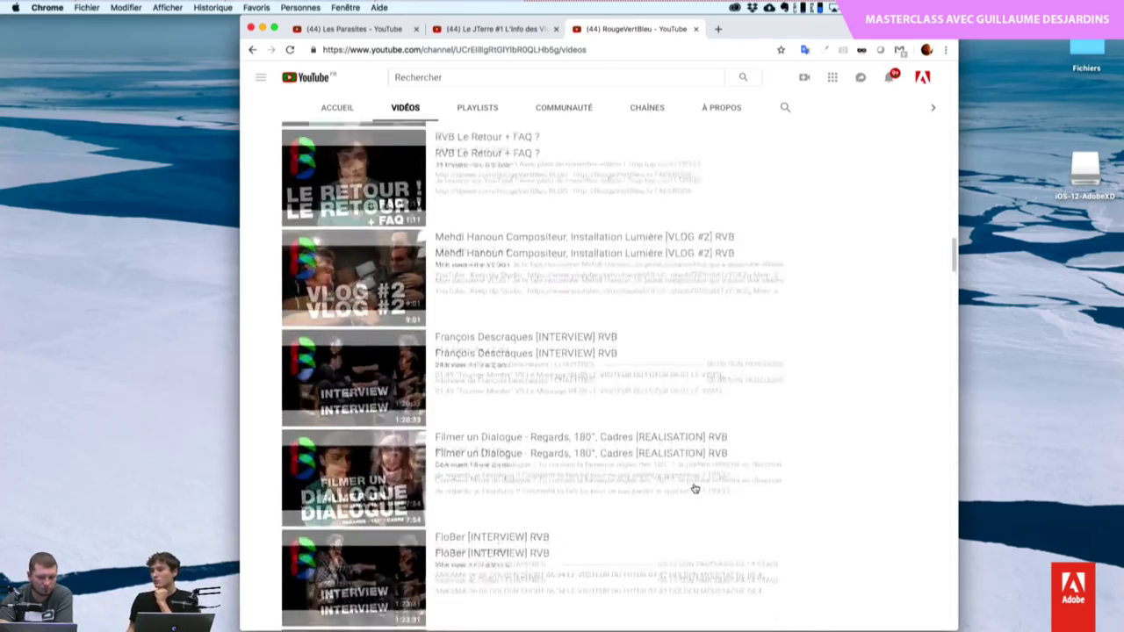
scroll(695, 490, up, 3)
scroll(695, 489, down, 1)
scroll(695, 489, down, 3)
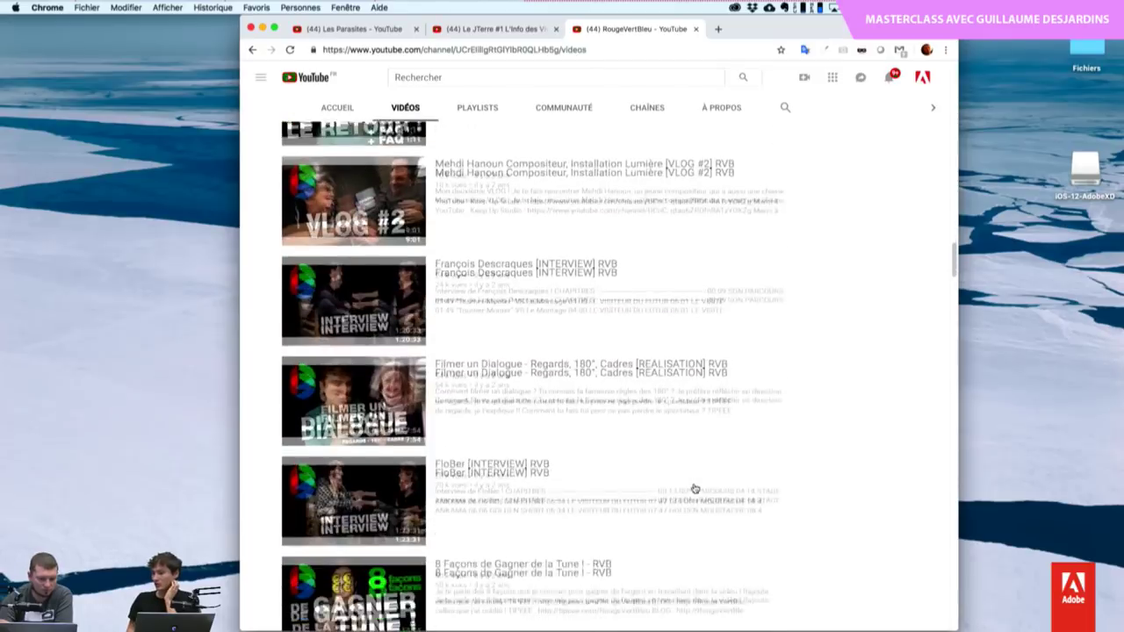
scroll(695, 489, down, 2)
scroll(695, 489, down, 1)
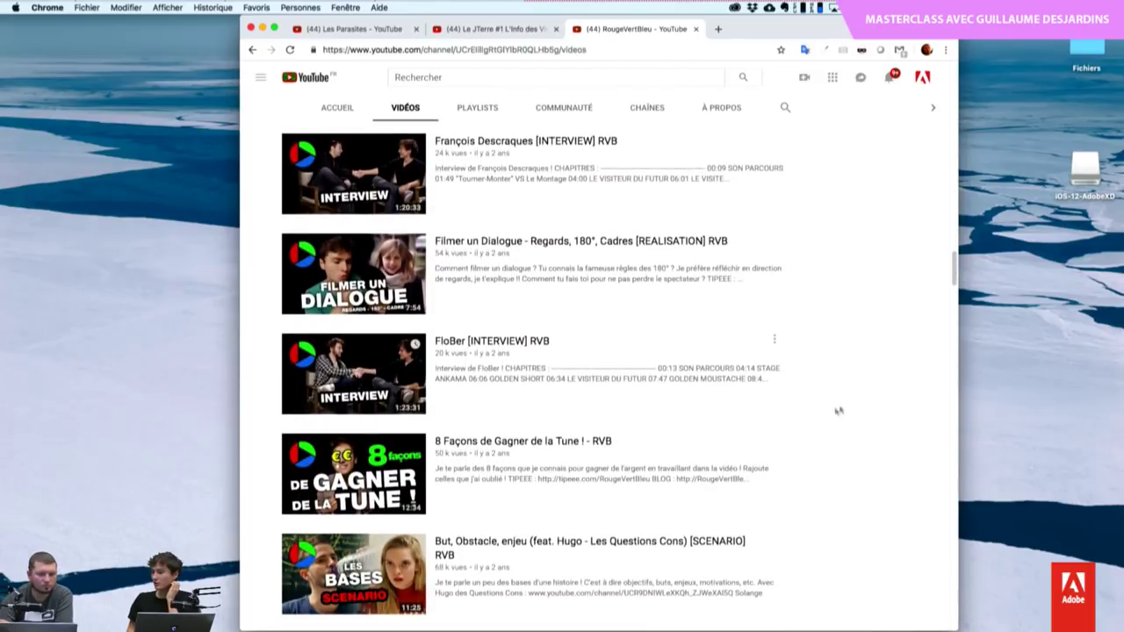
scroll(858, 403, up, 1)
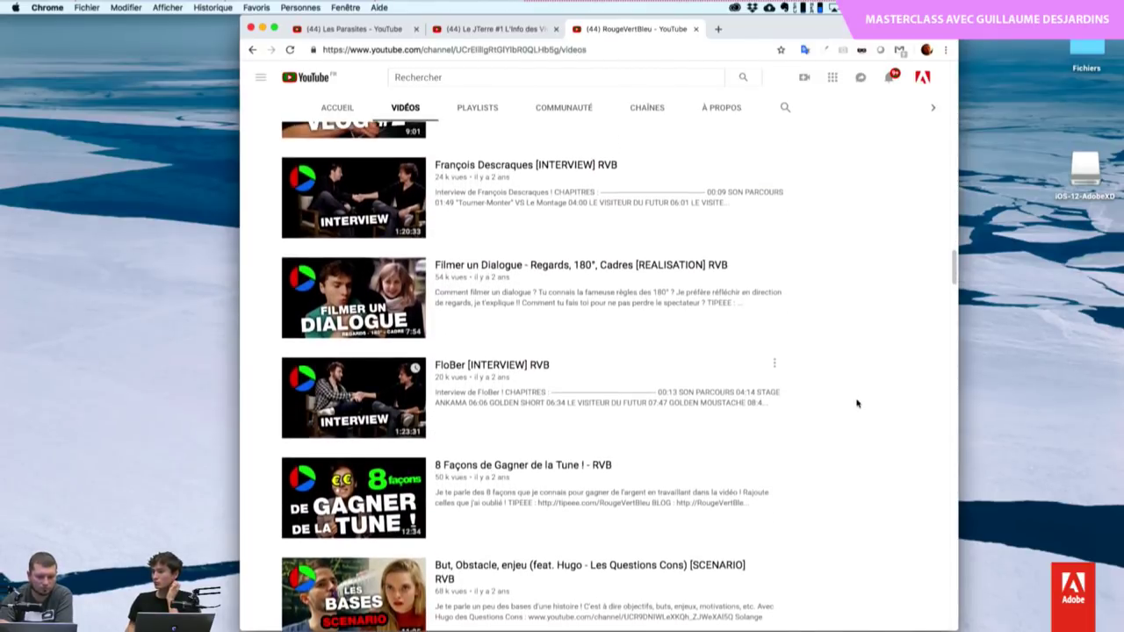
scroll(858, 404, up, 1)
scroll(857, 404, up, 1)
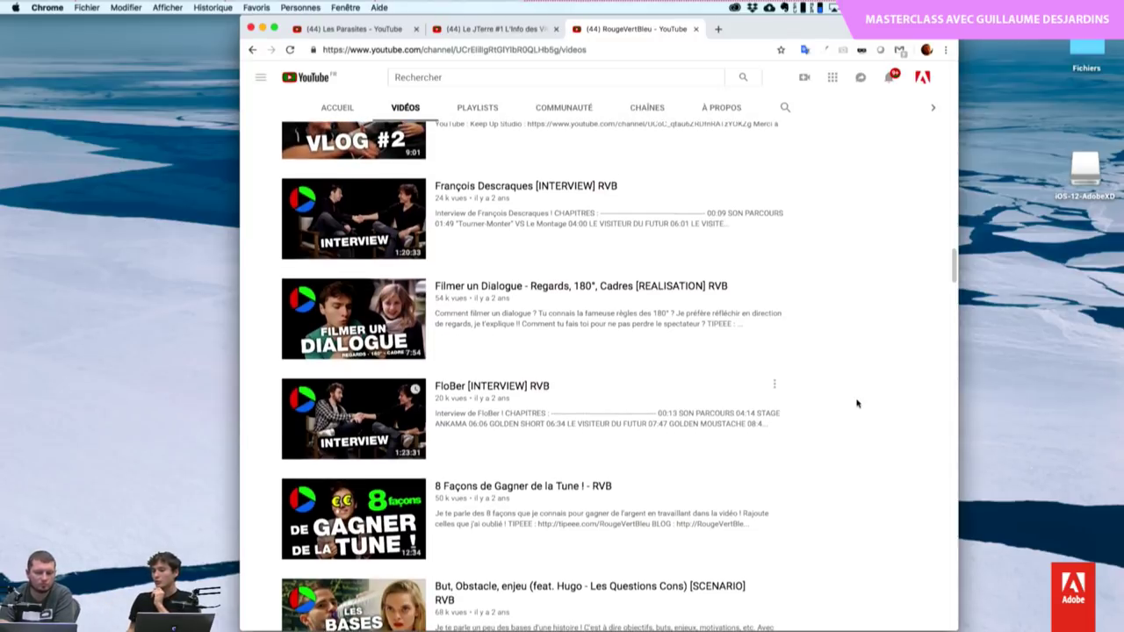
scroll(858, 403, up, 3)
scroll(857, 403, up, 3)
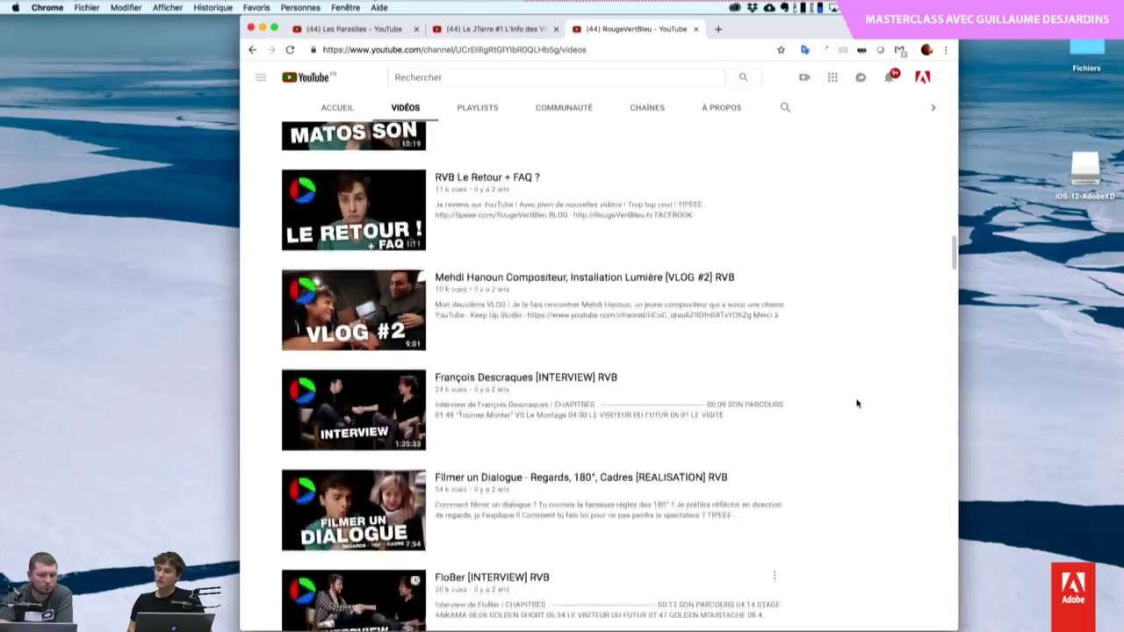
scroll(858, 403, up, 3)
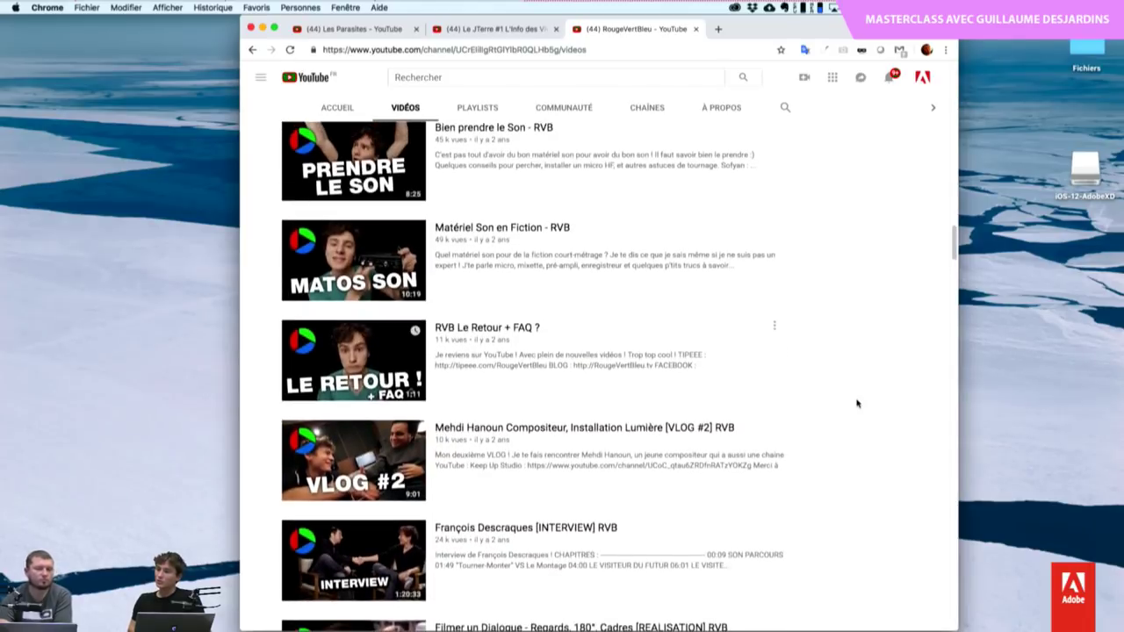
scroll(857, 403, up, 7)
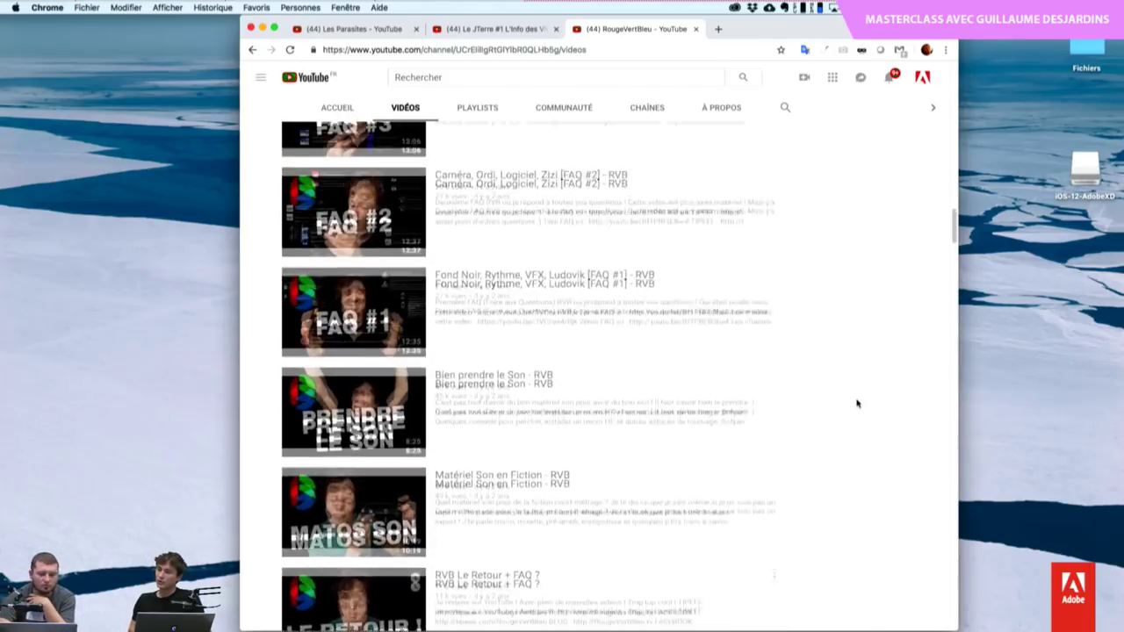
scroll(857, 404, up, 3)
scroll(858, 403, up, 4)
scroll(857, 404, up, 5)
Step: Scroll up and down RougeVertBleu's uploads list, then jump back to the top of the channel page
scroll(857, 403, up, 3)
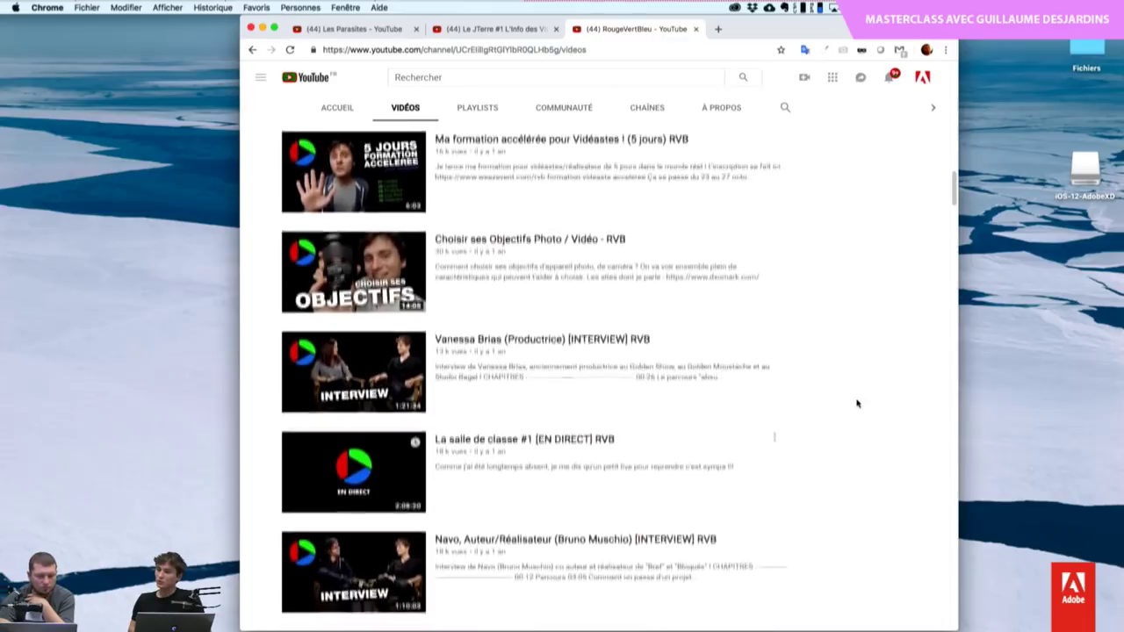
scroll(858, 404, up, 4)
scroll(858, 403, up, 3)
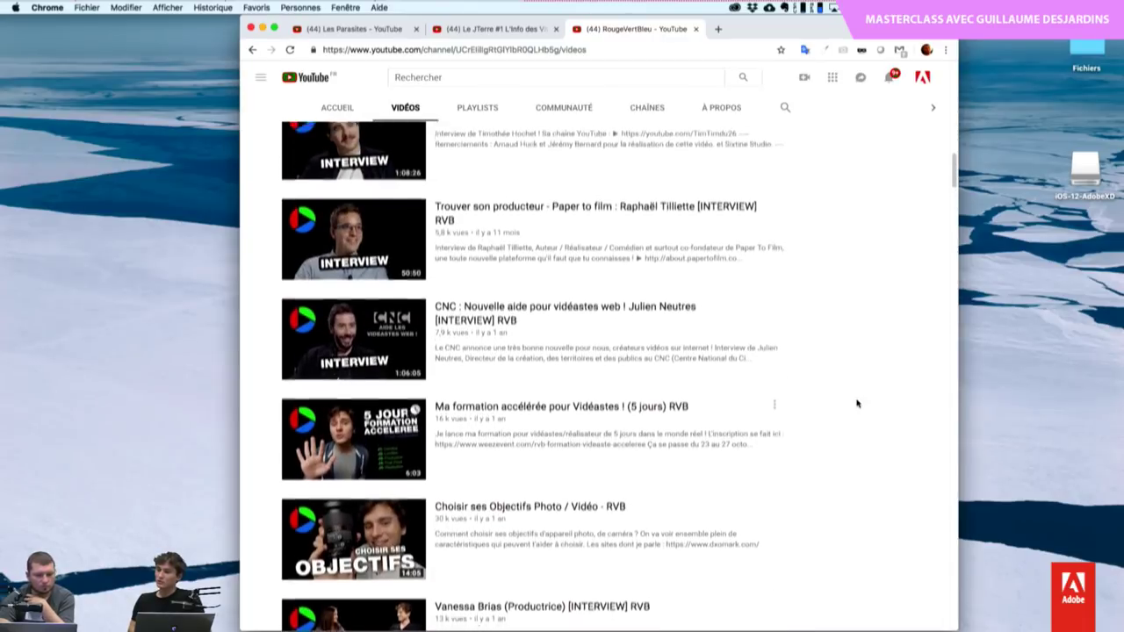
scroll(857, 403, up, 3)
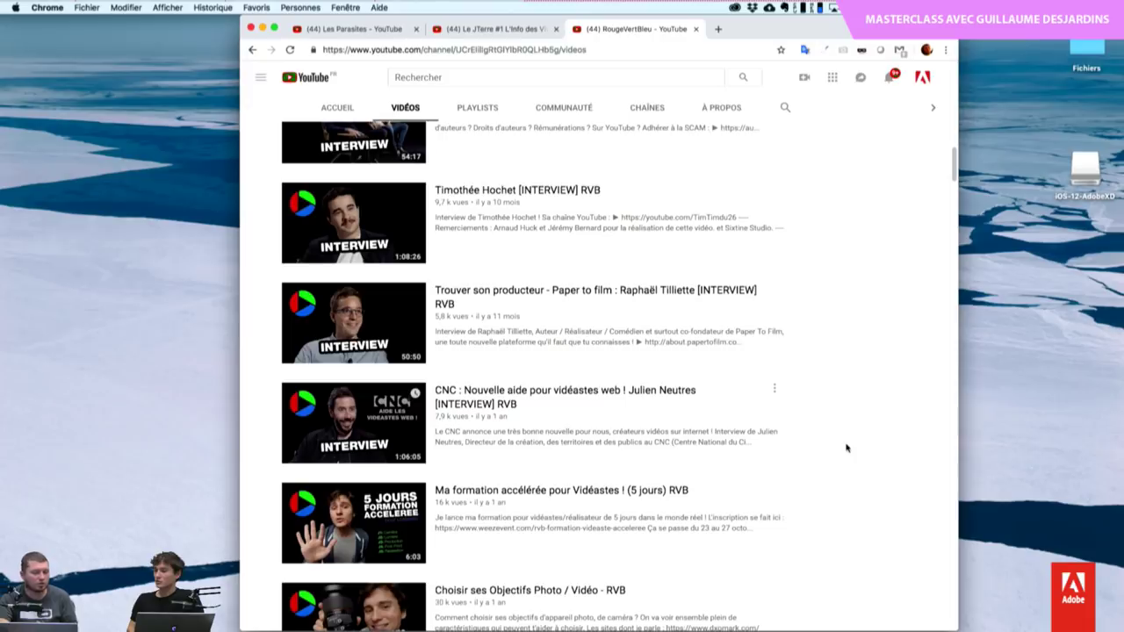
scroll(847, 448, up, 3)
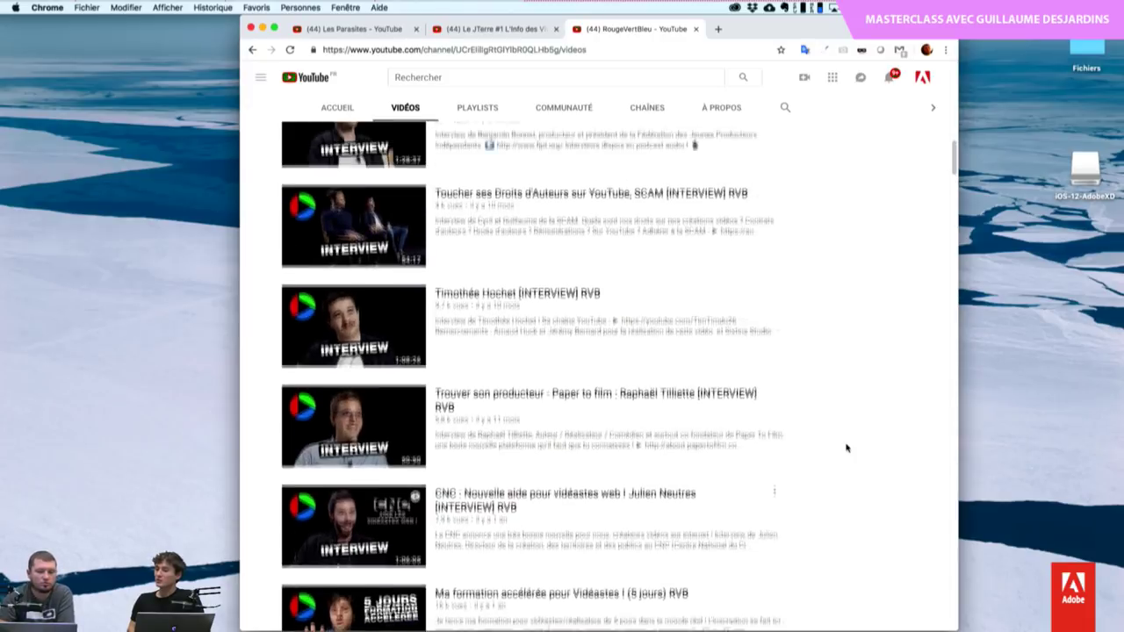
scroll(847, 448, up, 4)
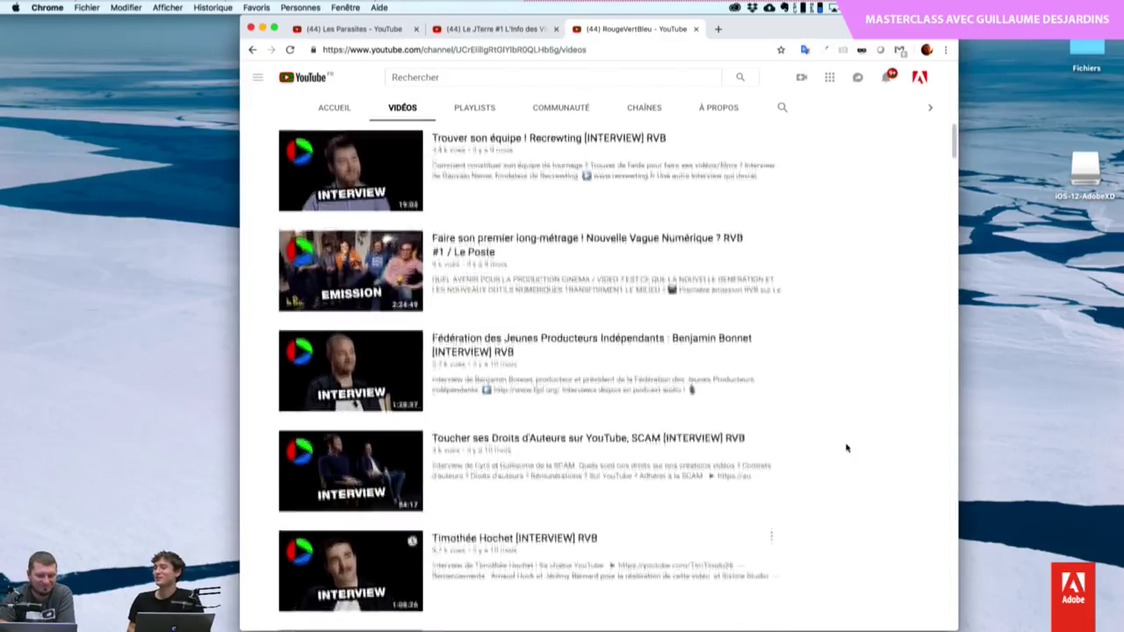
scroll(847, 448, up, 3)
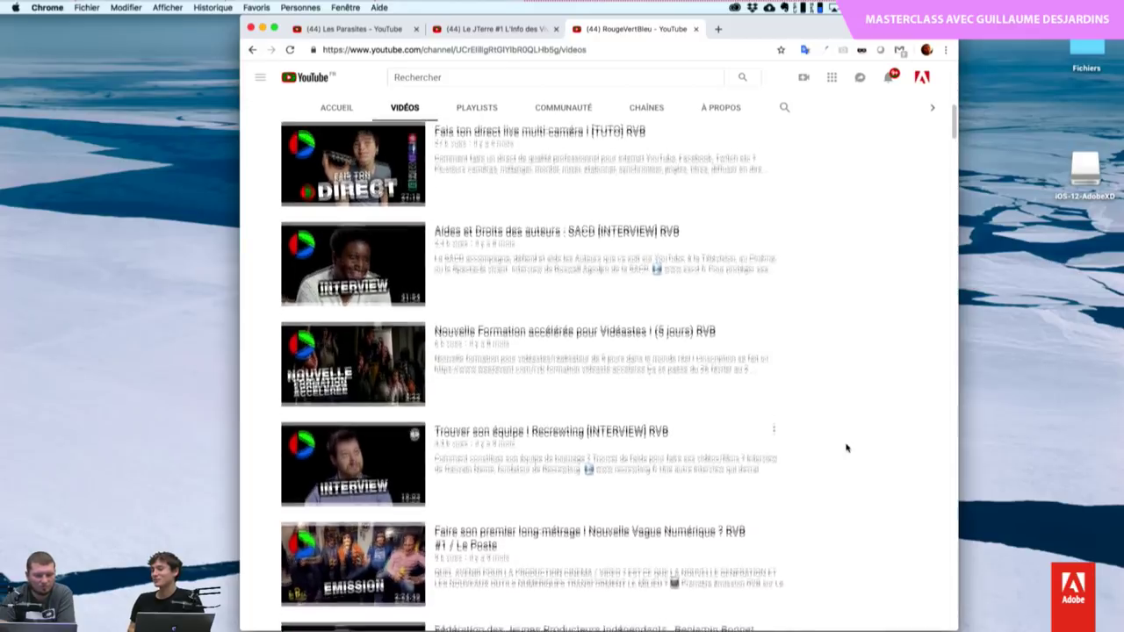
scroll(847, 448, up, 2)
scroll(847, 448, up, 2)
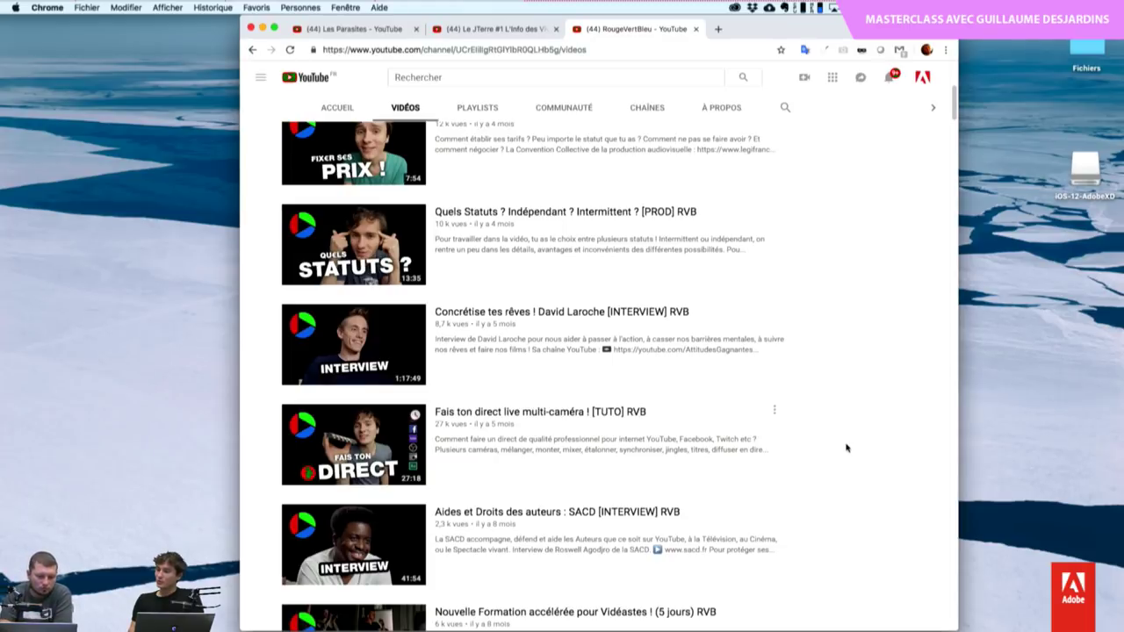
scroll(847, 448, up, 5)
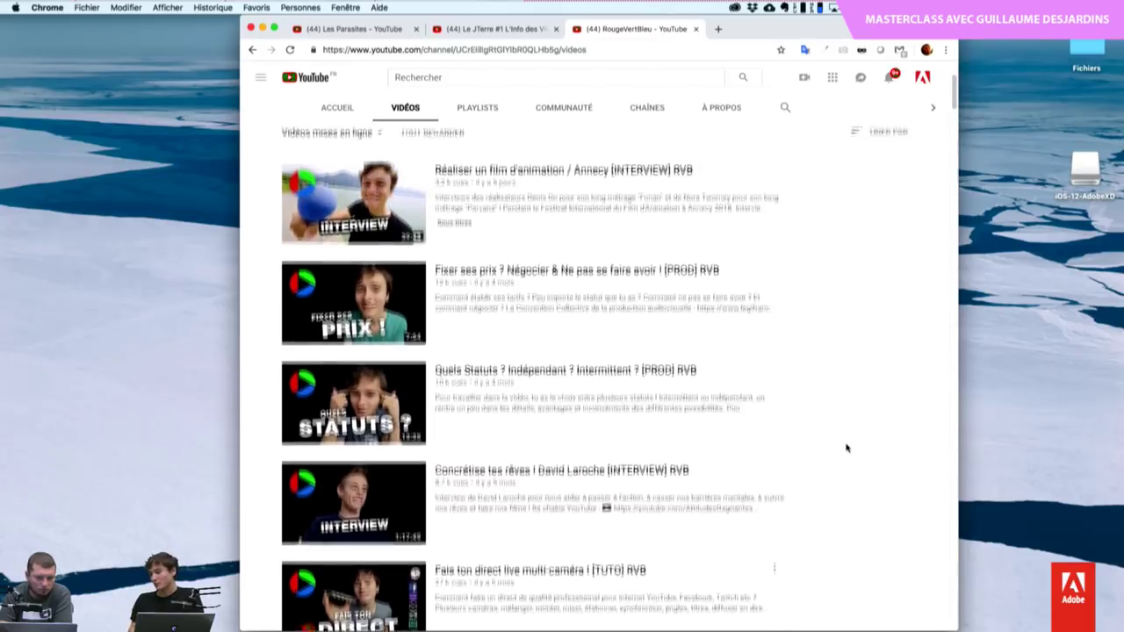
scroll(846, 448, down, 3)
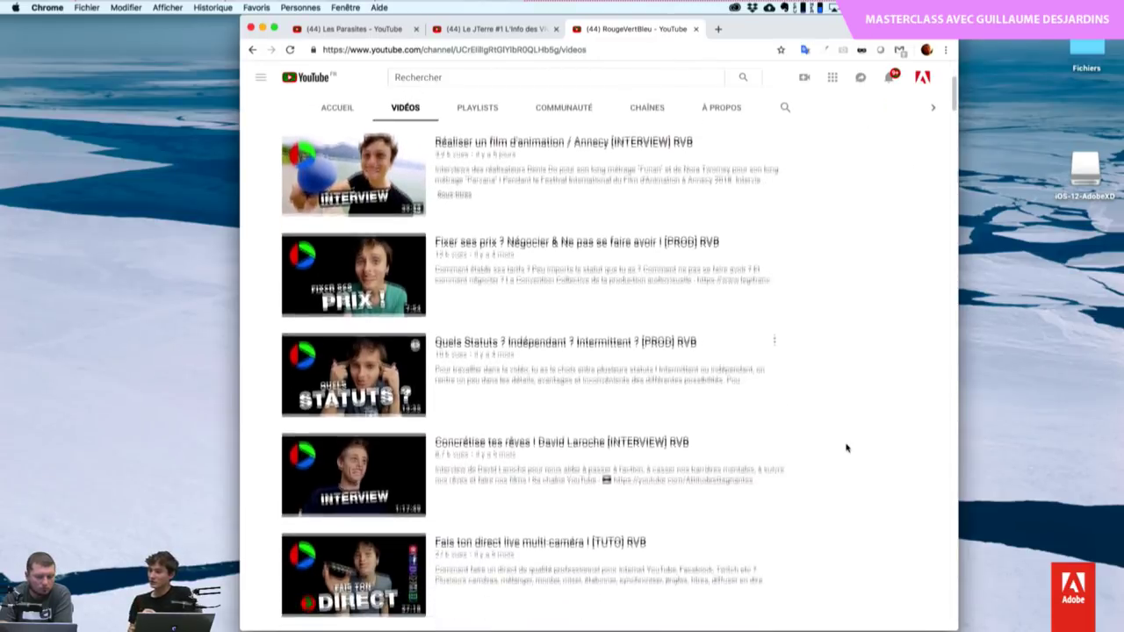
scroll(847, 448, down, 3)
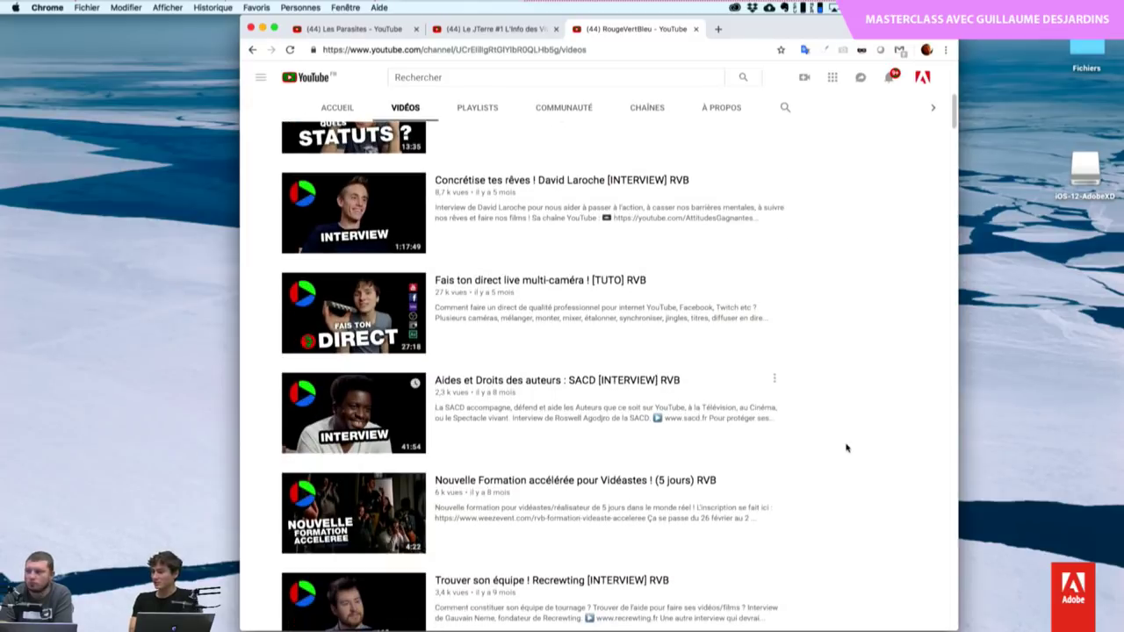
scroll(847, 448, down, 1)
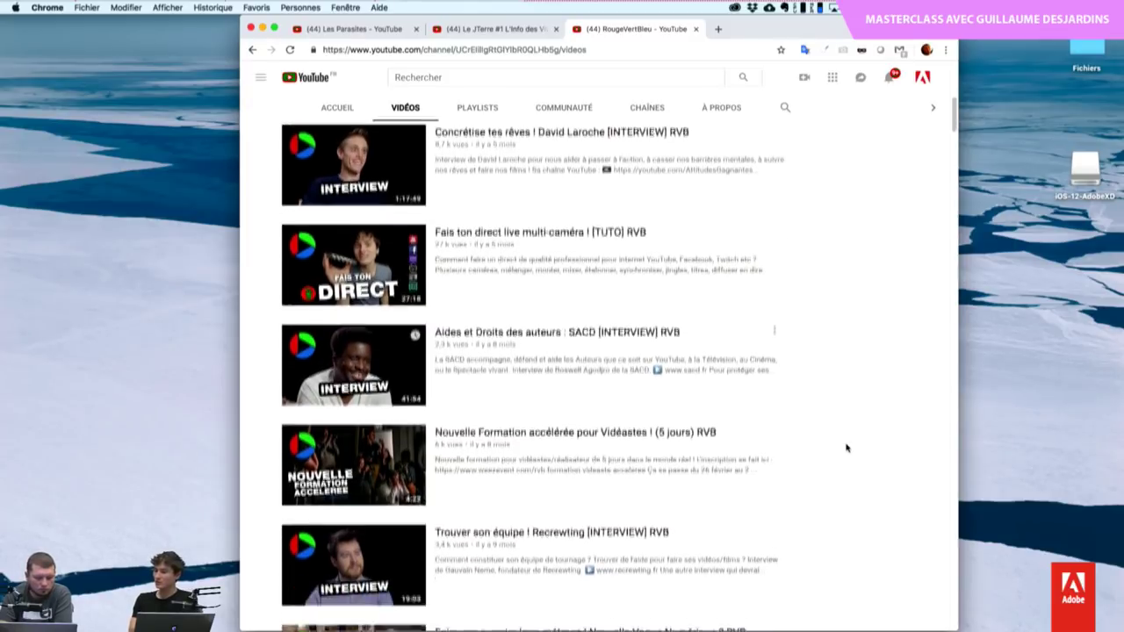
scroll(847, 448, down, 1)
scroll(847, 448, down, 1)
scroll(847, 448, down, 1)
scroll(847, 448, down, 1)
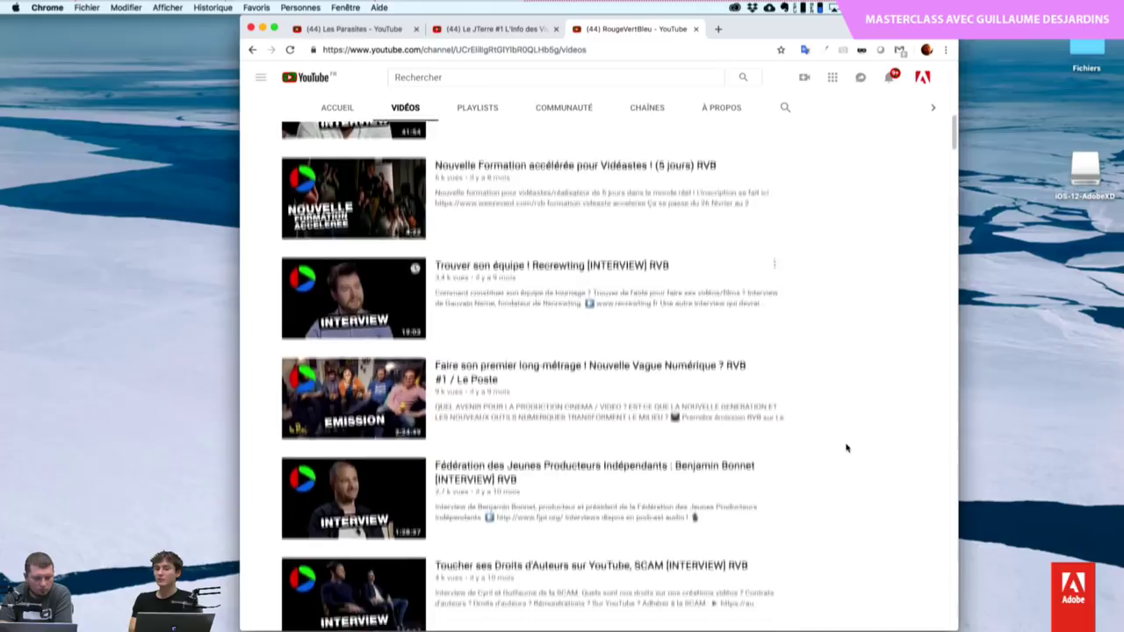
scroll(847, 448, down, 1)
scroll(846, 448, down, 1)
scroll(847, 448, down, 1)
scroll(846, 448, down, 1)
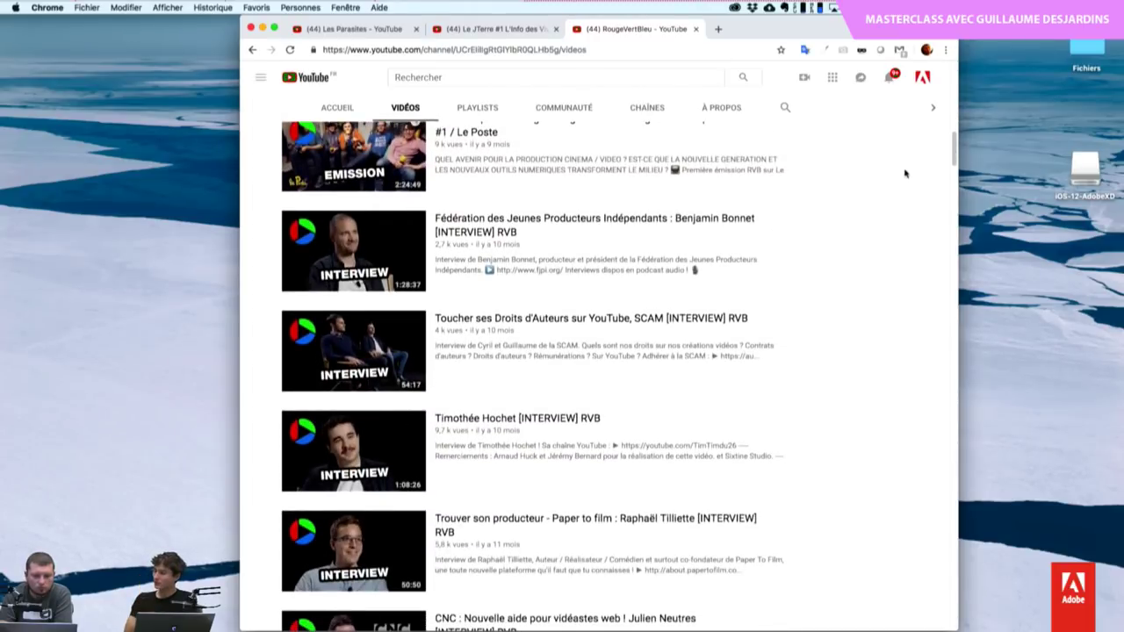
key(super+r)
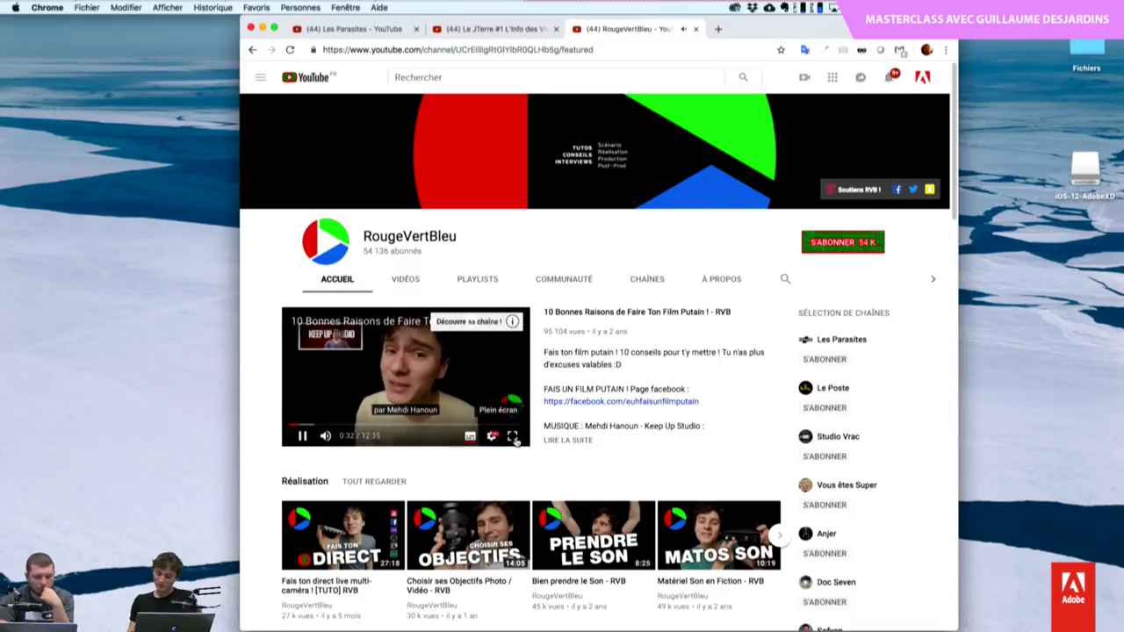
Step: Watch the featured video fullscreen, set Sous-titres to Désactiver, then exit fullscreen
click(516, 441)
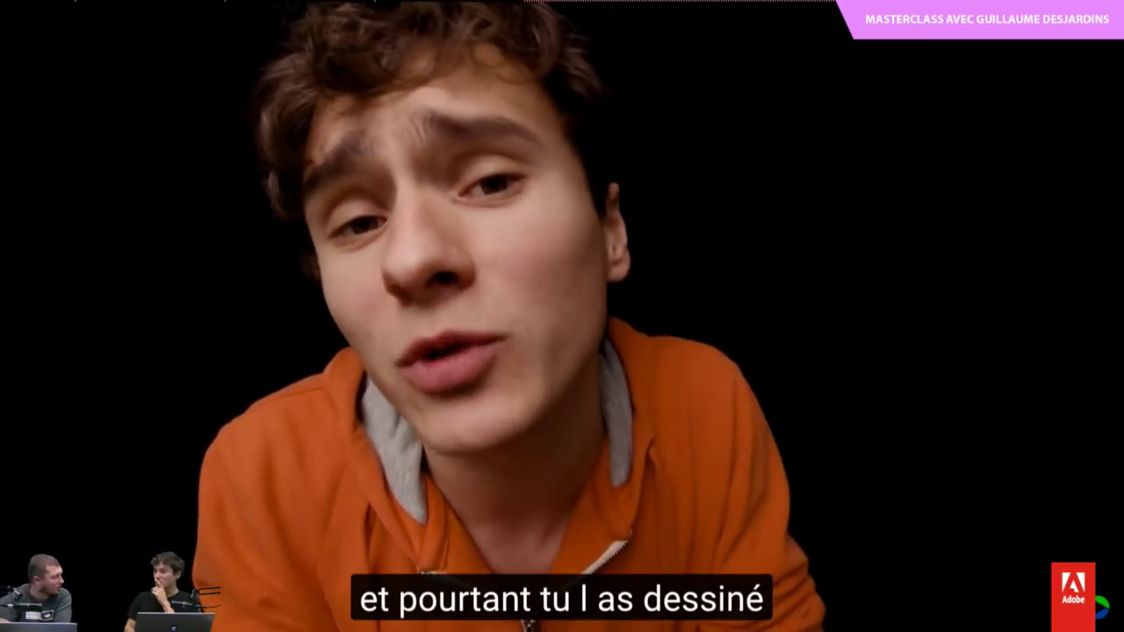
mouse_move(615, 374)
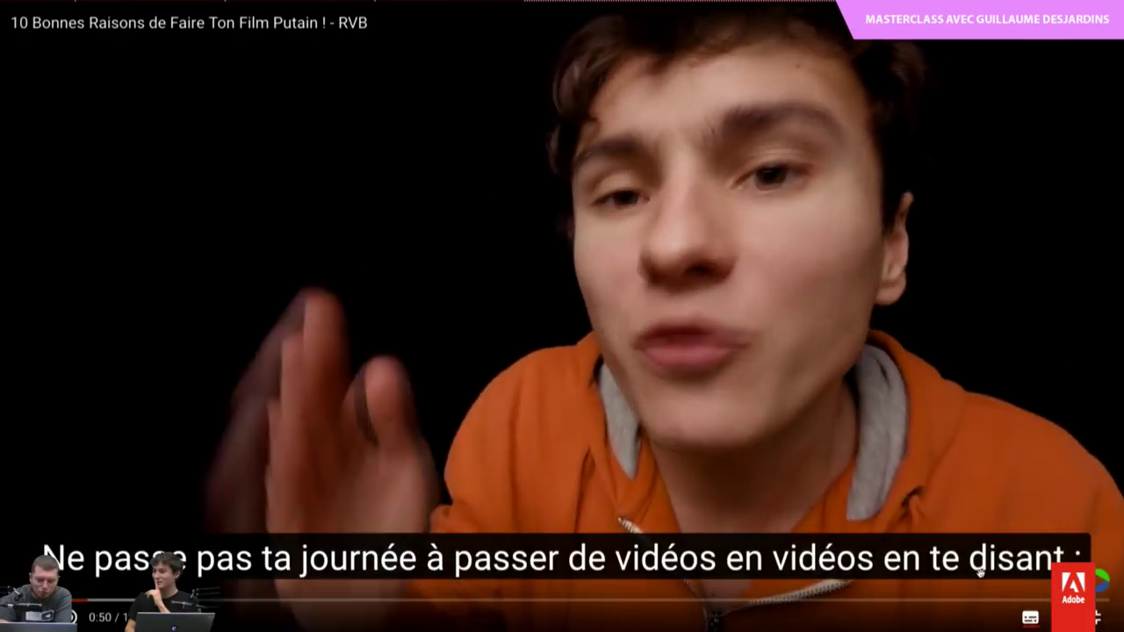
click(1063, 618)
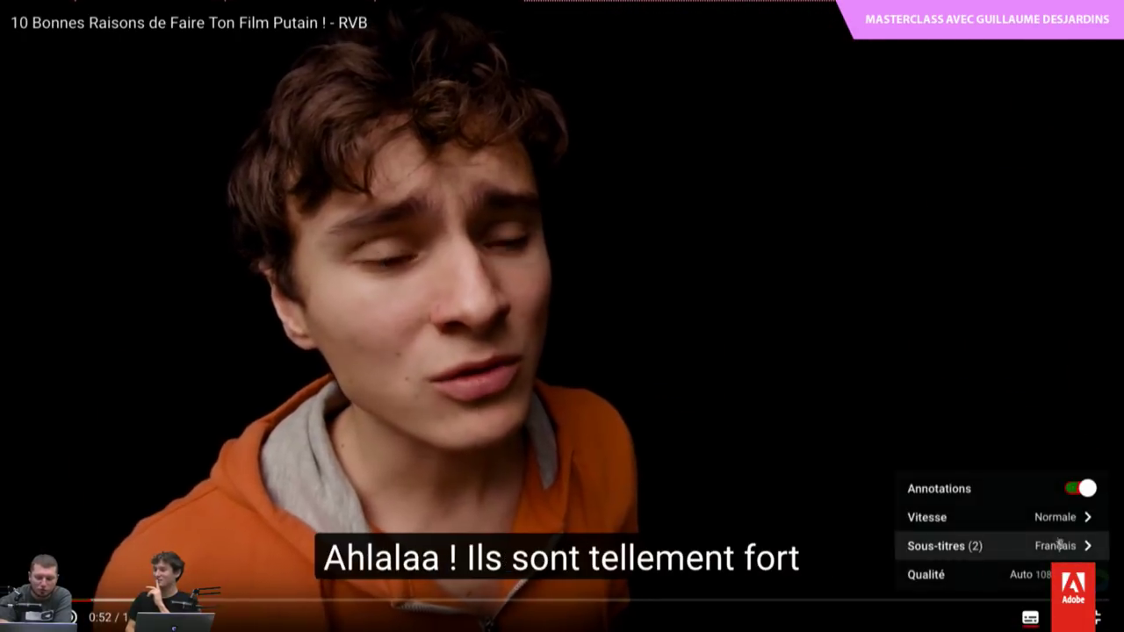
click(1060, 545)
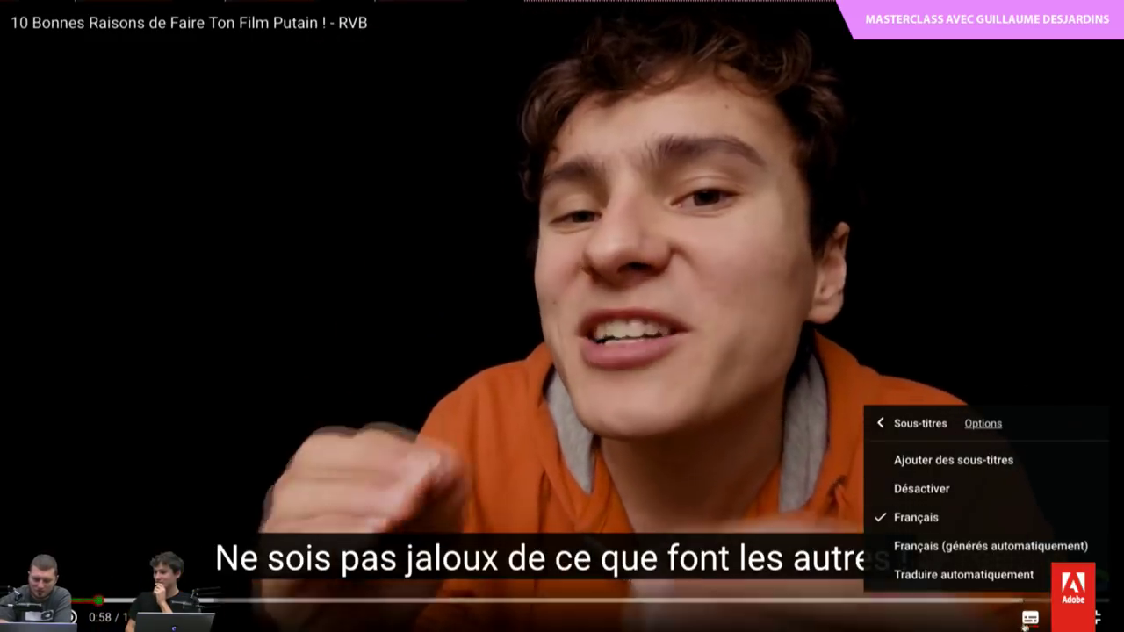
click(1031, 619)
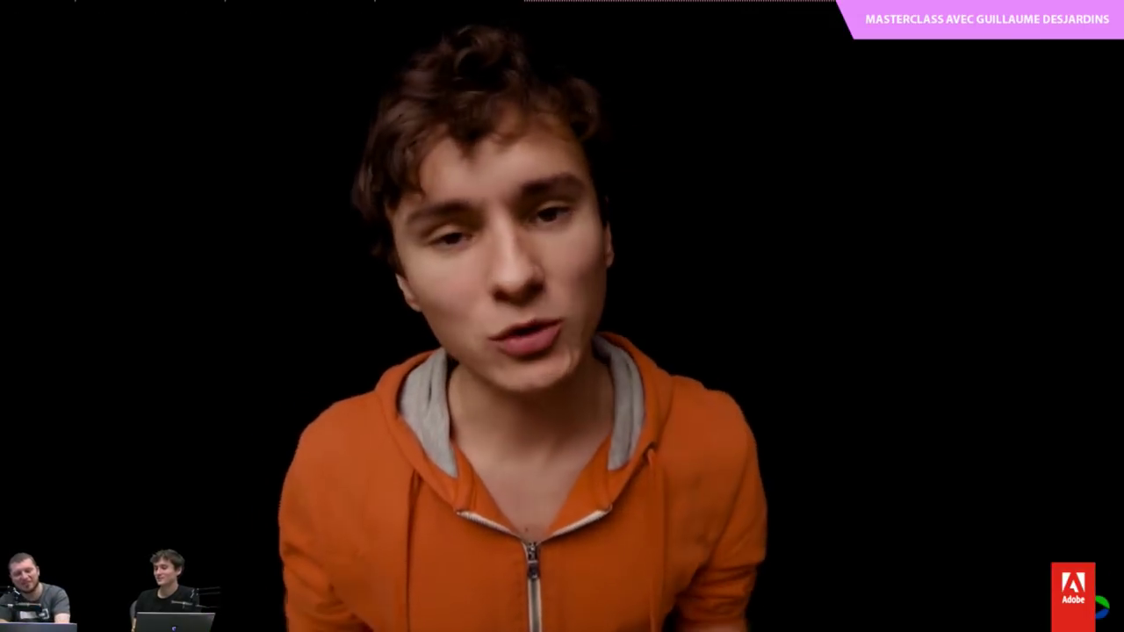
key(Escape)
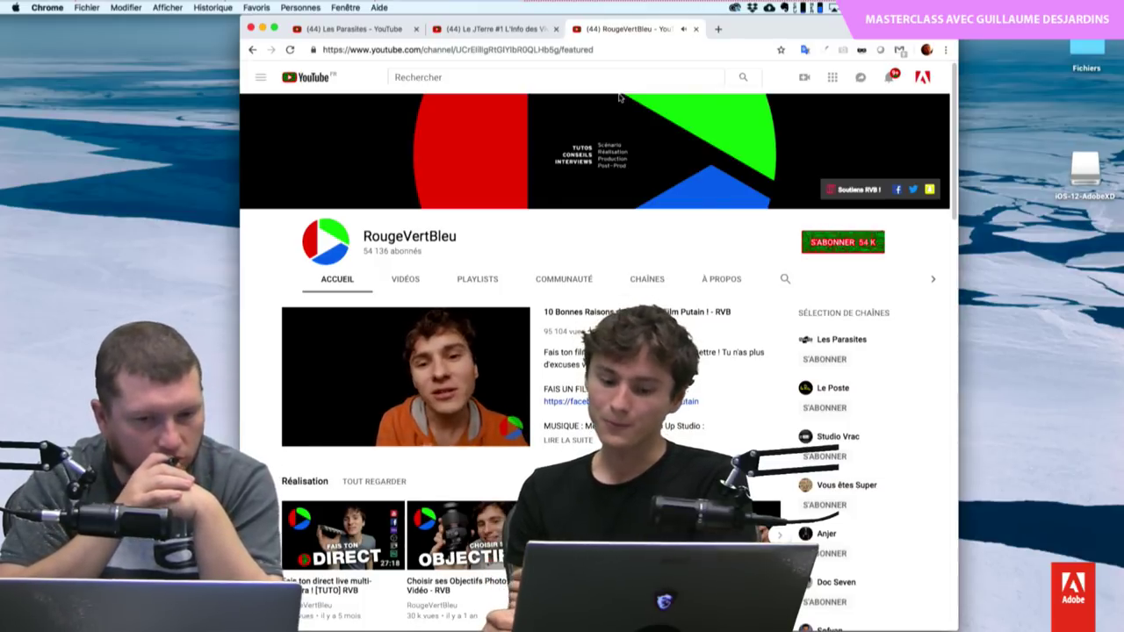
Step: Glance at the Les Parasites tab, then switch back to the RougeVertBleu channel tab
click(362, 29)
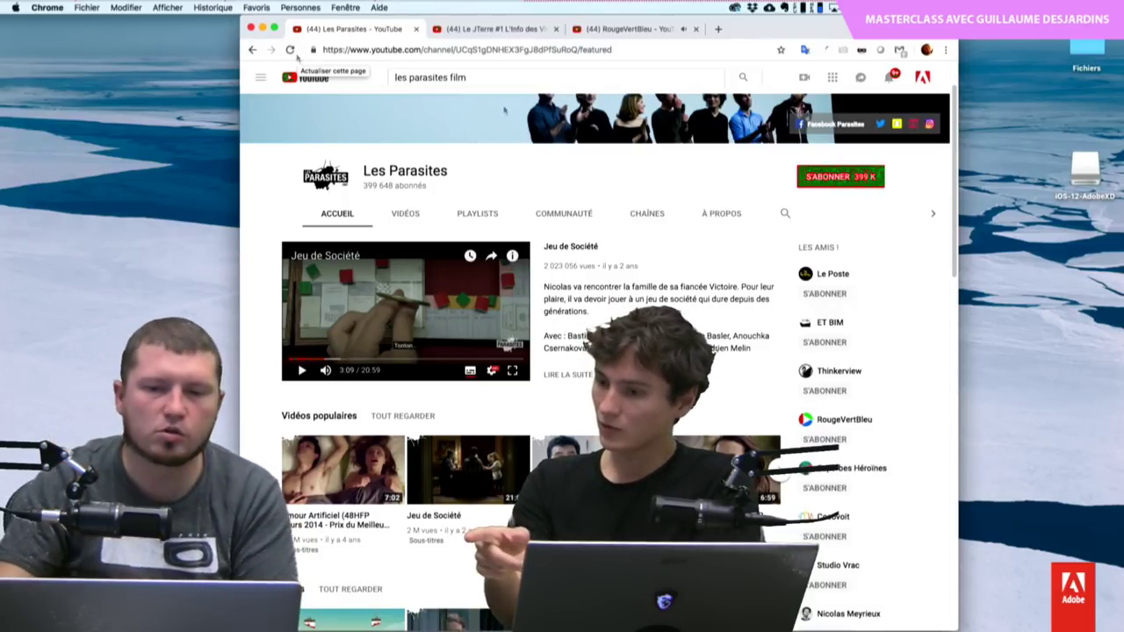
click(637, 29)
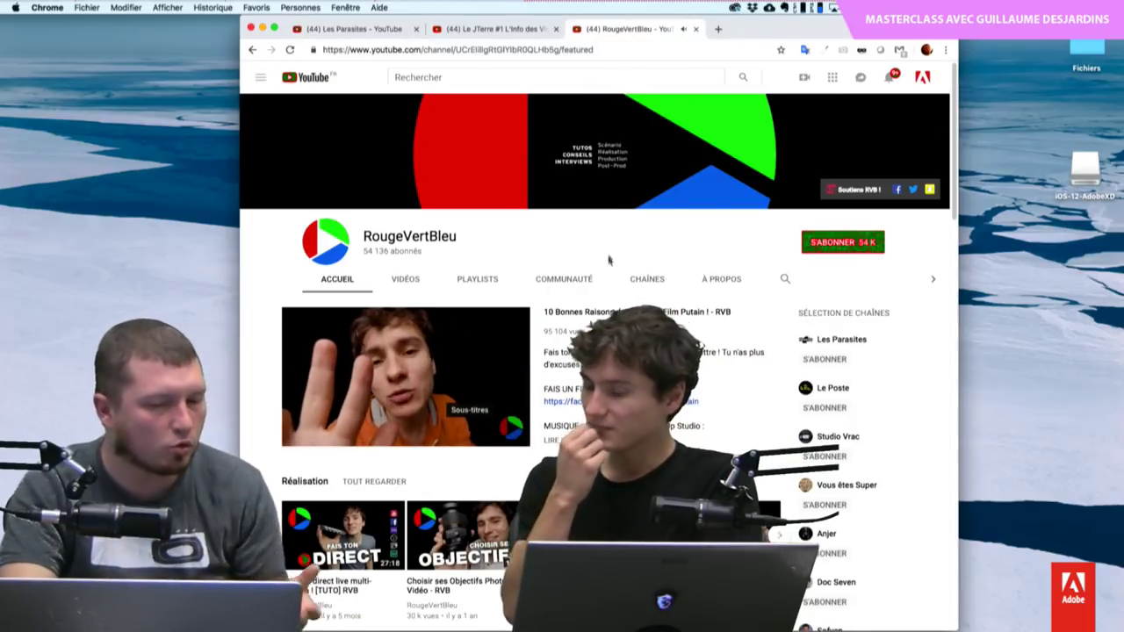
click(466, 281)
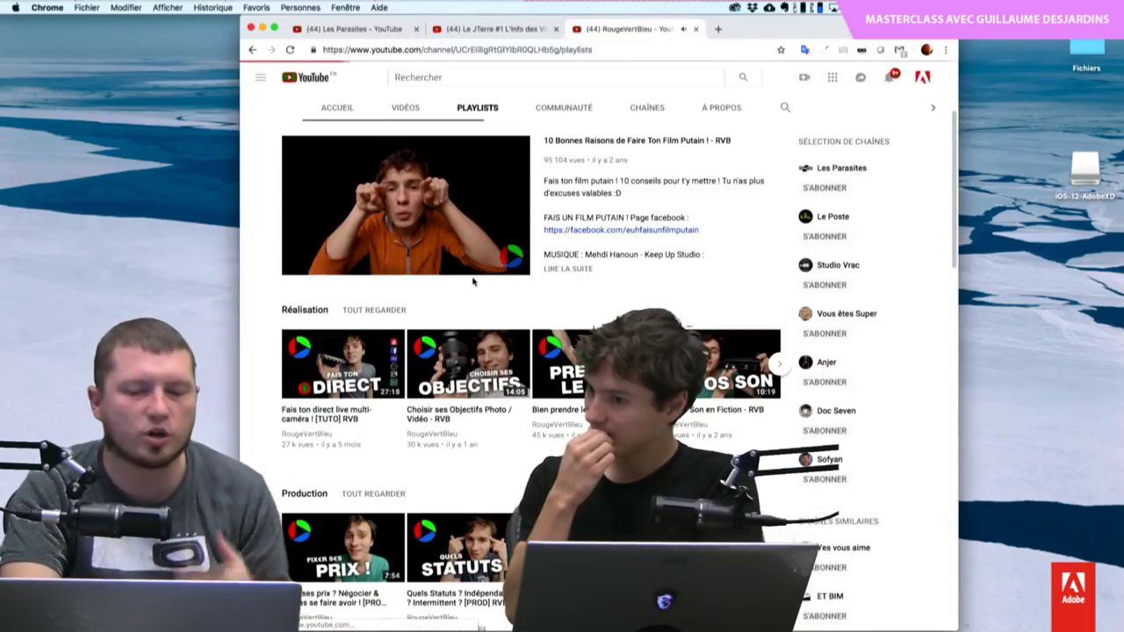
scroll(509, 422, up, 2)
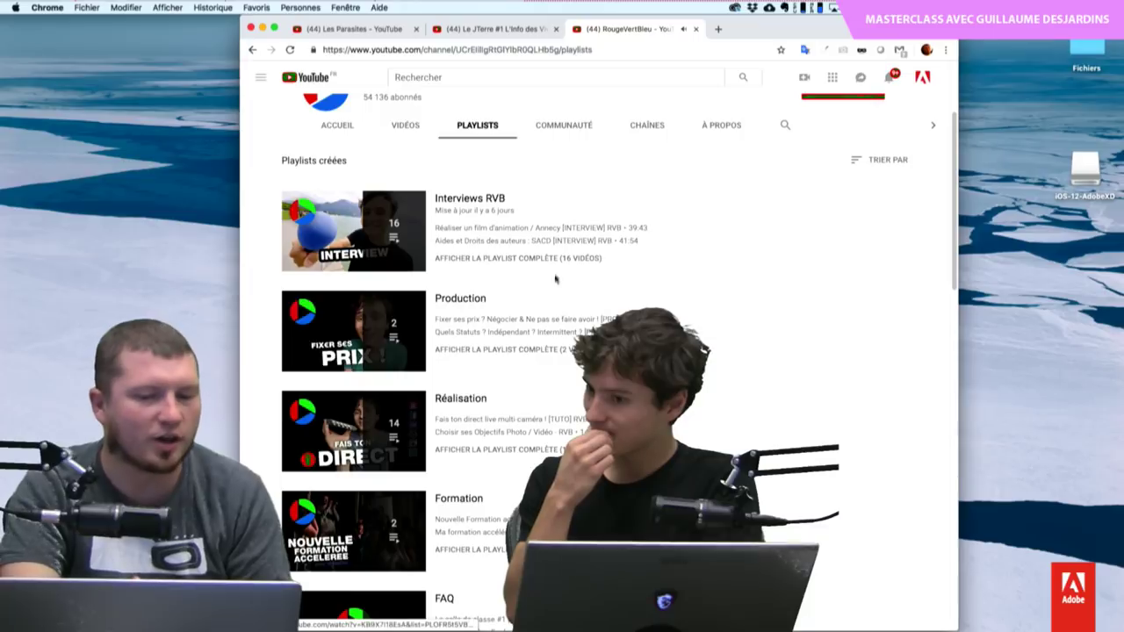
scroll(543, 383, up, 1)
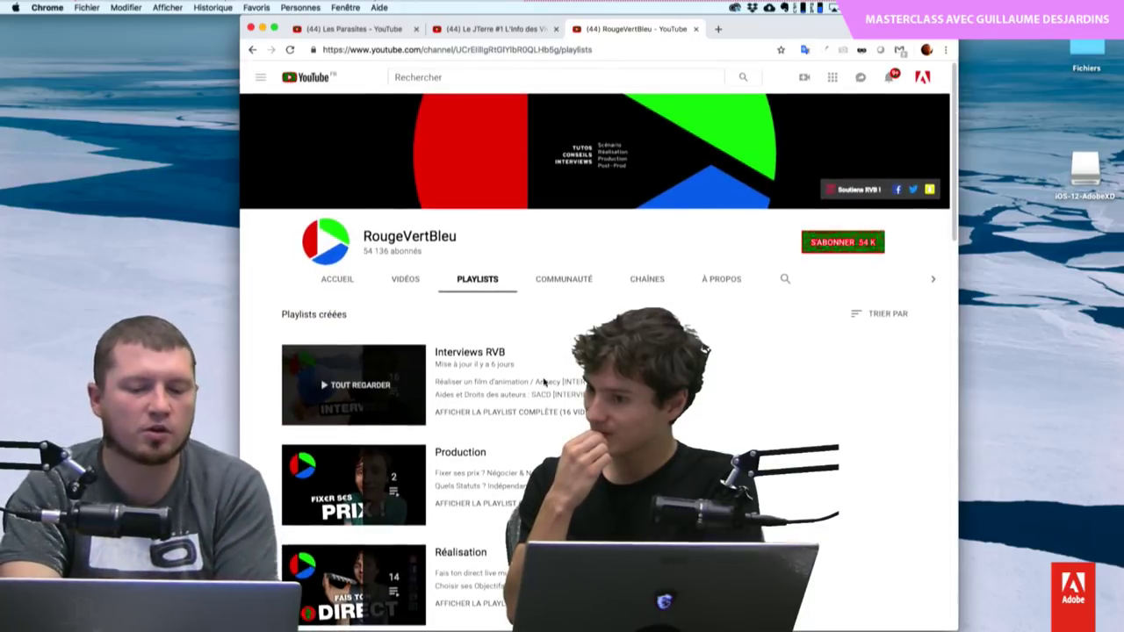
scroll(540, 379, down, 5)
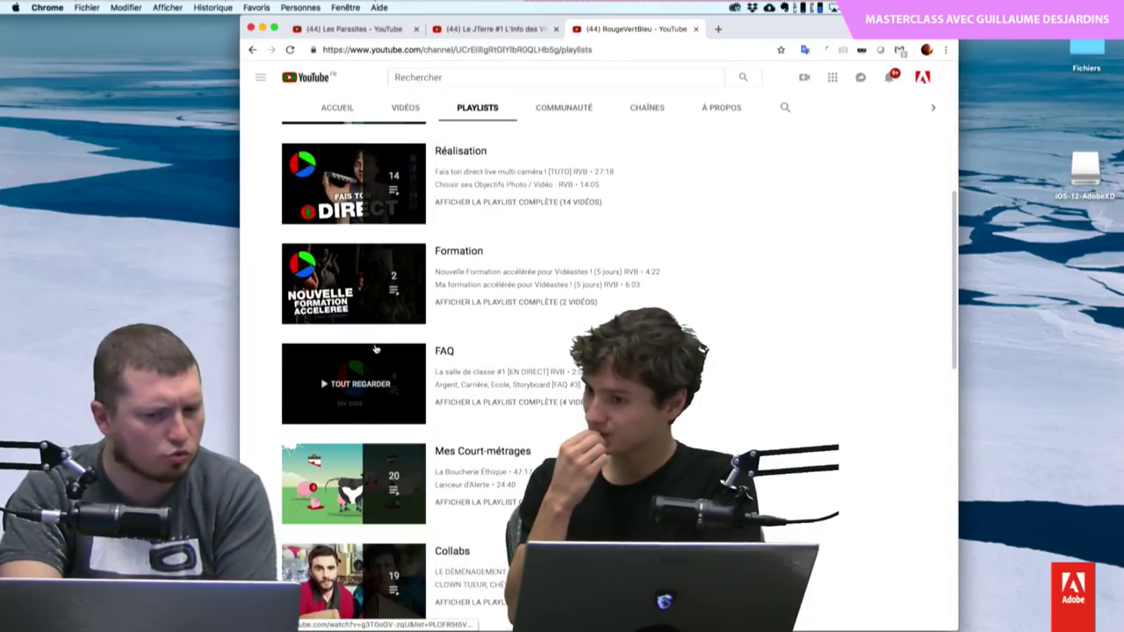
click(349, 360)
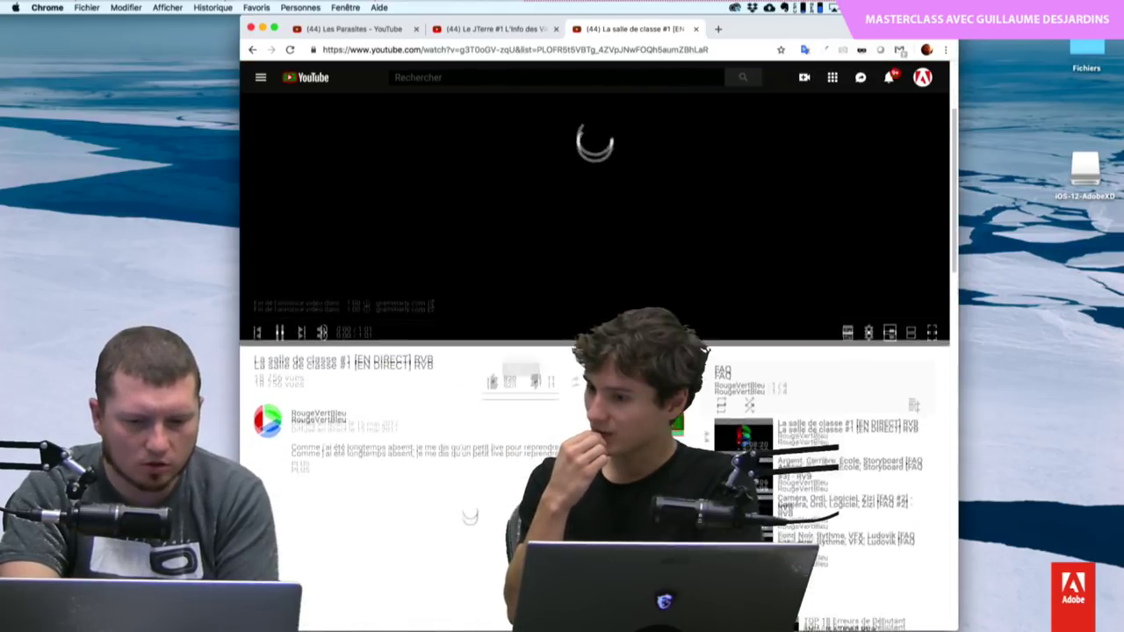
scroll(831, 379, down, 4)
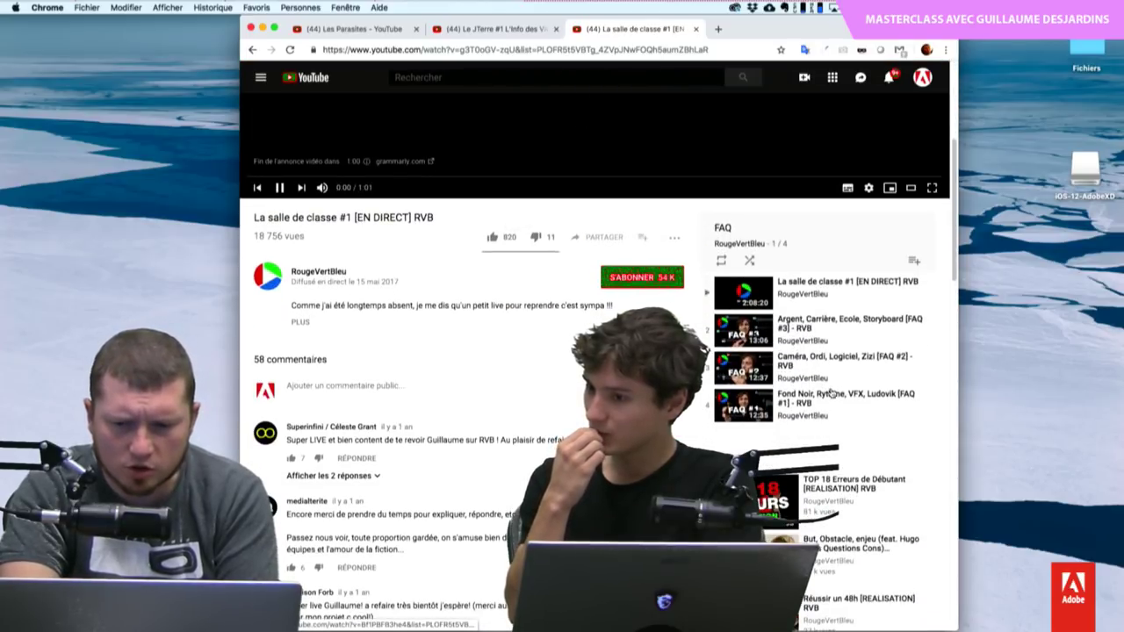
click(253, 51)
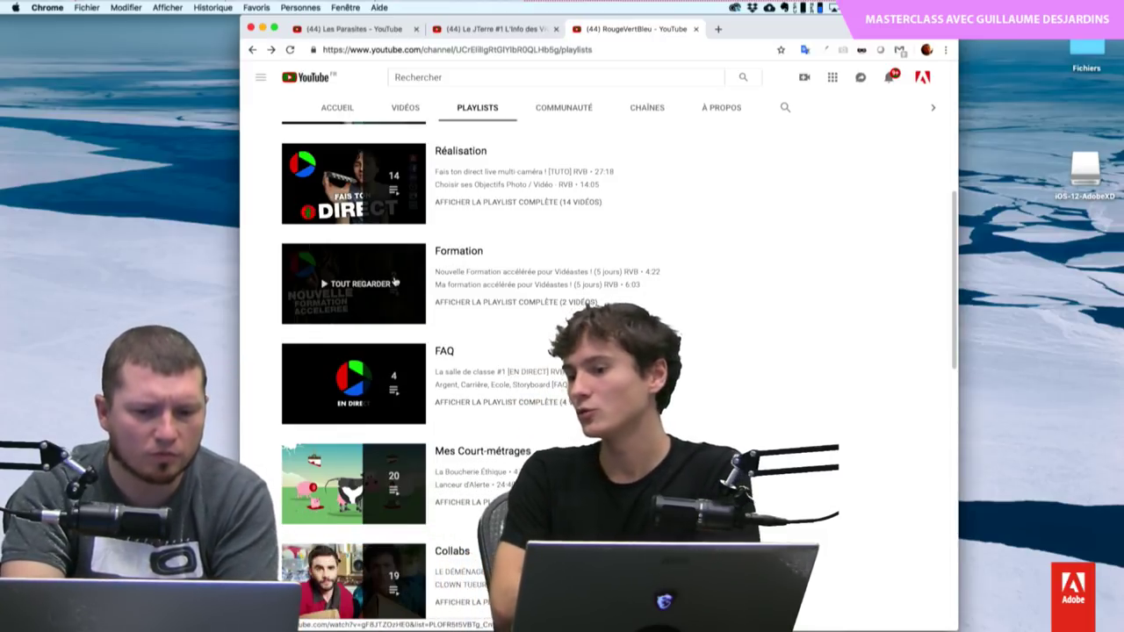
Step: Play the Formation playlist's first video, skip ahead in it, and set speed to 2×
click(402, 271)
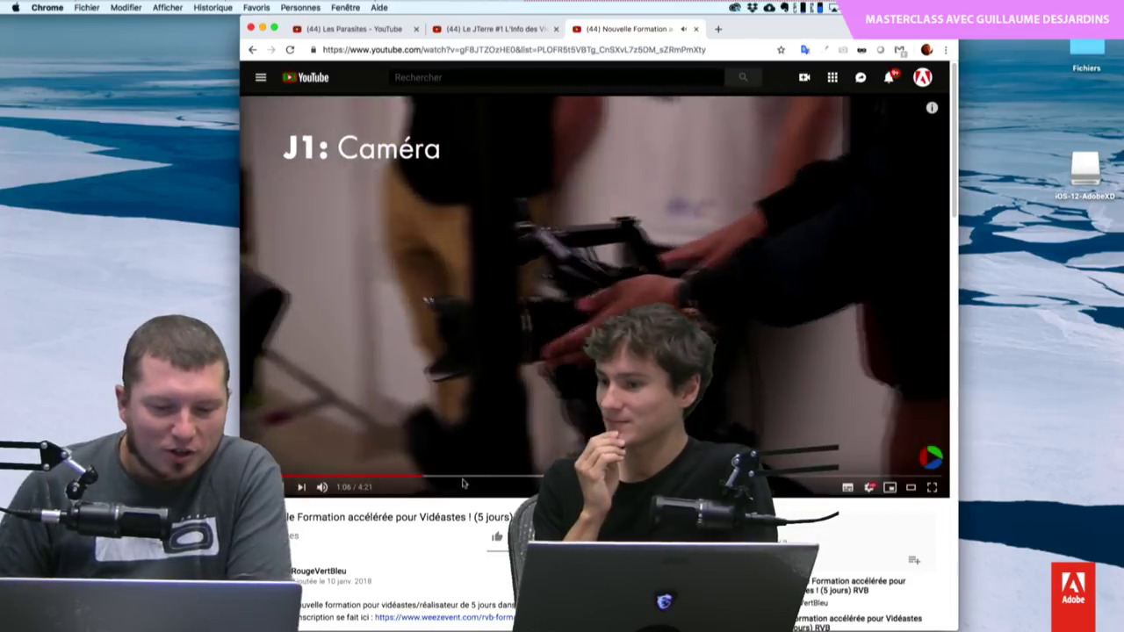
drag(475, 476, 516, 476)
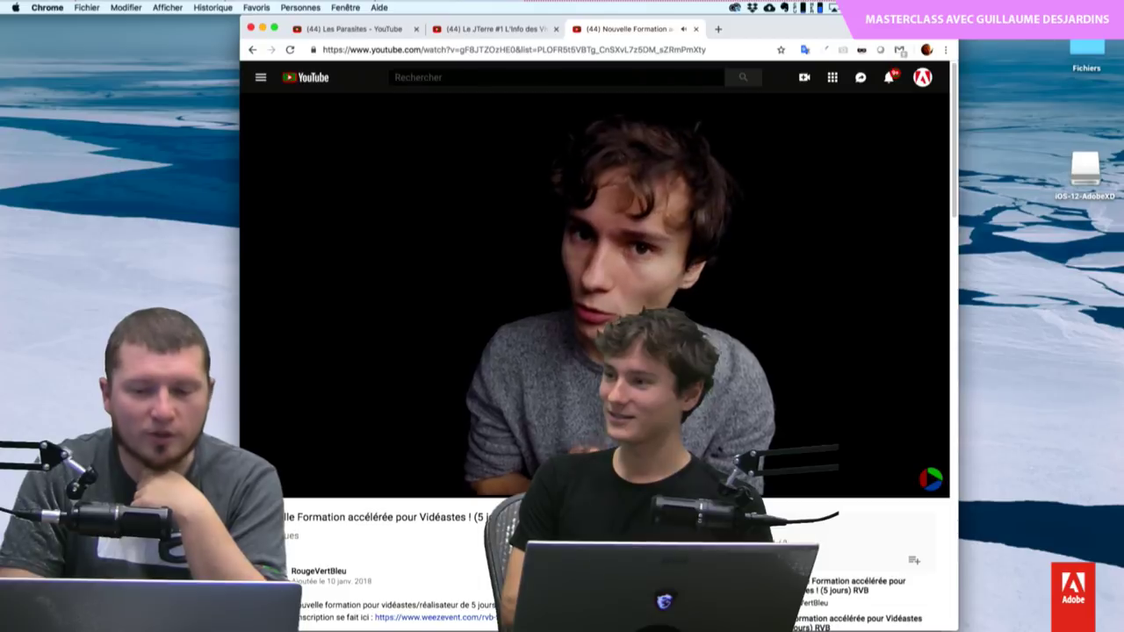
mouse_move(369, 440)
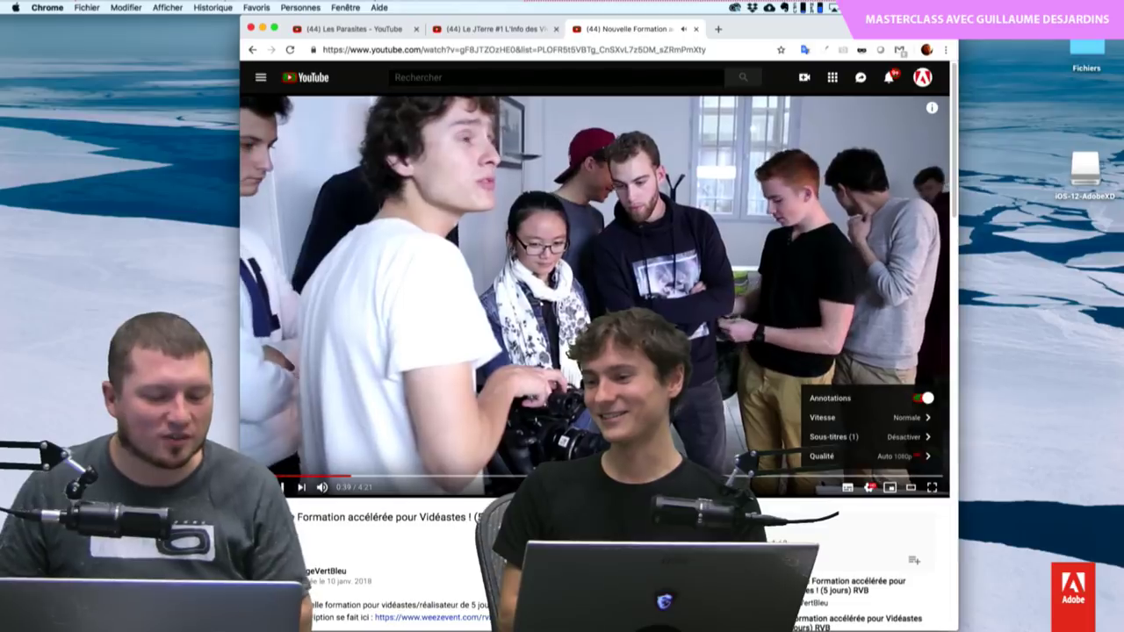
key(shift+period)
key(shift+period)
key(shift+period)
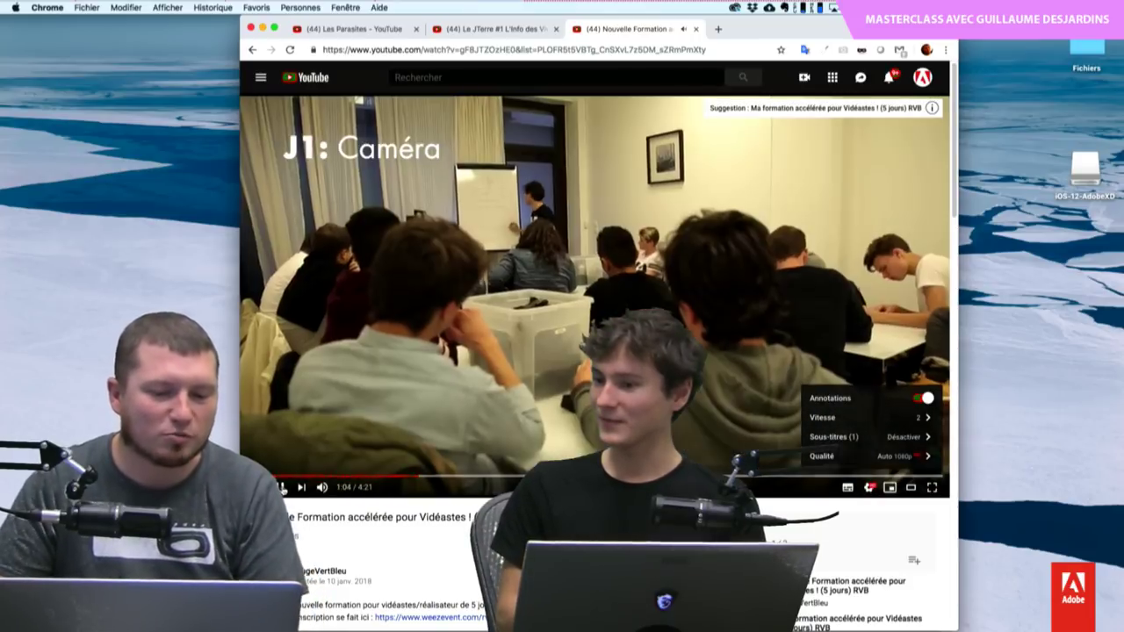
click(311, 509)
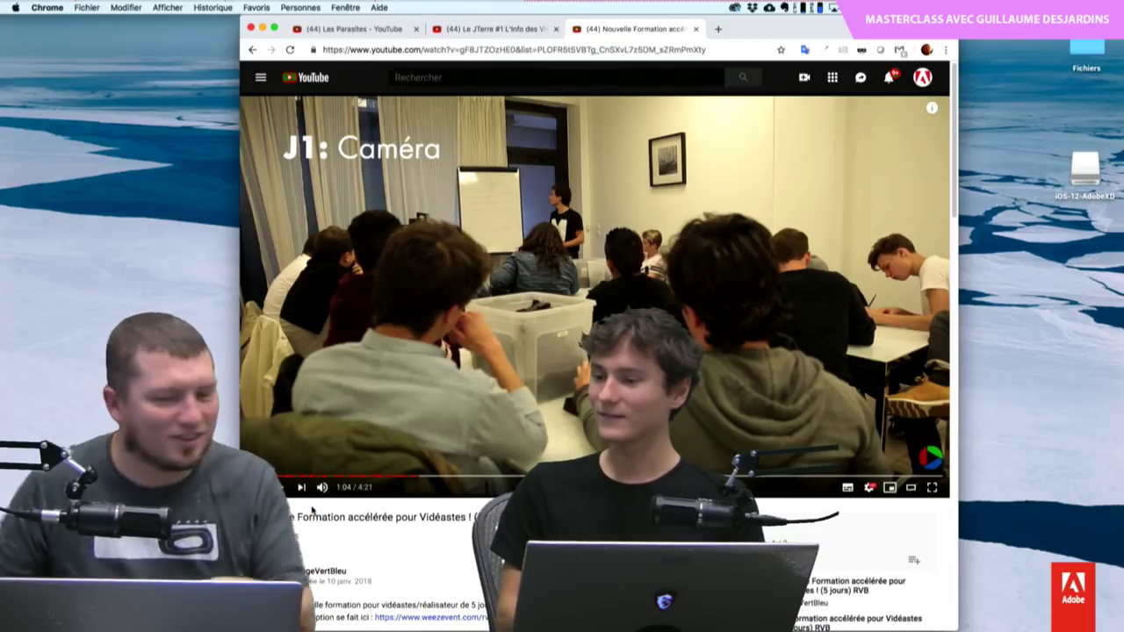
Step: Switch to the Le JTerre #1 video tab, then go back to the Le Poste channel page
click(492, 32)
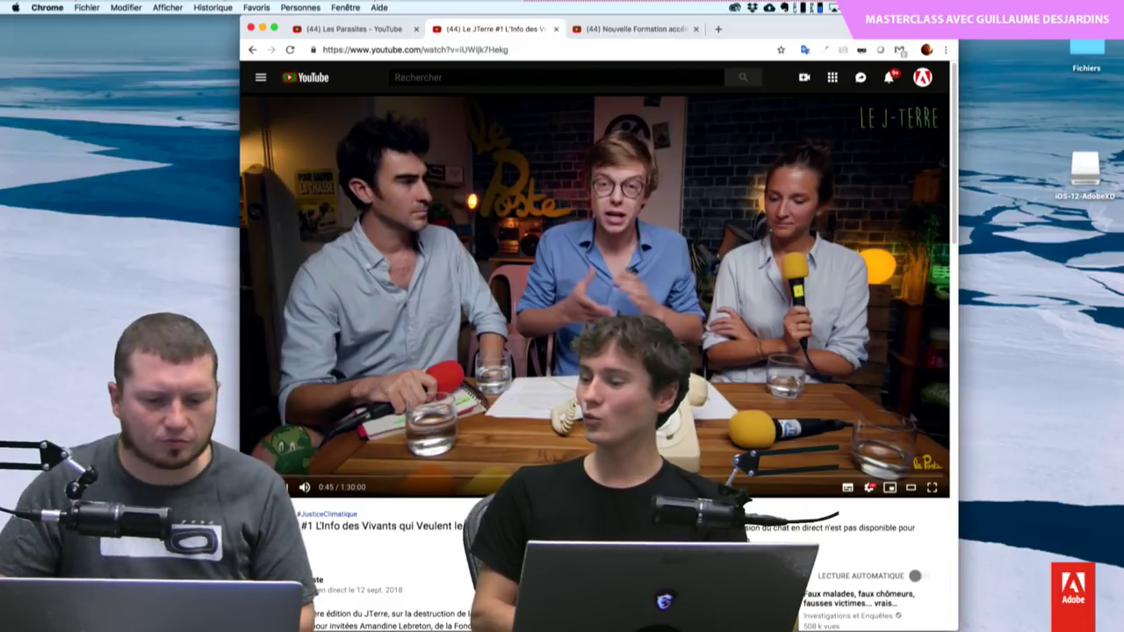
click(252, 51)
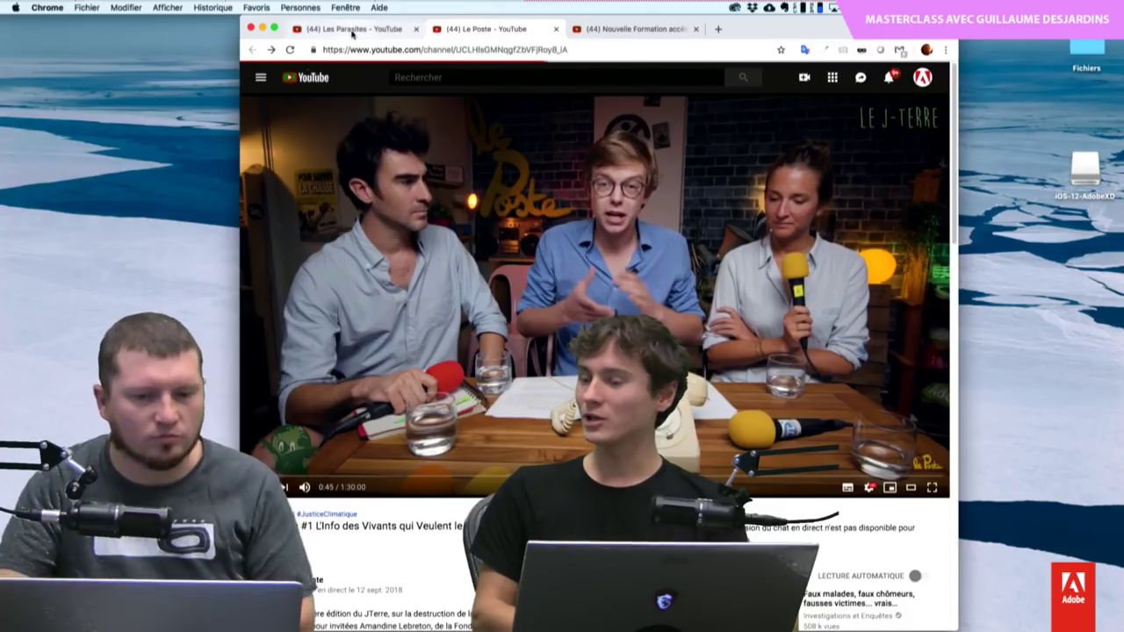
Step: Scroll through Le Poste's show rows, then switch to the Les Parasites channel page
scroll(568, 423, down, 5)
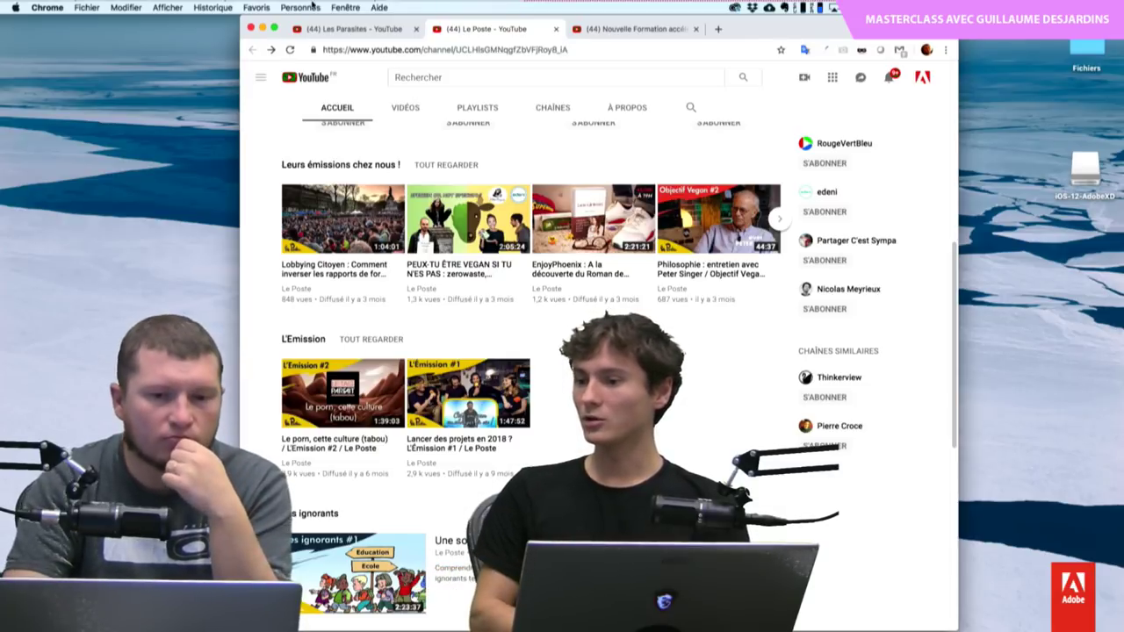
click(343, 29)
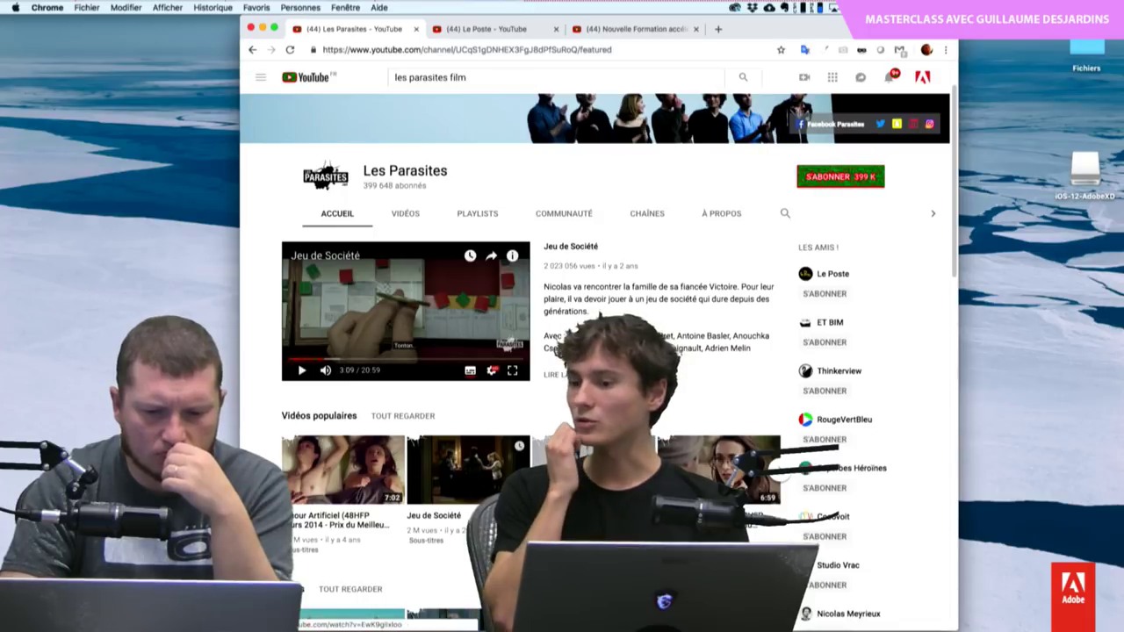
scroll(360, 231, down, 2)
scroll(360, 232, down, 1)
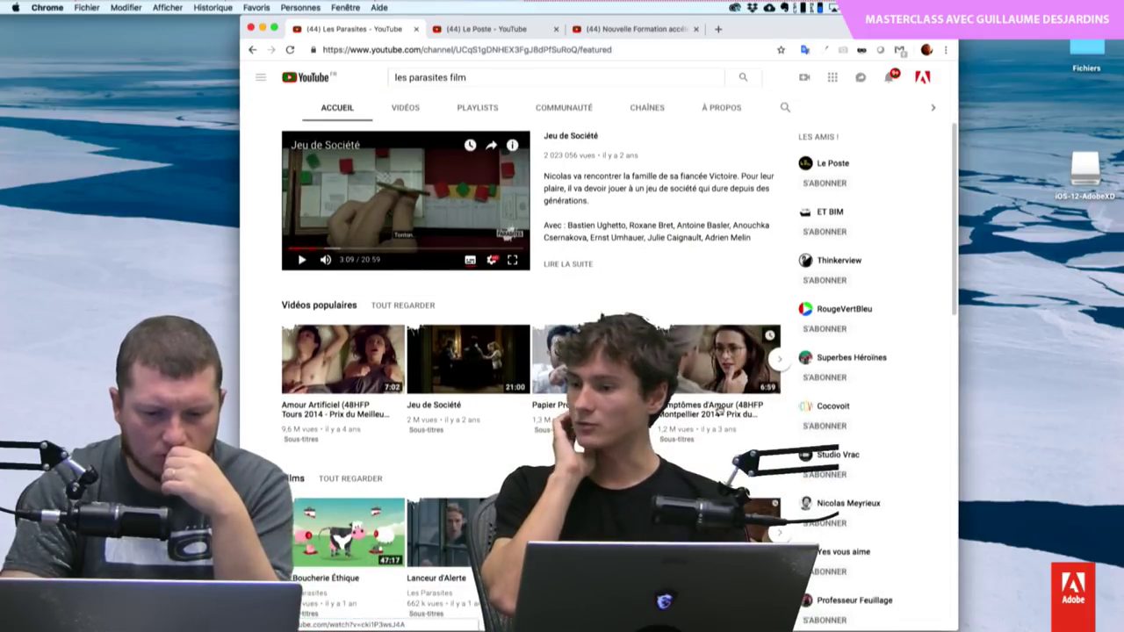
Step: Open the Lanceur d'Alerte video, skip the ad, and jump ahead to a later scene
click(448, 527)
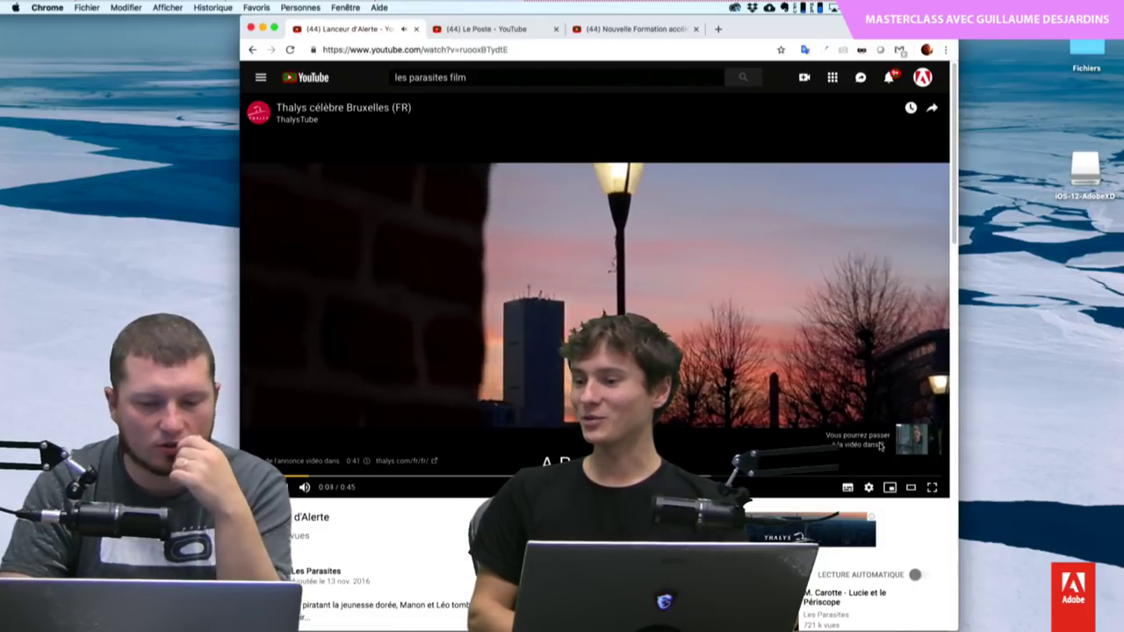
click(881, 446)
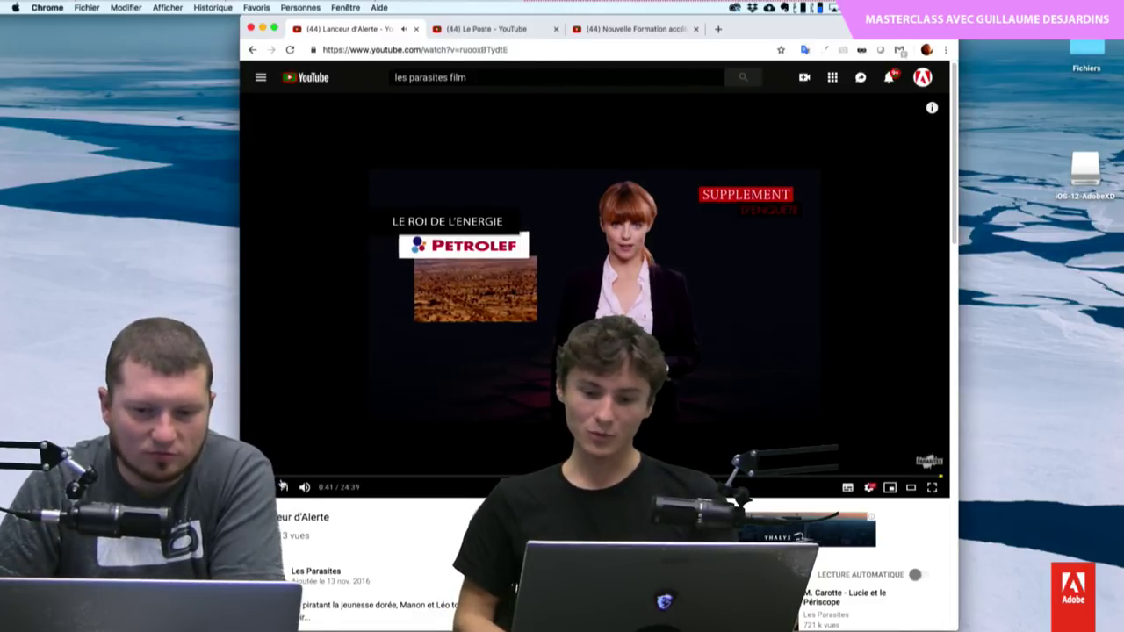
click(284, 476)
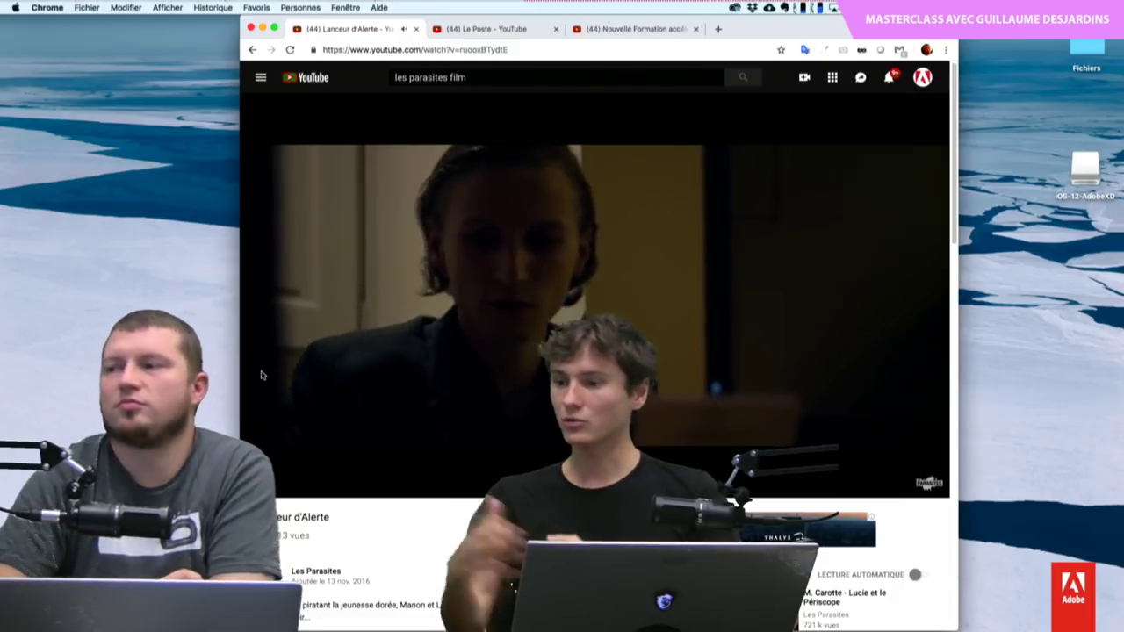
drag(791, 26, 725, 6)
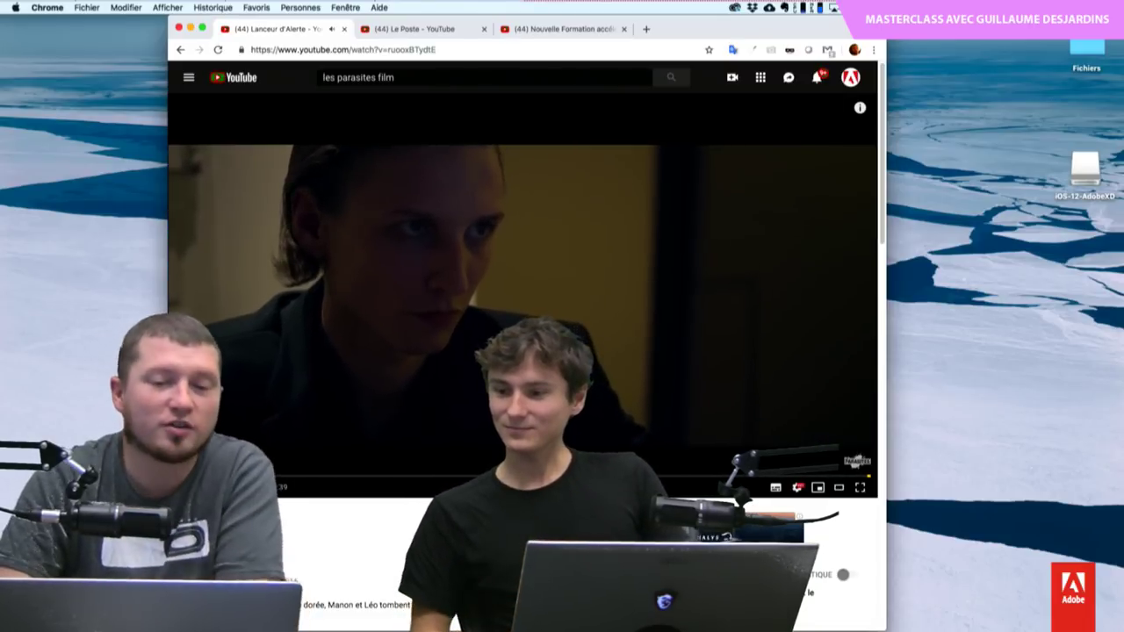
scroll(527, 351, down, 2)
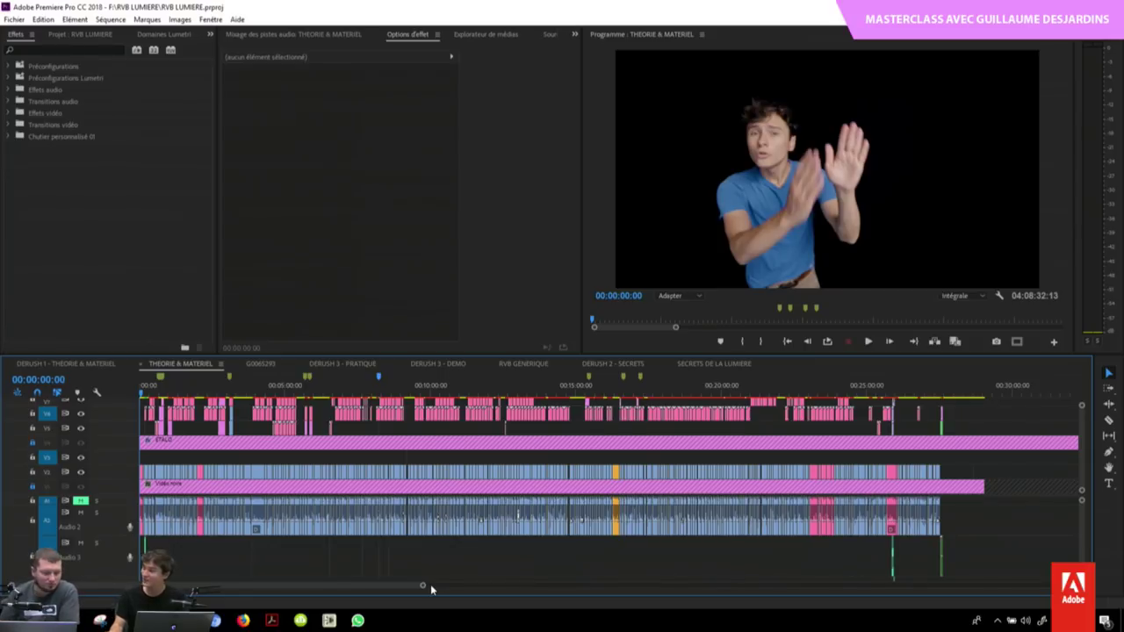
Step: Maximize the THEORIE & MATERIEL timeline, scrub through it, and return the playhead to the start
double_click(191, 365)
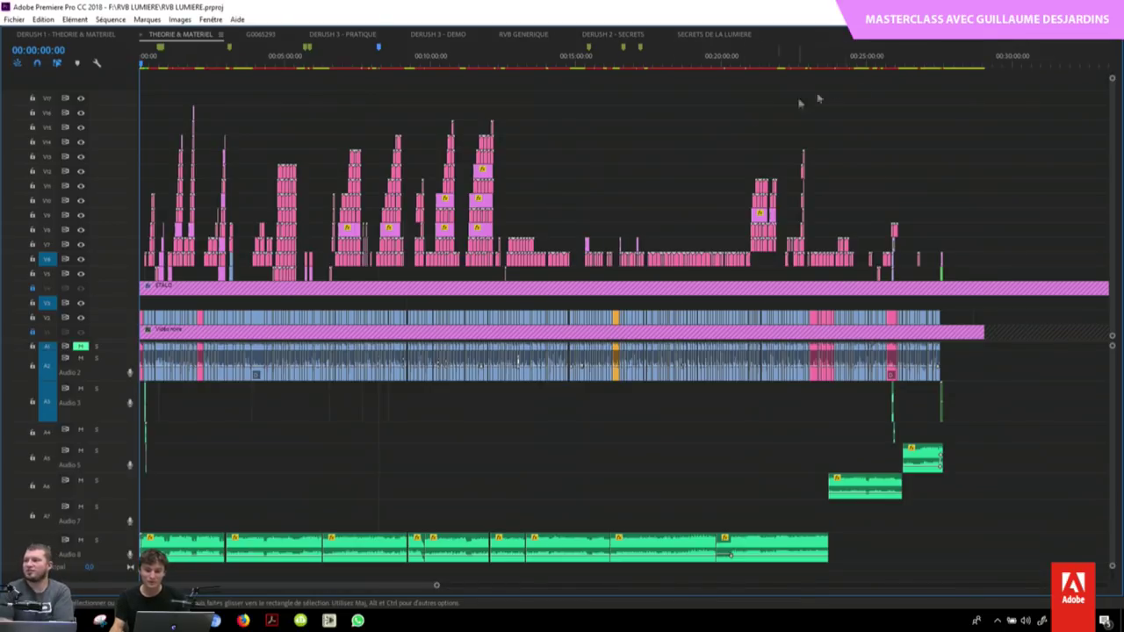
drag(959, 66, 942, 68)
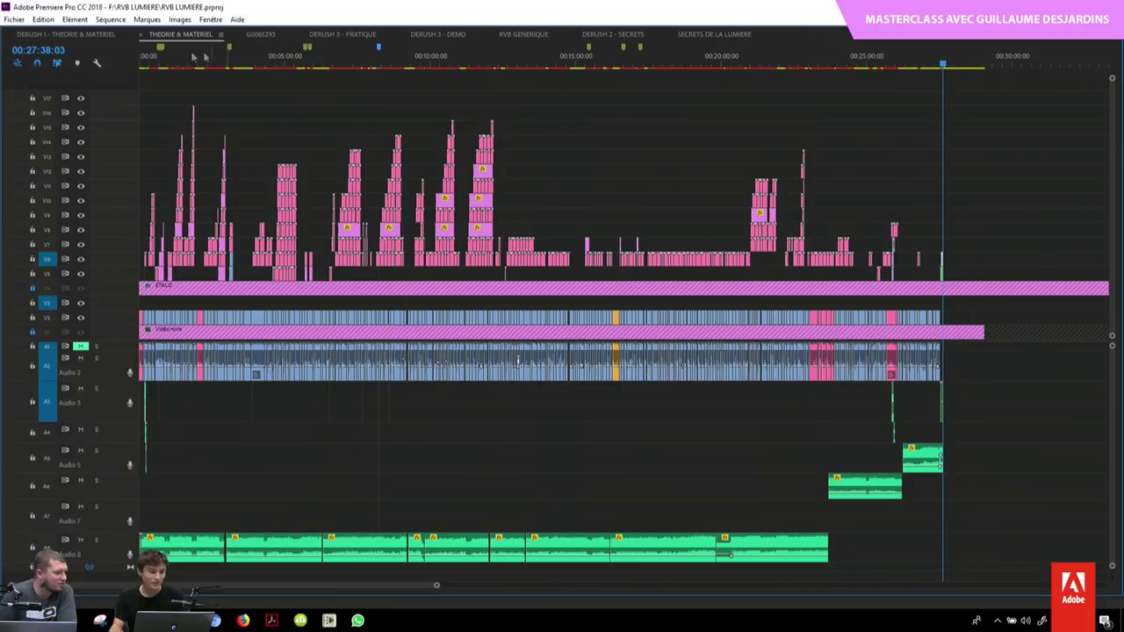
drag(149, 55, 140, 58)
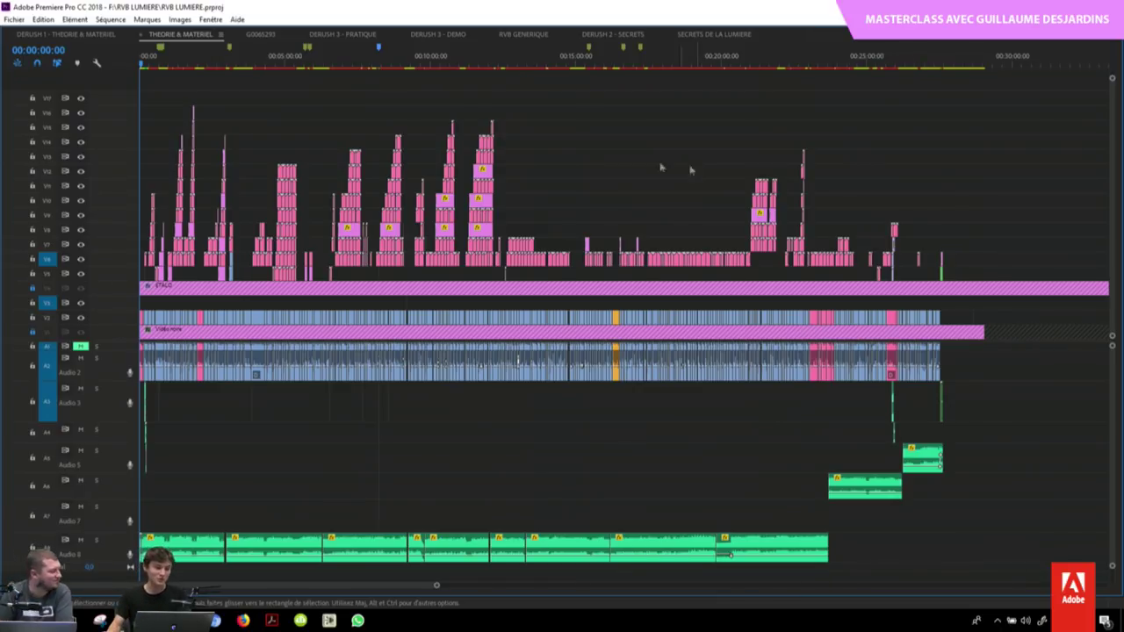
Step: Restore the normal workspace and expand the DERUSHS bin in the Projet panel
key(grave)
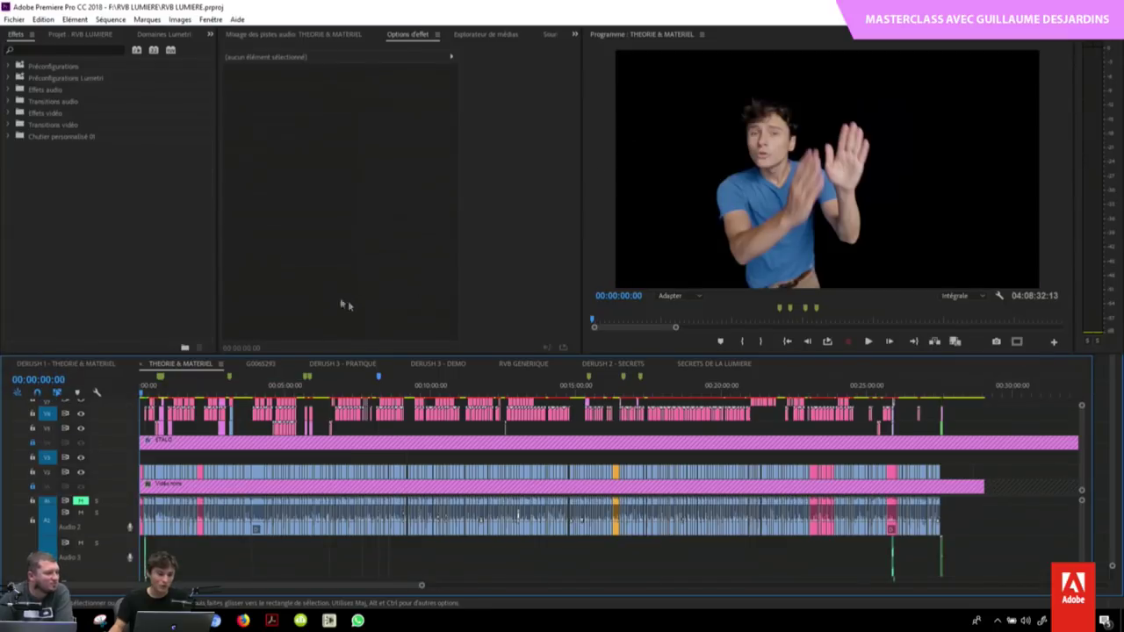
click(68, 34)
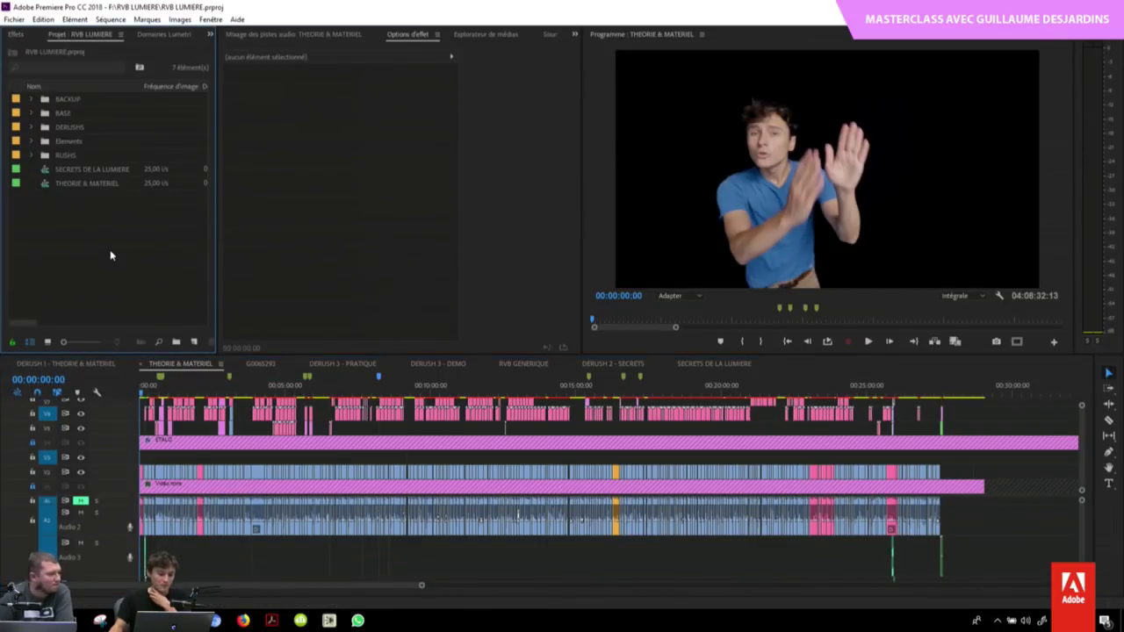
click(32, 142)
click(33, 143)
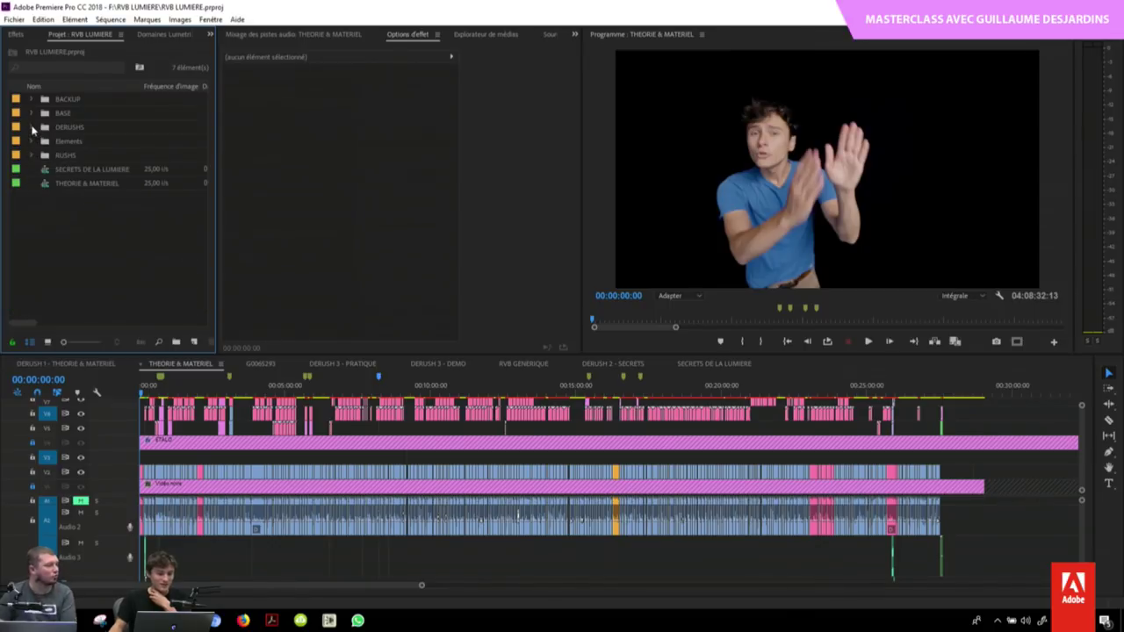
click(32, 128)
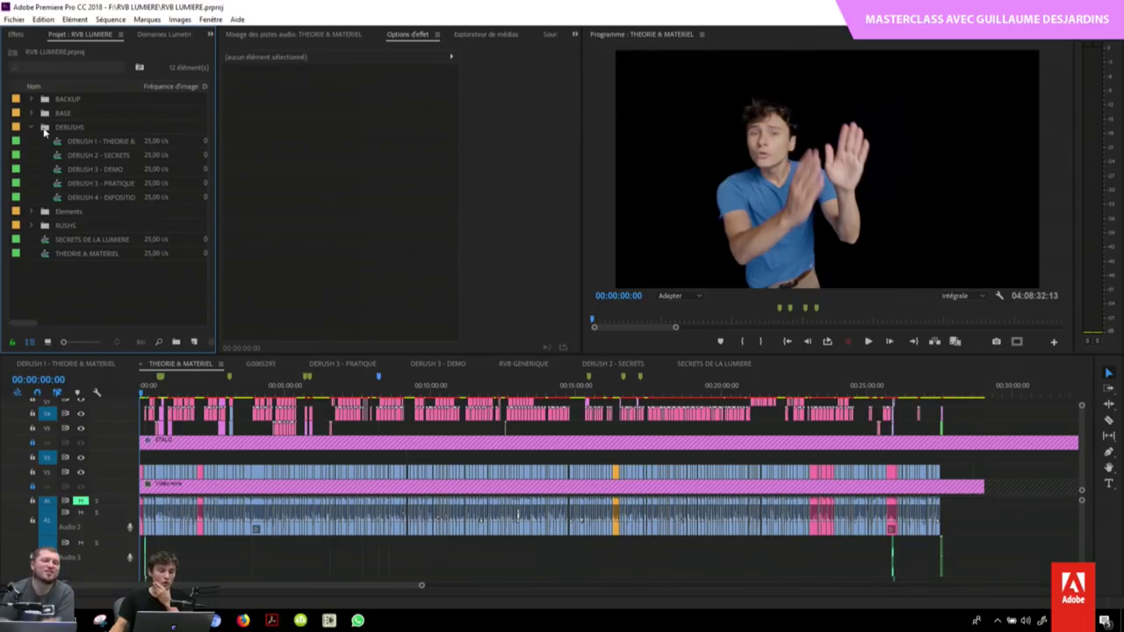
click(47, 129)
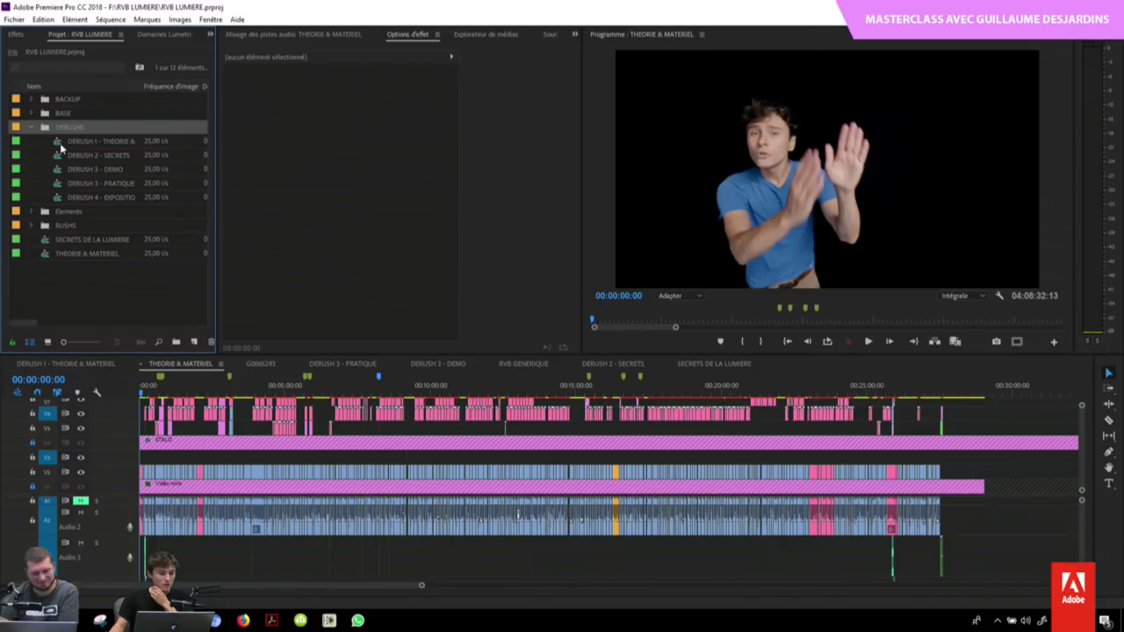
Step: Go through the DERUSH 1–4 sequences and widen the Nom column to read full names
click(60, 146)
click(60, 158)
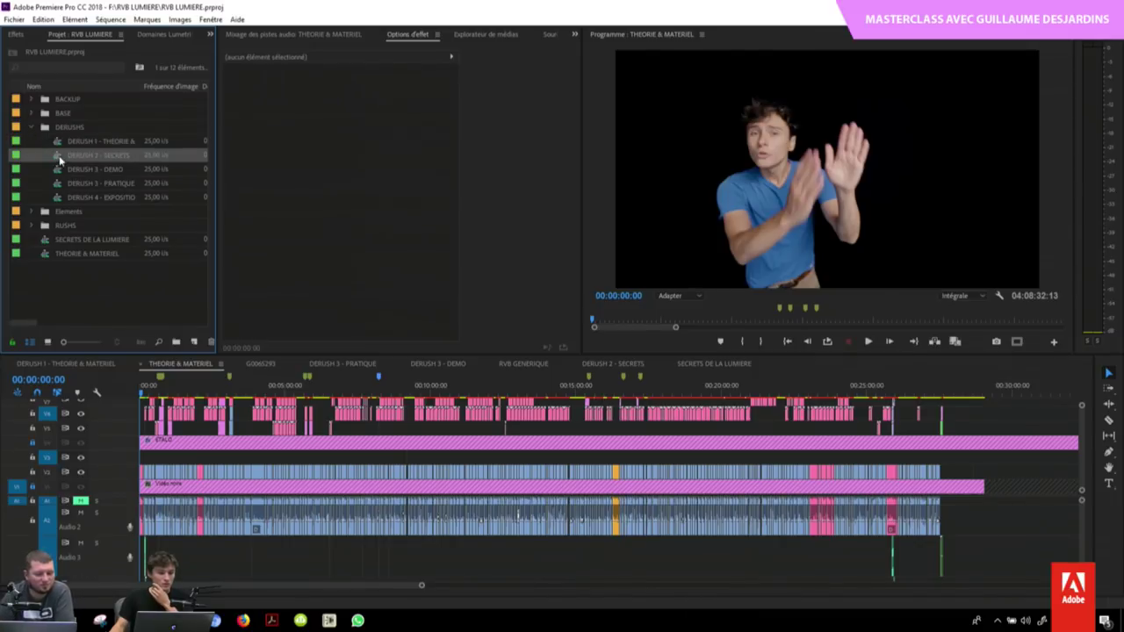
click(59, 172)
click(59, 184)
click(58, 197)
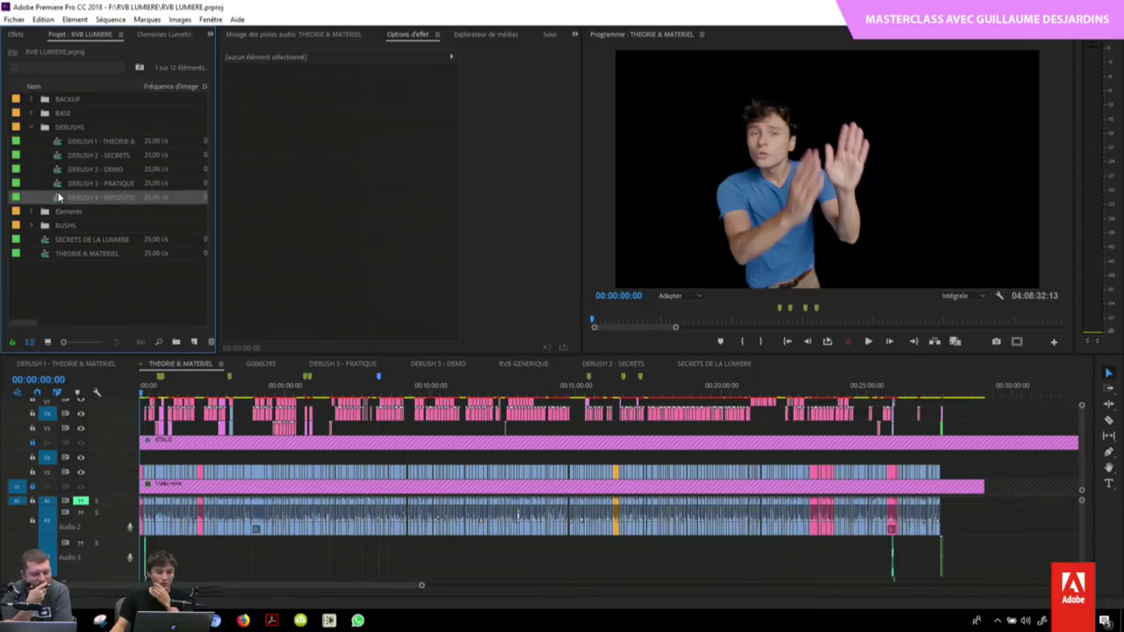
drag(139, 86, 171, 88)
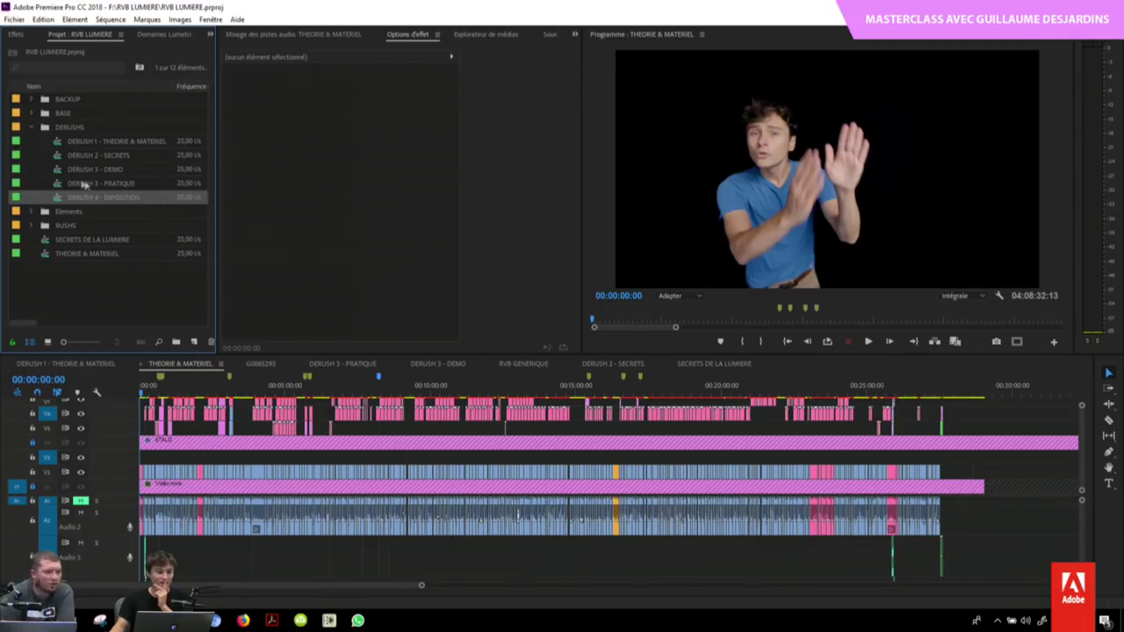
Step: Select each sequence in turn: THEORIE & MATERIEL, DEMO, EXPOSITION, PRATIQUE, SECRETS
click(59, 143)
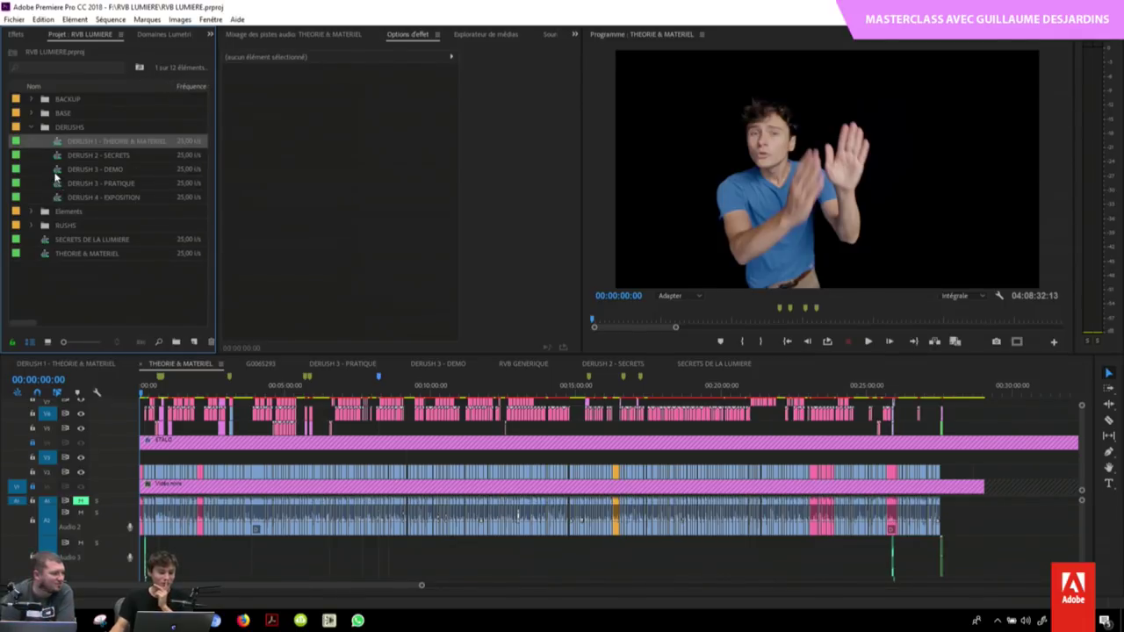
click(55, 176)
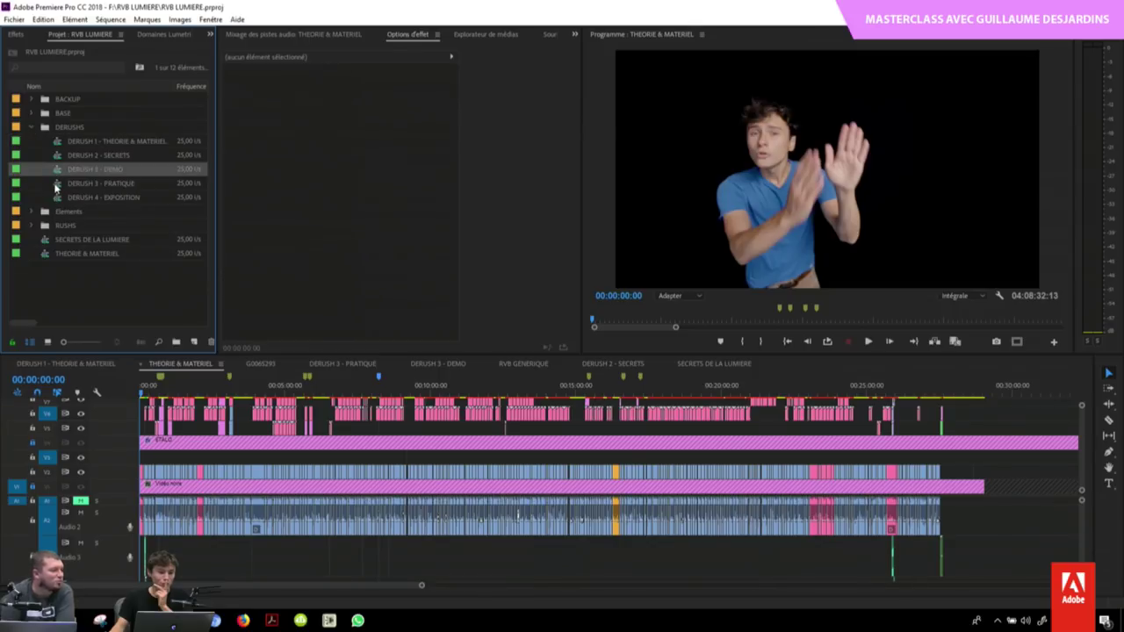
click(56, 195)
click(59, 143)
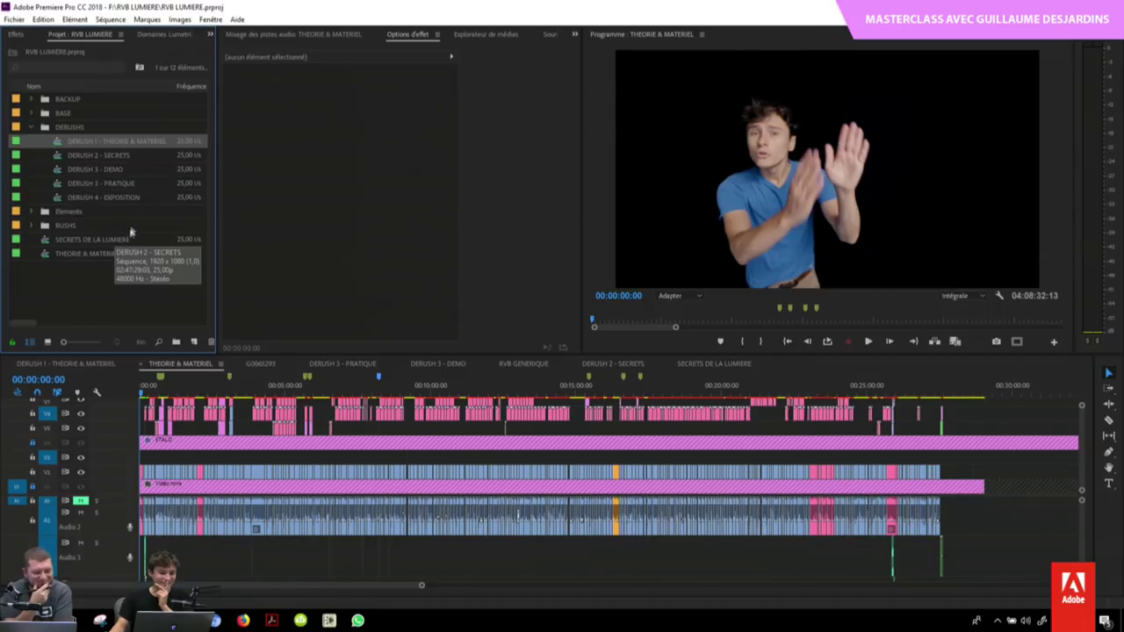
click(99, 183)
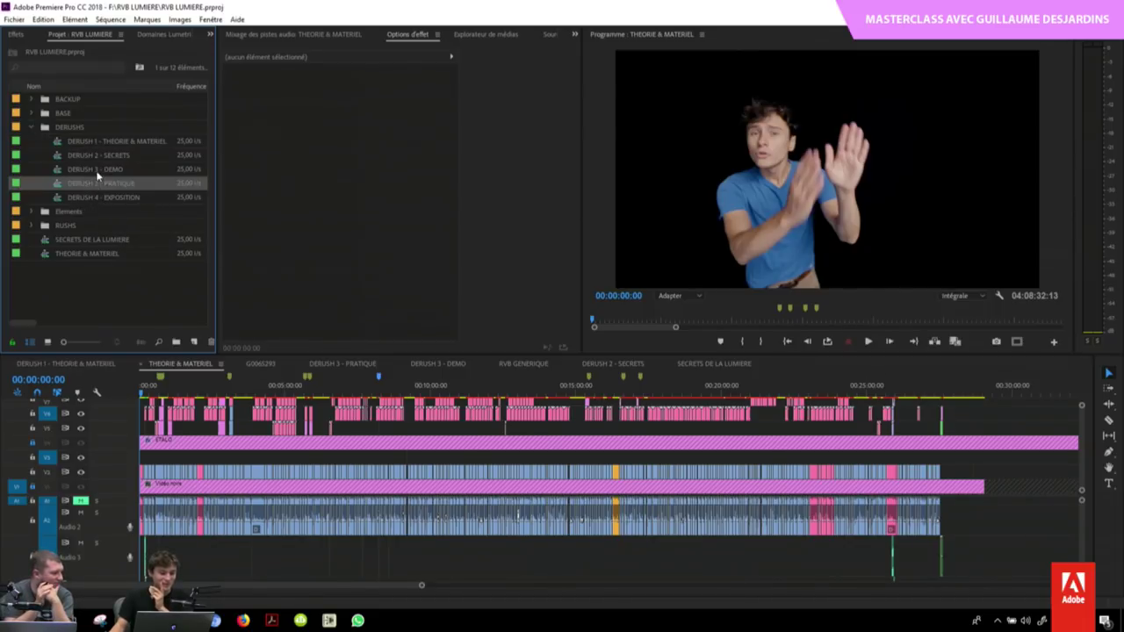
click(97, 171)
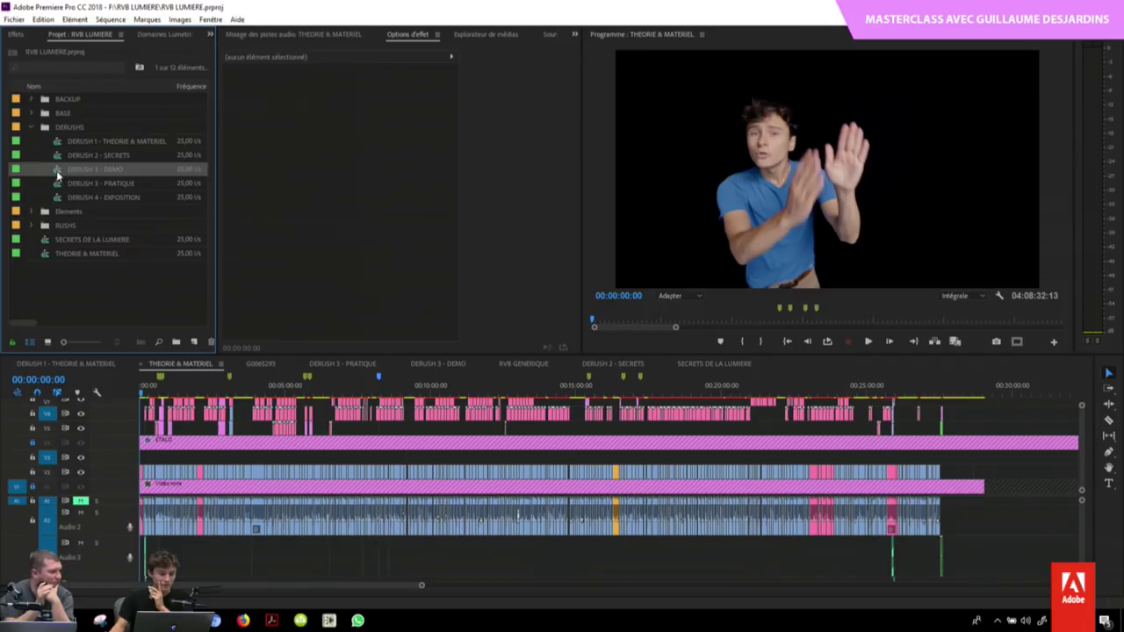
click(59, 158)
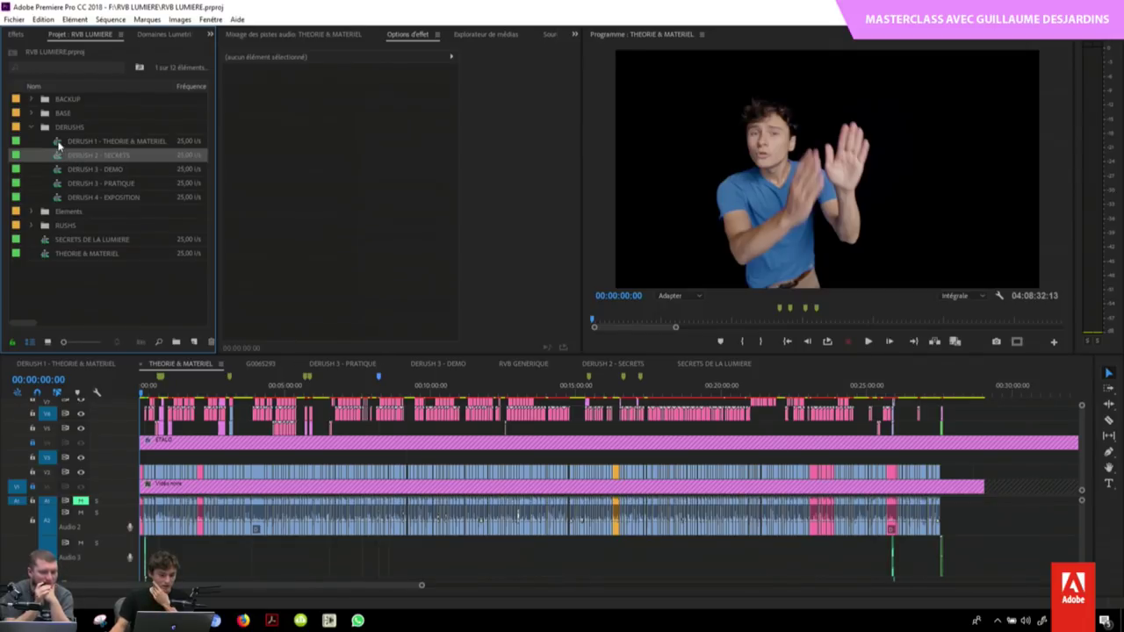
double_click(59, 143)
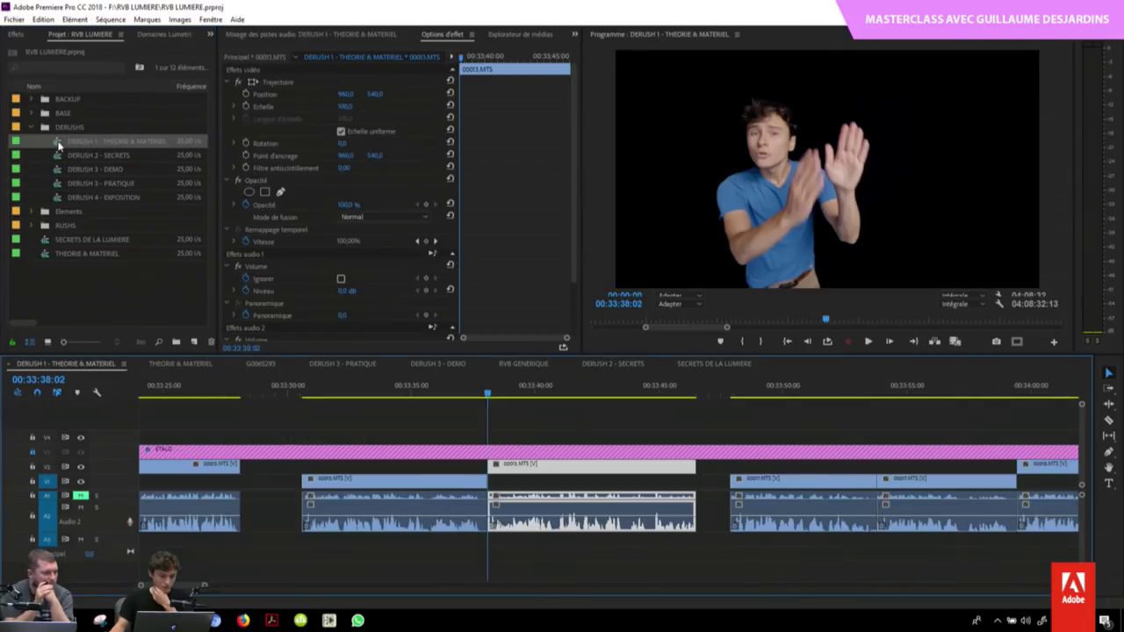
click(359, 421)
key(minus)
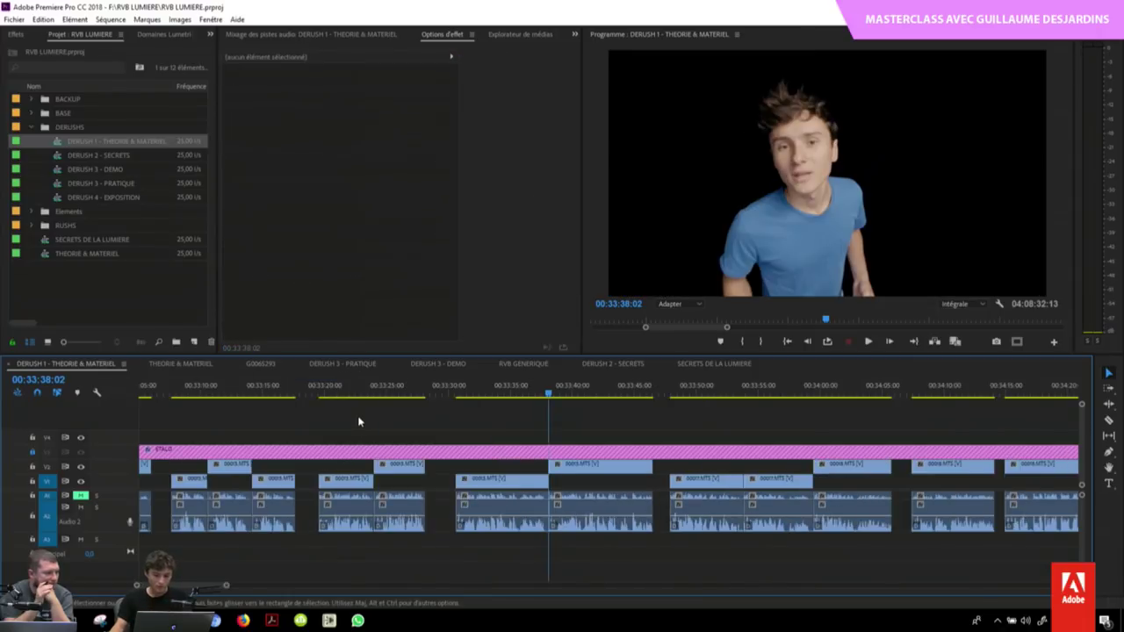
key(minus)
key(minus)
key(minus)
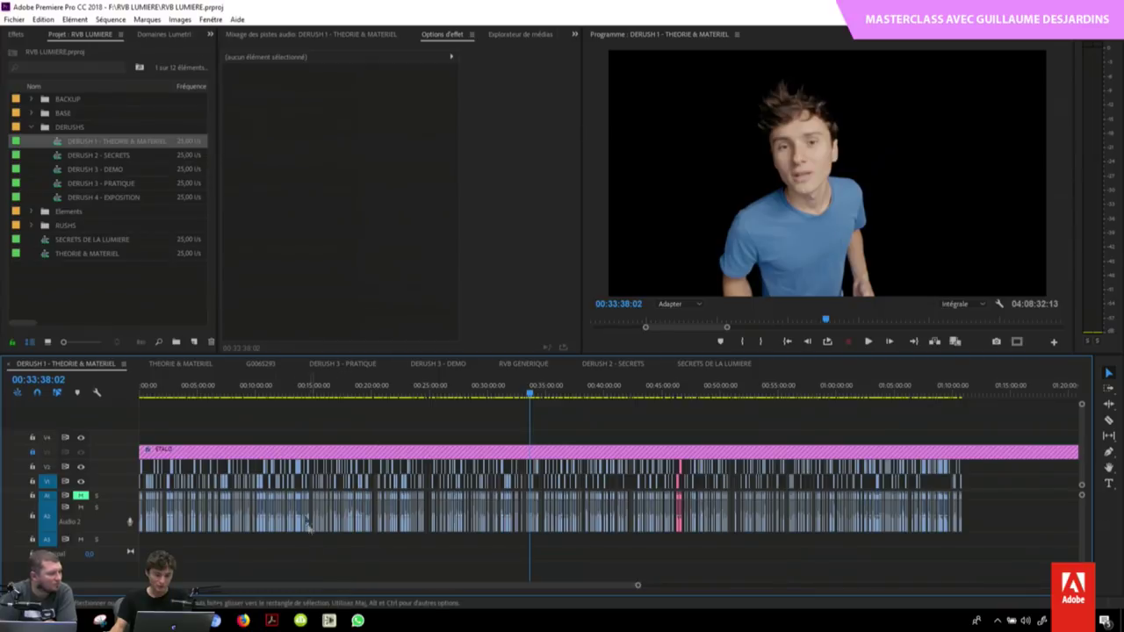
click(34, 454)
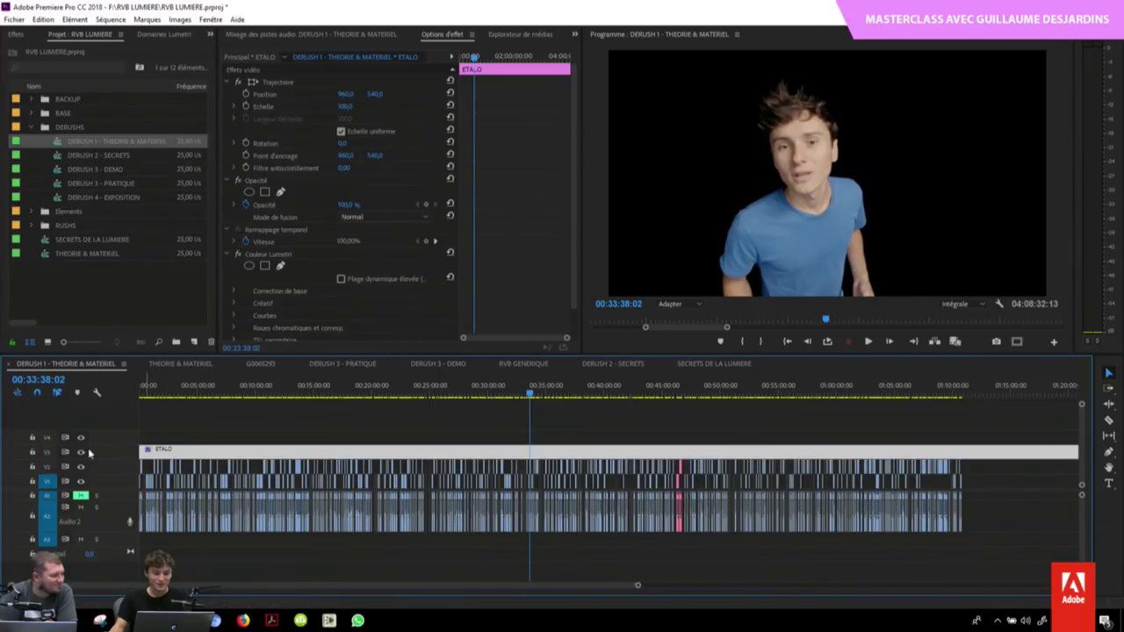
click(81, 452)
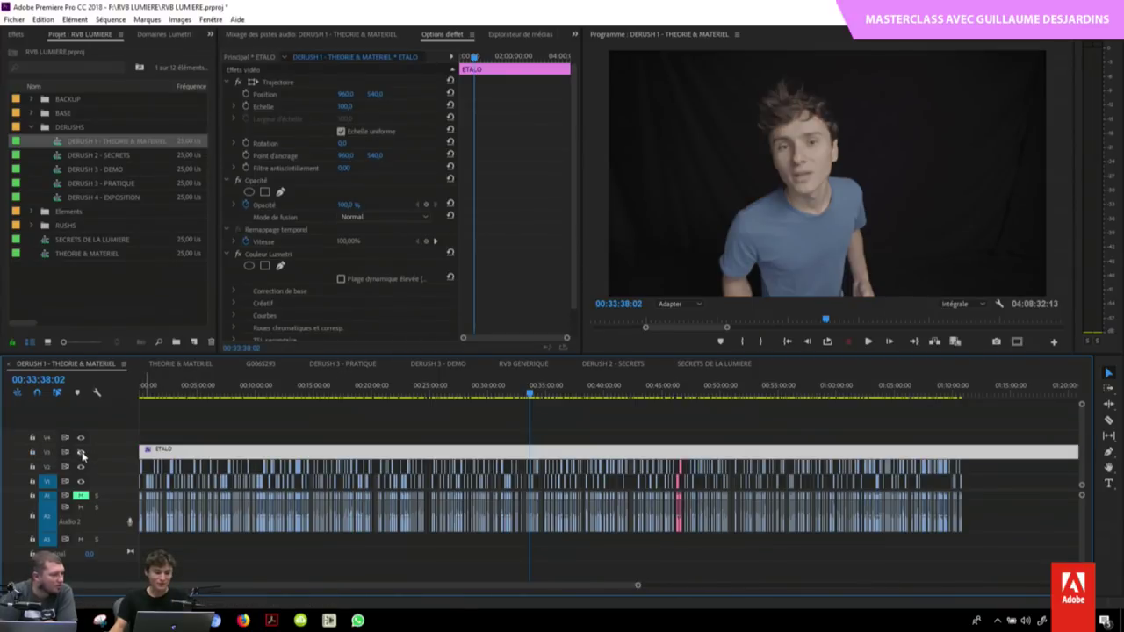
click(82, 453)
click(33, 453)
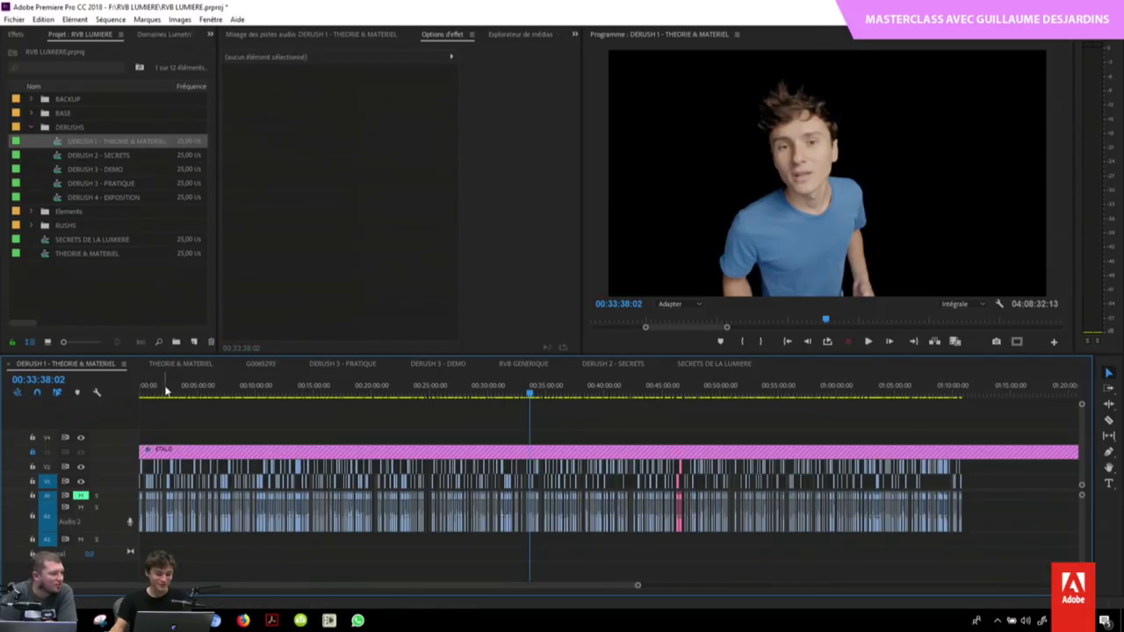
key(Home)
key(equal)
key(equal)
key(equal)
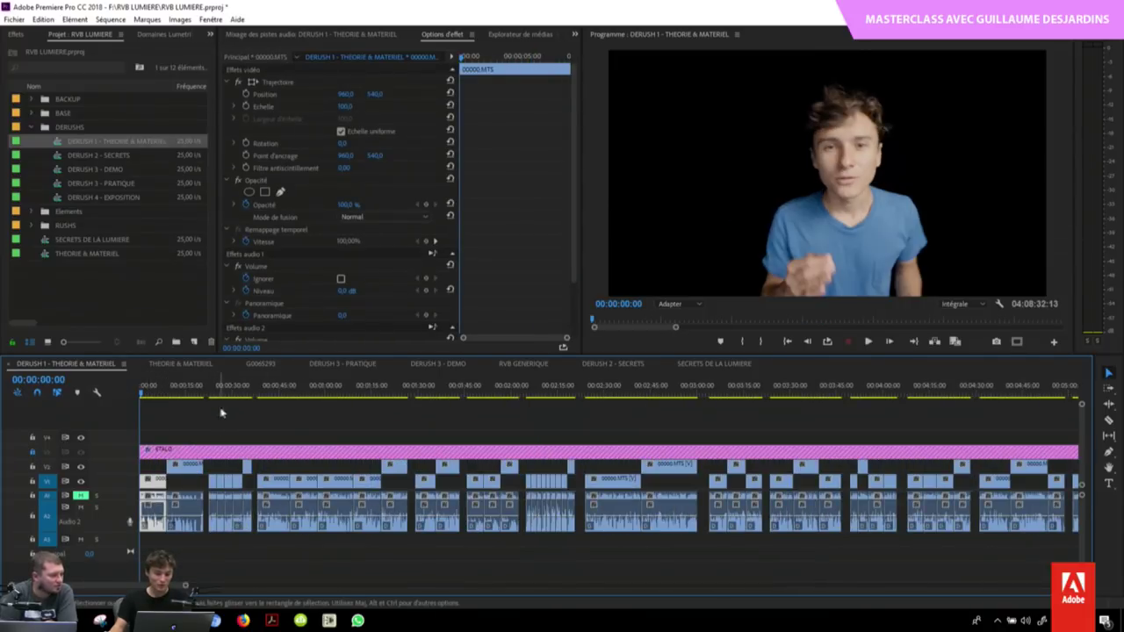
key(equal)
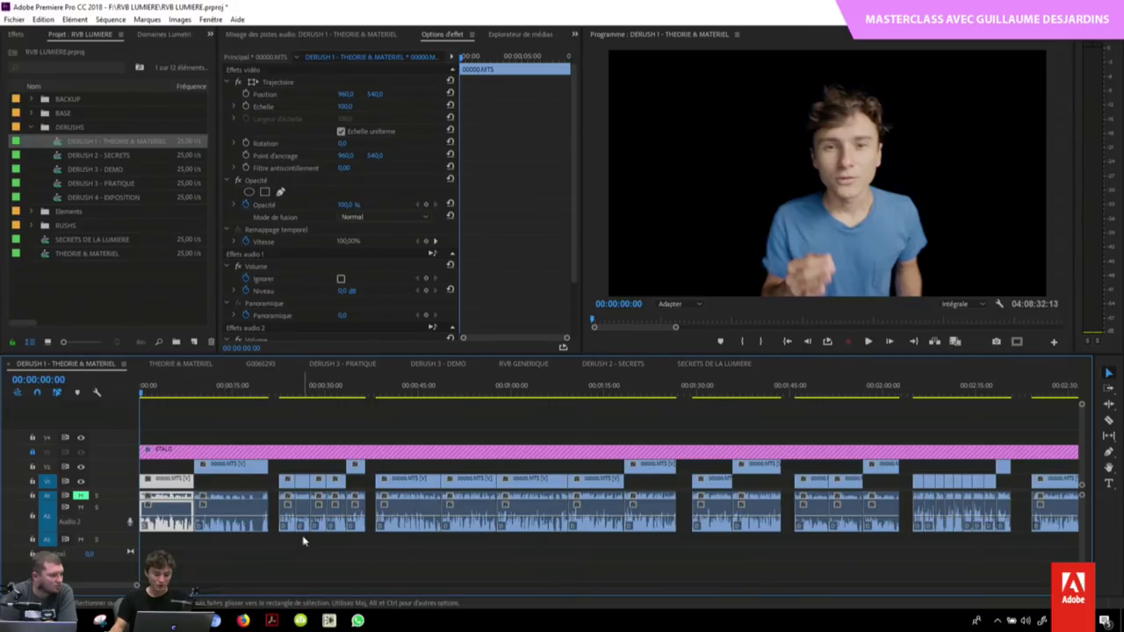
key(minus)
key(minus)
key(minus)
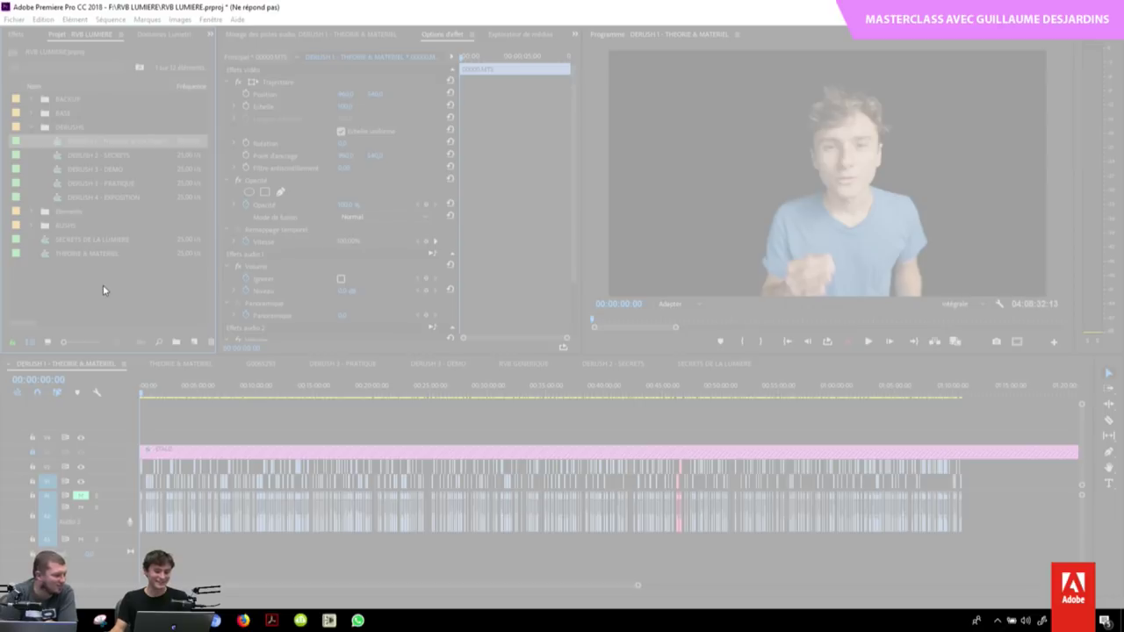
Step: Duplicate DERUSH 1 as DERUSH 0, open it, and delete all its clips
key(ctrl+v)
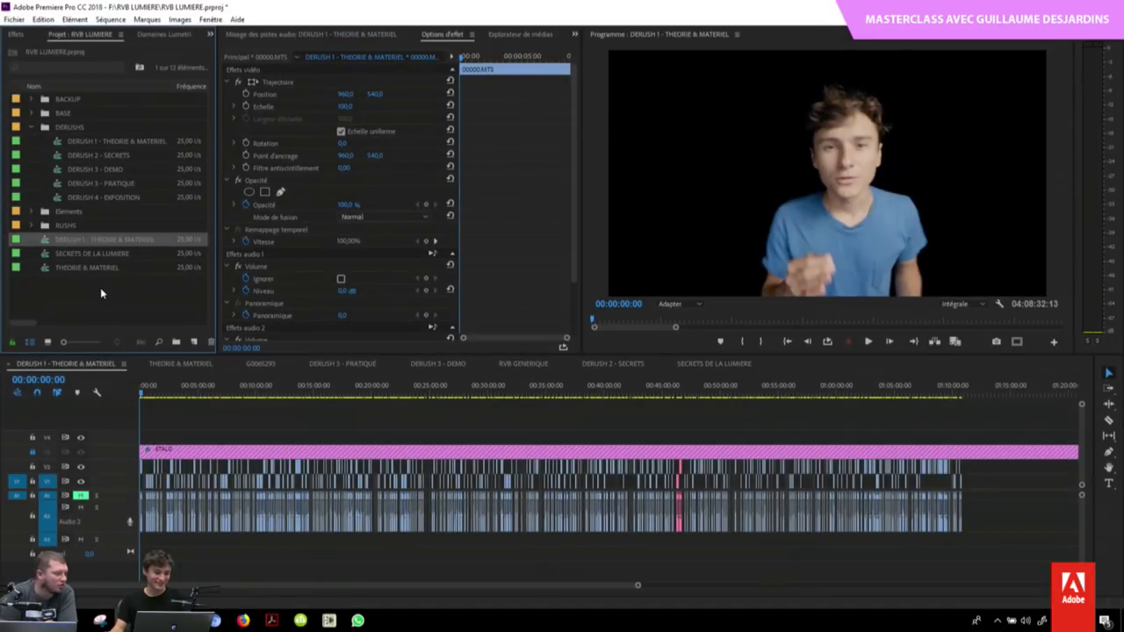
click(105, 241)
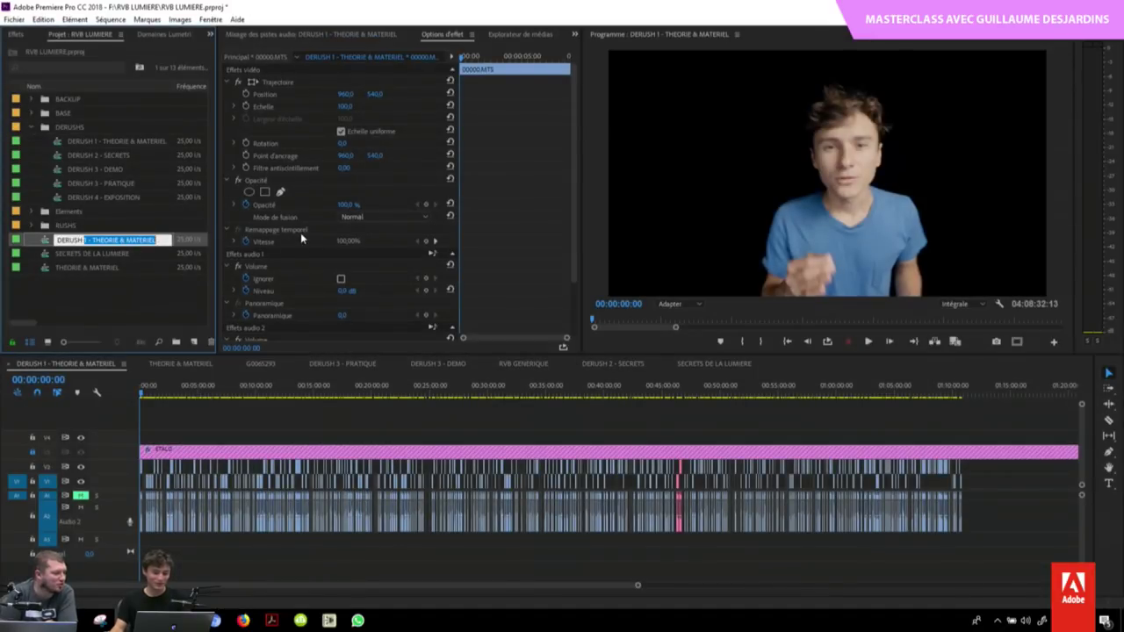
text(6)
key(Return)
double_click(51, 242)
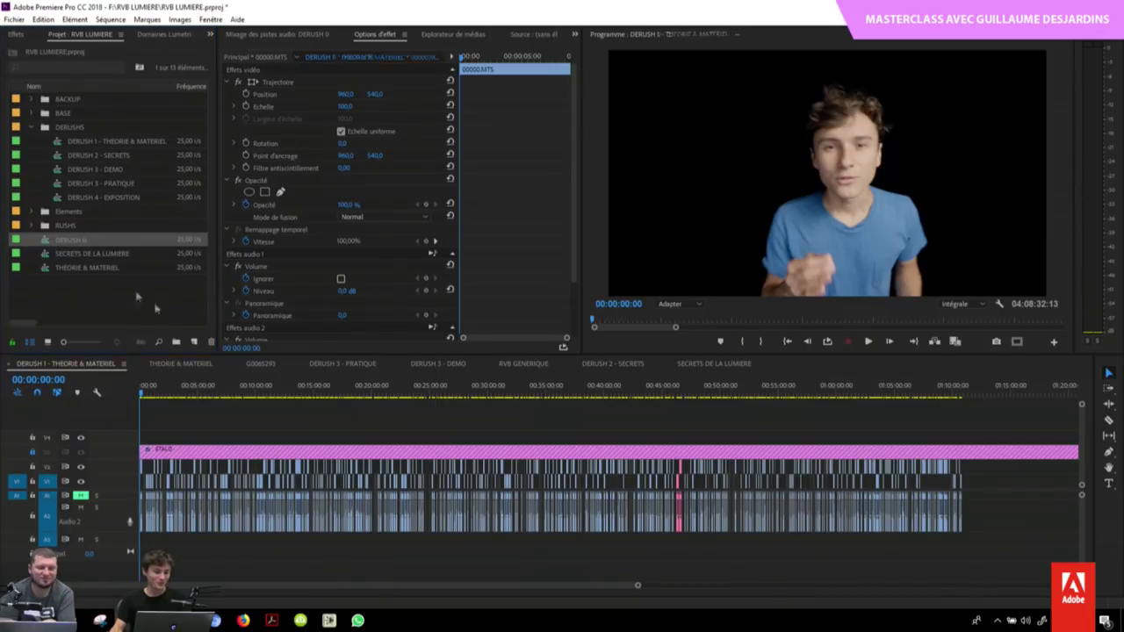
key(ctrl+a)
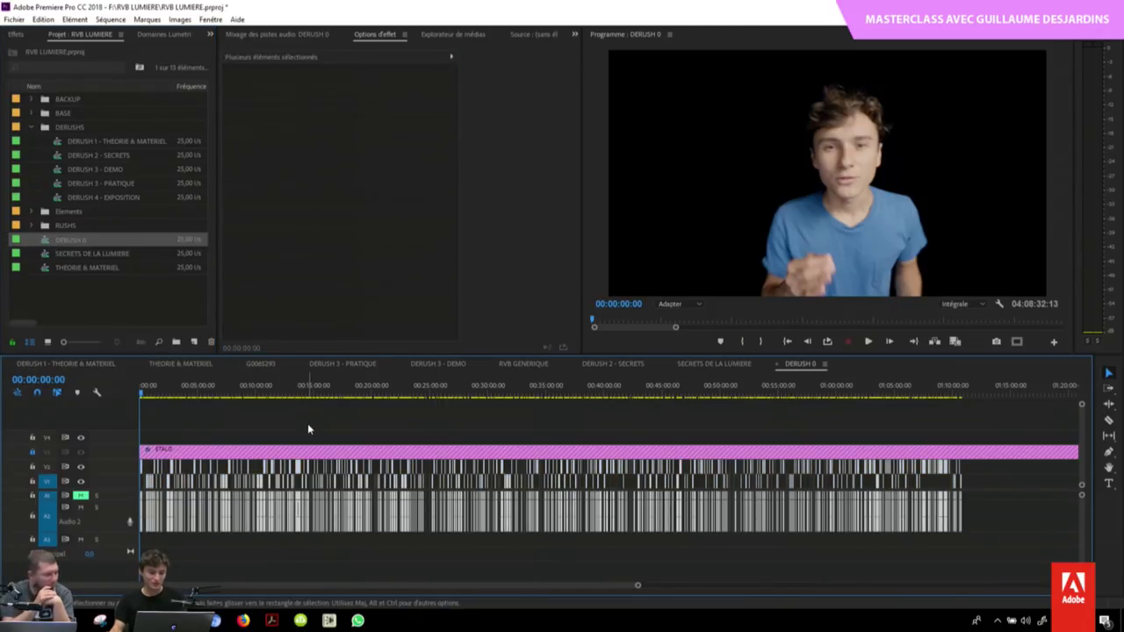
key(Delete)
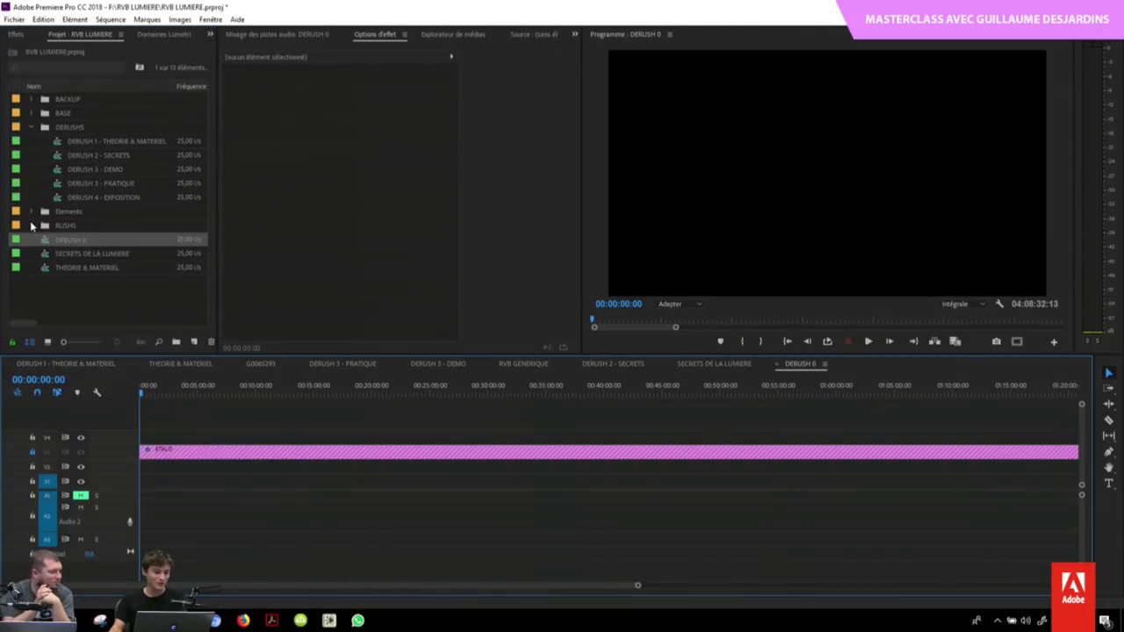
Step: Place the J1 rushes 00000.MTS through 00051.MTS from the RUSHS bin into DERUSH 0
click(32, 226)
click(44, 240)
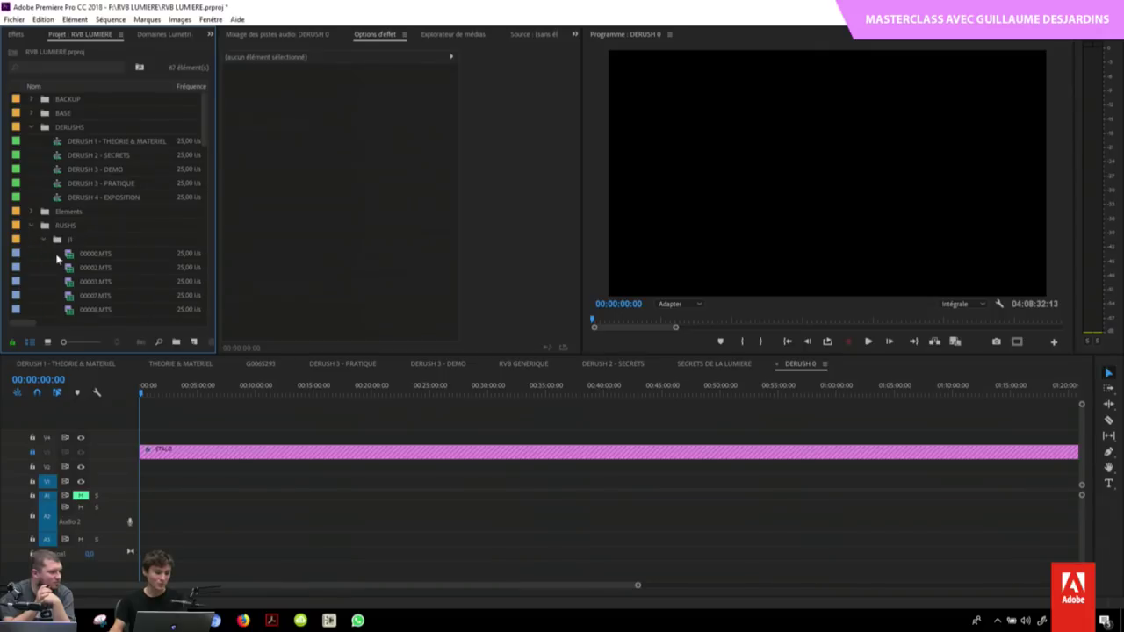
click(63, 254)
drag(204, 111, 203, 274)
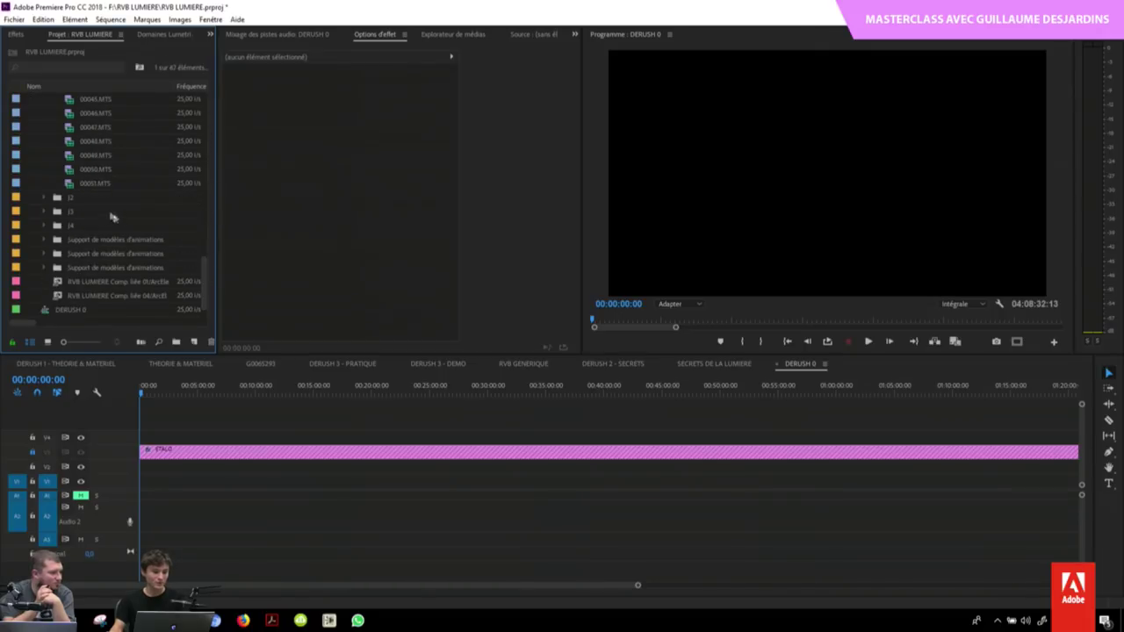
shift+click(94, 183)
drag(95, 183, 141, 482)
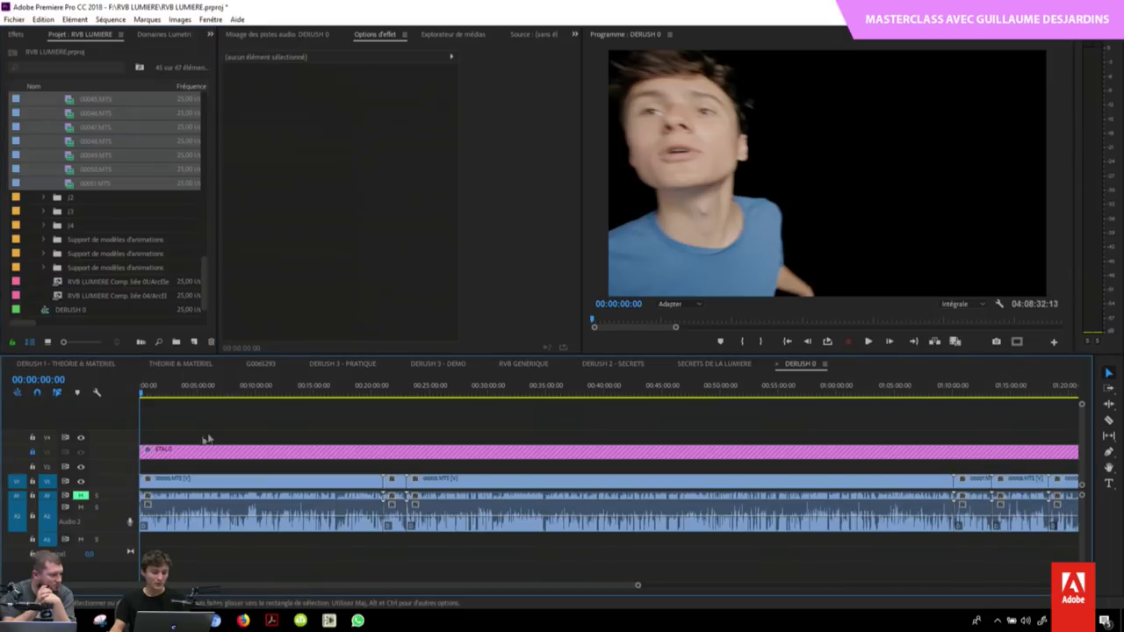
Step: Zoom in and scrub through the first rush, 00000.MTS, to check it
key(=)
key(=)
key(=)
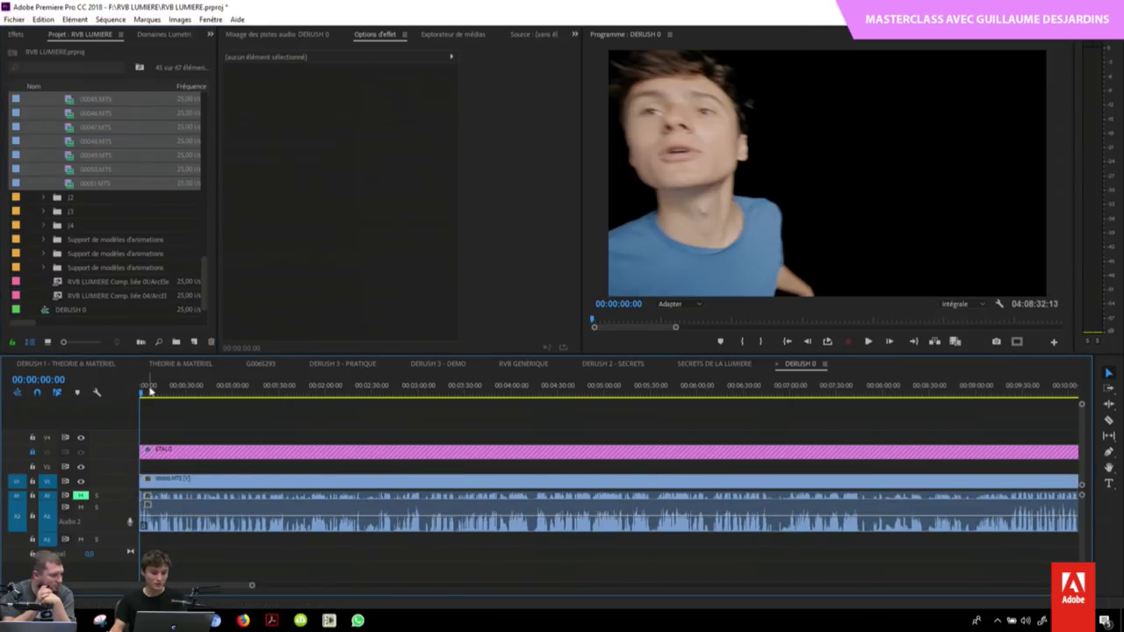
click(175, 392)
drag(175, 392, 415, 392)
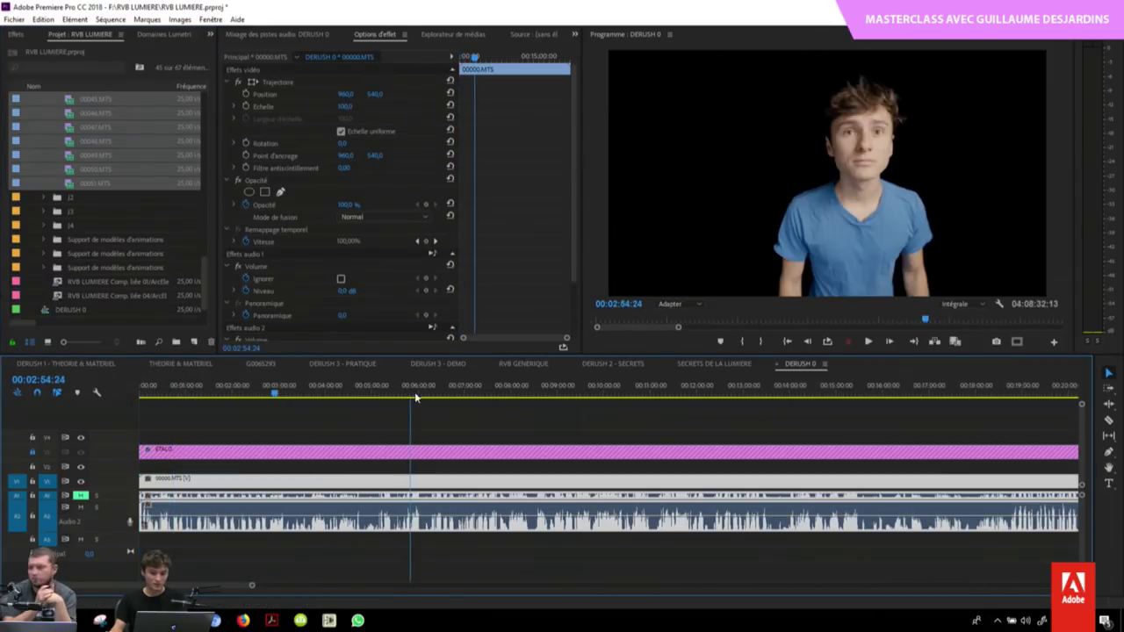
key(minus)
key(minus)
key(minus)
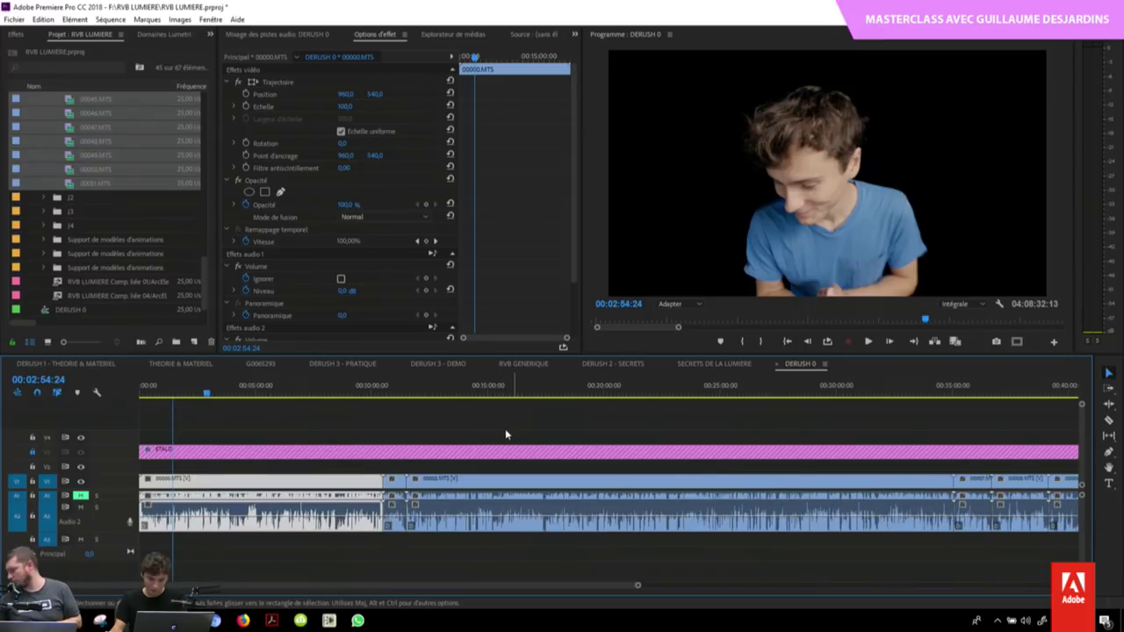
key(=)
key(=)
key(=)
click(552, 392)
drag(552, 392, 558, 392)
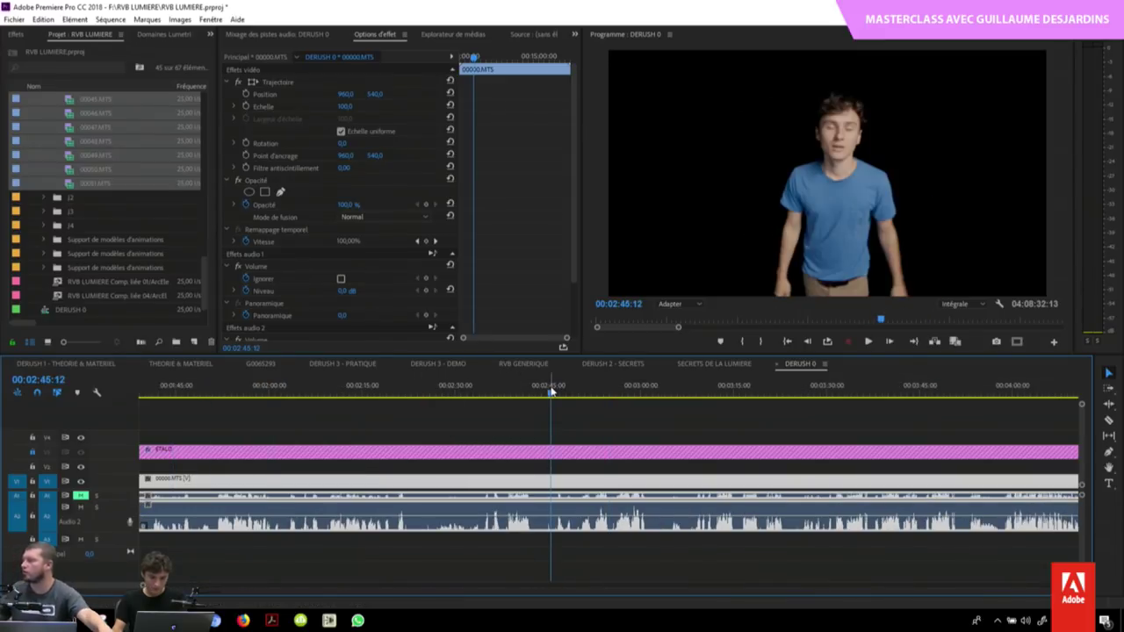
key(=)
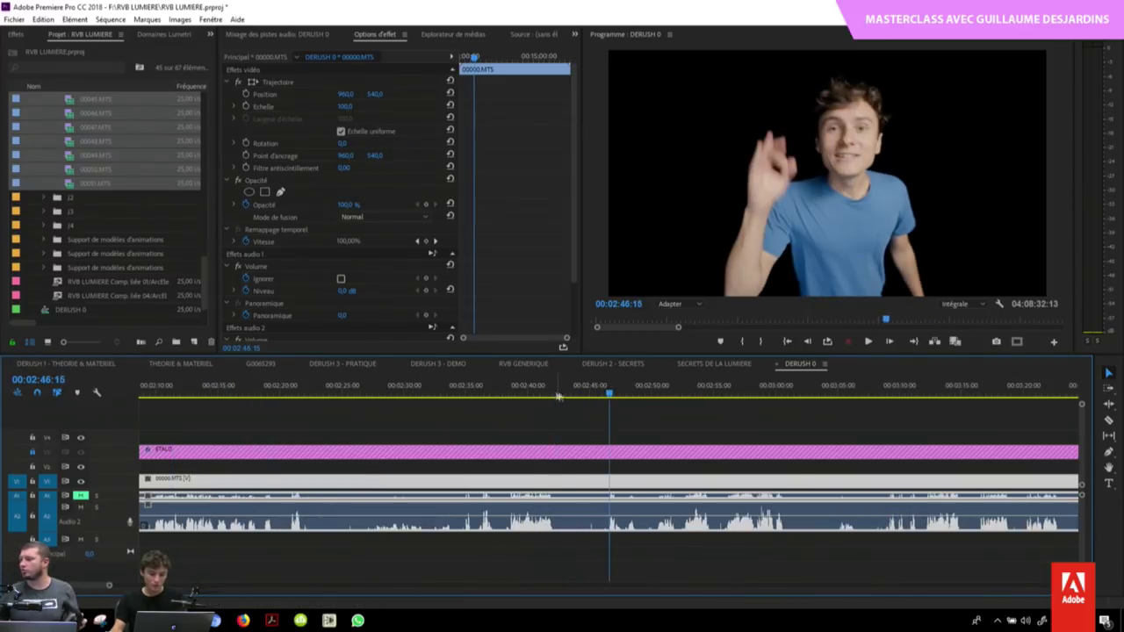
mouse_move(612, 393)
mouse_down()
mouse_move(476, 393)
mouse_move(507, 390)
mouse_up()
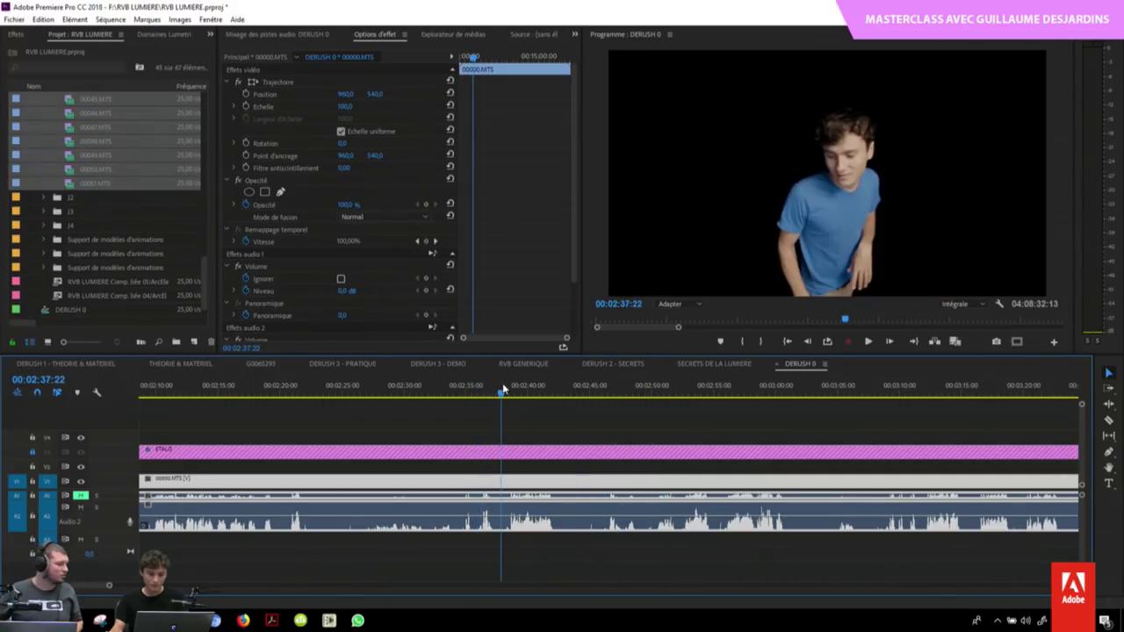
key(Home)
key(minus)
key(minus)
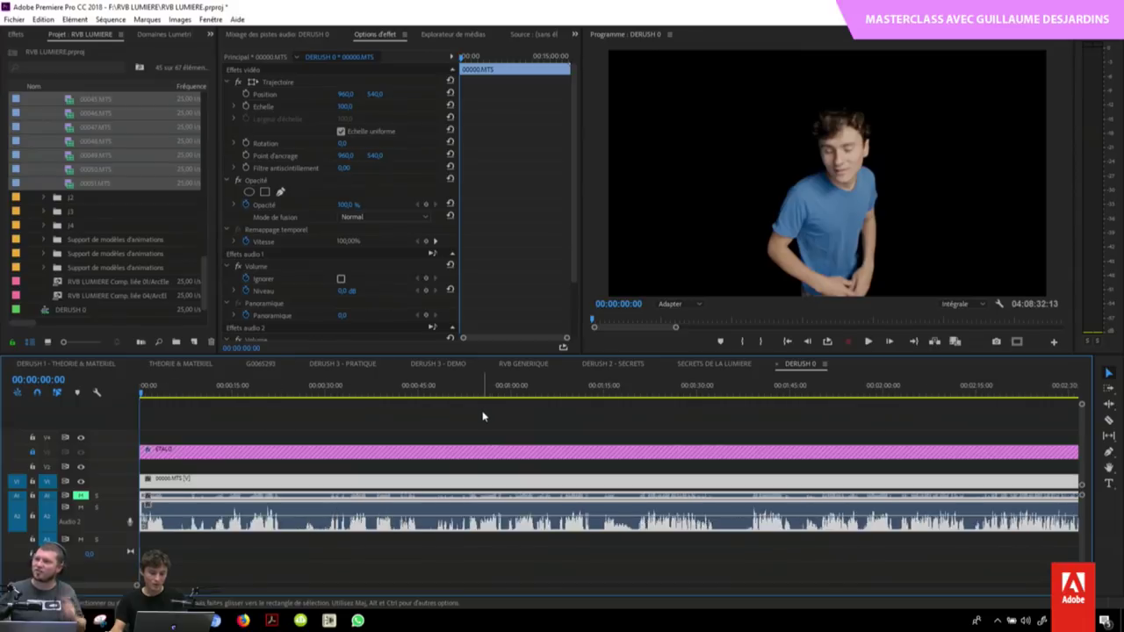
key(minus)
key(minus)
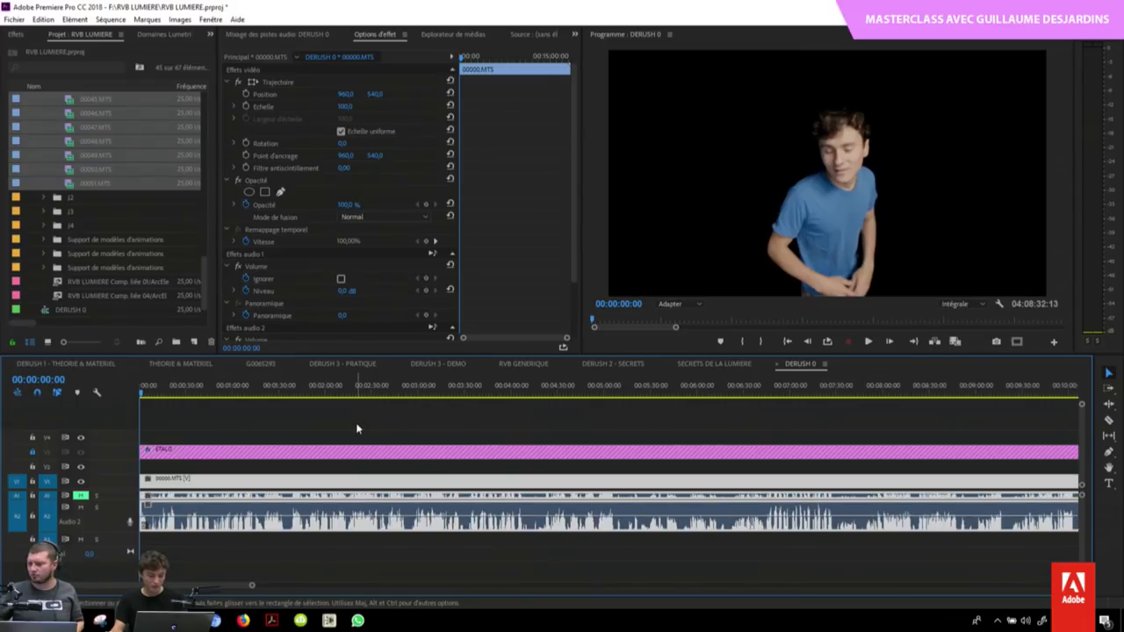
key(equal)
key(equal)
key(equal)
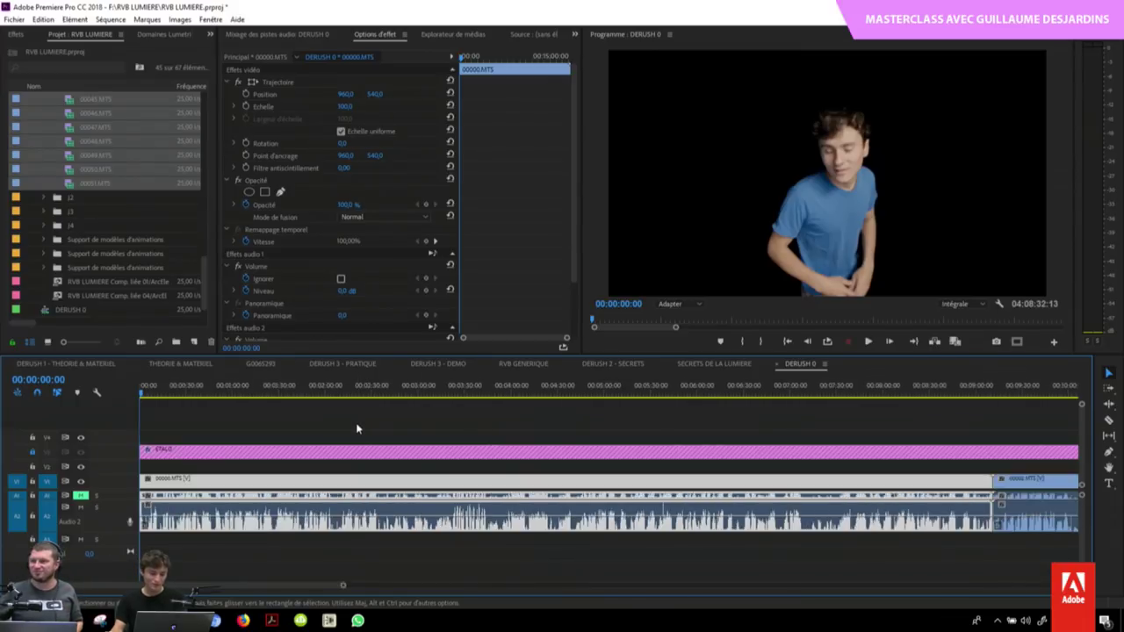
key(space)
key(equal)
key(equal)
click(167, 385)
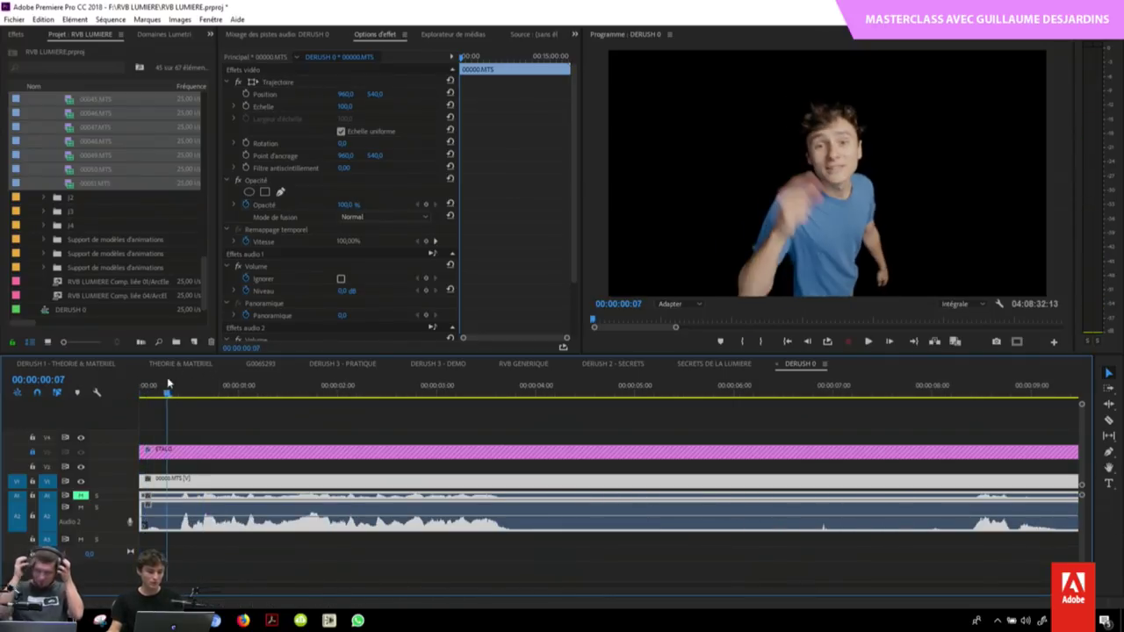
click(171, 384)
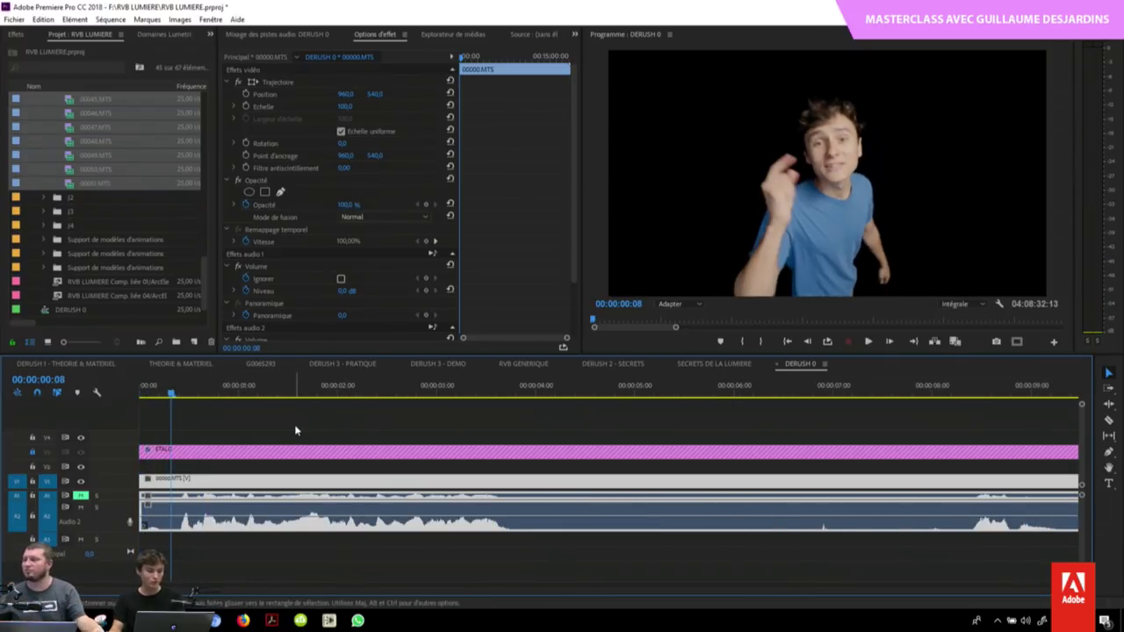
key(space)
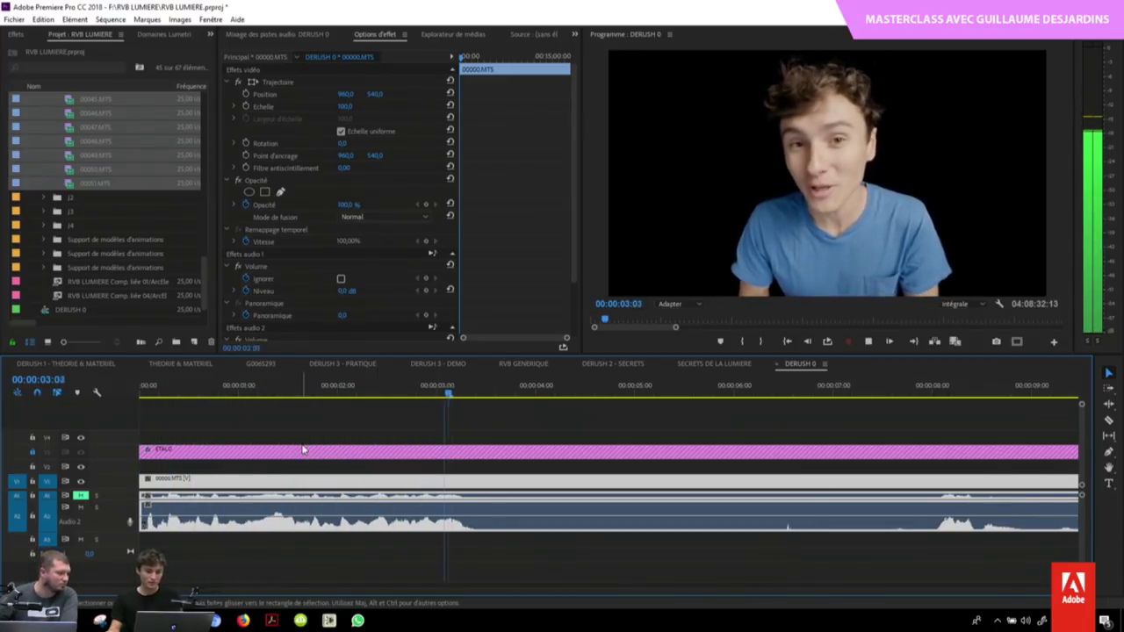
Step: Cut 00000.MTS near 3:11 and 4:13, ripple-trimming and ripple-deleting the unwanted pieces
key(ctrl+k)
click(483, 394)
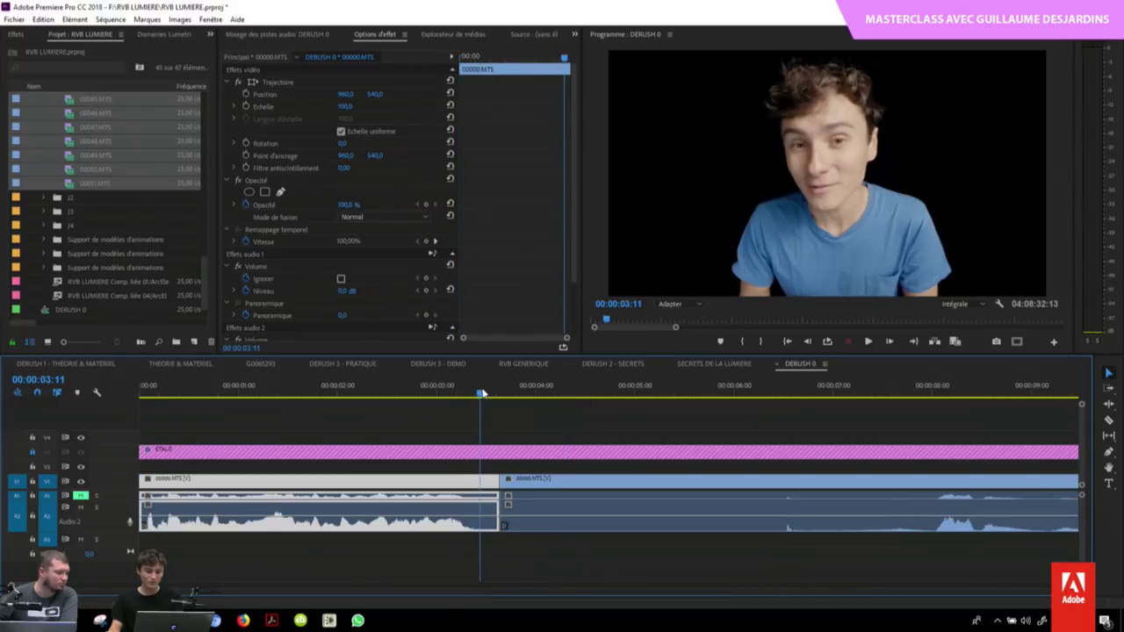
key(w)
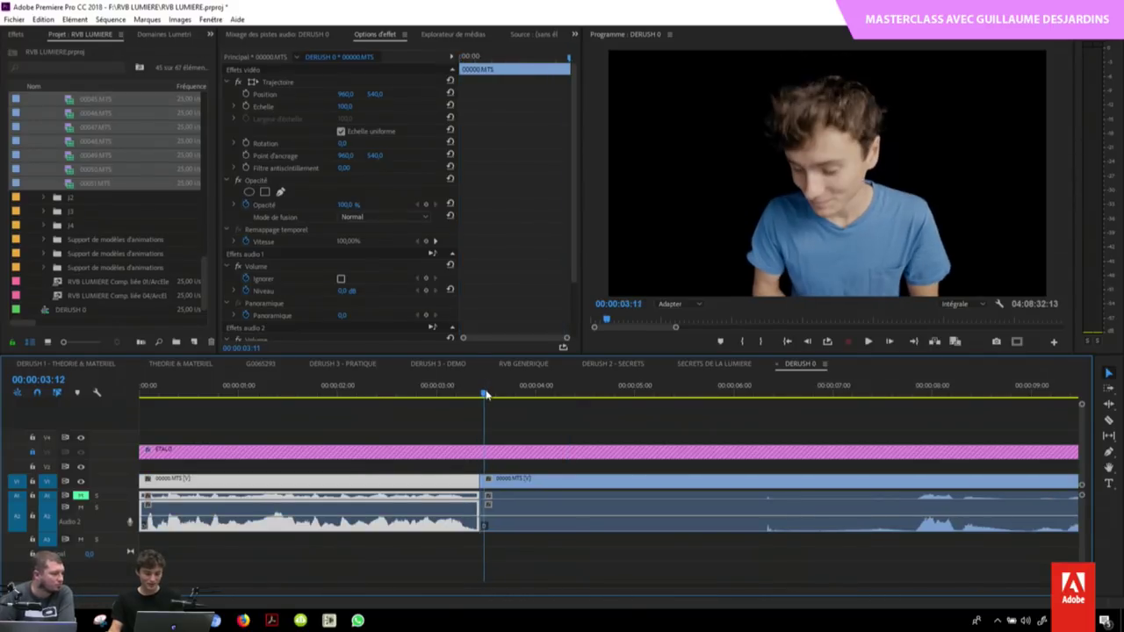
click(587, 394)
key(ctrl+k)
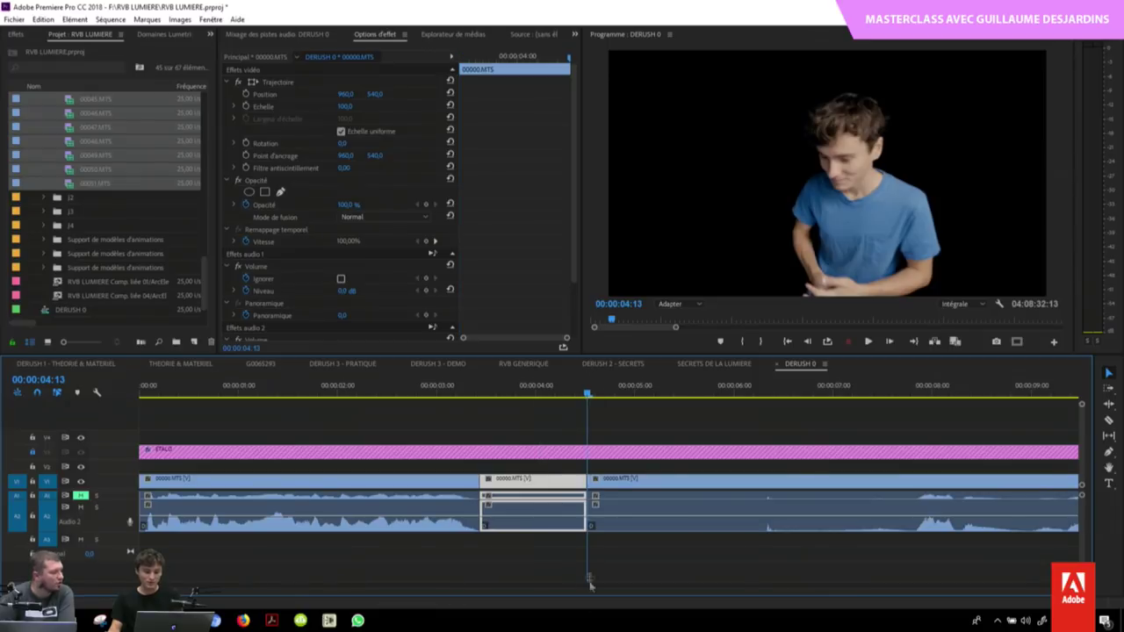
key(shift+Delete)
mouse_move(497, 395)
mouse_down()
mouse_move(481, 396)
mouse_move(816, 394)
mouse_up()
key(minus)
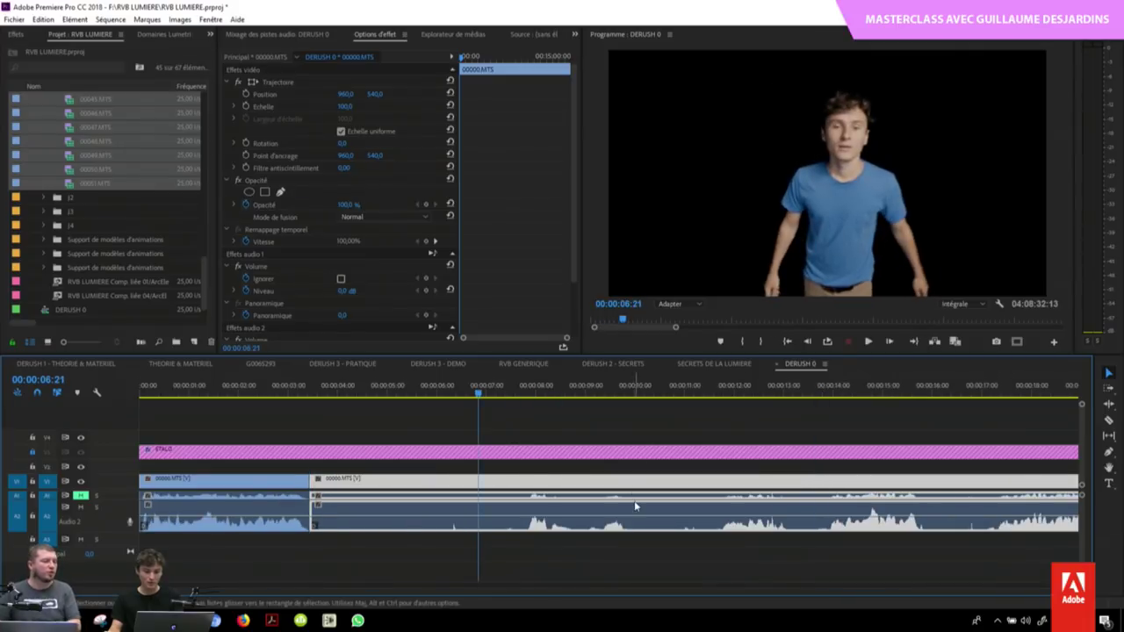
Step: Add a cut around 8 seconds, trim its head with Q, and cut again near 10:05
drag(471, 416, 826, 416)
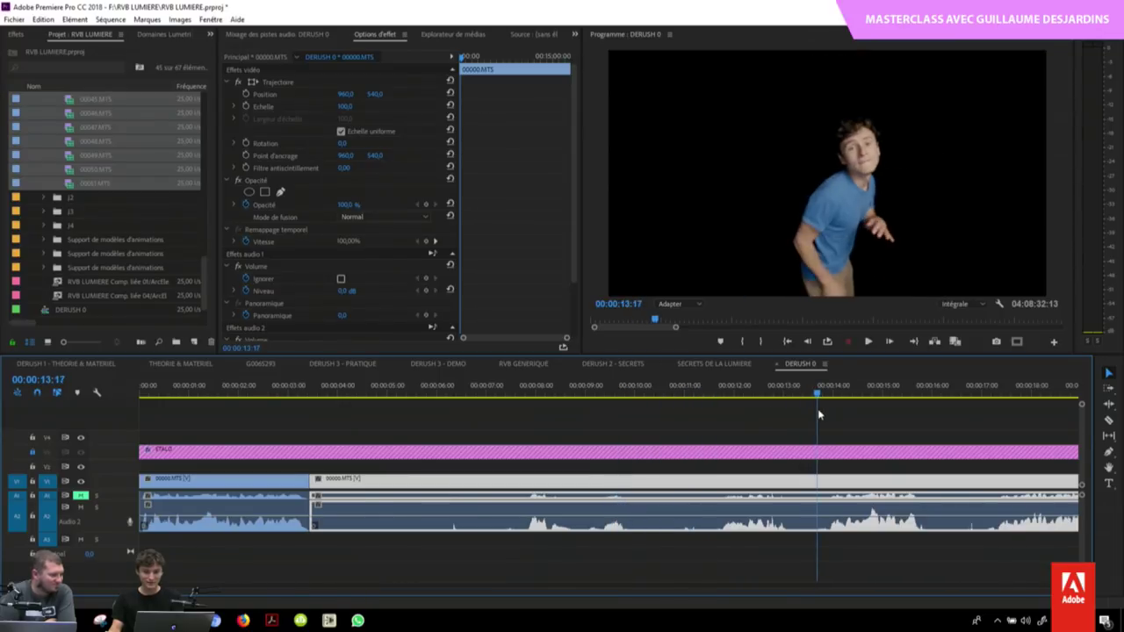
key(Up)
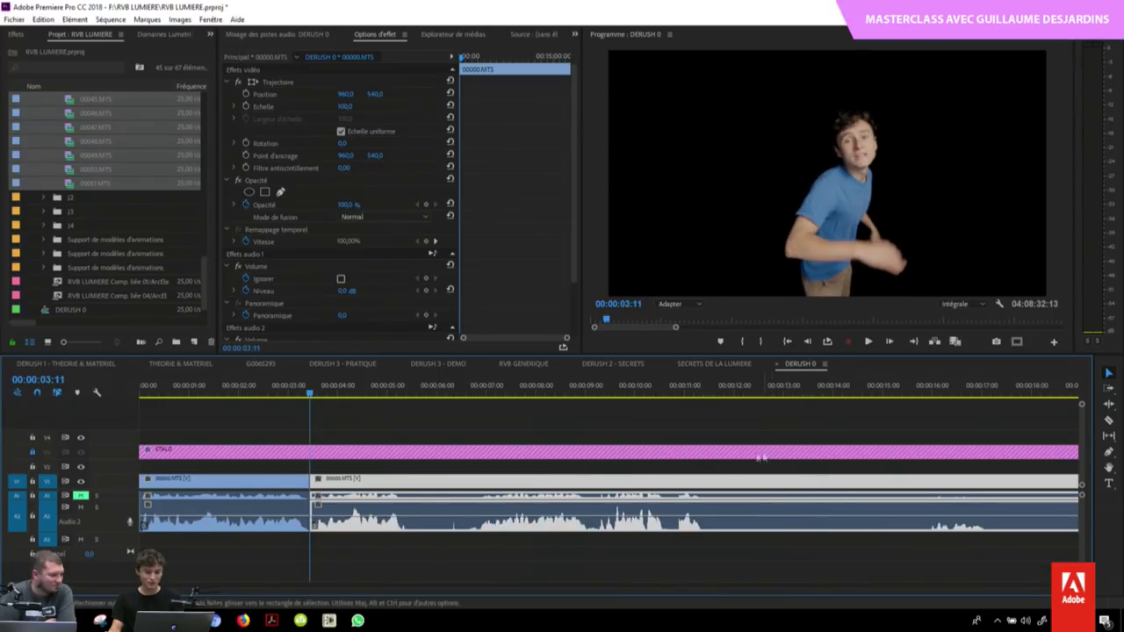
key(space)
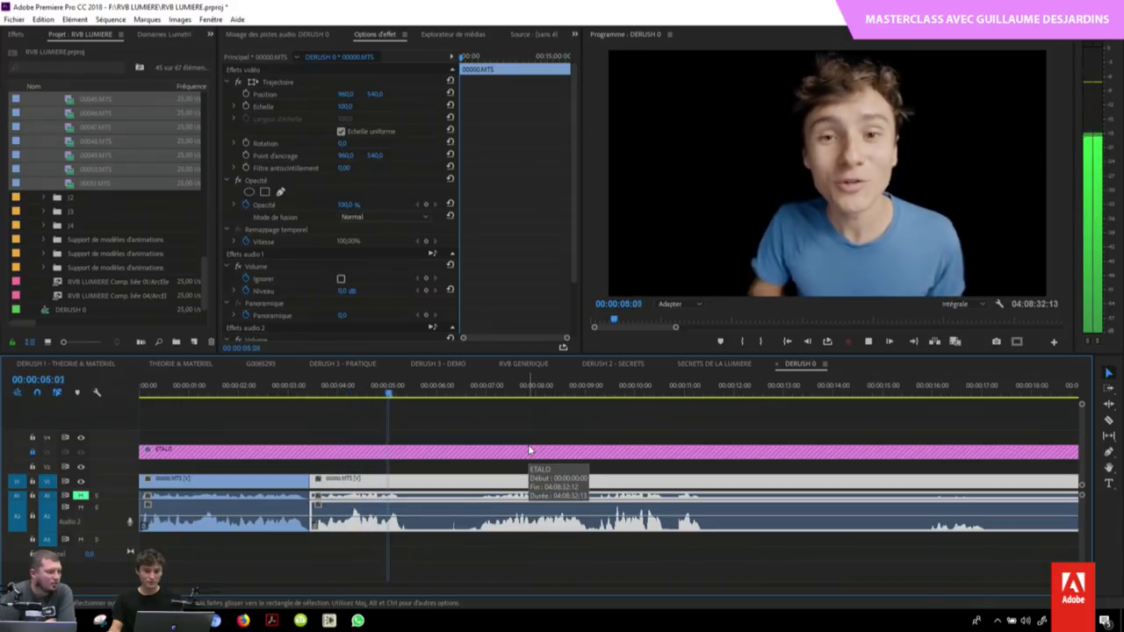
key(ctrl+k)
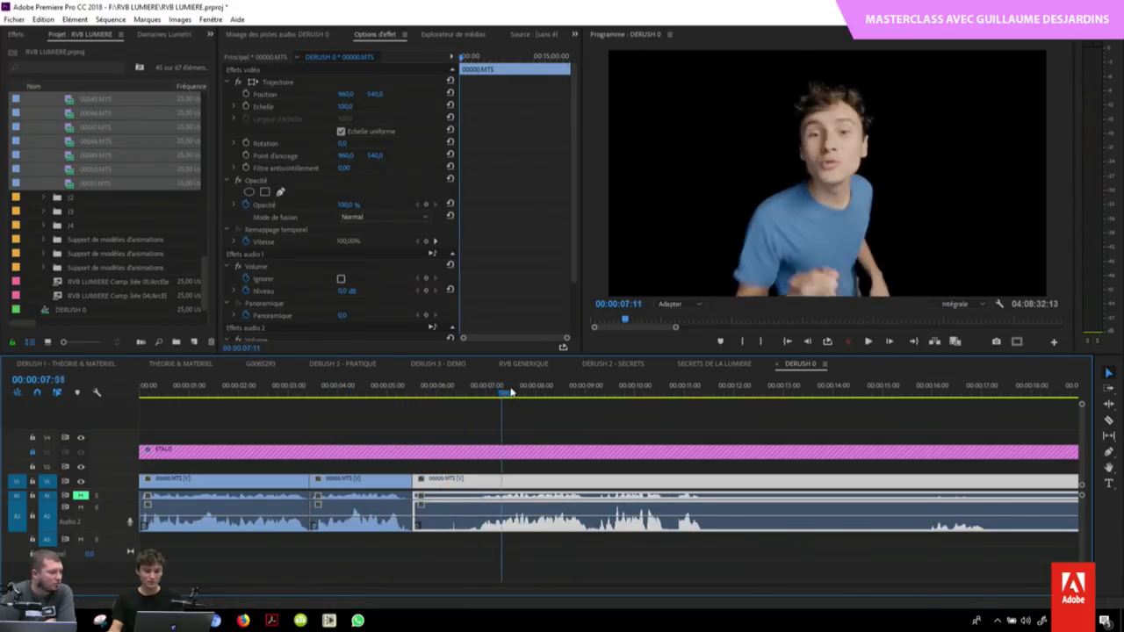
key(q)
key(space)
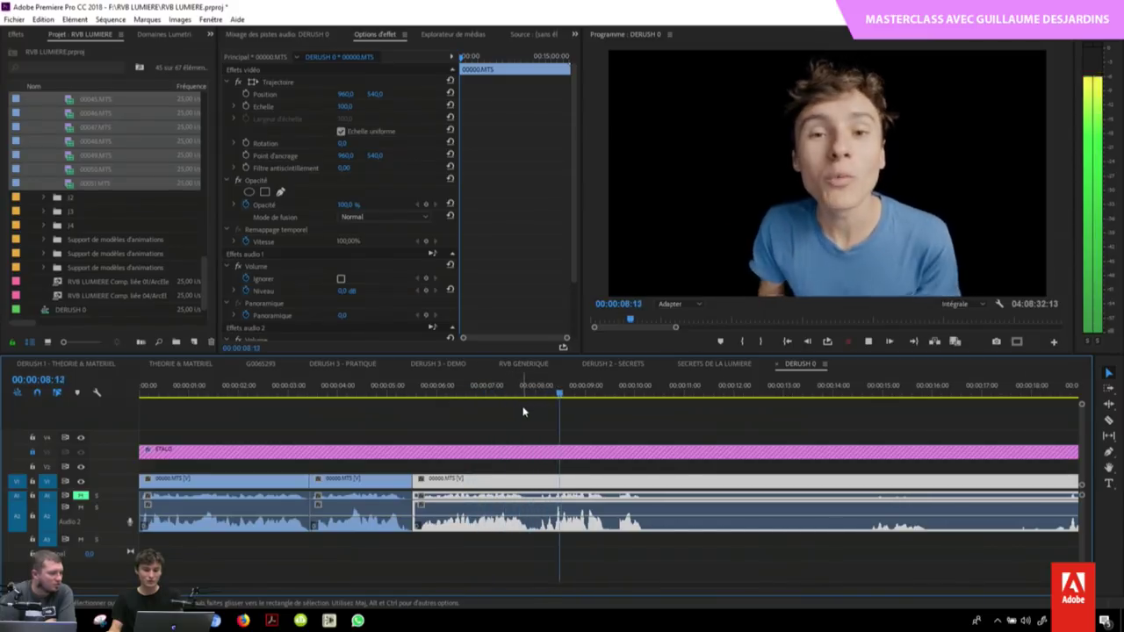
key(ctrl+k)
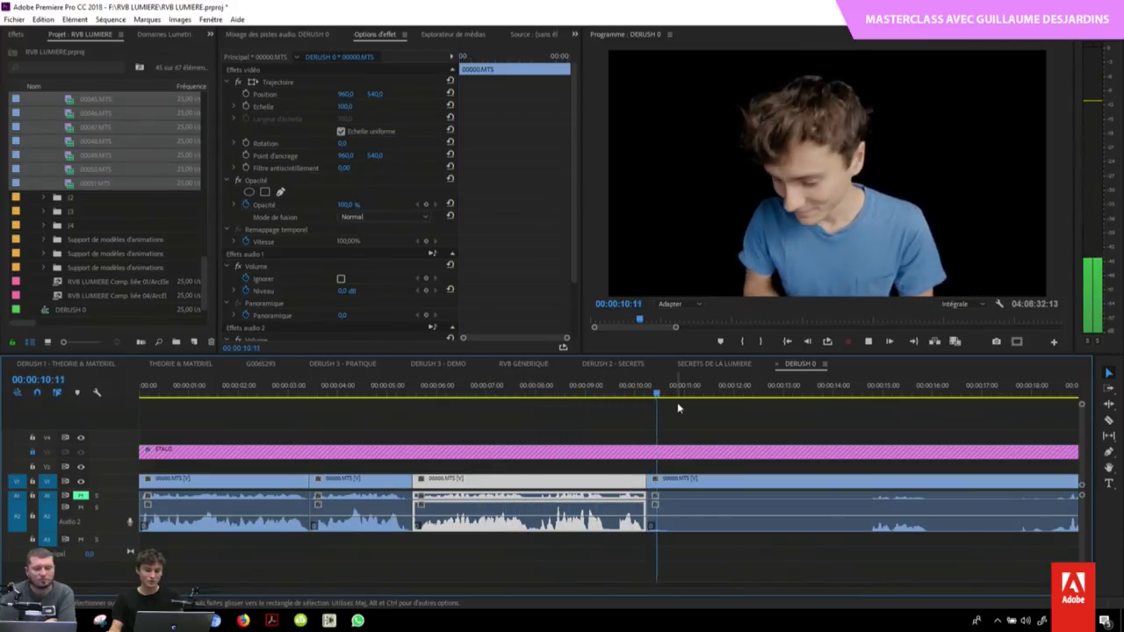
key(minus)
key(space)
Step: Add further cuts near 12:23 and 16 seconds, reviewing each new take
drag(400, 398, 677, 391)
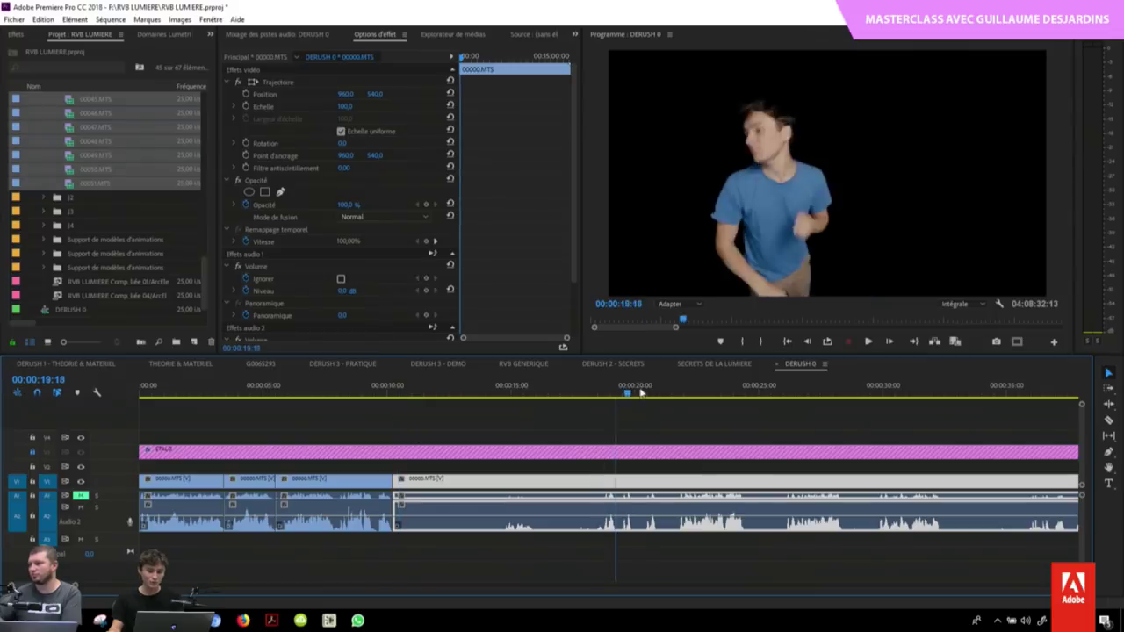
key(Up)
key(space)
key(equal)
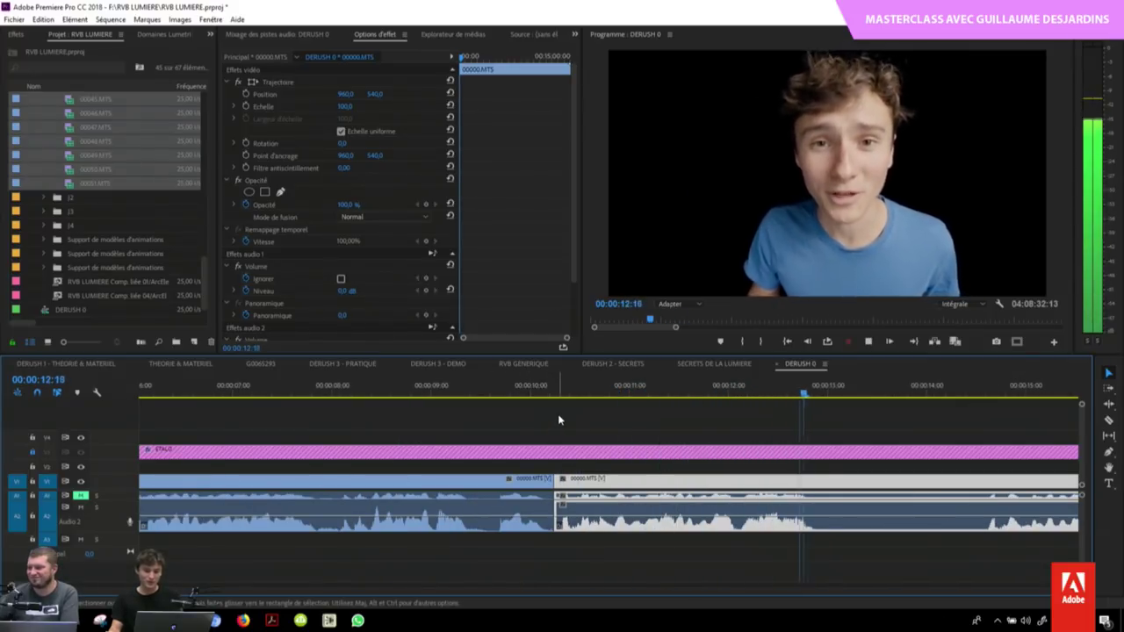
key(ctrl+k)
key(minus)
drag(518, 392, 485, 395)
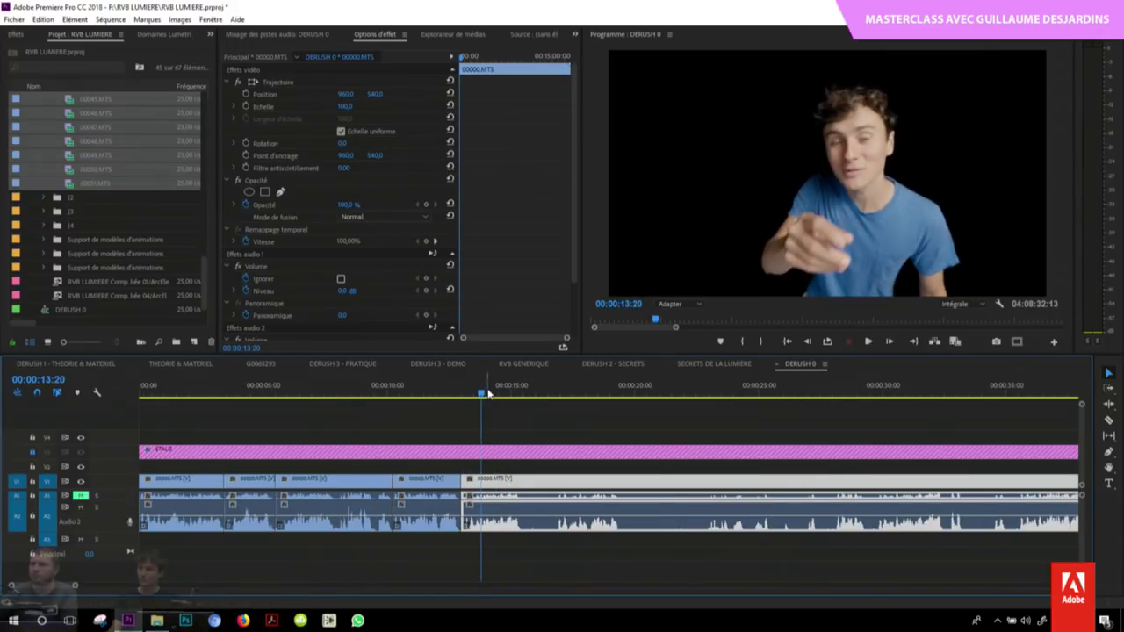
key(space)
mouse_move(516, 395)
mouse_down()
mouse_move(576, 397)
mouse_move(527, 399)
mouse_up()
key(ctrl+k)
key(space)
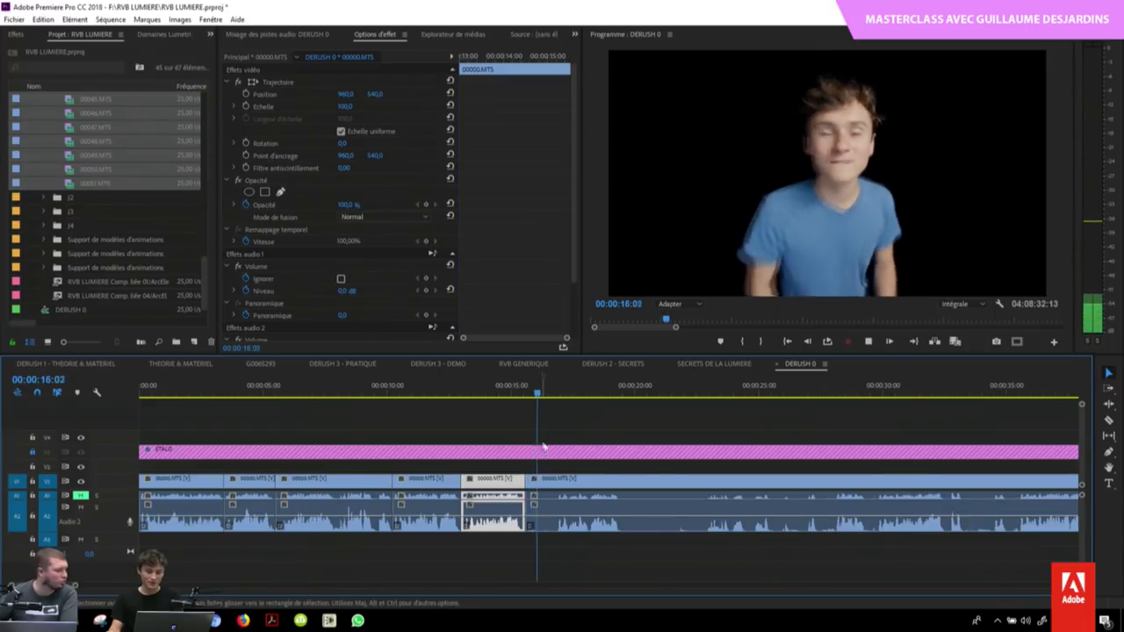
click(535, 481)
click(546, 396)
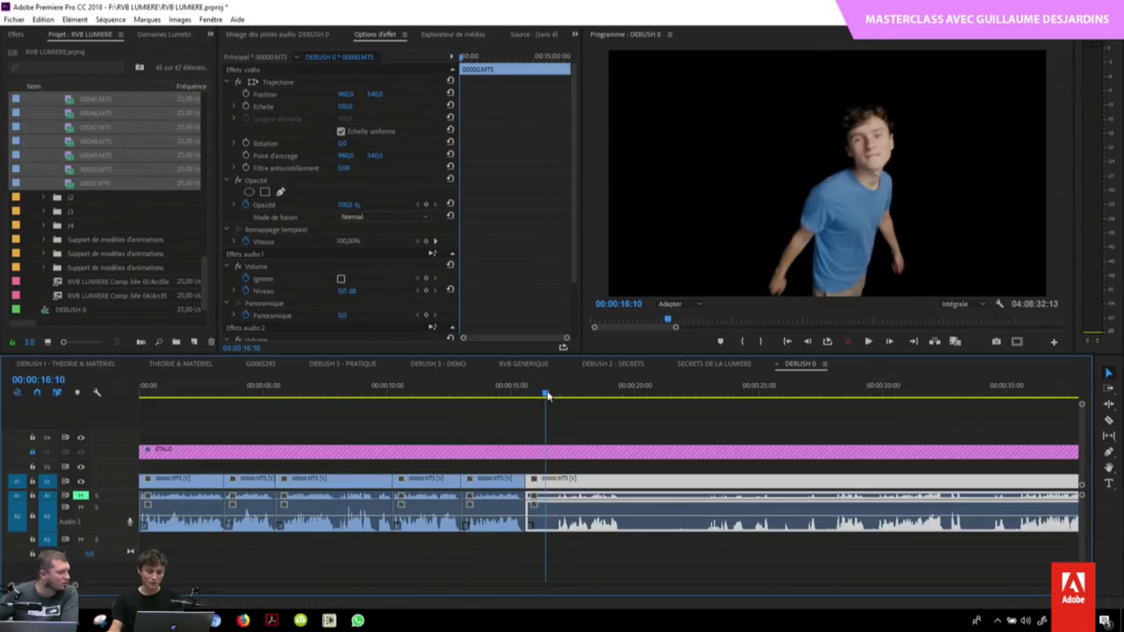
Step: Push the next take right to leave a gap, then cut the rush just before 20 seconds
drag(532, 483, 556, 483)
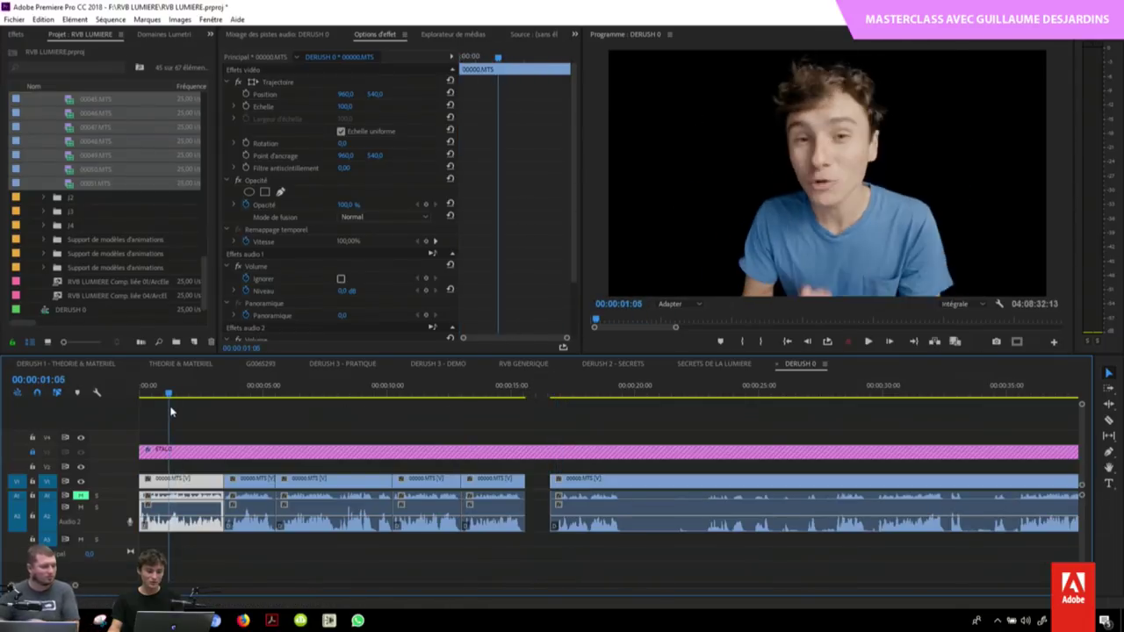
drag(516, 401, 304, 395)
mouse_move(376, 411)
mouse_down()
mouse_move(639, 428)
mouse_move(625, 425)
mouse_up()
key(ctrl+k)
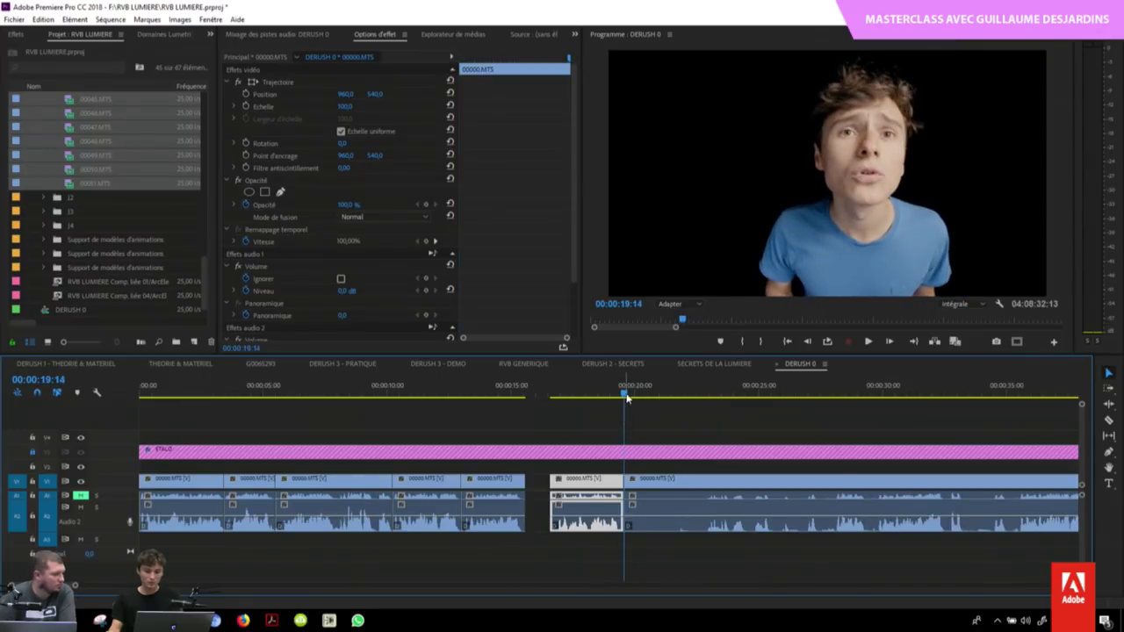
Step: Add cuts at about 22 seconds and at 25:06
drag(844, 394, 883, 393)
mouse_move(804, 396)
mouse_down()
mouse_move(665, 397)
mouse_move(690, 397)
mouse_up()
key(ctrl+k)
click(759, 401)
drag(760, 405, 766, 394)
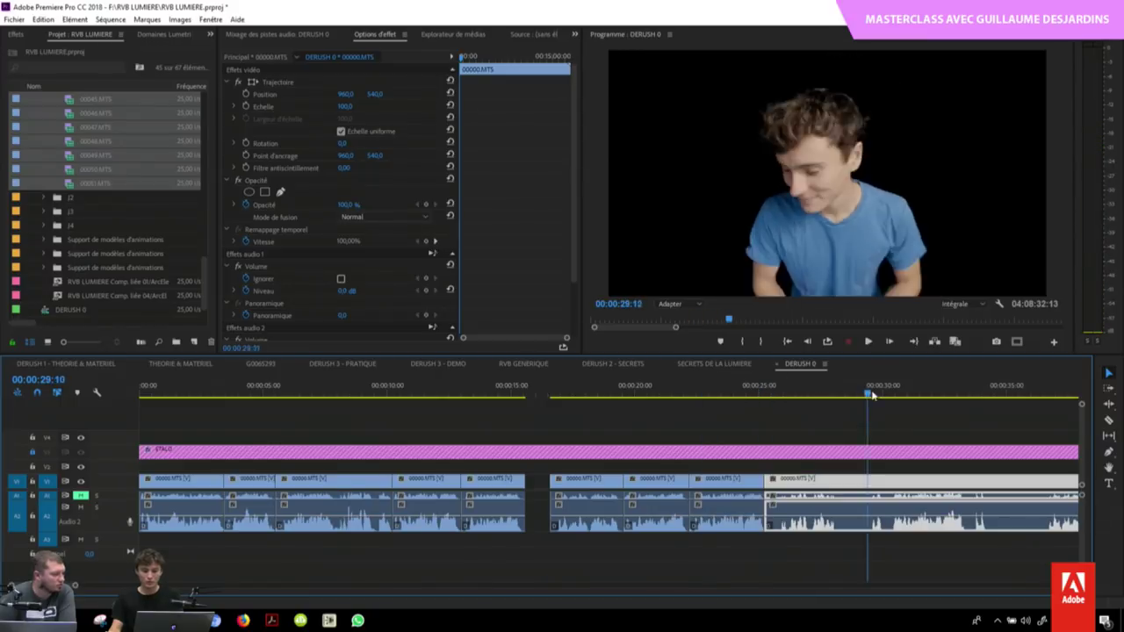
key(ctrl+k)
Step: Cut at 28:14 and 30:10 and delete the piece between them, leaving a gap
click(848, 394)
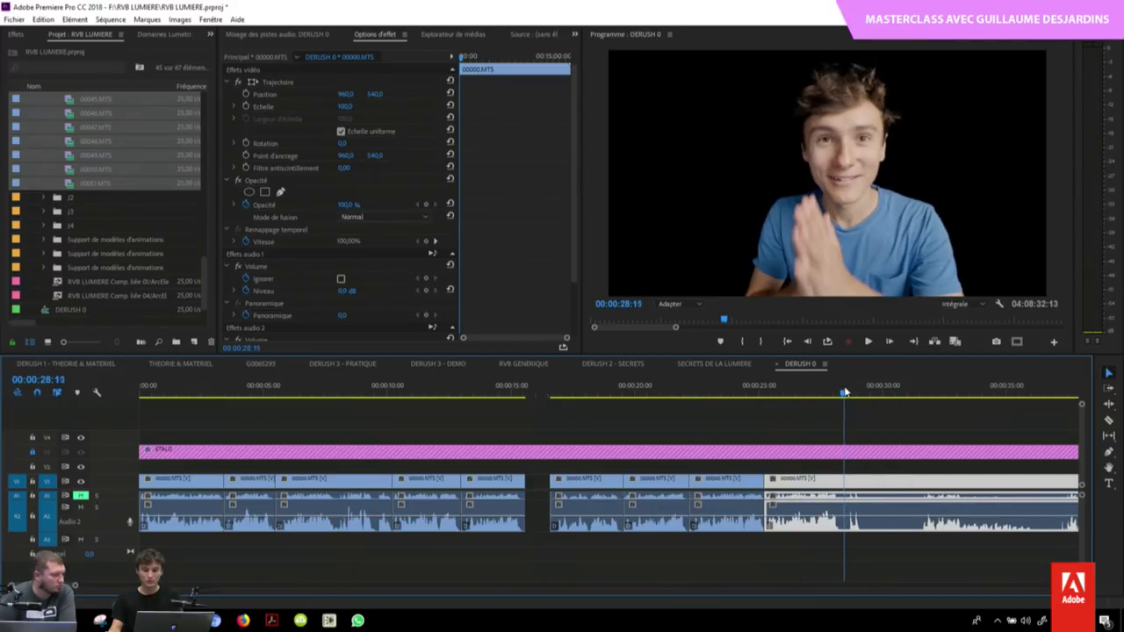
key(ctrl+k)
click(893, 395)
key(ctrl+k)
key(Delete)
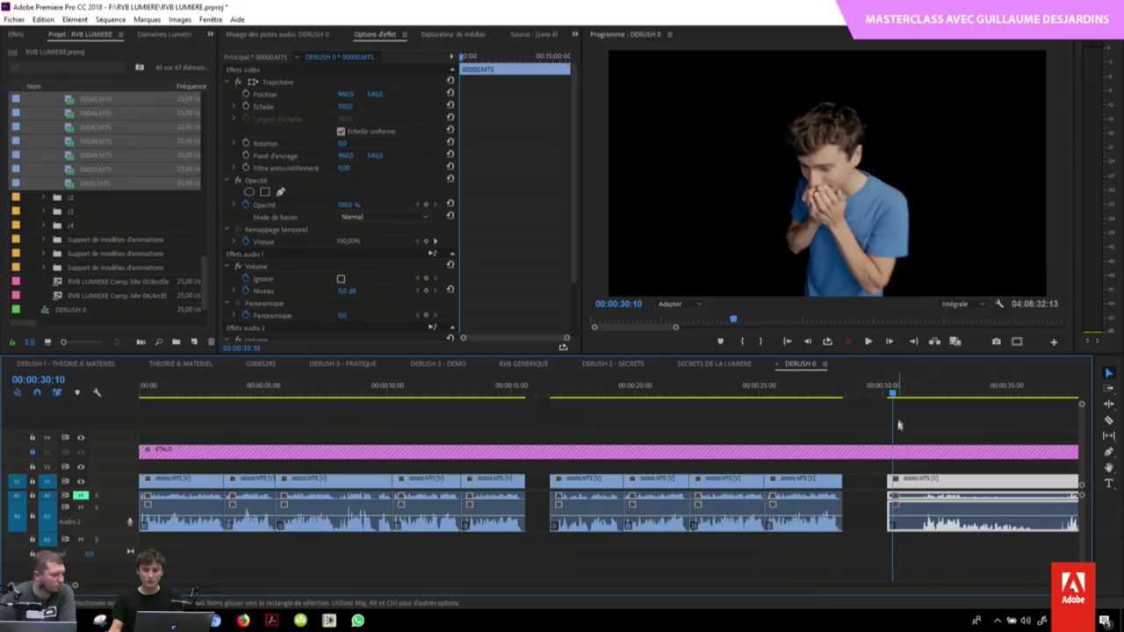
key(minus)
key(ctrl+z)
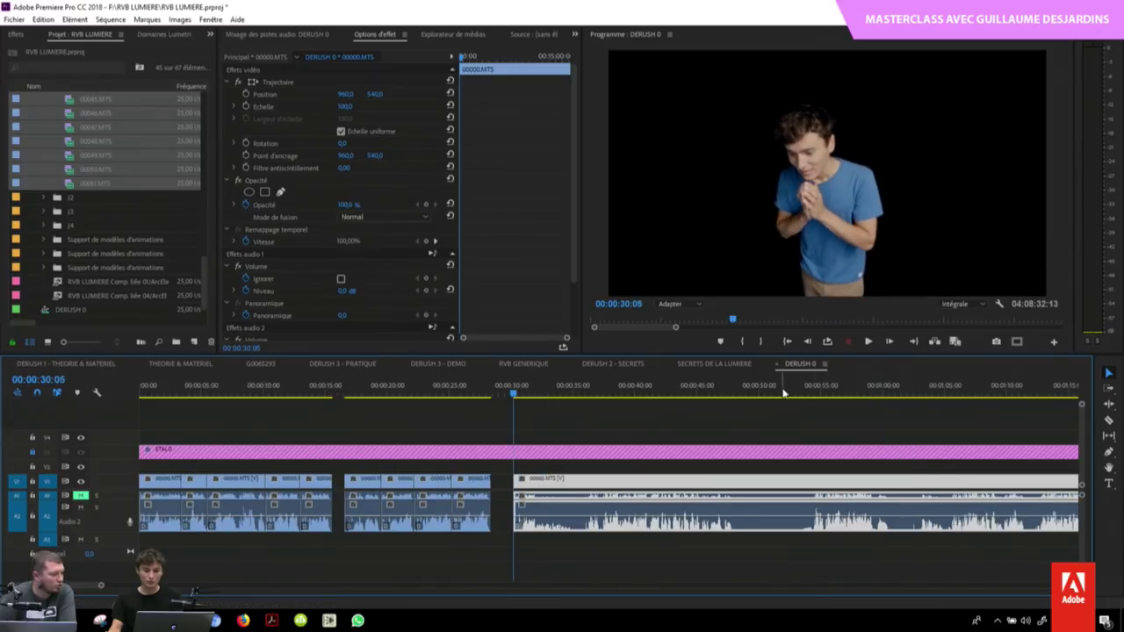
Step: Play the long remaining take and cut it at 35:11
key(space)
drag(563, 392, 580, 391)
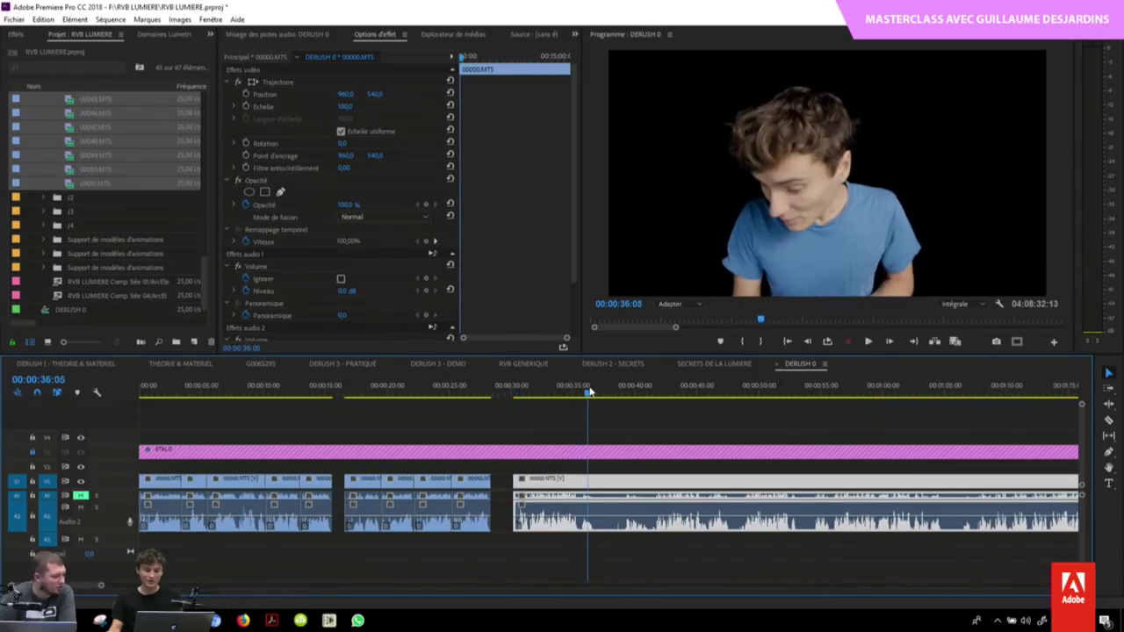
key(ctrl+k)
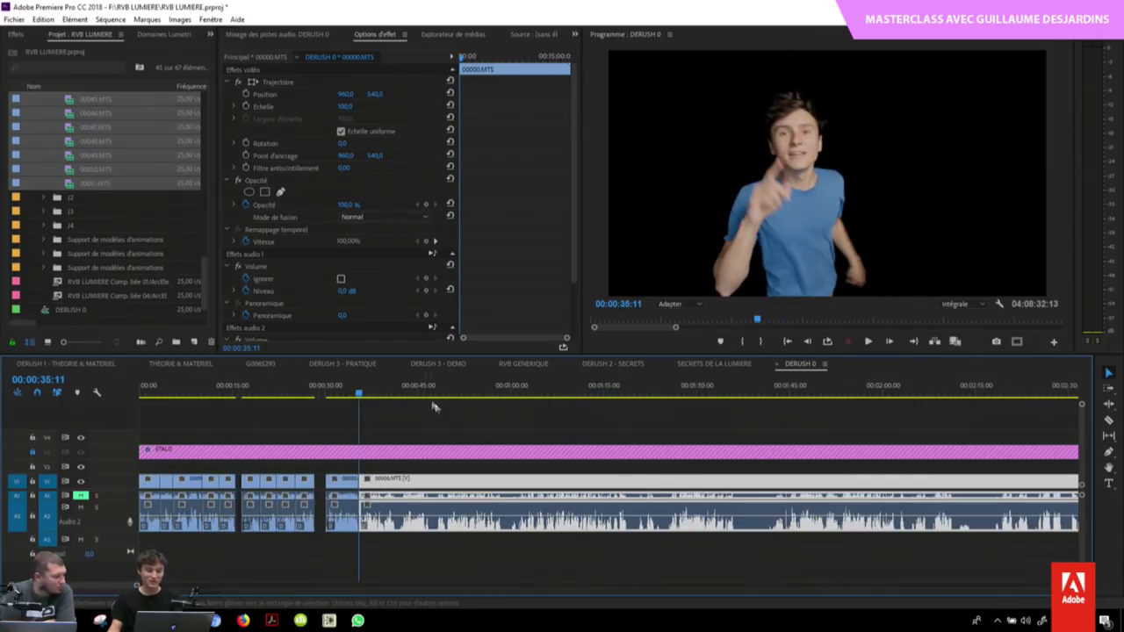
key(minus)
key(minus)
key(minus)
key(minus)
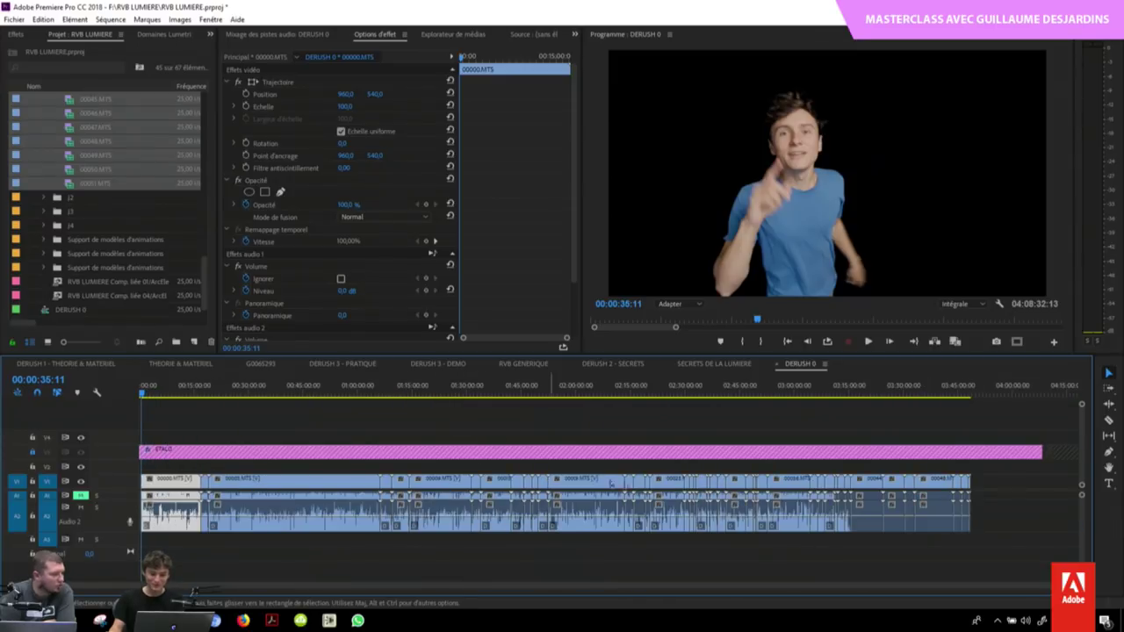
key(equal)
key(equal)
key(equal)
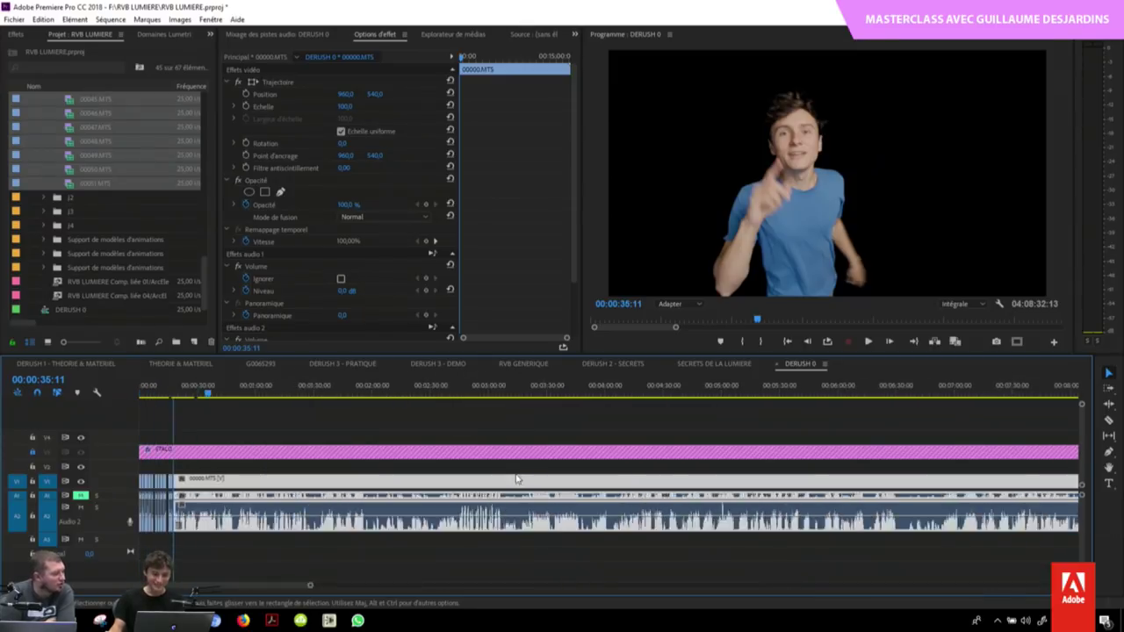
key(equal)
key(equal)
Step: Deselect all clips, review the cut takes, and place the playhead near 40 seconds
key(ctrl+shift+a)
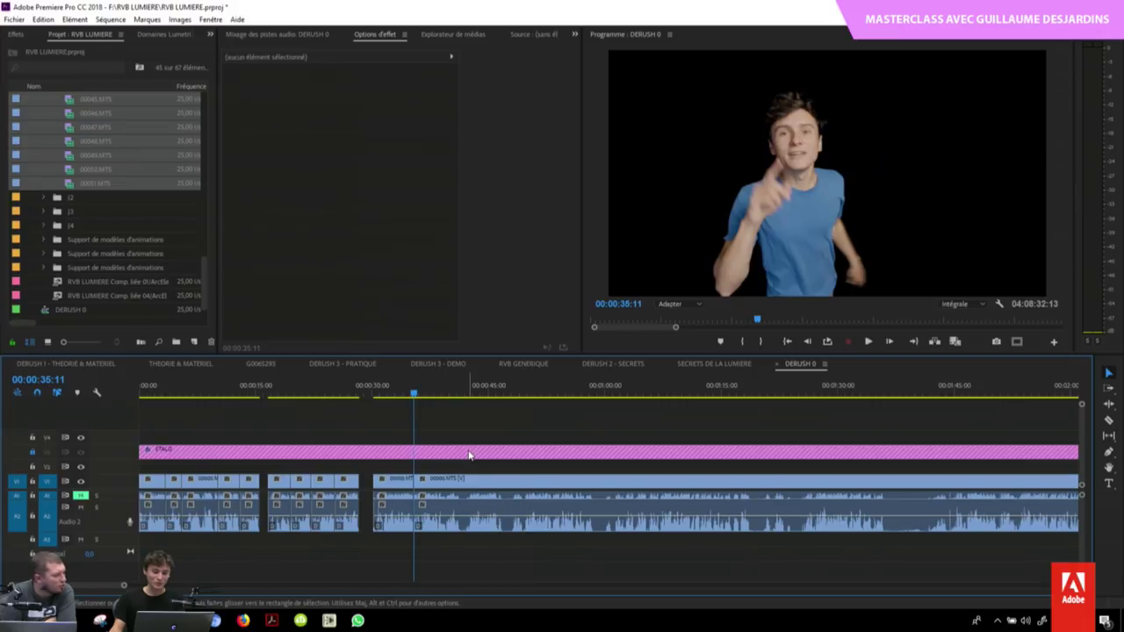
key(minus)
key(minus)
key(minus)
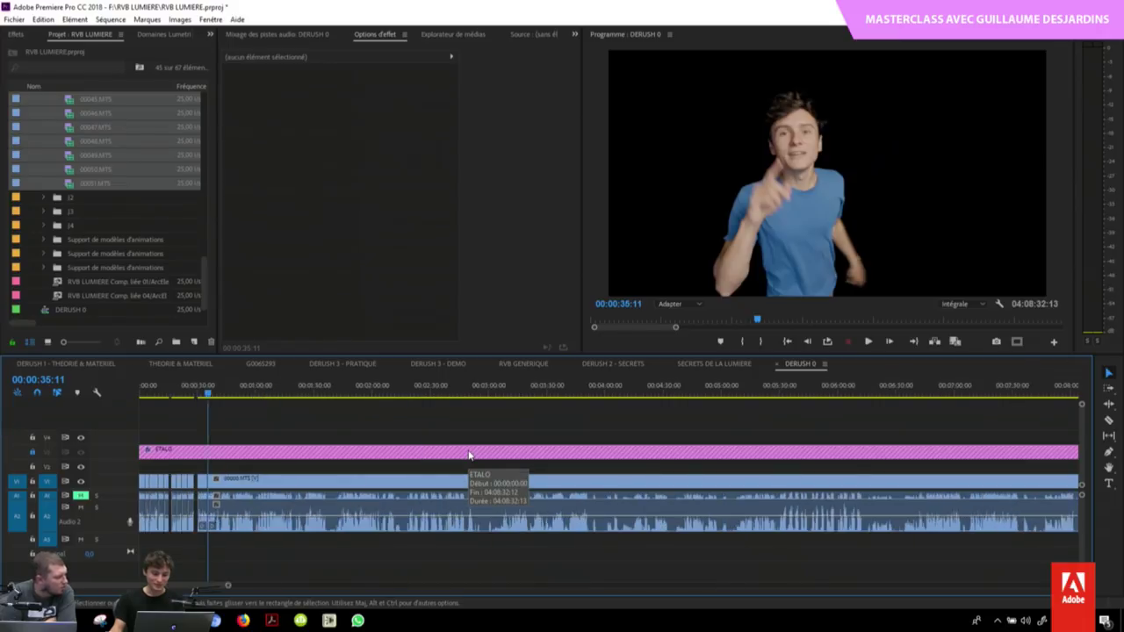
key(minus)
key(minus)
key(minus)
key(minus)
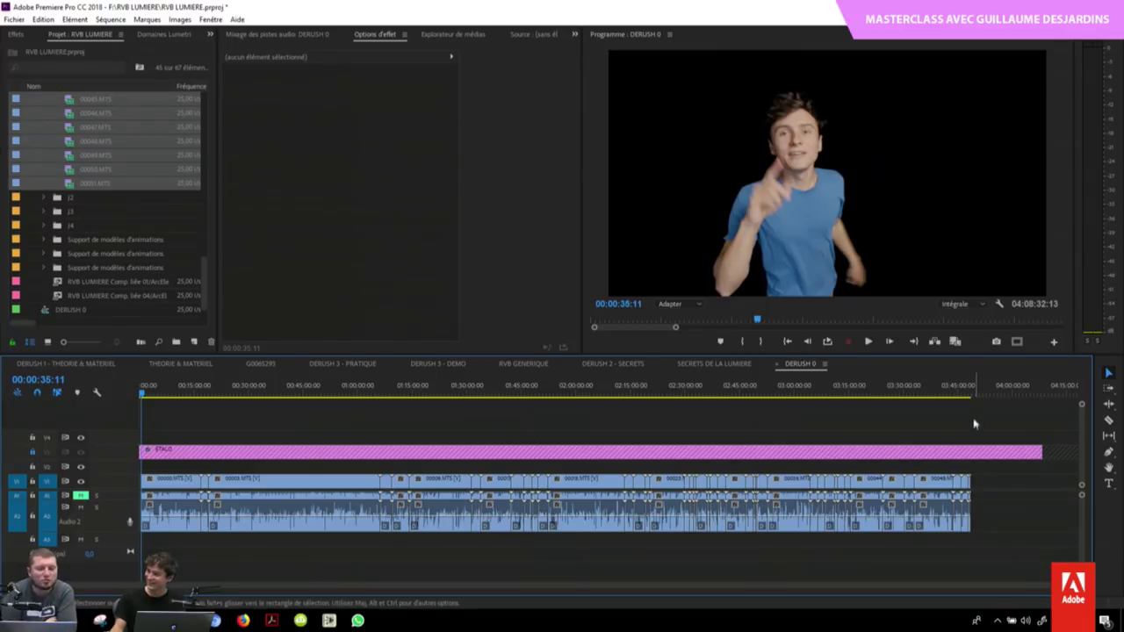
key(equal)
key(equal)
key(equal)
key(equal)
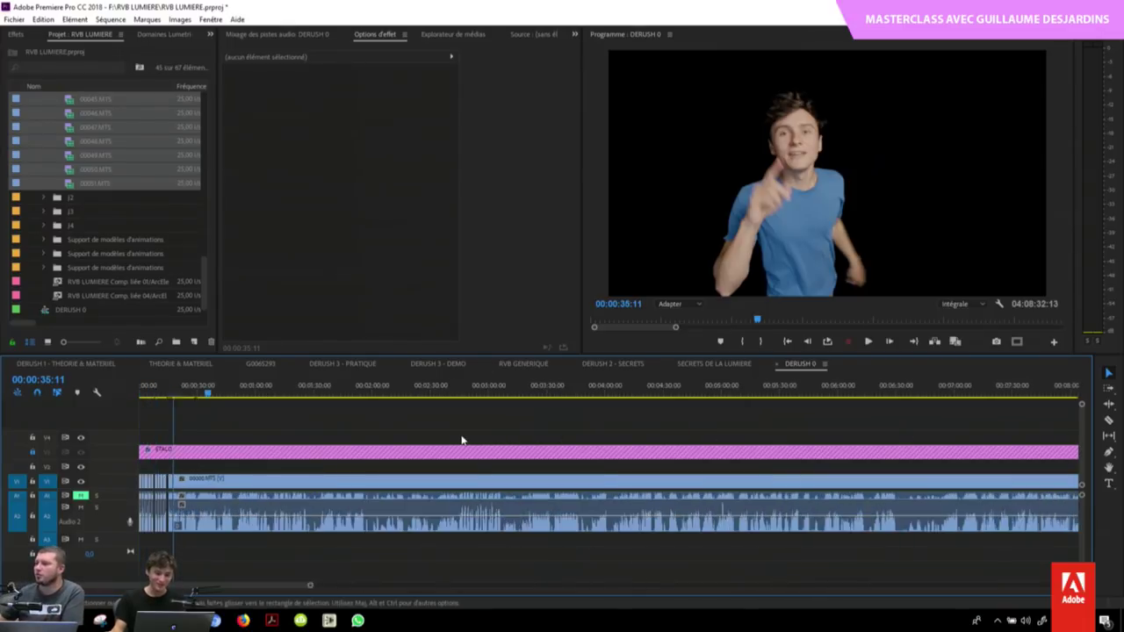
key(equal)
key(equal)
key(equal)
key(equal)
key(minus)
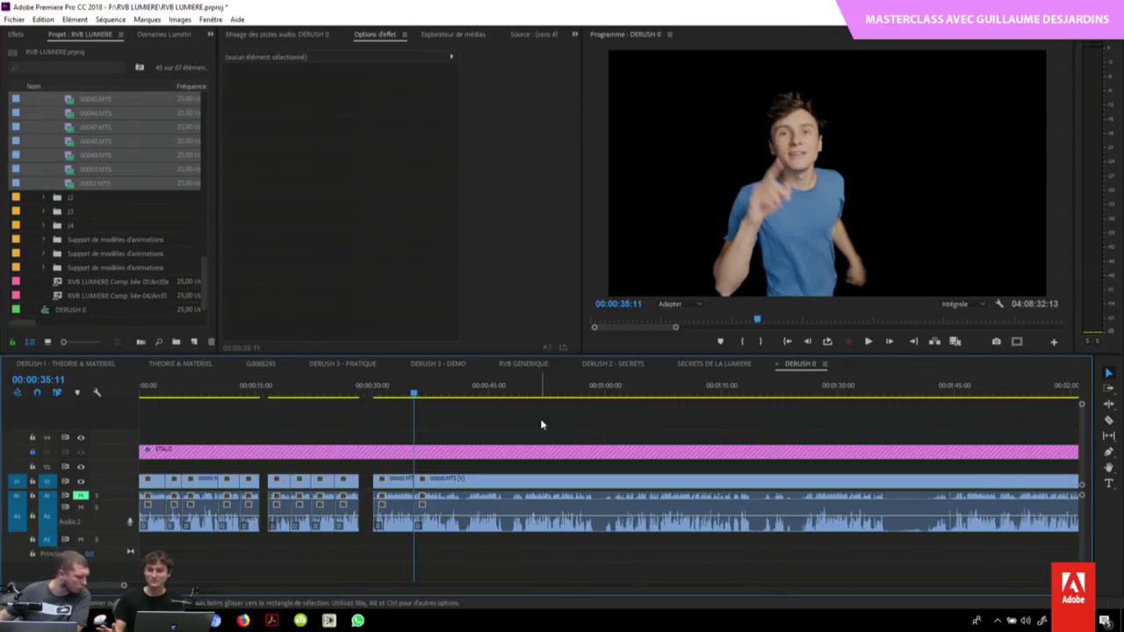
click(1024, 620)
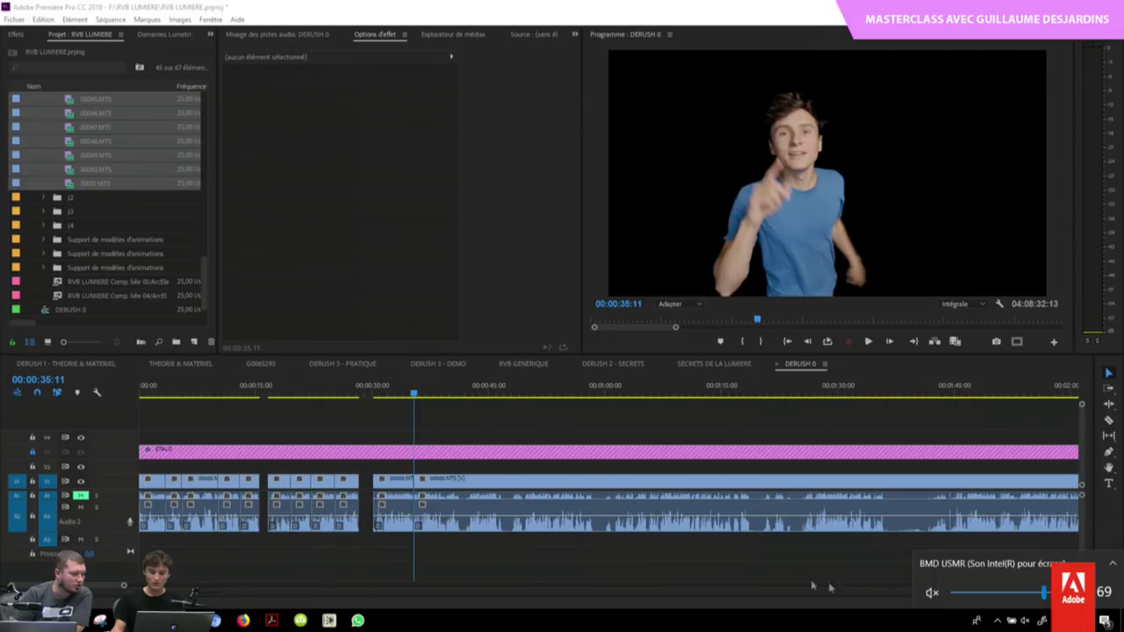
click(592, 532)
click(455, 393)
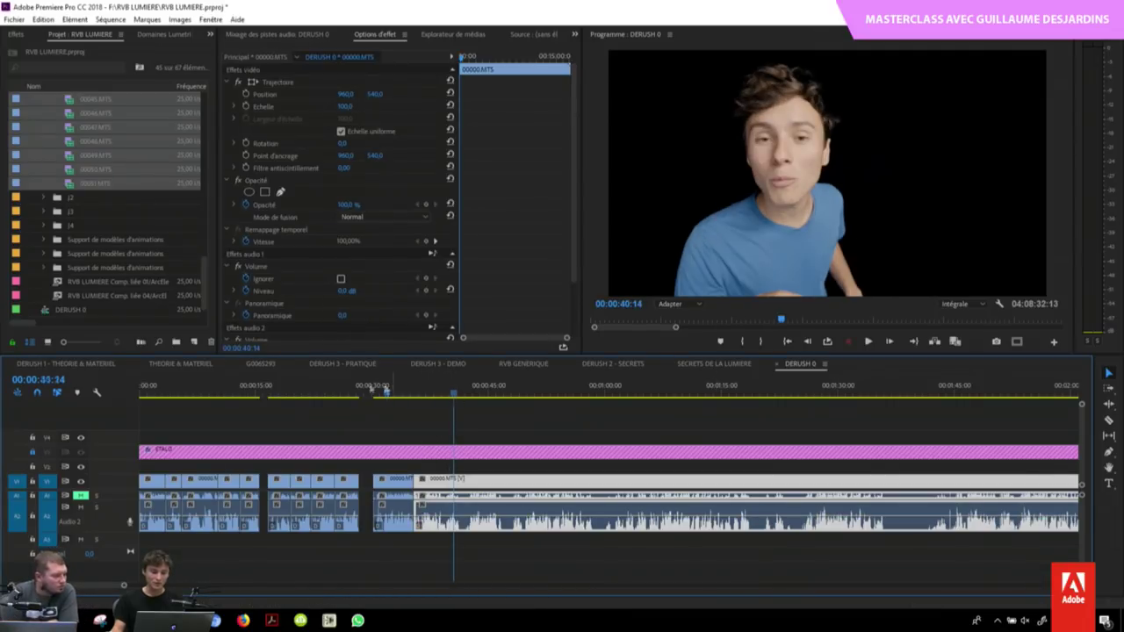
Step: Play DERUSH 0 from the start and raise the first good take from V1 onto V2
key(Home)
key(equal)
key(equal)
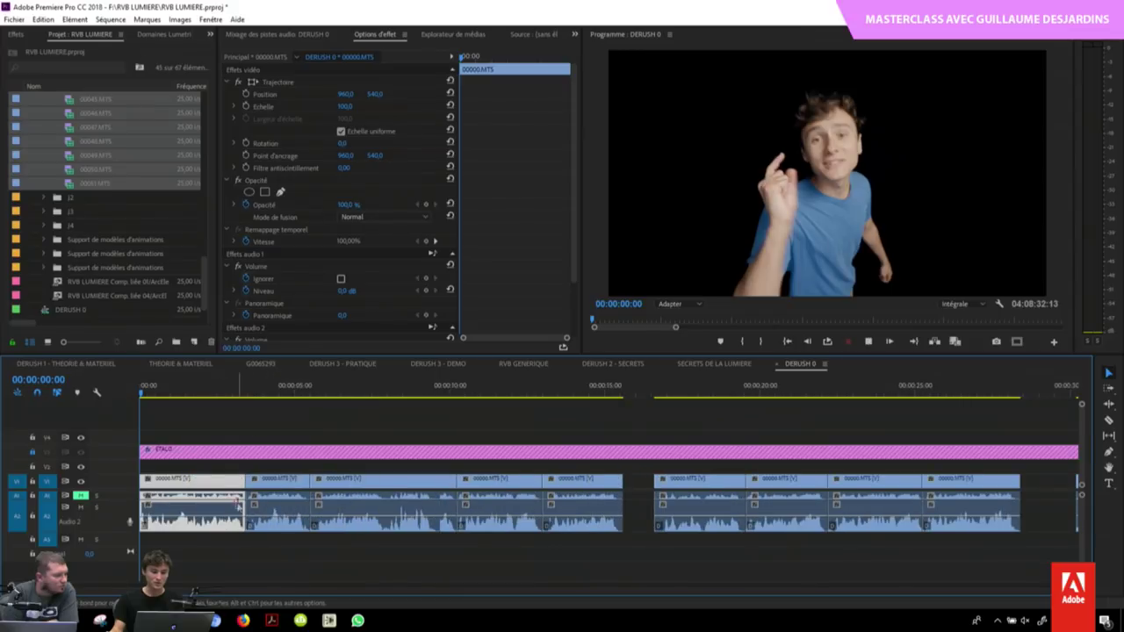
key(space)
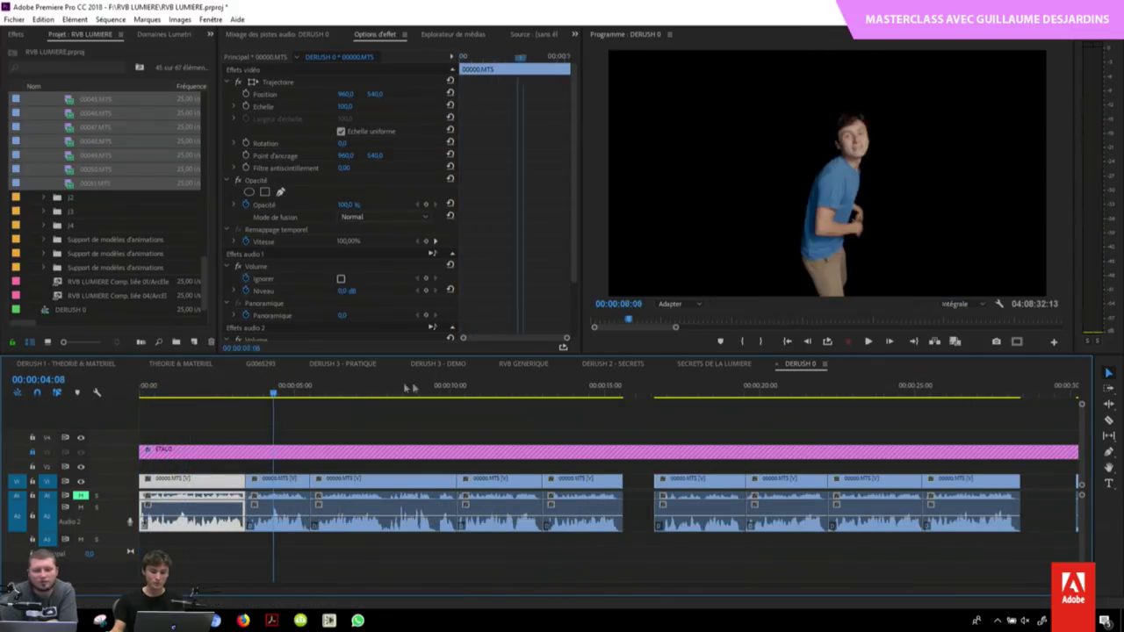
click(528, 386)
drag(364, 494, 362, 475)
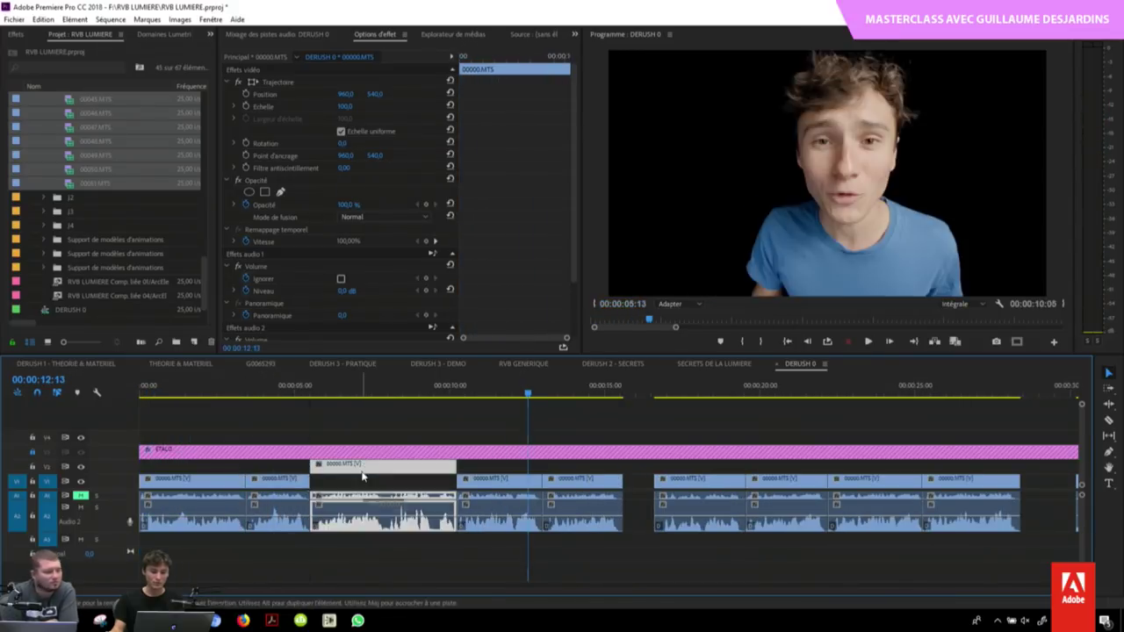
Step: Raise two more good takes onto V2, then switch to the DERUSH 1 - THEORIE & MATERIEL sequence
key(minus)
key(minus)
click(431, 386)
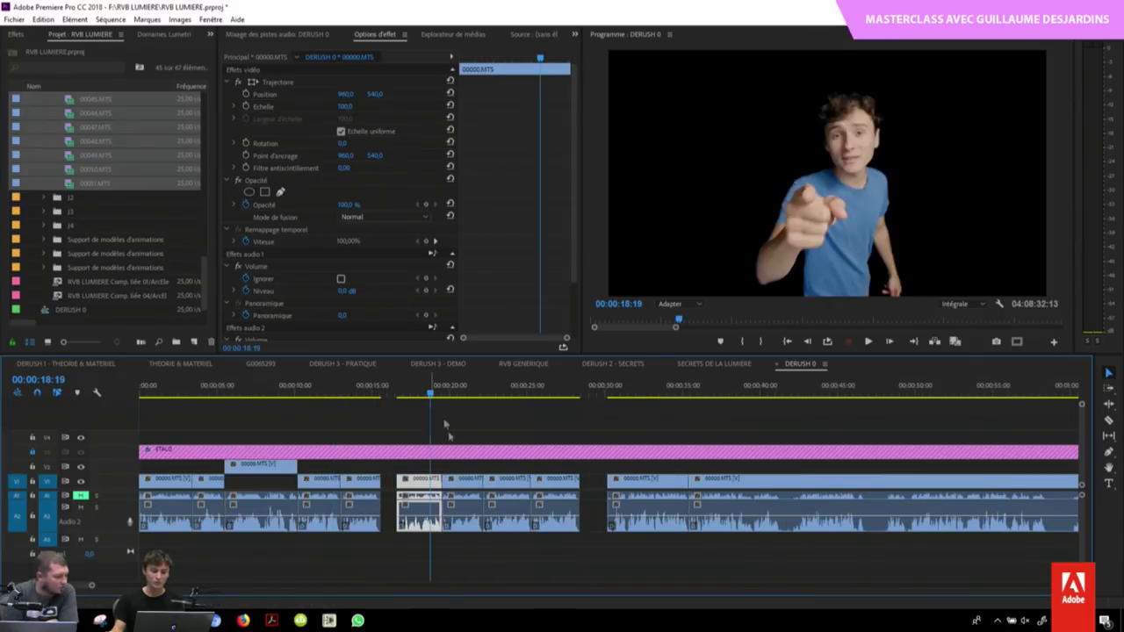
drag(498, 483, 498, 466)
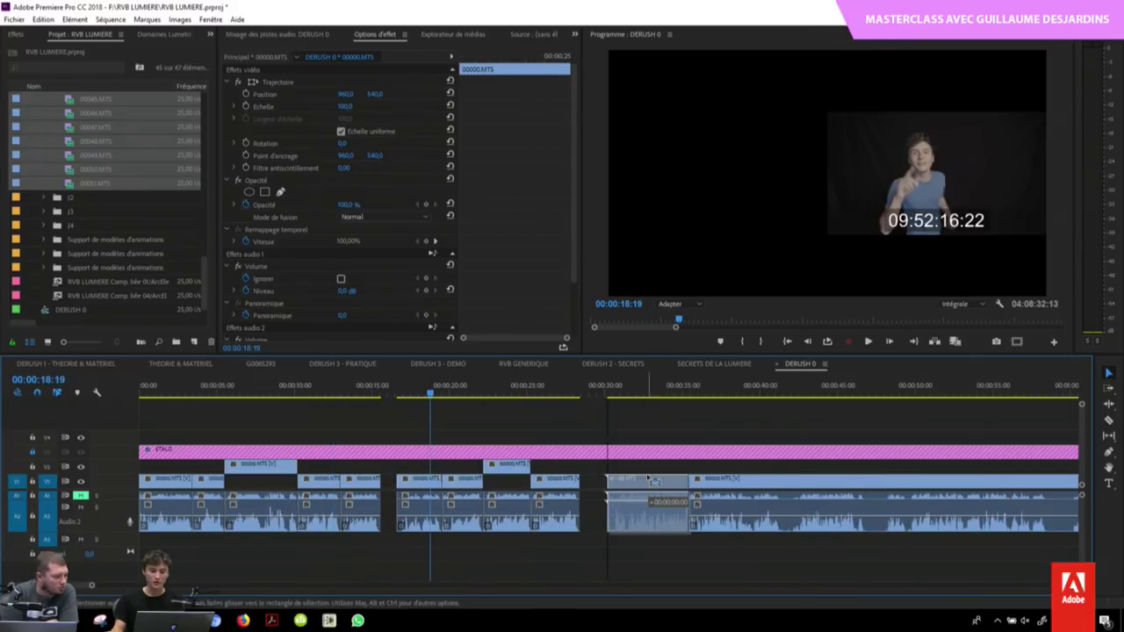
drag(650, 488, 650, 466)
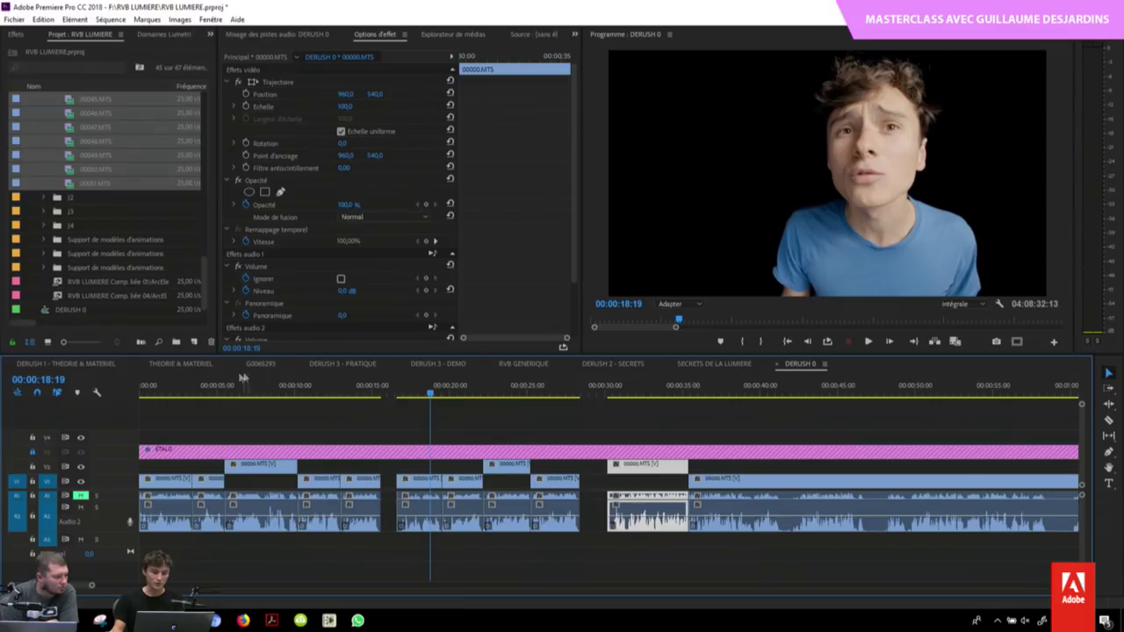
click(77, 364)
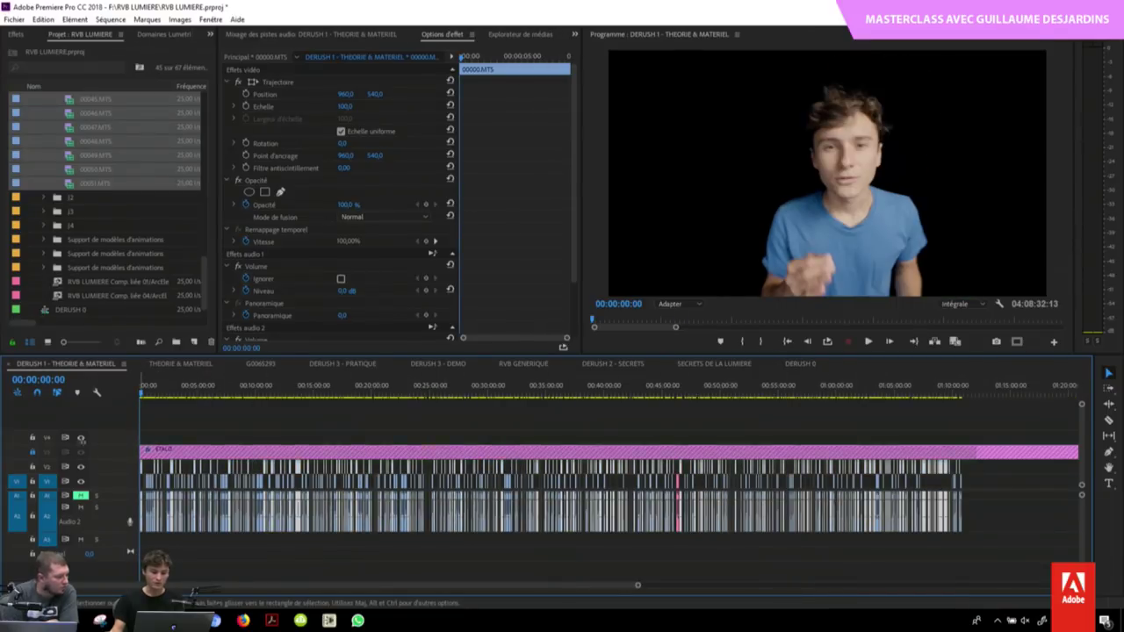
key(ctrl+a)
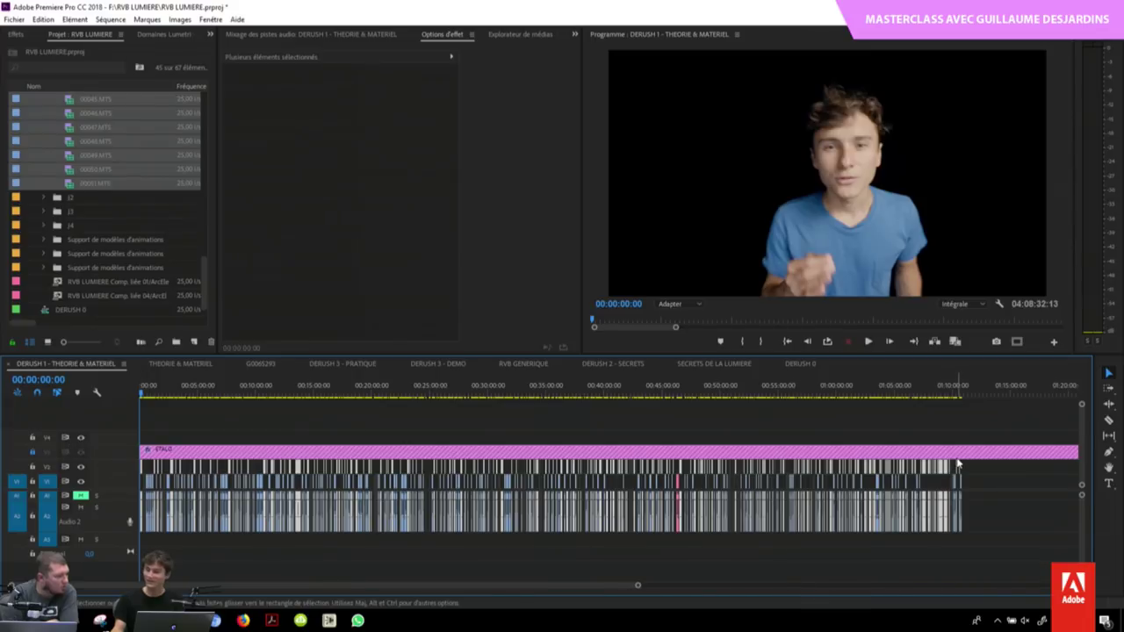
scroll(364, 444, down, 2)
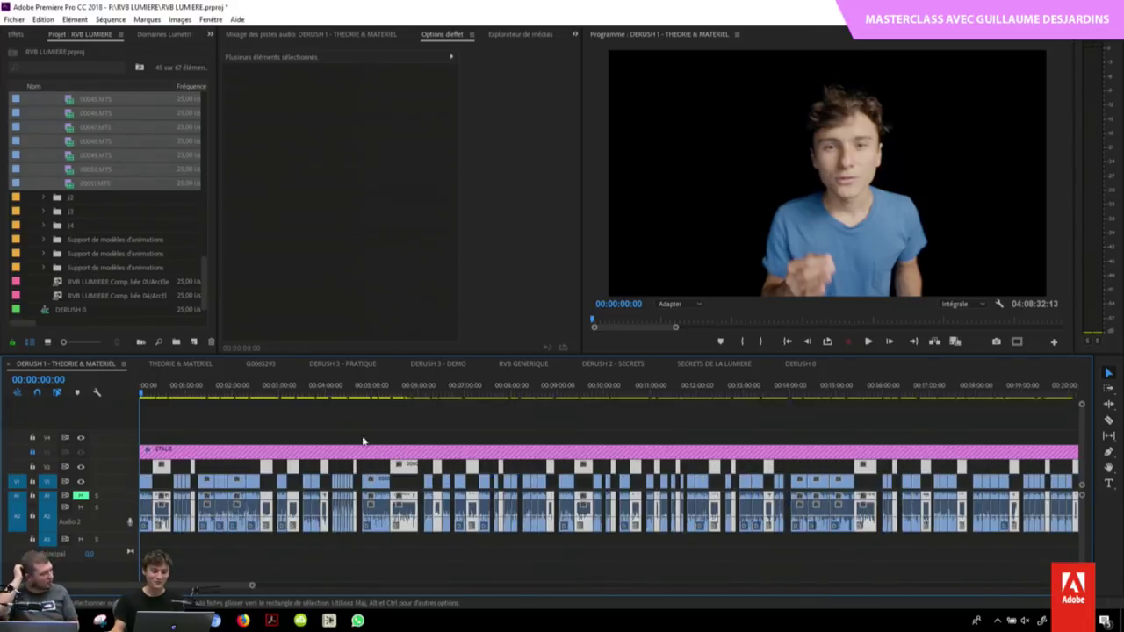
scroll(351, 443, down, 2)
scroll(344, 442, down, 2)
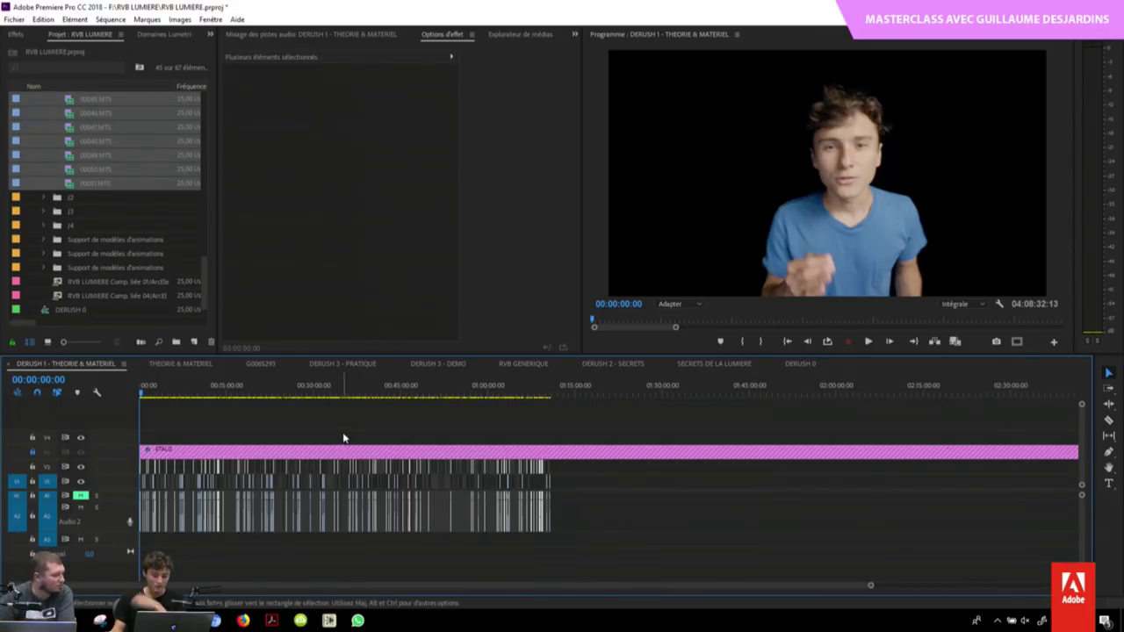
scroll(344, 430, up, 1)
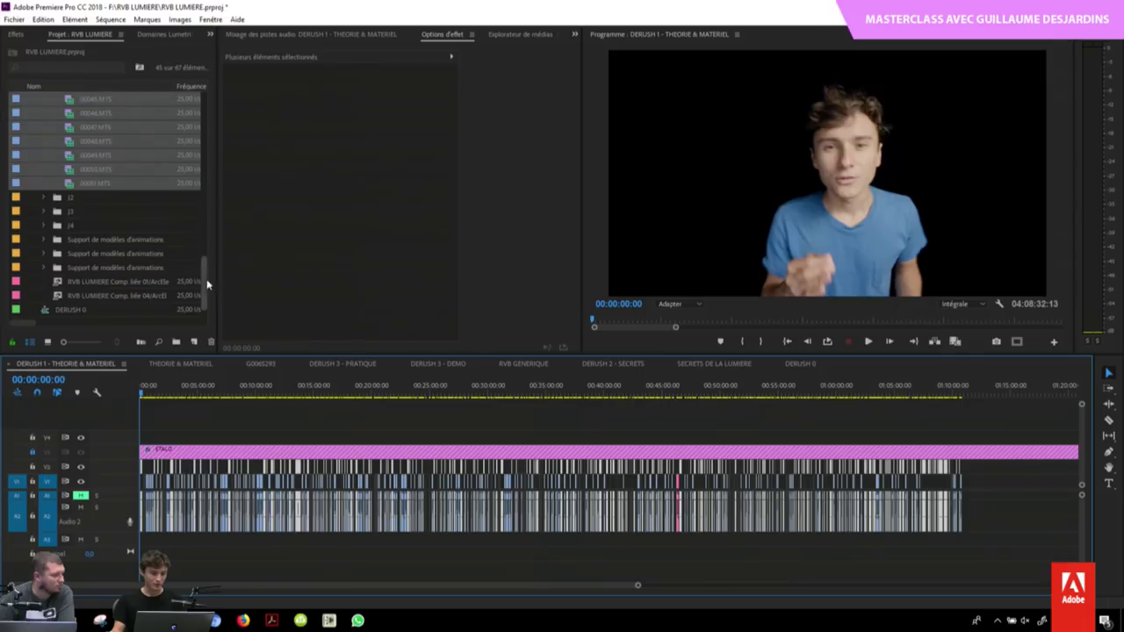
scroll(208, 284, down, 1)
click(48, 285)
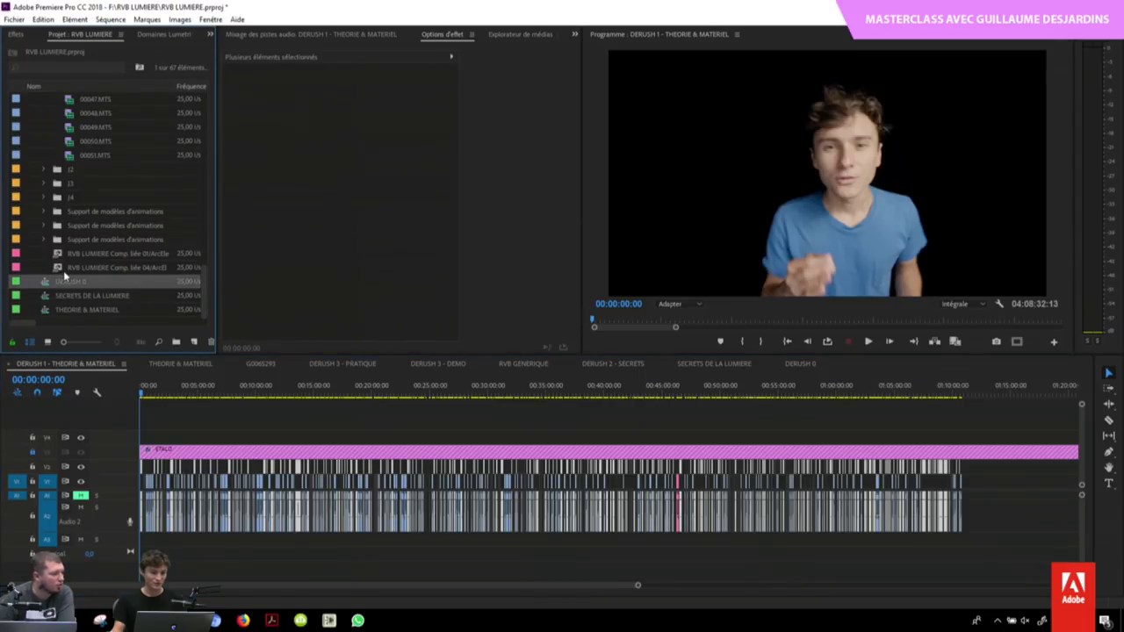
Step: Duplicate the DERUSH 0 sequence in the Project panel and rename the copy MONTAGE
key(ctrl+c)
key(ctrl+v)
click(71, 296)
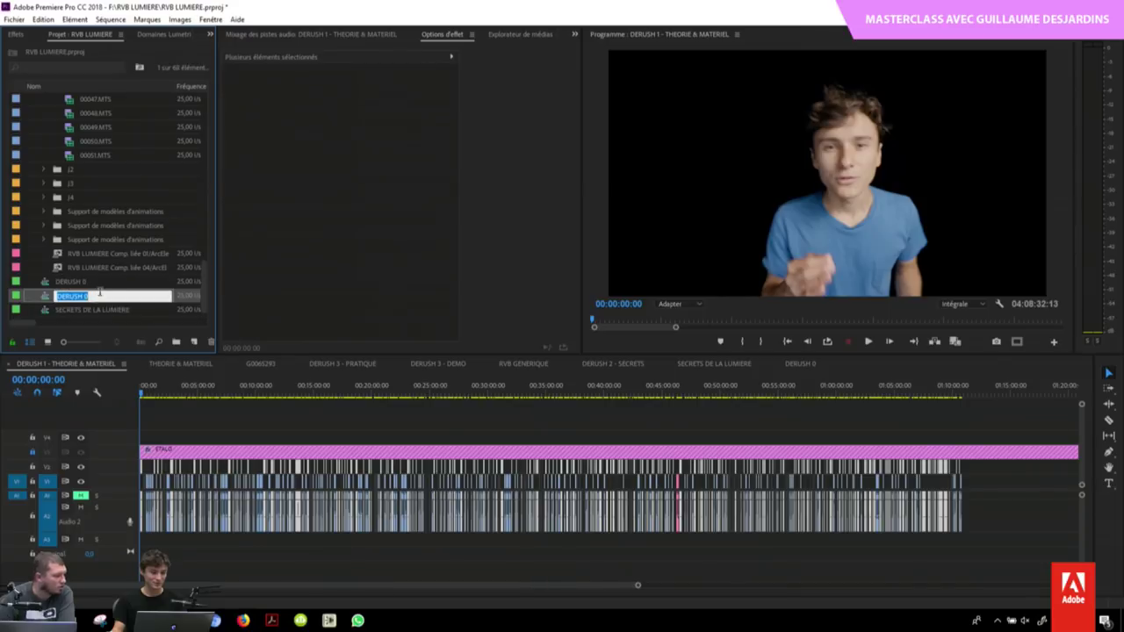
key(Tab)
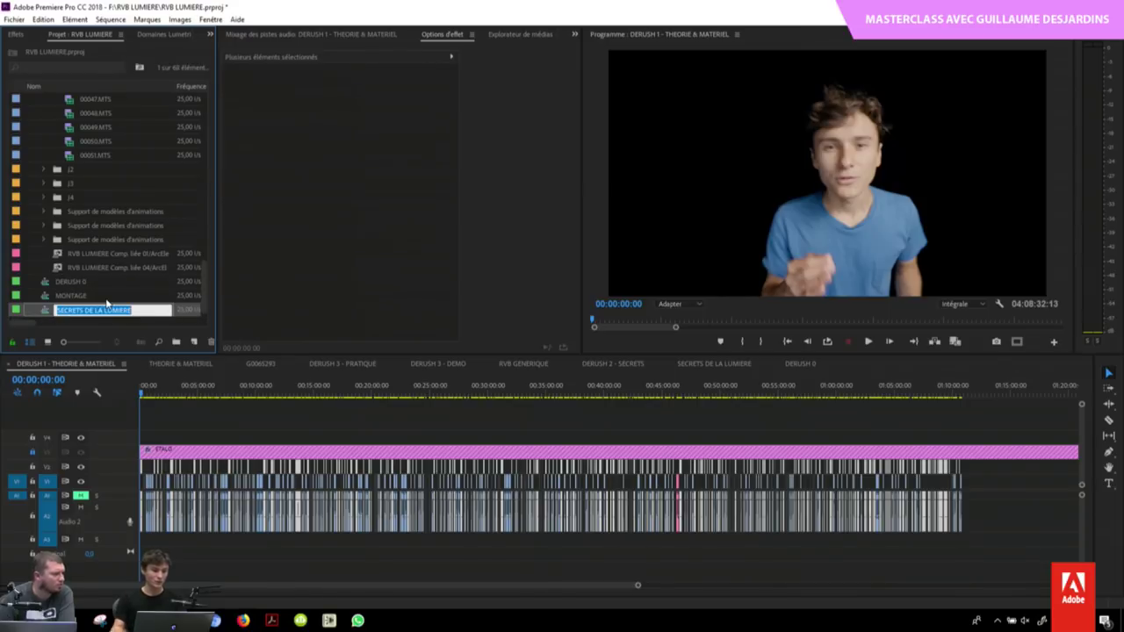
click(54, 463)
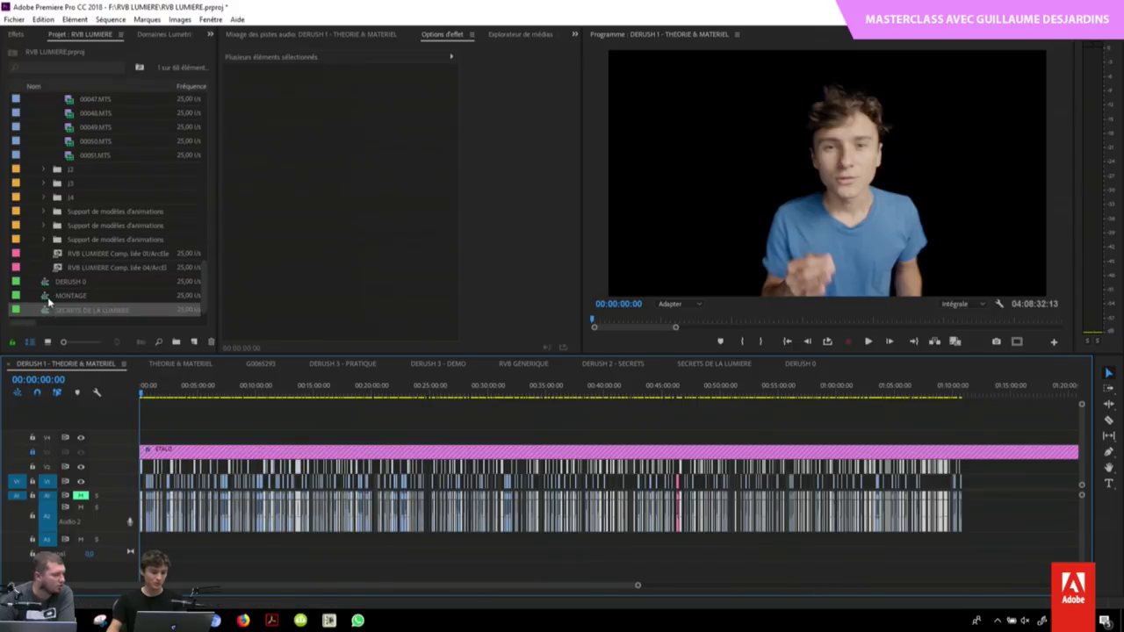
Step: Open MONTAGE, delete its duplicated takes, and paste in the DERUSH 1 clips
double_click(48, 299)
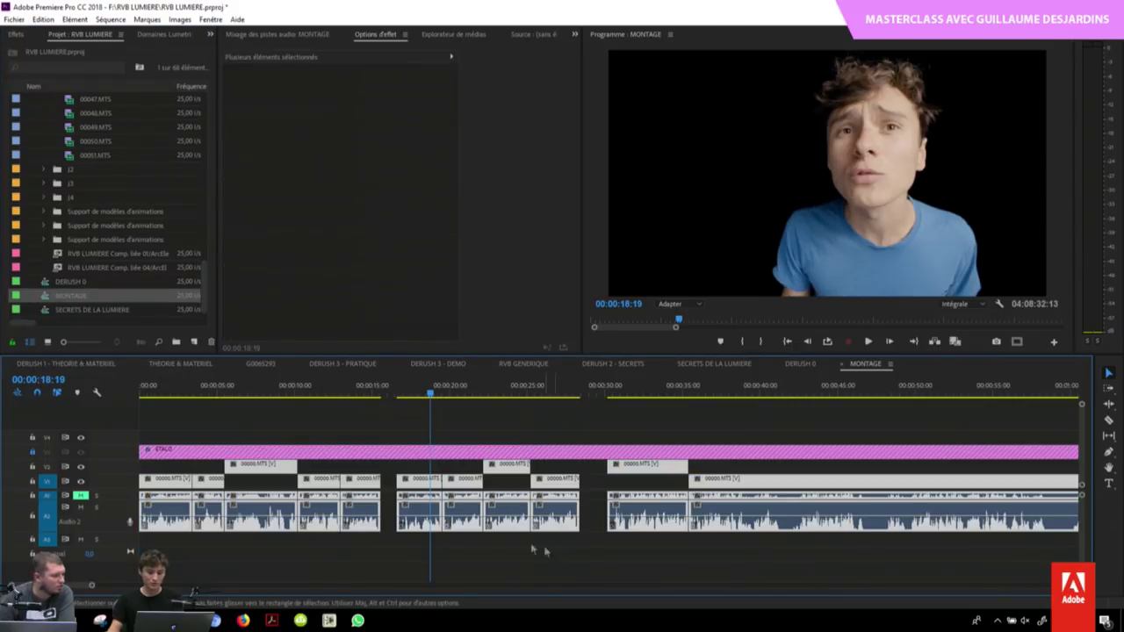
key(Delete)
key(Home)
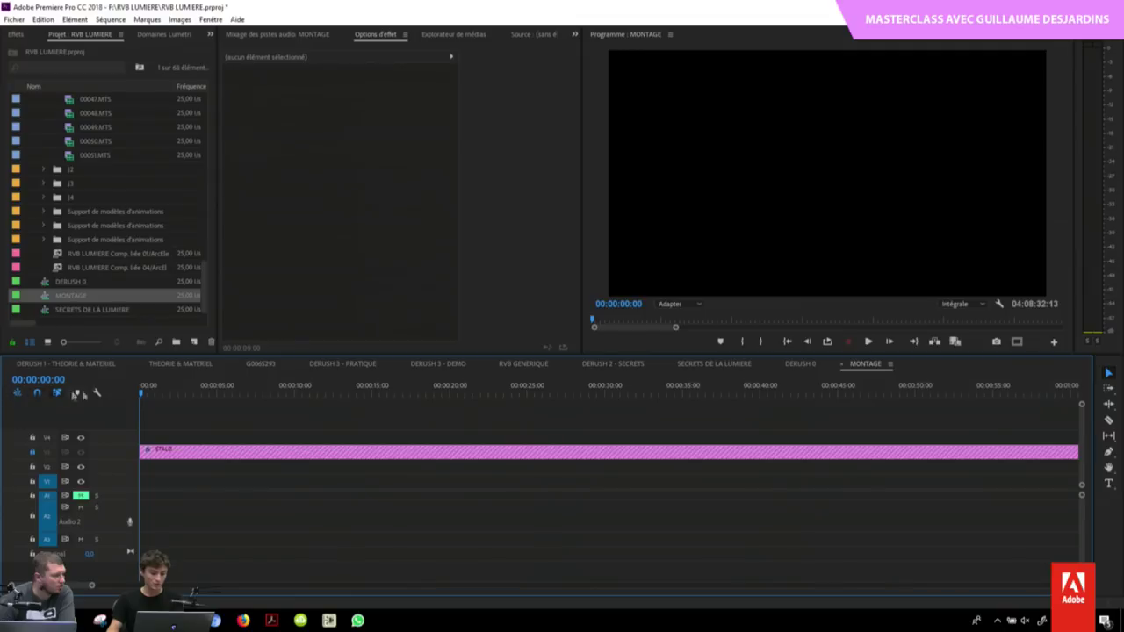
key(backslash)
key(ctrl+v)
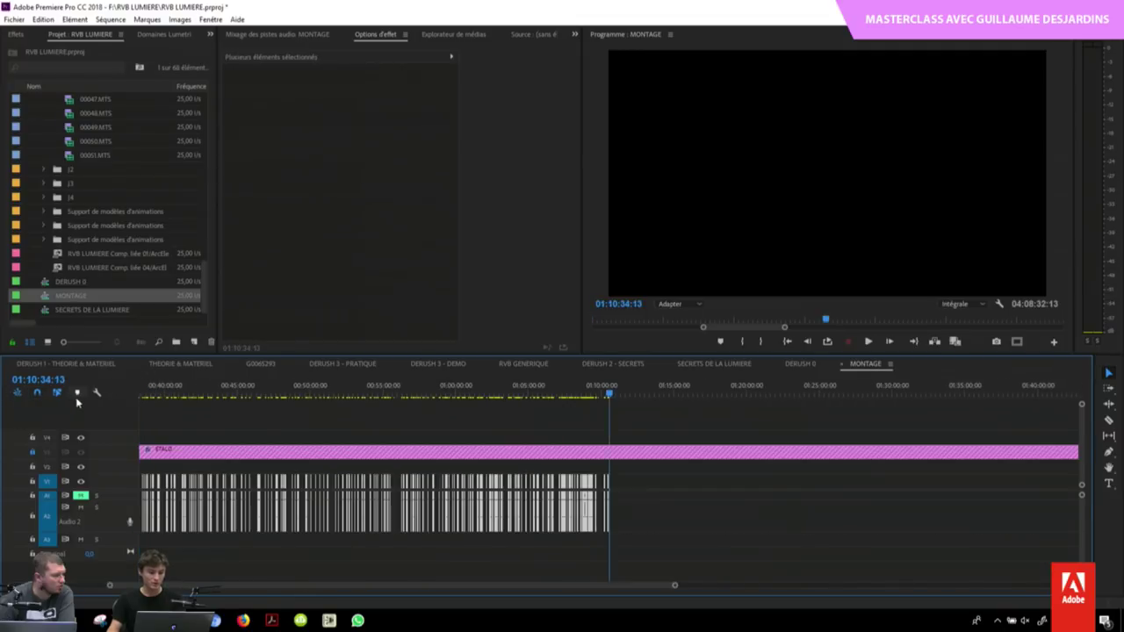
key(backslash)
Step: Select the ETALO adjustment clip and the pasted clips under it
click(142, 393)
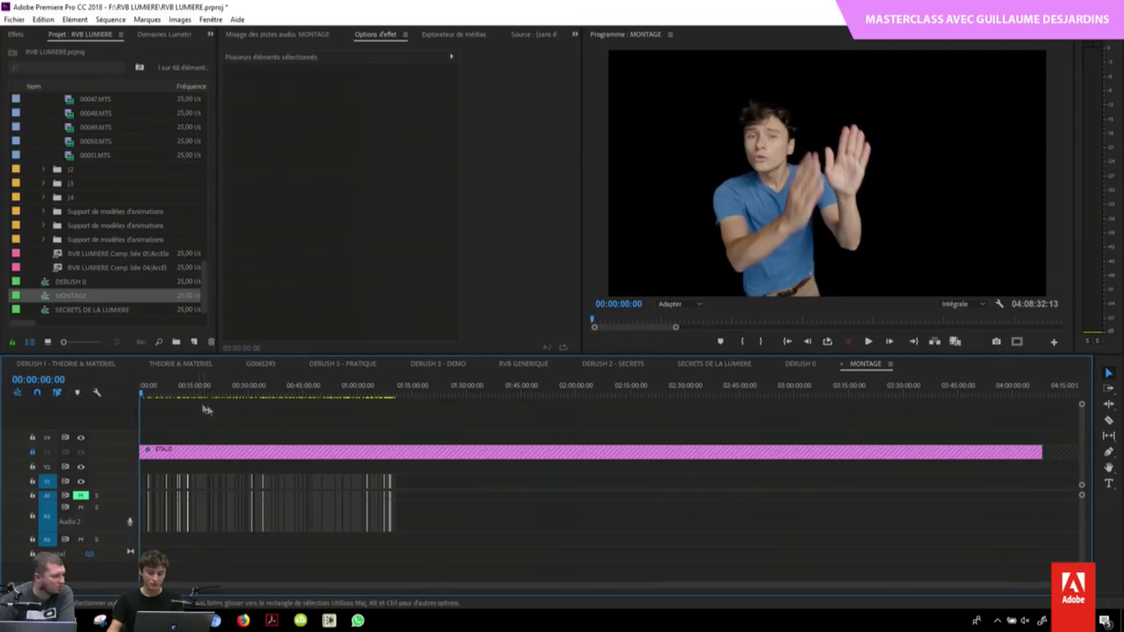
key(=)
key(=)
key(=)
click(287, 434)
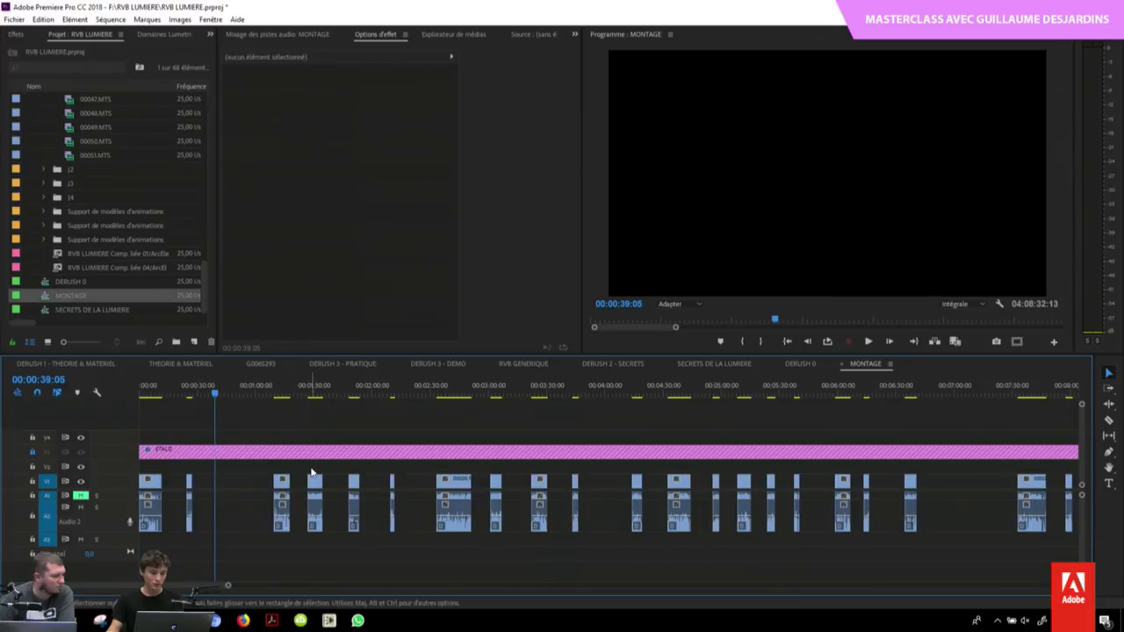
key(minus)
key(minus)
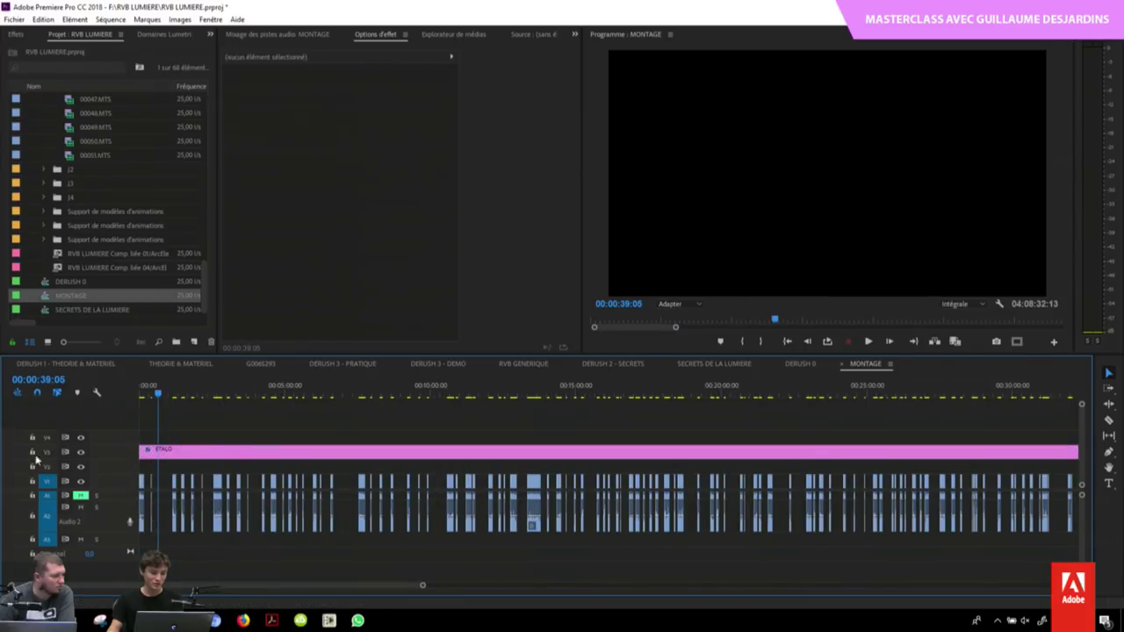
click(264, 452)
key(minus)
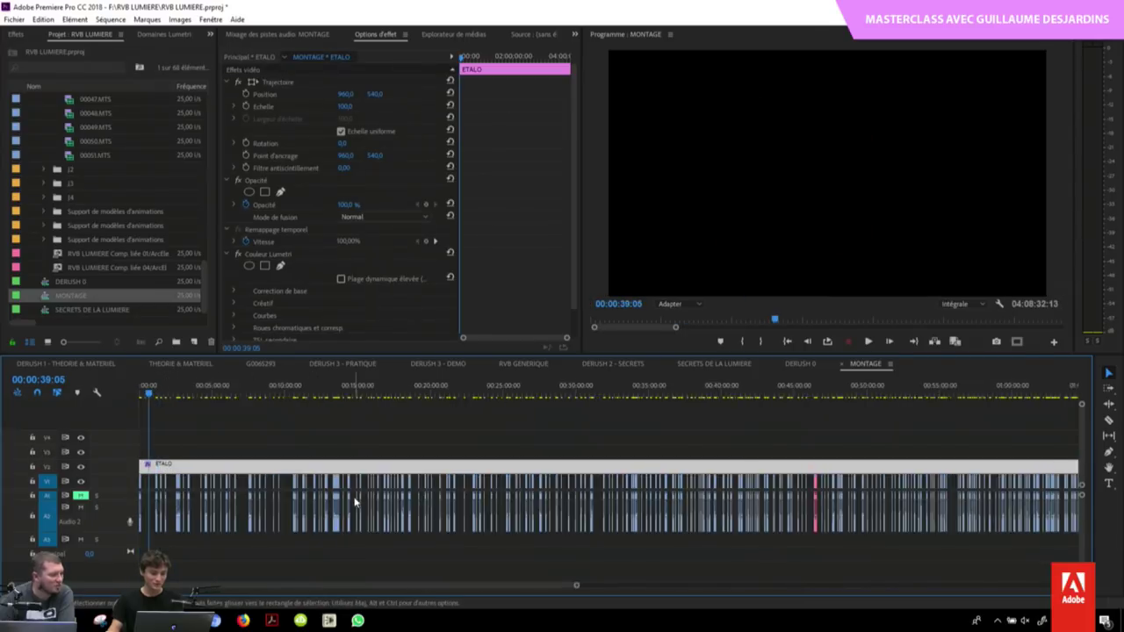
key(backslash)
drag(427, 501, 112, 481)
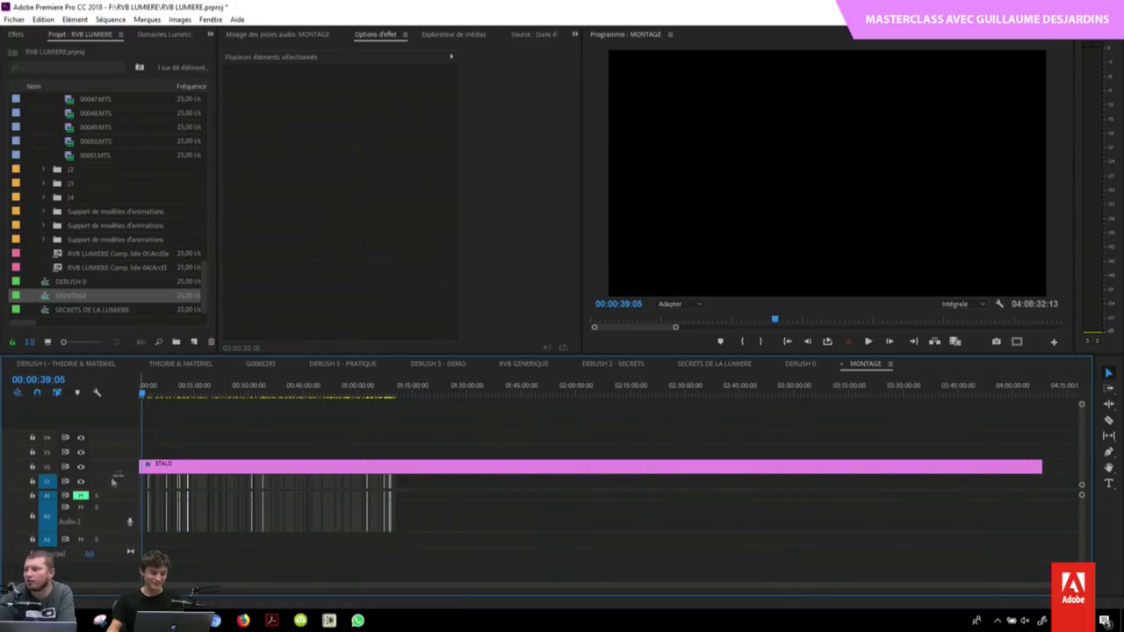
key(equal)
key(equal)
key(equal)
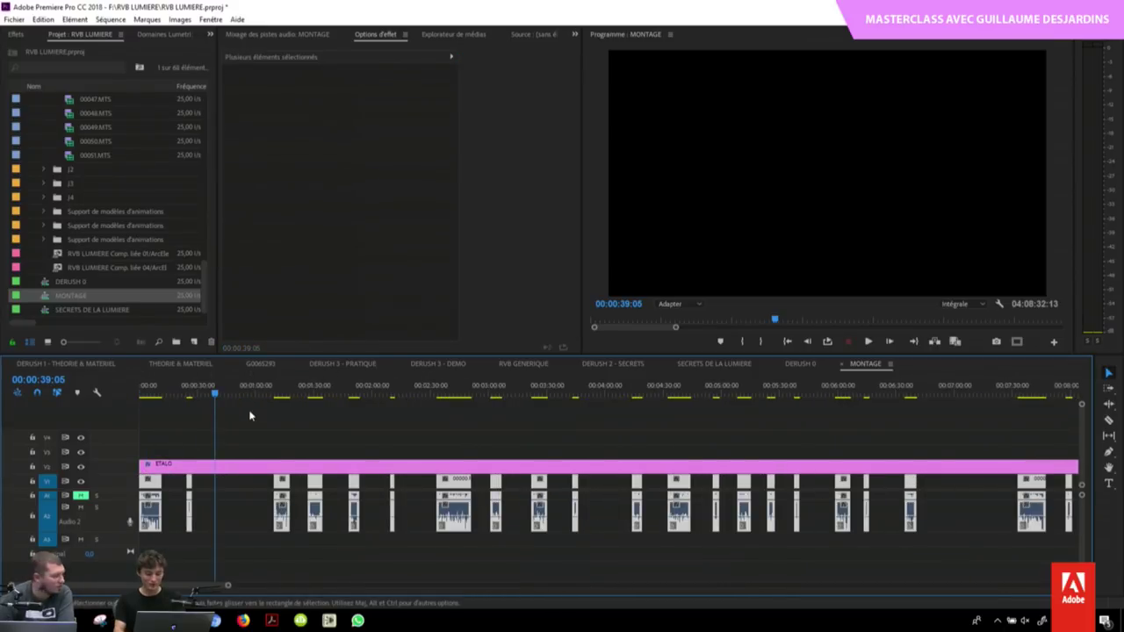
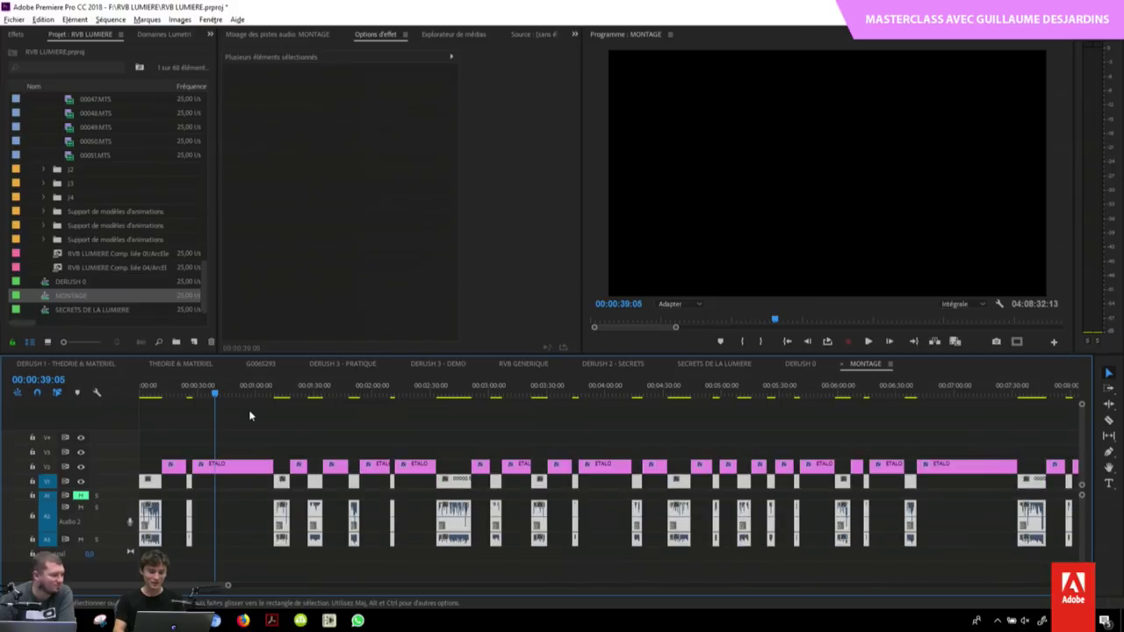
Step: Select every clip in MONTAGE and ripple-delete them with Supprimer et raccorder
key(backslash)
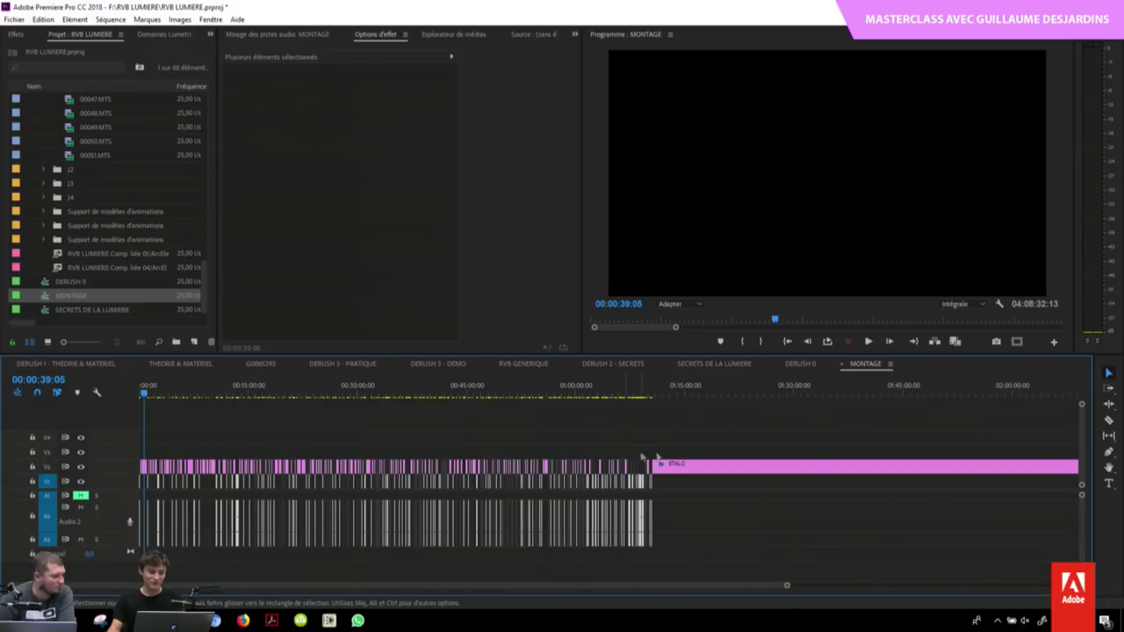
drag(700, 444, 144, 475)
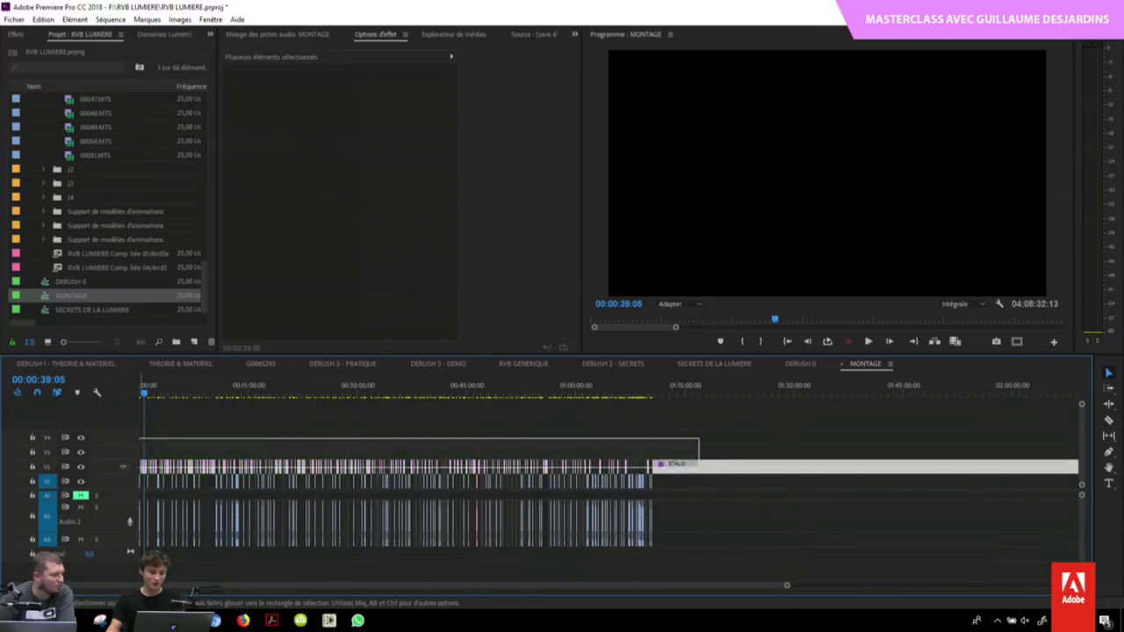
right_click(189, 467)
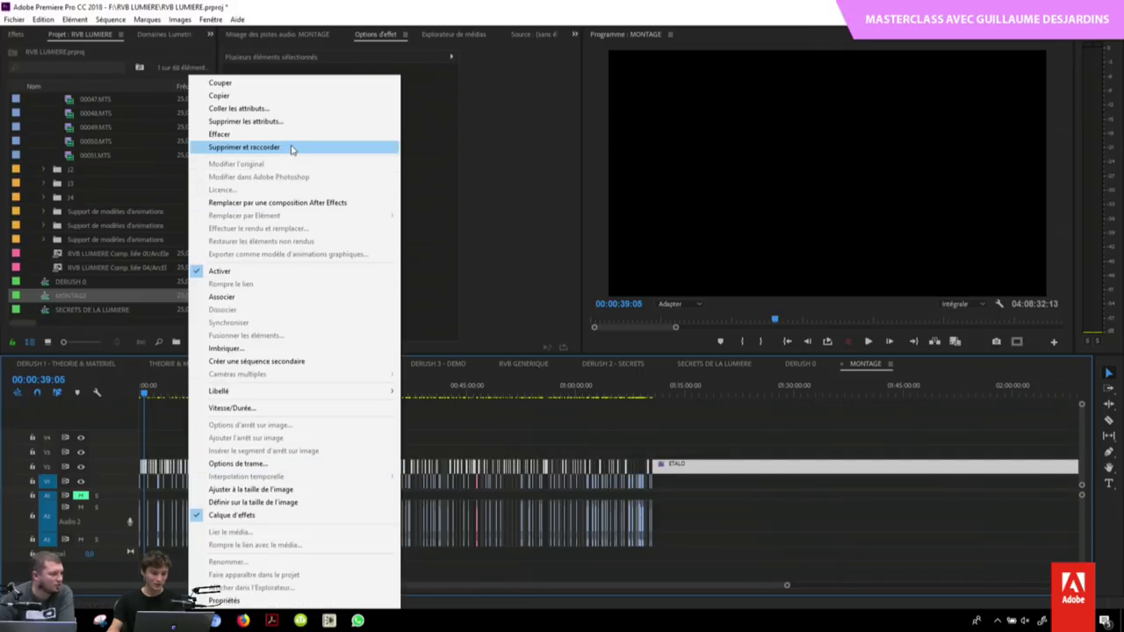
click(243, 147)
Step: Undo and redo the edits to bring the clips back beneath the pink adjustment layer
key(backslash)
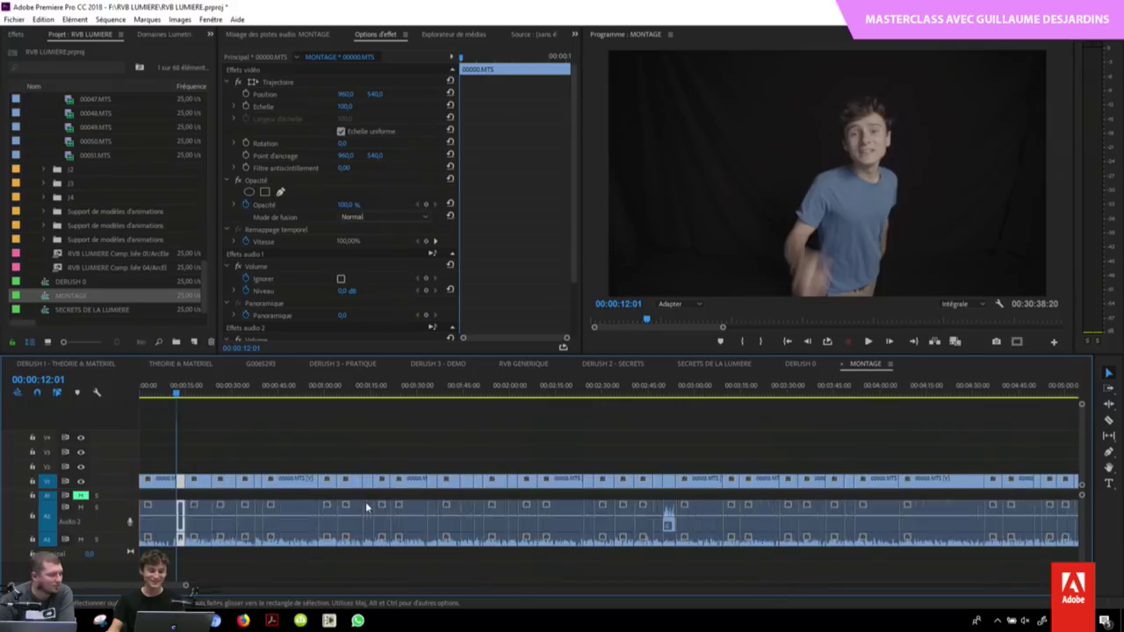
key(ctrl+z)
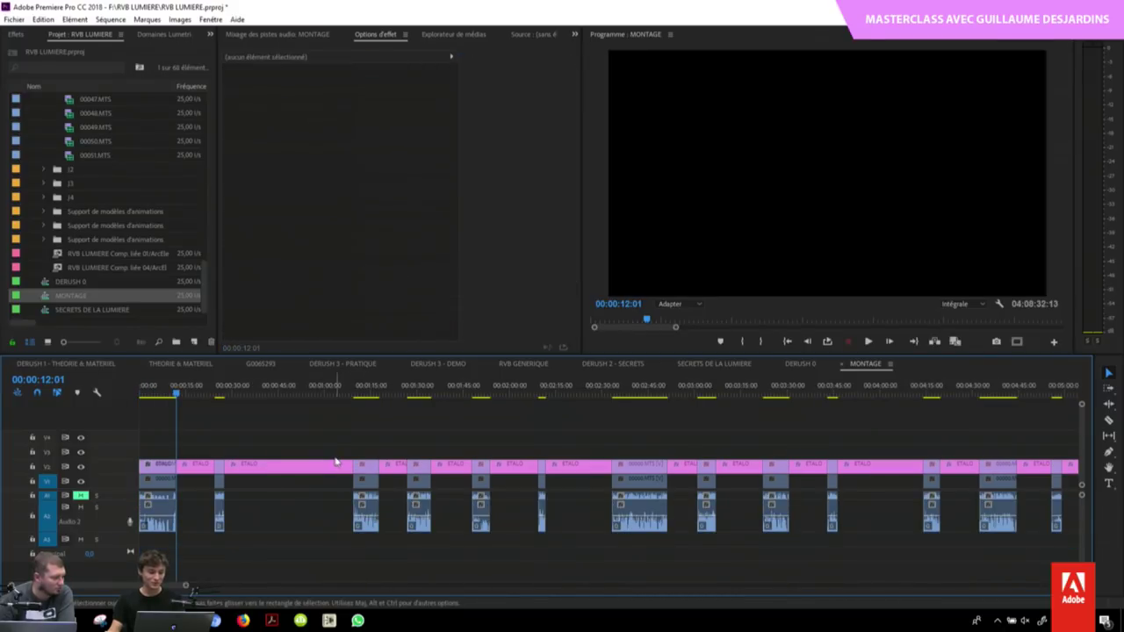
key(ctrl+z)
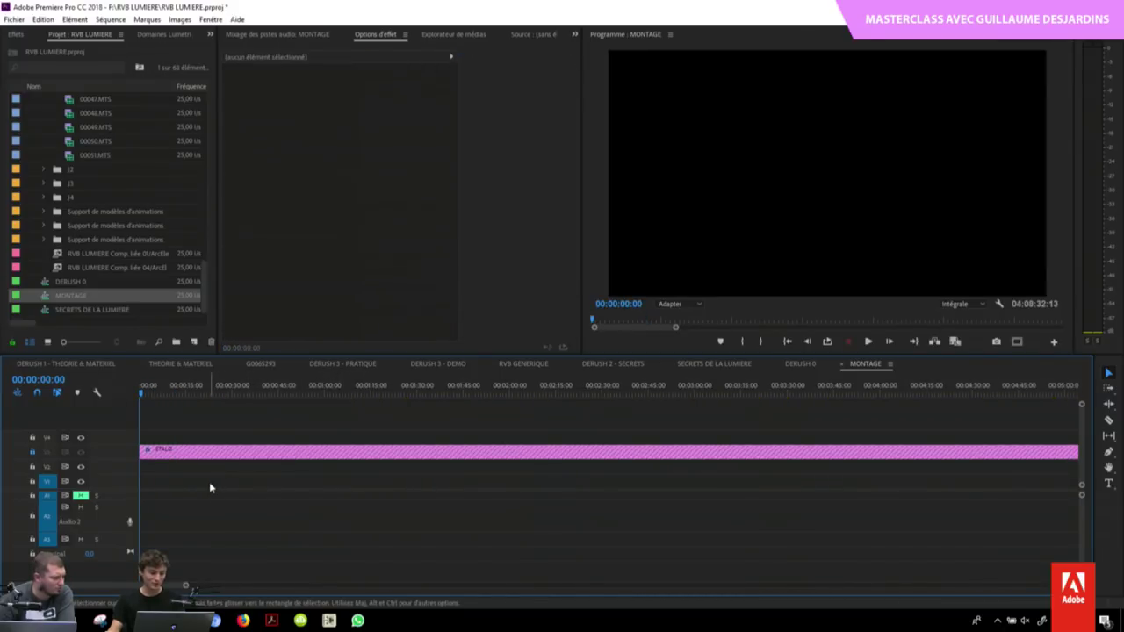
key(ctrl+shift+z)
key(ctrl+shift+z)
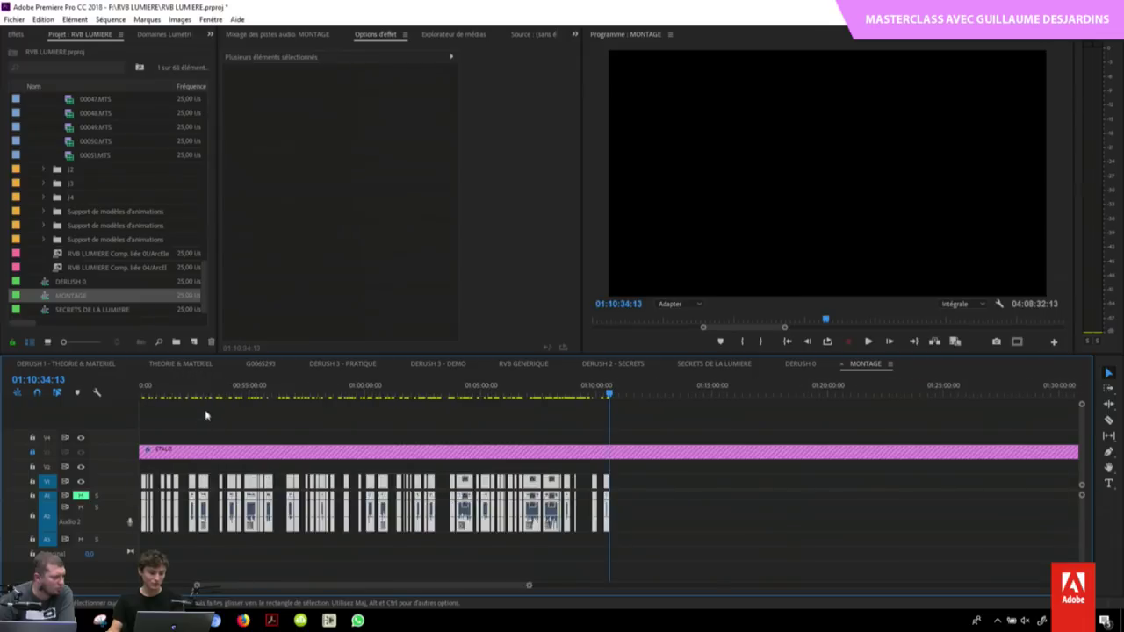
key(ctrl+shift+z)
key(ctrl+shift+z)
click(120, 23)
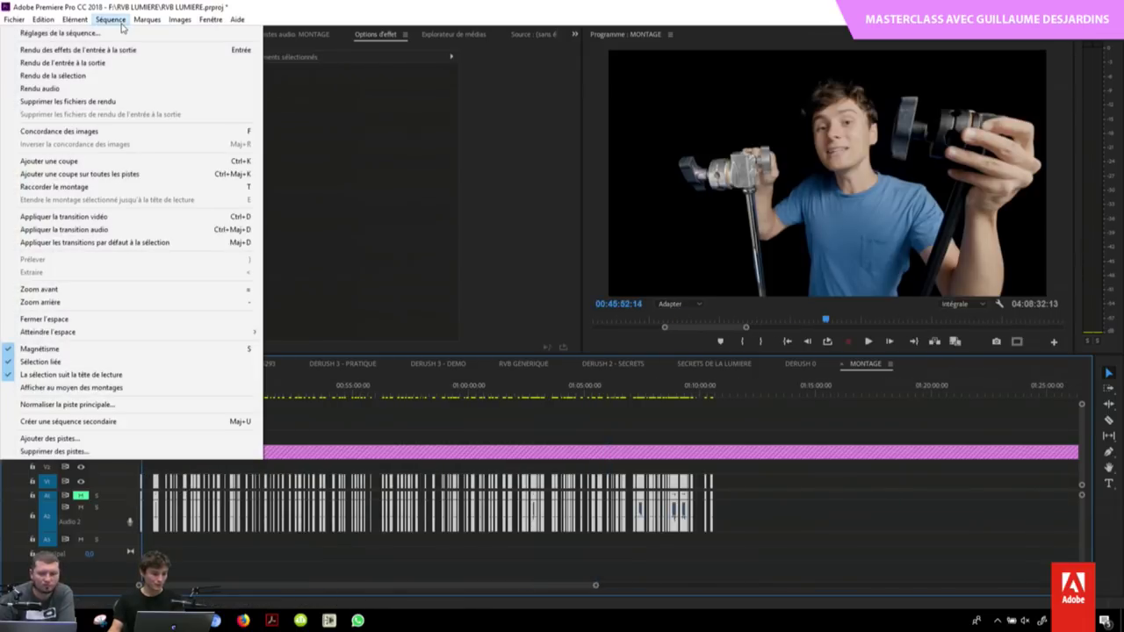
Step: Close the gaps in MONTAGE with Fermer l'espace, then fit the sequence from its start
click(100, 320)
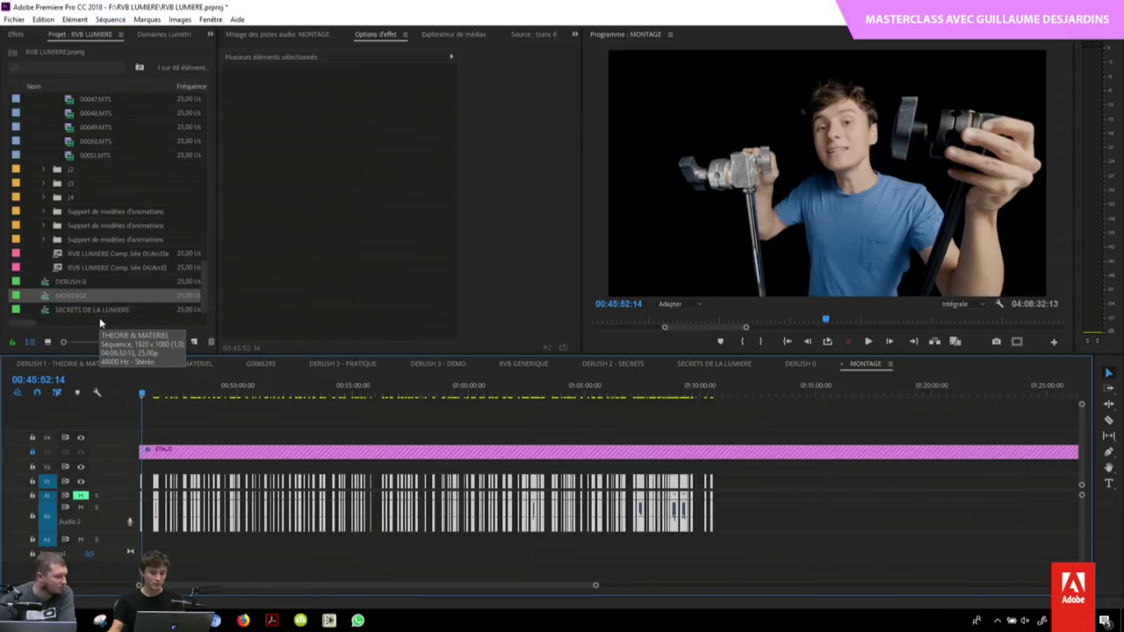
scroll(186, 419, up, 5)
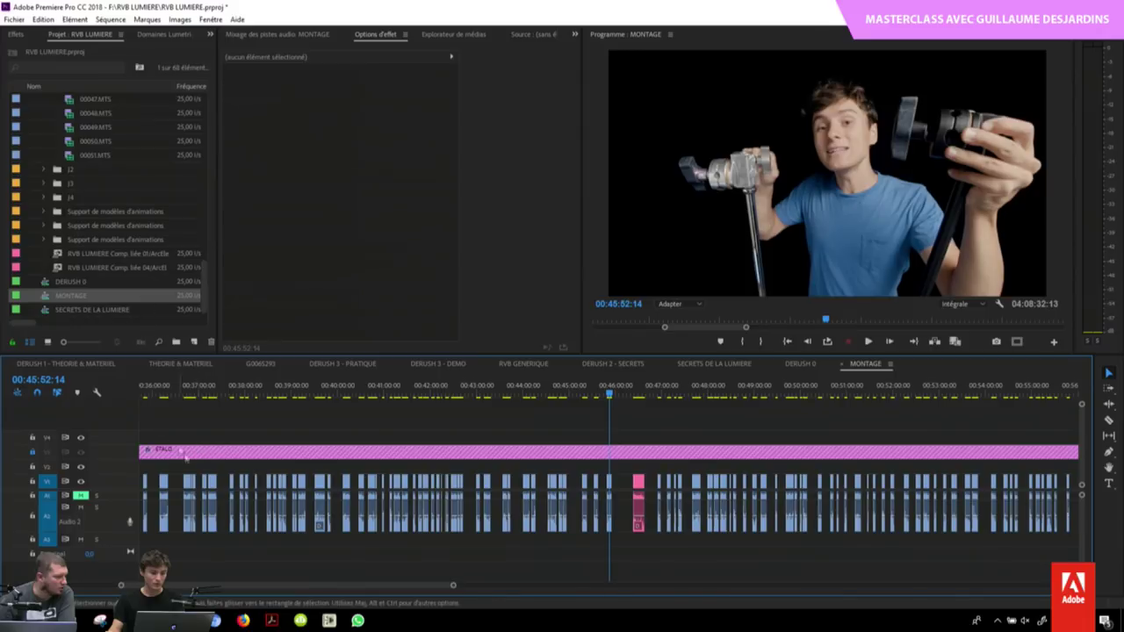
scroll(182, 383, up, 5)
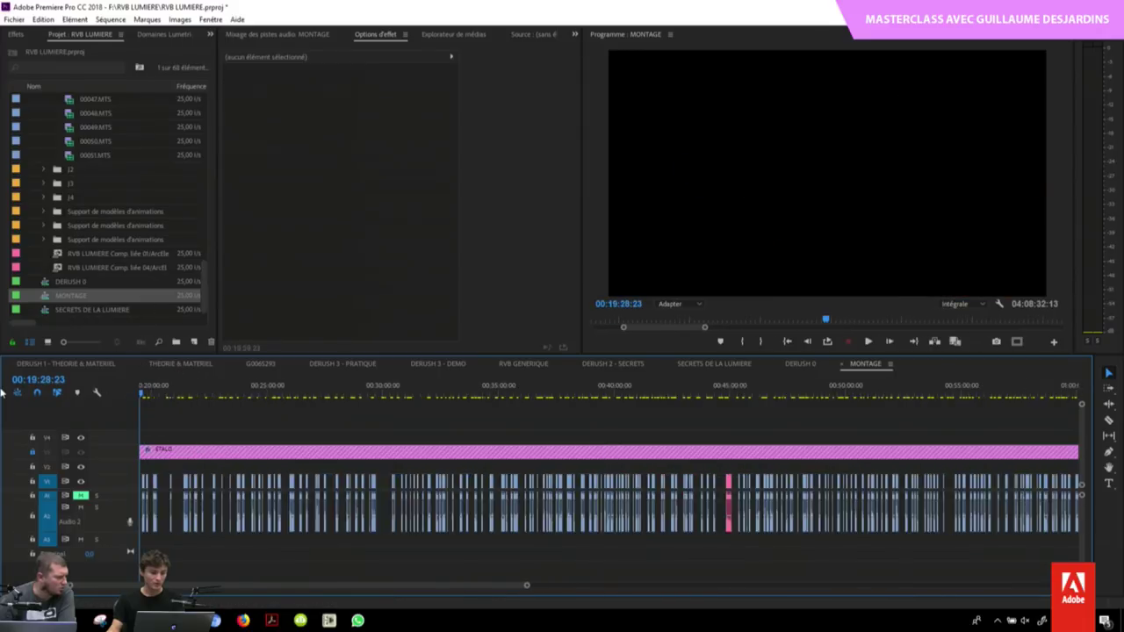
click(215, 524)
key(Home)
key(equal)
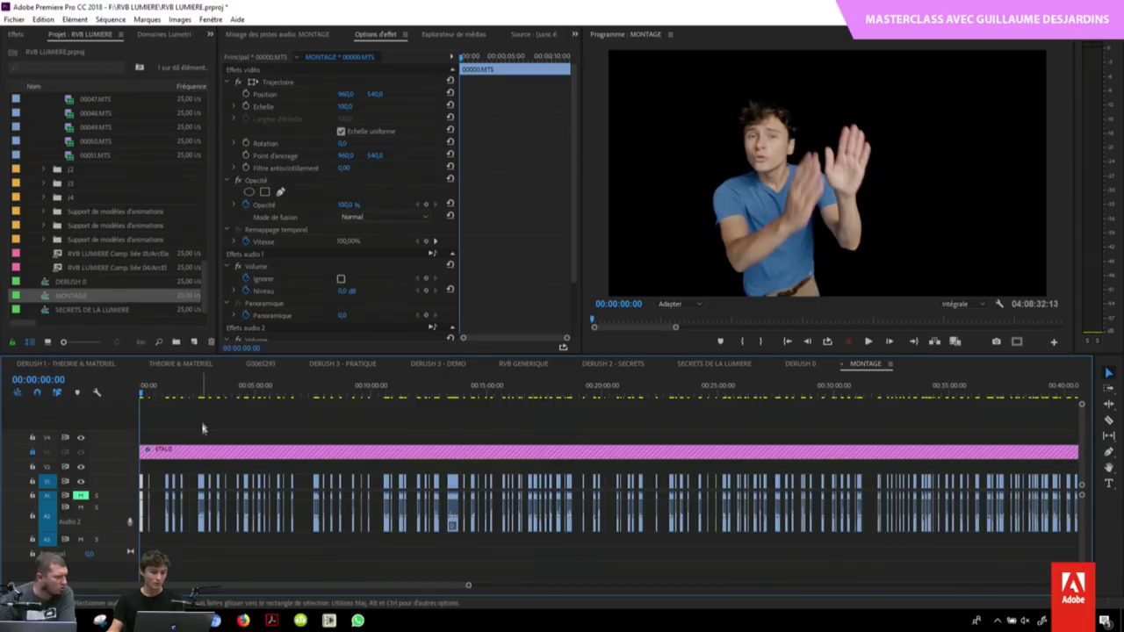
click(124, 91)
click(110, 19)
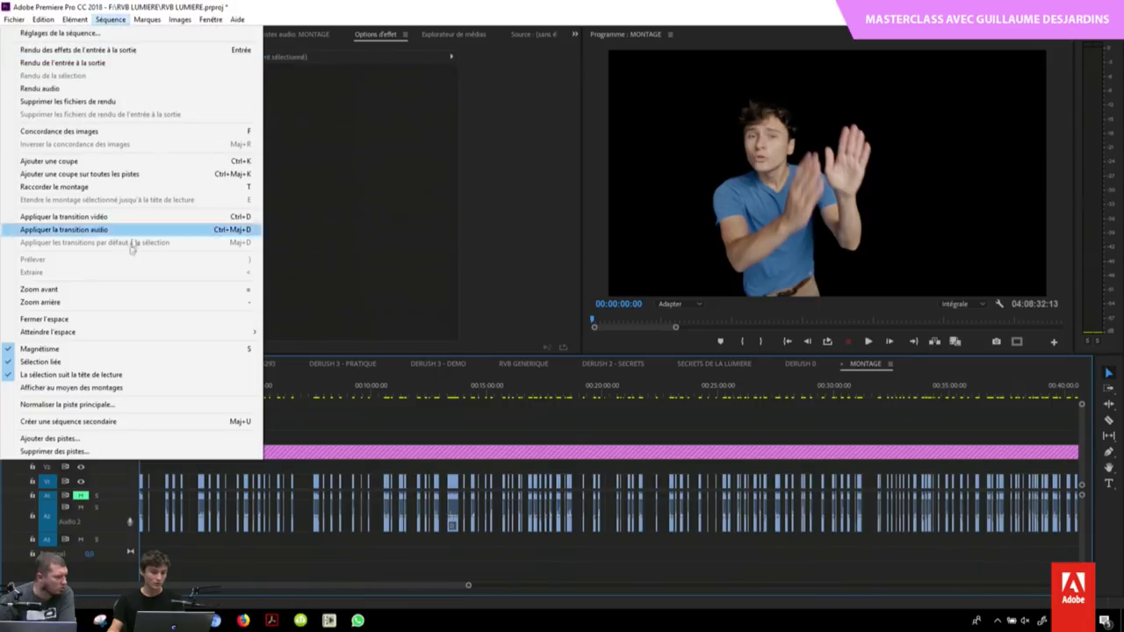
click(100, 322)
Step: Unlock V3, delete the pink ETALO adjustment layer, and close the remaining gaps
click(32, 451)
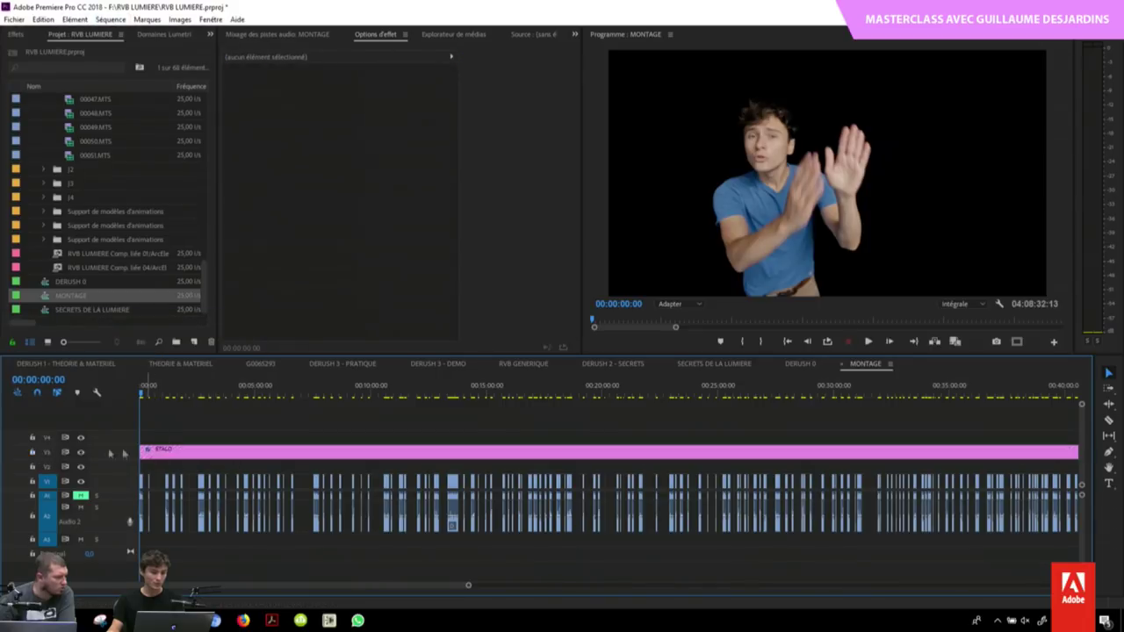
click(158, 451)
key(Delete)
click(106, 19)
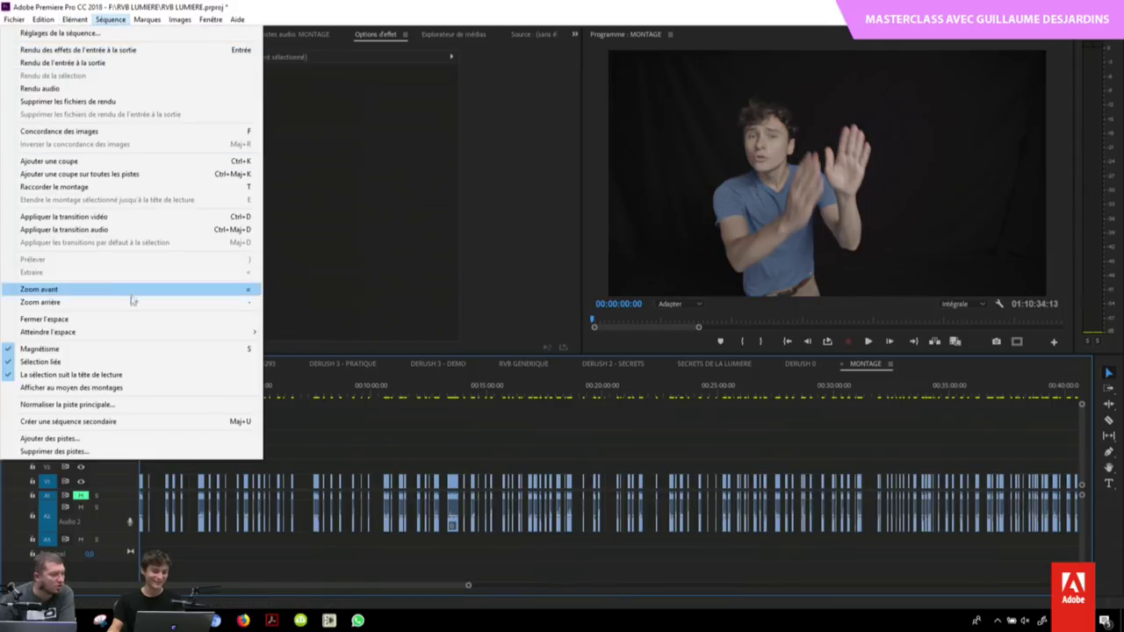
click(97, 321)
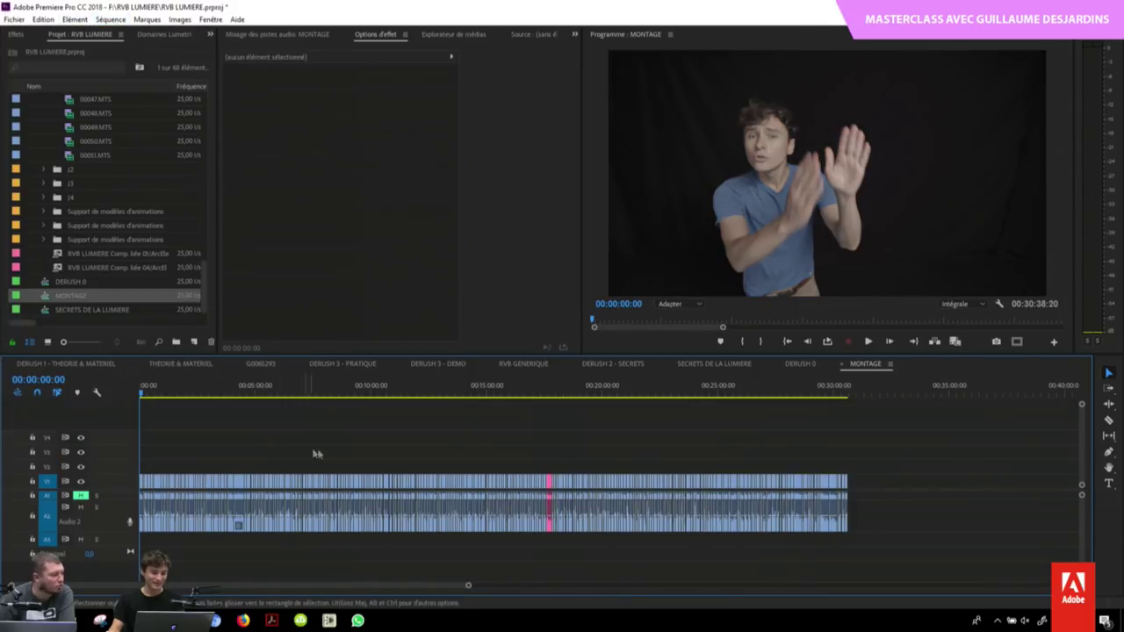
Step: Zoom to the whole 30:38 sequence and marquee-select all its clips
key(equal)
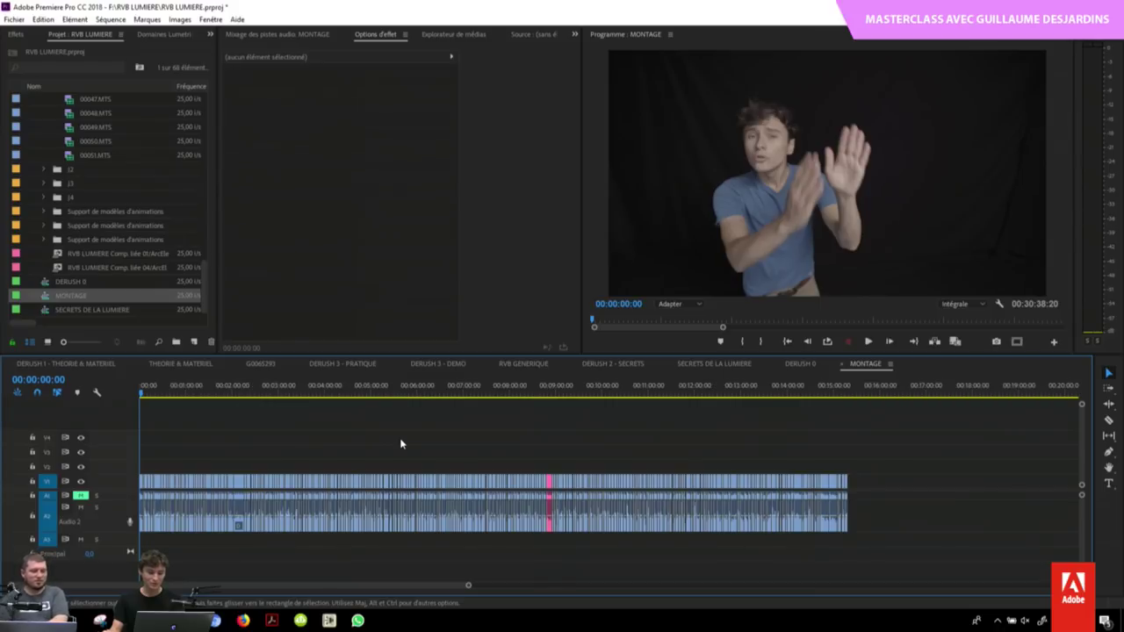
key(equal)
key(equal)
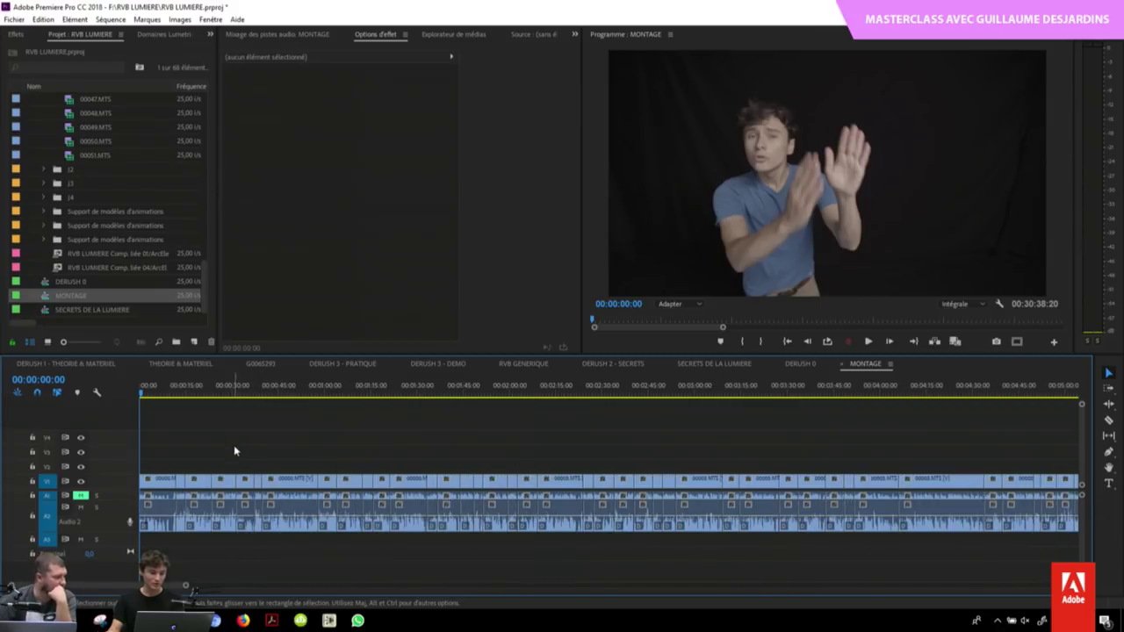
key(minus)
key(minus)
key(minus)
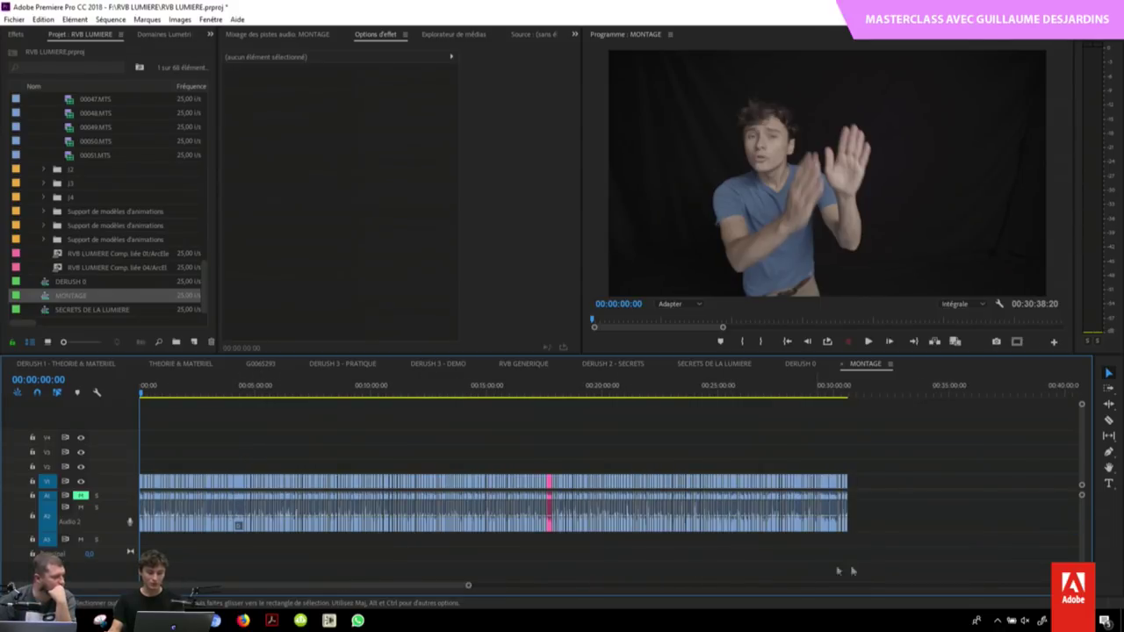
drag(943, 554, 148, 510)
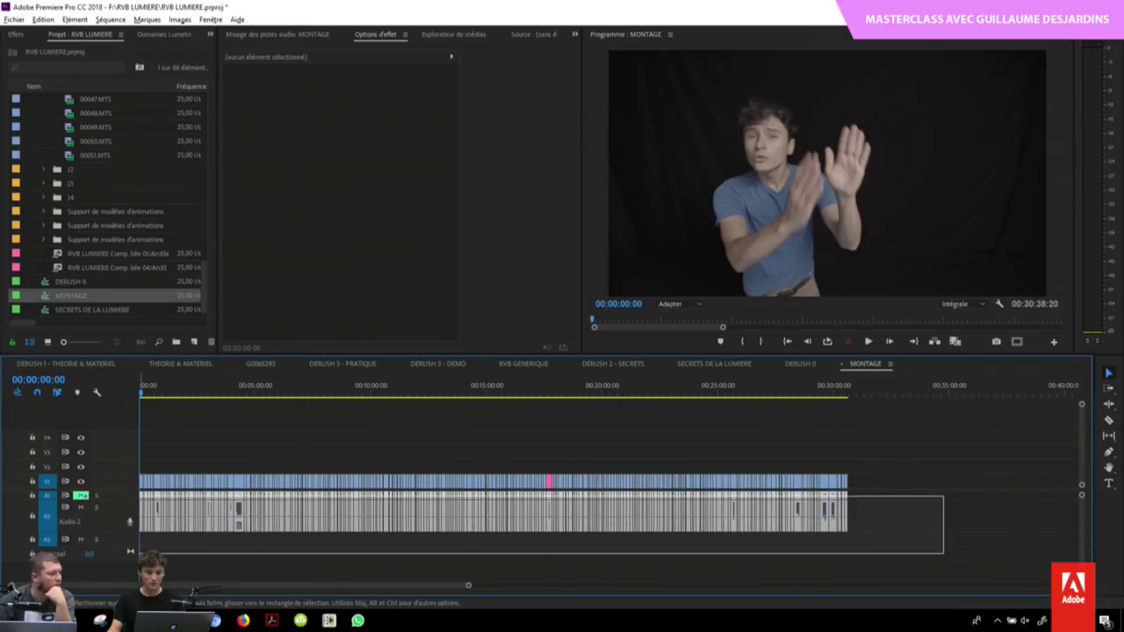
Step: Review the early cuts at 00:00:14:22 and 00:00:23:09, stepping frame by frame
drag(147, 509, 158, 480)
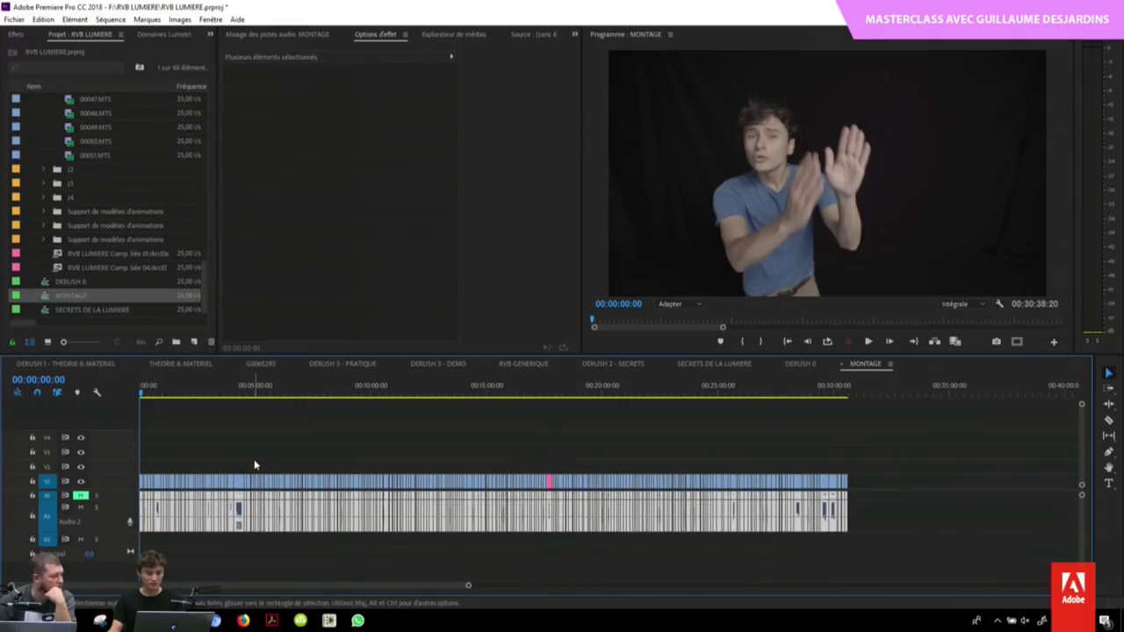
key(ctrl+z)
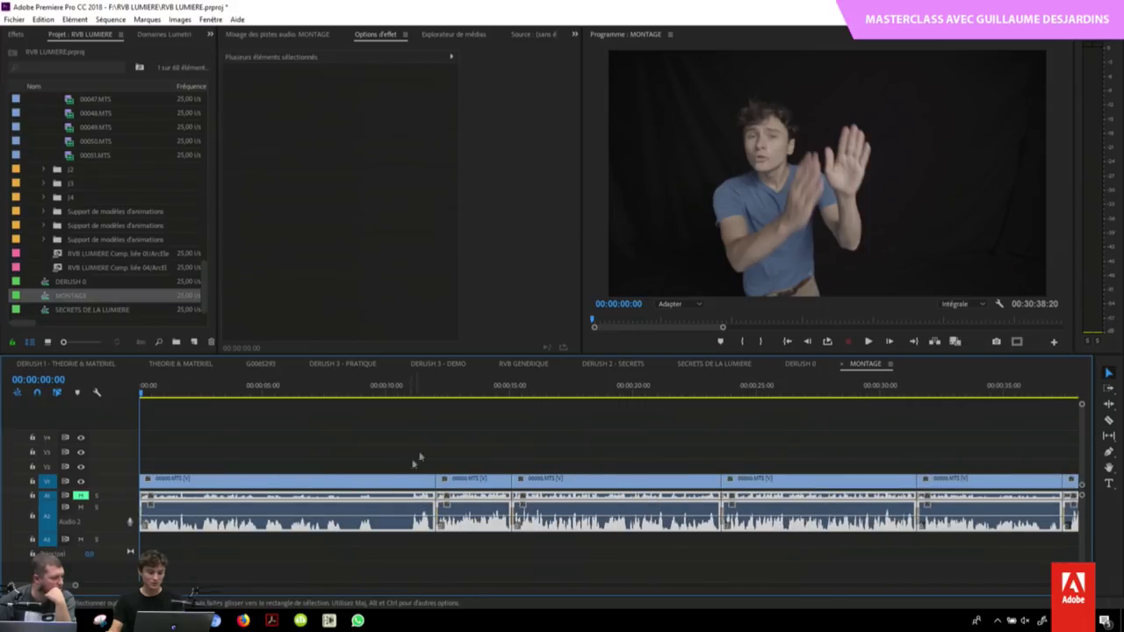
click(430, 383)
key(=)
key(=)
key(=)
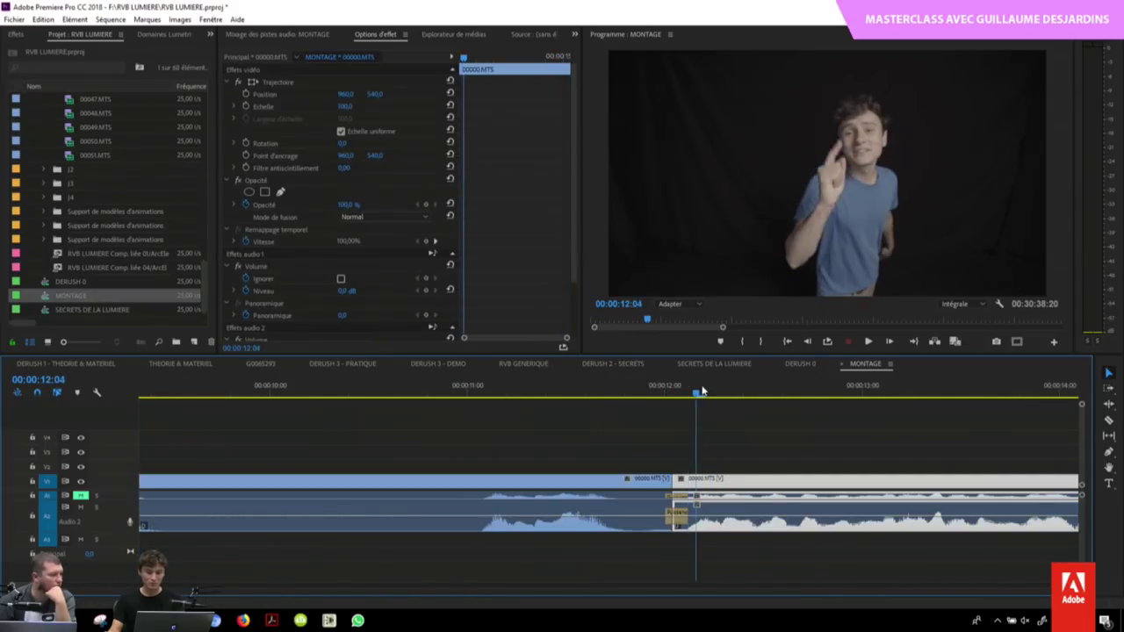
key(minus)
key(minus)
click(505, 391)
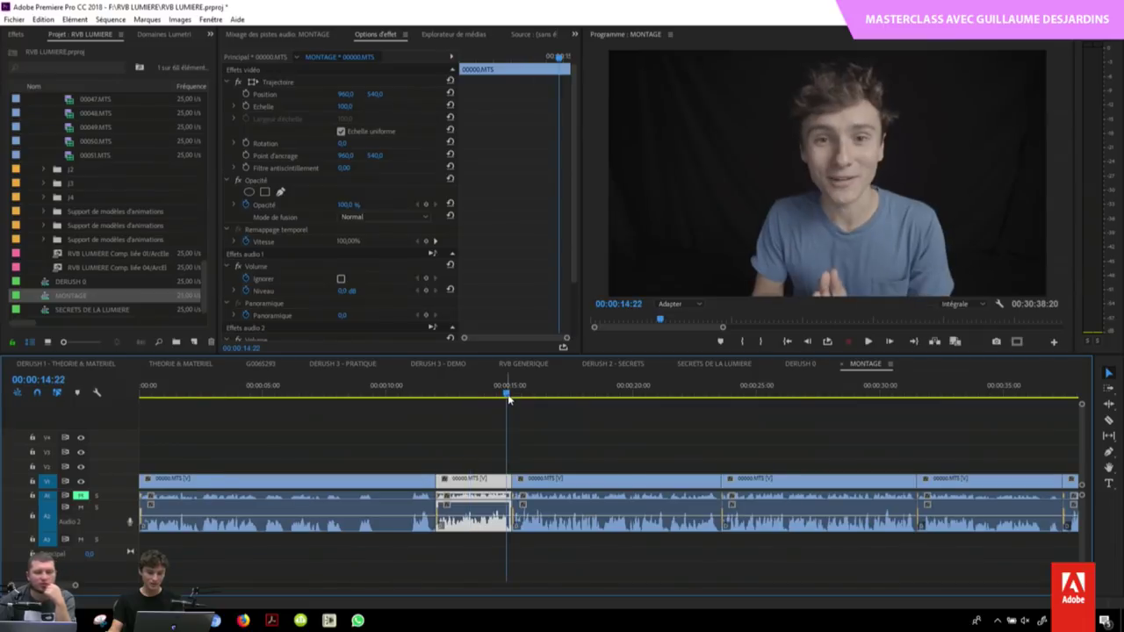
key(equal)
key(equal)
drag(604, 393, 632, 397)
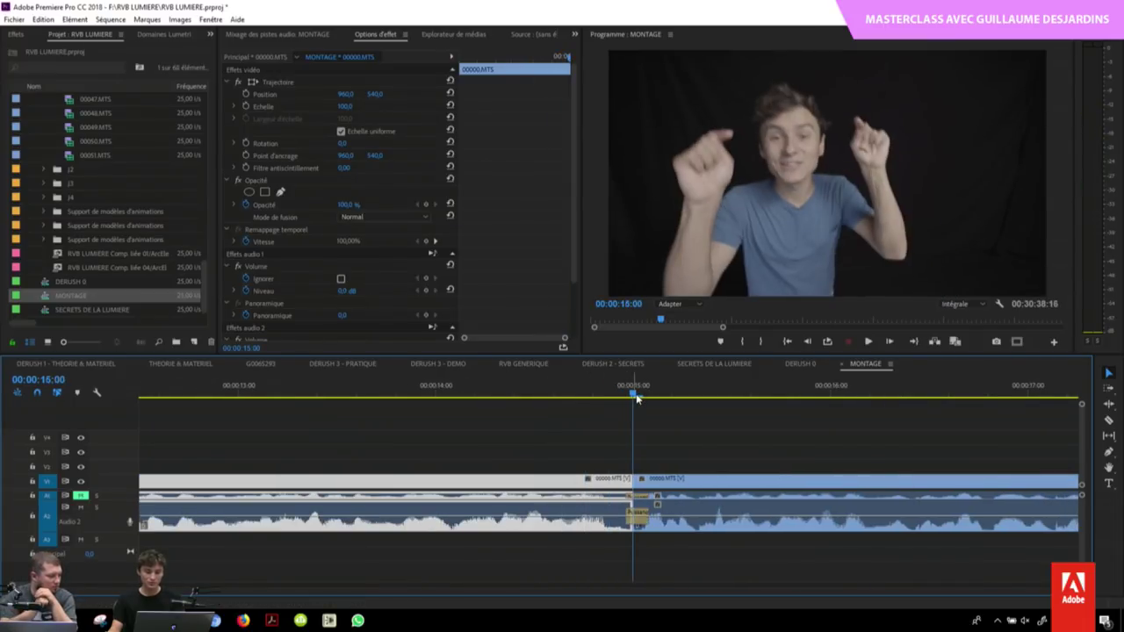
key(minus)
drag(632, 397, 1036, 397)
key(equal)
key(Left)
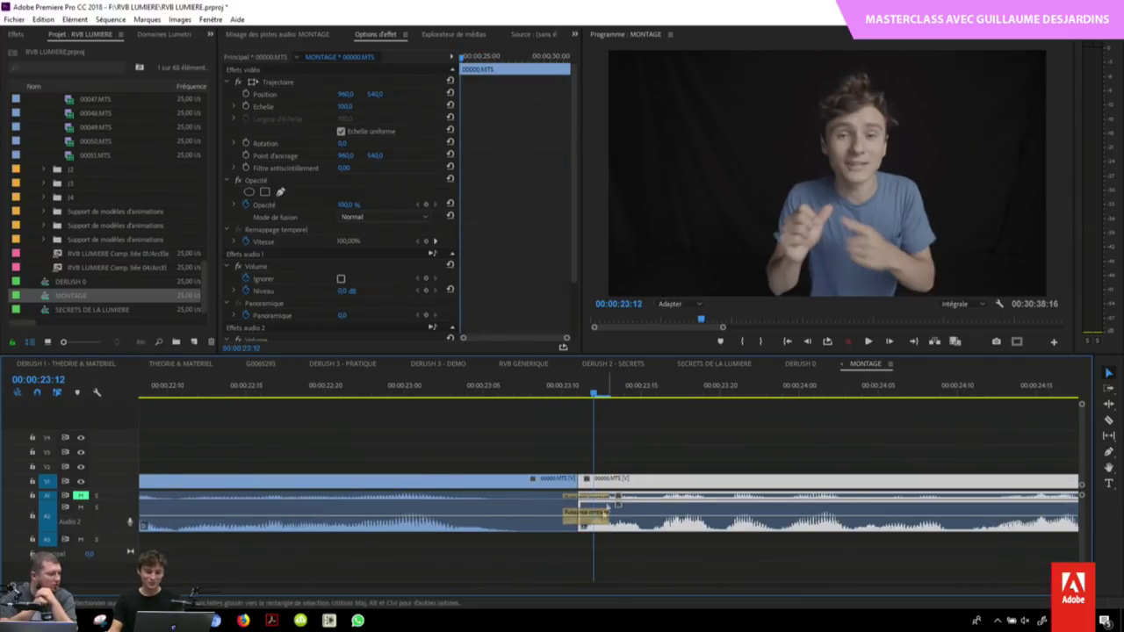
click(563, 395)
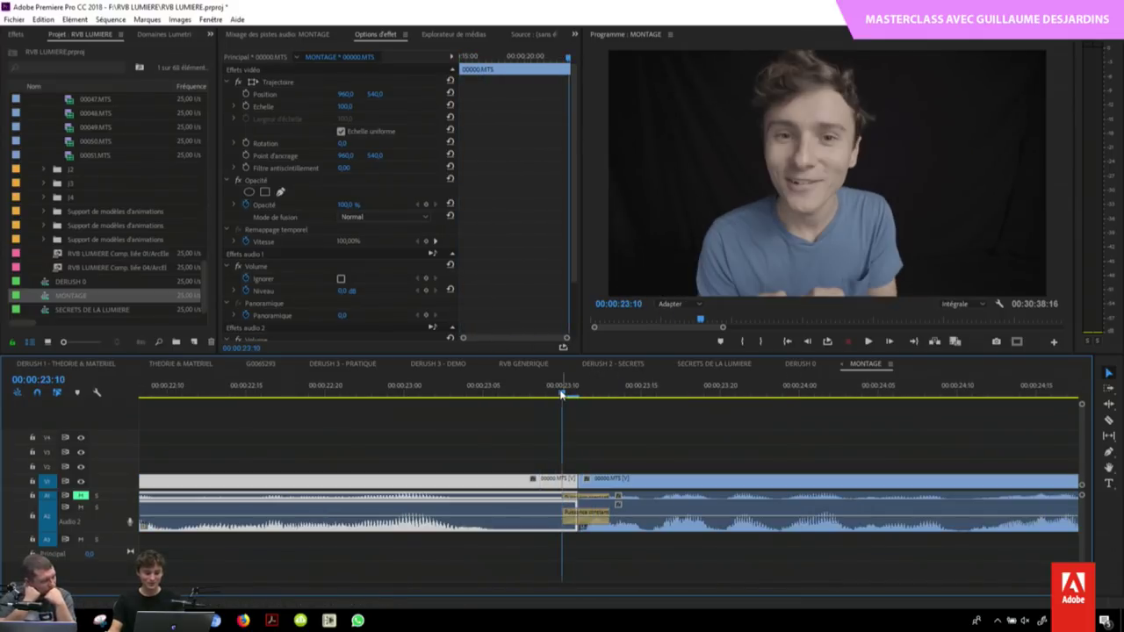
key(Right)
key(Left)
key(Left)
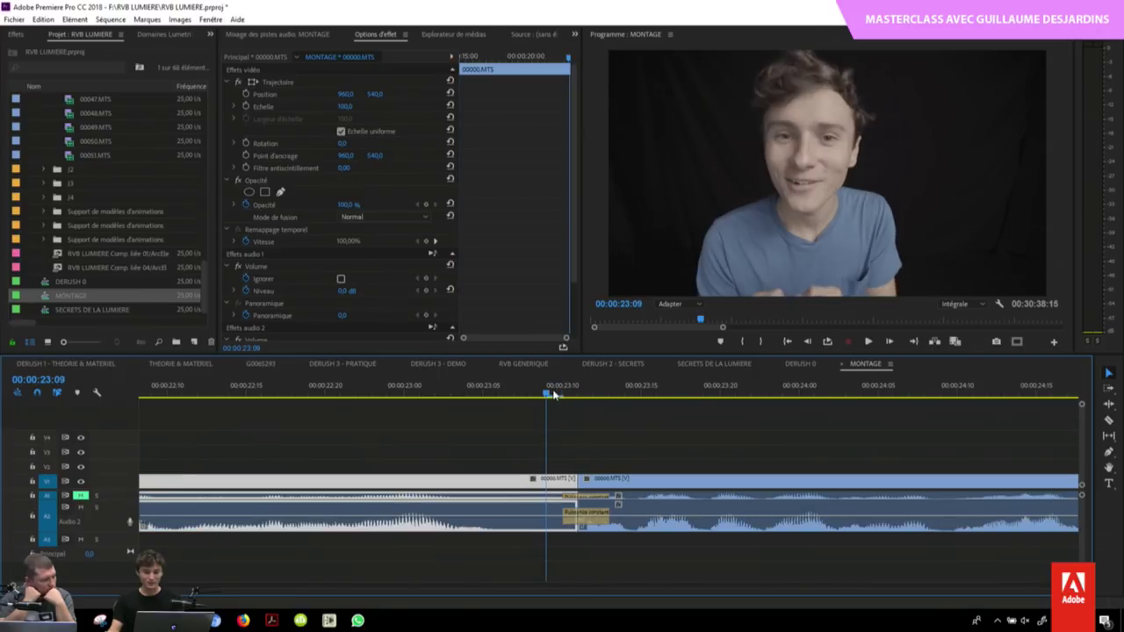
key(minus)
key(minus)
key(minus)
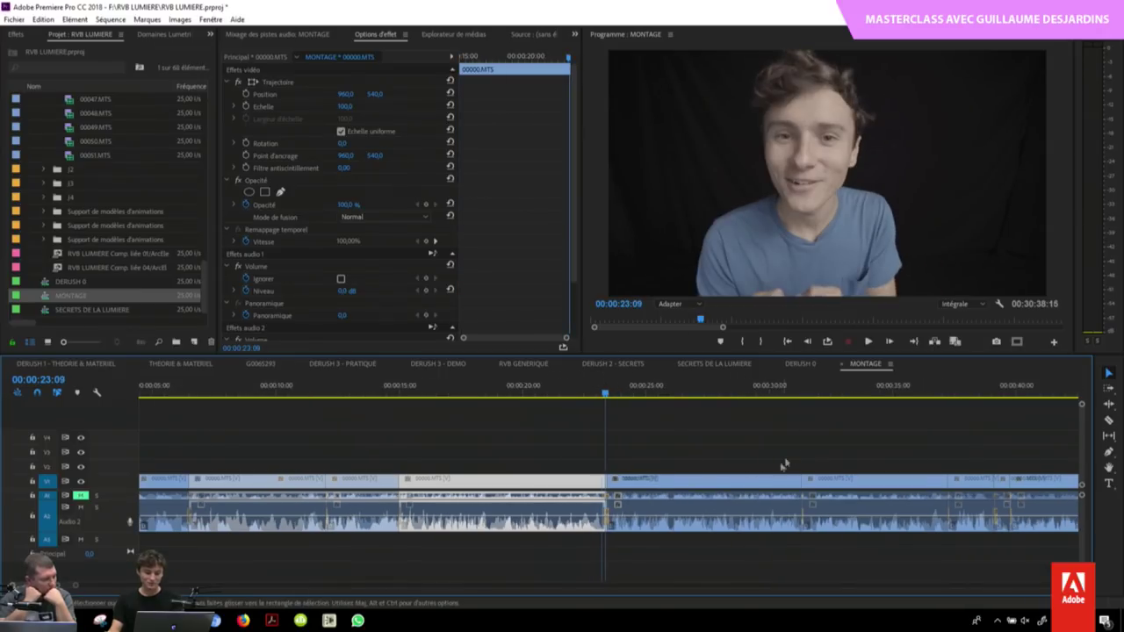
key(minus)
Step: Check the cut at 00:00:31:08 by playing back through it
click(797, 392)
key(equal)
key(equal)
key(equal)
key(equal)
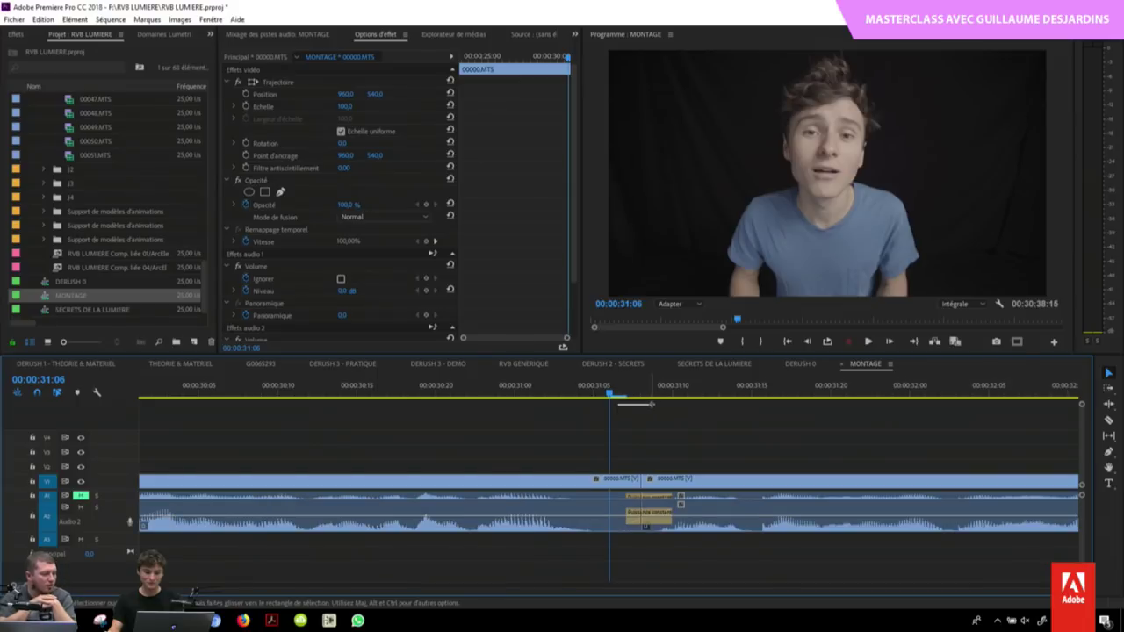
key(Down)
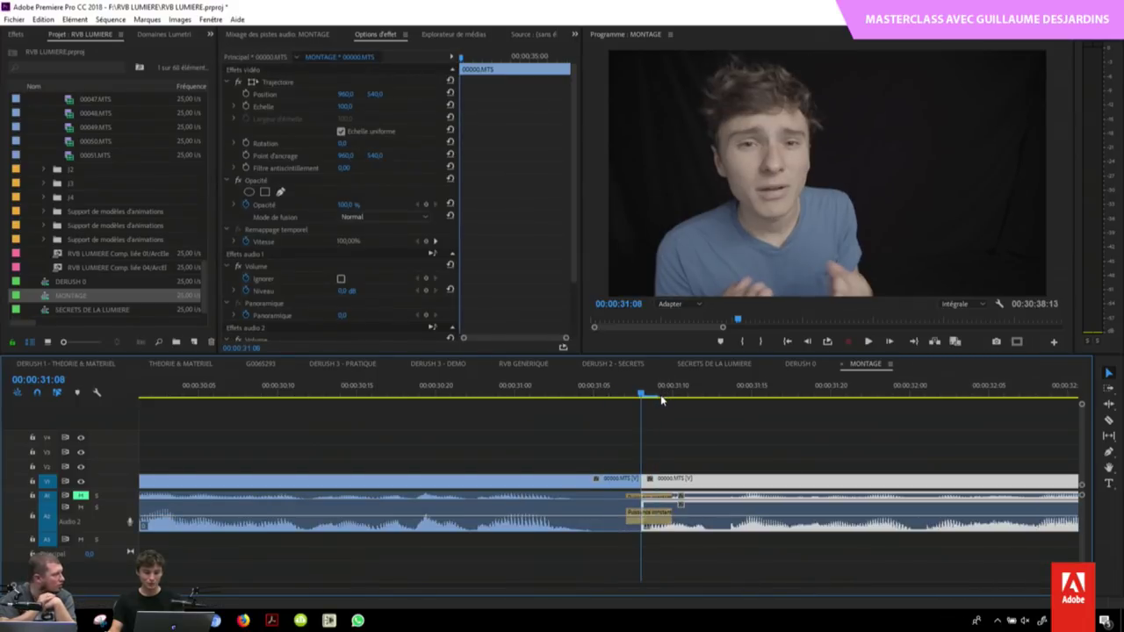
click(613, 395)
key(space)
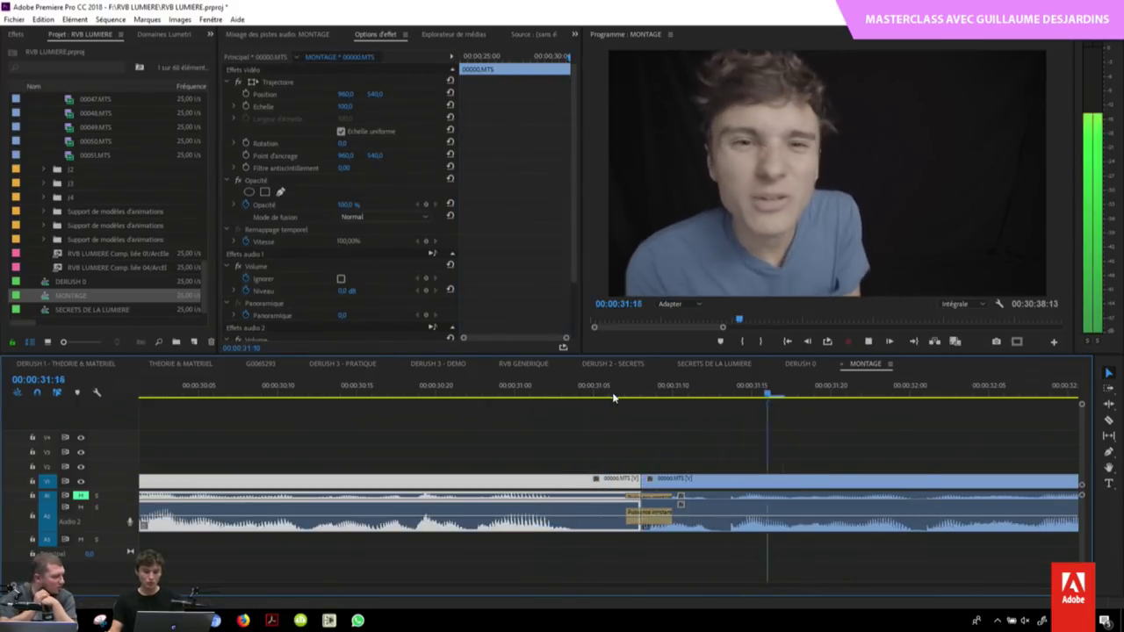
key(minus)
Step: Play through the 00:00:37:04 cut and extend the clip's end slightly later
click(749, 389)
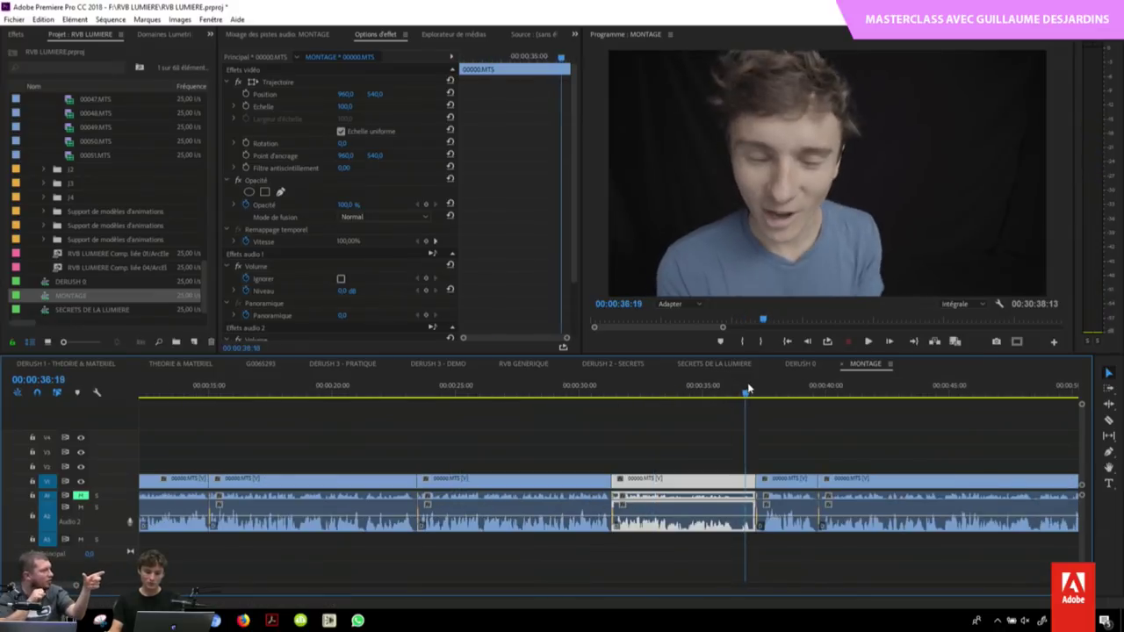
key(equal)
click(699, 393)
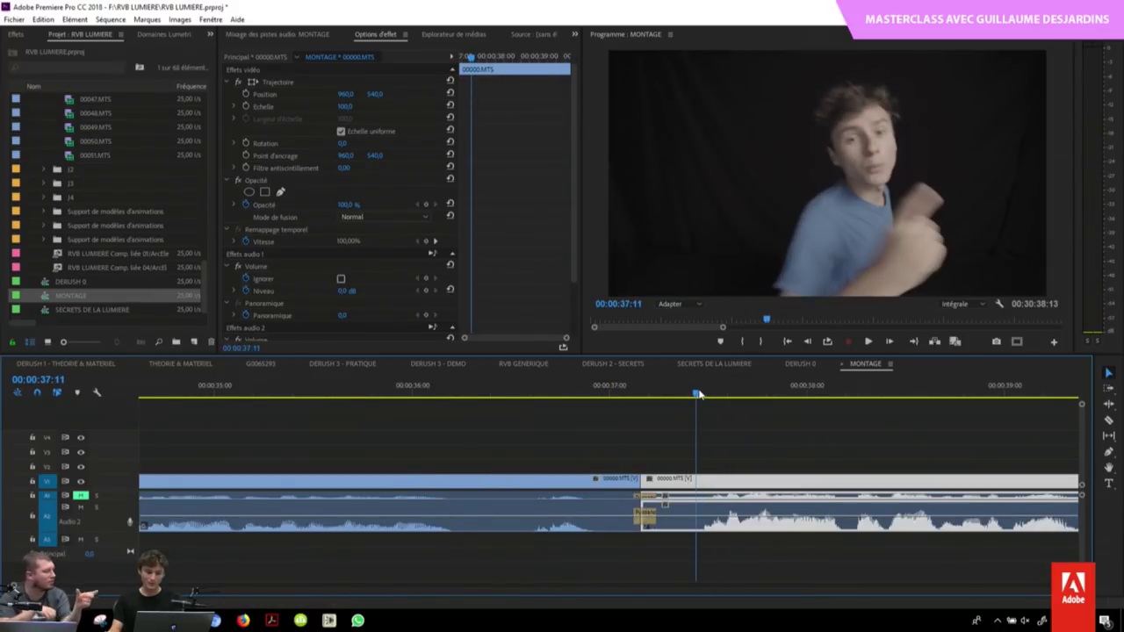
key(Up)
click(626, 395)
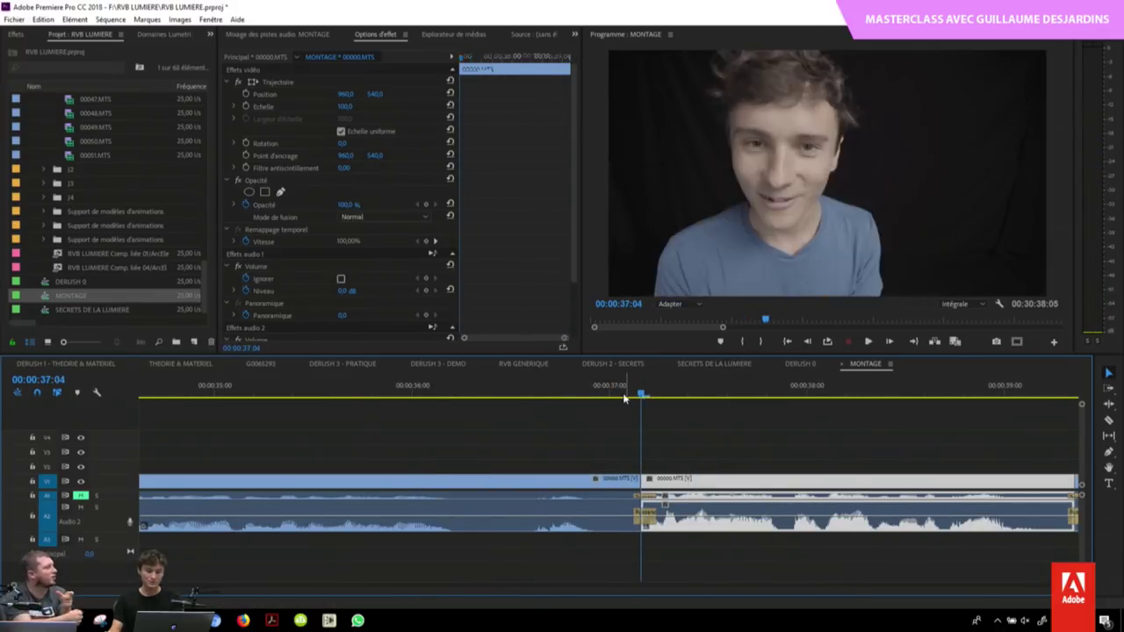
key(minus)
key(space)
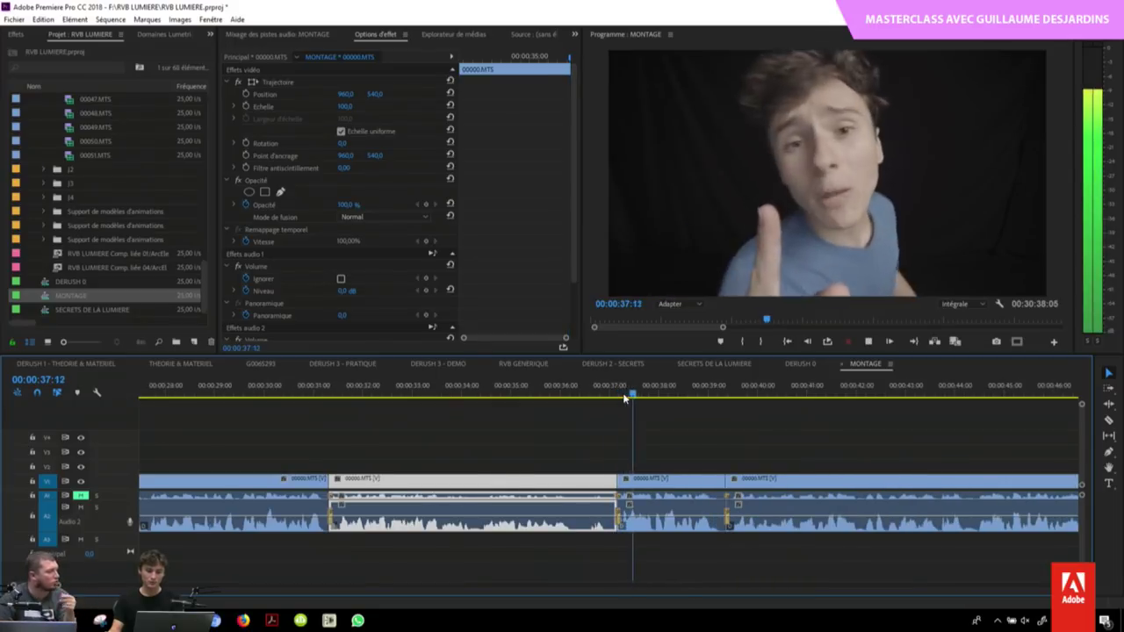
key(equal)
key(space)
key(equal)
key(equal)
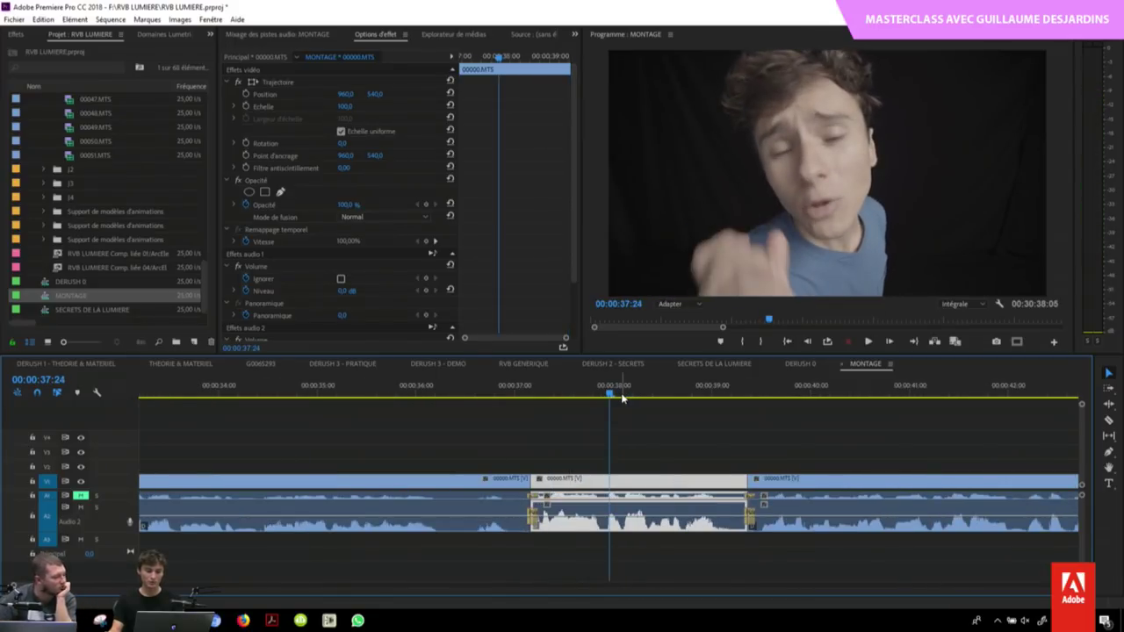
key(ctrl+shift+Right)
click(540, 395)
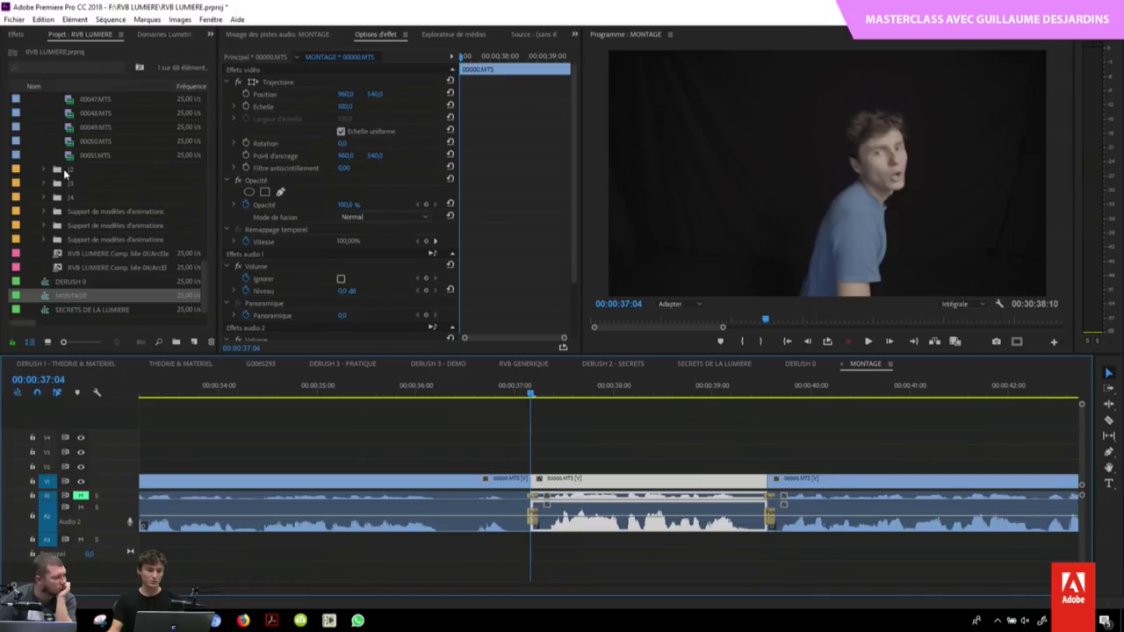
scroll(176, 228, up, 5)
Step: Place Arm Whoosh 01.wav from BASE > WOOSHS on A3 at the 00:00:37 cut
drag(207, 247, 128, 101)
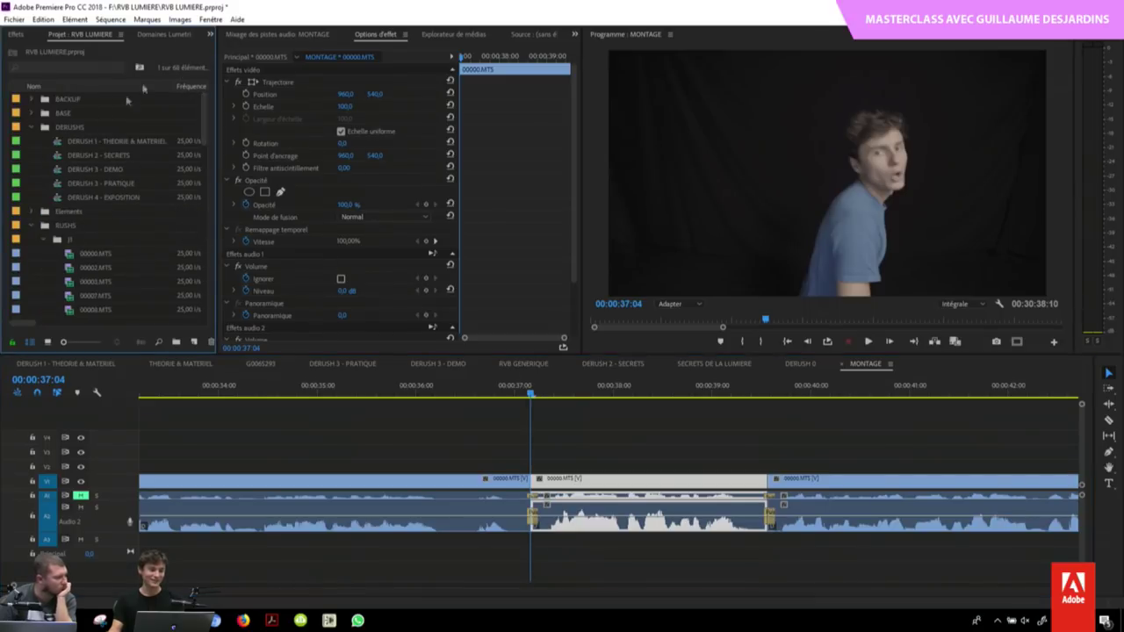
click(32, 226)
click(32, 113)
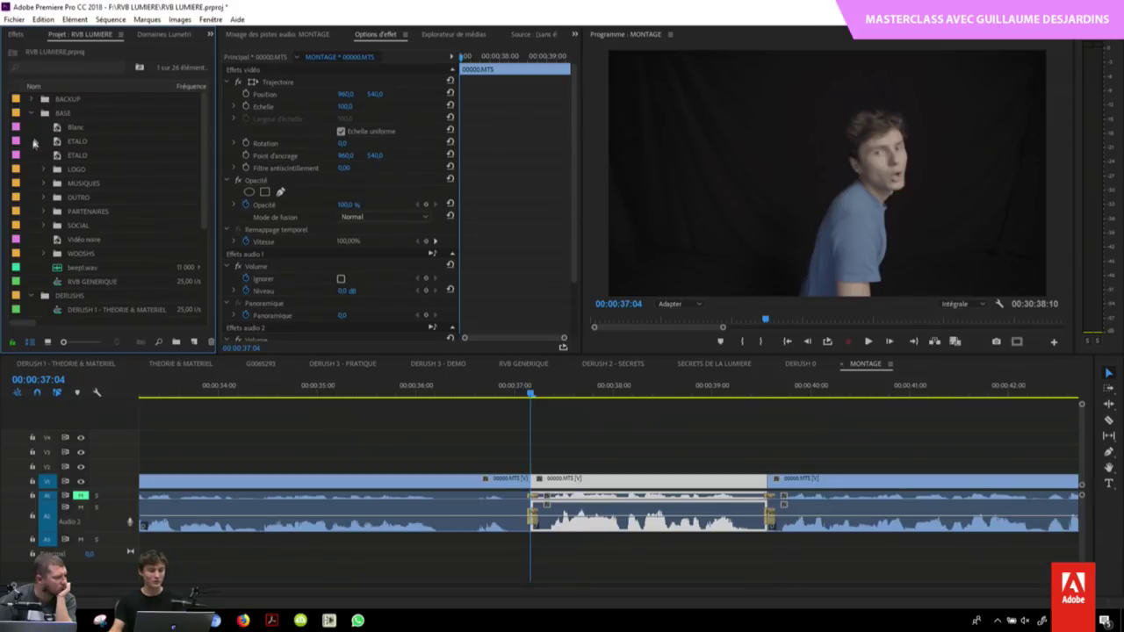
click(46, 115)
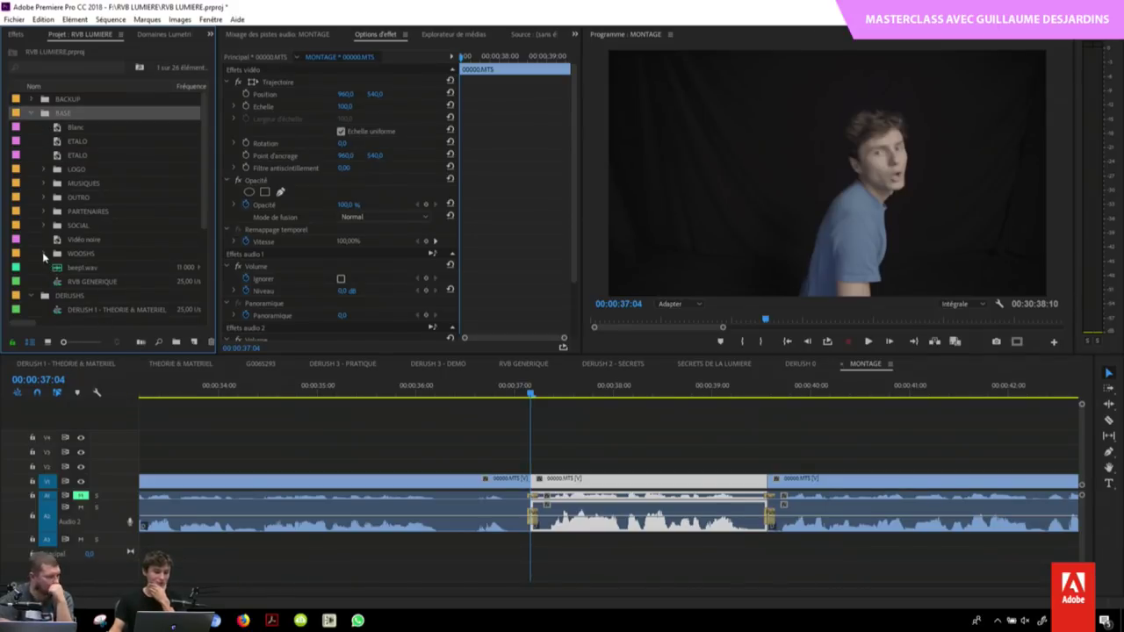
click(44, 256)
drag(88, 267, 567, 547)
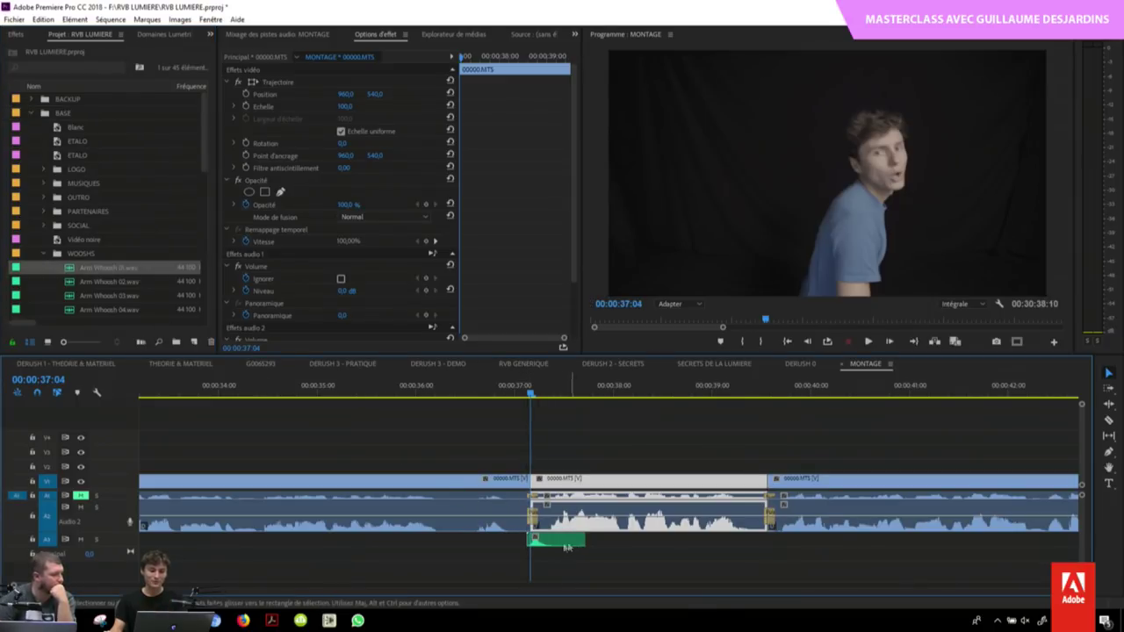
Step: Shift the whoosh slightly later on A3 and play it back with the picture
key(space)
key(equal)
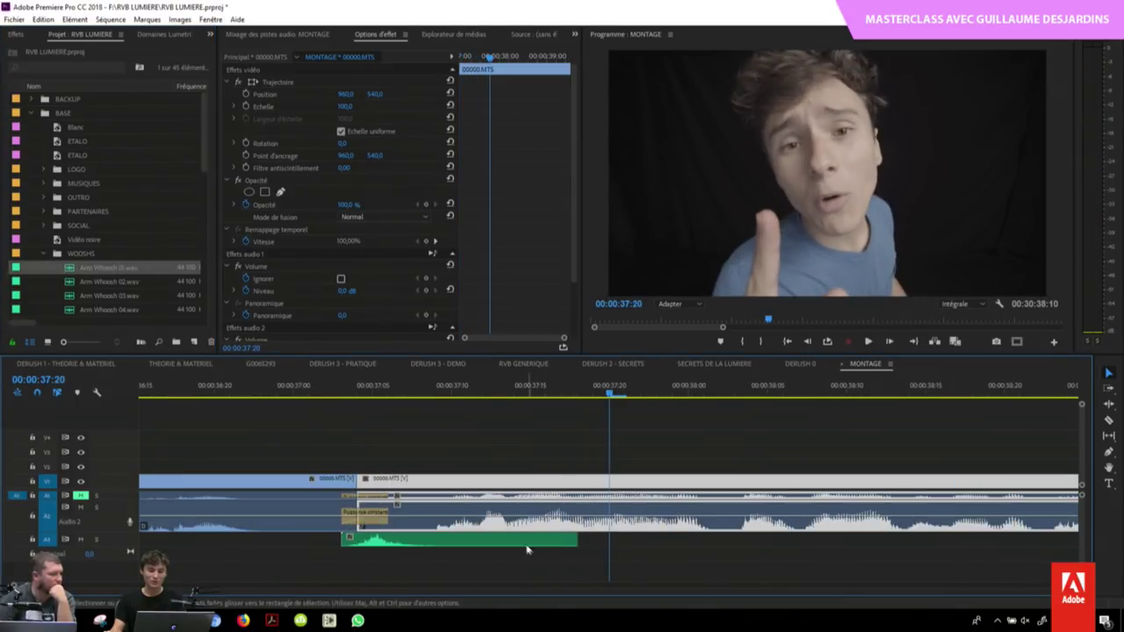
drag(489, 544, 520, 545)
click(387, 386)
key(space)
key(minus)
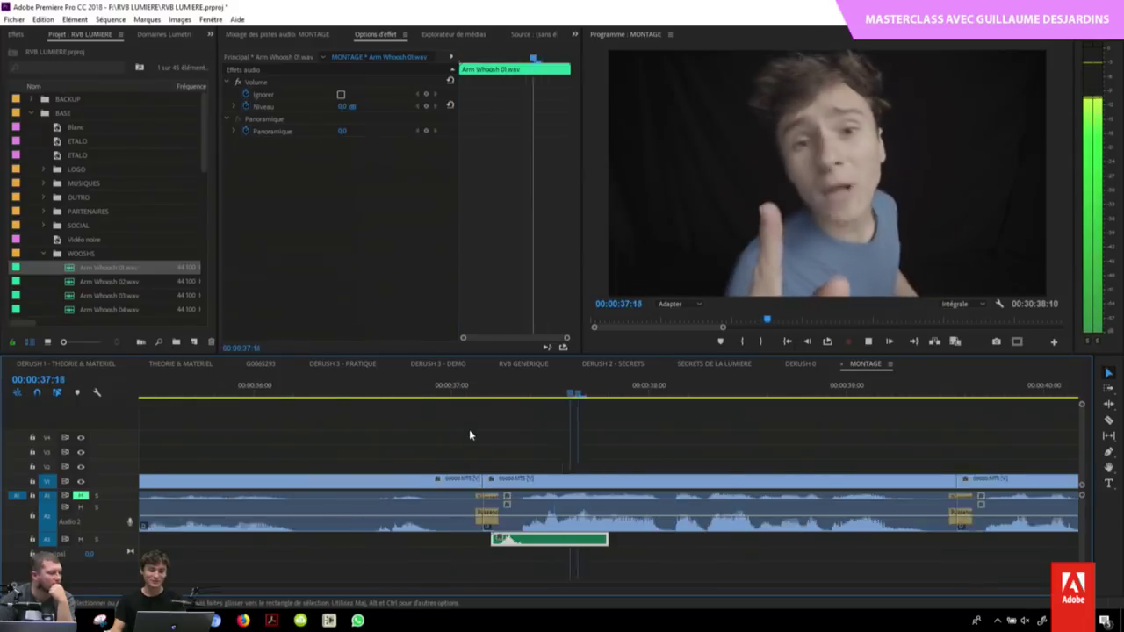
key(minus)
Step: Zoom out to the whole sequence and scrub to around 00:10:58:13
key(minus)
key(space)
key(minus)
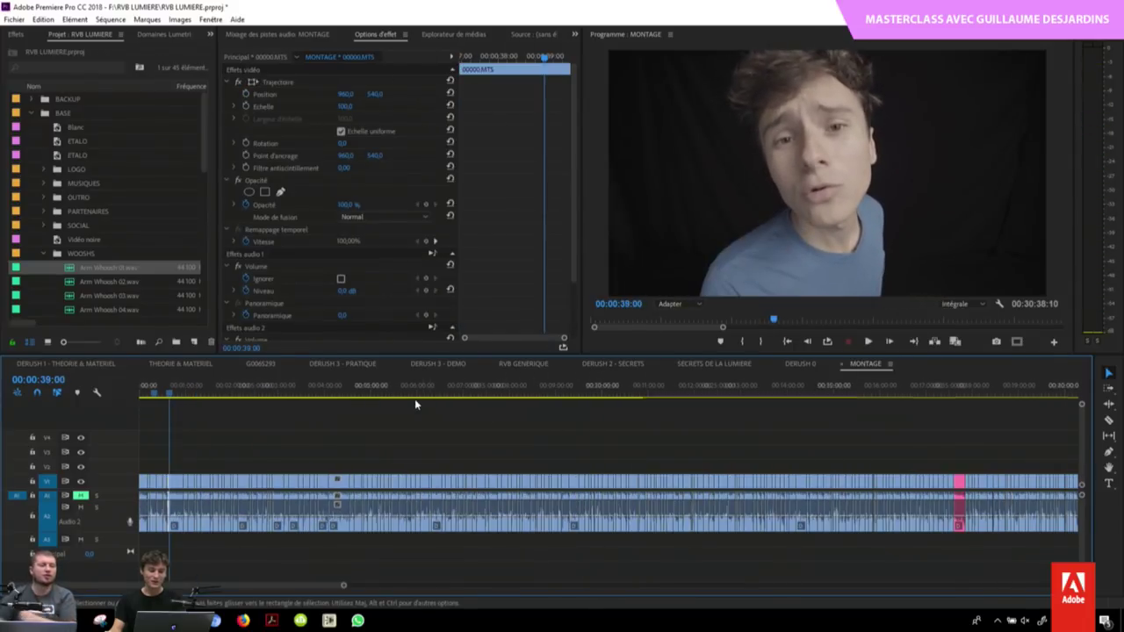
key(minus)
drag(348, 387, 822, 404)
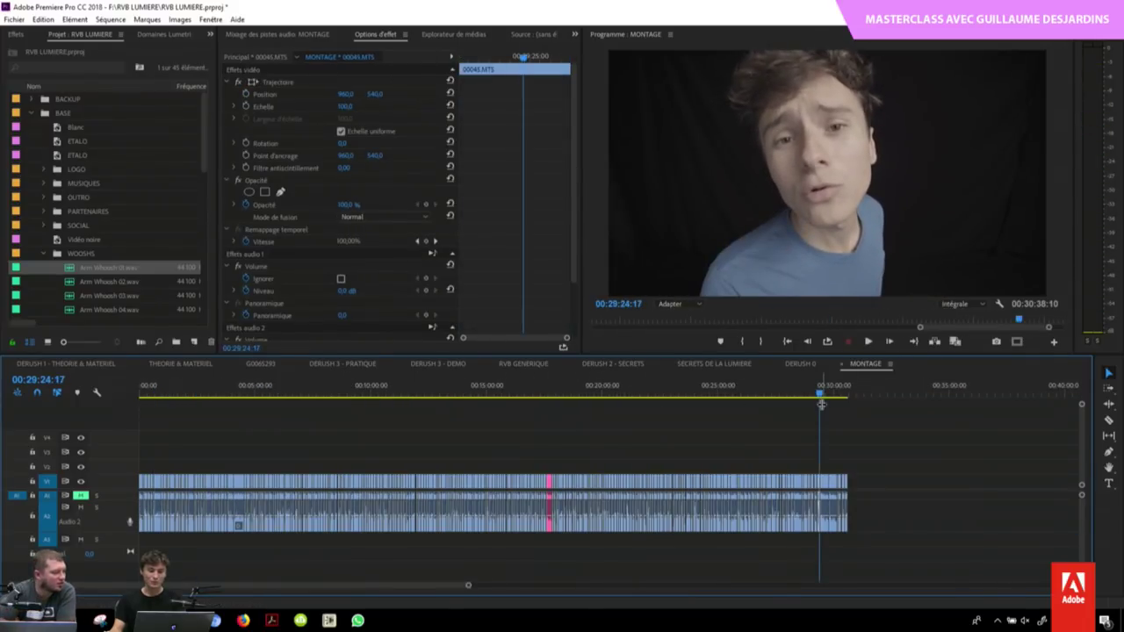
click(393, 388)
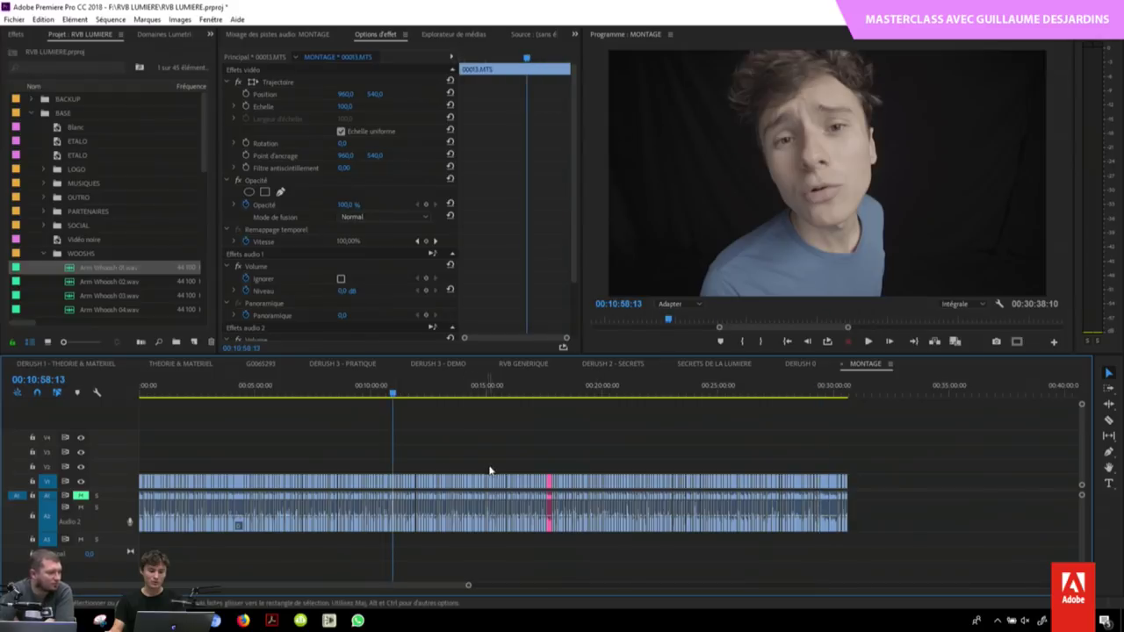
key(equal)
key(equal)
key(equal)
Step: Label the clips between 10:30 and 11:00 Rose, then fit the sequence and deselect
drag(497, 445, 575, 483)
right_click(545, 479)
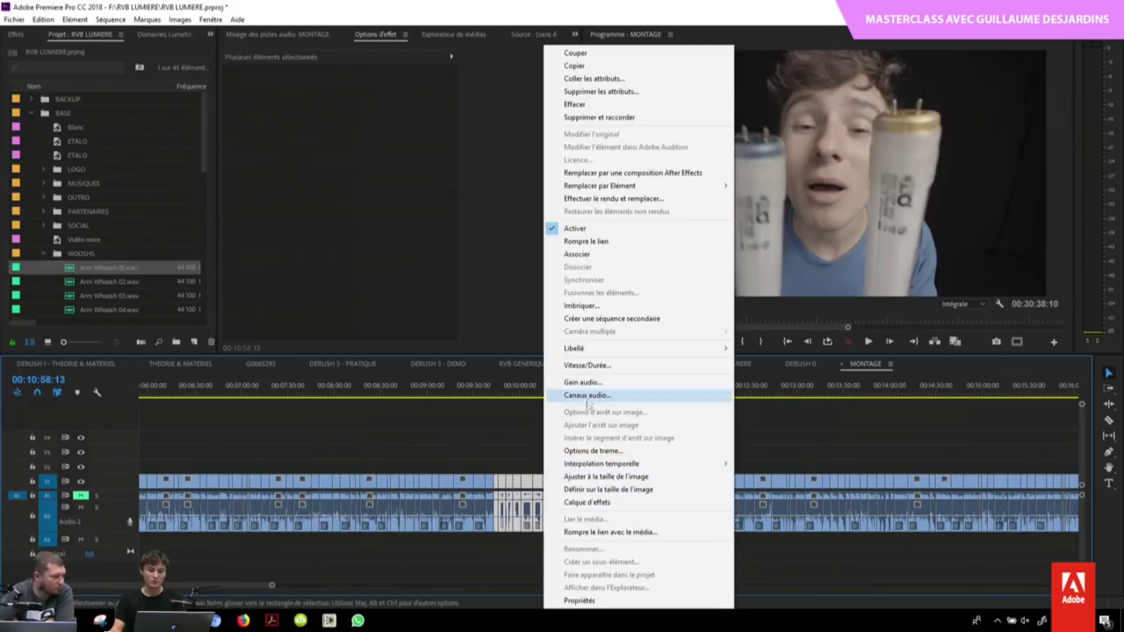
mouse_move(562, 348)
click(460, 445)
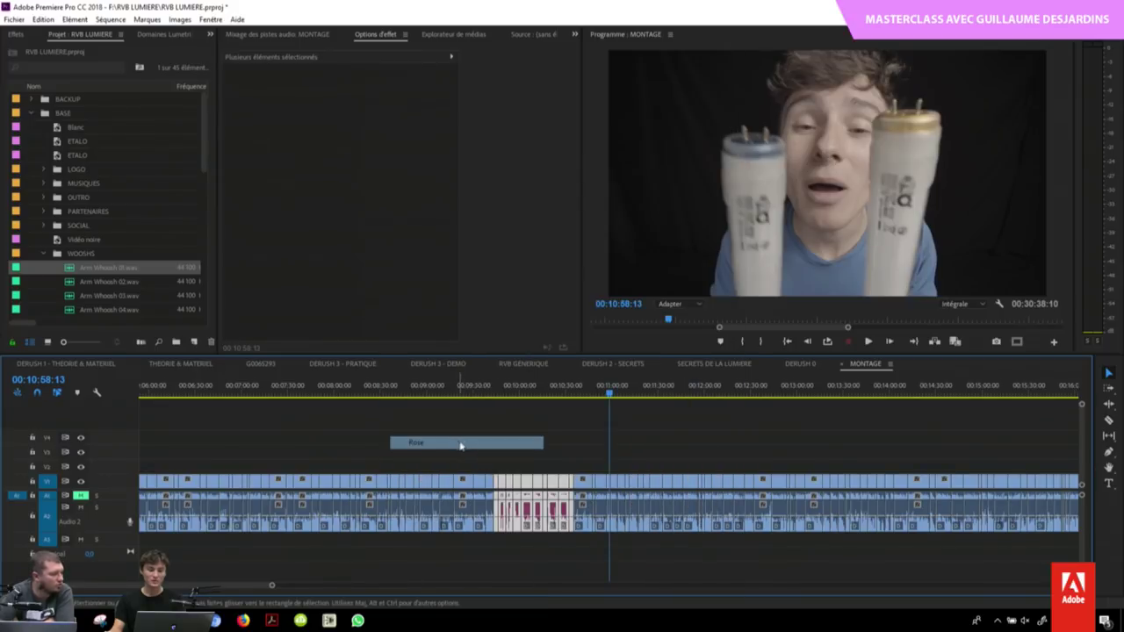
click(640, 391)
key(backslash)
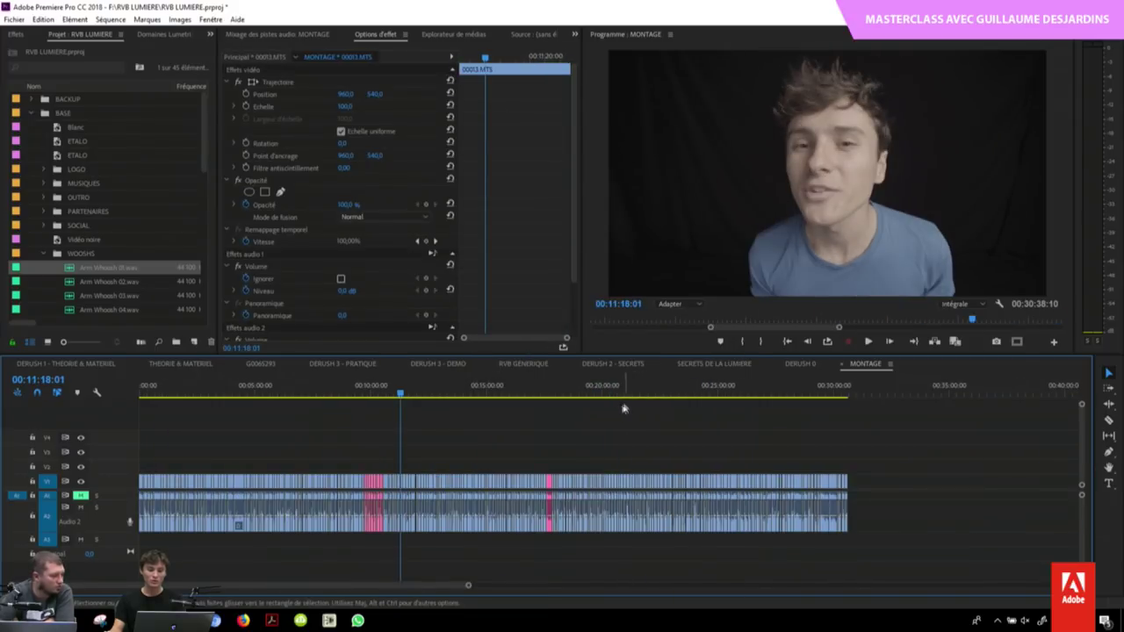
click(467, 435)
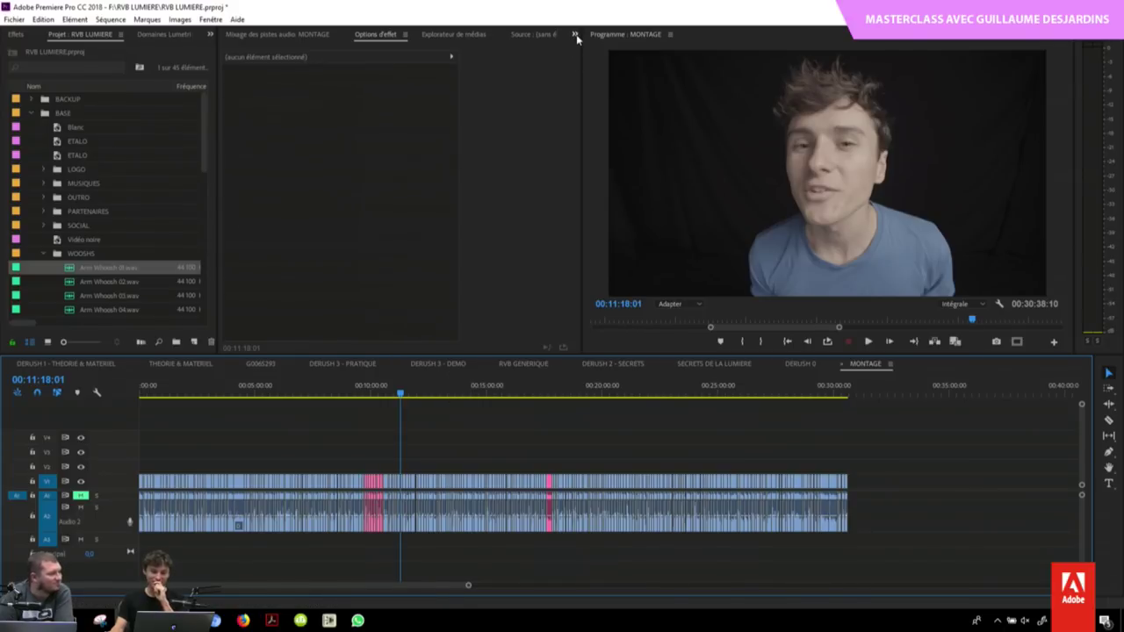
Step: Check Réglages de la séquence and close it with OK unchanged
click(111, 19)
click(120, 36)
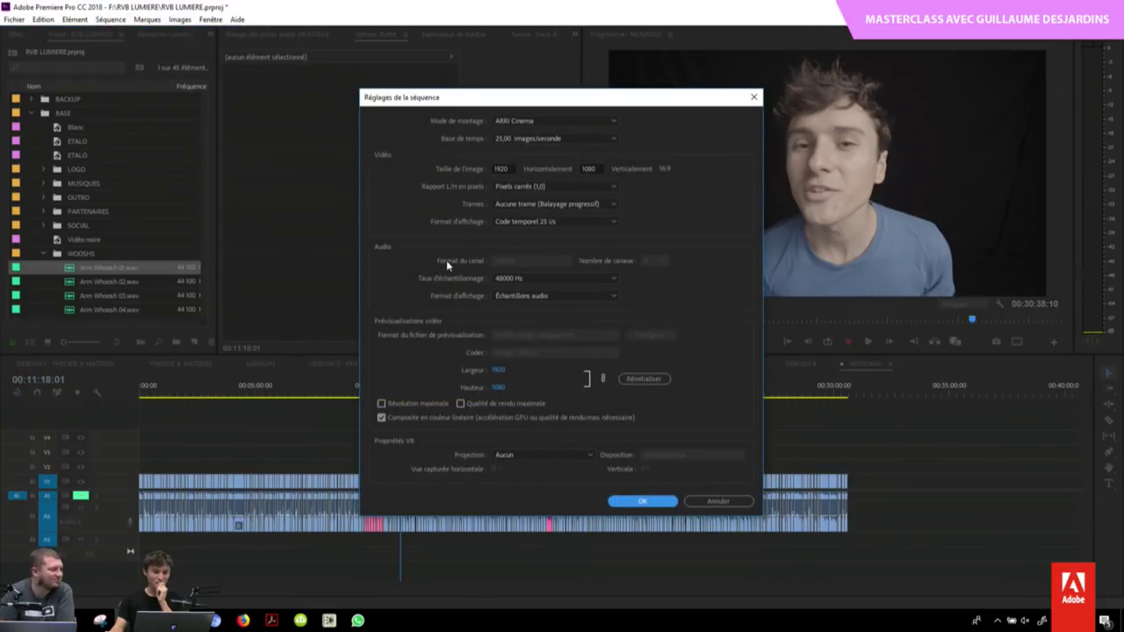
click(634, 503)
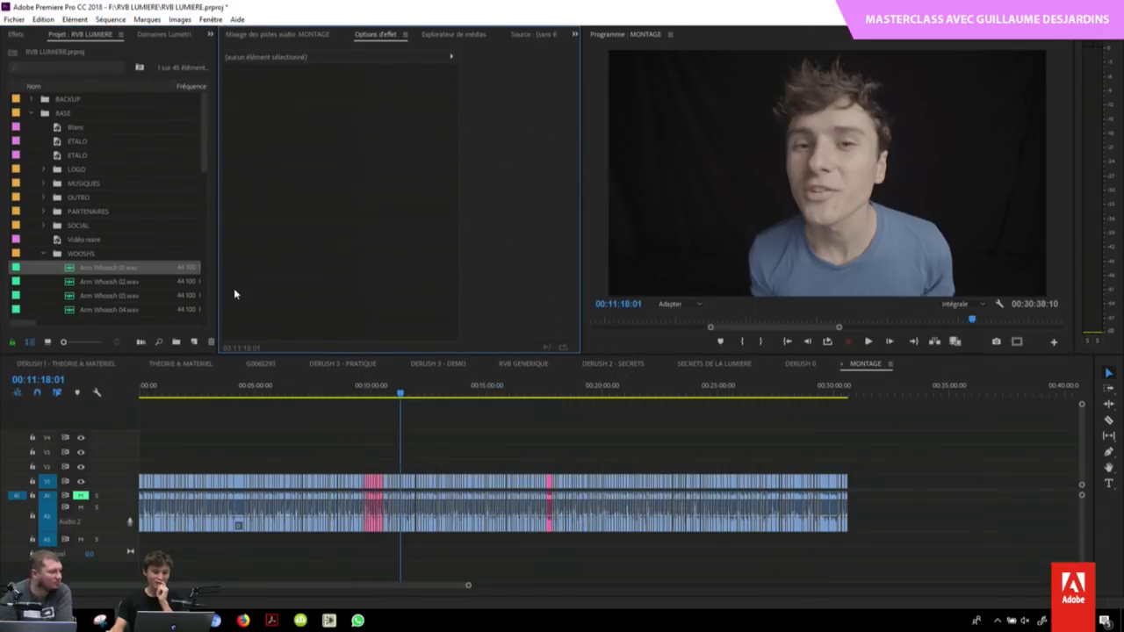
Step: Collapse the WOOSHS, BASE and DERUSHS bins to top level and open the Fichier menu
click(33, 114)
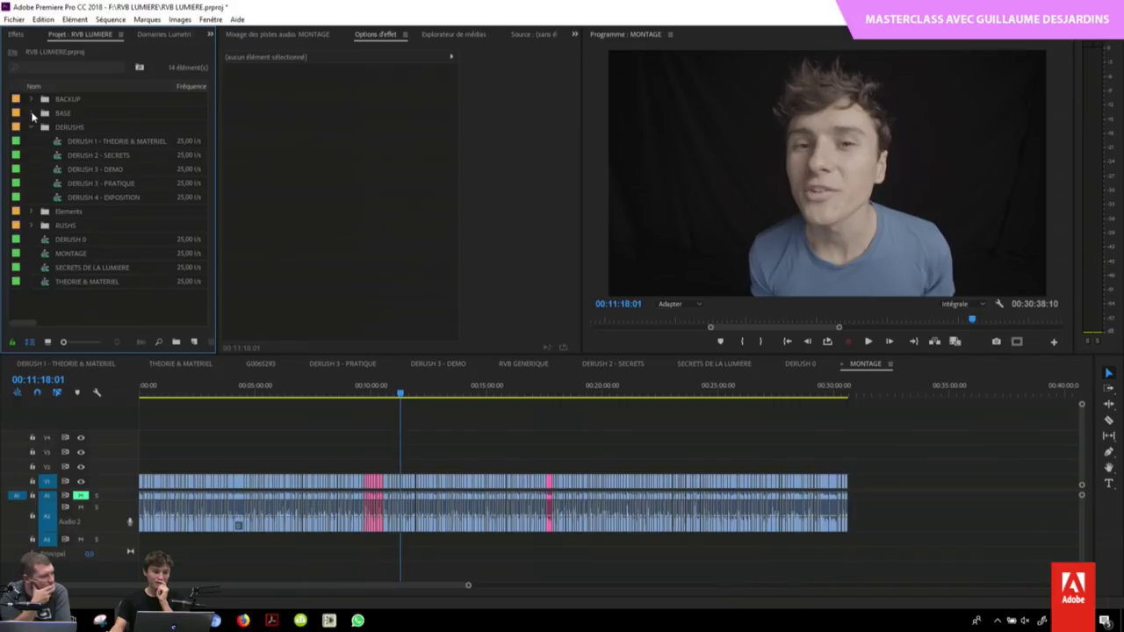
click(32, 113)
scroll(110, 246, down, 5)
drag(203, 198, 201, 333)
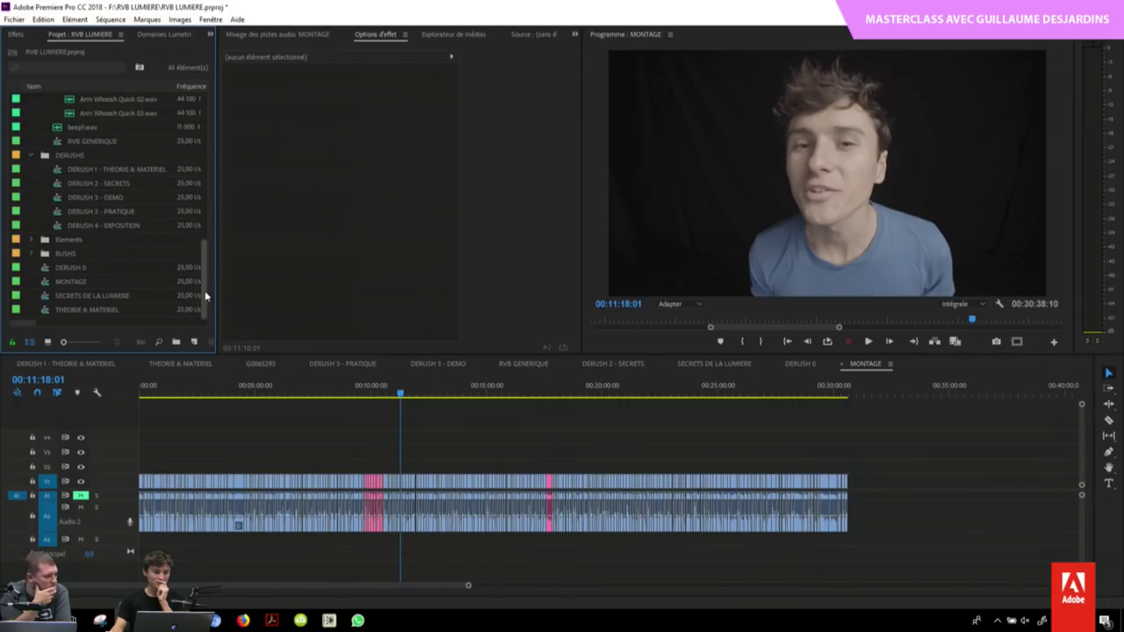
drag(205, 291, 217, 150)
scroll(110, 213, up, 2)
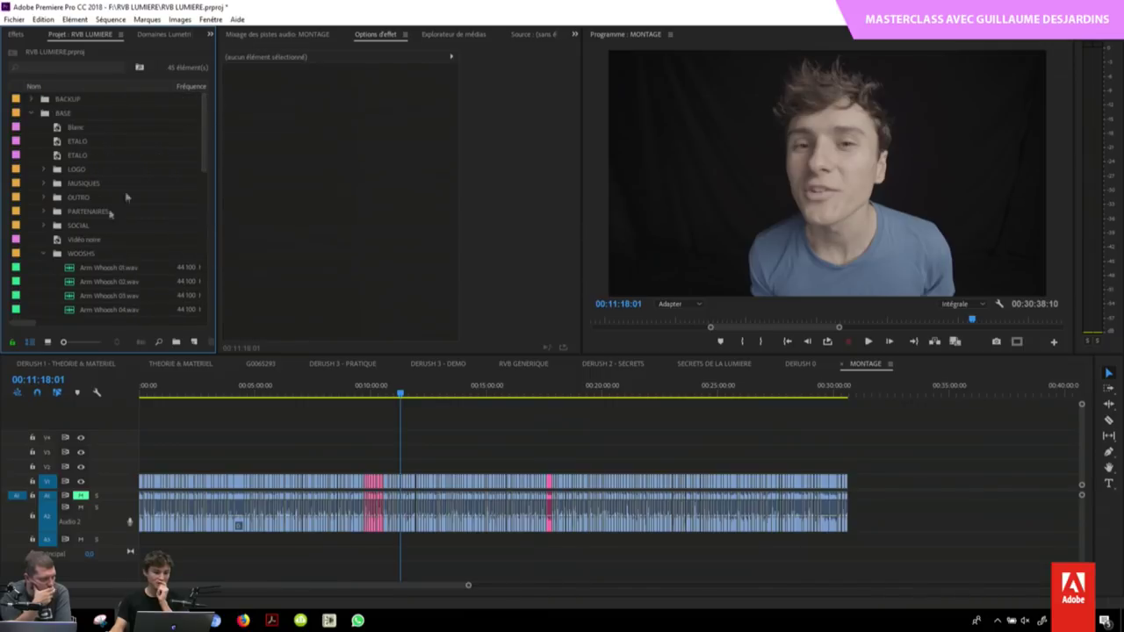
click(44, 254)
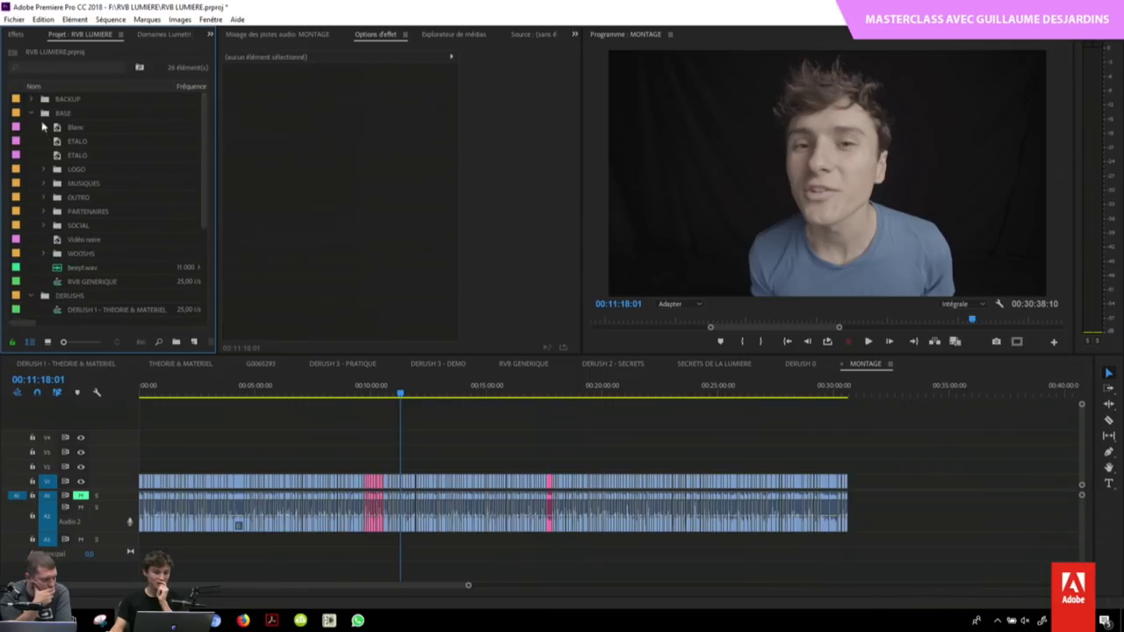
click(32, 114)
click(31, 128)
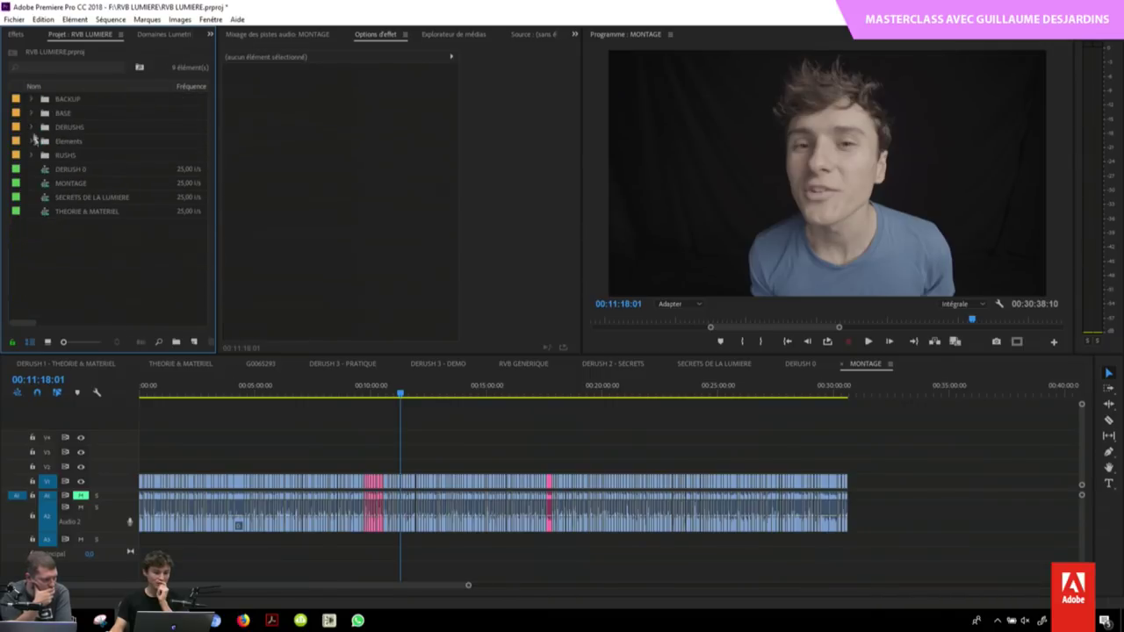
click(15, 20)
mouse_move(35, 34)
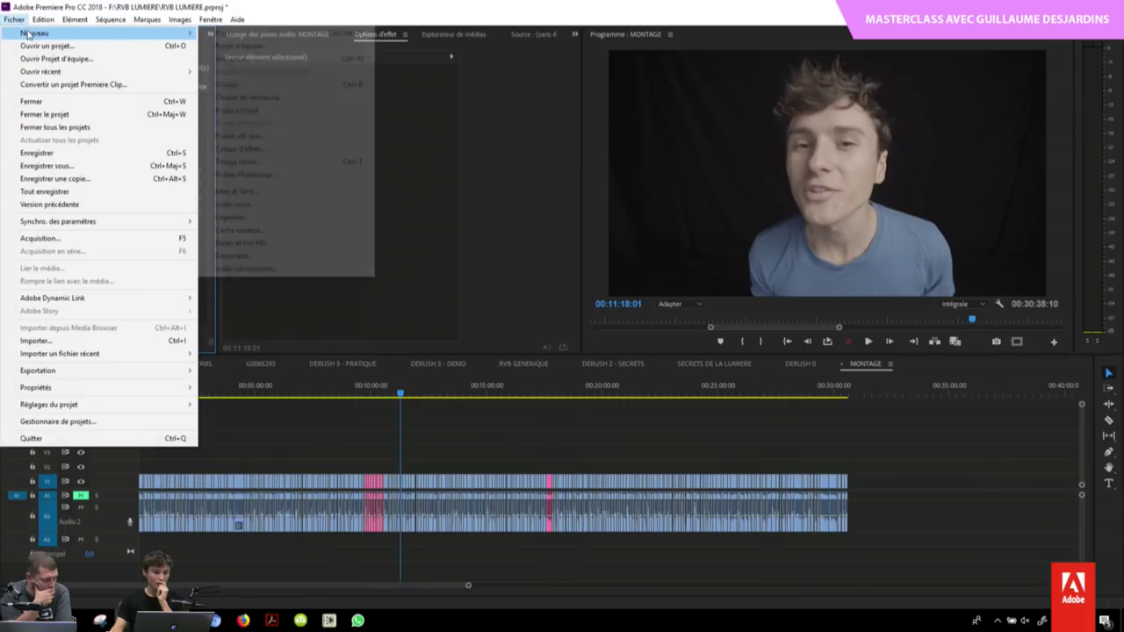
click(241, 59)
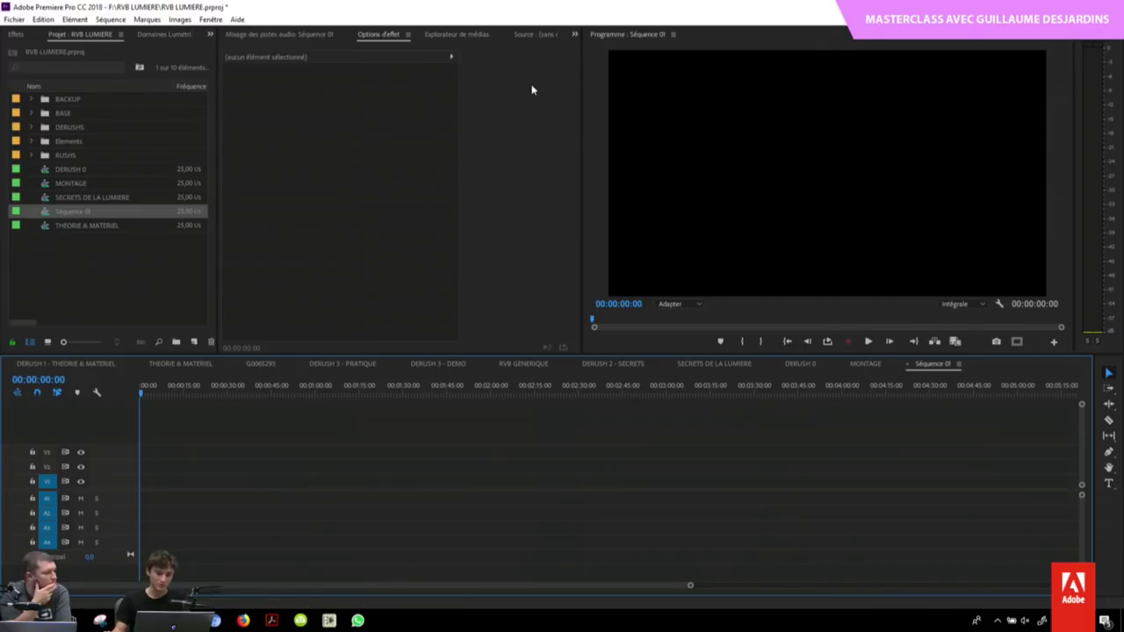
Step: Show the Mixage des pistes audio panel, toggle its effects area, and widen it slightly
click(575, 36)
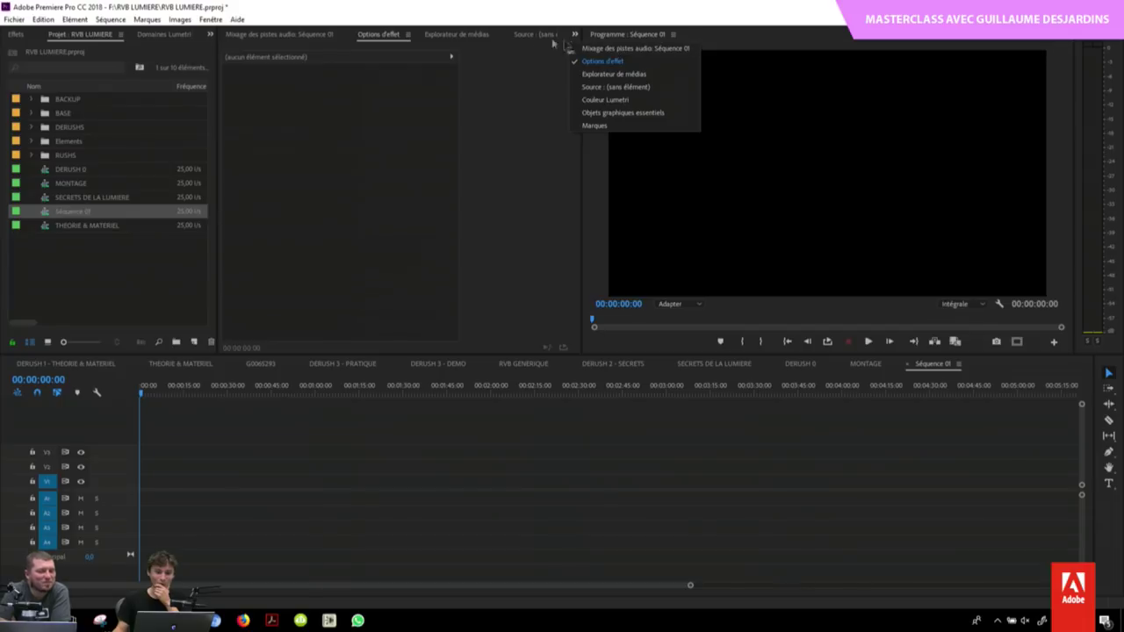
click(210, 20)
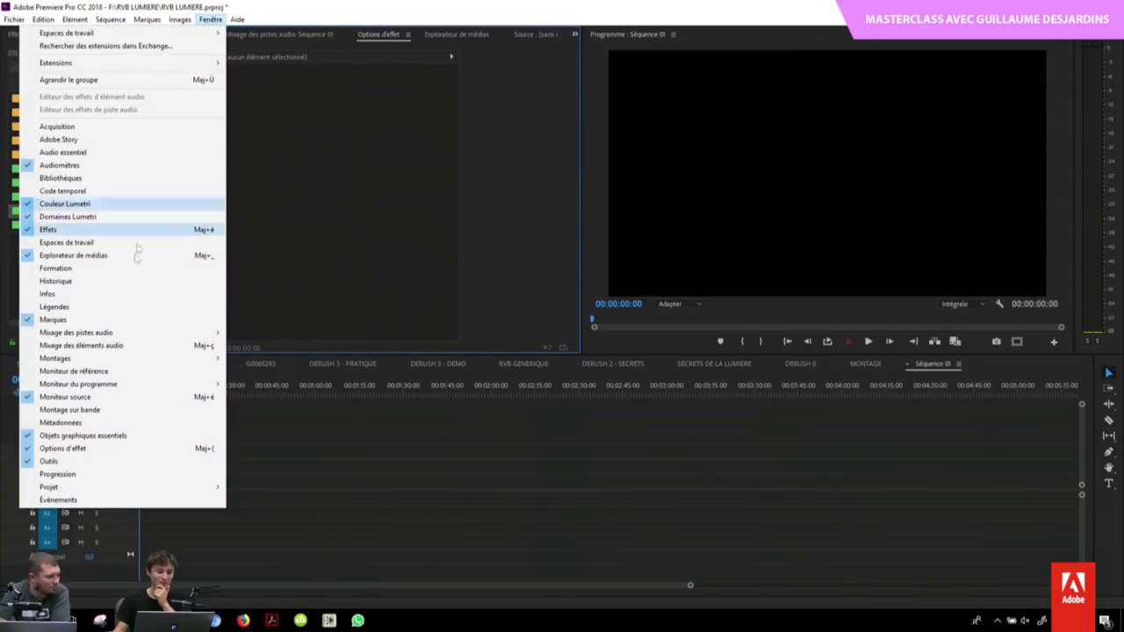
mouse_move(131, 333)
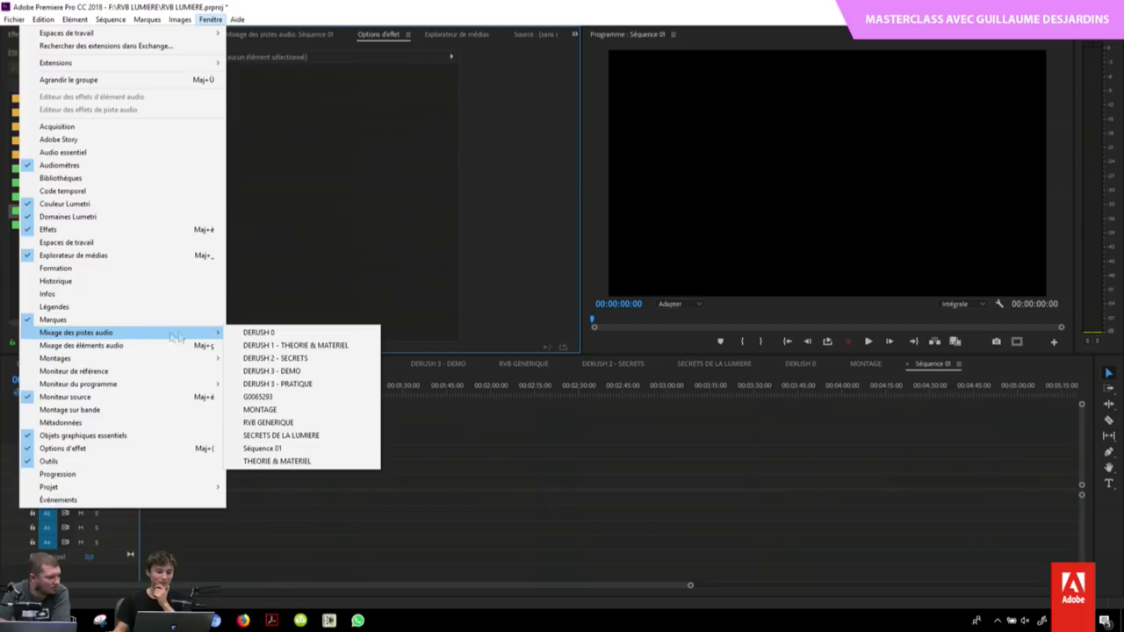
click(574, 36)
click(628, 50)
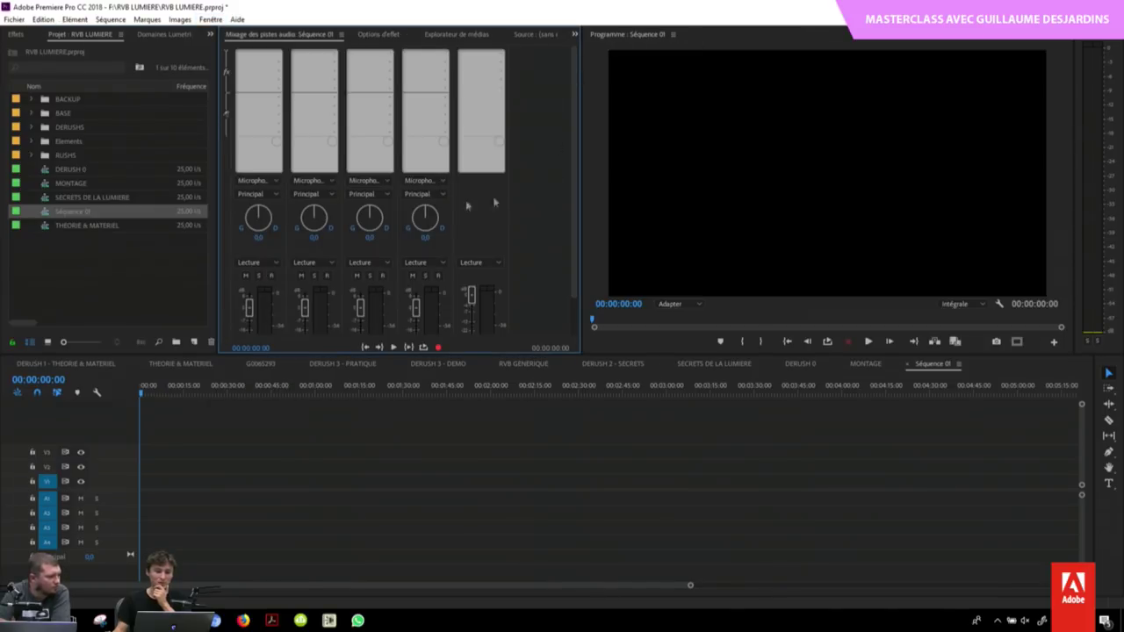
click(226, 56)
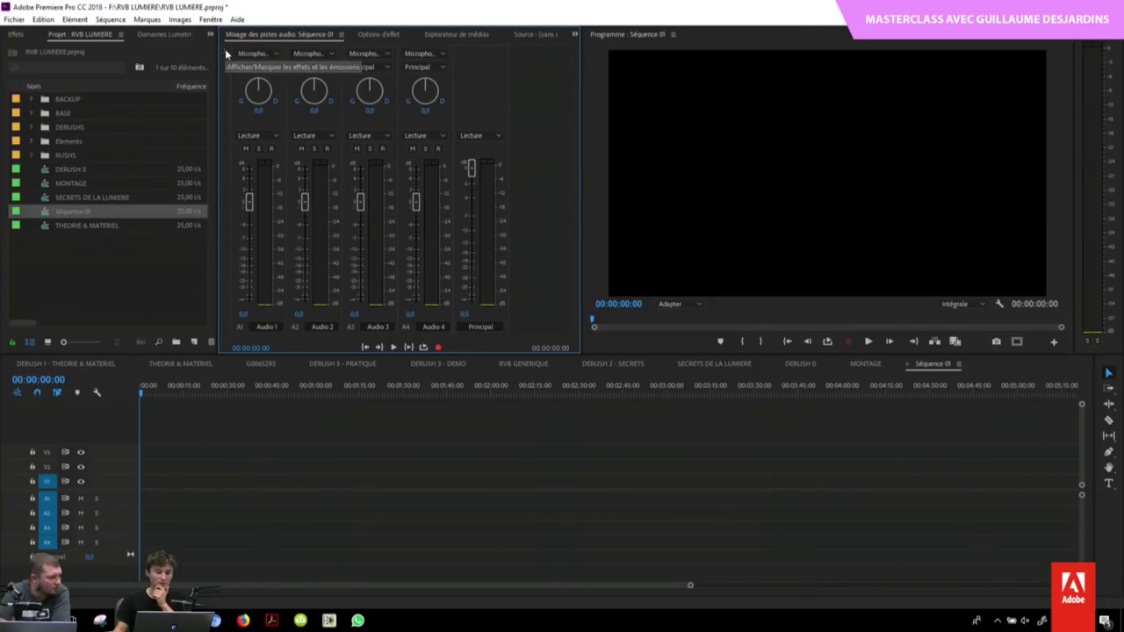
click(226, 53)
click(225, 52)
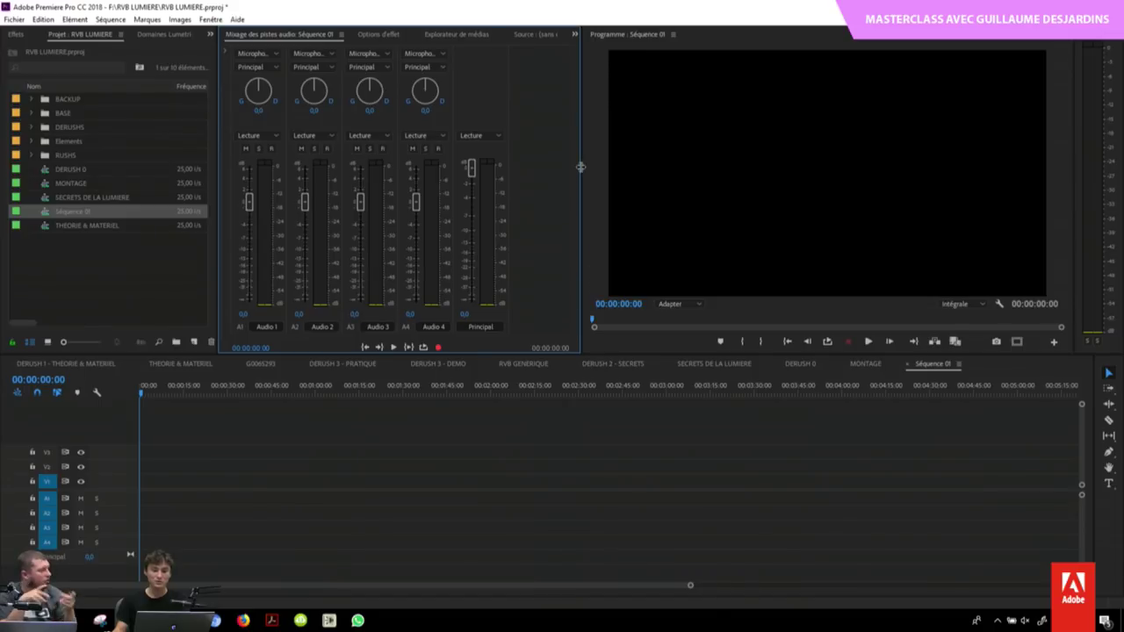
drag(589, 167, 601, 168)
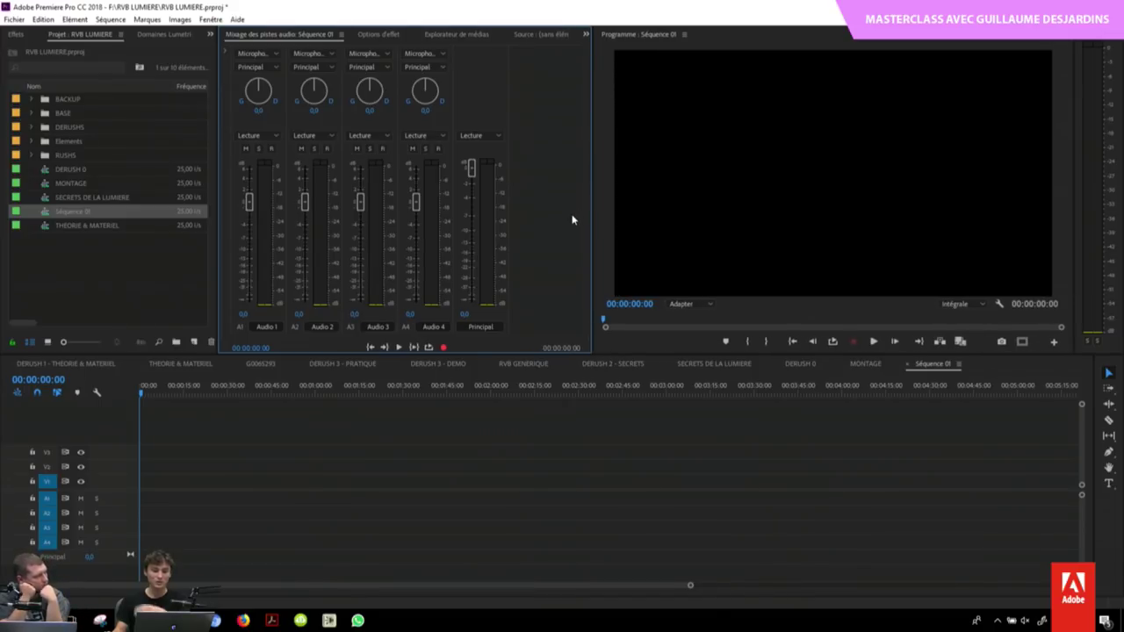
Step: Add a single submix track via Ajouter des pistes, with 0 video and 0 audio tracks
right_click(113, 561)
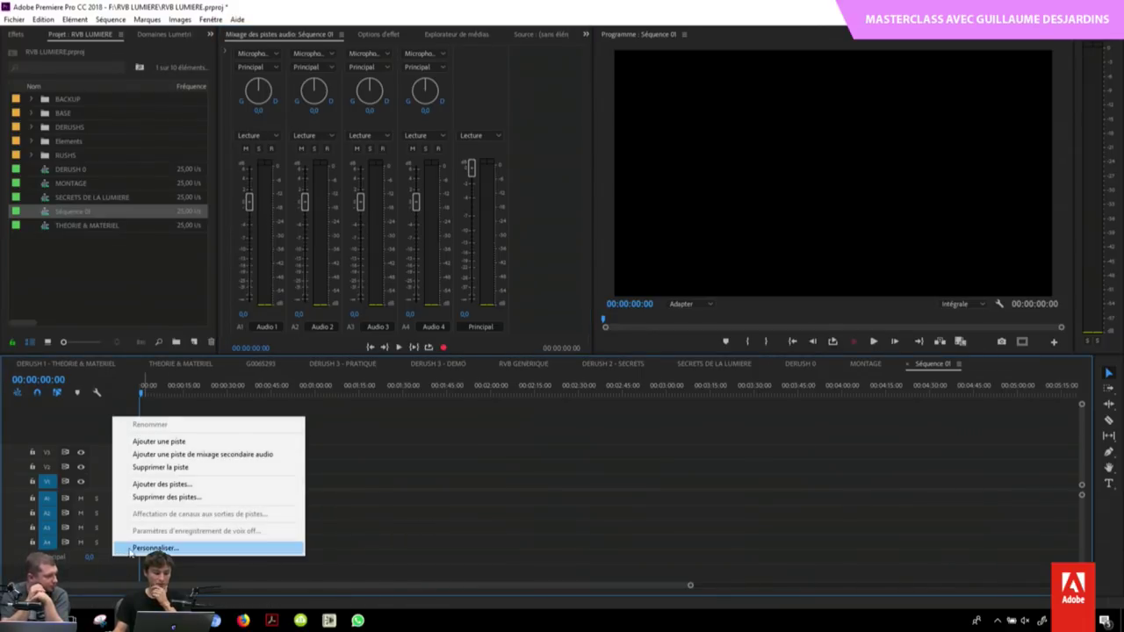
click(213, 489)
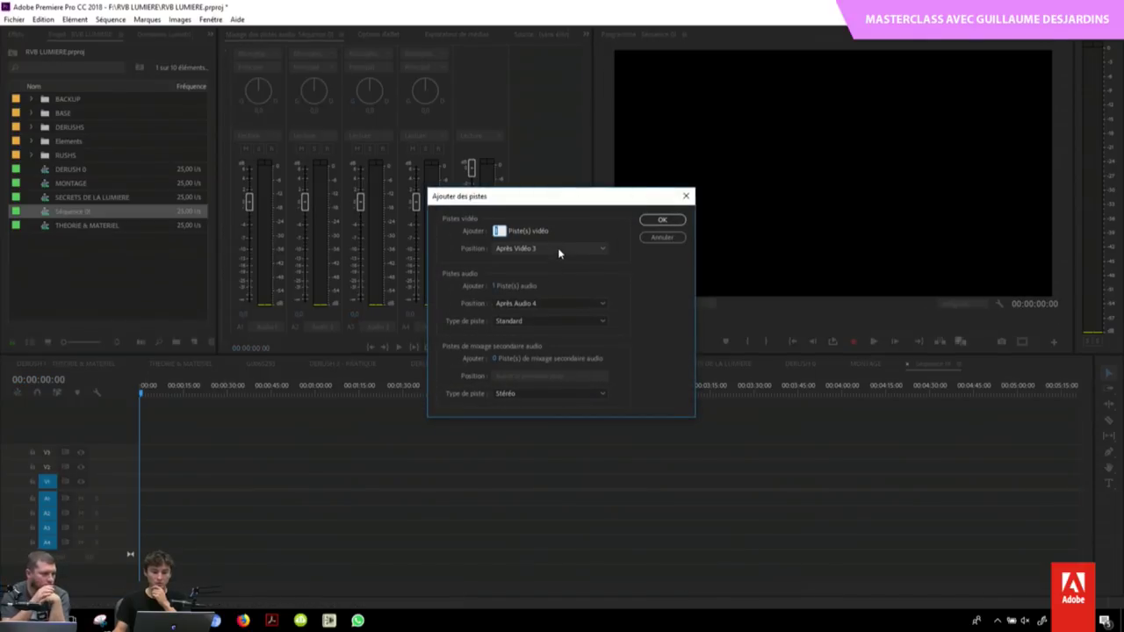
click(550, 322)
click(550, 322)
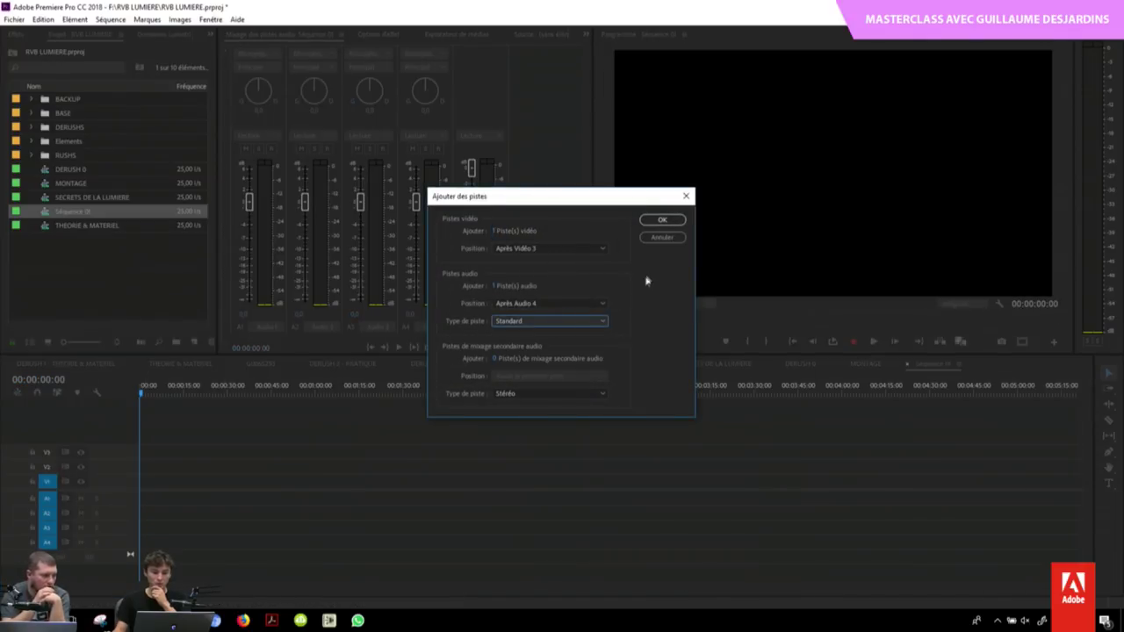
click(496, 286)
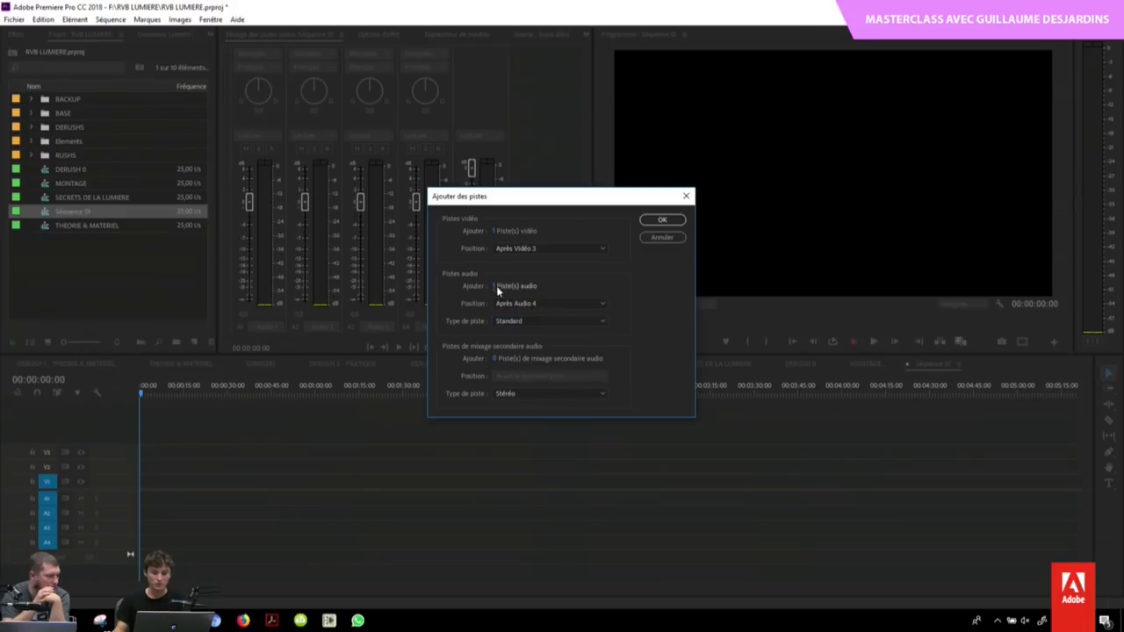
click(497, 286)
click(495, 231)
text(0)
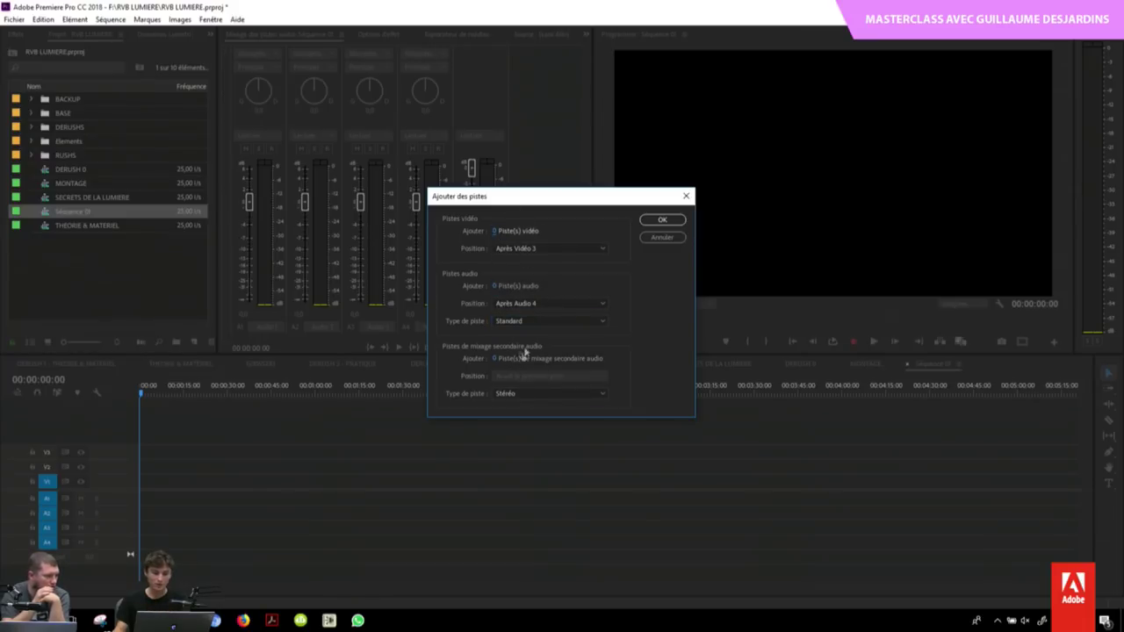
click(499, 359)
text(0)
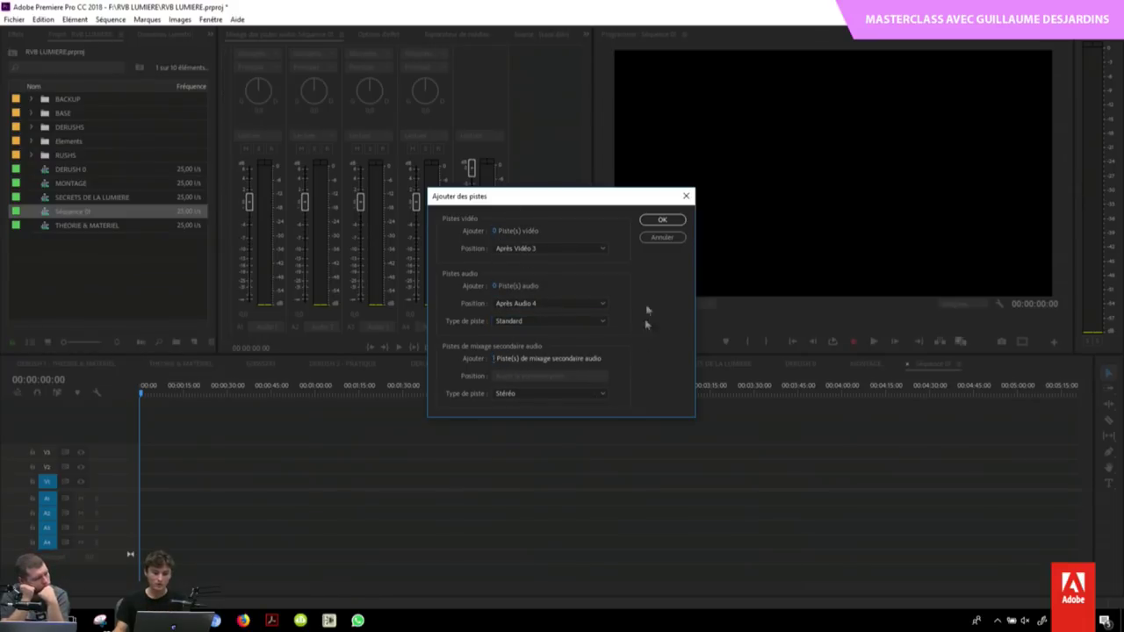
click(663, 219)
Step: Rename the new submix track VOIX
click(489, 327)
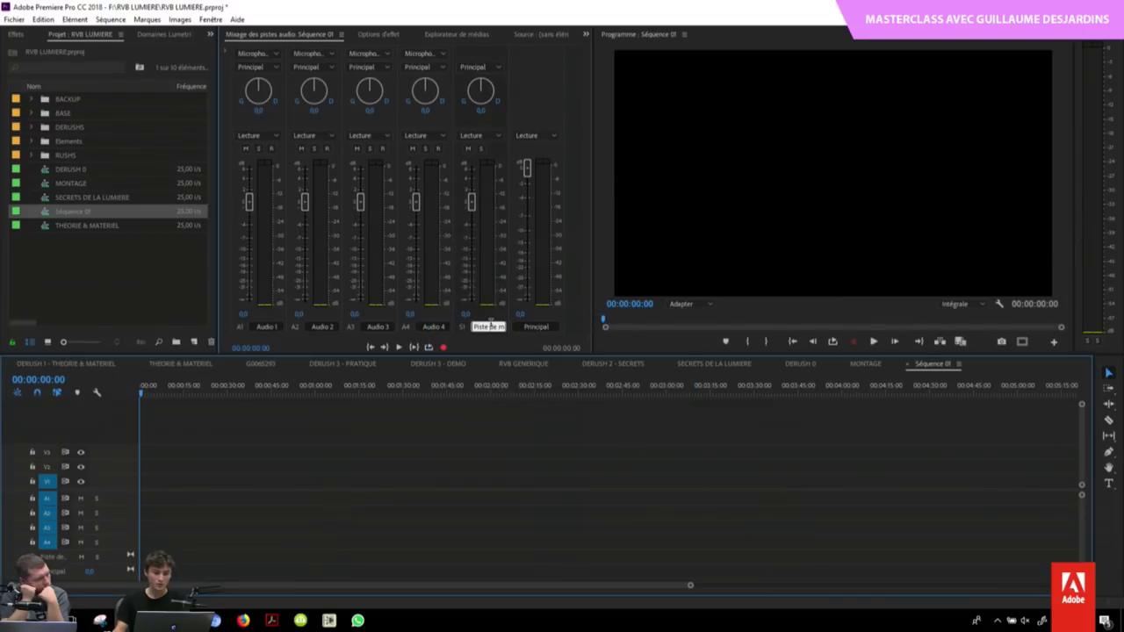
text(VOIX)
key(Return)
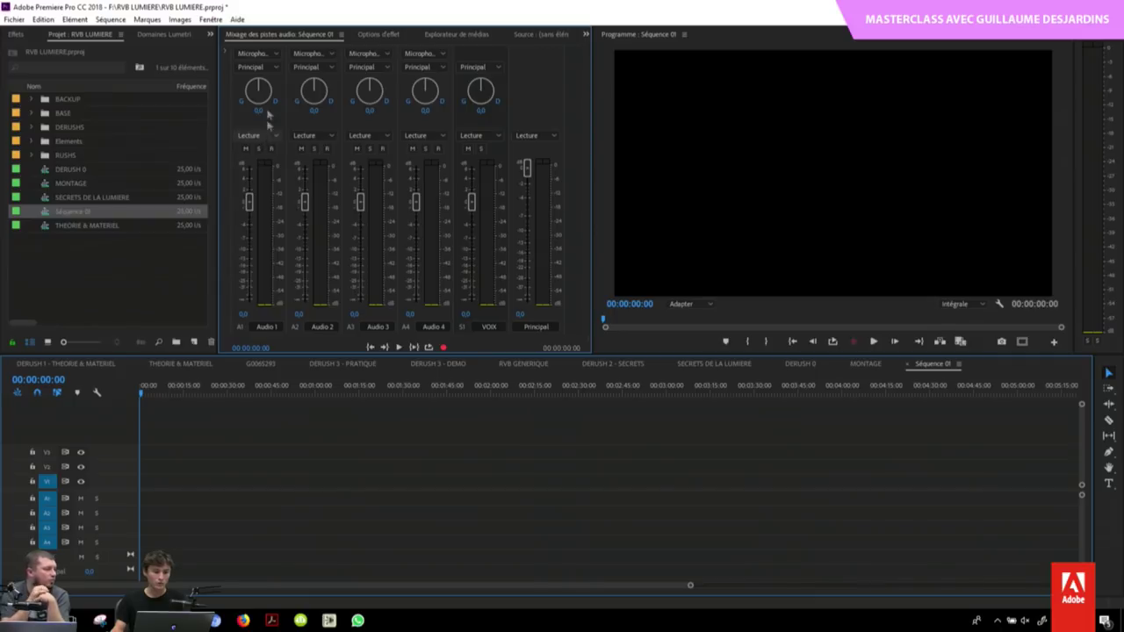
Step: Send Audio 1 and Audio 2 outputs to VOIX, then open DERUSH 1 - THEORIE & MATERIEL
click(274, 68)
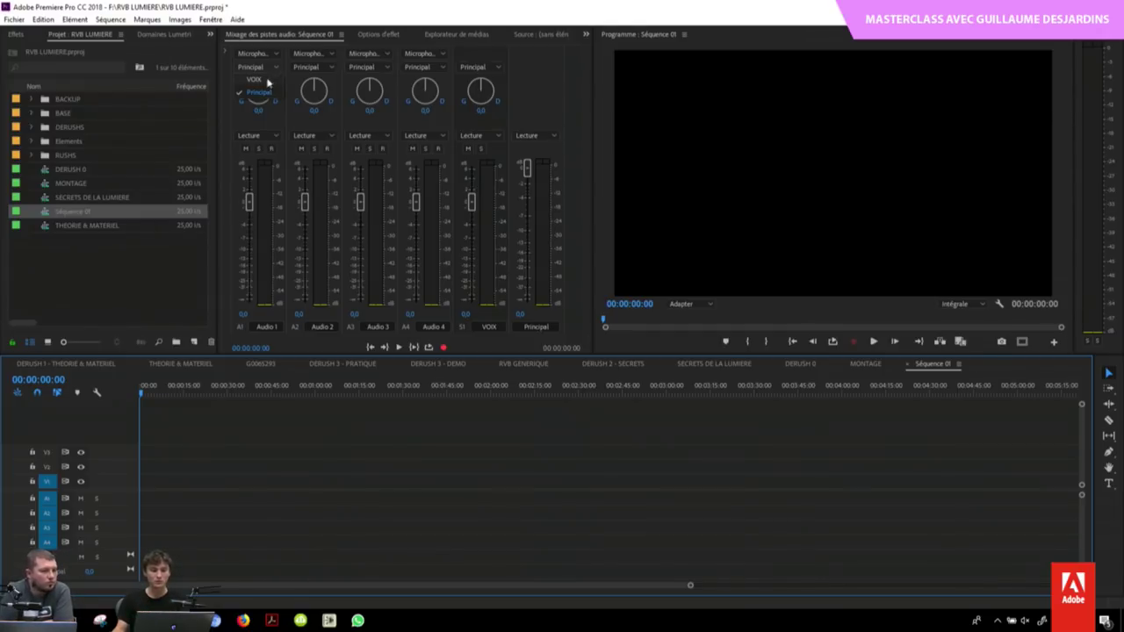
click(255, 79)
click(306, 66)
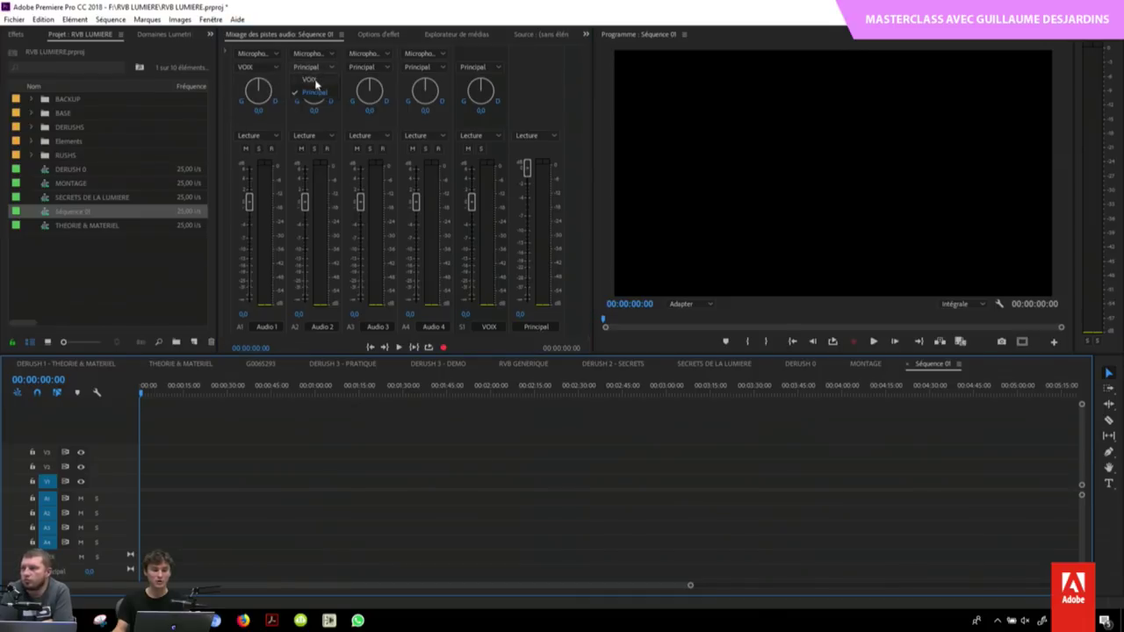
click(309, 79)
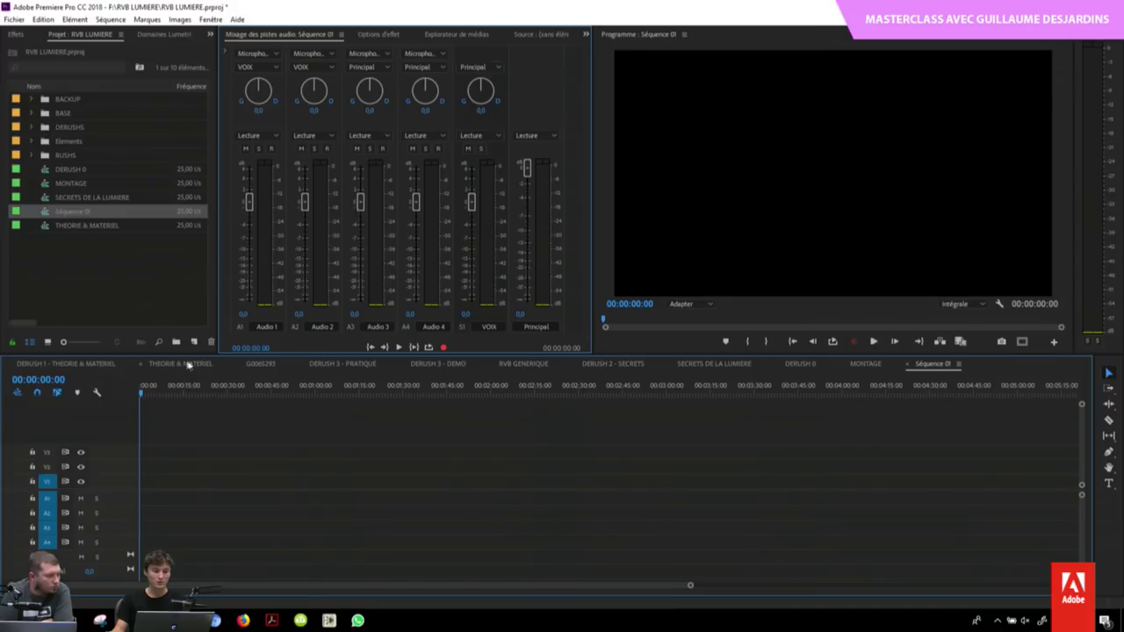
click(70, 362)
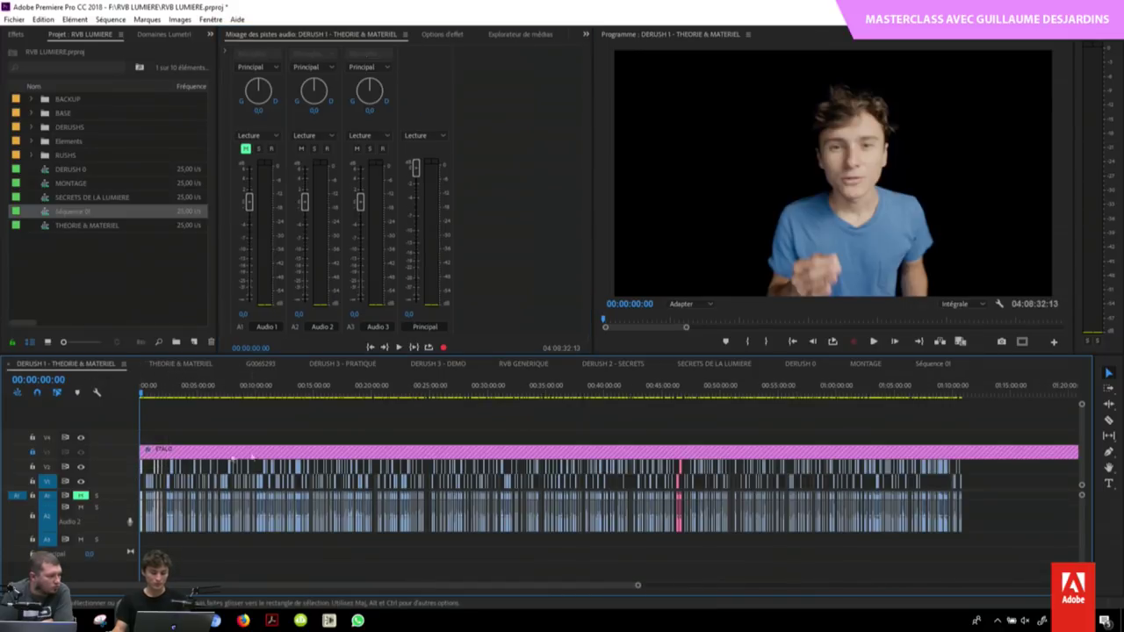
Step: Paste the copied clips into the empty Séquence 01 and fit the sequence in view
click(933, 363)
key(ctrl+v)
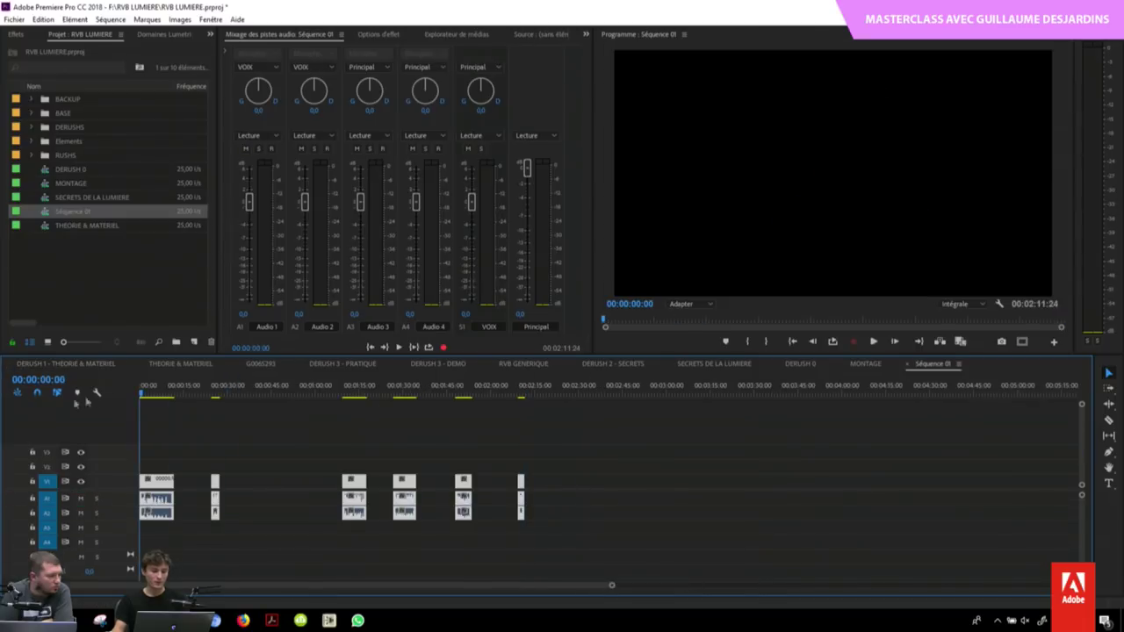
key(backslash)
Step: Ripple-delete the five gaps so the clips run back to back
drag(278, 422, 529, 507)
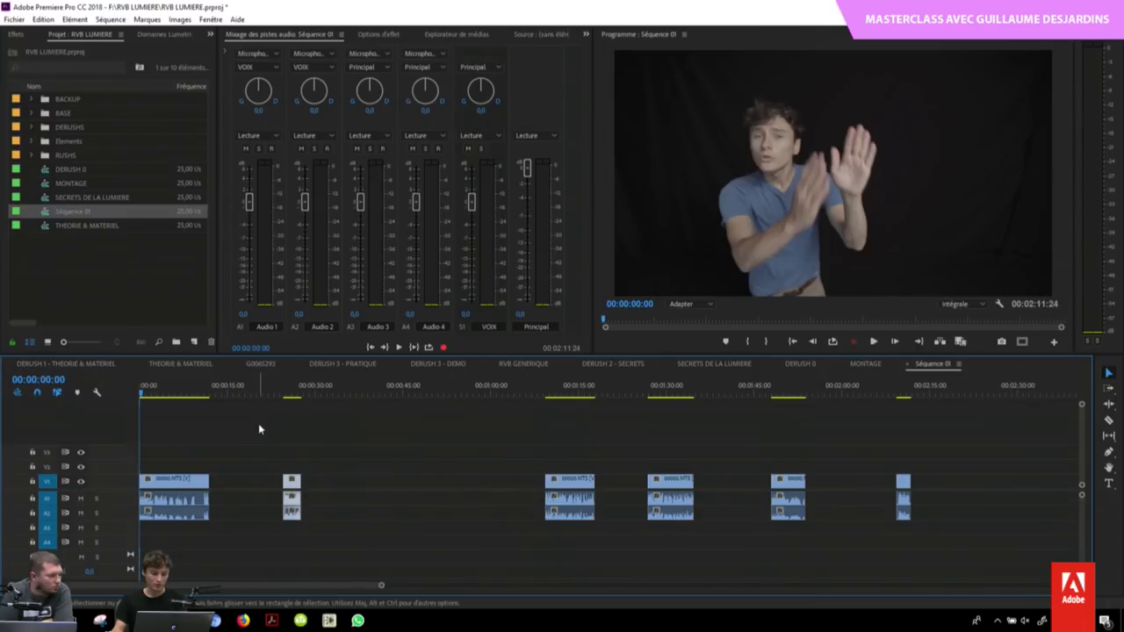
click(246, 488)
key(Delete)
click(289, 488)
key(Delete)
click(290, 488)
key(Delete)
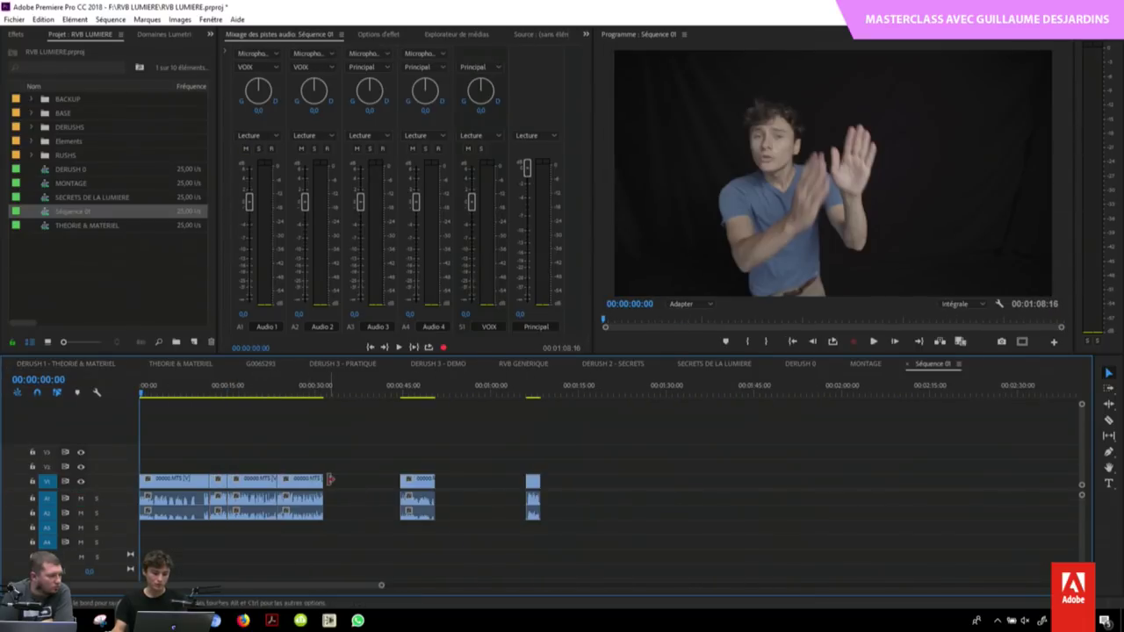
click(343, 482)
key(Delete)
click(381, 482)
key(Delete)
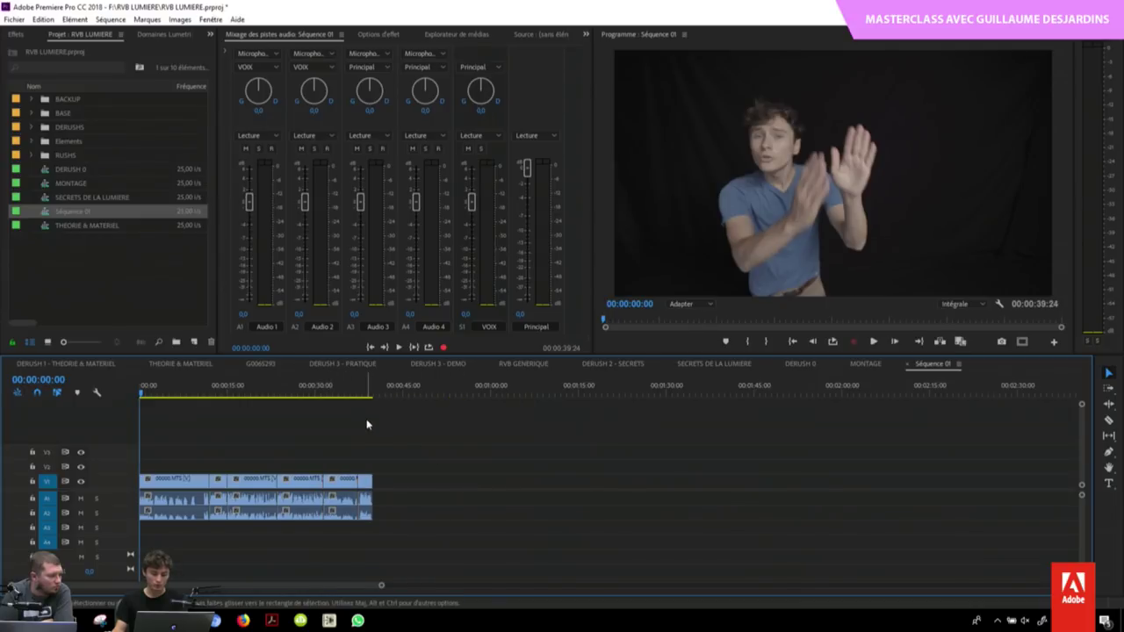
Step: Zoom in on the packed clips and briefly select the A2 audio clips
key(equal)
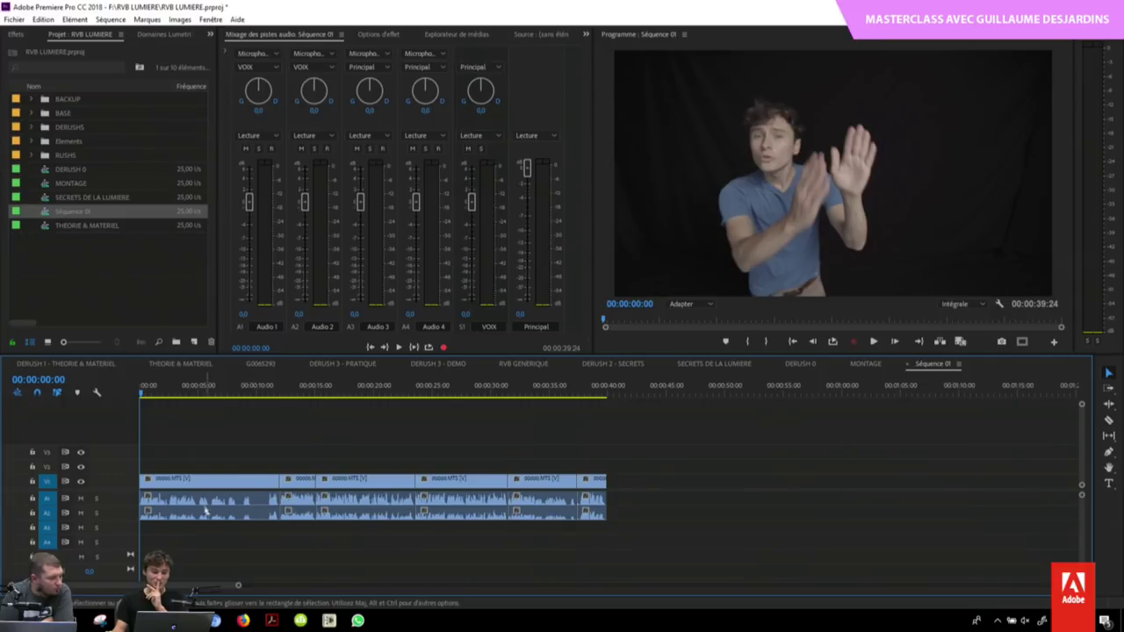
drag(661, 560, 107, 519)
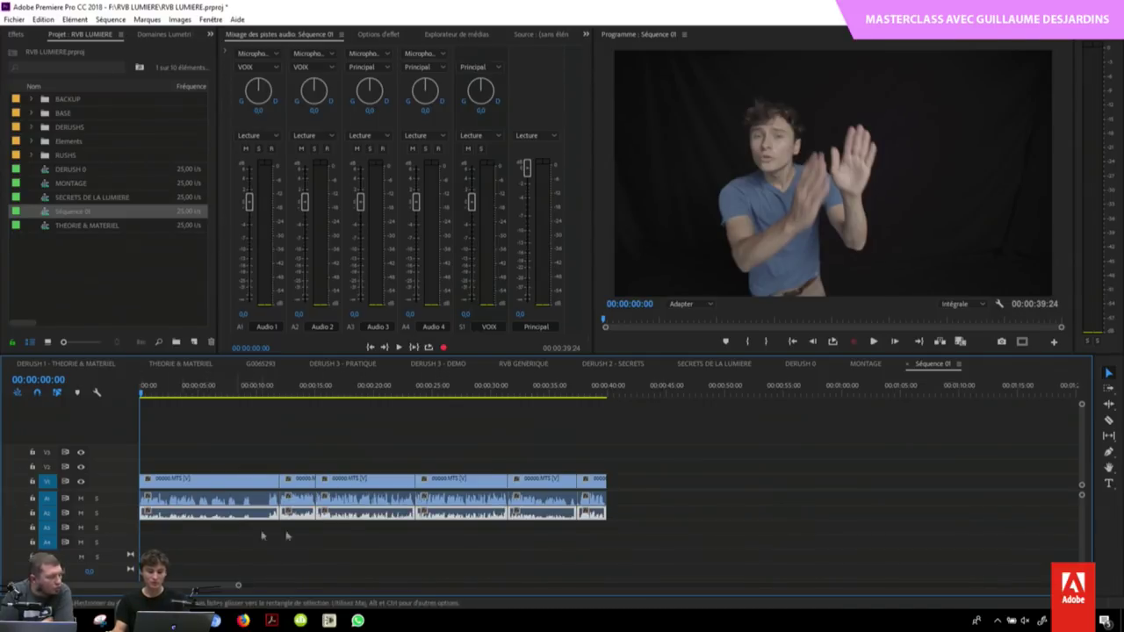
click(608, 536)
Step: Delete all the original A1 audio clips in Séquence 01
click(66, 363)
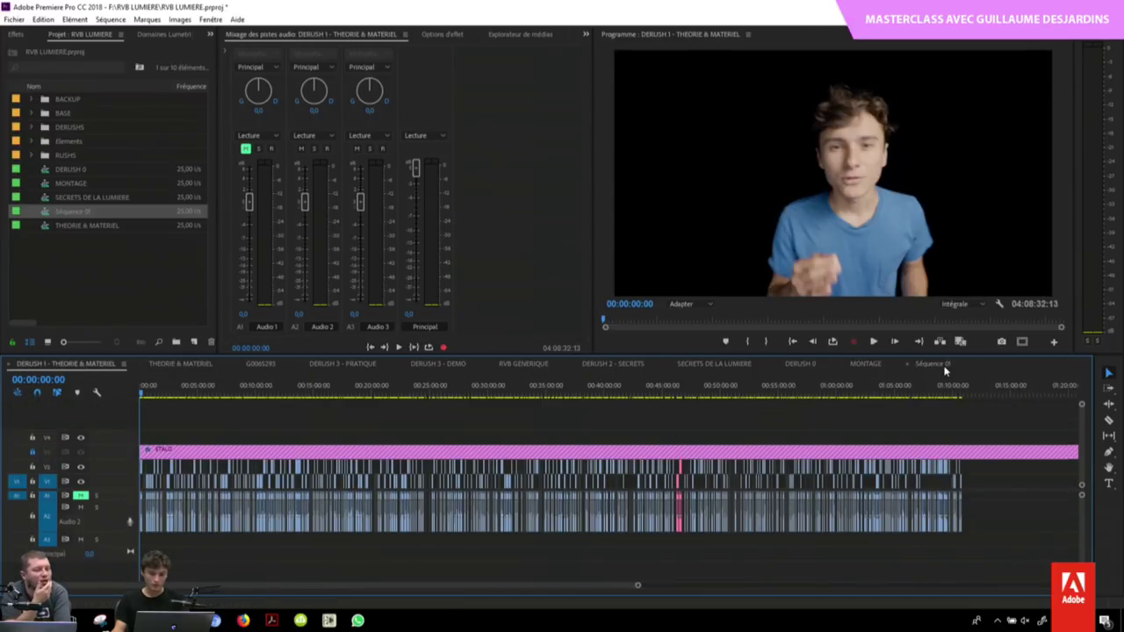
click(931, 364)
drag(688, 493, 139, 505)
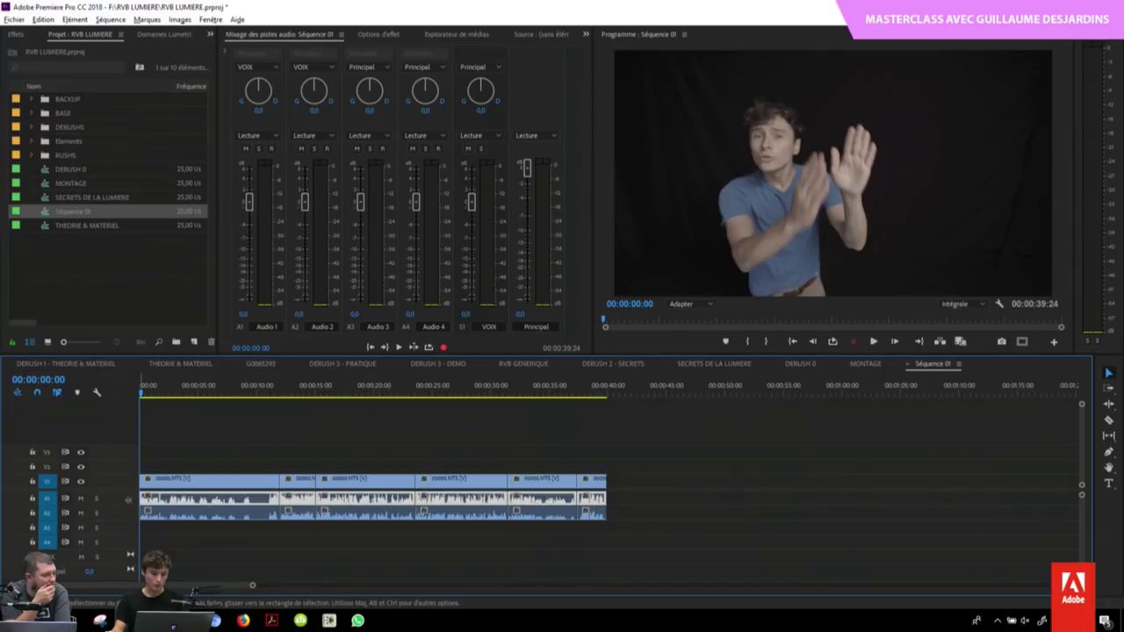
key(Delete)
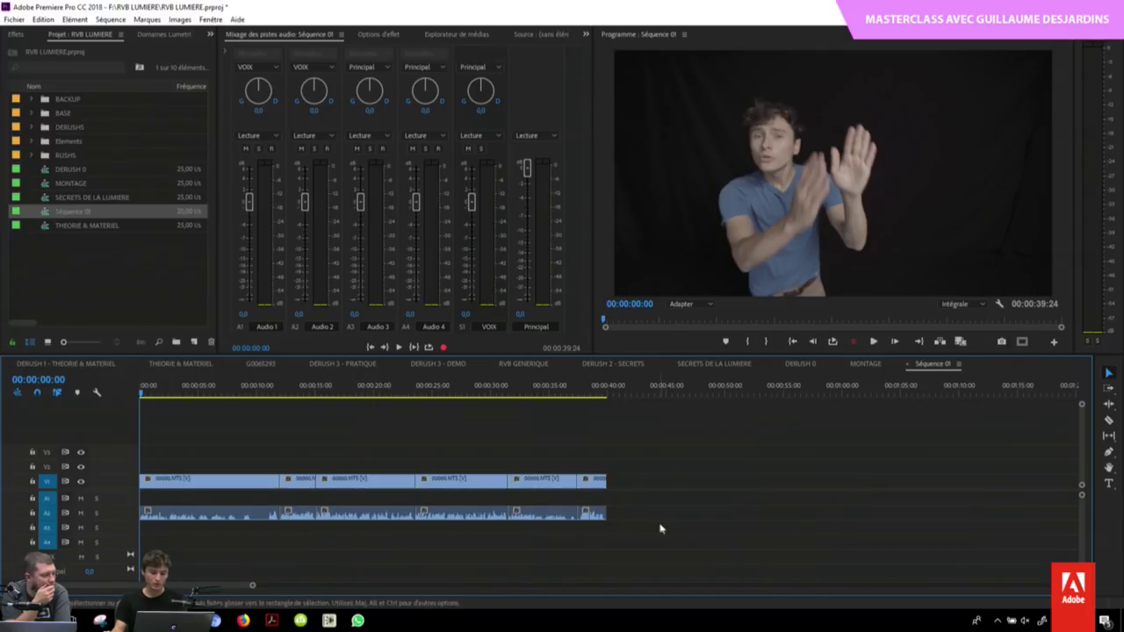
Step: Move the A2 audio clips up onto A1 and make the A1 track taller
drag(665, 530, 131, 474)
drag(179, 513, 179, 501)
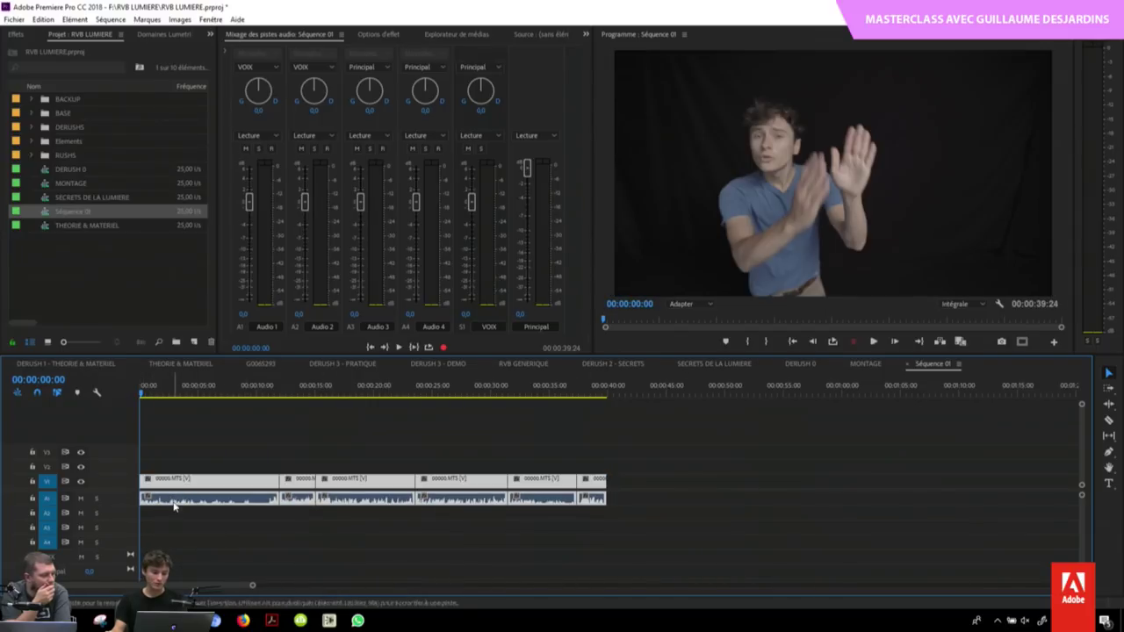
click(262, 530)
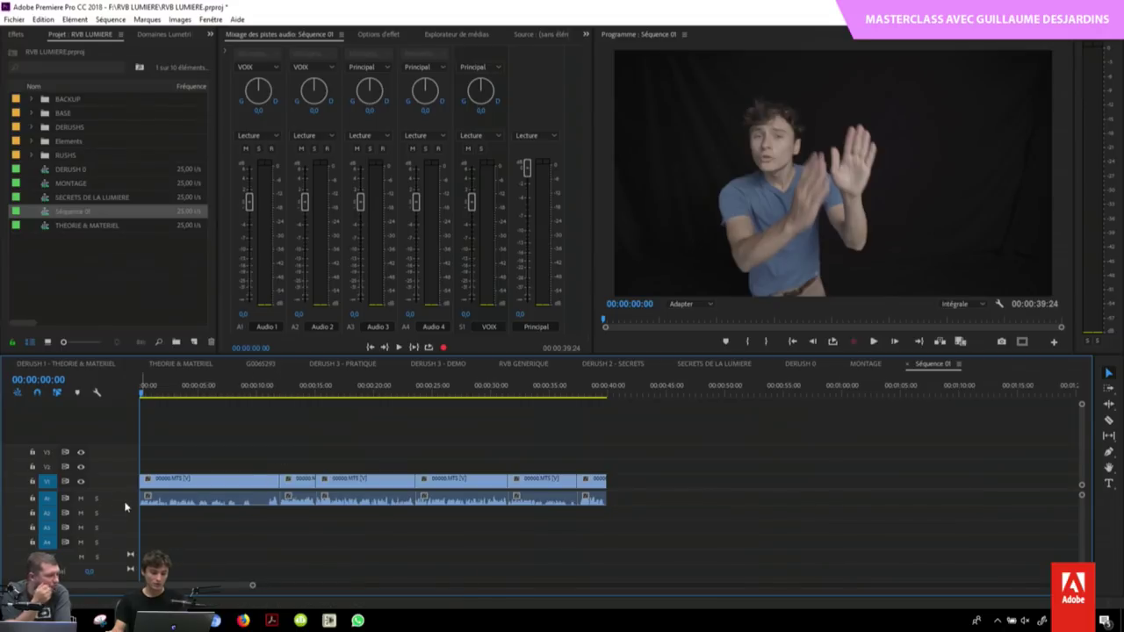
drag(125, 504, 127, 520)
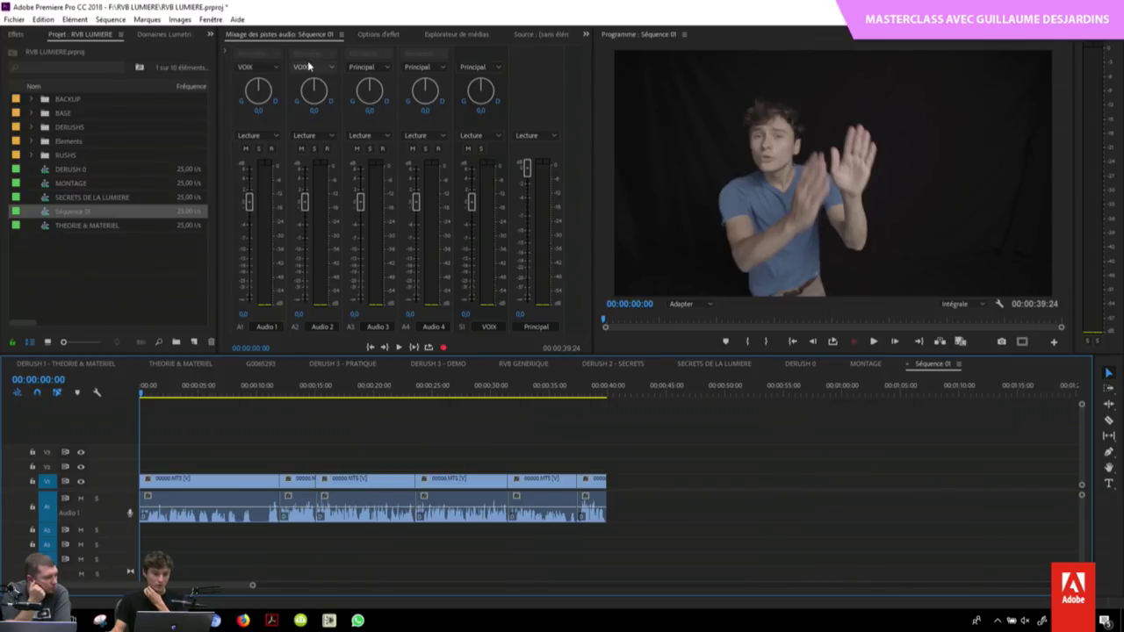
Step: Insert Filtre et égaliseur > Egaliseur paramétrique on the VOIX track and open its editor
click(227, 55)
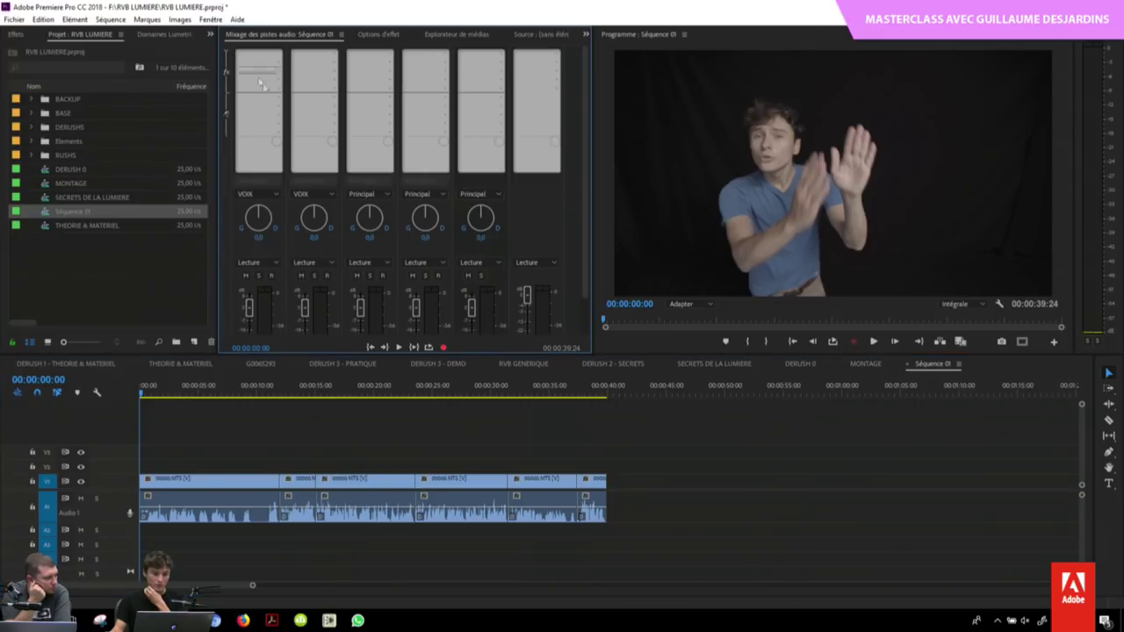
click(500, 67)
mouse_move(516, 94)
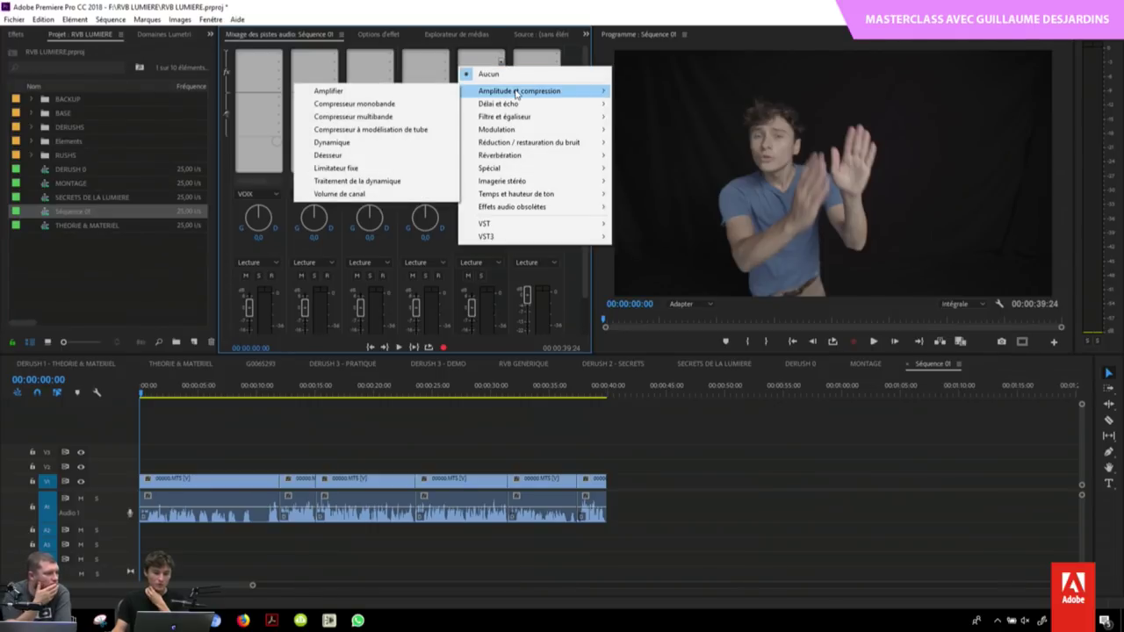
mouse_move(520, 117)
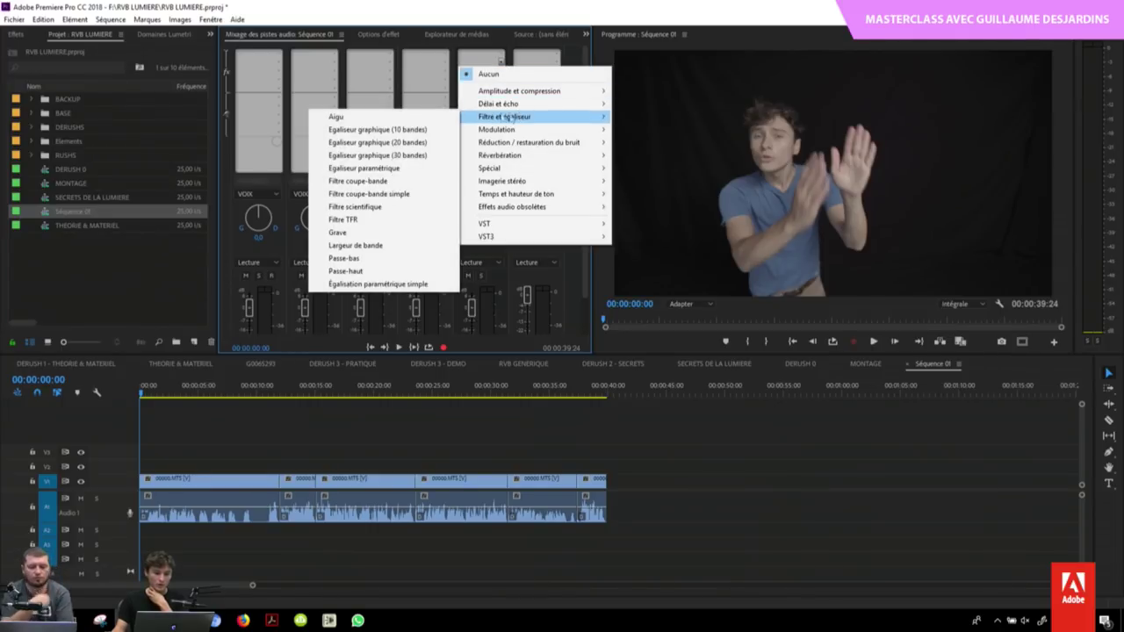
click(386, 168)
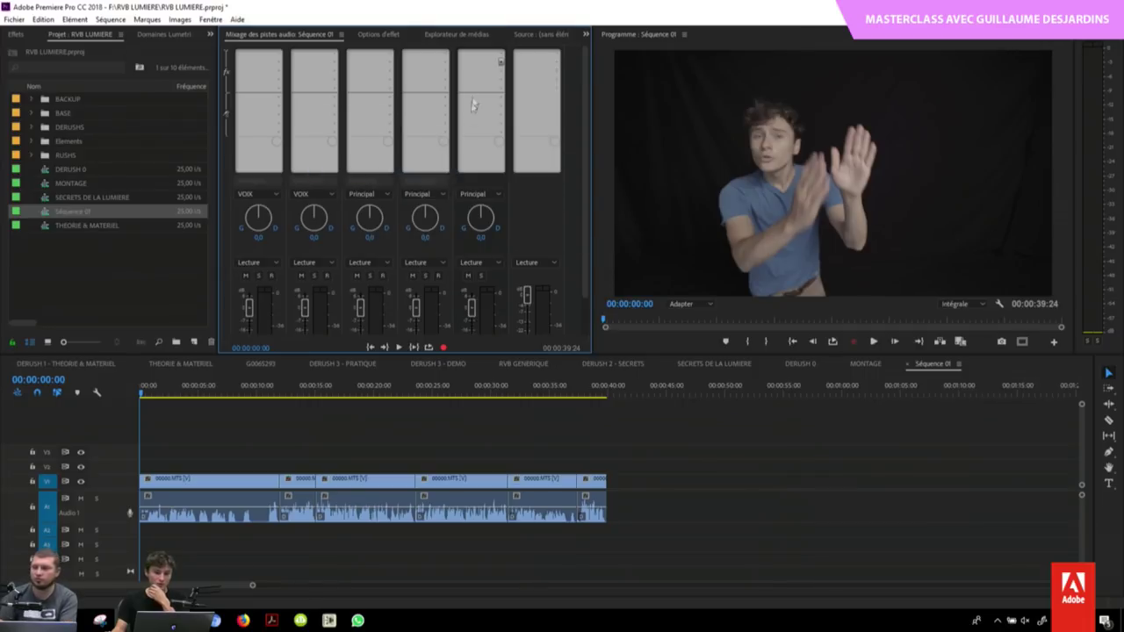
double_click(481, 63)
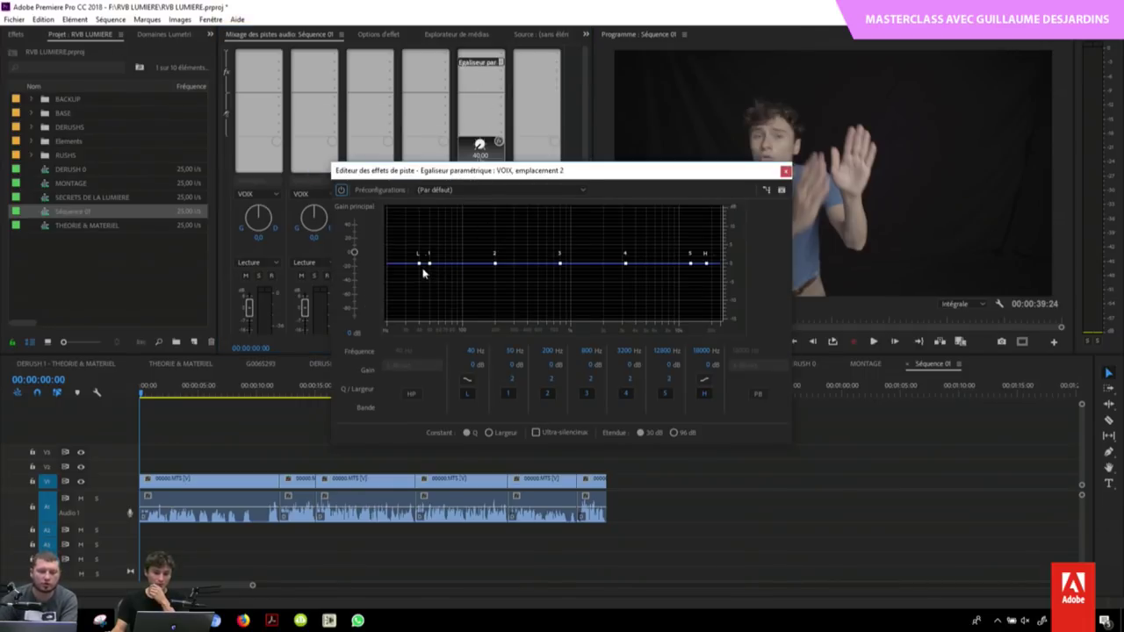
Step: Set a -15 dB low cut near 58 Hz and broad boosts around 3 kHz and 9680 Hz
mouse_move(423, 264)
mouse_down()
mouse_move(424, 322)
mouse_move(434, 320)
mouse_up()
click(468, 379)
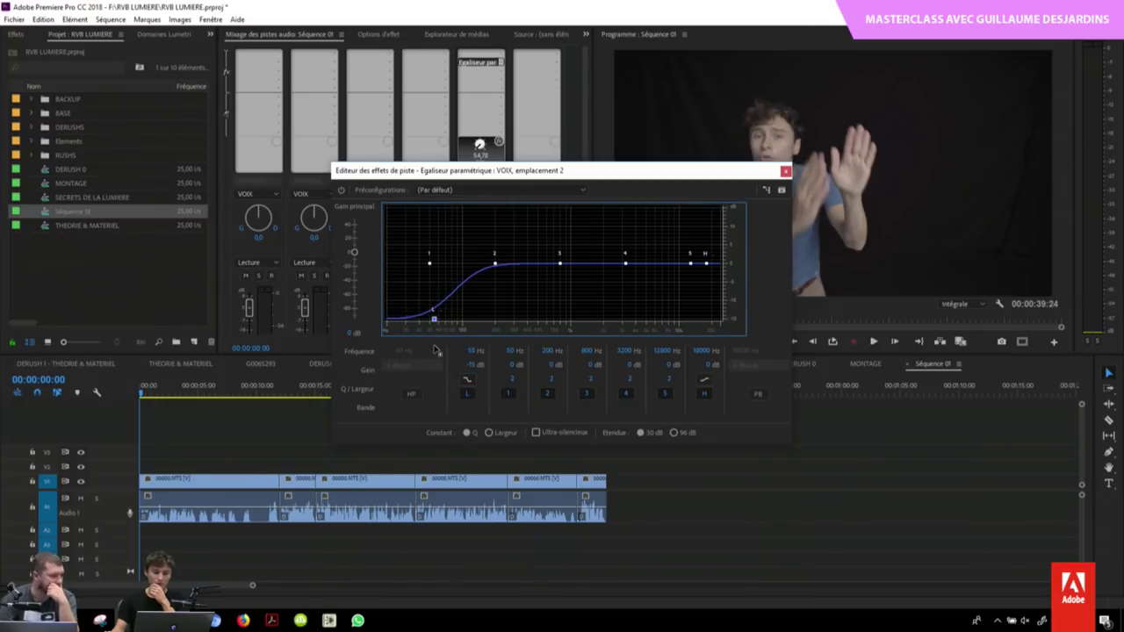
drag(625, 264, 623, 244)
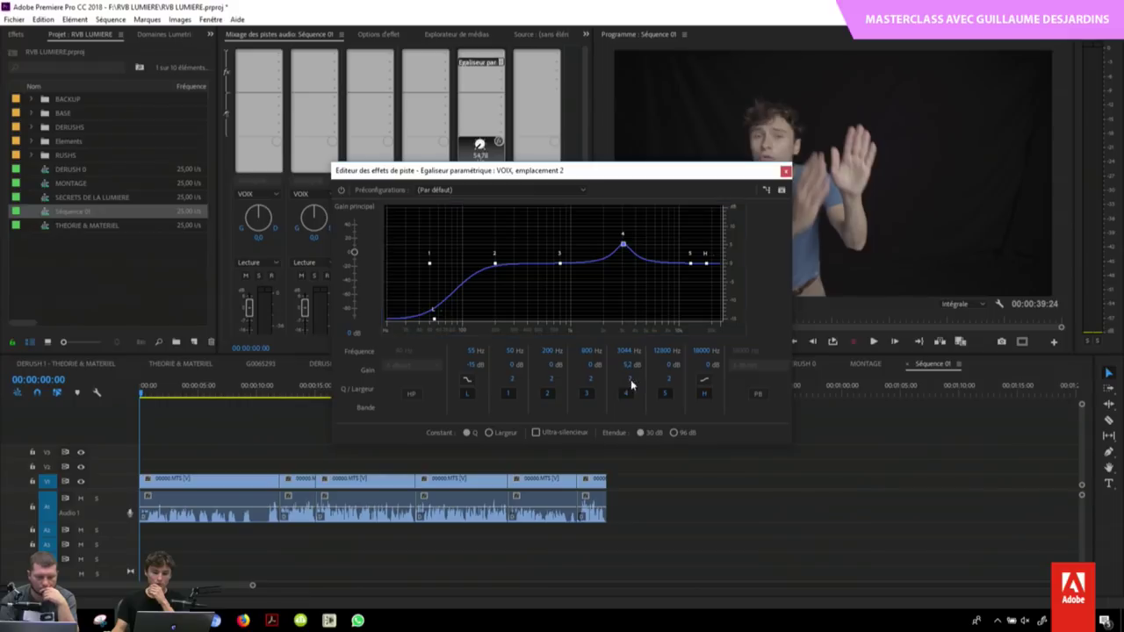
drag(629, 380, 504, 345)
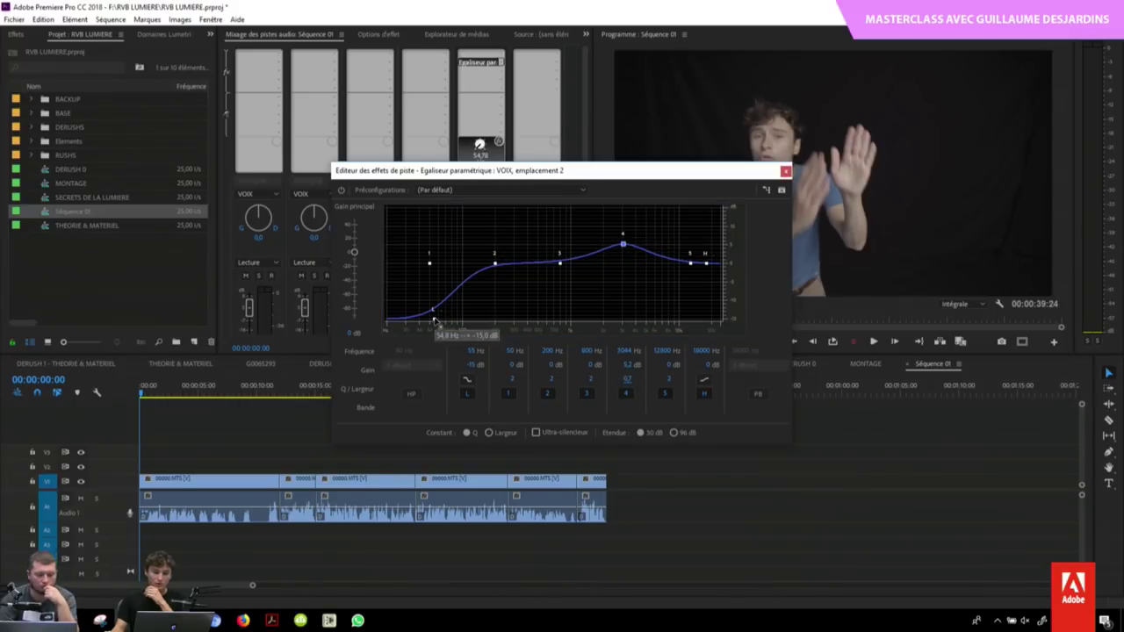
drag(434, 321, 437, 330)
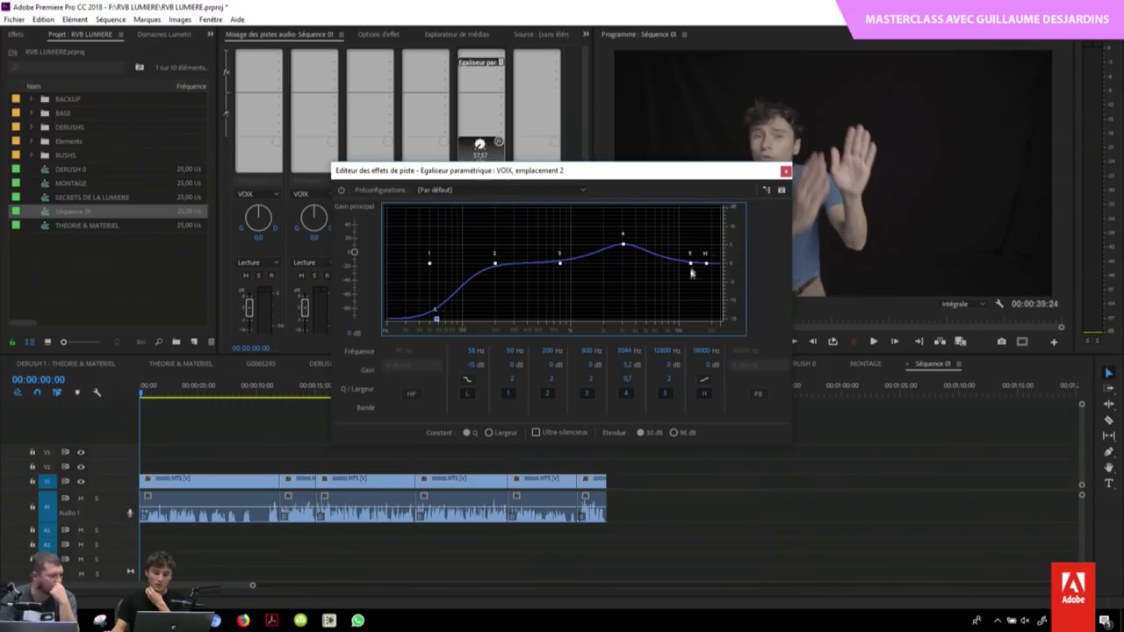
drag(691, 264, 684, 253)
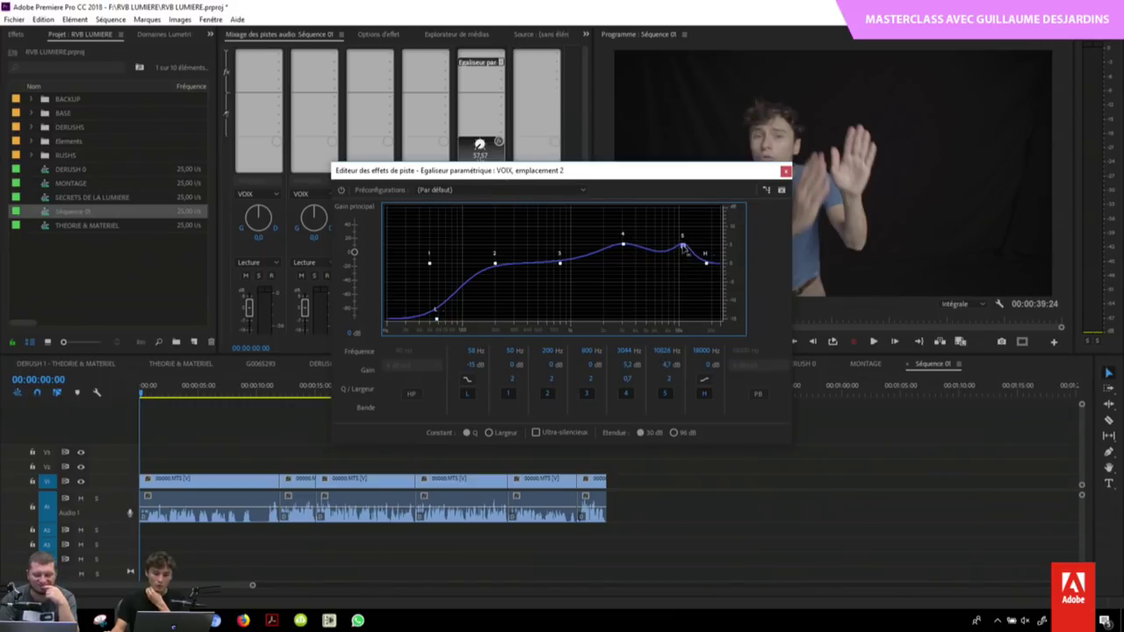
mouse_move(672, 385)
mouse_down()
mouse_move(654, 385)
mouse_move(661, 378)
mouse_up()
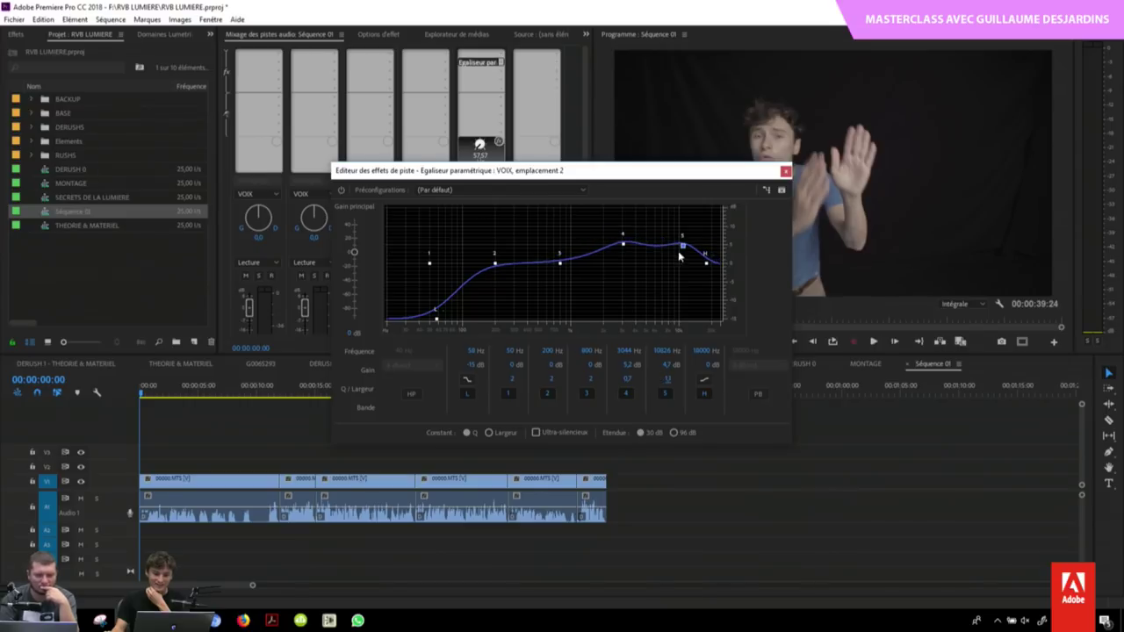
drag(687, 249, 627, 251)
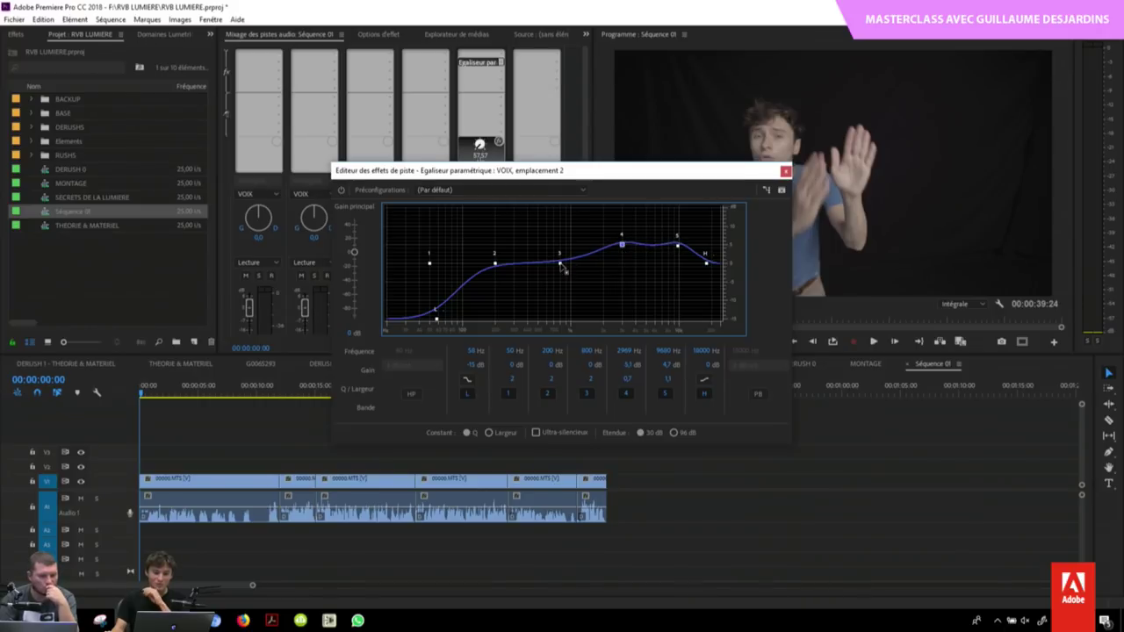
Step: Add a narrow band 3 dip near 800 Hz, lift band 2 at 200 Hz, and move the low cut to 67 Hz
mouse_move(560, 264)
mouse_down()
mouse_move(544, 275)
mouse_move(554, 278)
mouse_up()
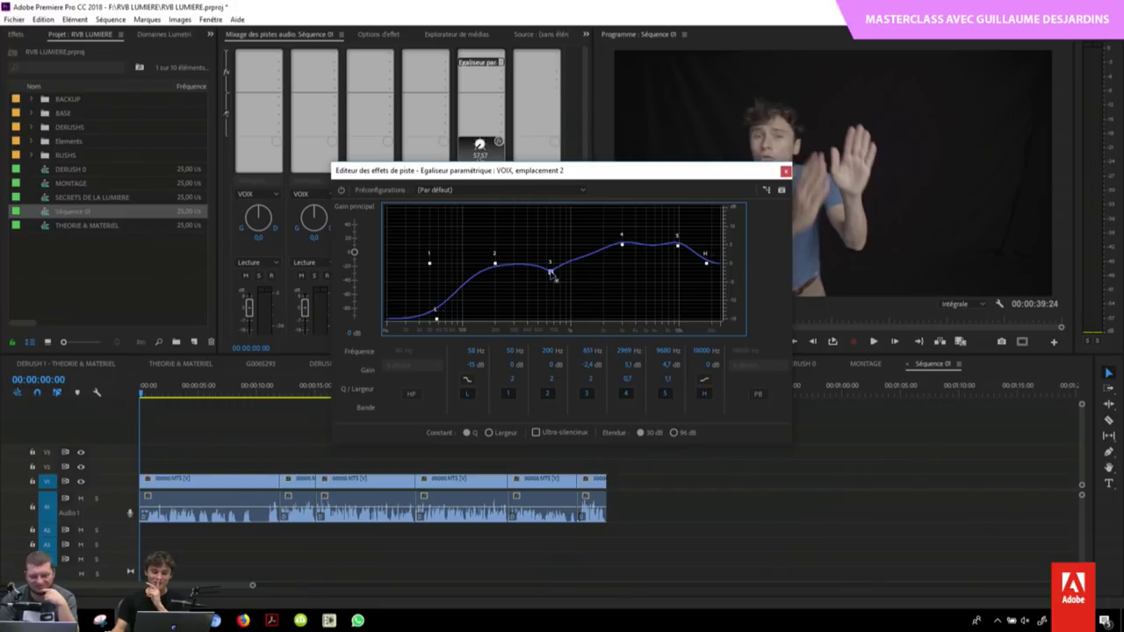
mouse_move(554, 278)
mouse_down()
mouse_move(545, 221)
mouse_move(558, 218)
mouse_up()
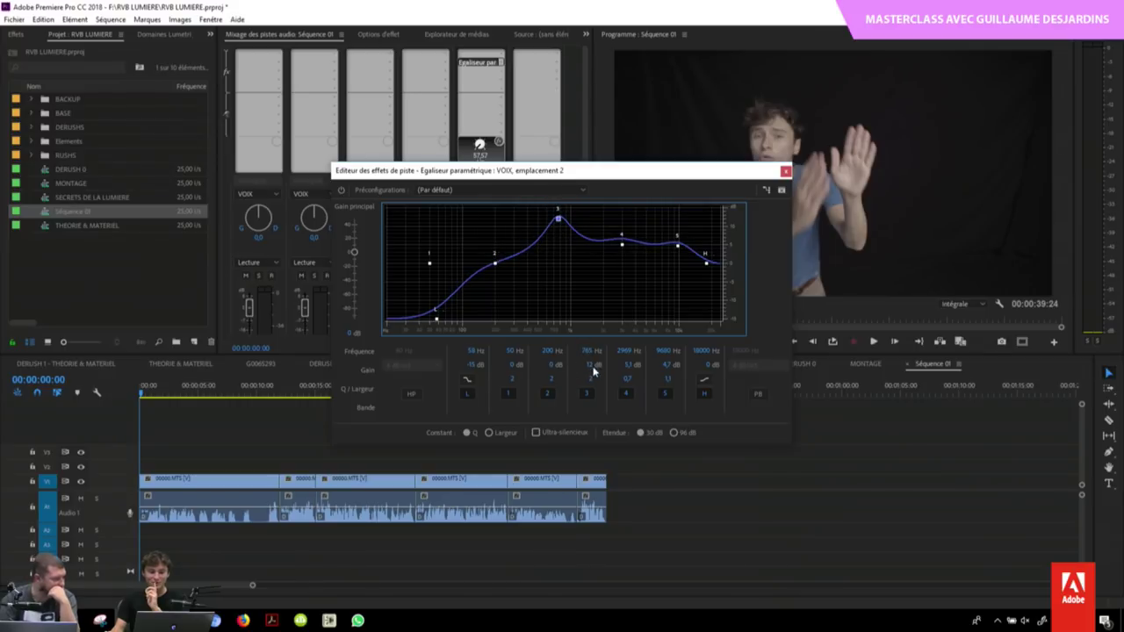
drag(590, 380, 591, 310)
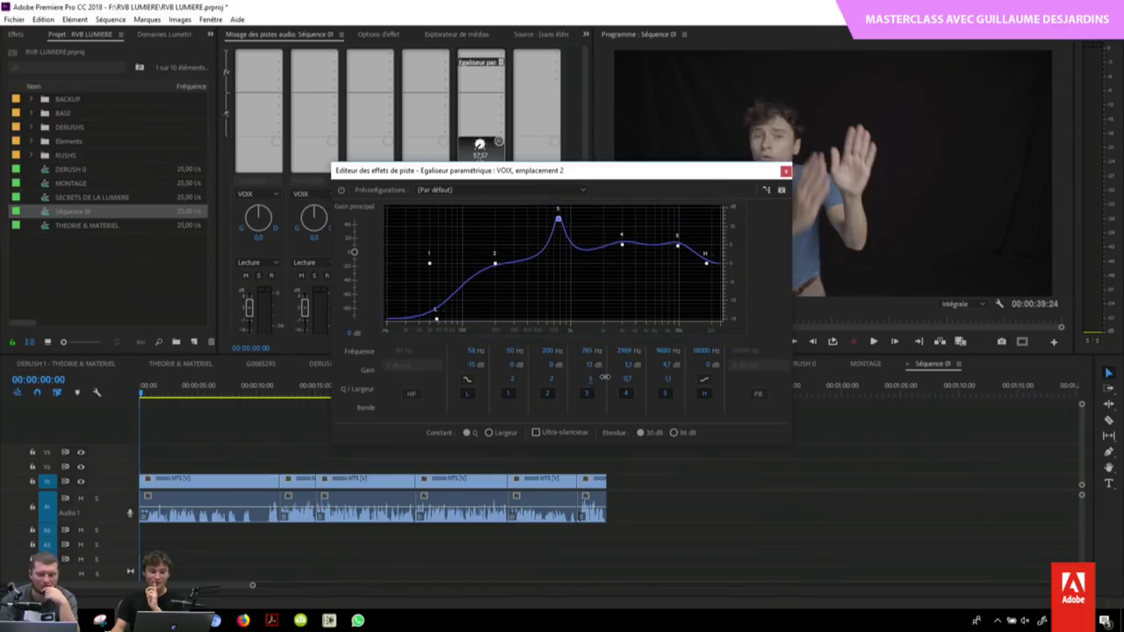
drag(558, 221, 562, 286)
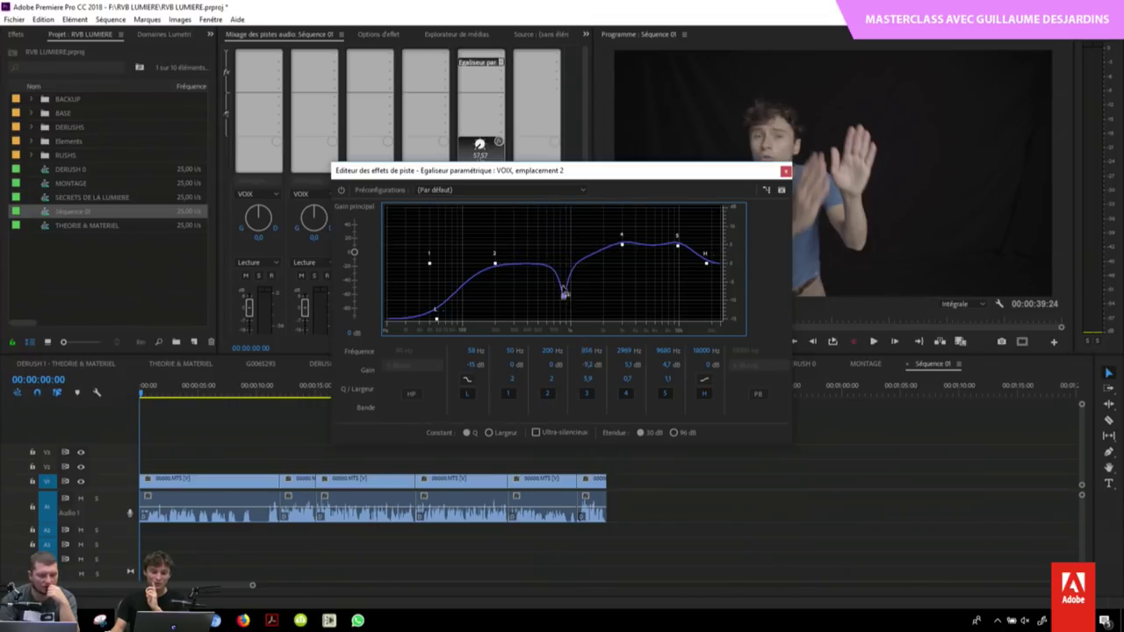
drag(494, 268, 498, 263)
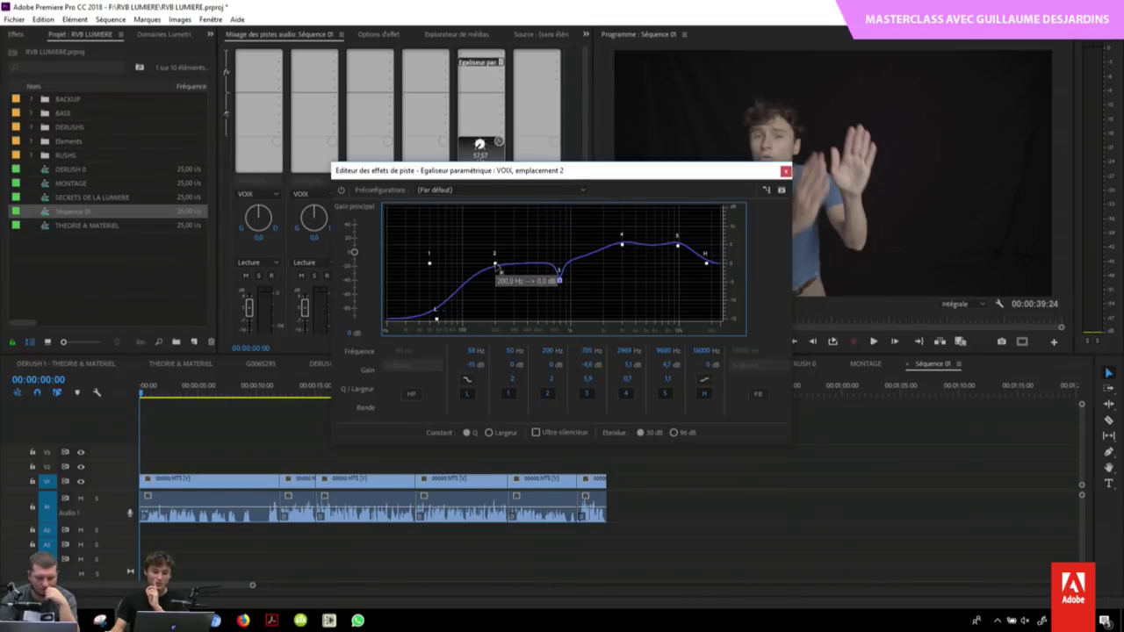
mouse_move(498, 269)
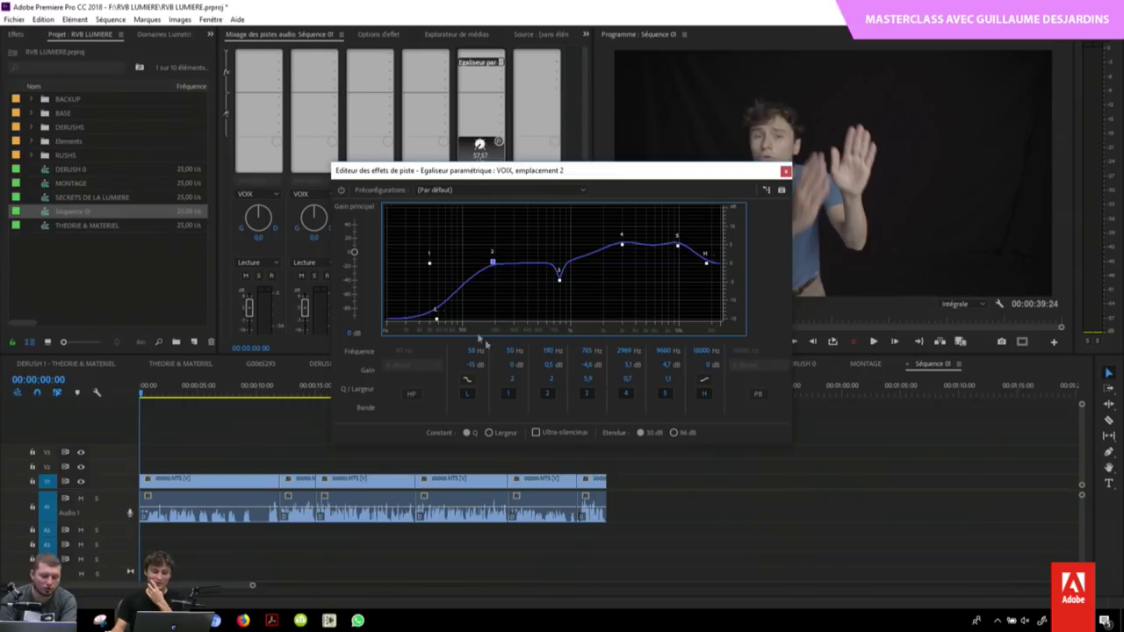
drag(438, 321, 444, 322)
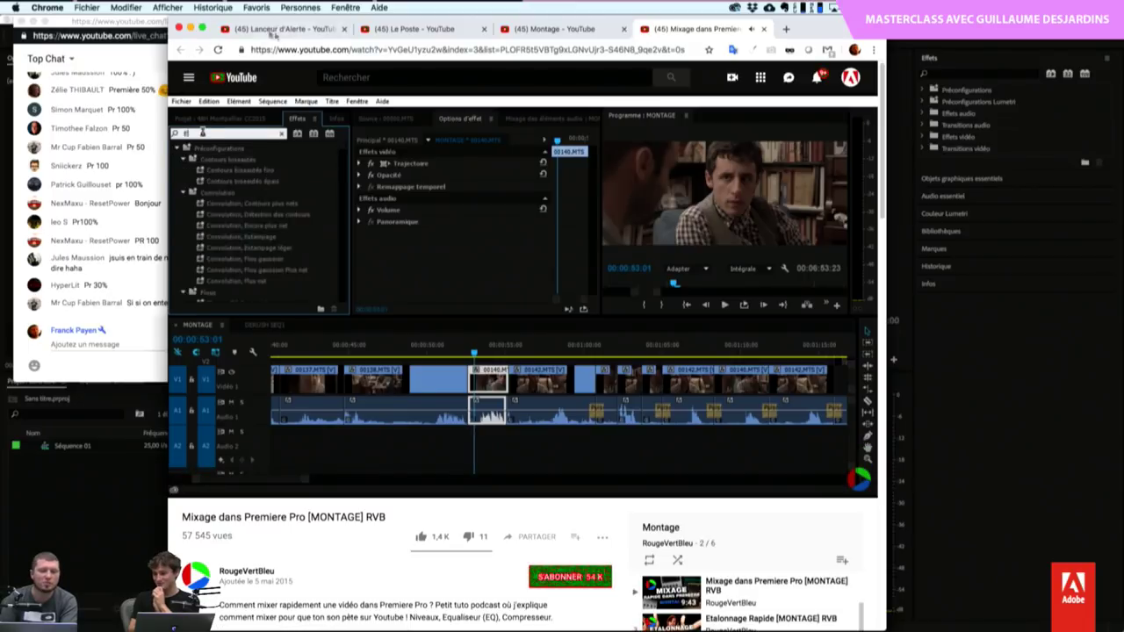
Step: Close the live chat and skim the tutorial from 1:16 through its EQ section
key(super+w)
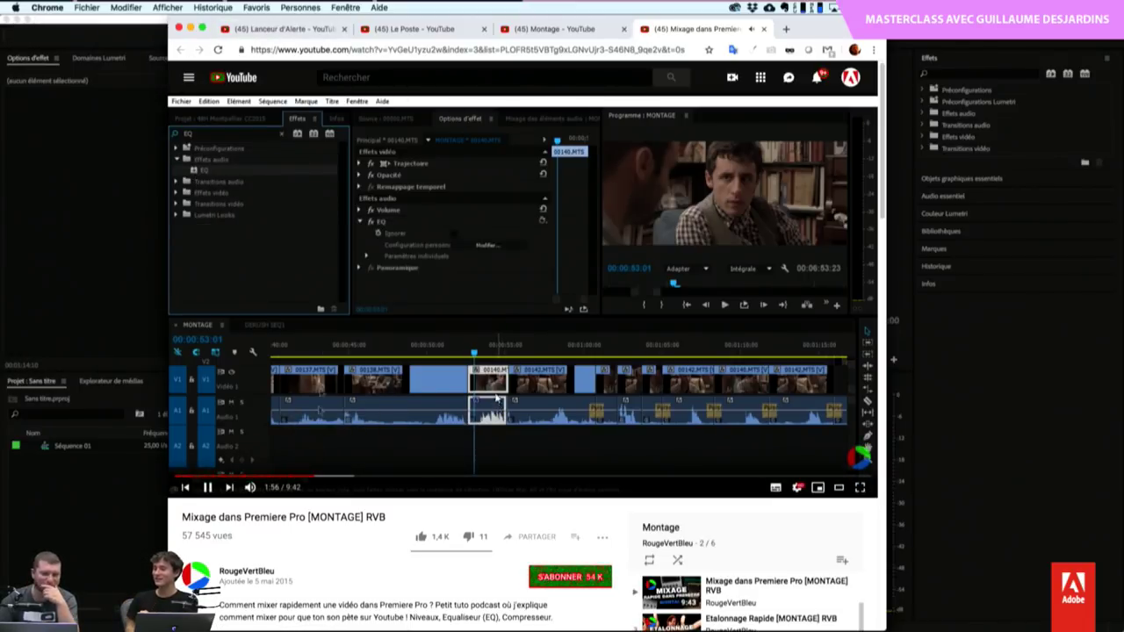
click(269, 477)
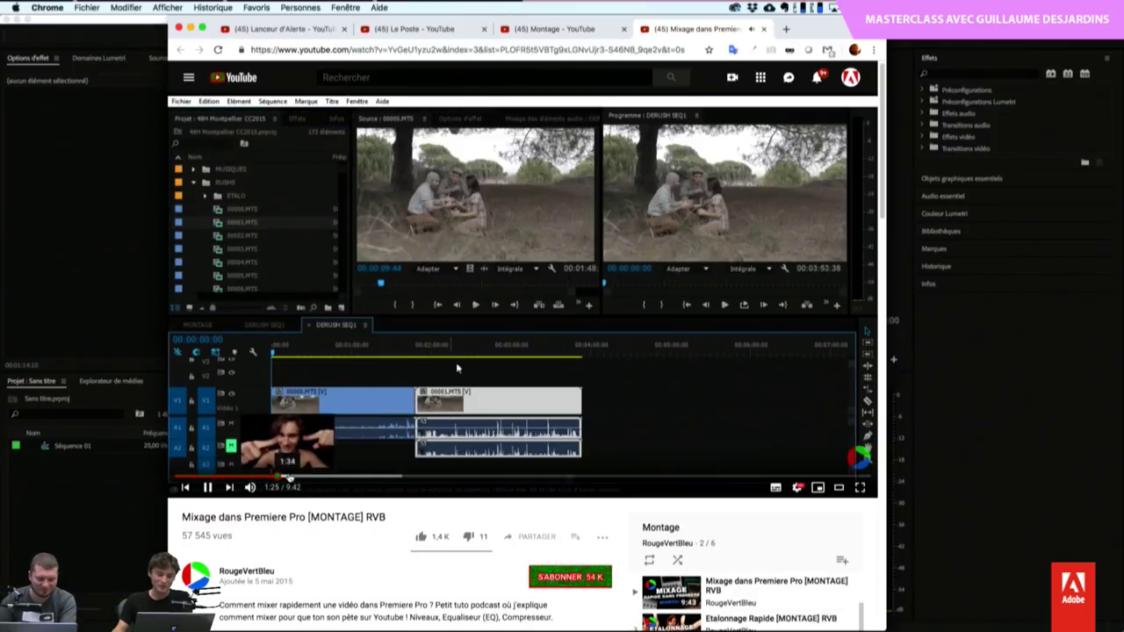
click(308, 477)
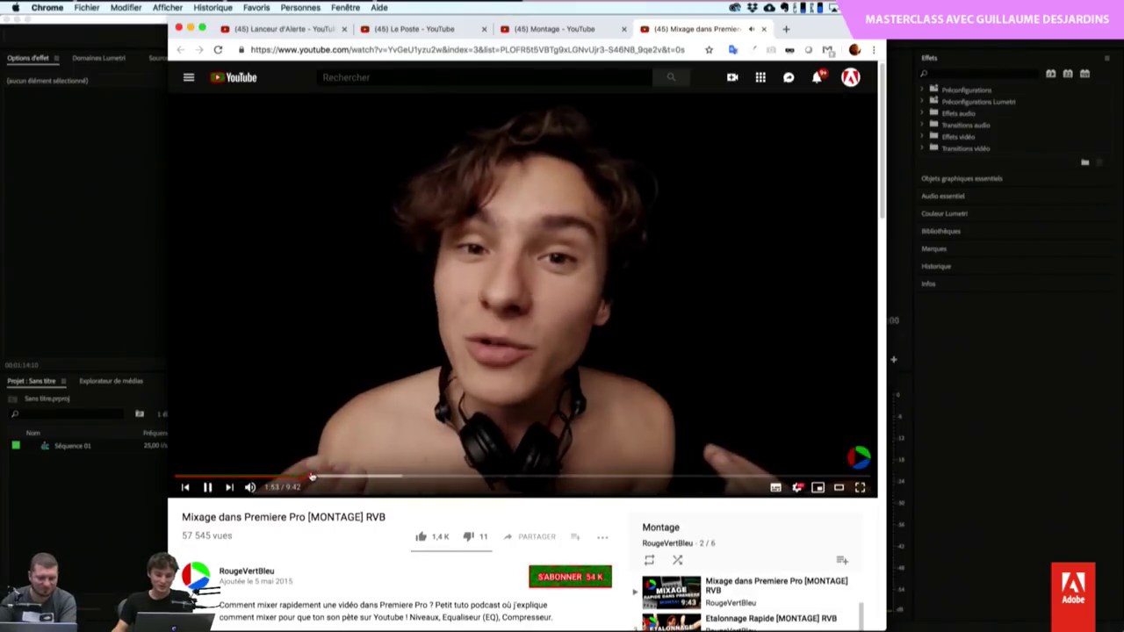
click(377, 477)
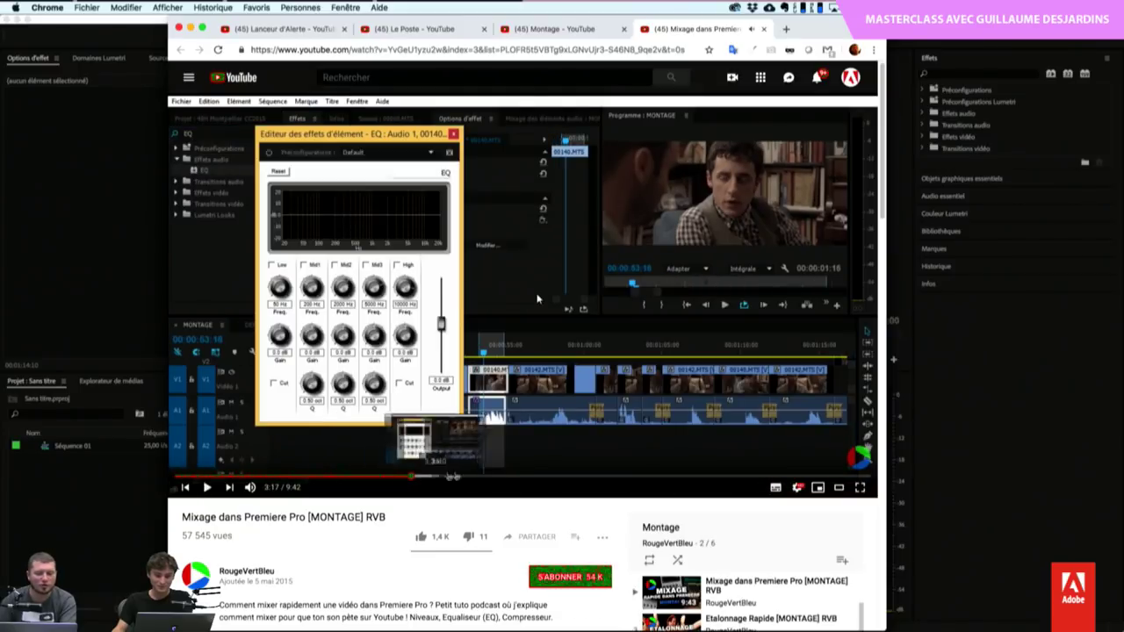
click(457, 478)
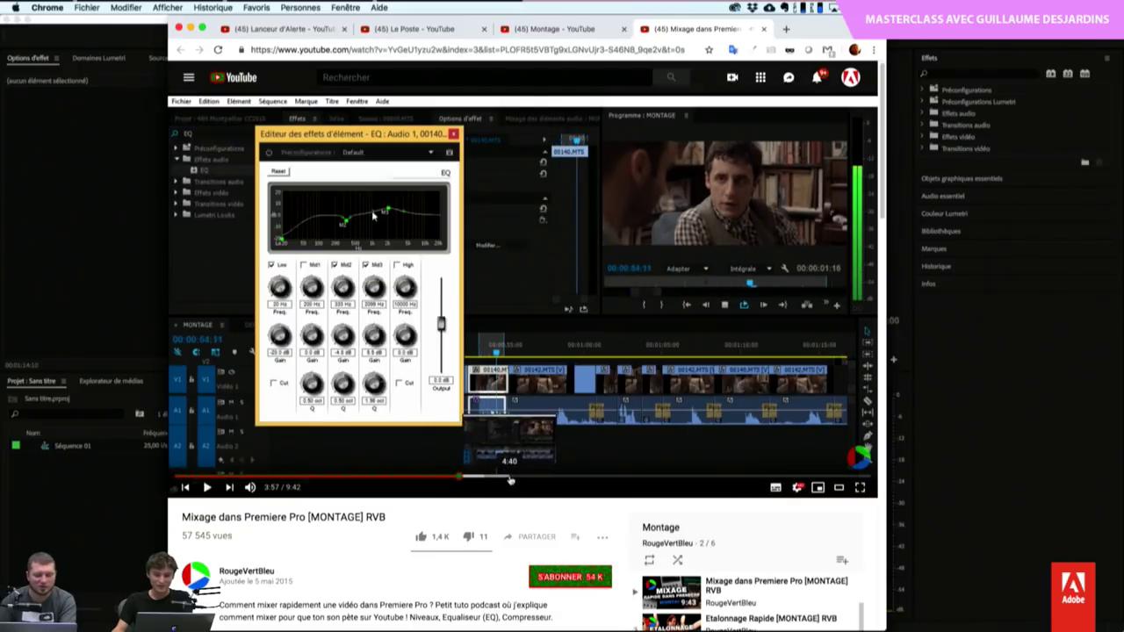
Step: Skip through the tutorial's gain and Dynamics compression parts up to 7:12
click(511, 477)
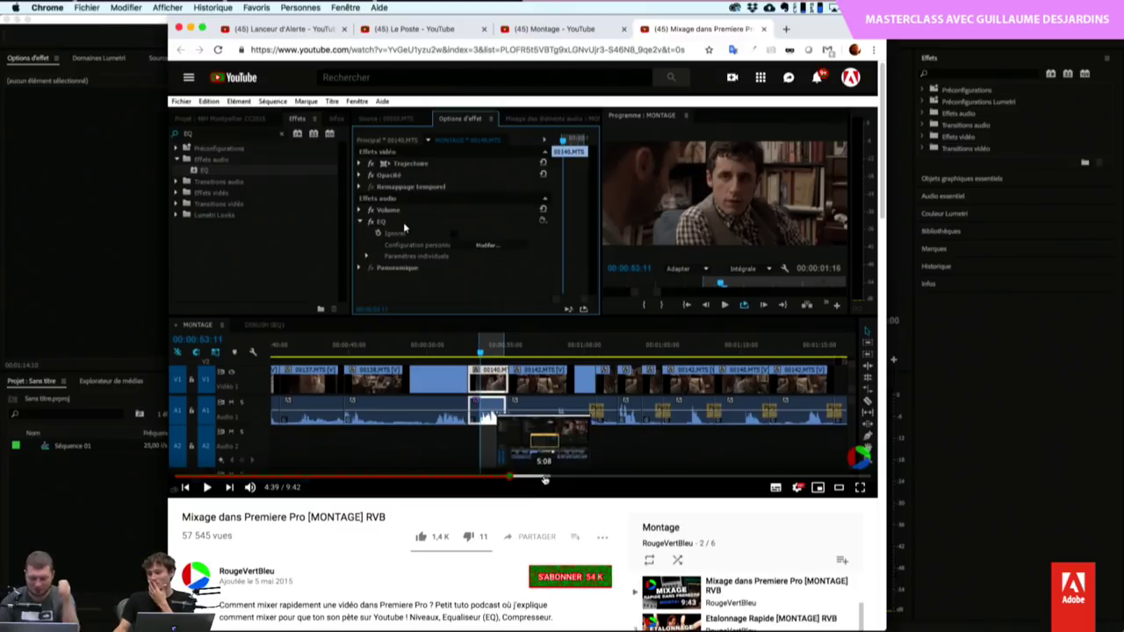
click(545, 479)
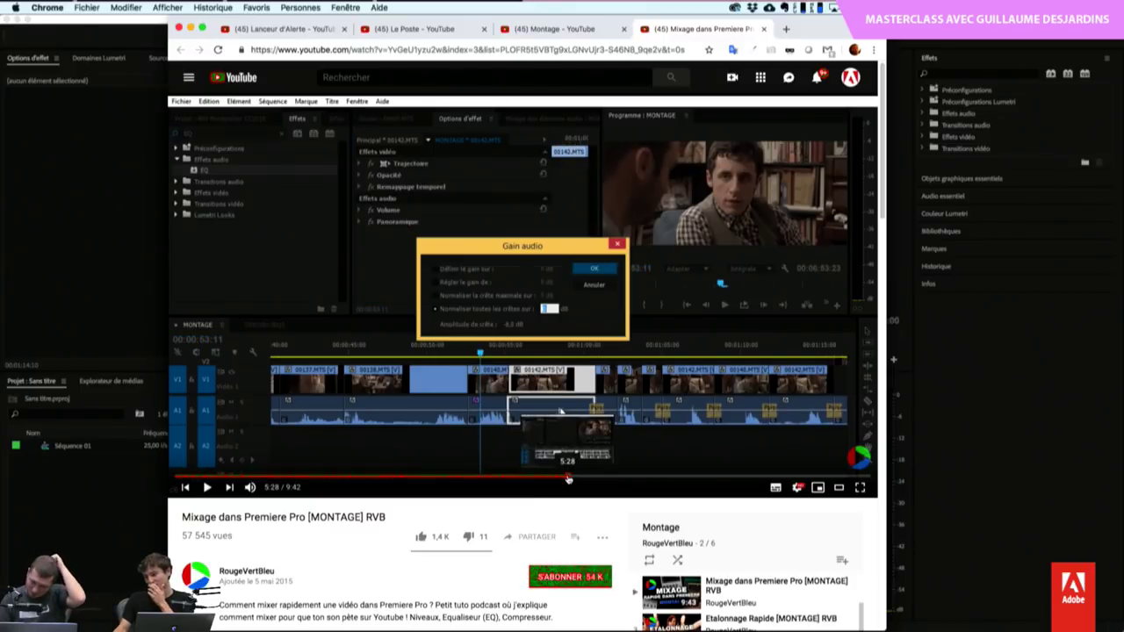
click(569, 478)
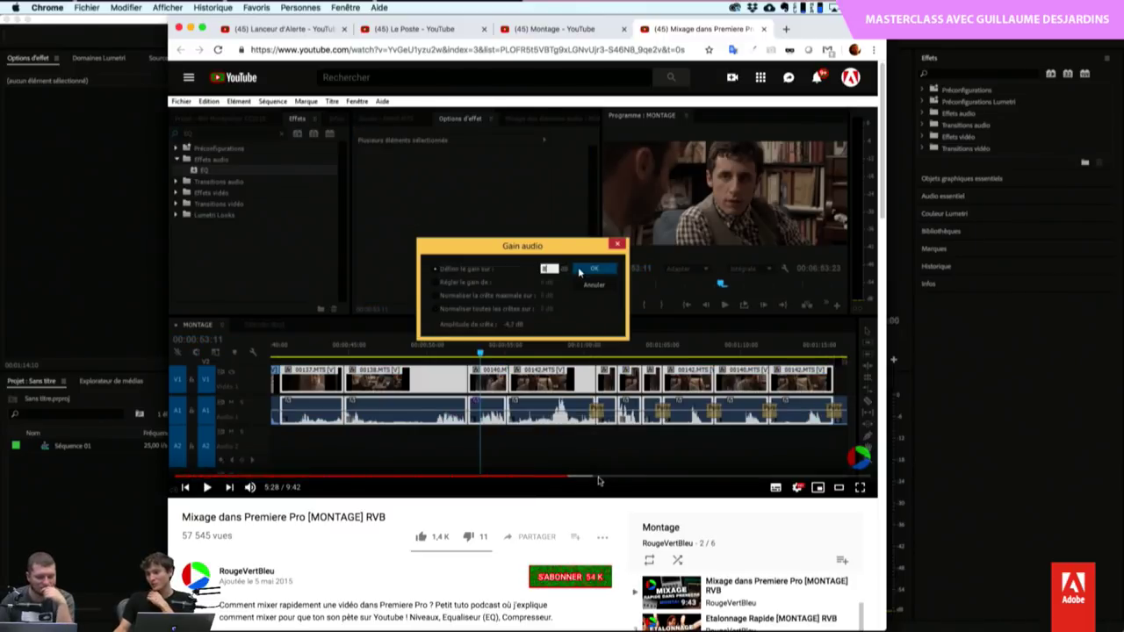
click(600, 479)
click(650, 478)
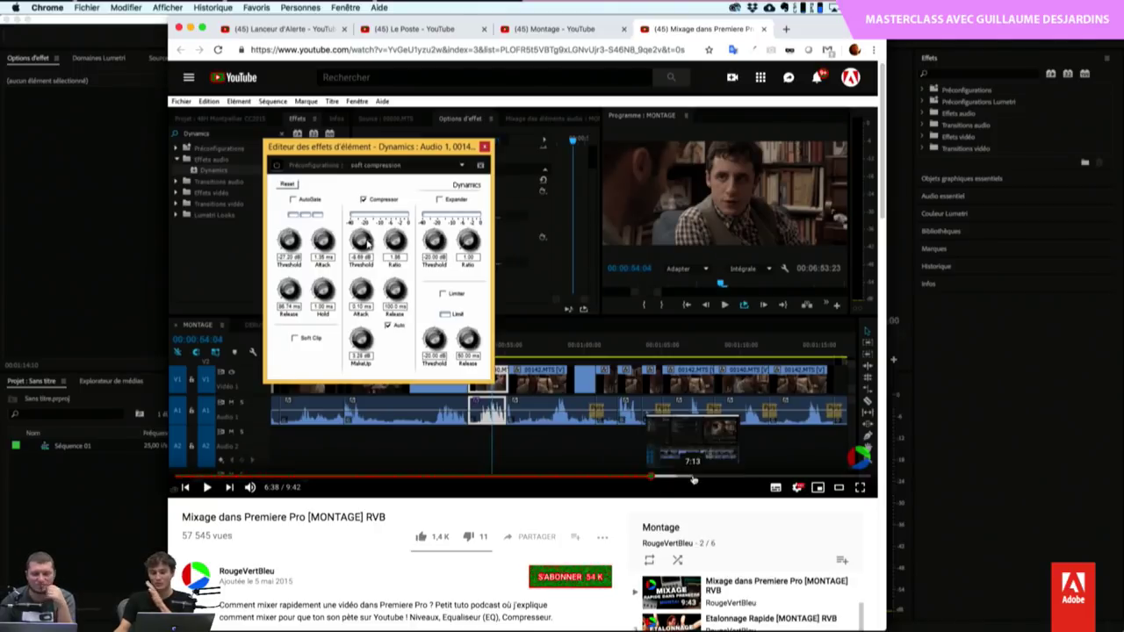
click(700, 478)
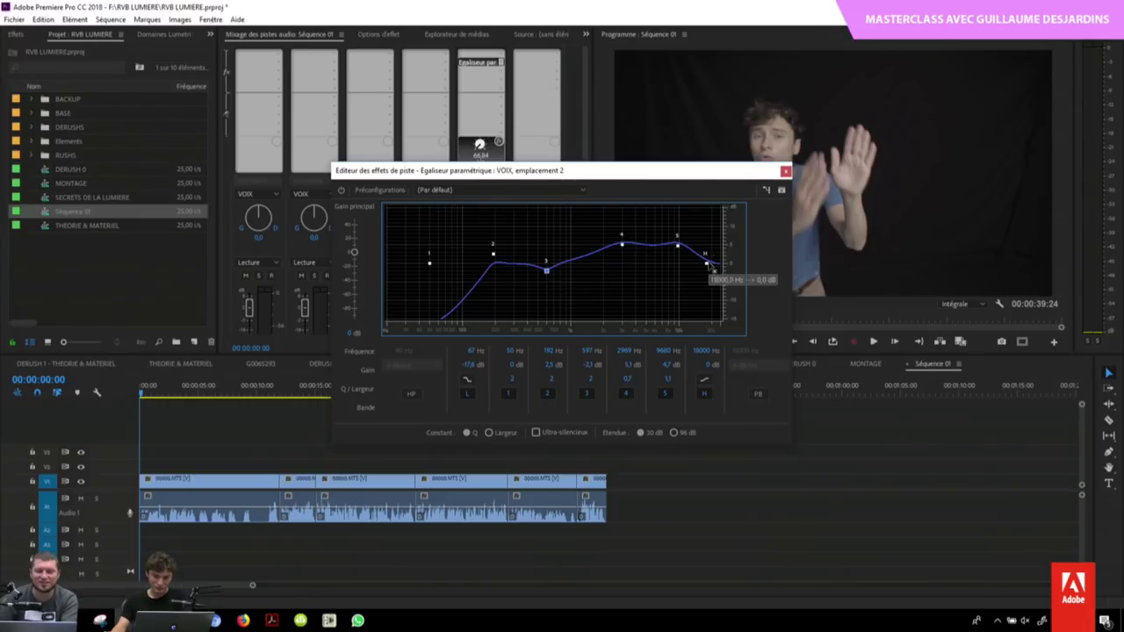
Step: Lower the EQ's high band slightly, then close the equaliser editor
drag(707, 262, 716, 268)
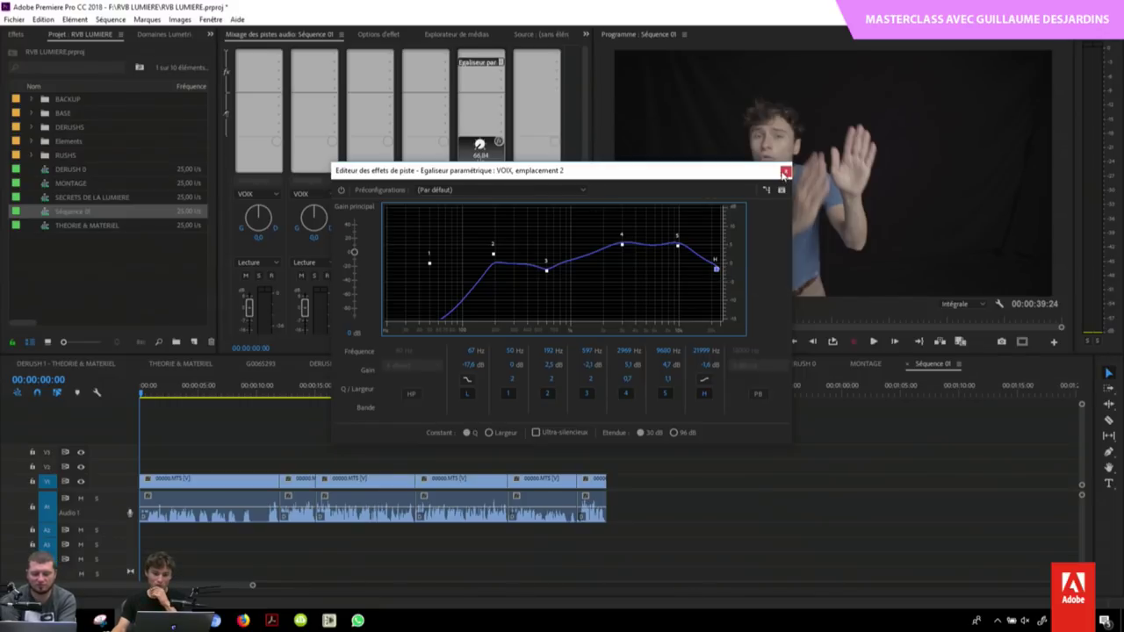
click(786, 173)
click(264, 395)
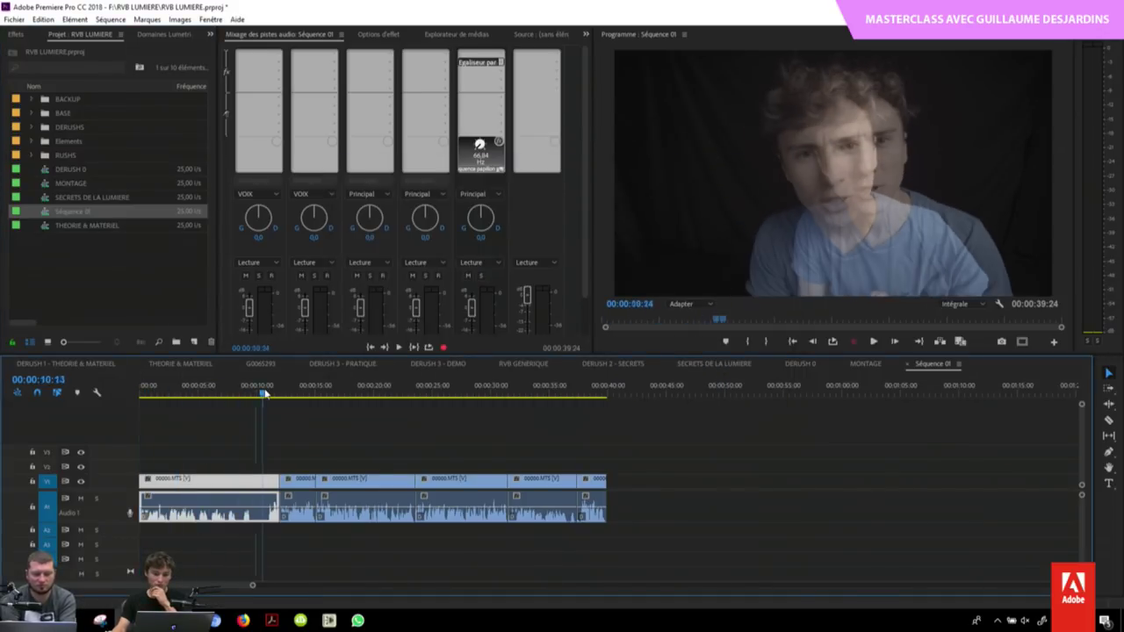
Step: Play Séquence 01 from the start and stop at 00:00:12:14
drag(265, 394, 143, 395)
key(space)
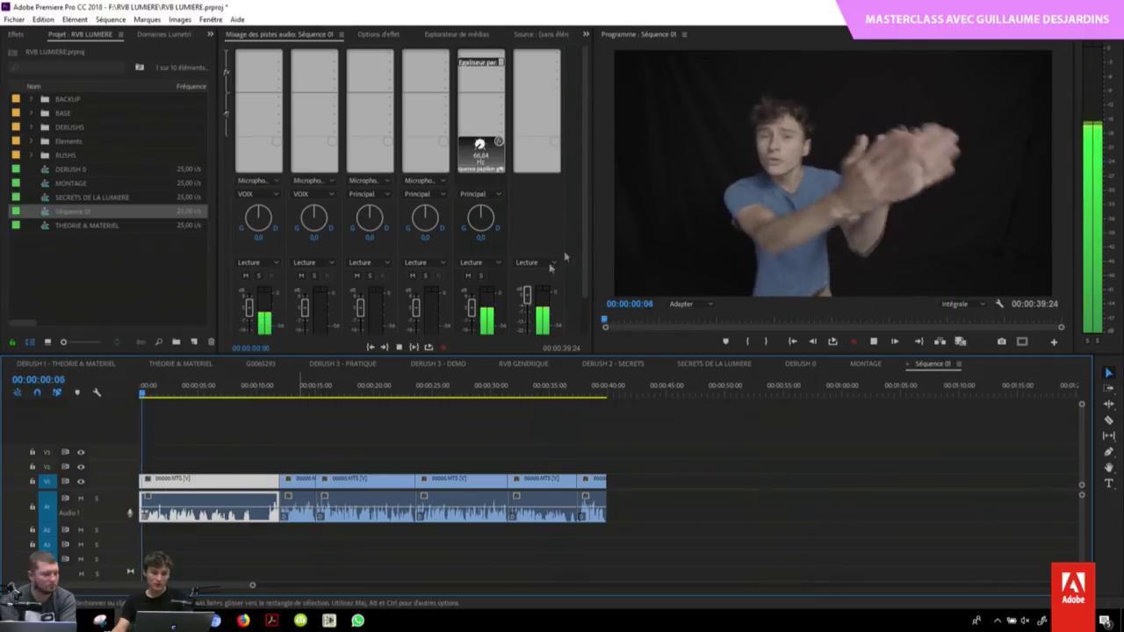
scroll(580, 176, down, 2)
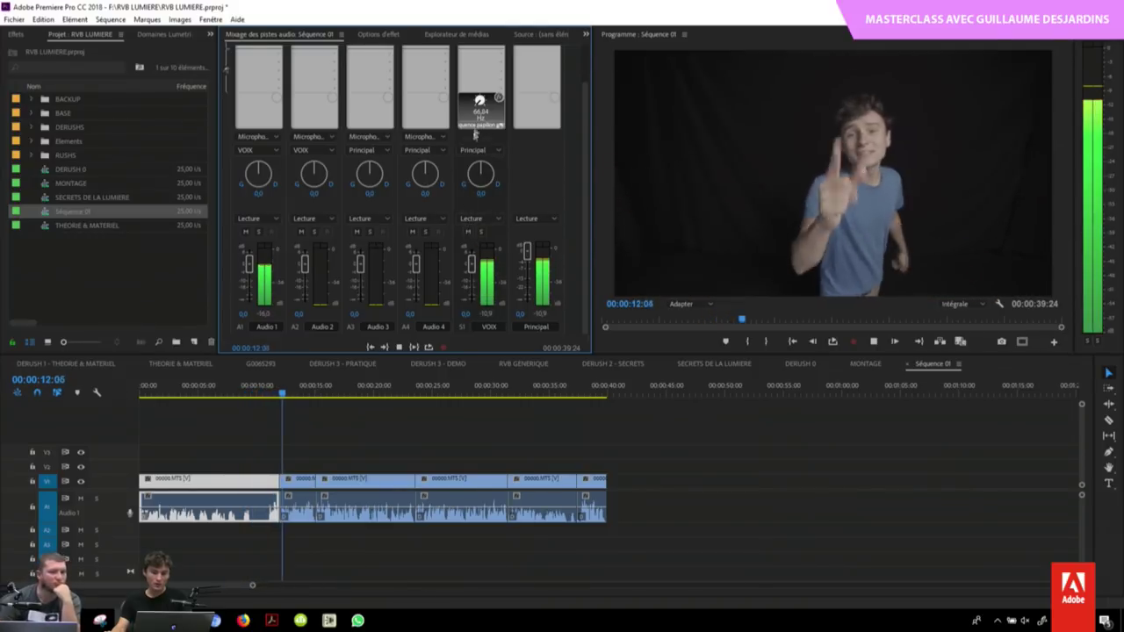
key(space)
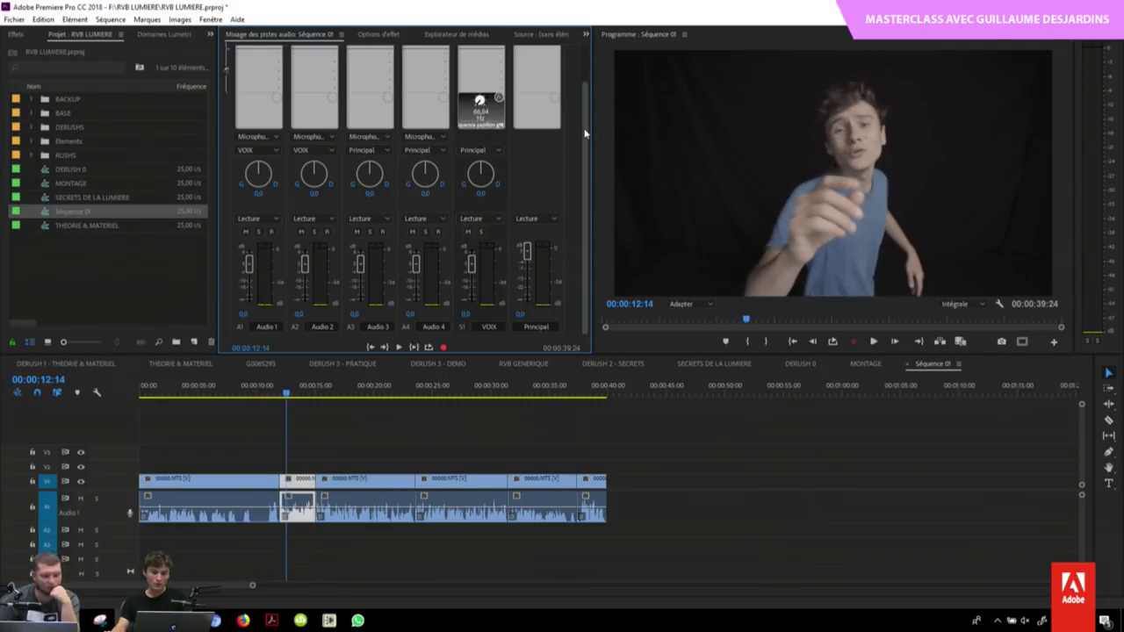
scroll(579, 130, up, 1)
Step: Insert Dynamique on the VOIX track with compression attack 2,2 ms and compensation 9,3 dB
click(505, 82)
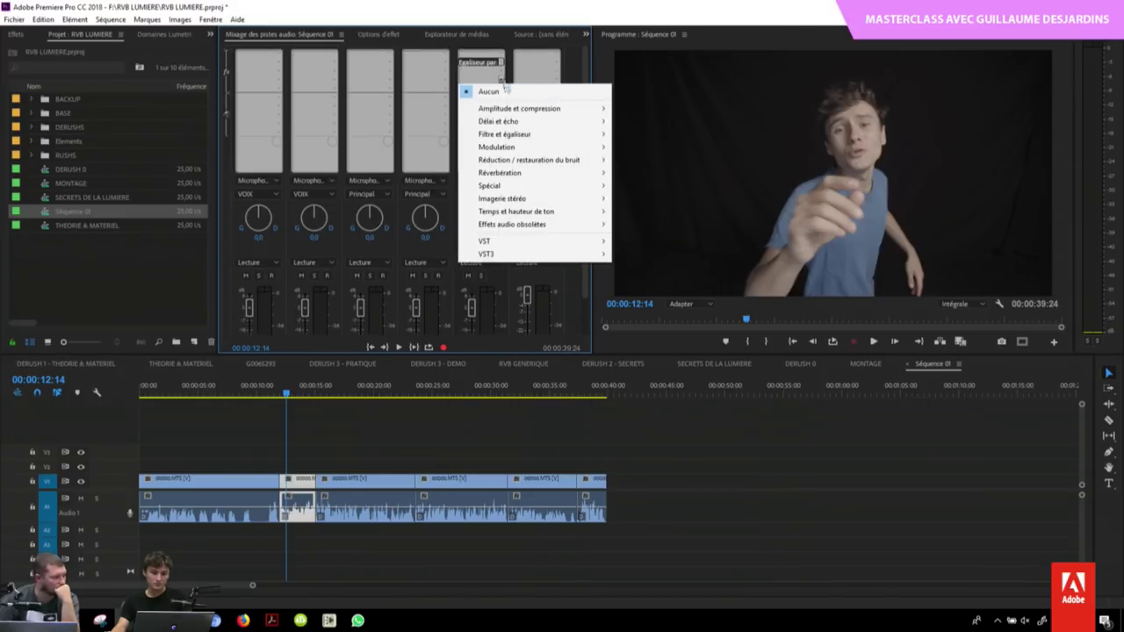
mouse_move(520, 109)
click(366, 161)
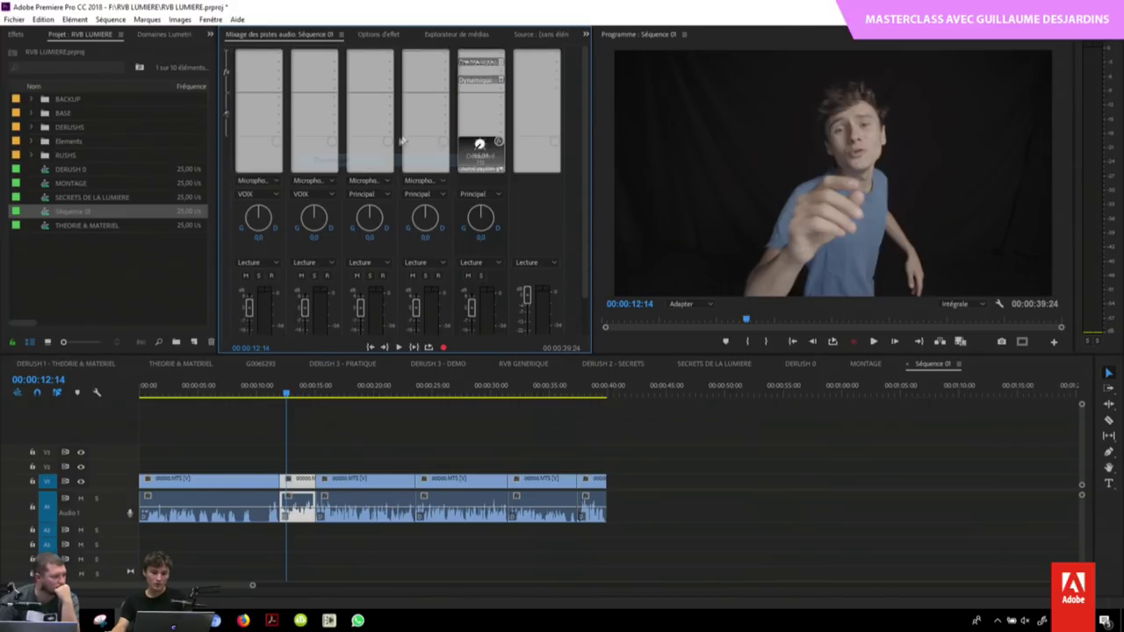
double_click(479, 80)
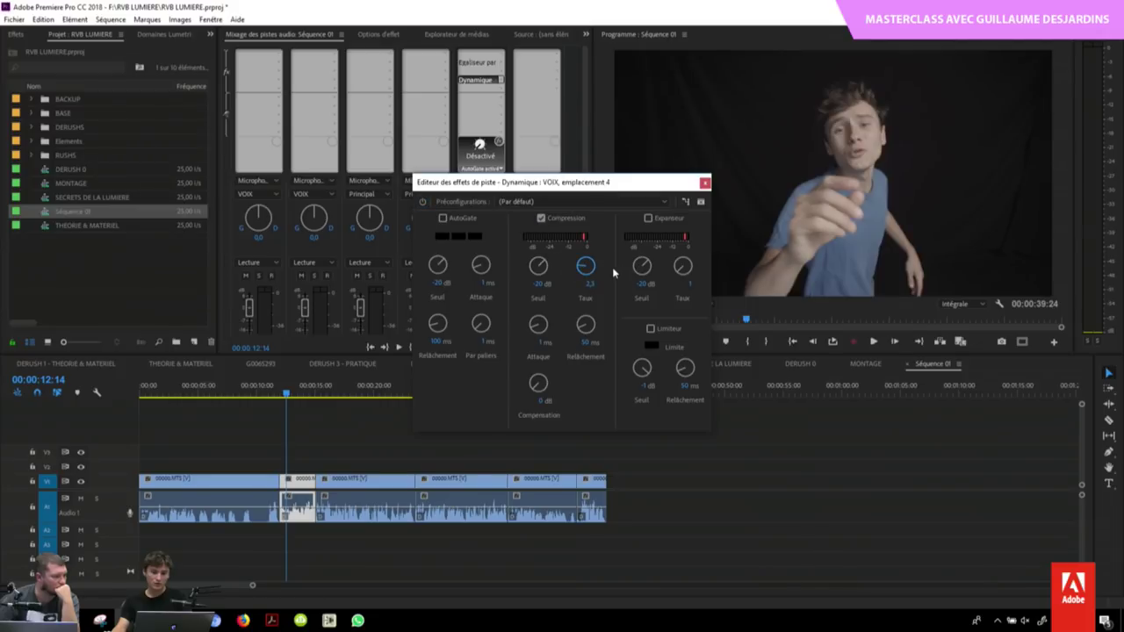
drag(539, 325, 559, 322)
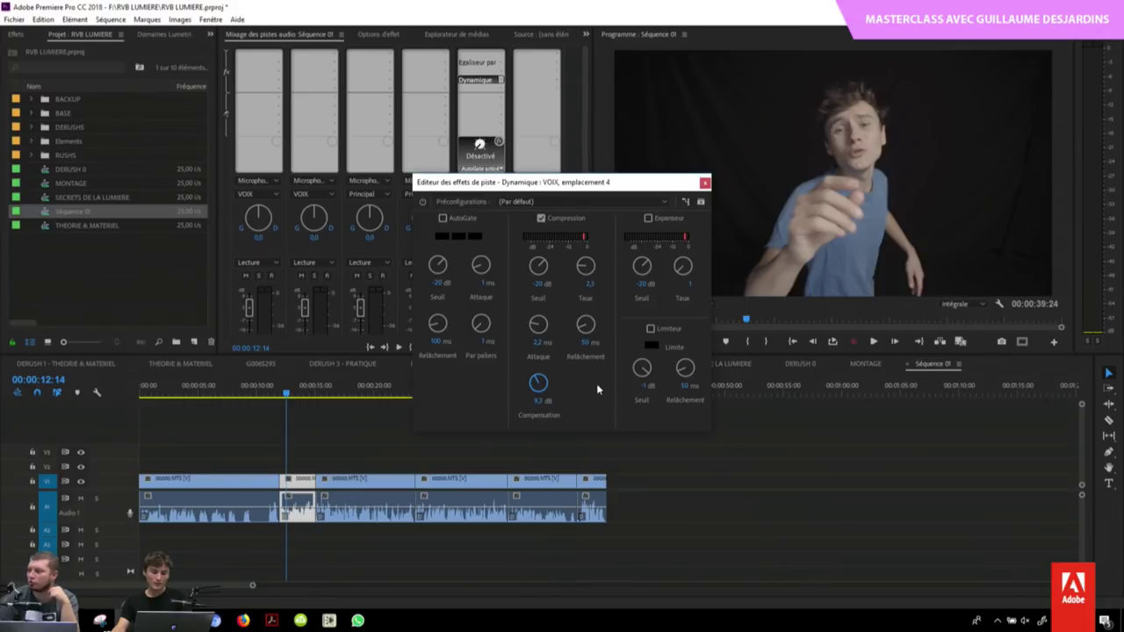
drag(606, 389, 575, 426)
Step: Play the sequence to test the VOIX compression, then close the Dynamique settings
drag(589, 183, 858, 286)
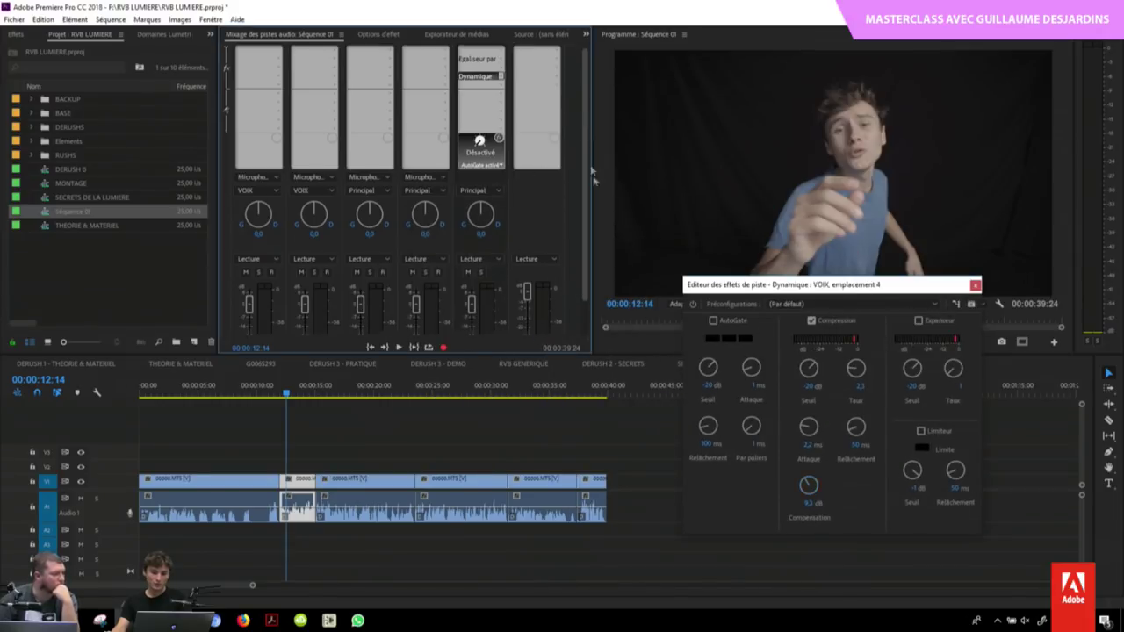
scroll(580, 133, down, 1)
key(space)
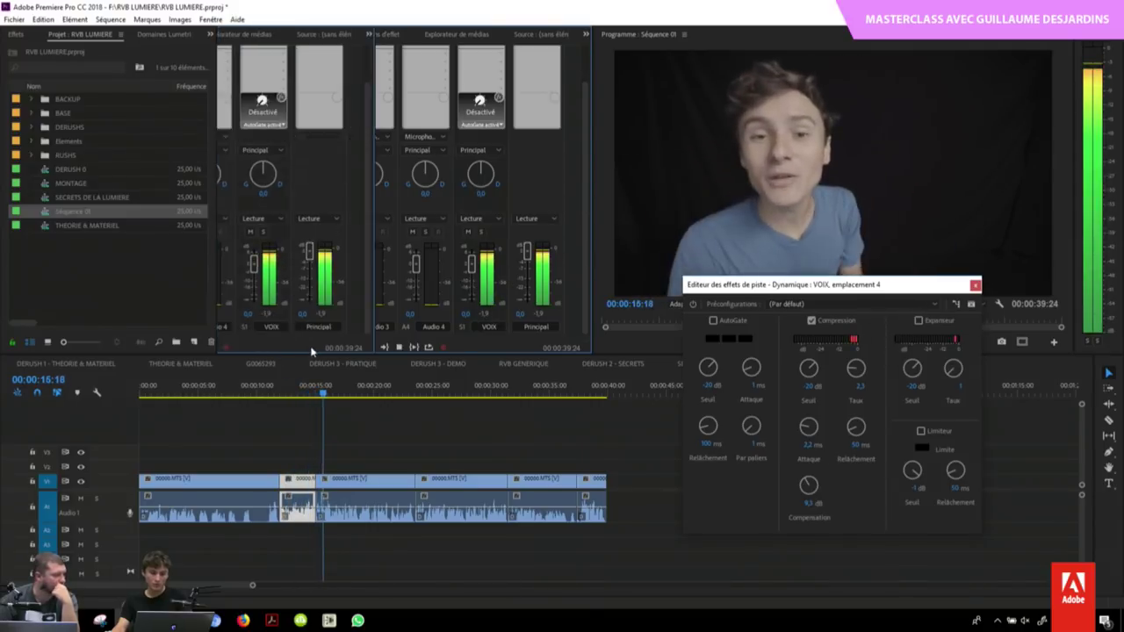
key(grave)
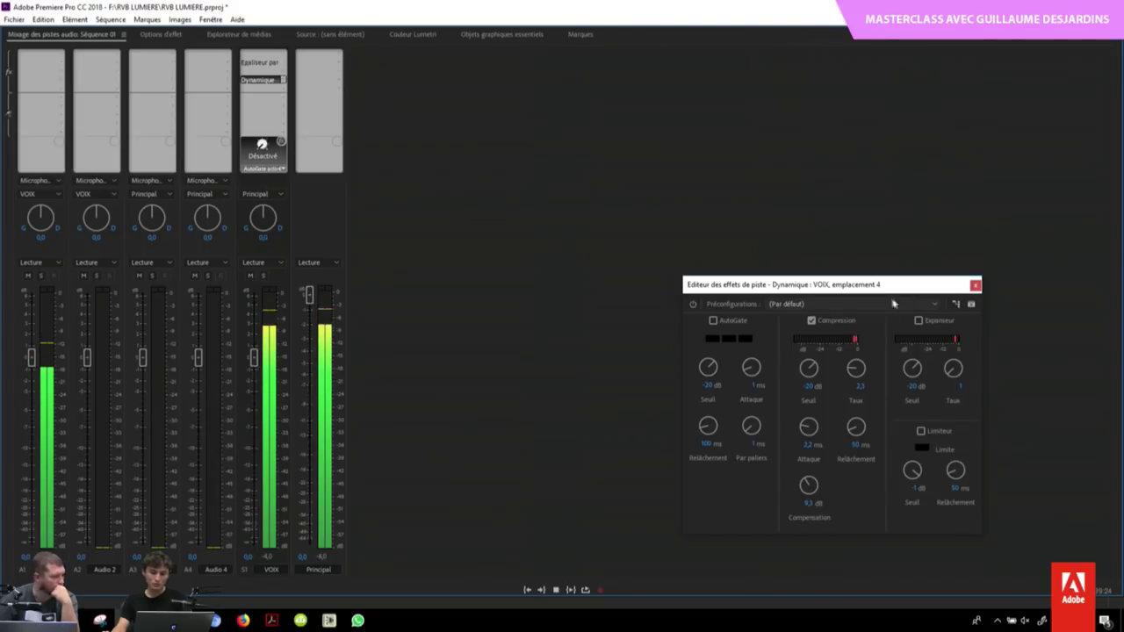
key(grave)
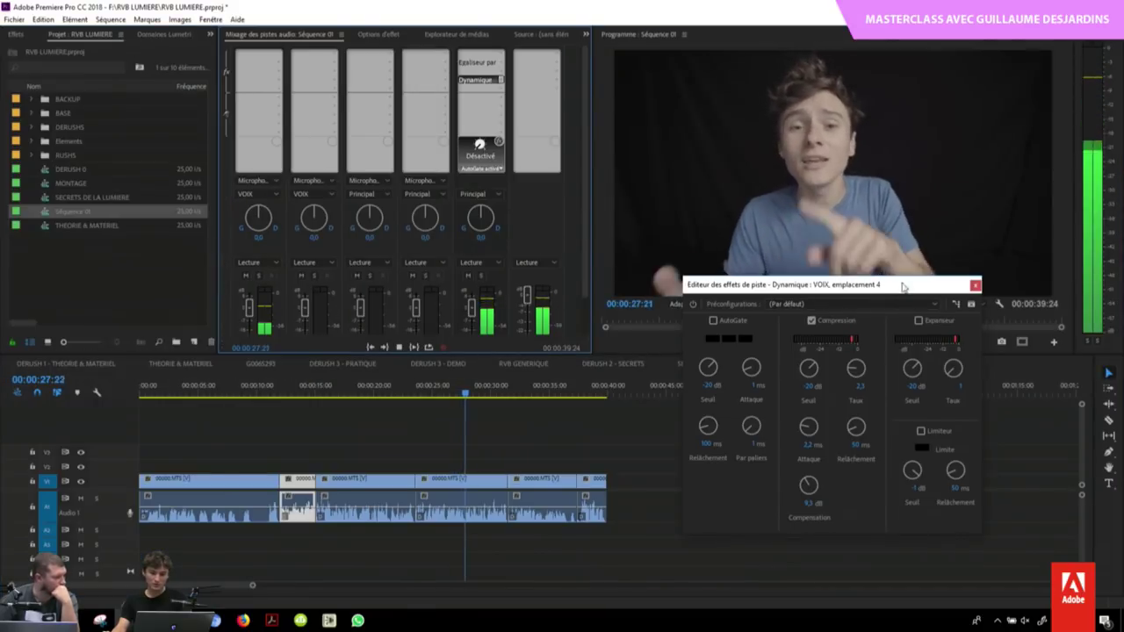
drag(962, 287, 899, 338)
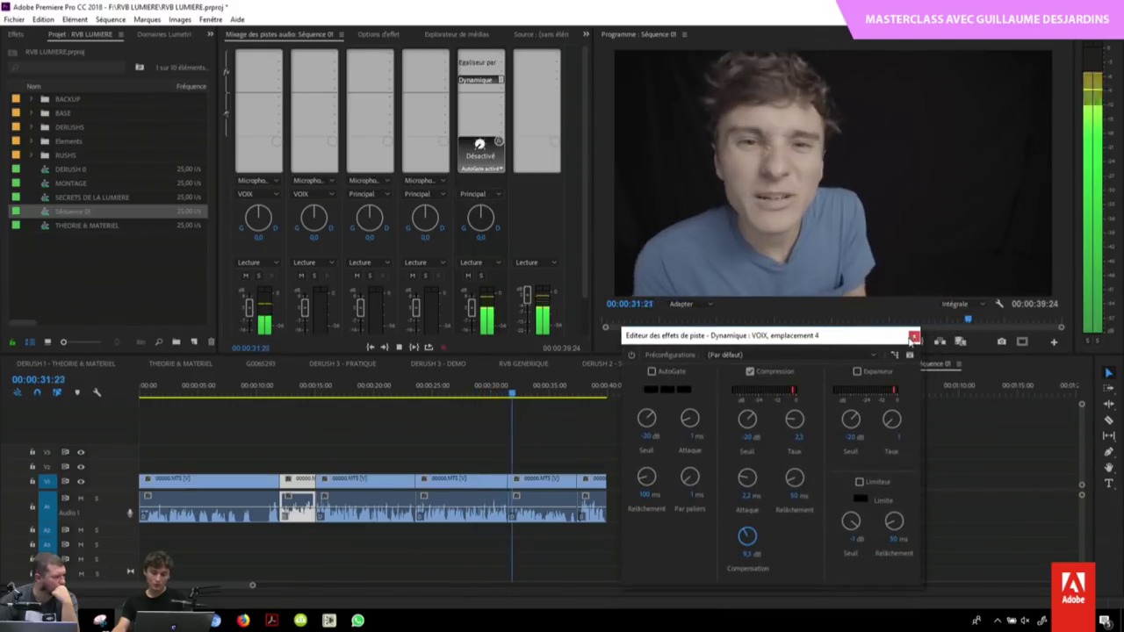
click(495, 396)
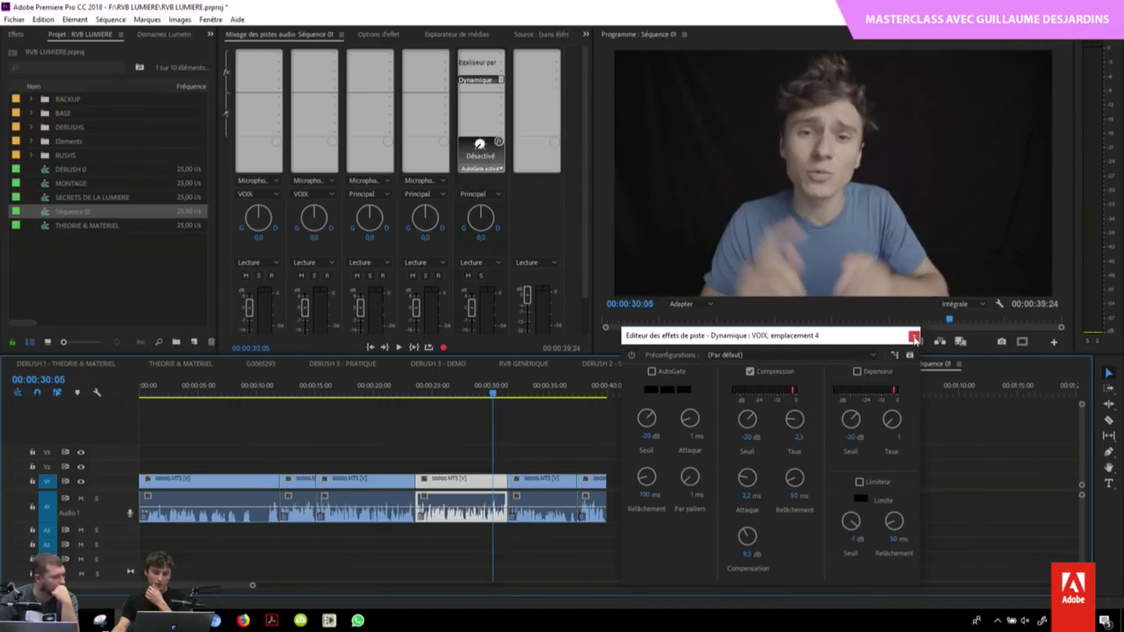
click(914, 337)
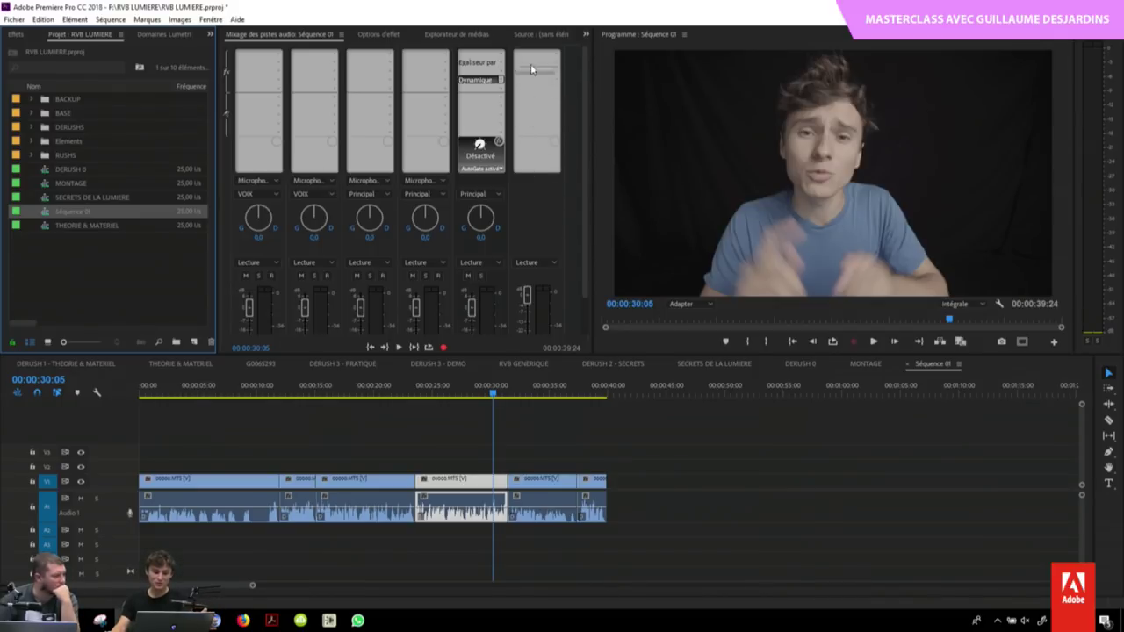
Step: Insert Amplitude et compression > Dynamique on the Principal master track, with its limiter at -0,6 dB
click(557, 73)
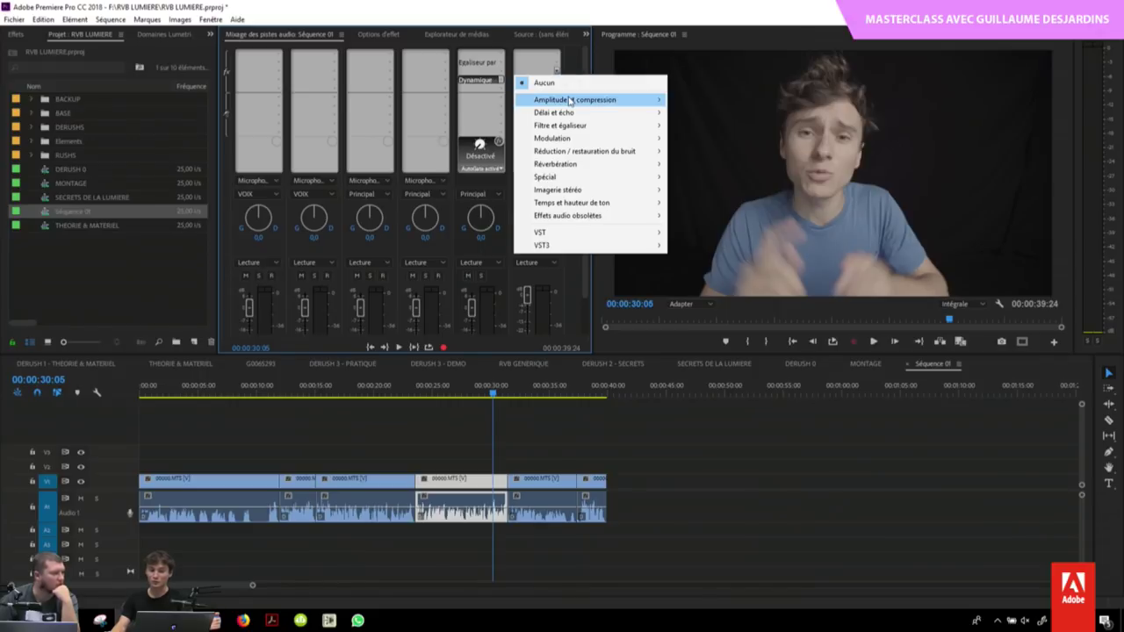
mouse_move(571, 100)
click(413, 151)
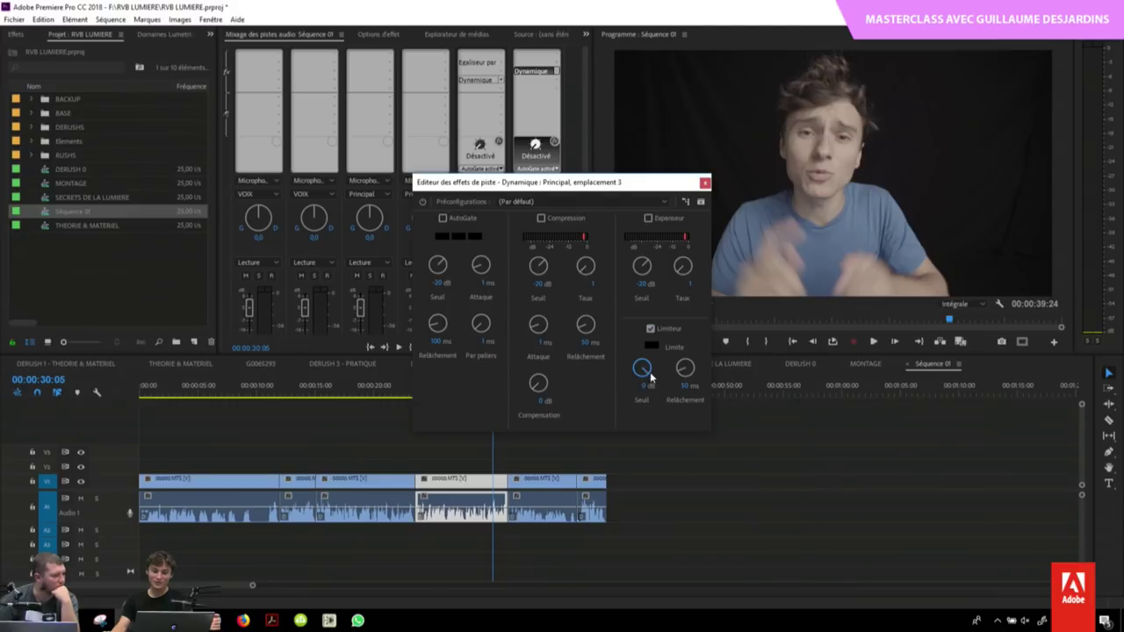
click(705, 183)
click(604, 424)
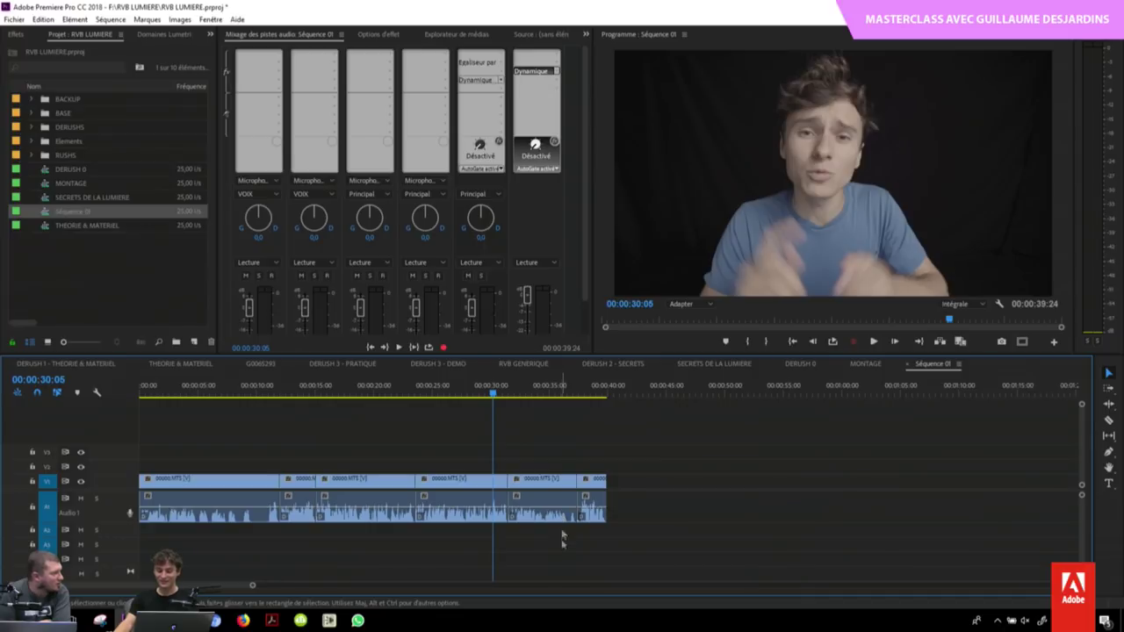
click(457, 480)
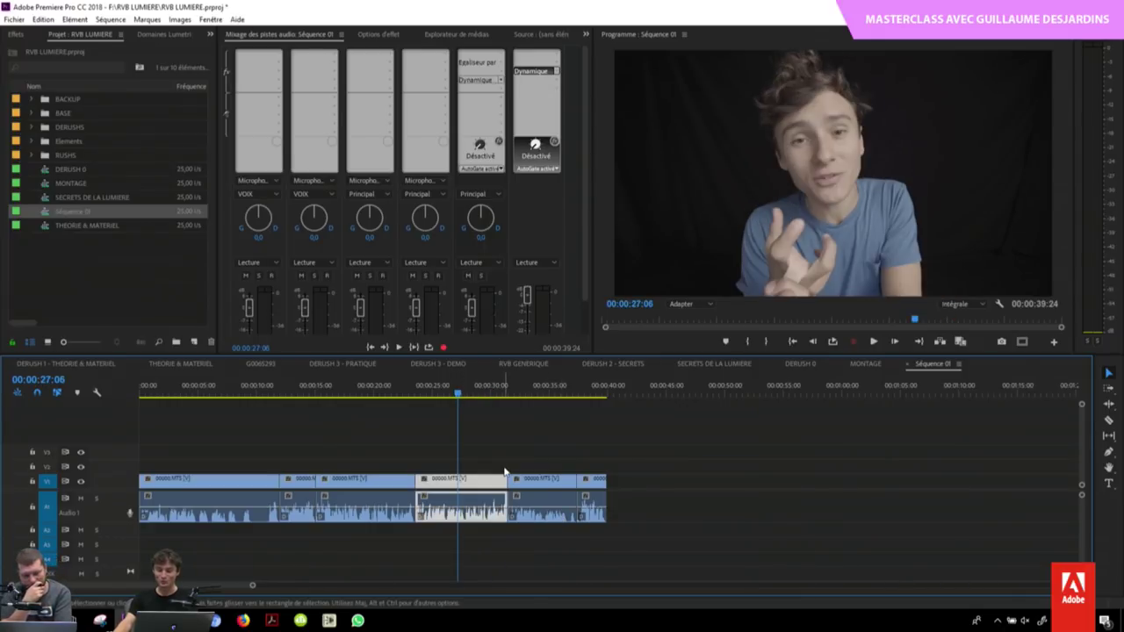
click(535, 70)
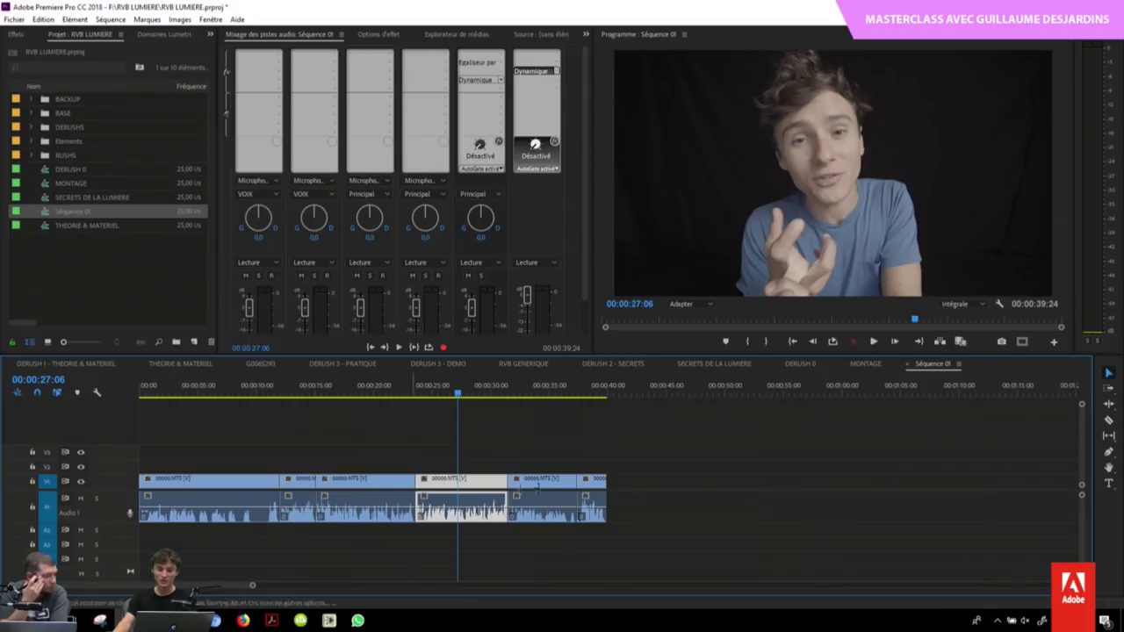
click(674, 513)
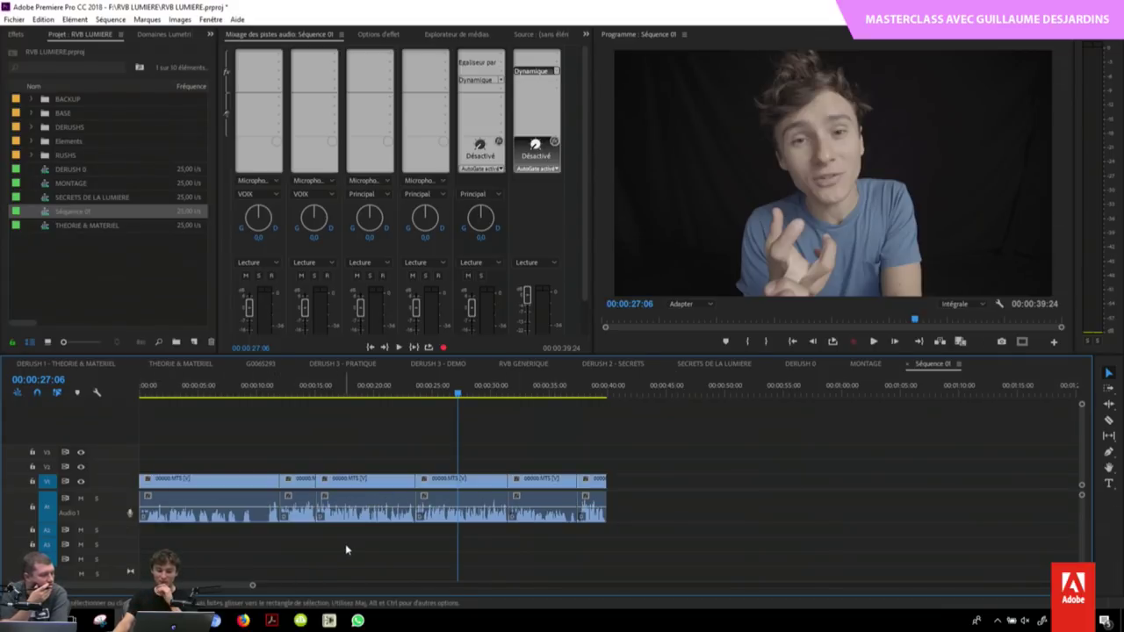
double_click(535, 70)
click(704, 182)
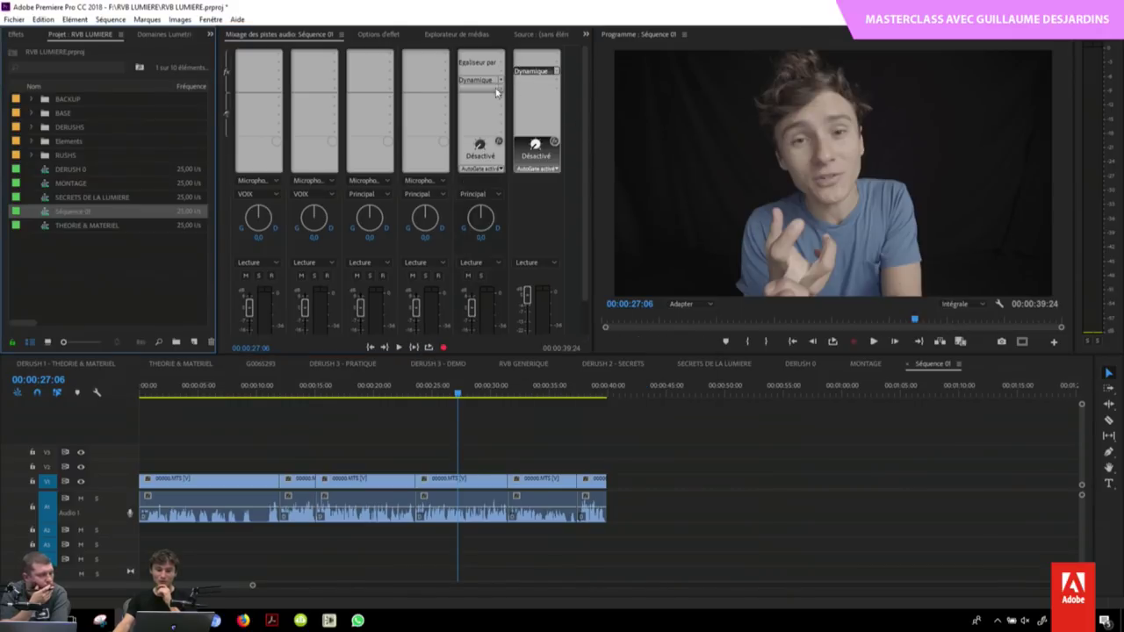
click(479, 63)
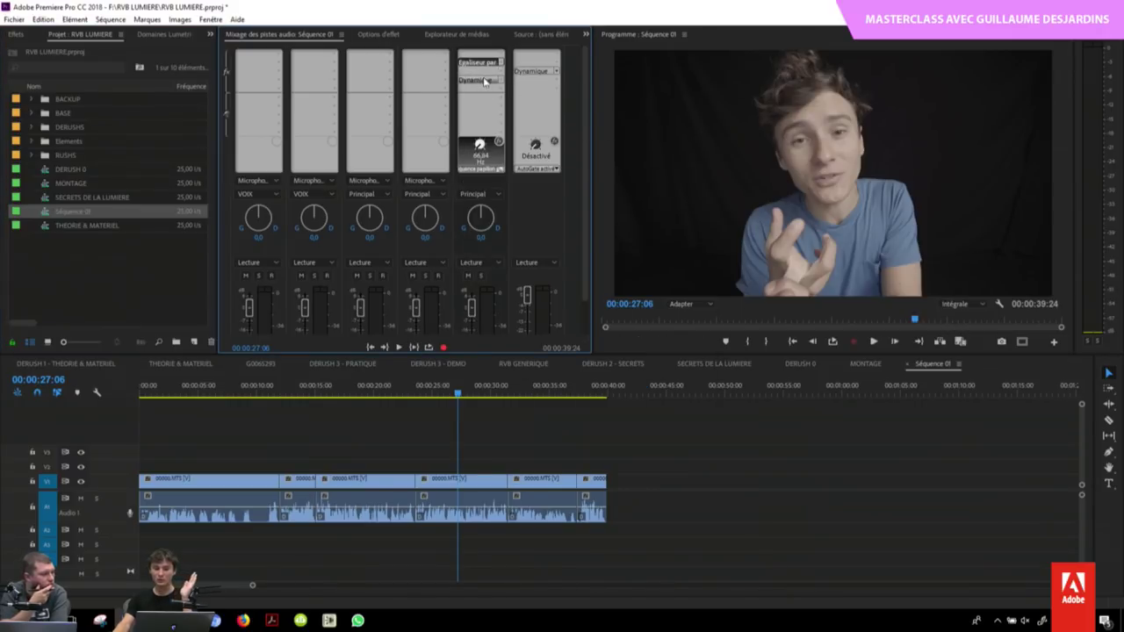
click(485, 80)
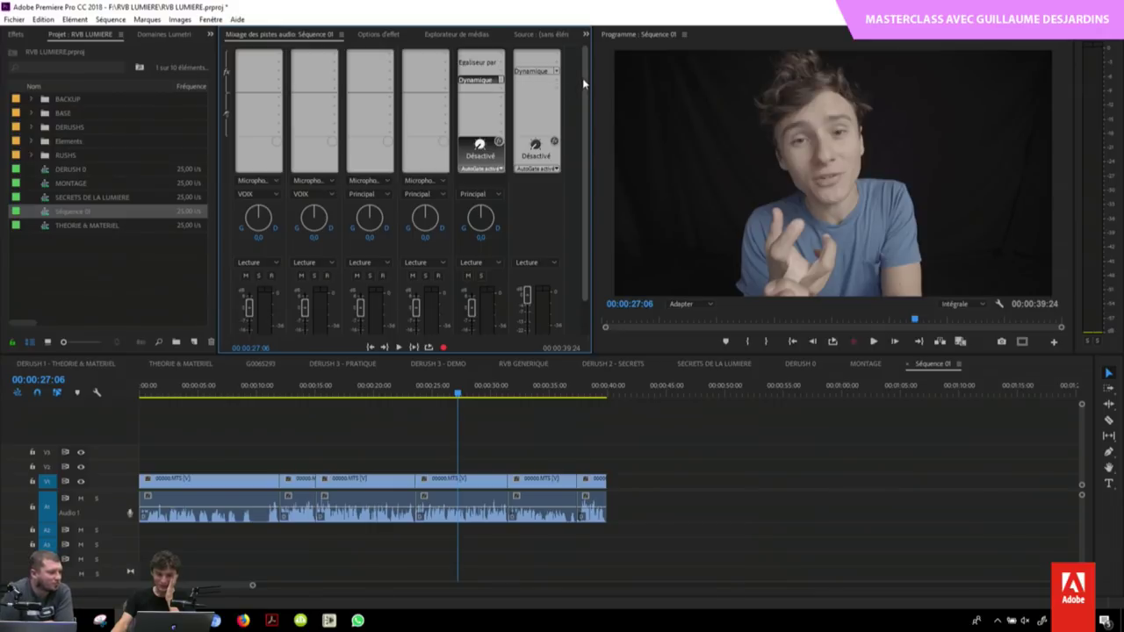
drag(588, 94, 592, 168)
Step: Scrub back to the start of the sequence and park the playhead at 00:00:10:16
scroll(590, 70, up, 2)
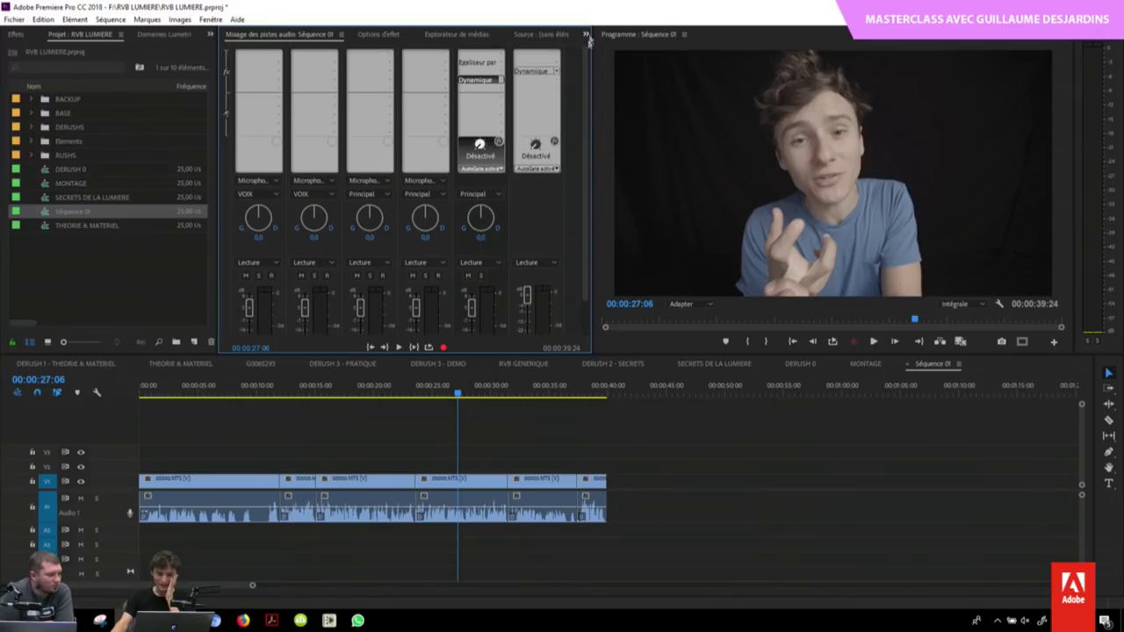
mouse_move(431, 389)
mouse_down()
mouse_move(247, 397)
mouse_move(270, 397)
mouse_up()
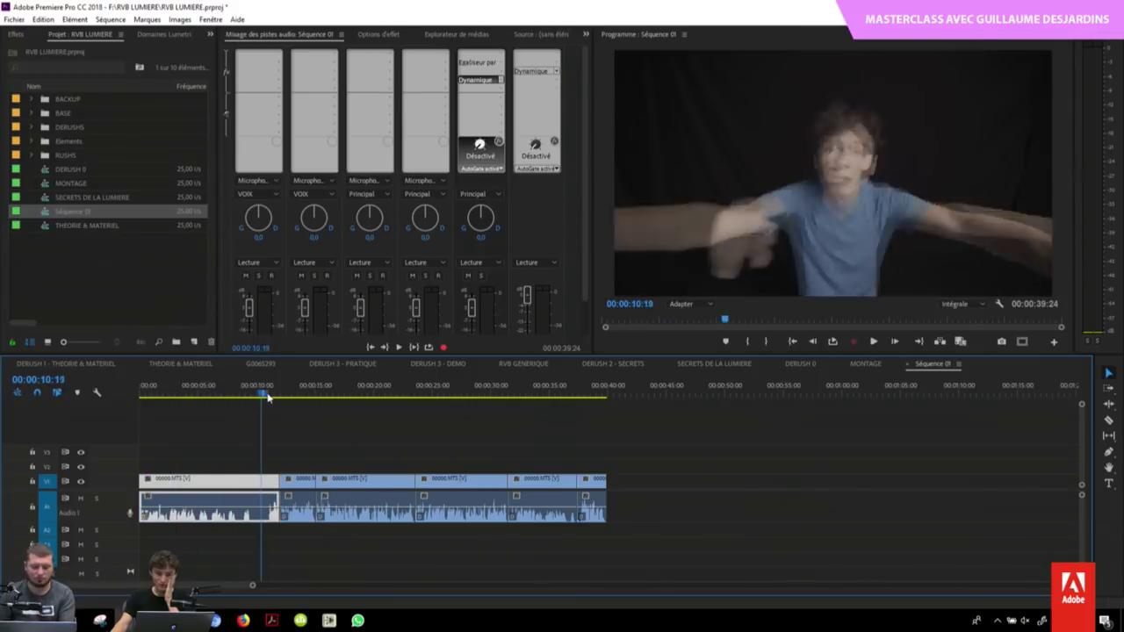
click(357, 435)
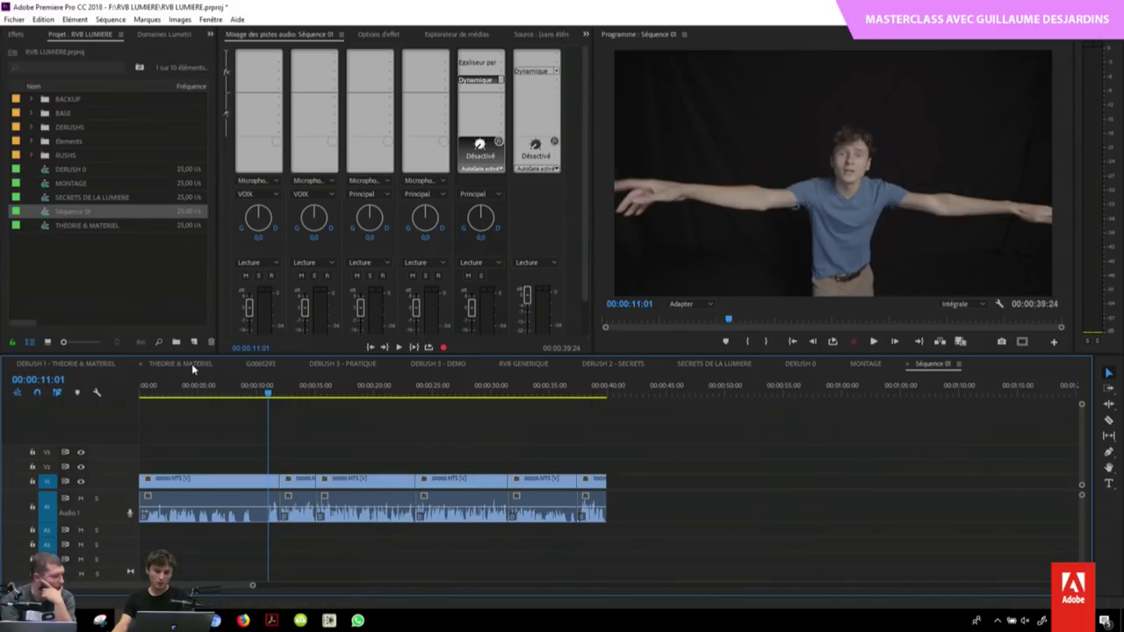
click(264, 387)
Step: Add an 'Intro' marker at the first cut and drag it to start at 00:00:00
key(Down)
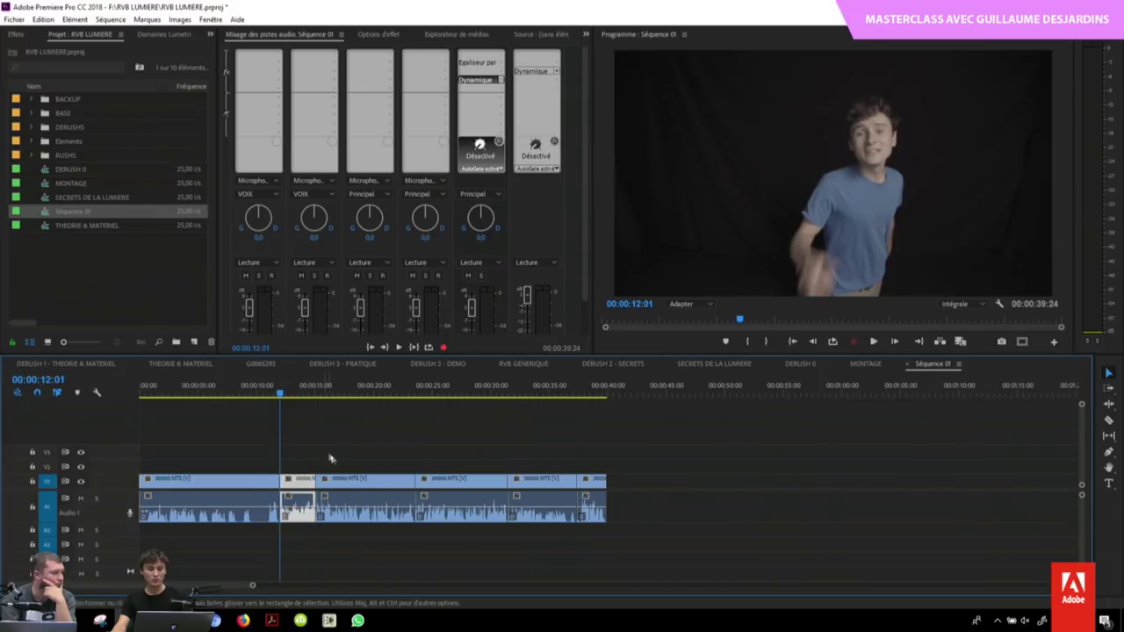
click(328, 459)
key(m)
key(m)
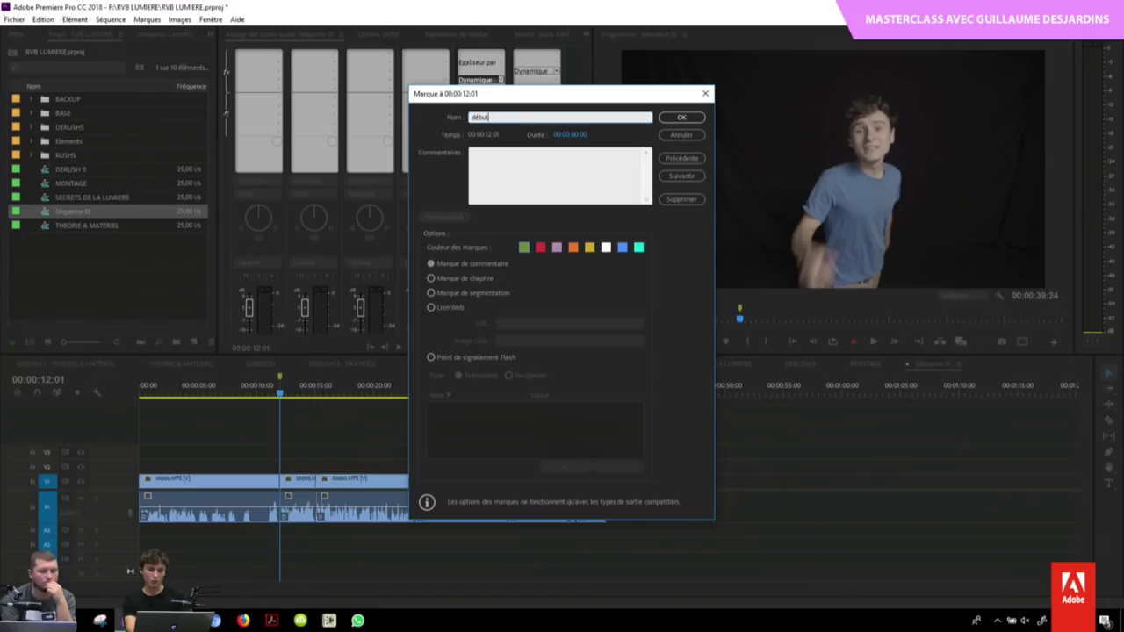
text(Intro)
key(Tab)
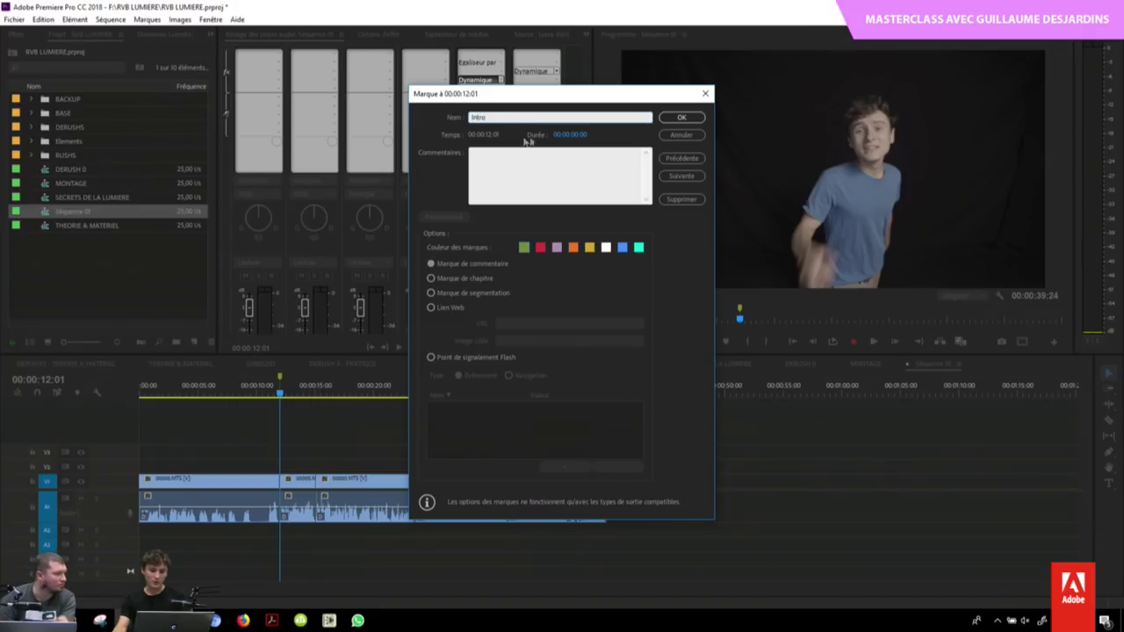
click(682, 118)
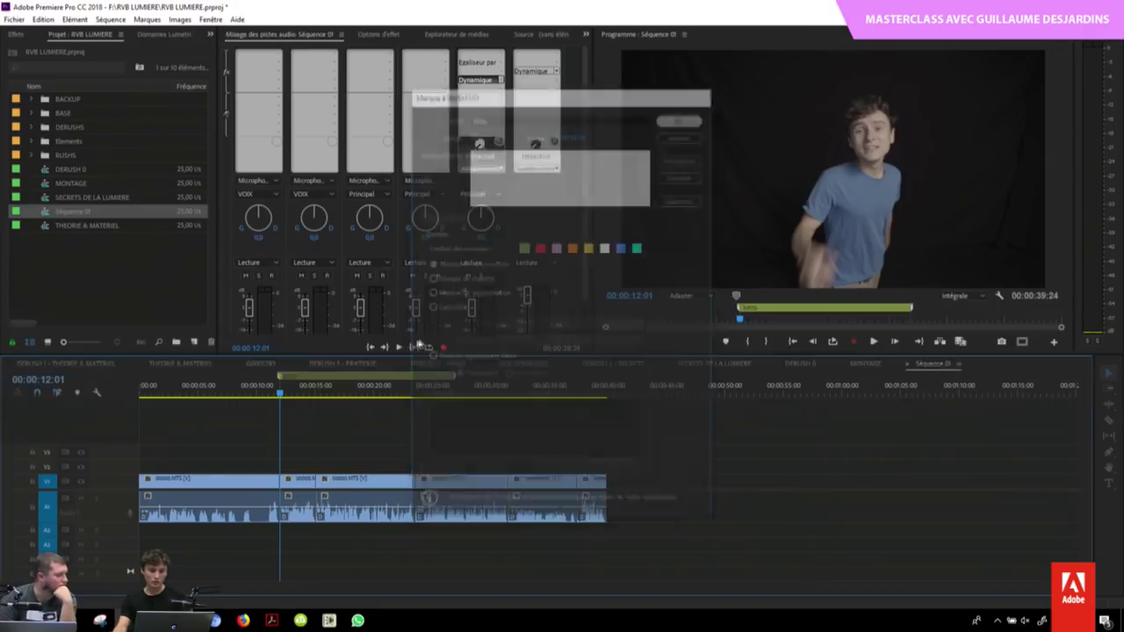
drag(333, 385, 281, 381)
key(Down)
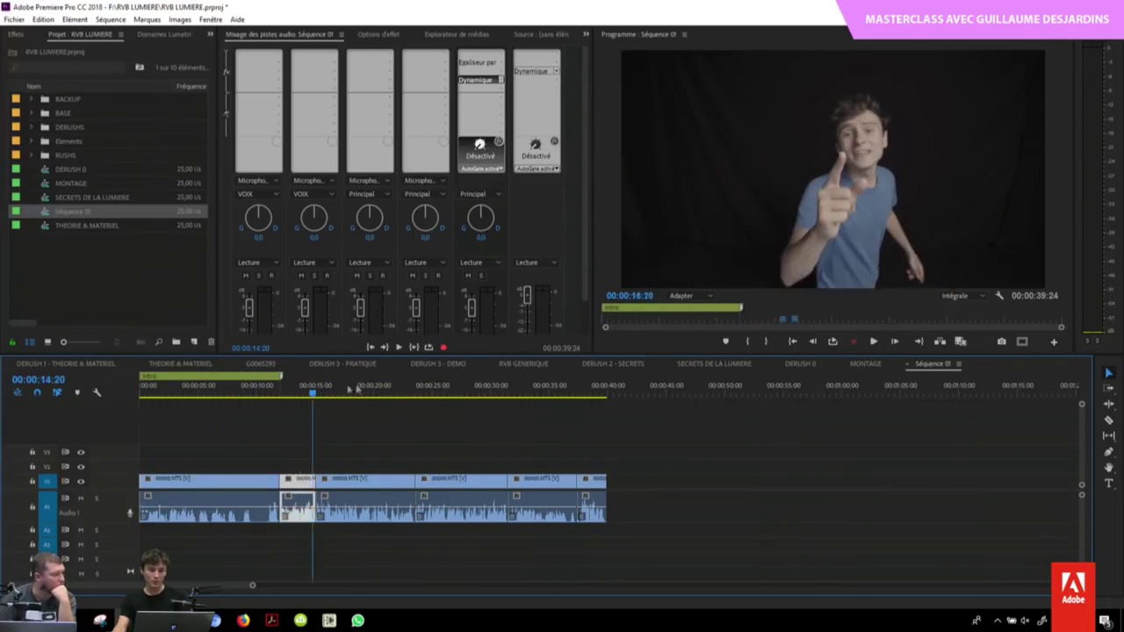
key(Down)
key(Down)
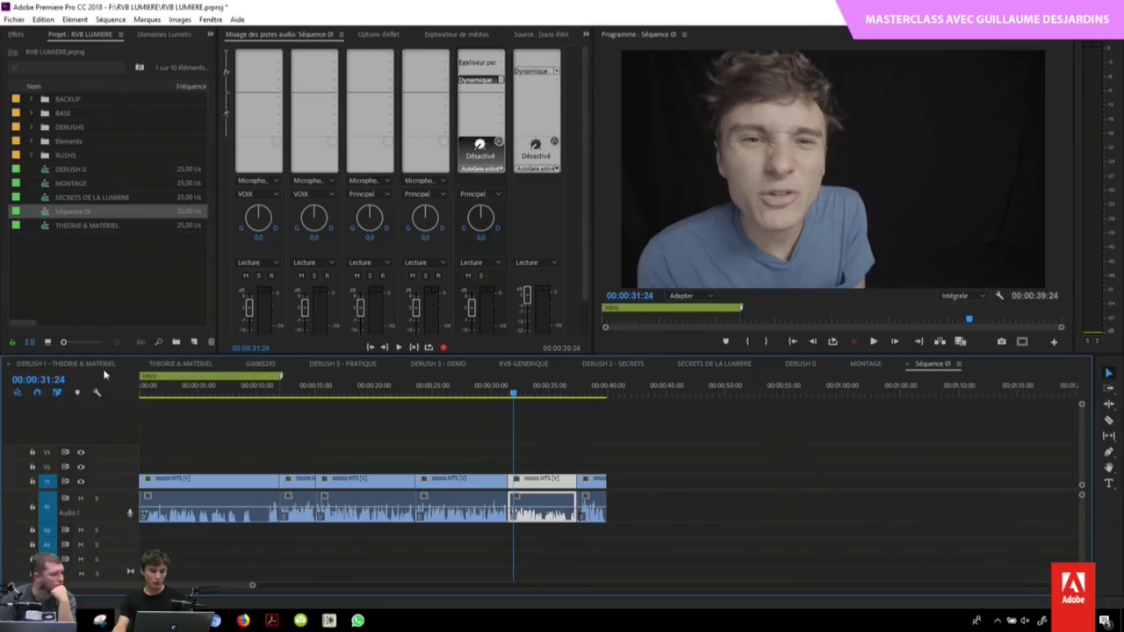
Step: Glance at DERUSH 1, then return to Séquence 01 and park the playhead at 00:00:23:15
click(93, 364)
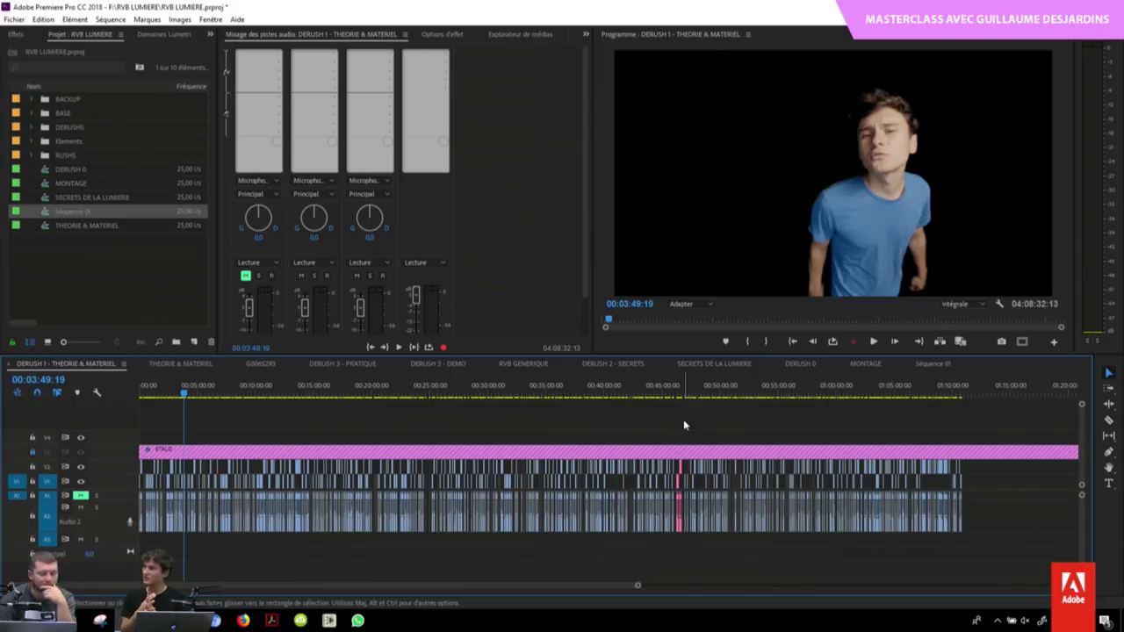
click(935, 367)
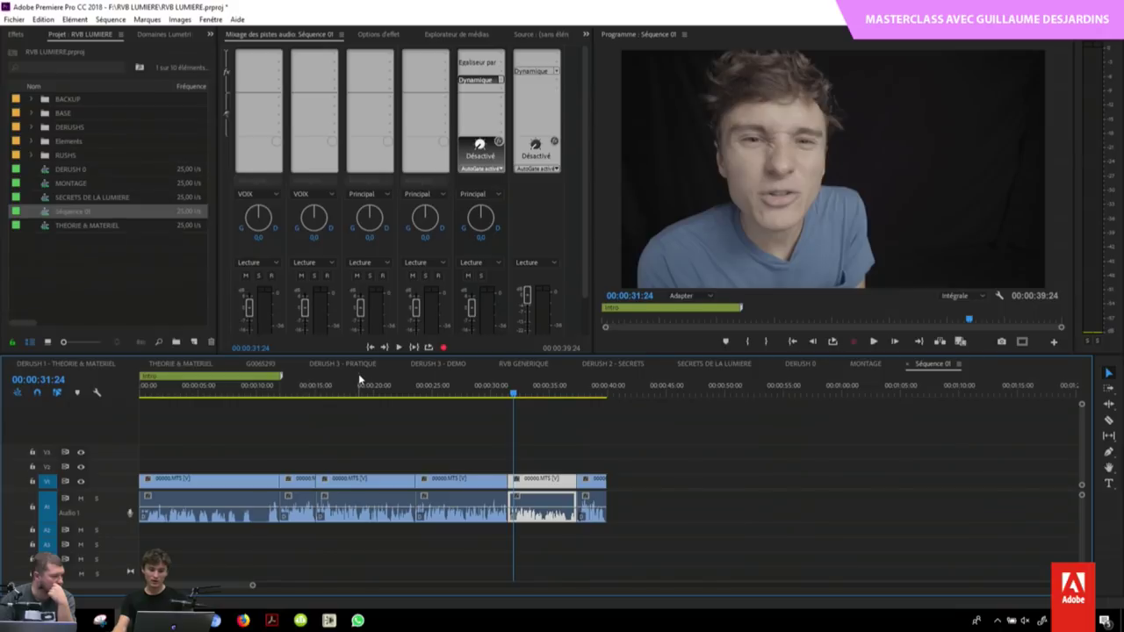
drag(644, 379, 505, 387)
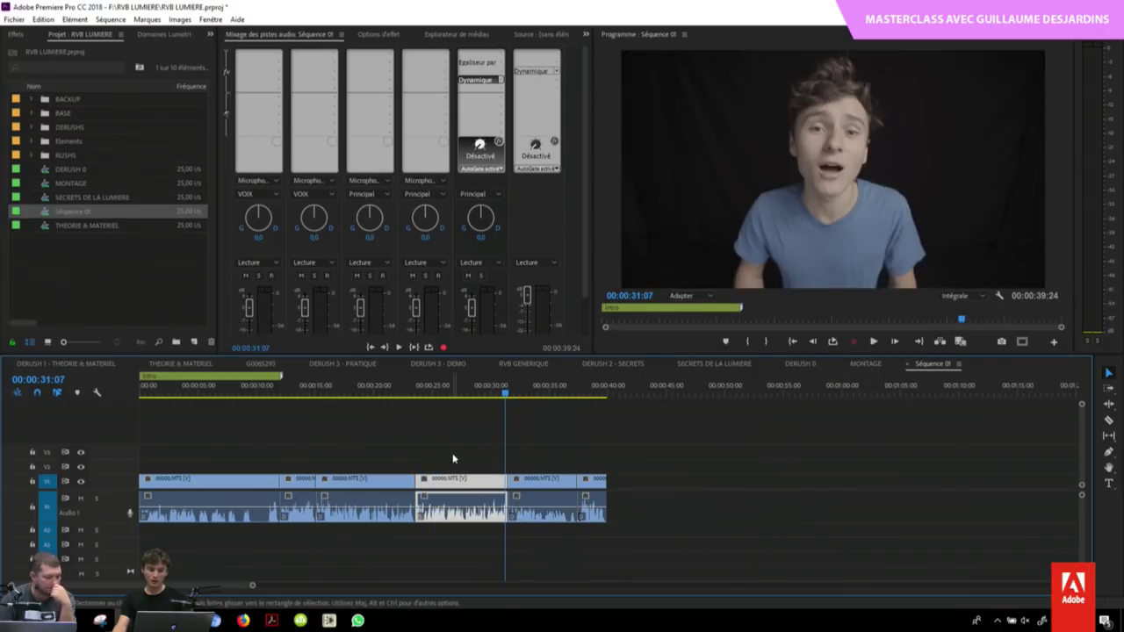
drag(435, 449, 466, 492)
click(573, 427)
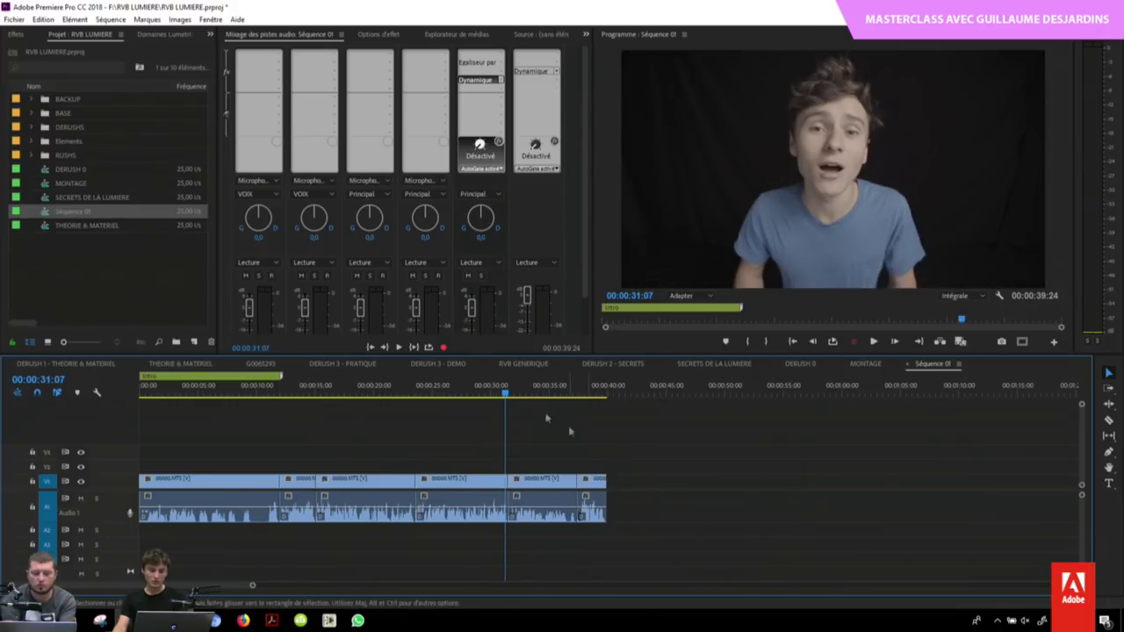
drag(474, 384, 415, 386)
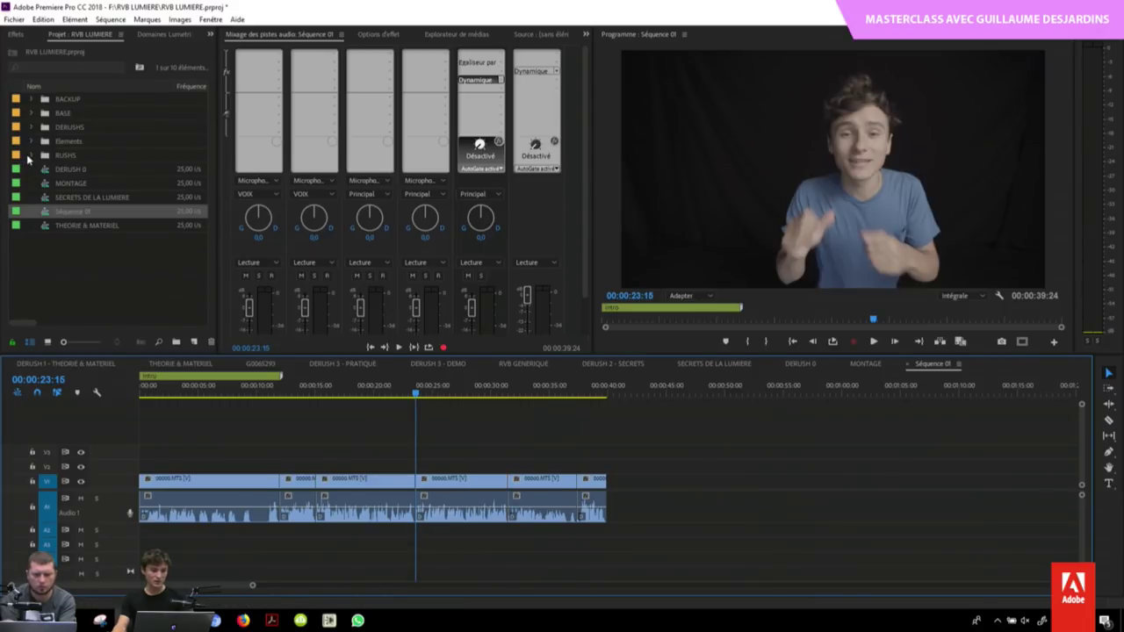
click(196, 343)
click(242, 393)
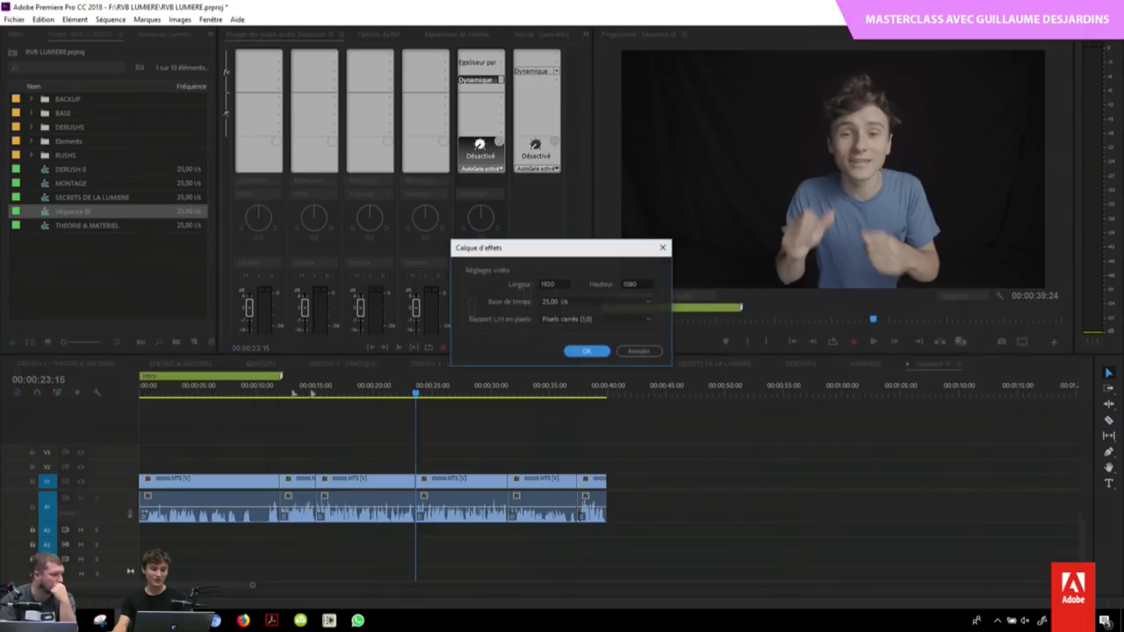
click(572, 352)
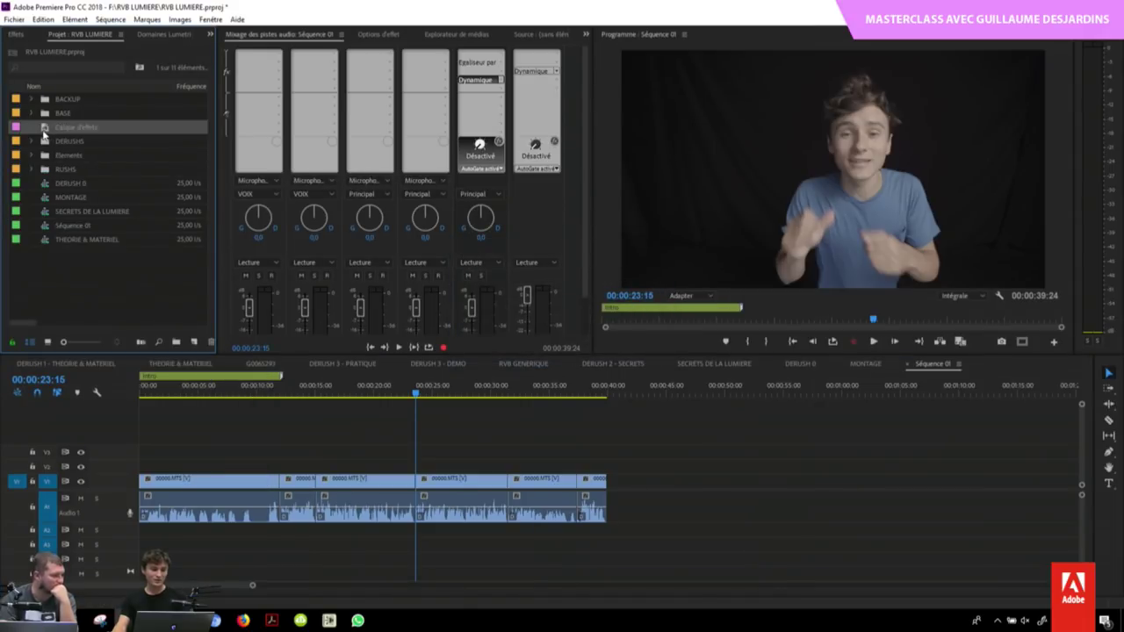
drag(44, 133, 443, 437)
click(453, 394)
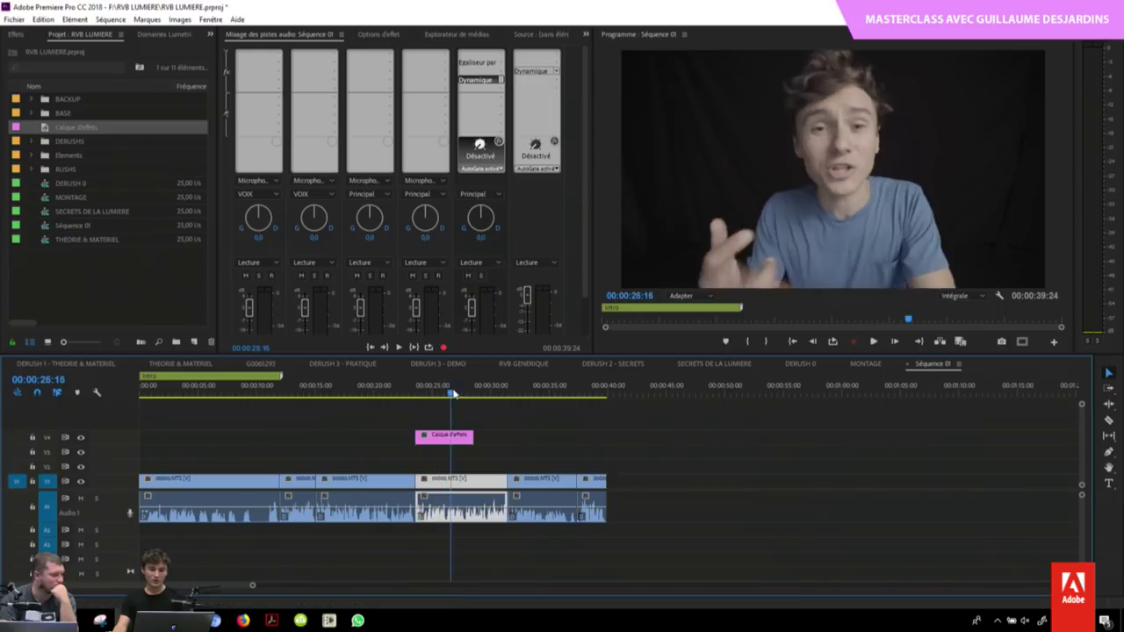
click(431, 395)
drag(473, 437, 606, 436)
click(500, 440)
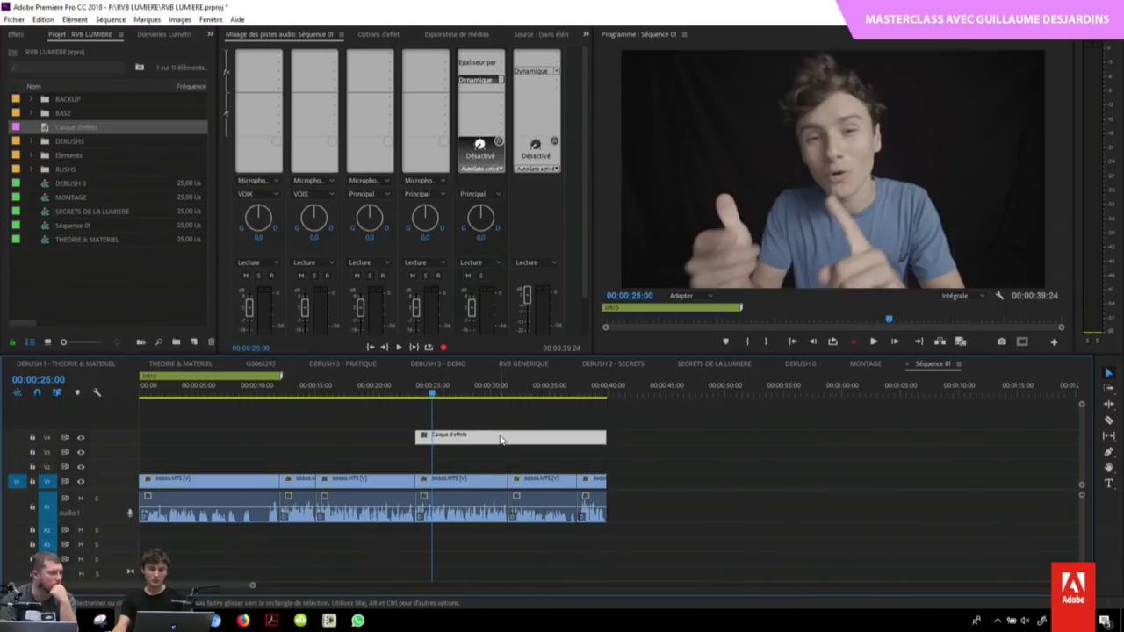
right_click(501, 439)
click(566, 543)
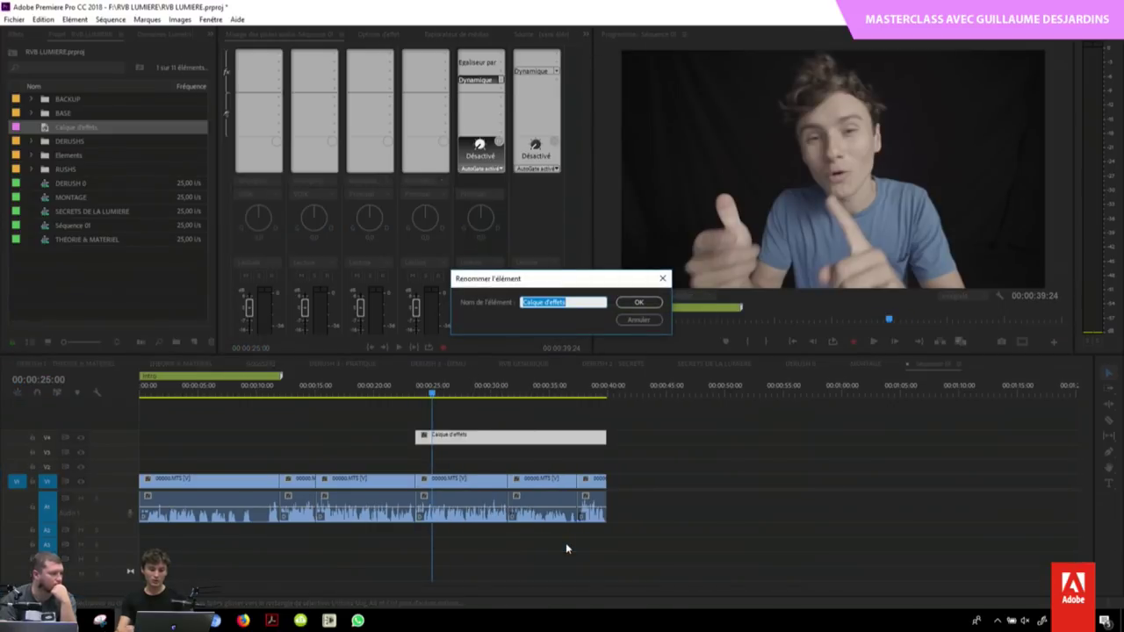
text(PART 1)
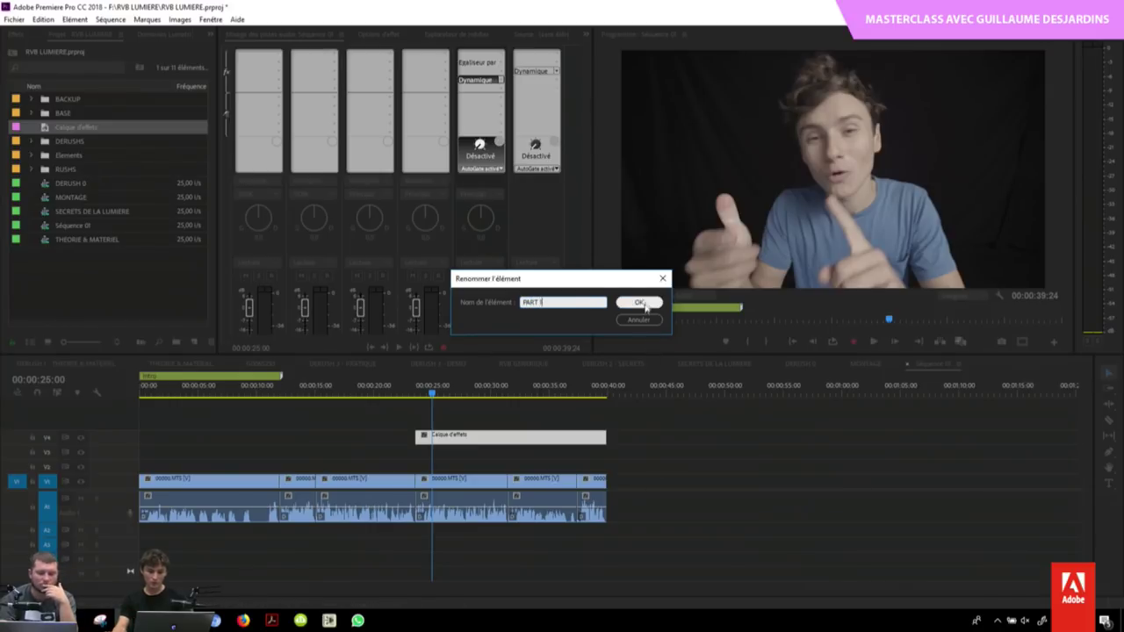
click(638, 302)
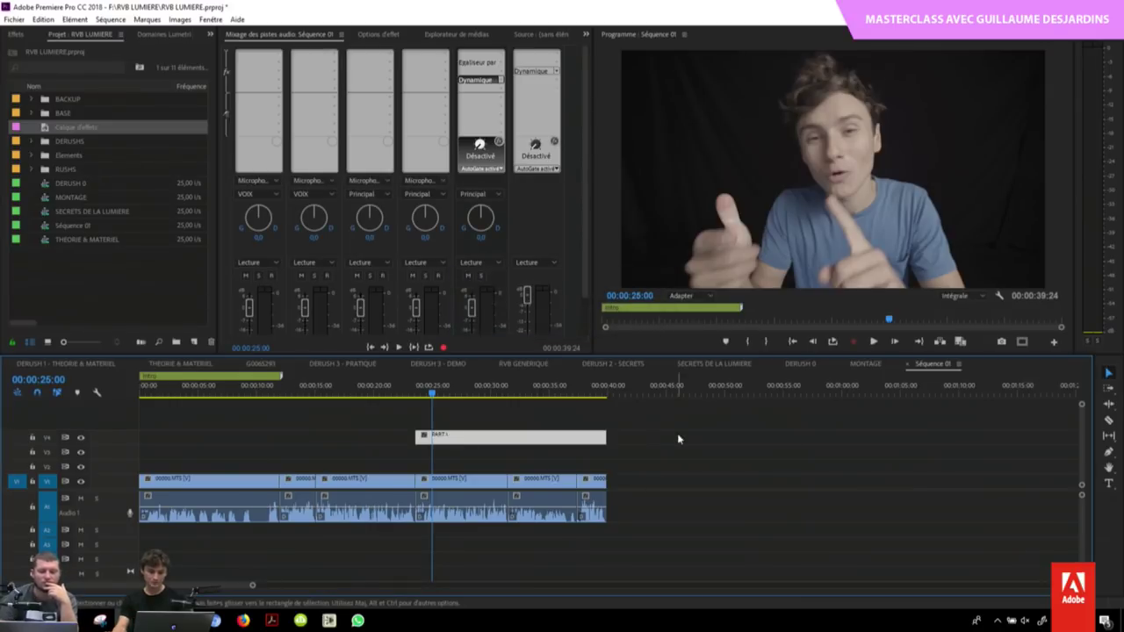
click(677, 433)
click(477, 394)
drag(477, 394, 453, 395)
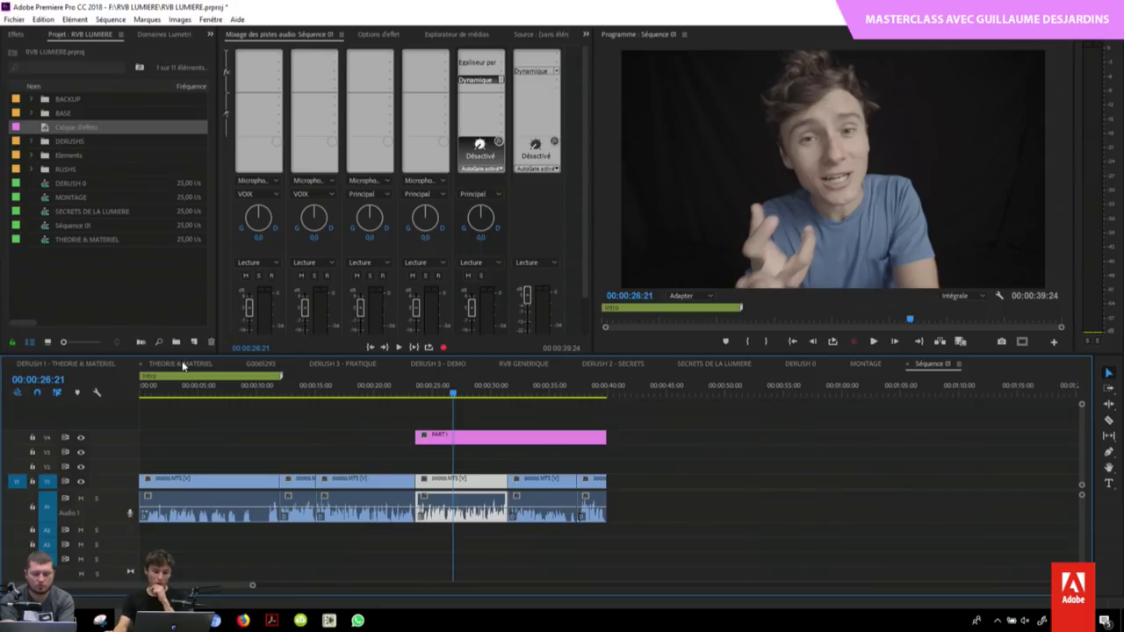
drag(455, 393, 436, 396)
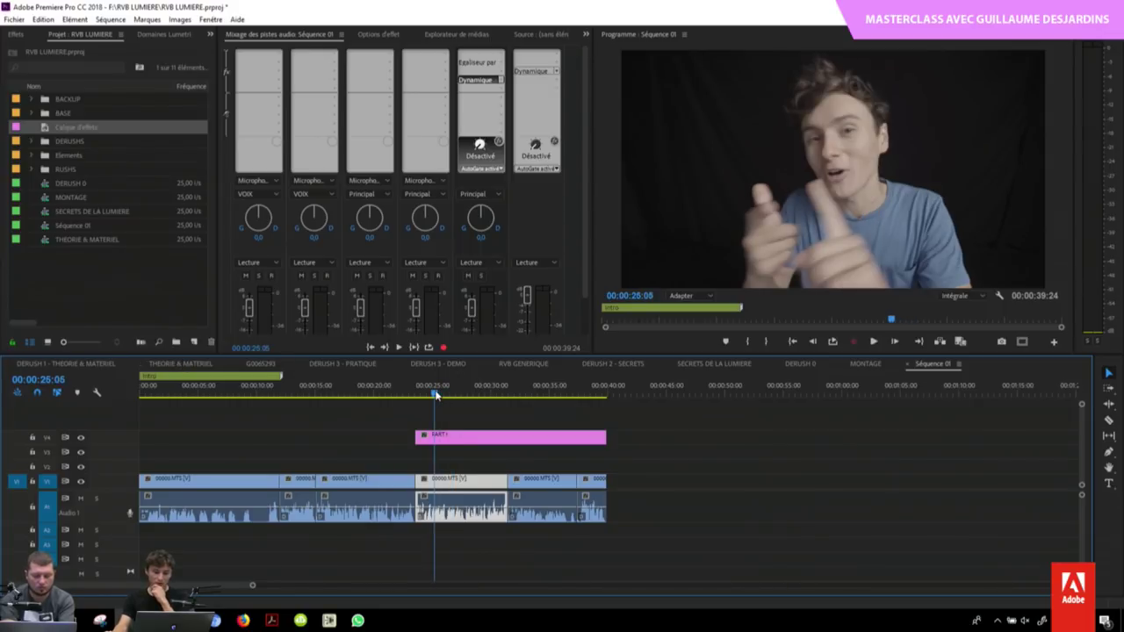
click(453, 441)
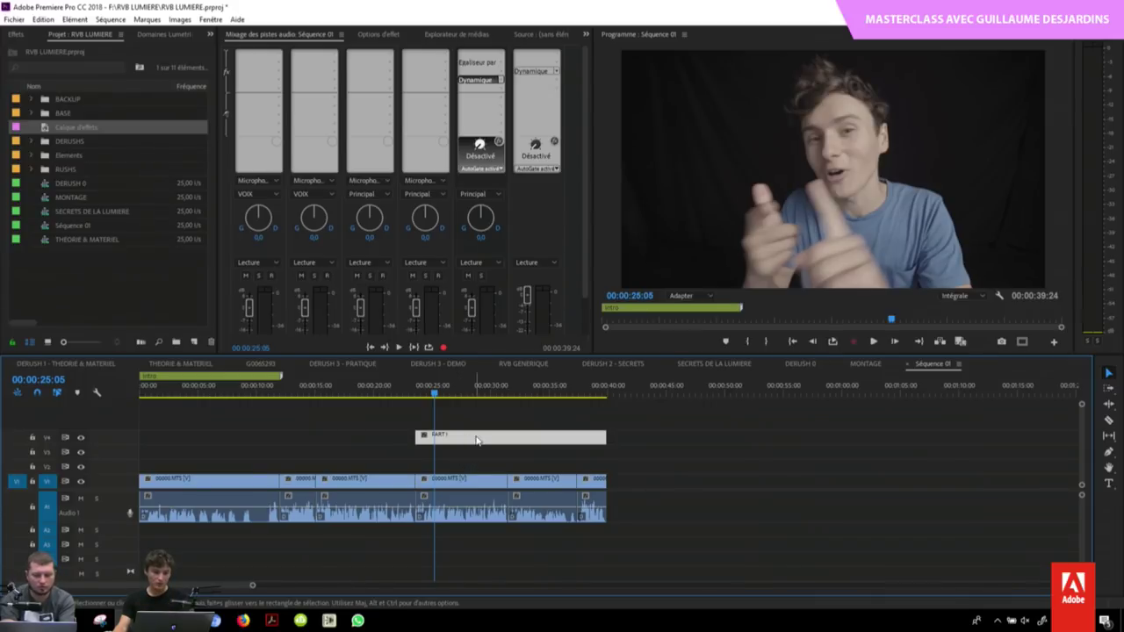
drag(494, 443, 702, 443)
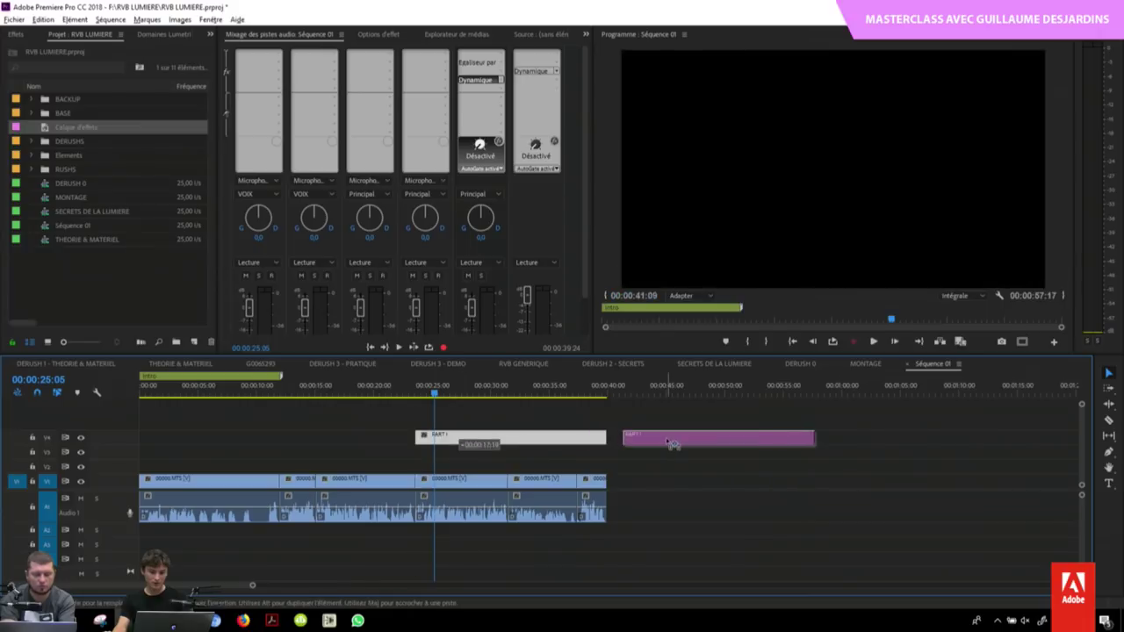
click(662, 386)
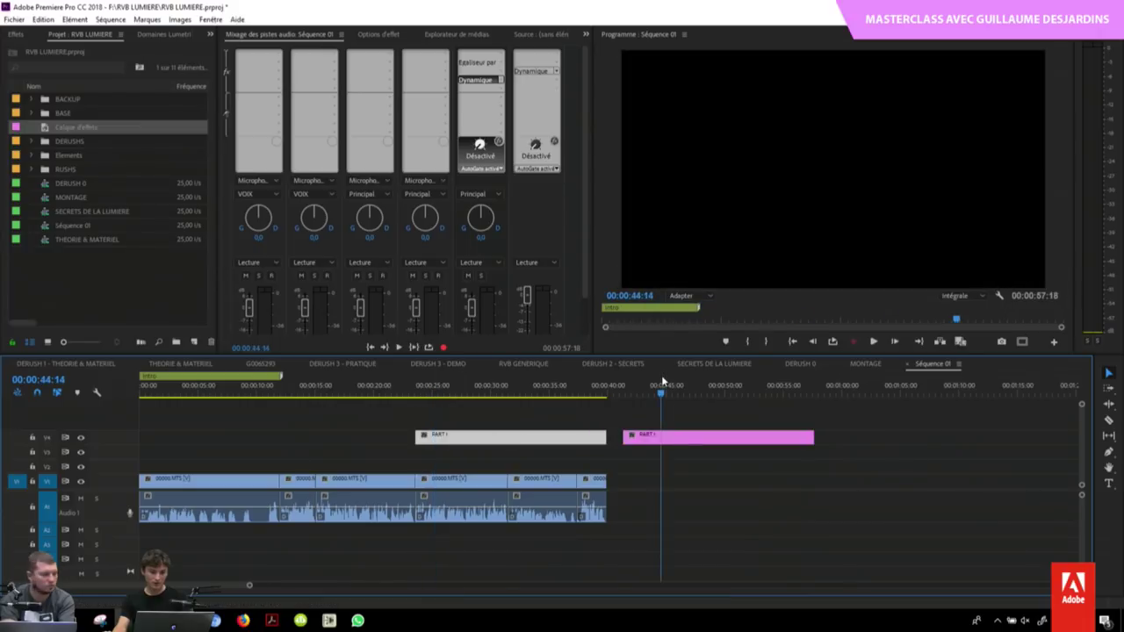
click(43, 146)
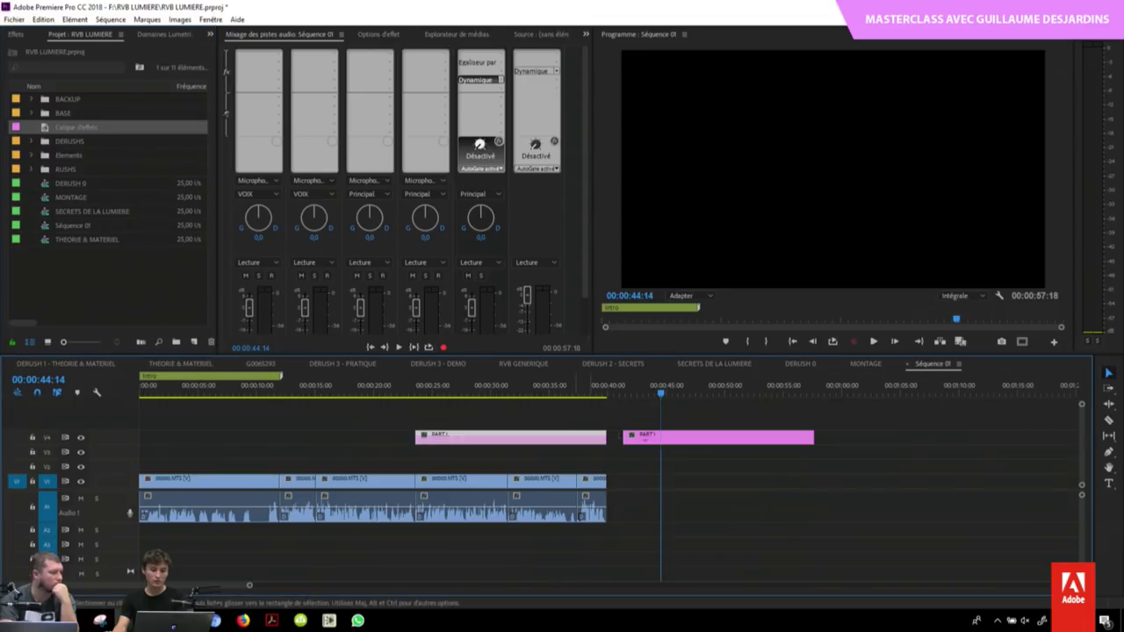
click(702, 458)
key(Delete)
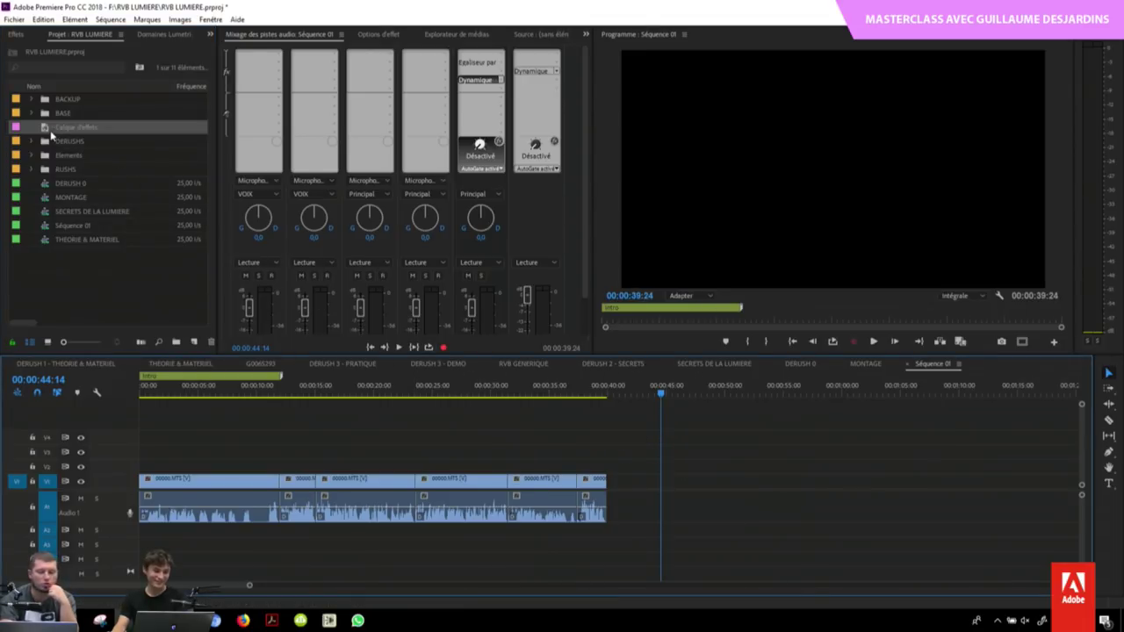
click(55, 128)
key(Delete)
drag(466, 387, 416, 393)
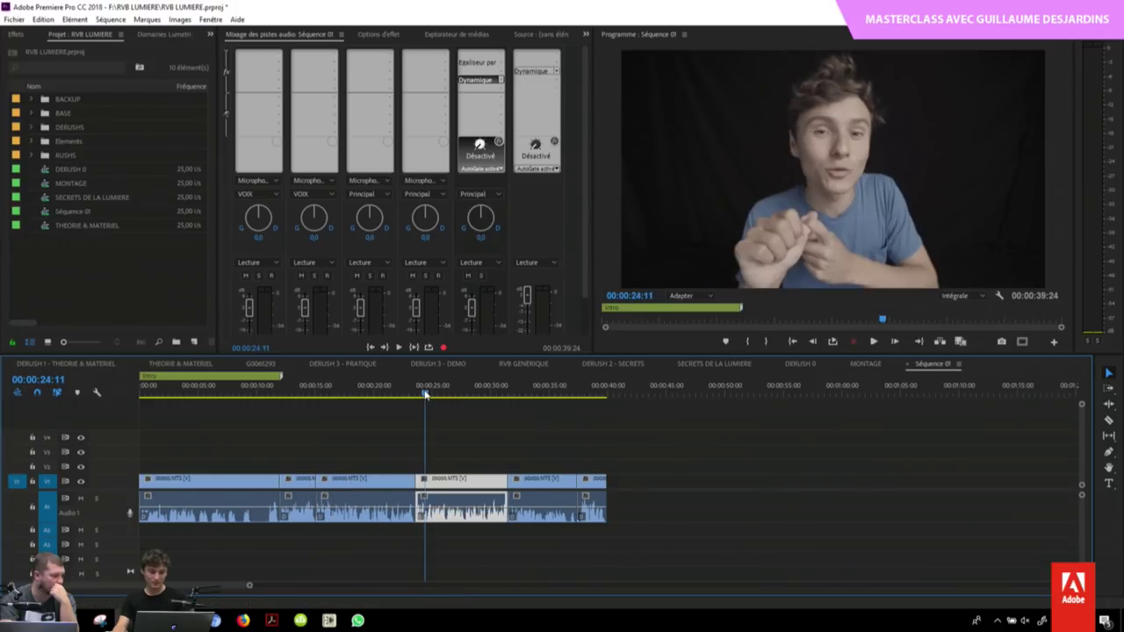
Step: Add a text graphic at 00:00:23:15, move it up a track, and rename it PART 1
drag(415, 393, 416, 393)
click(709, 464)
click(1109, 484)
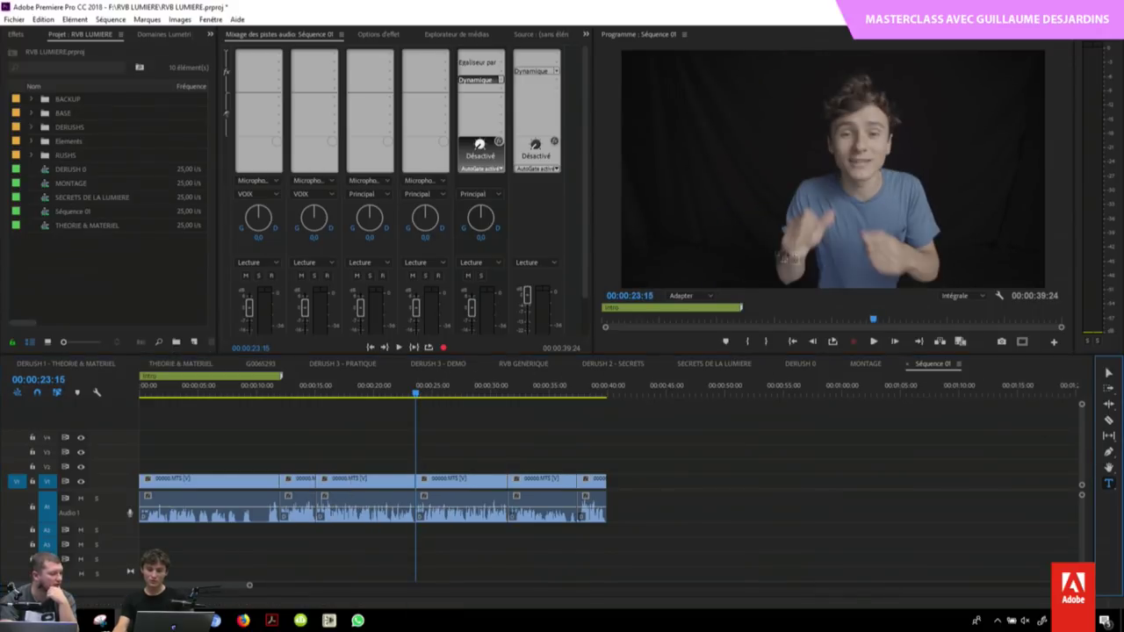
click(719, 230)
click(1109, 372)
click(443, 463)
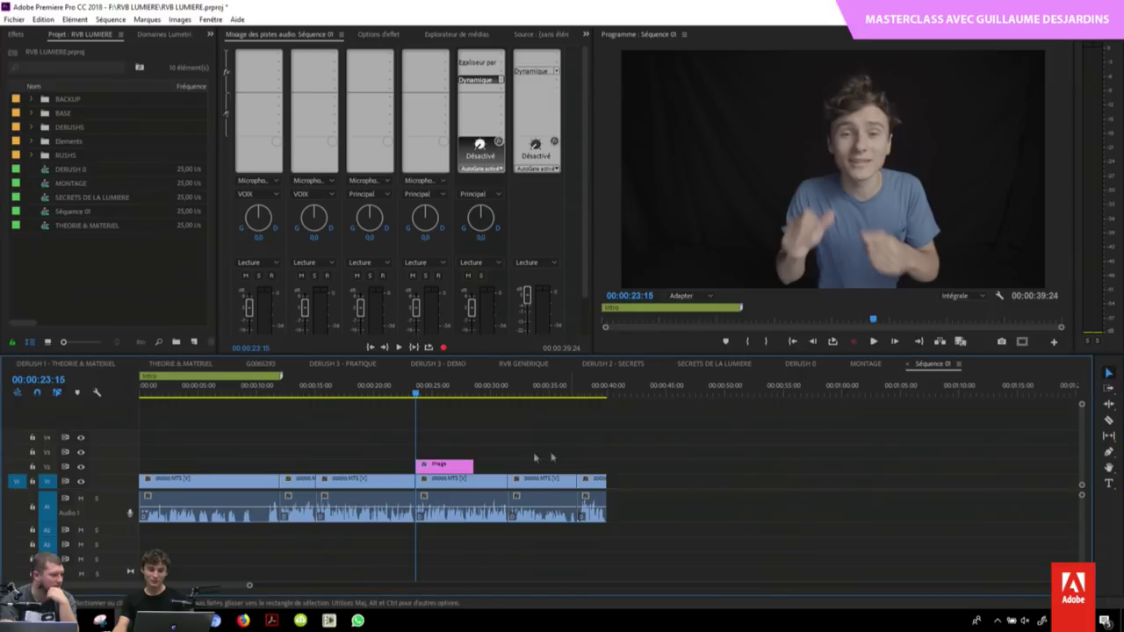
mouse_move(444, 464)
mouse_down()
mouse_move(461, 451)
mouse_move(631, 451)
mouse_up()
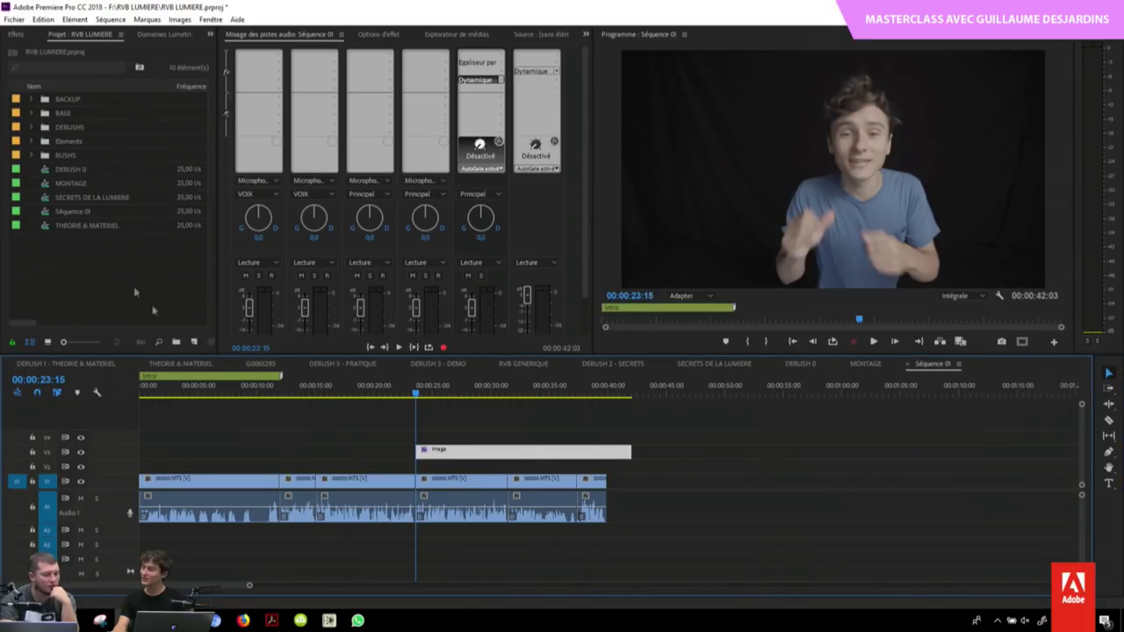
right_click(477, 455)
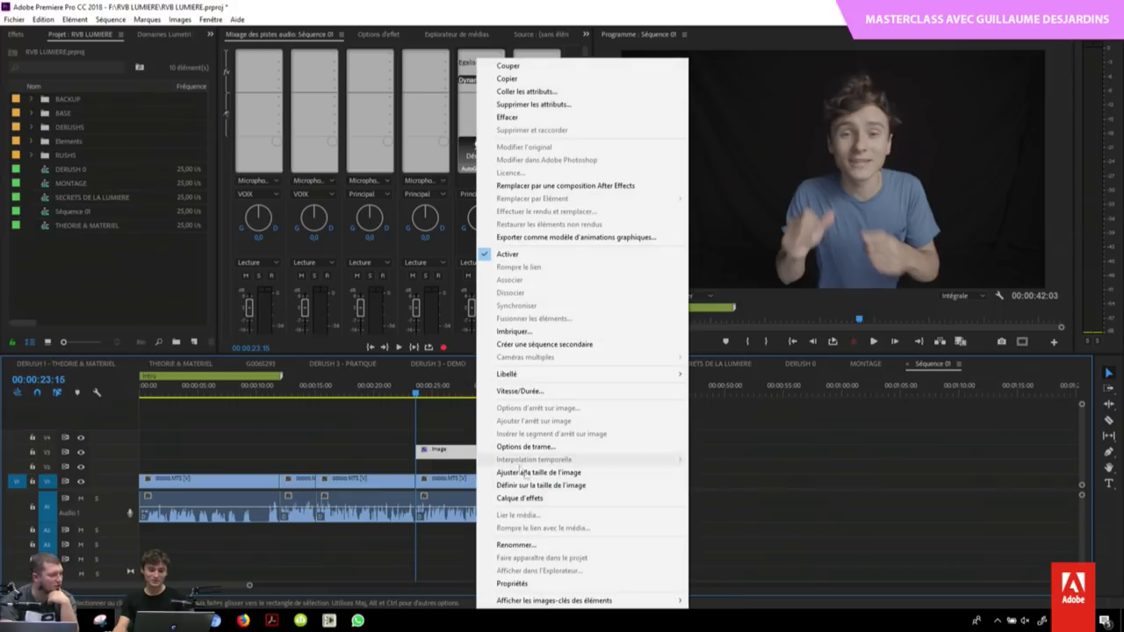
click(536, 541)
text(PART)
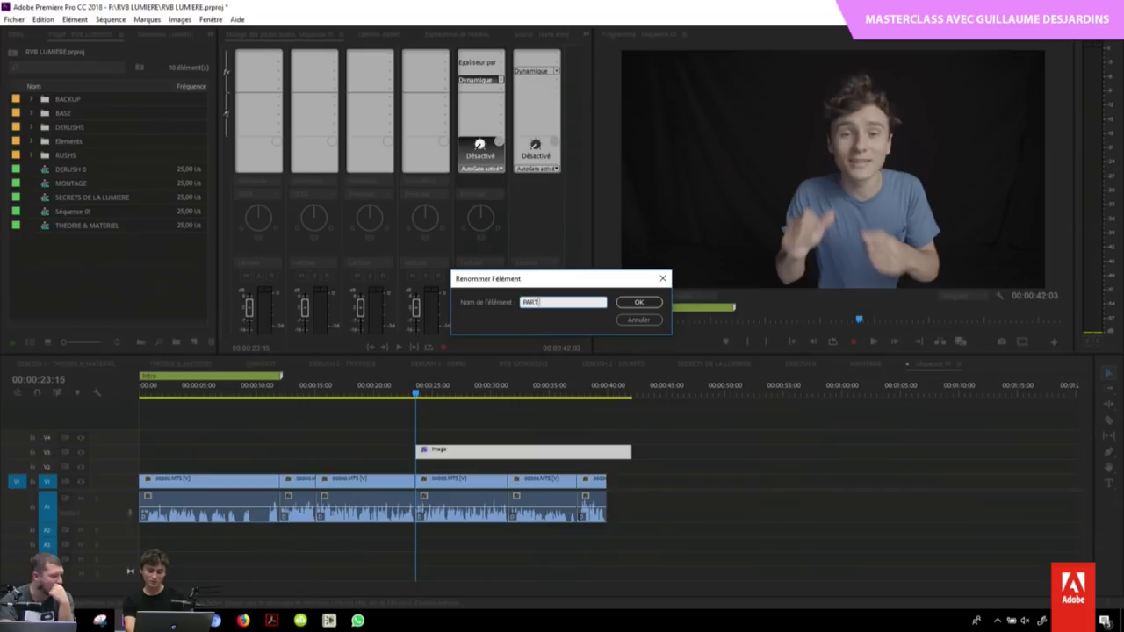
text(1)
key(Return)
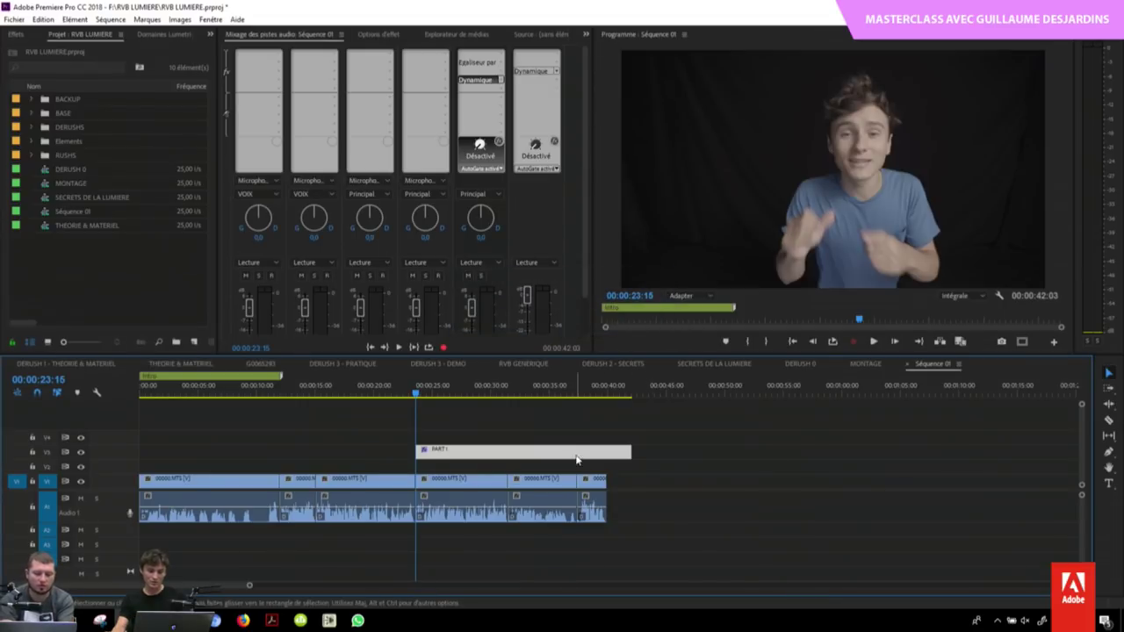
drag(576, 448, 574, 443)
Step: Delete the PART 1 clip and switch to the DERUSH 1 - THEORIE & MATERIEL sequence
click(520, 439)
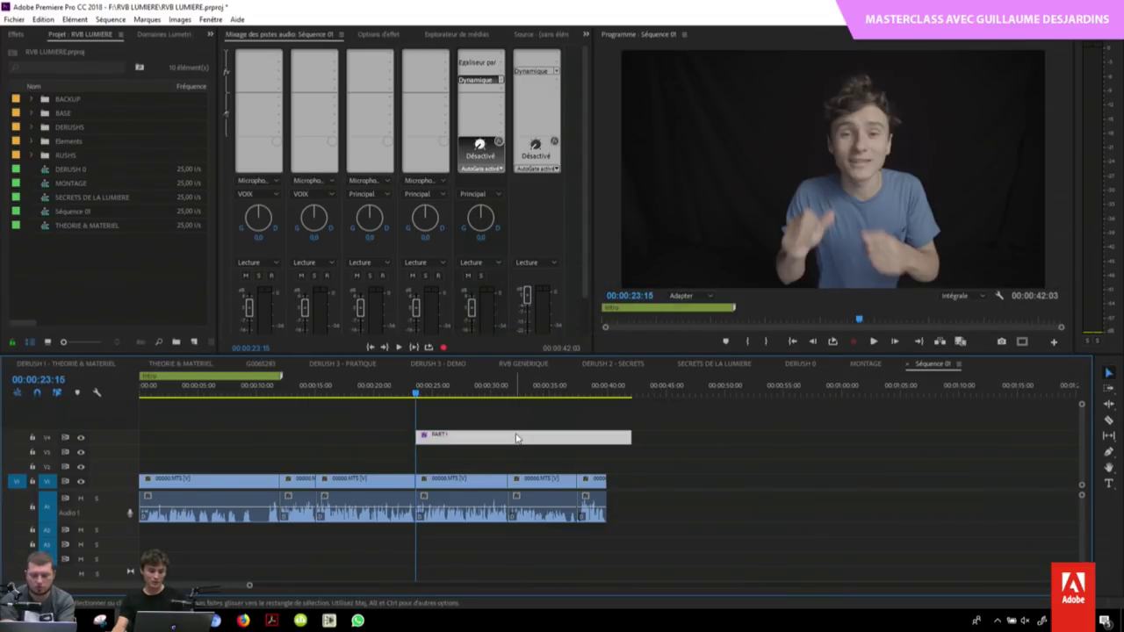
key(Delete)
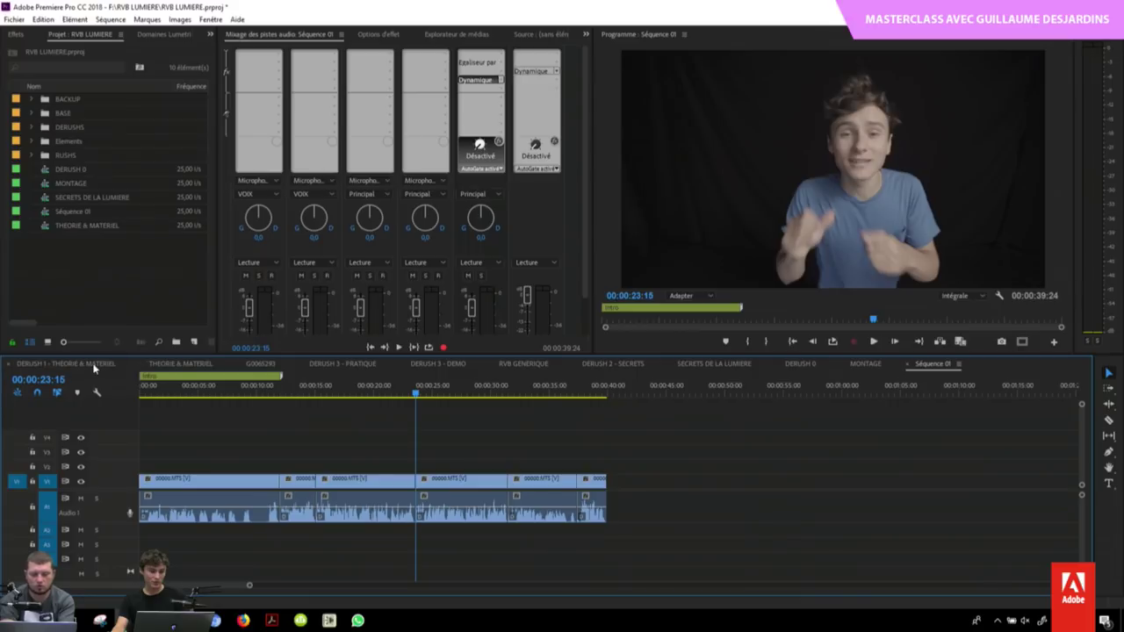
click(92, 364)
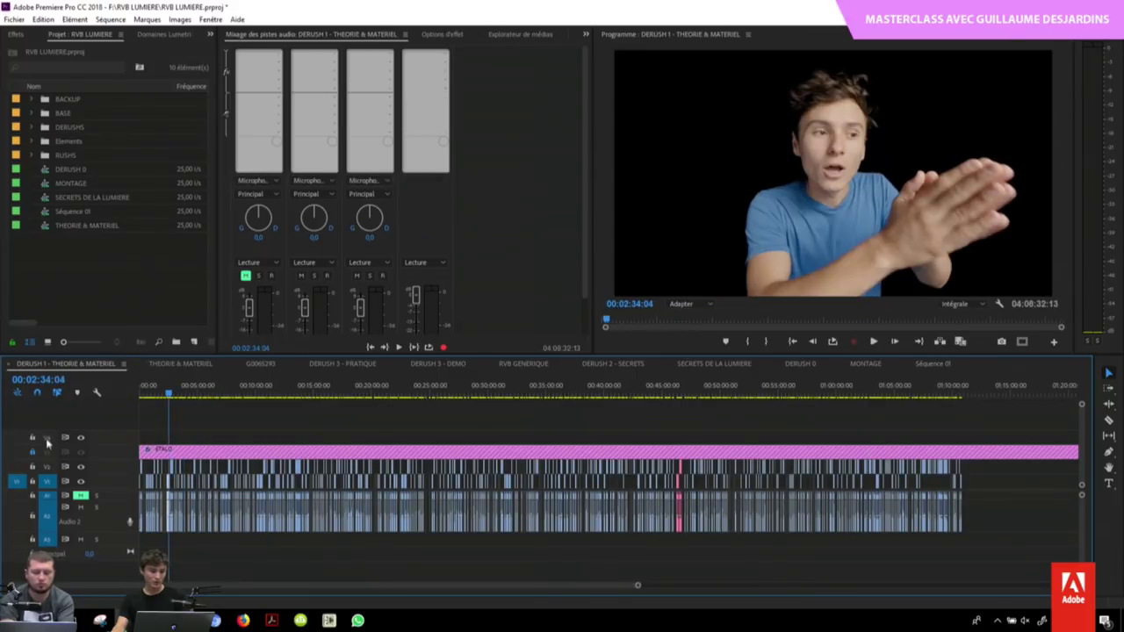
Step: Target V4, zoom in around three minutes, and delete the long pink V3 clip
click(47, 437)
click(174, 392)
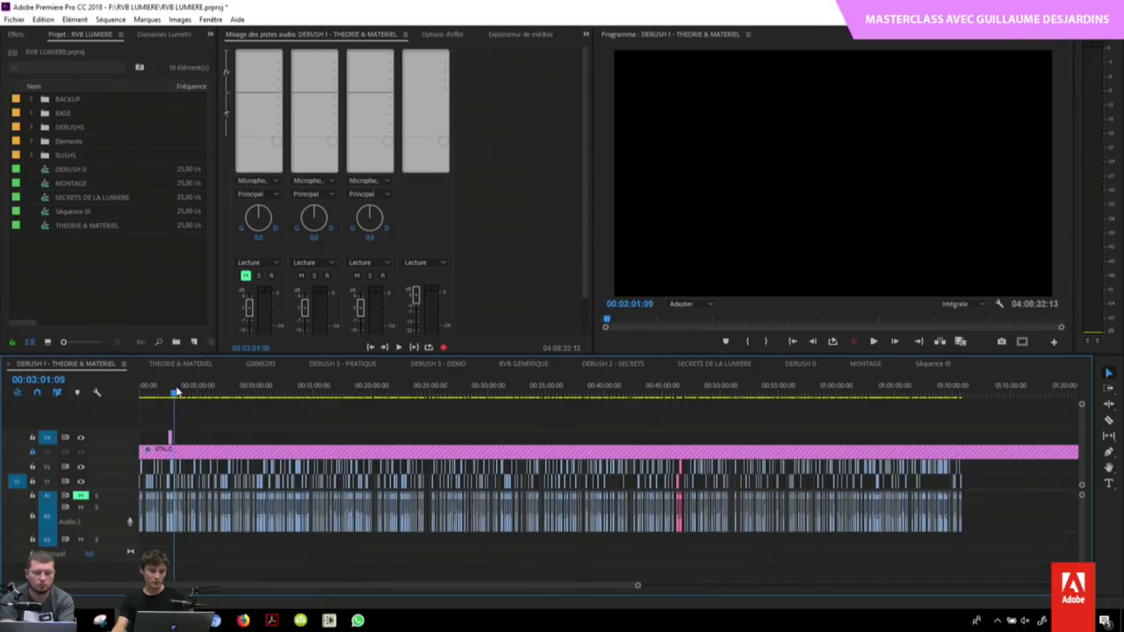
key(equal)
key(equal)
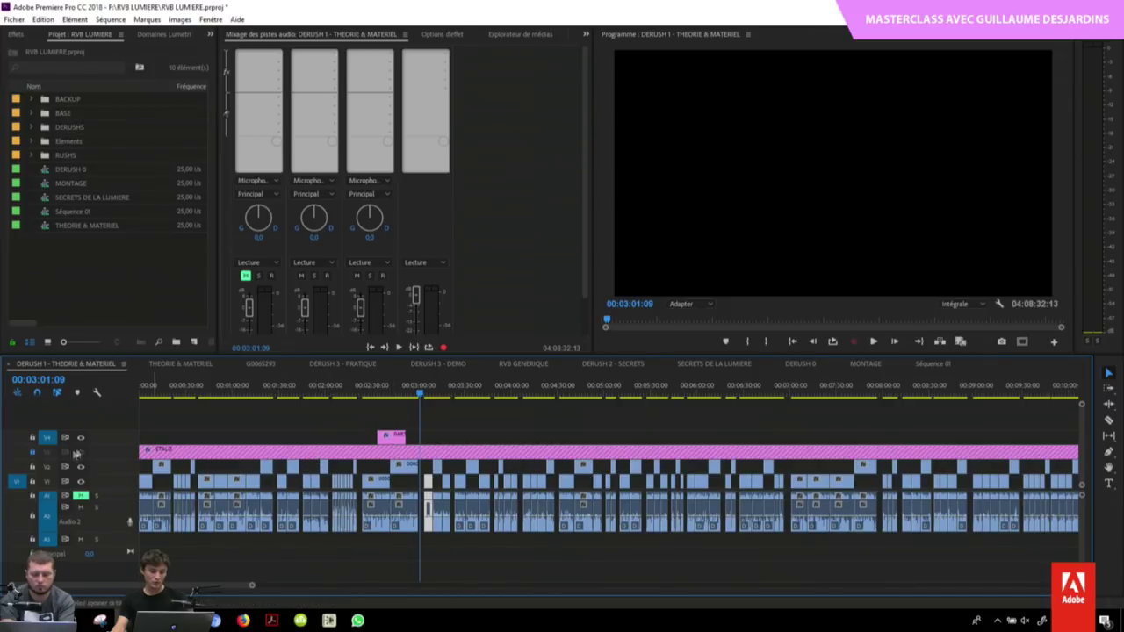
click(149, 453)
key(Delete)
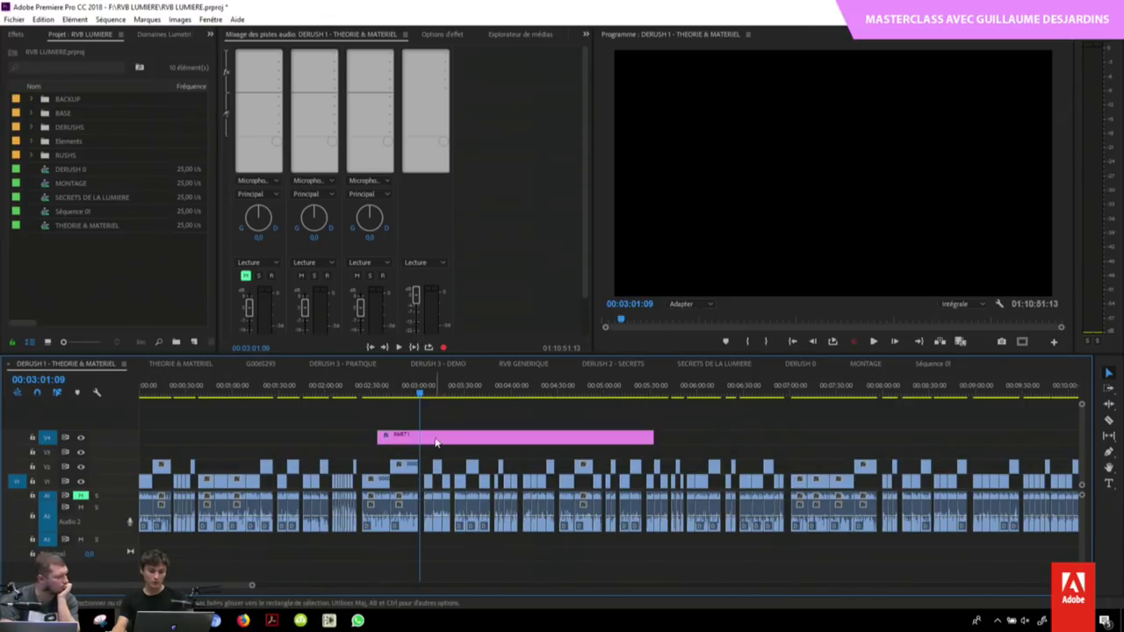
Step: Extend the PART 1 chapter layer on V4 and rename it THEORIE
drag(418, 444, 428, 439)
drag(650, 438, 877, 438)
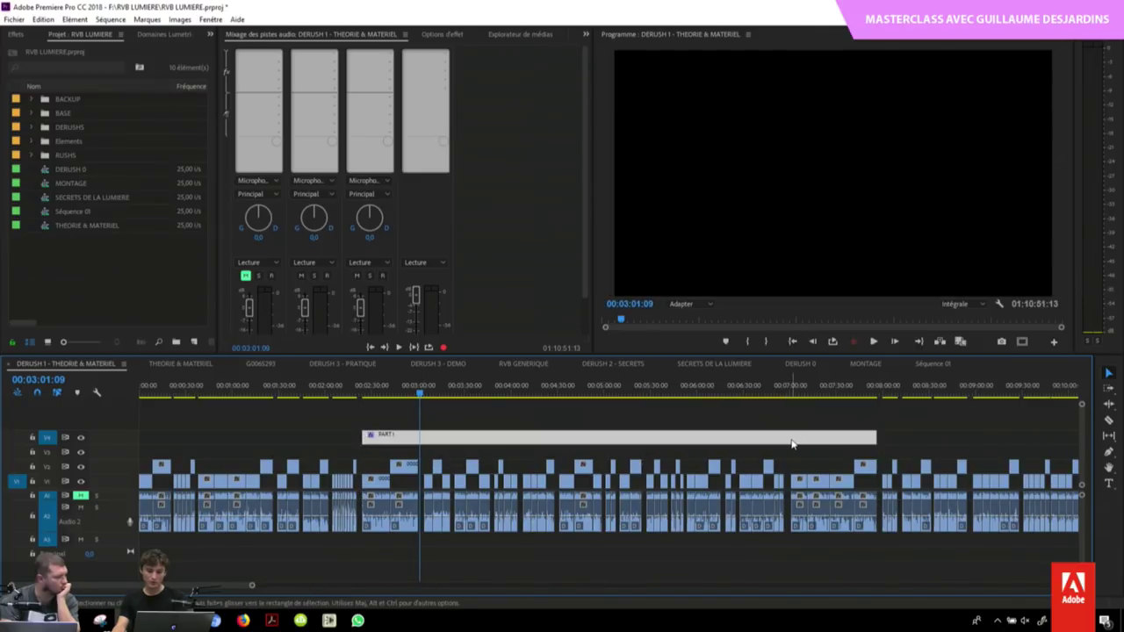
right_click(791, 443)
click(858, 546)
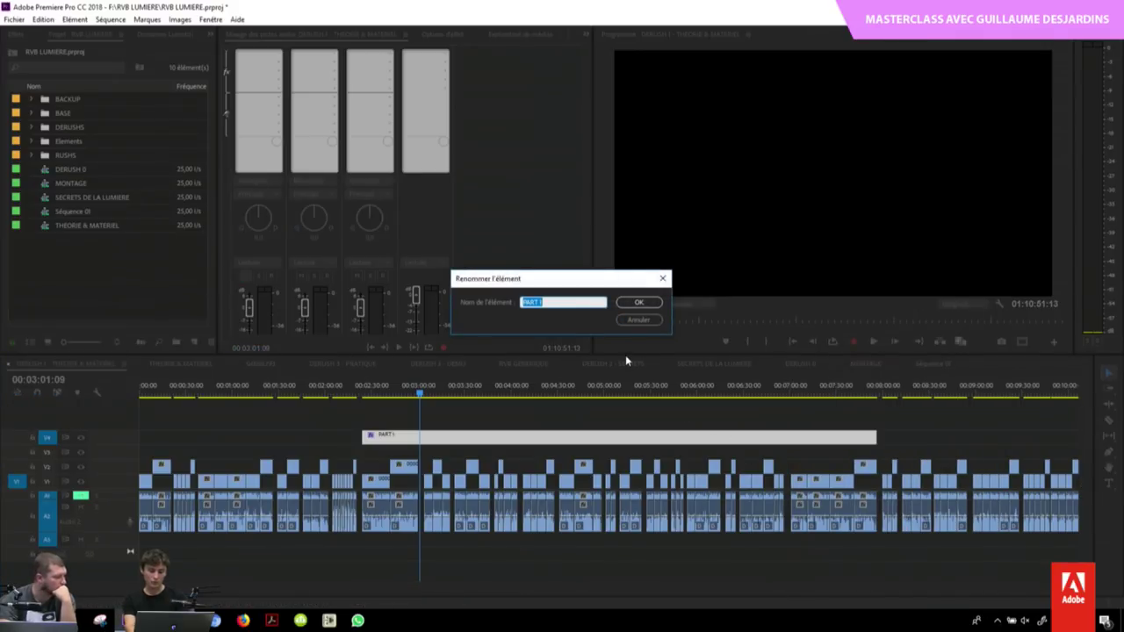
text(THEORIE)
key(Return)
Step: Duplicate THEORIE right after itself on V4, rename the copy PRATIQUE, and select both layers
key(minus)
key(minus)
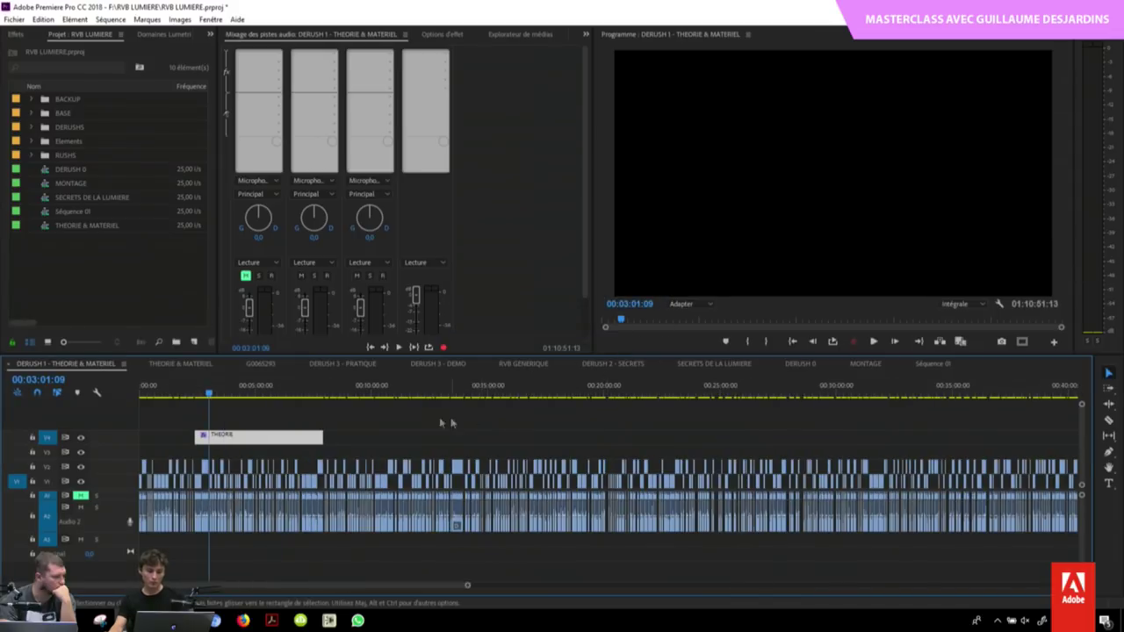
click(250, 439)
drag(246, 439, 378, 439)
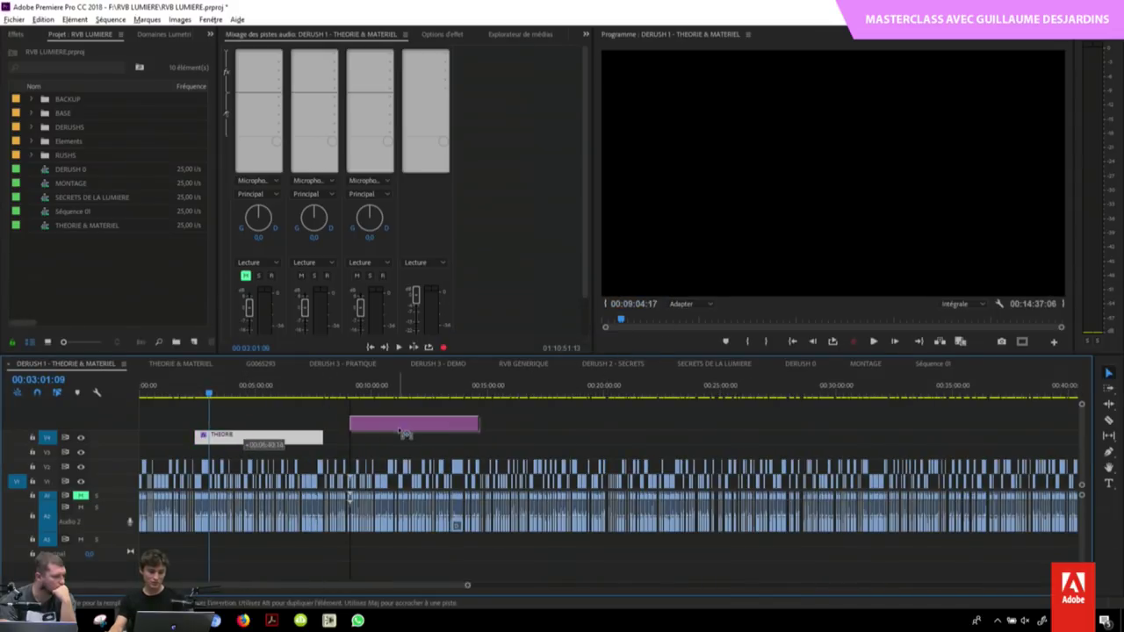
click(351, 386)
right_click(364, 439)
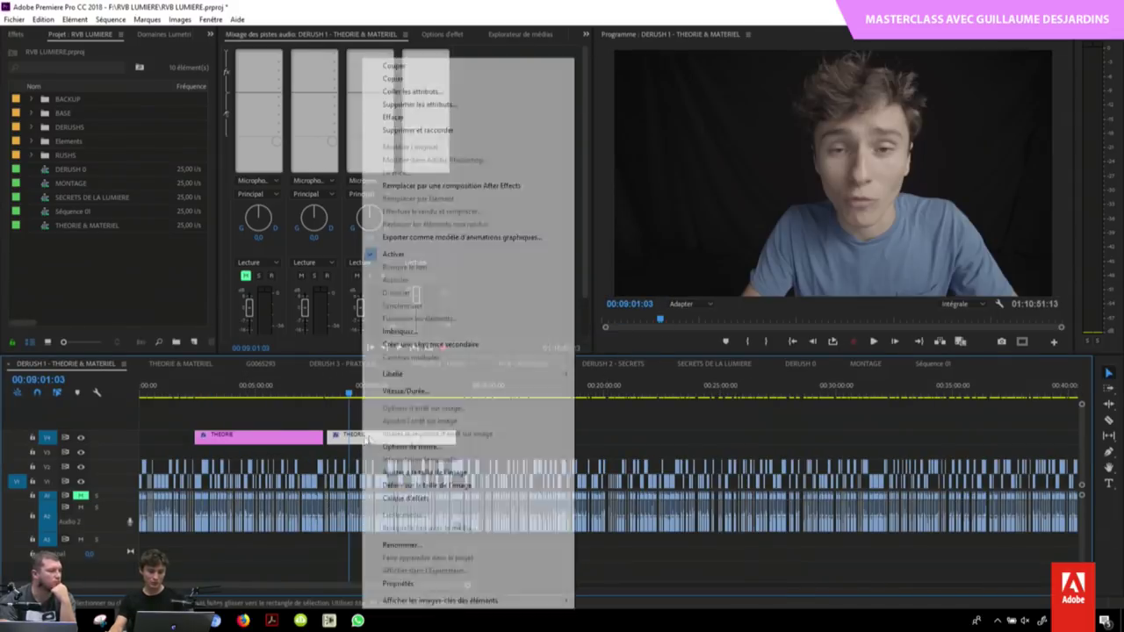
click(430, 544)
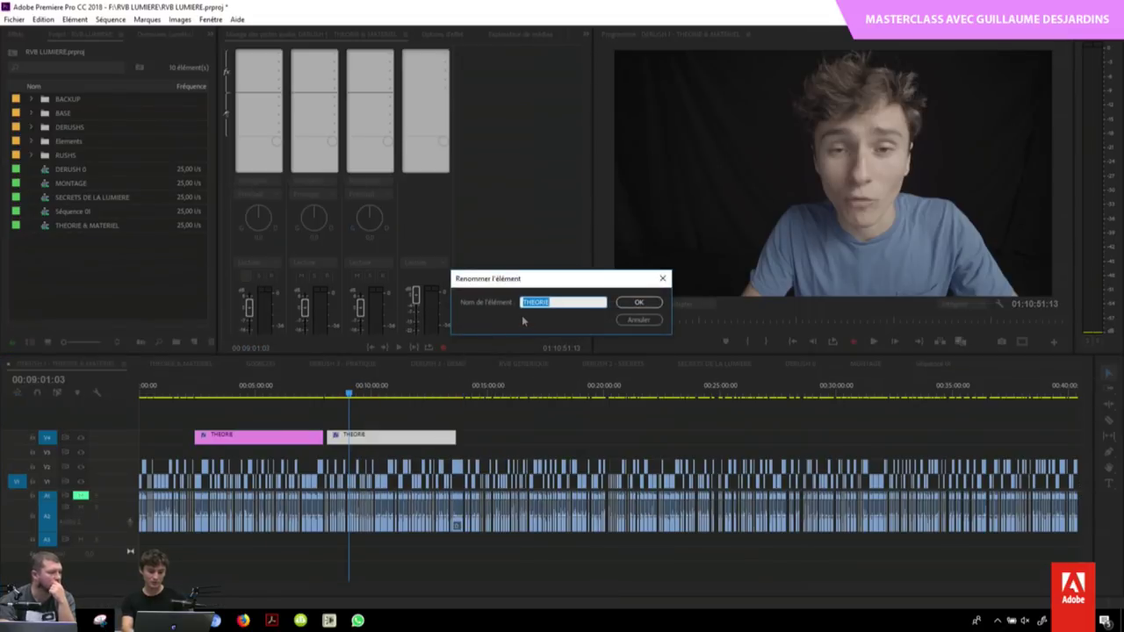
text(PRATIQUE)
key(Return)
key(equal)
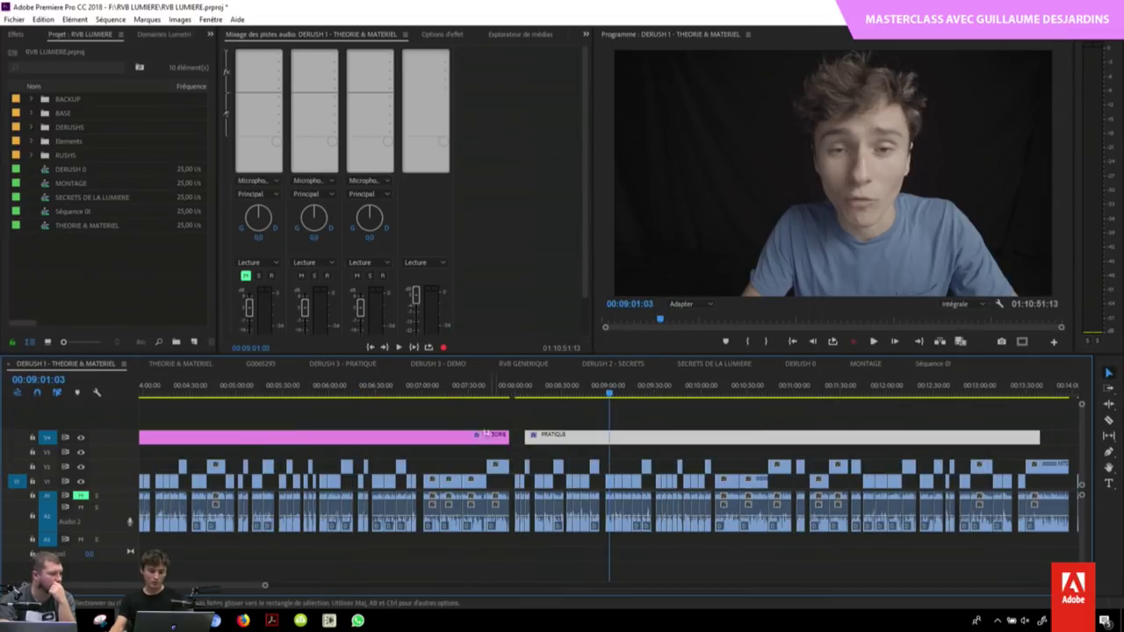
key(equal)
drag(387, 413, 558, 433)
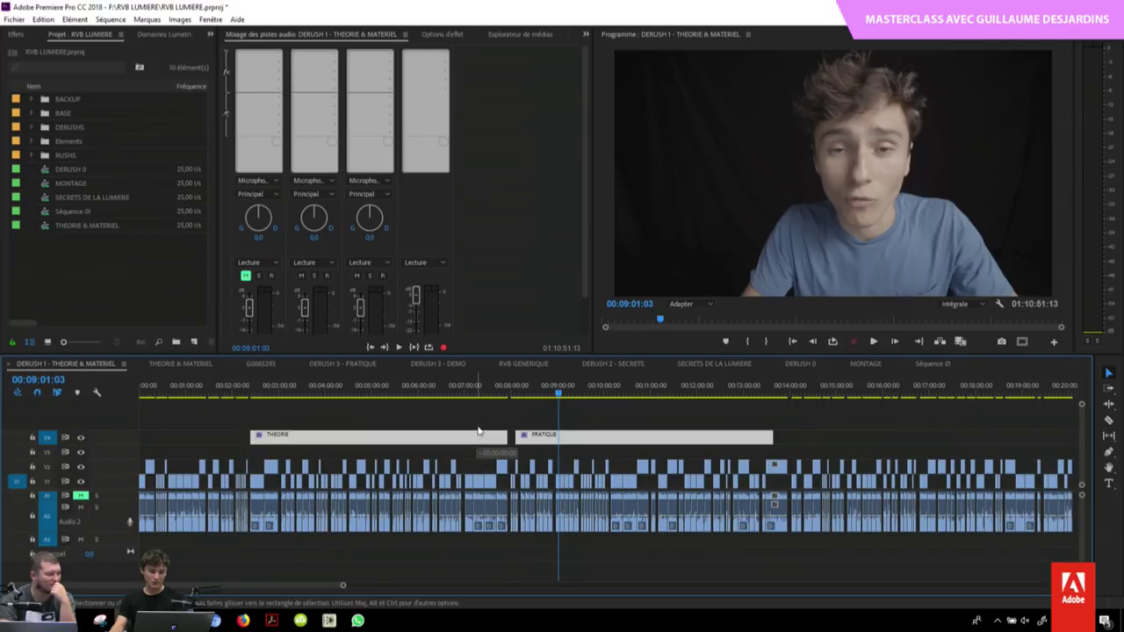
Step: Move THEORIE and PRATIQUE to V5, then place a yellow, shortened THEORIE copy on V4
drag(479, 438, 482, 422)
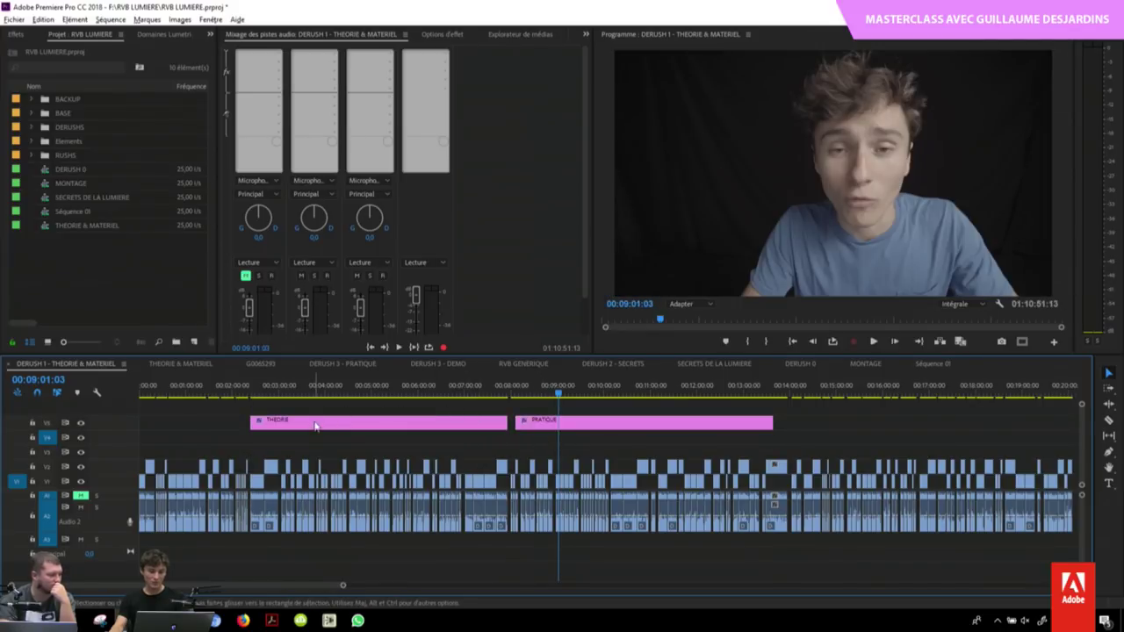
drag(314, 426, 316, 437)
right_click(344, 437)
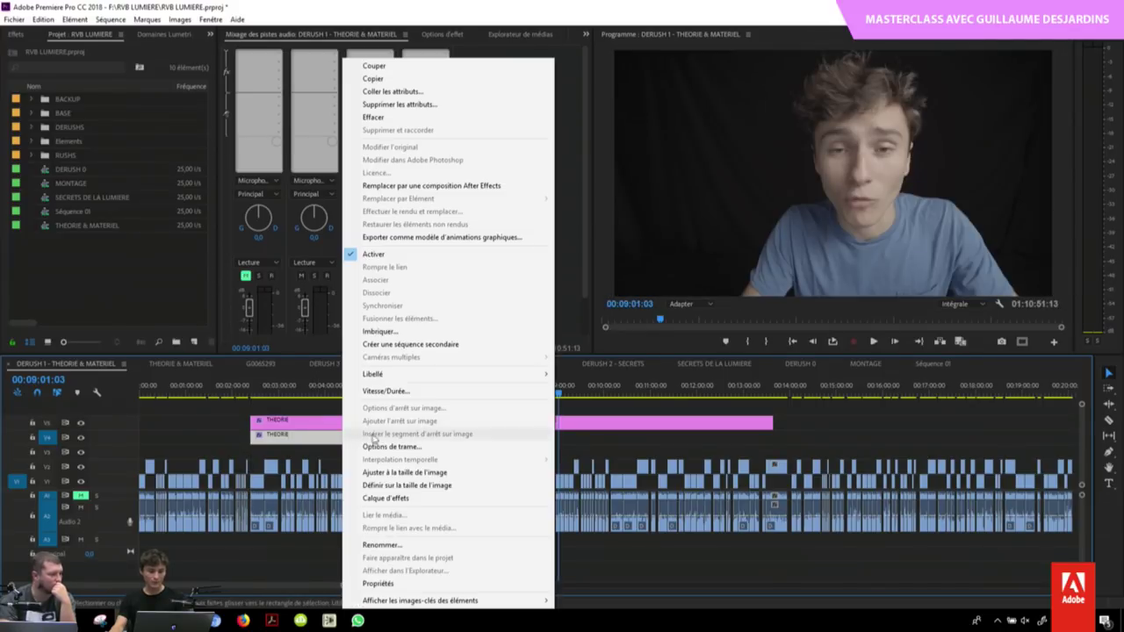
mouse_move(396, 376)
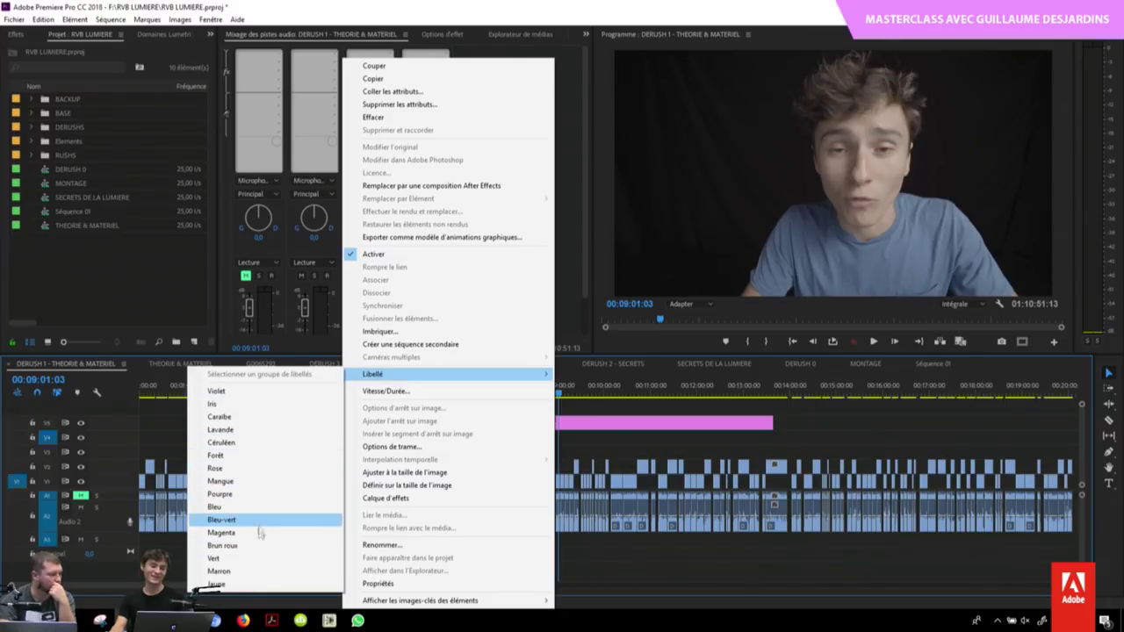
click(255, 585)
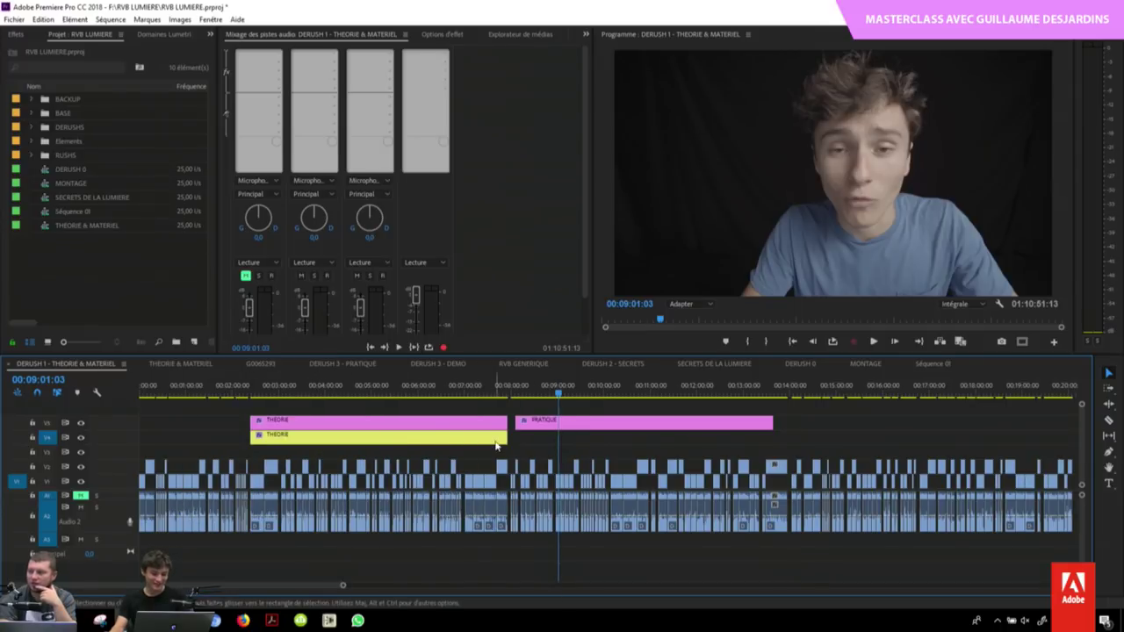
drag(496, 447, 323, 391)
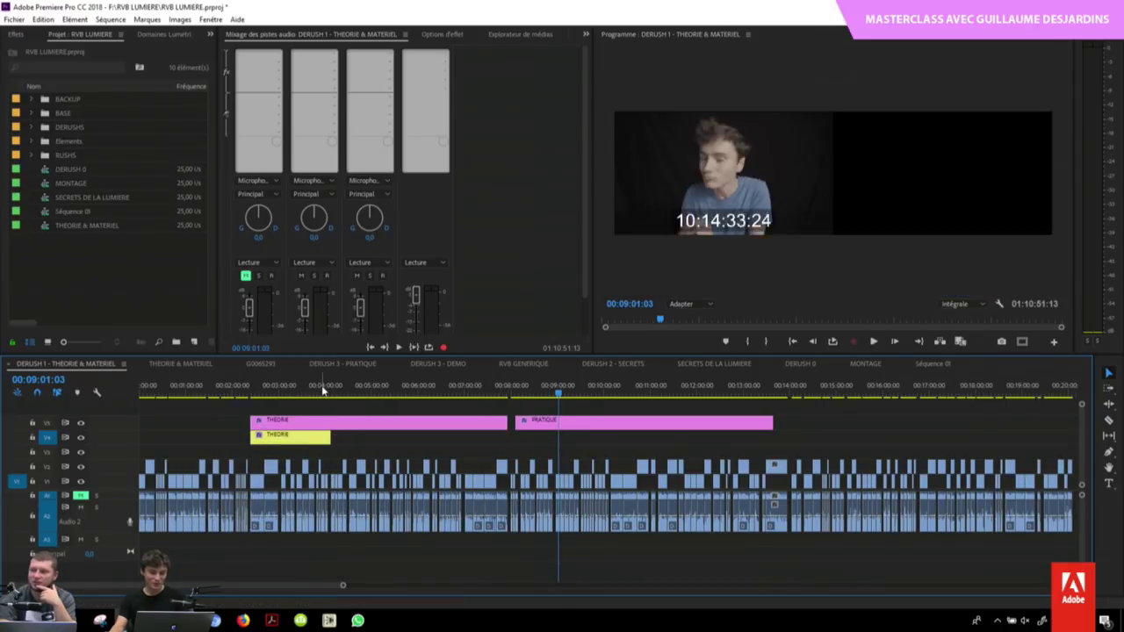
click(323, 389)
key(=)
Step: Rename the yellow sub-chapter layer Température Couleur and trim it slightly
right_click(418, 436)
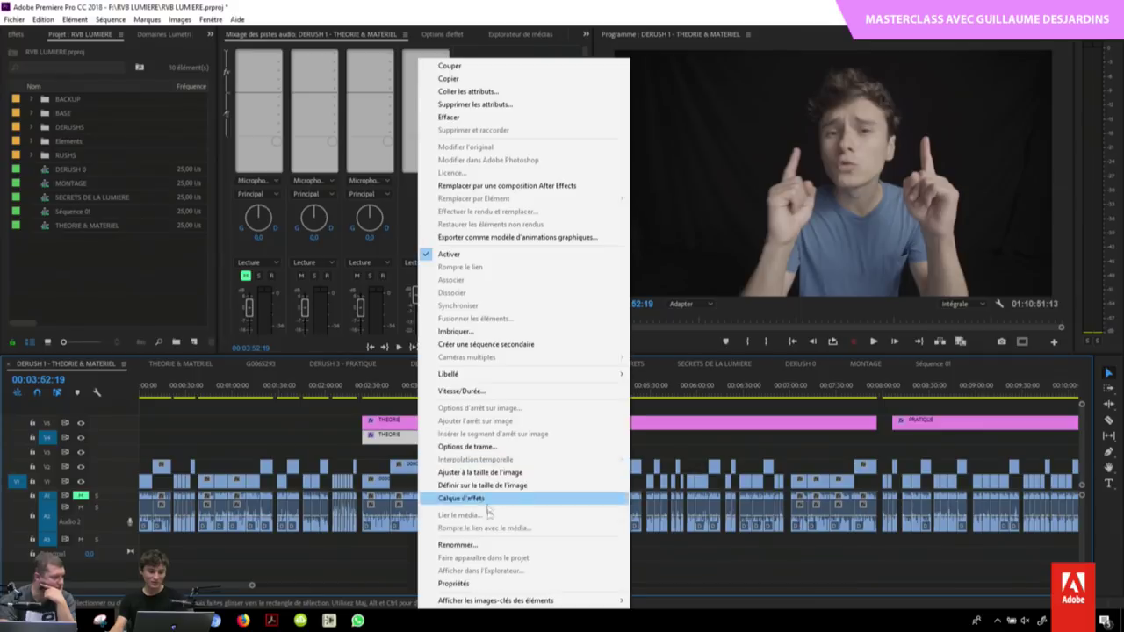
click(457, 545)
text(Tempe)
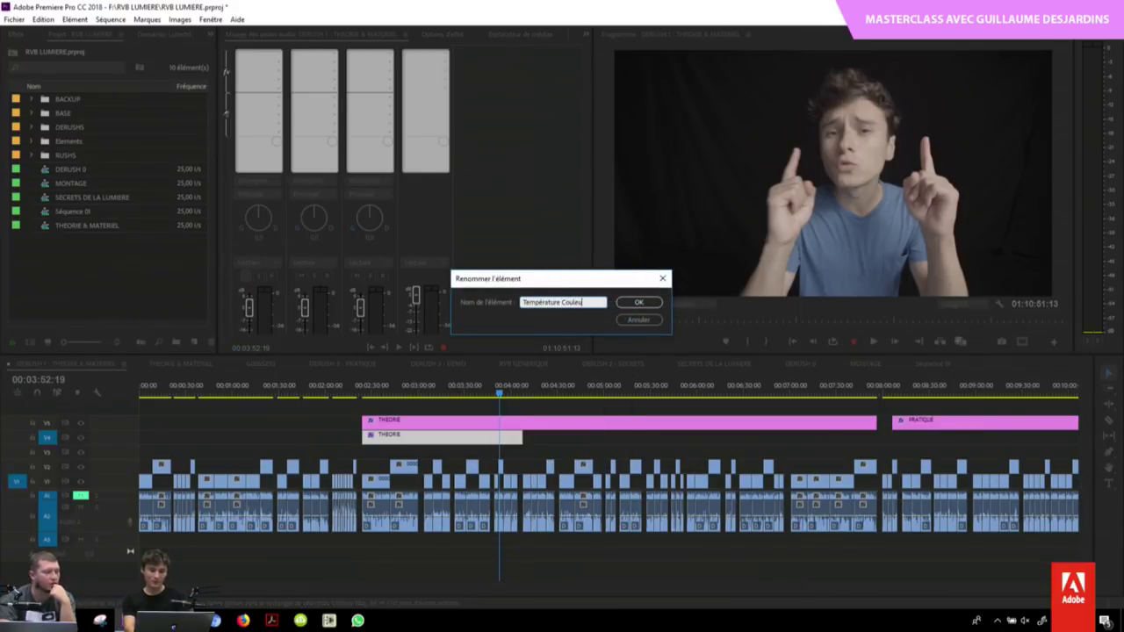
text(r)
key(Return)
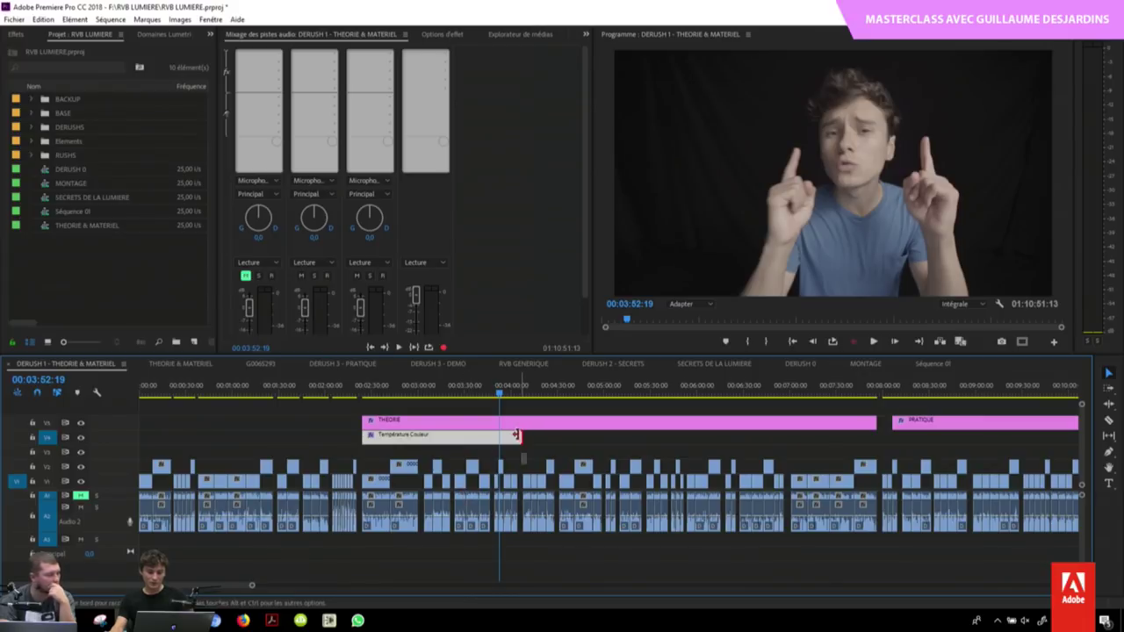
drag(521, 437, 516, 437)
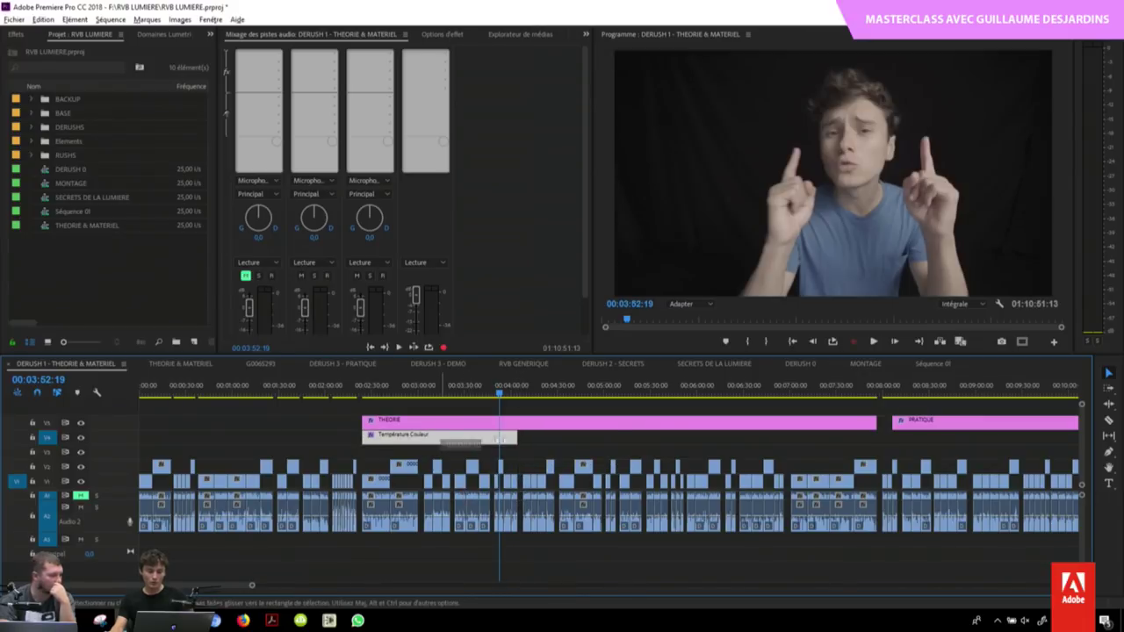
Step: Duplicate Température Couleur, extend the copy to THEORIE's end, and rename it FL
drag(447, 436, 607, 447)
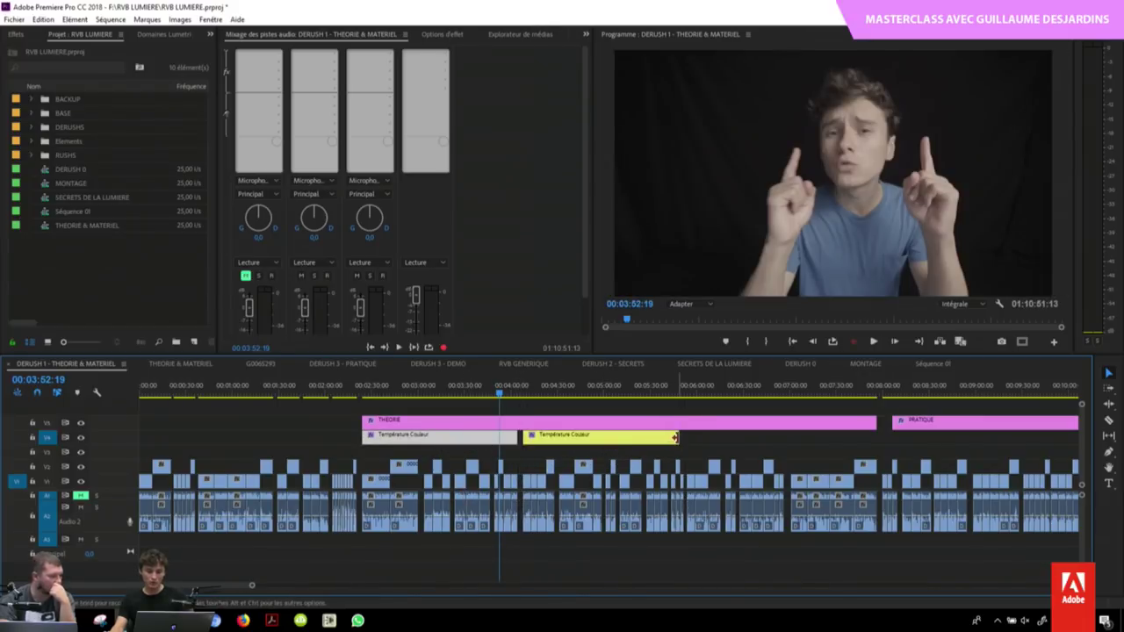
drag(678, 436, 877, 436)
click(439, 437)
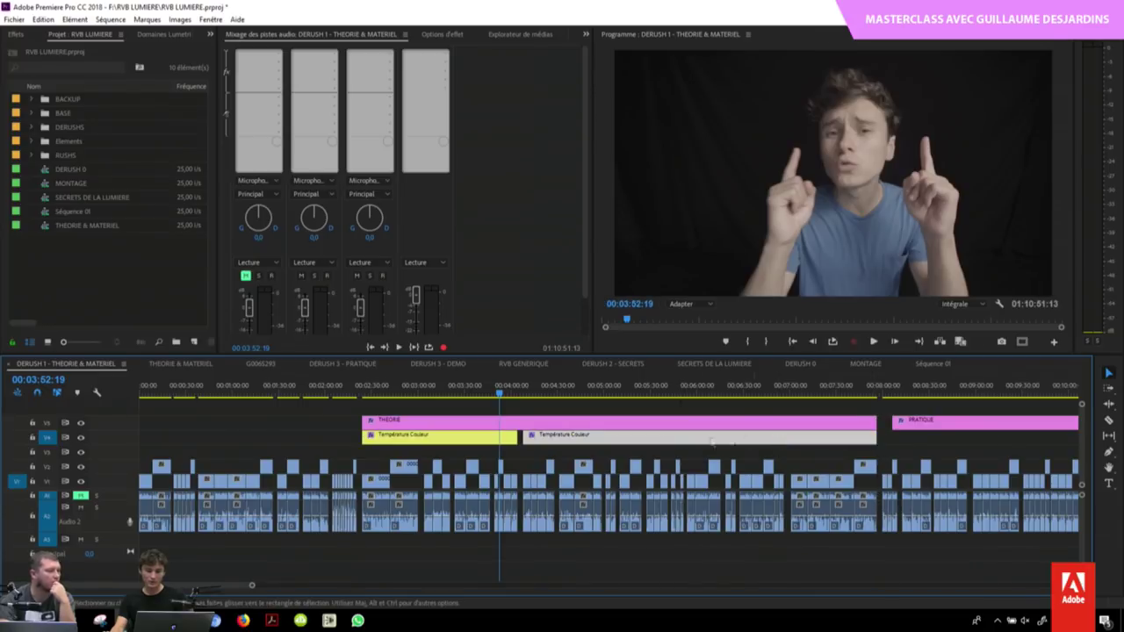
click(458, 393)
click(530, 409)
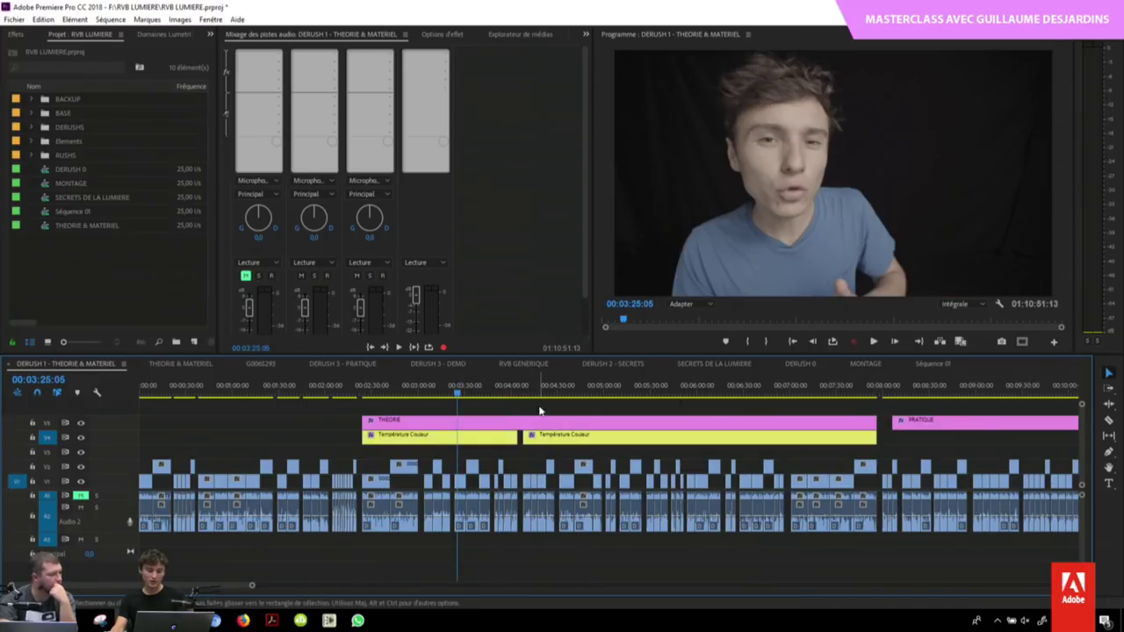
key(minus)
right_click(378, 436)
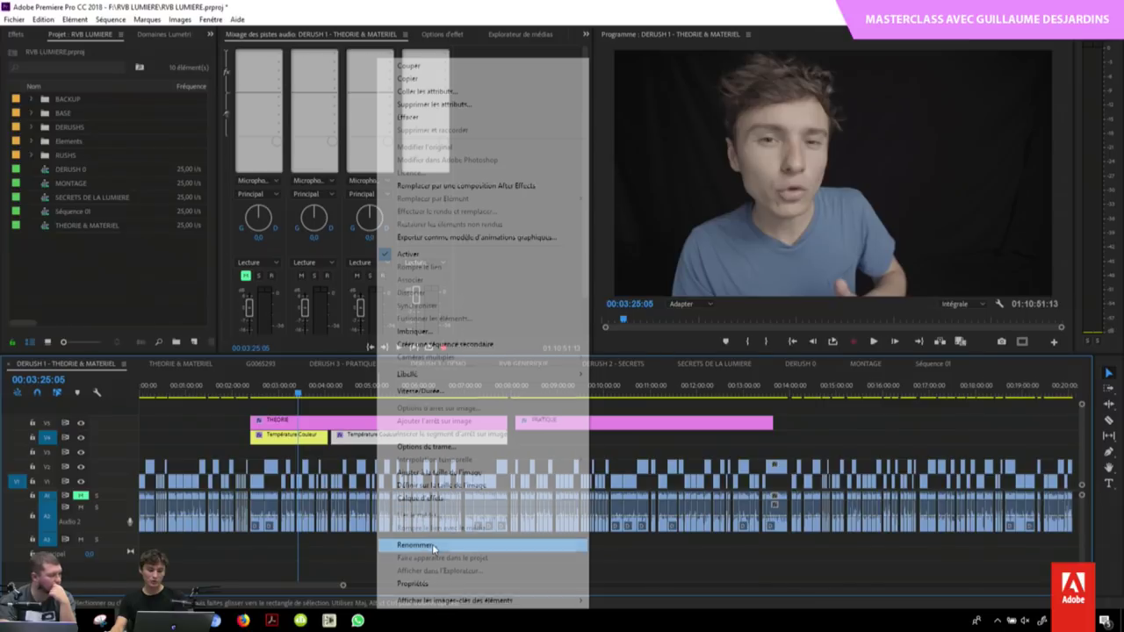
click(432, 544)
text(FL)
key(Return)
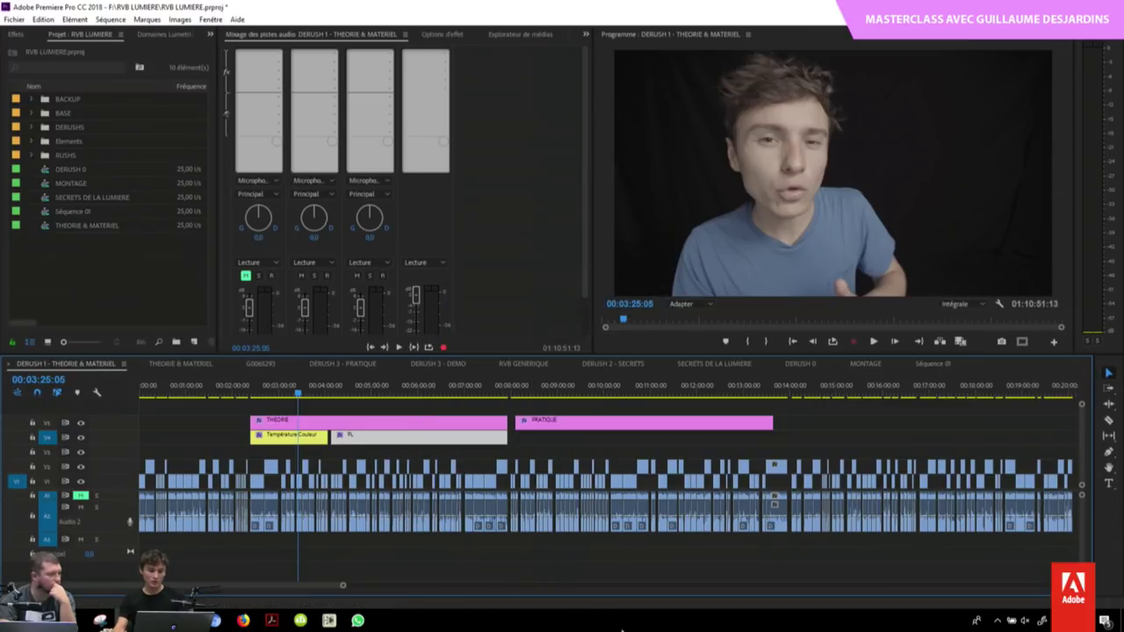
click(346, 393)
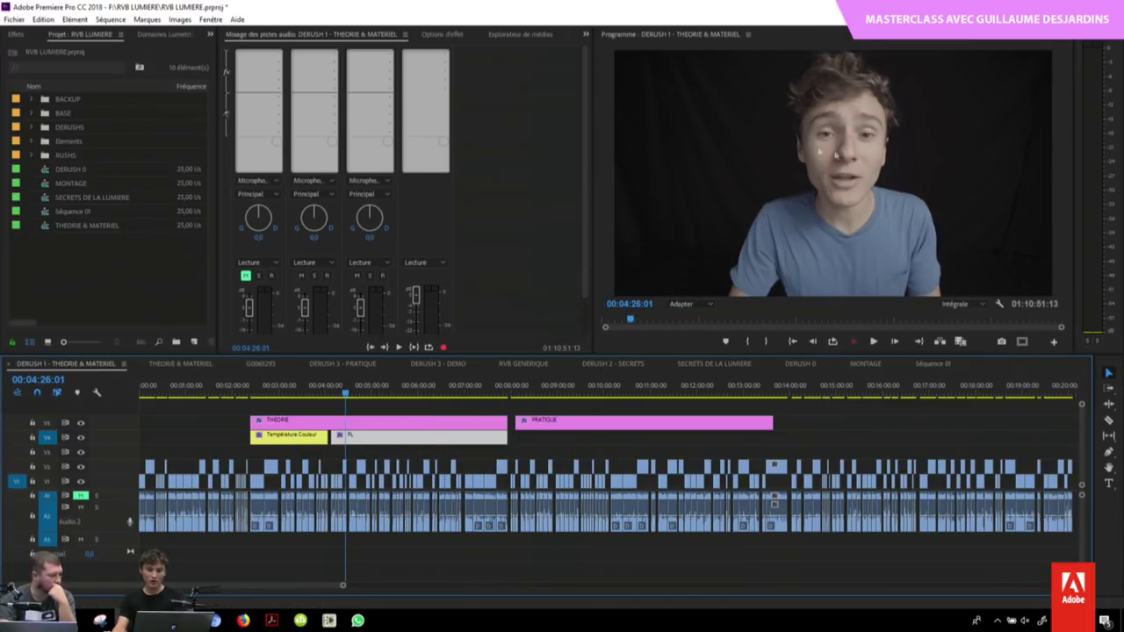
click(342, 392)
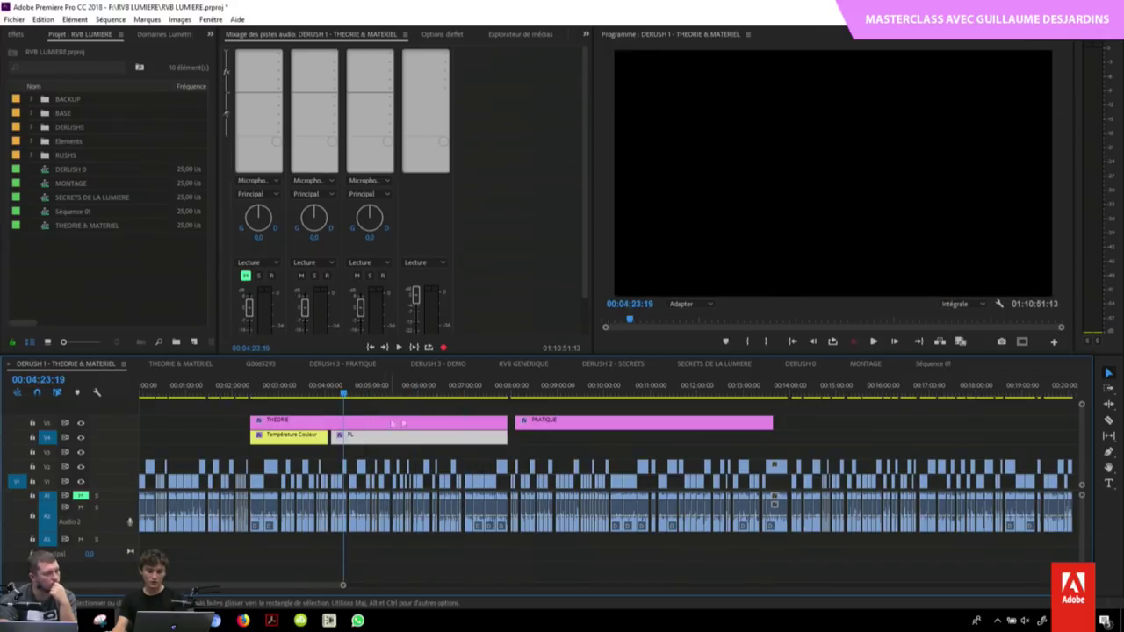
key(minus)
Step: Review the timeline around 00:11:15:24 and save the project with Ctrl+S
click(343, 394)
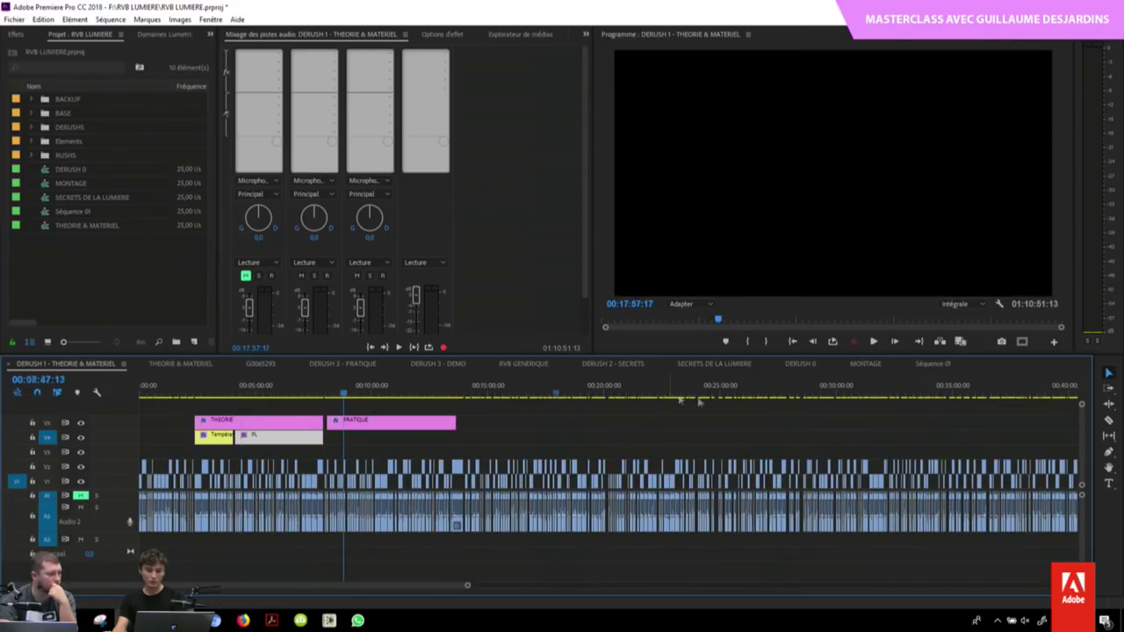
key(minus)
click(270, 388)
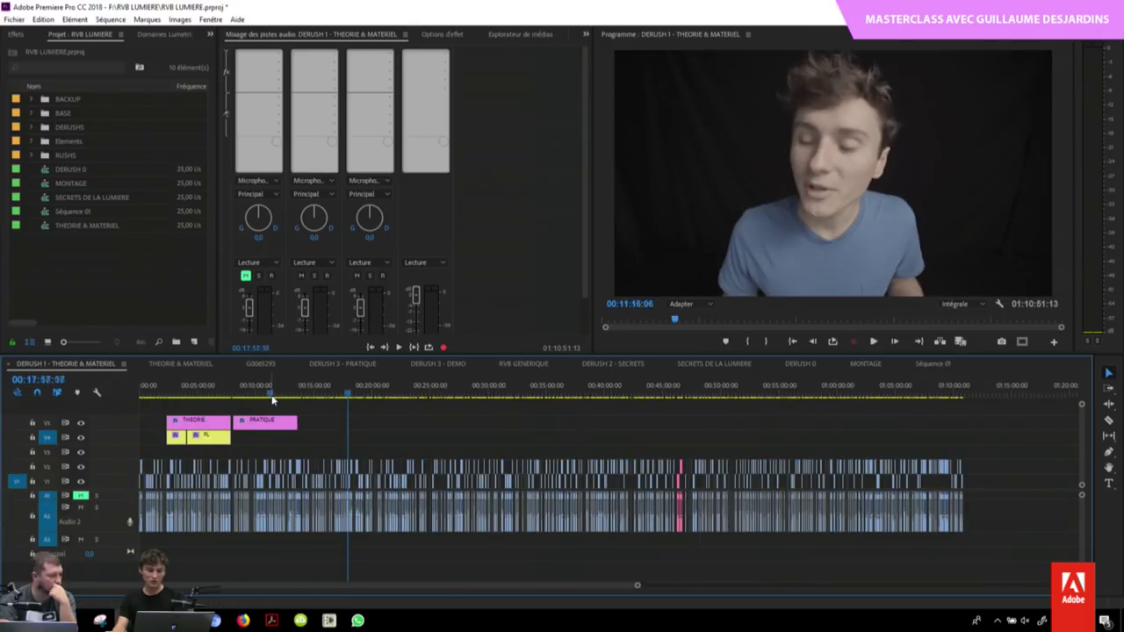
key(equal)
key(equal)
key(equal)
key(equal)
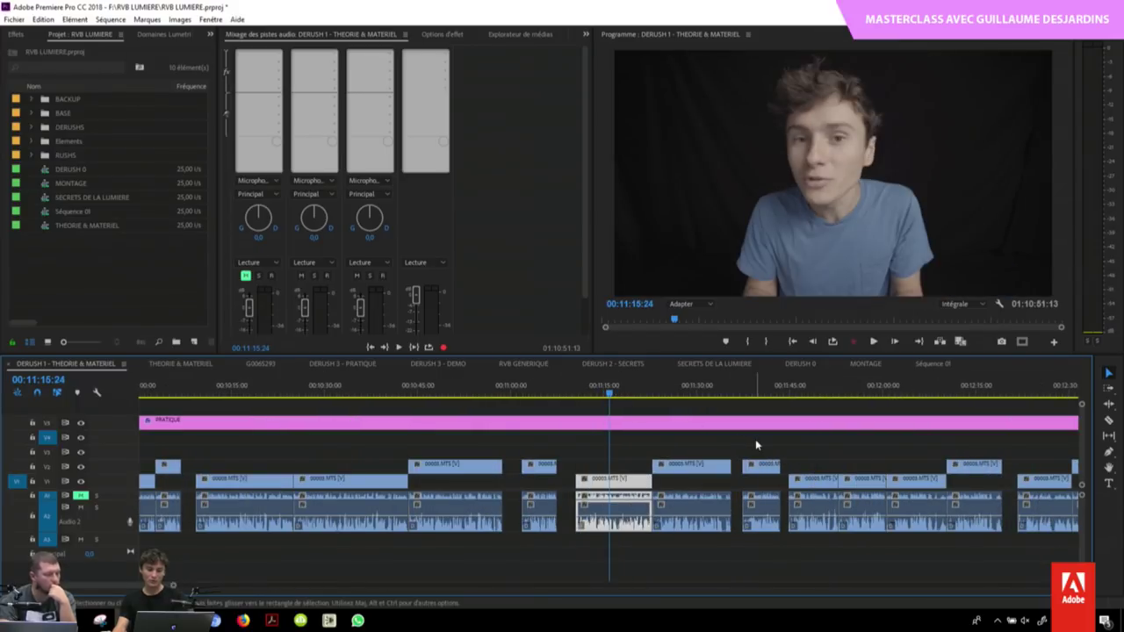
key(minus)
key(minus)
key(minus)
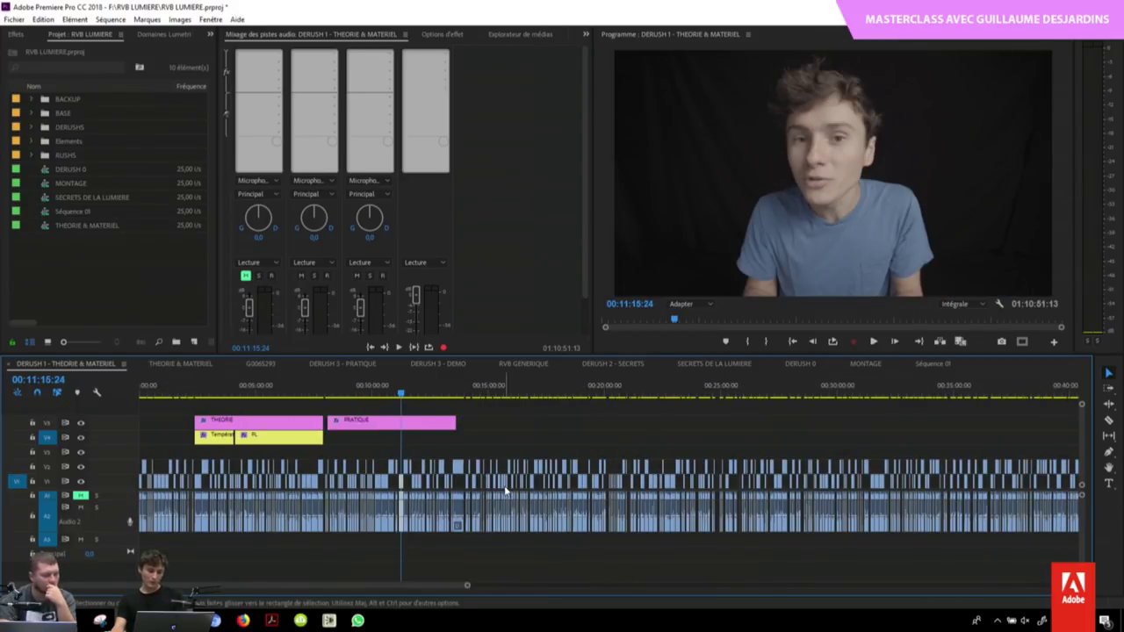
key(ctrl+s)
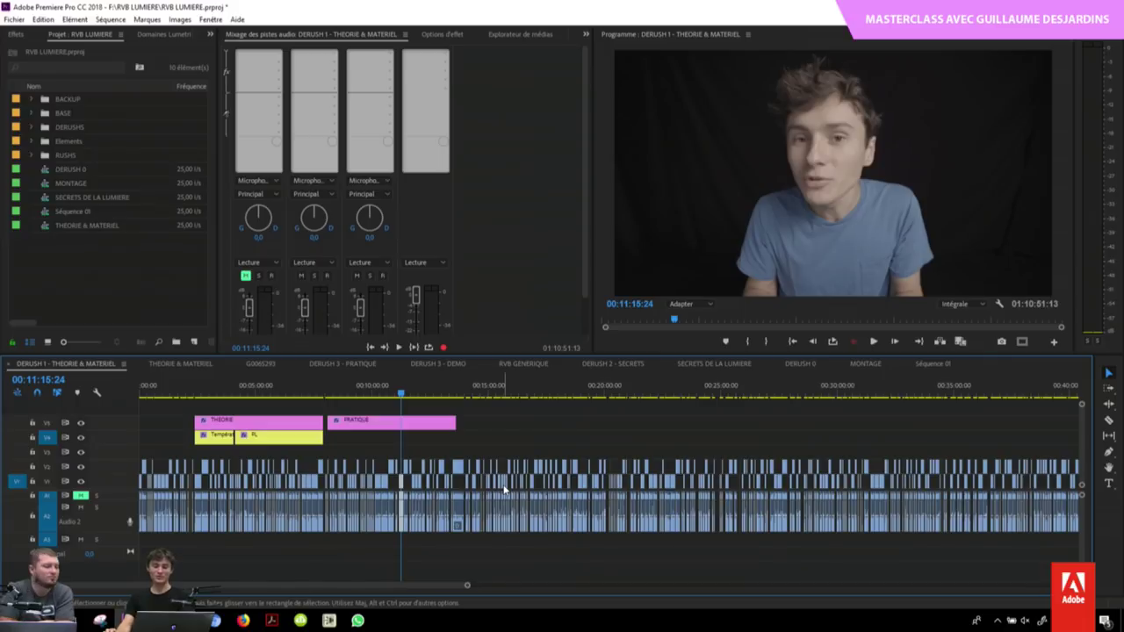
Step: Lift the two short clips near 00:04:46:22 from V2 up to V3
key(=)
click(310, 395)
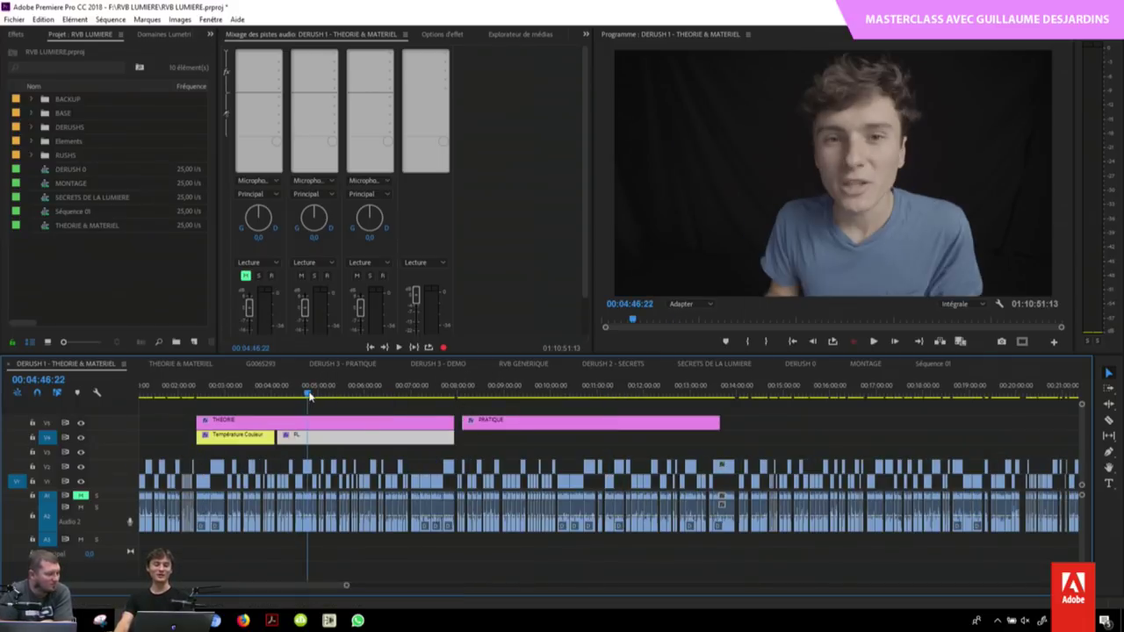
key(=)
click(602, 468)
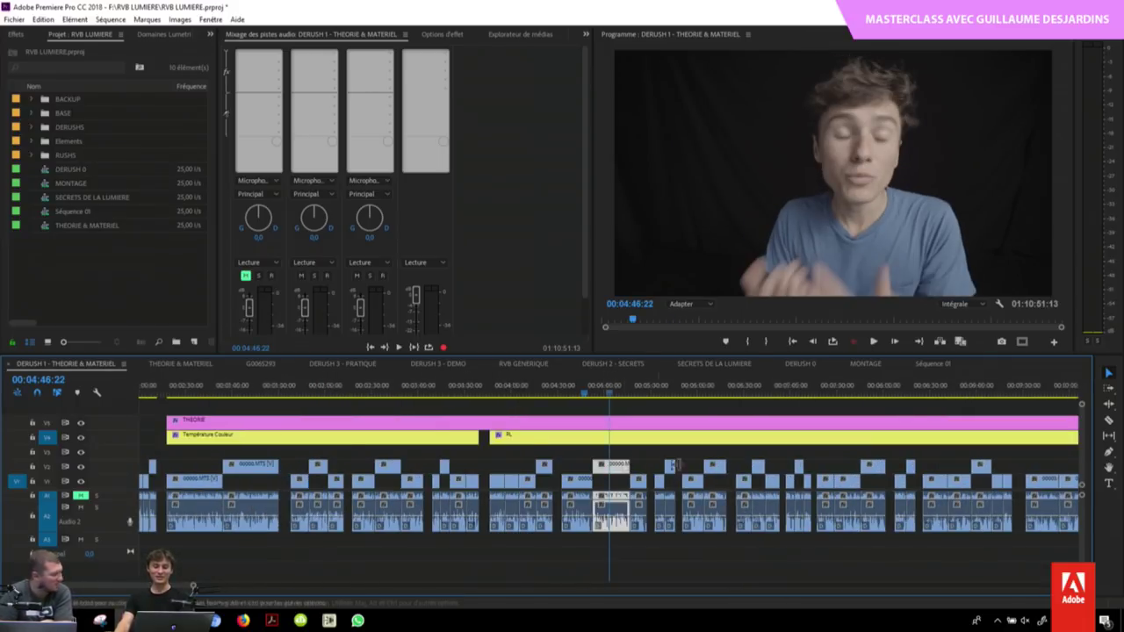
key(minus)
key(equal)
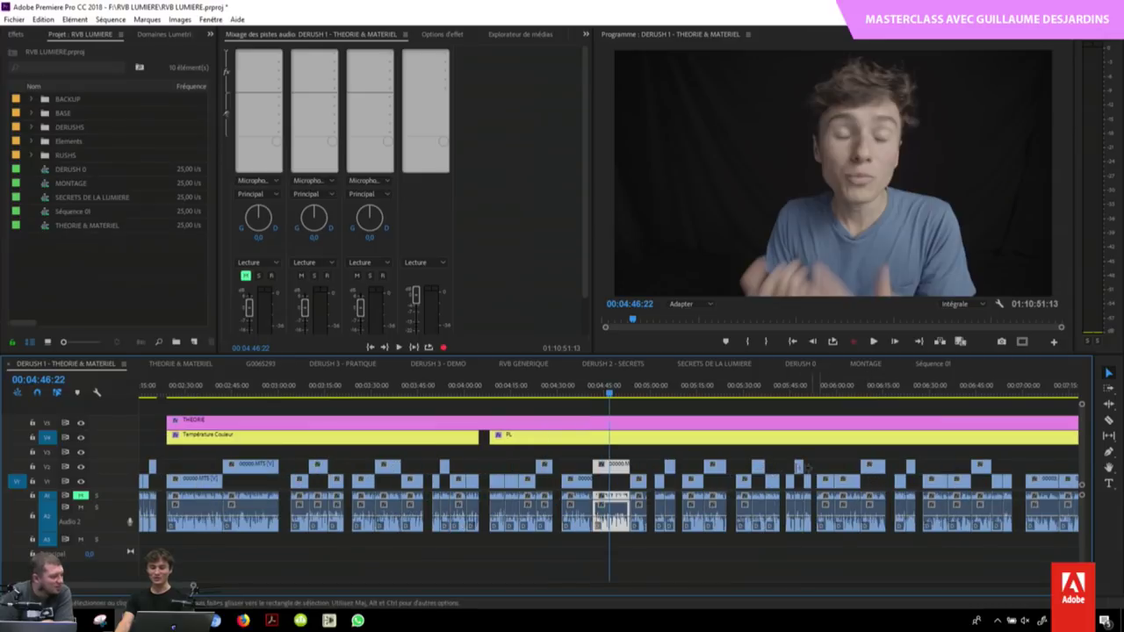
drag(613, 473, 615, 458)
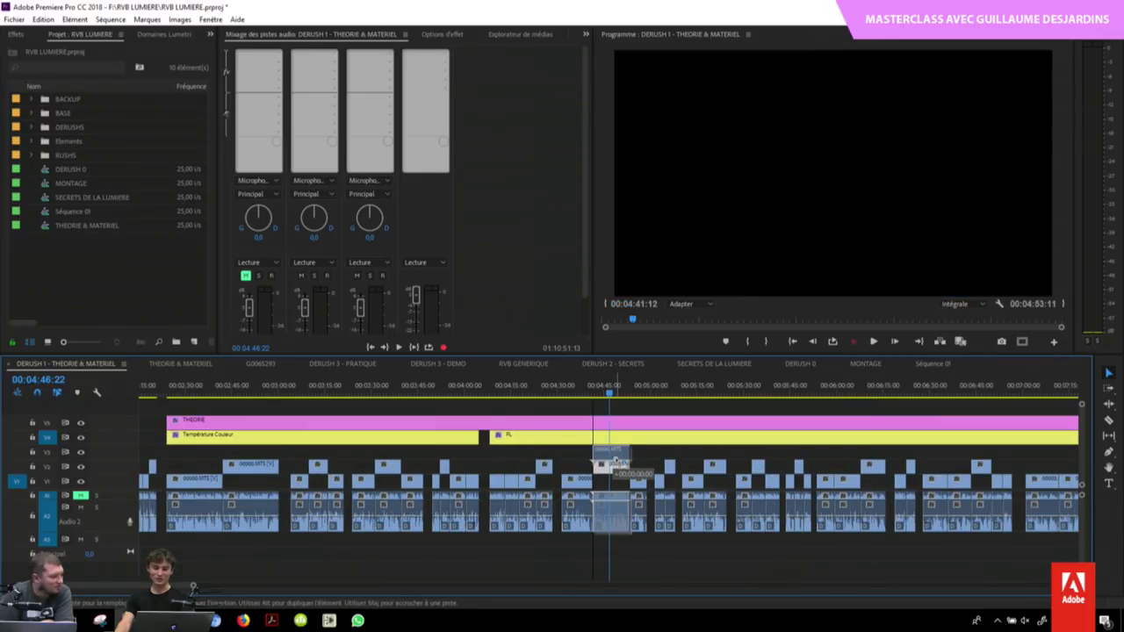
drag(759, 467, 759, 453)
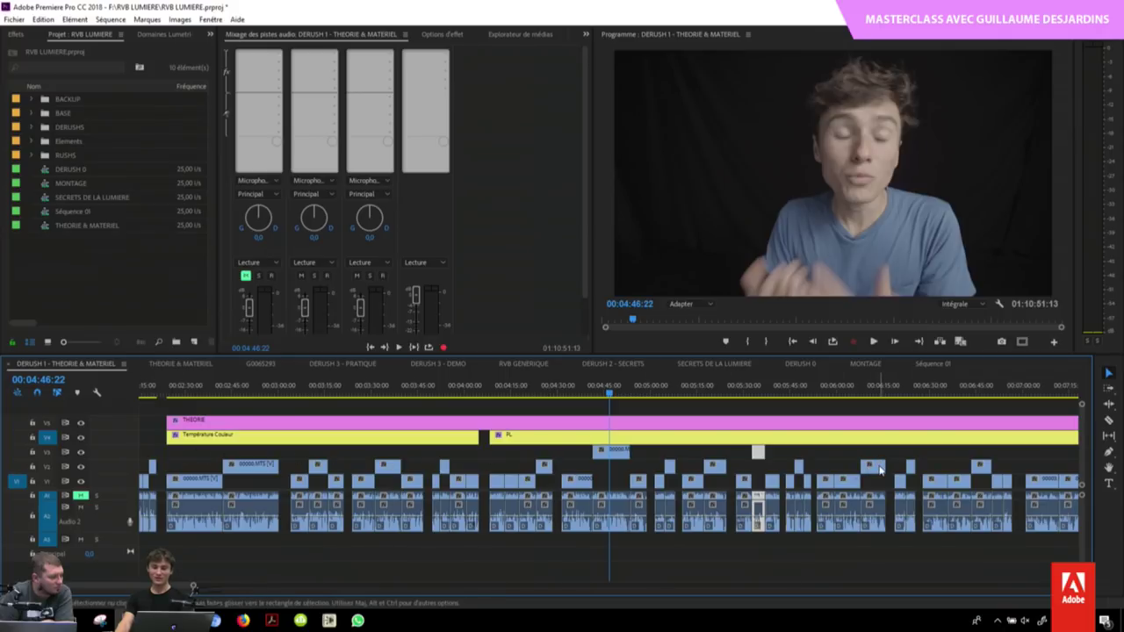
key(minus)
key(minus)
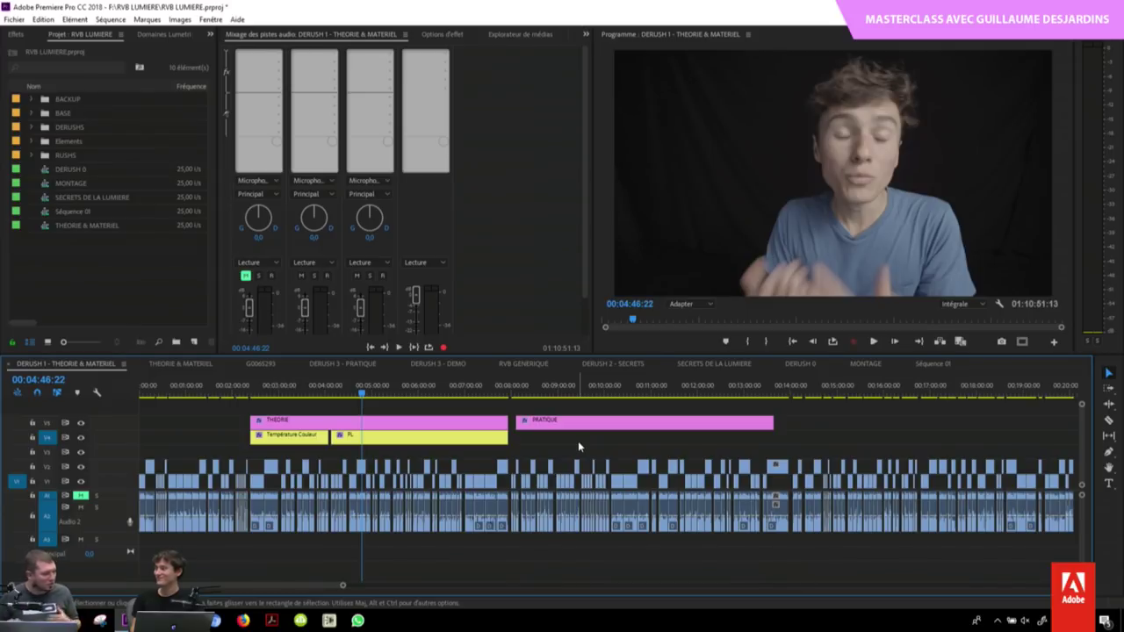
Step: Zoom out over the whole sequence, then drag the DERUSH 1 tab after THEORIE & MATERIEL
key(minus)
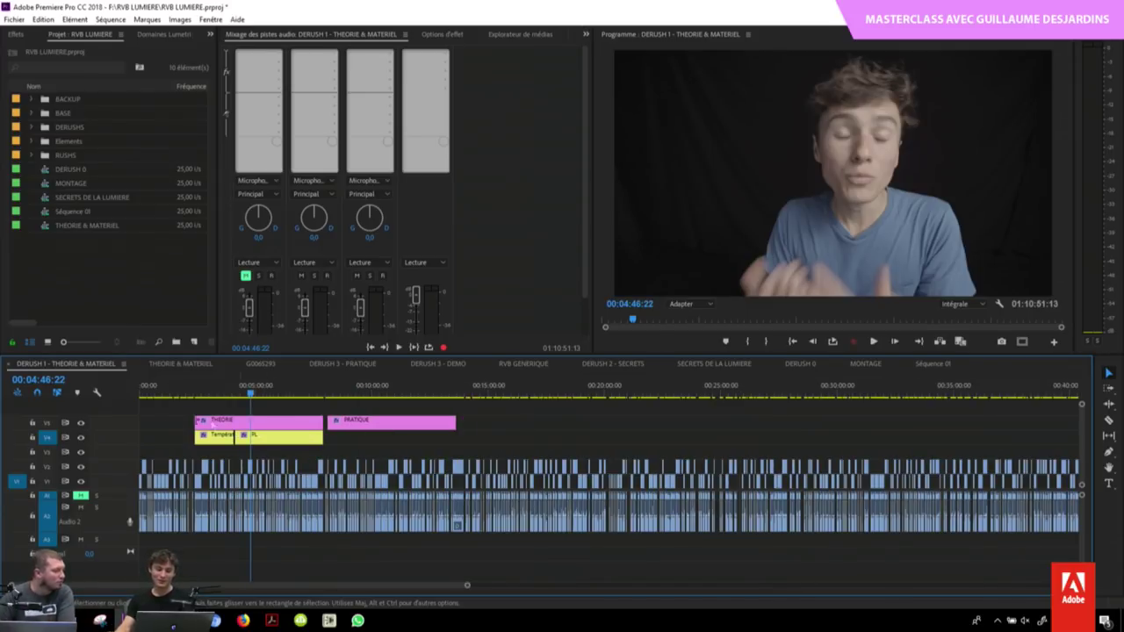
drag(517, 444, 175, 427)
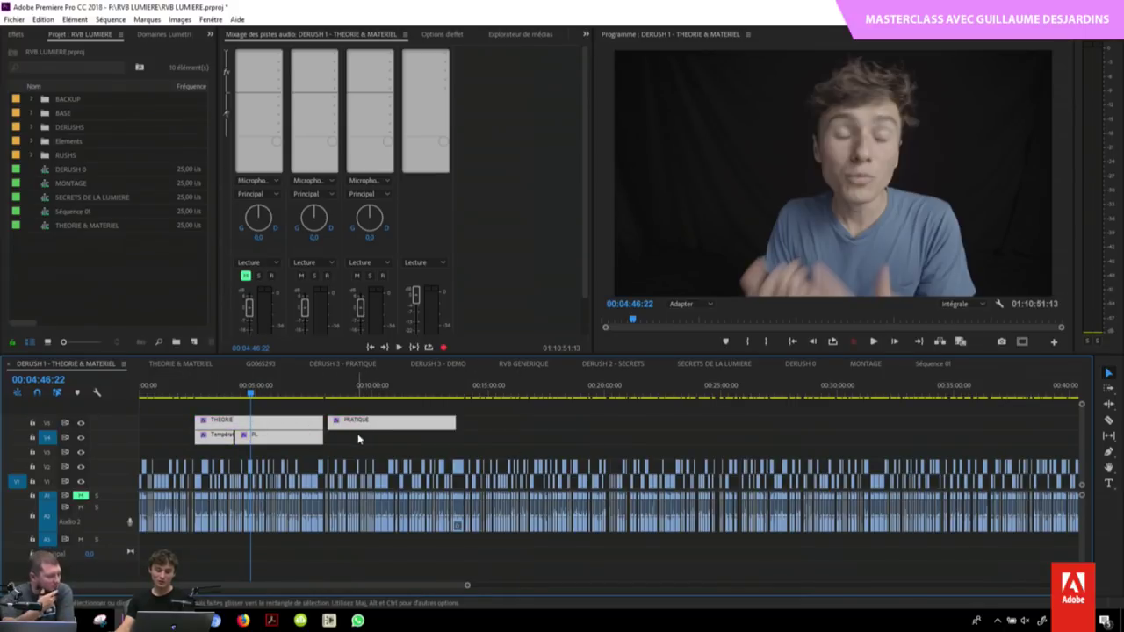
key(minus)
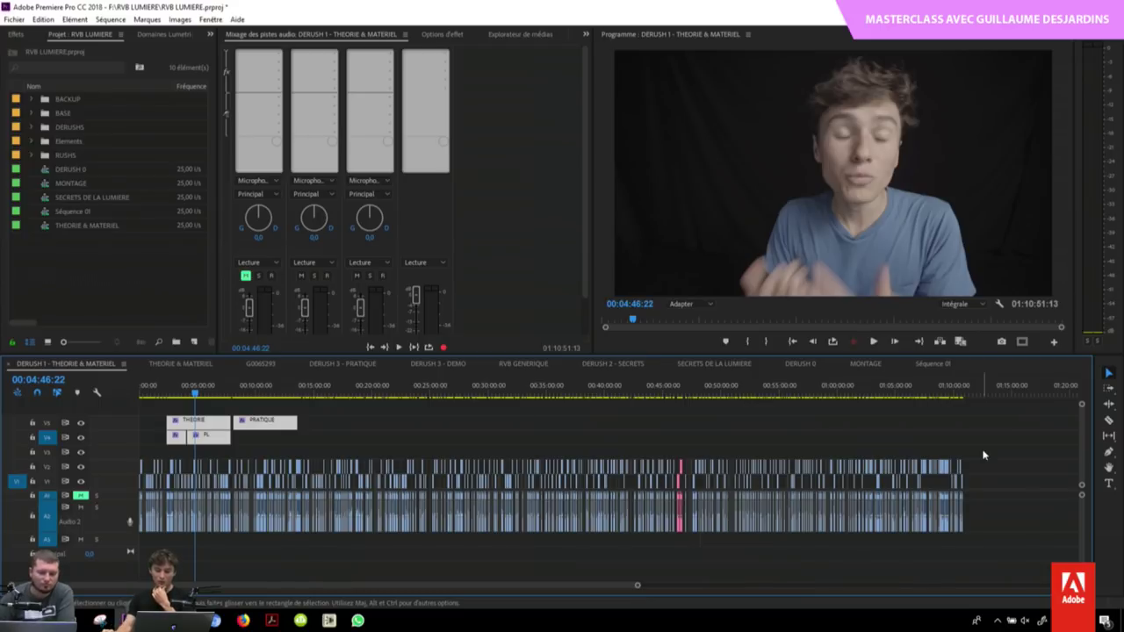
drag(991, 477, 152, 405)
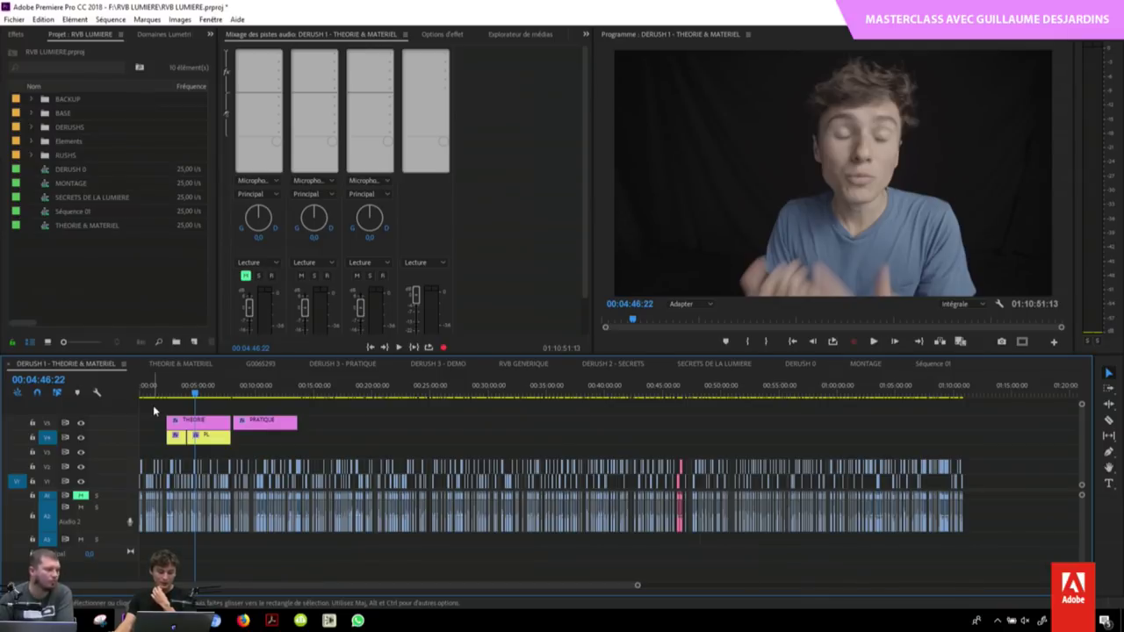
drag(153, 405, 303, 444)
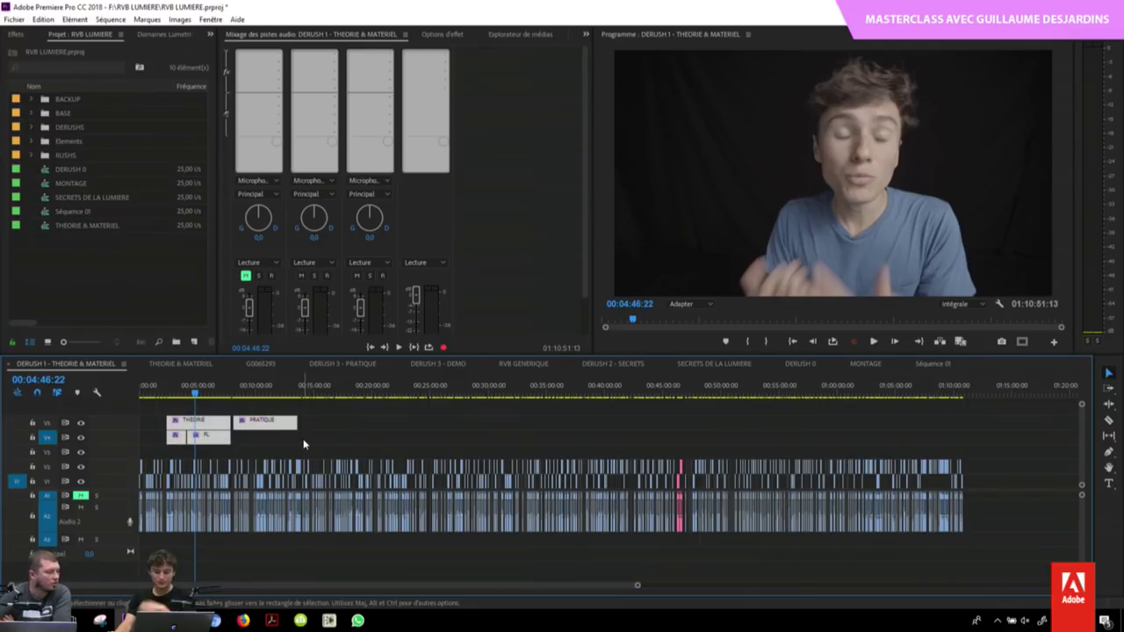
click(340, 436)
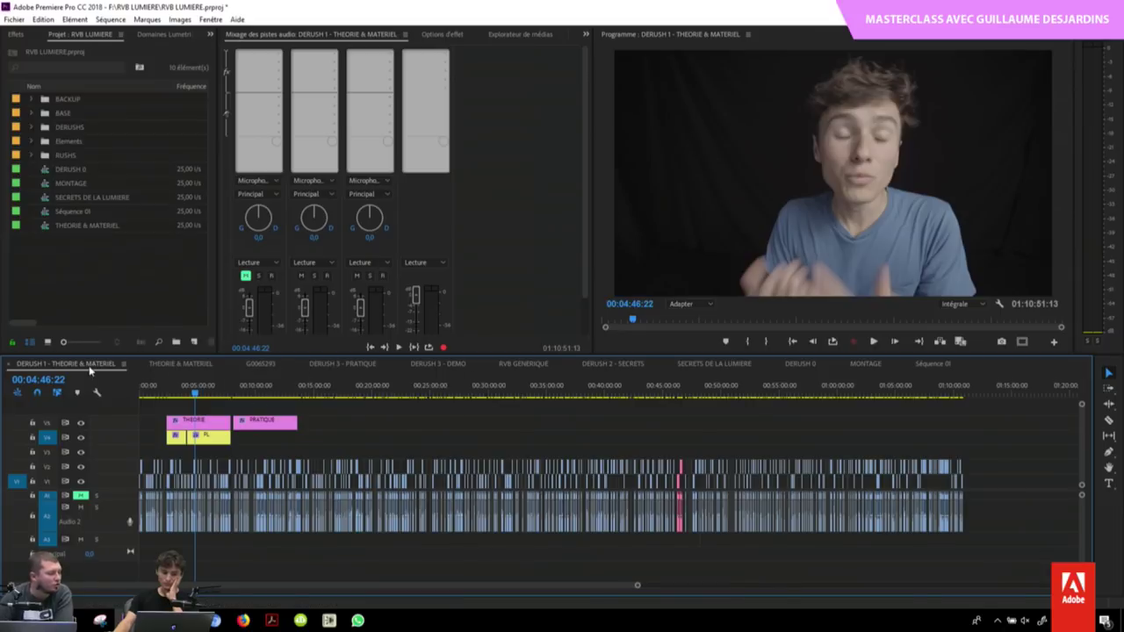
drag(84, 364, 175, 363)
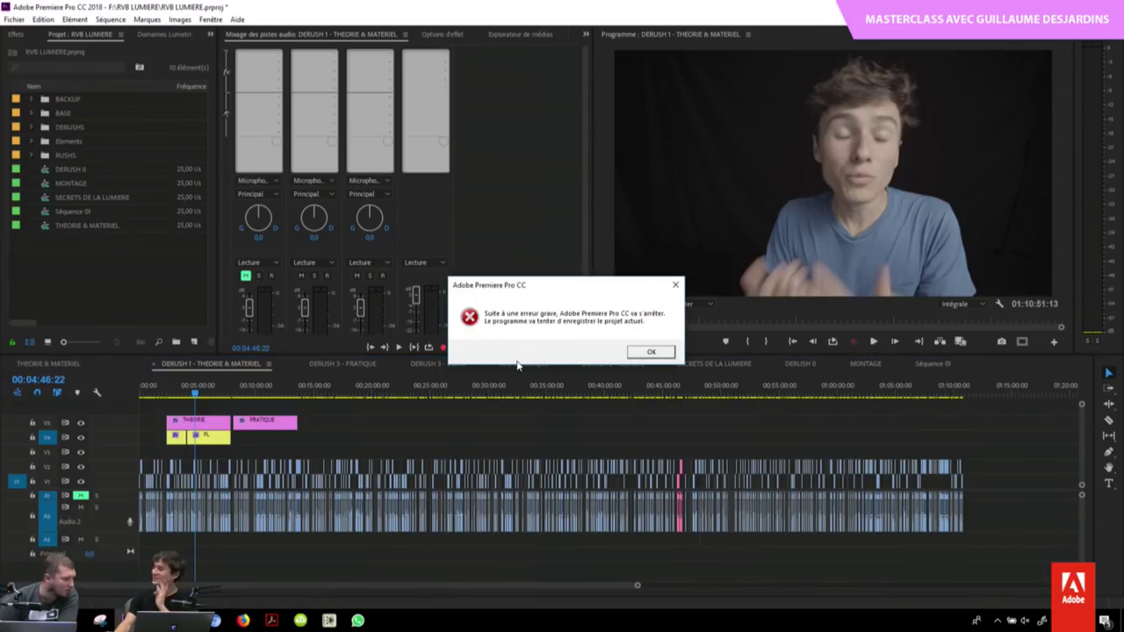
Step: Dismiss the fatal error, comment 'C'est pénible. On' in the crash report, and send it
click(650, 353)
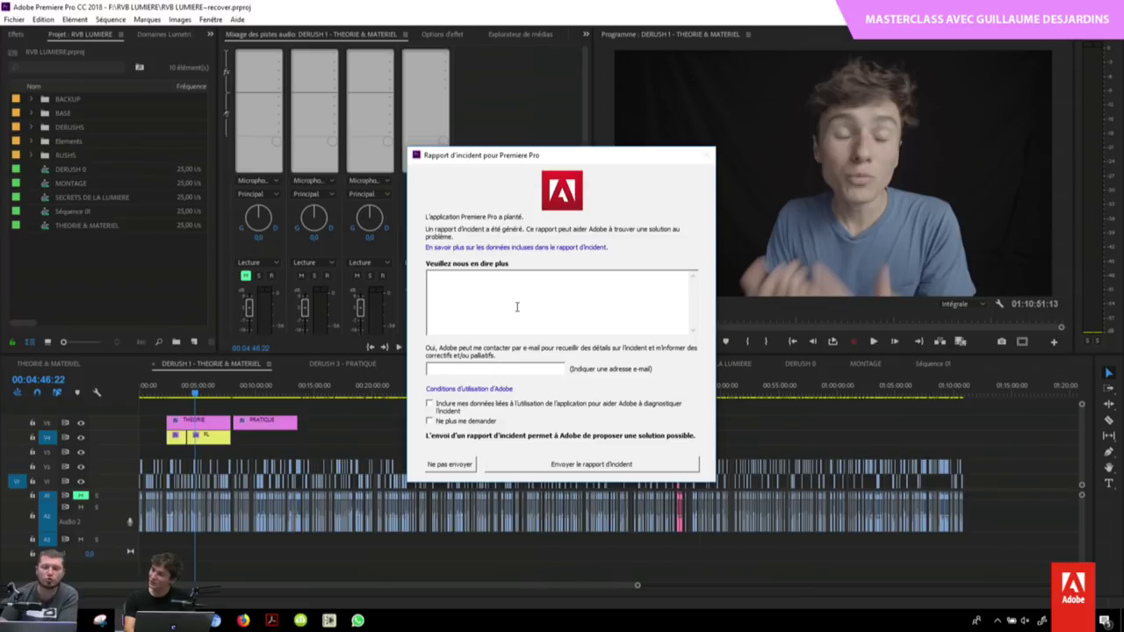
text(C'es)
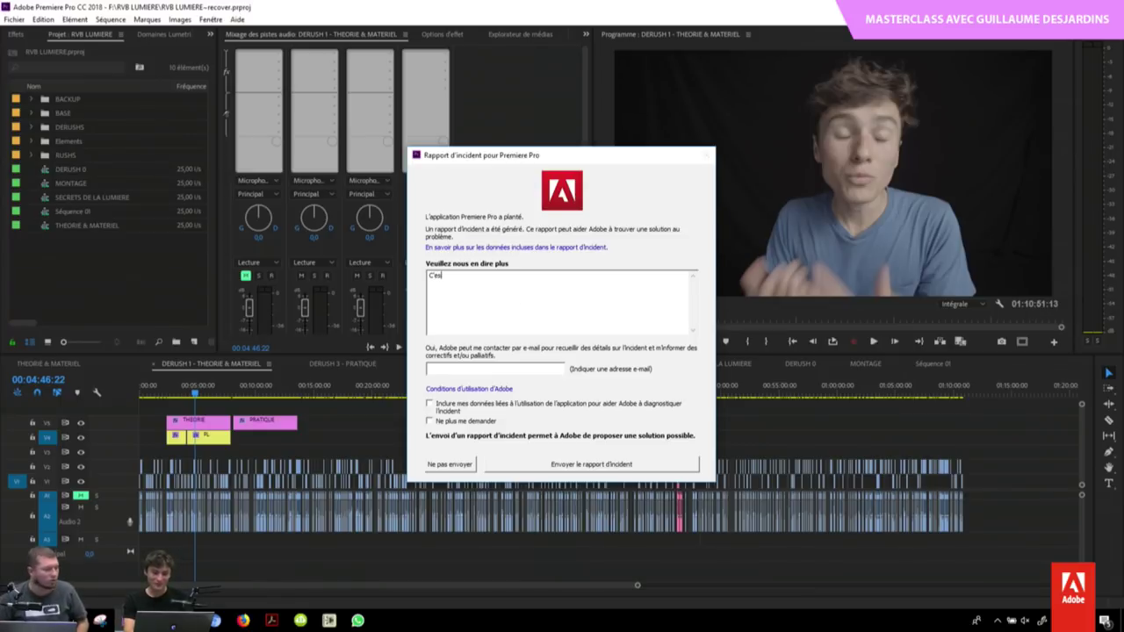
text(t pénible.)
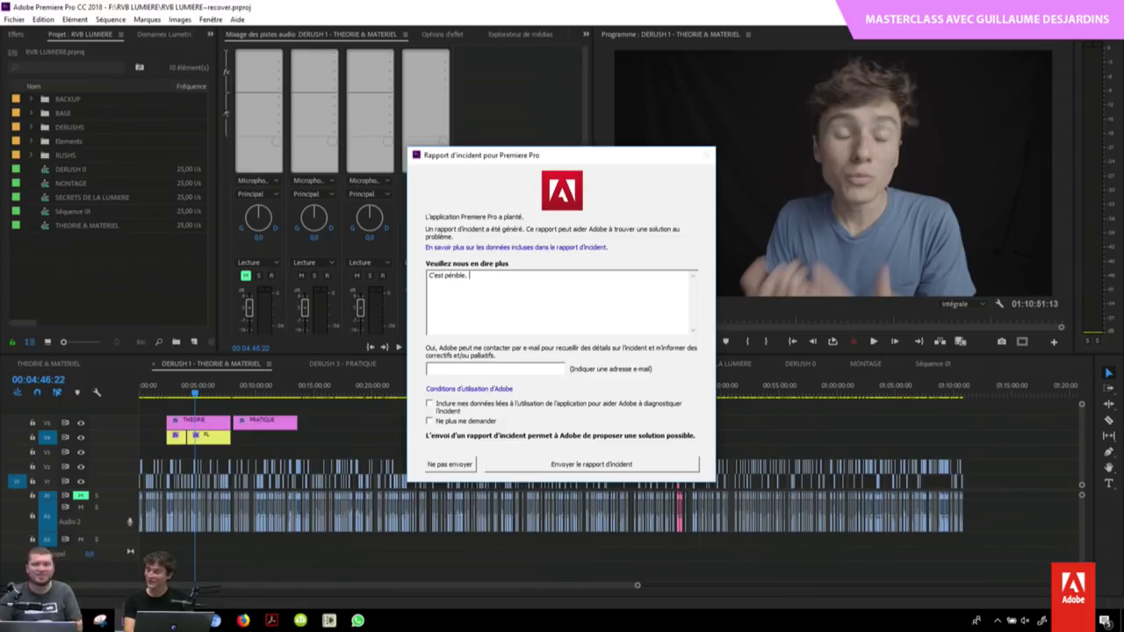
text( On est en direct. Ca fout mal)
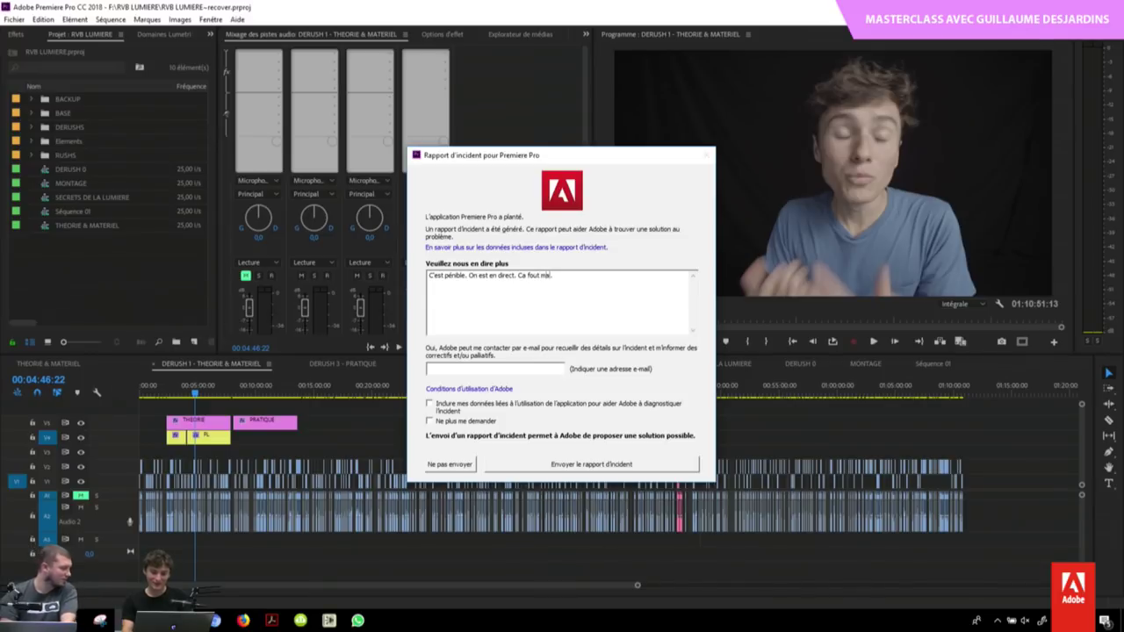
click(564, 465)
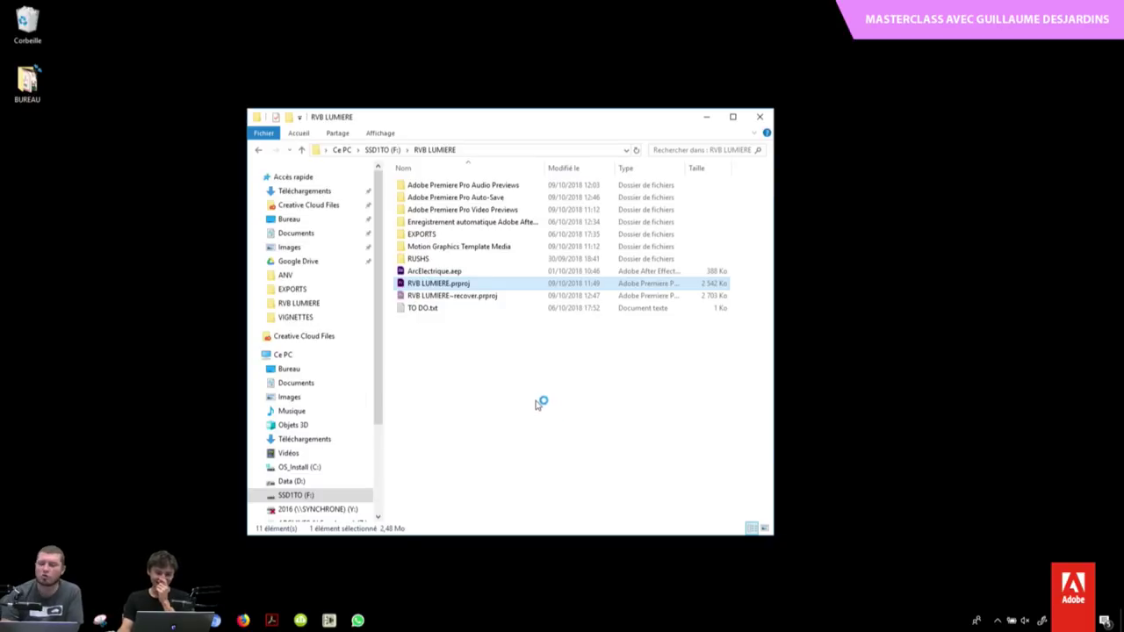
Step: Select the RVB LUMIERE.prproj project file in the RVB LUMIERE folder
click(486, 352)
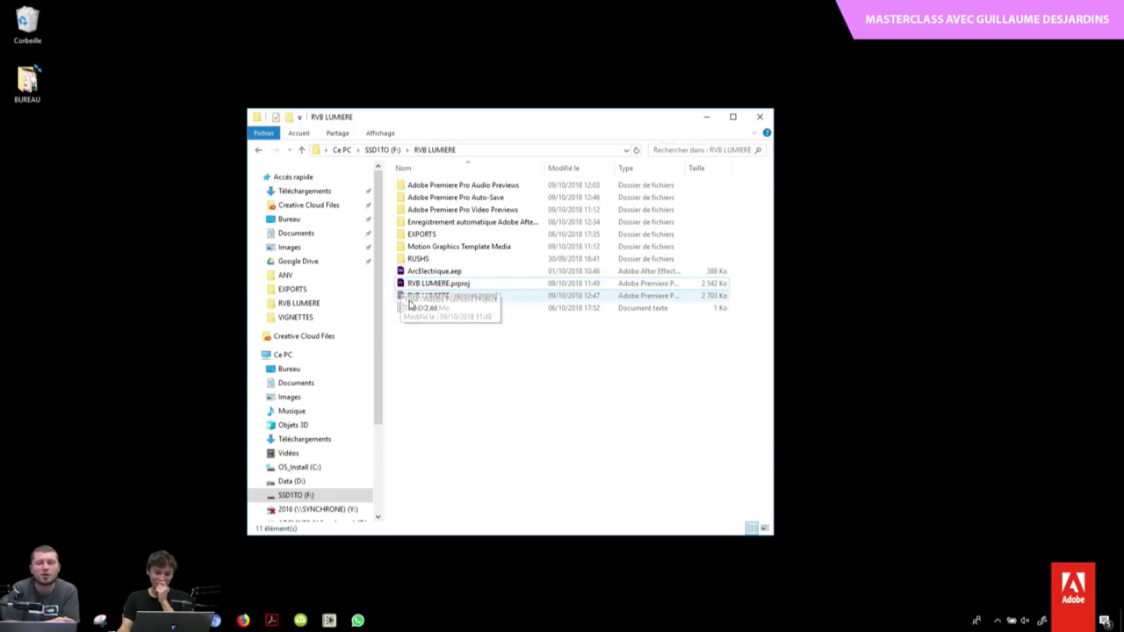
click(406, 286)
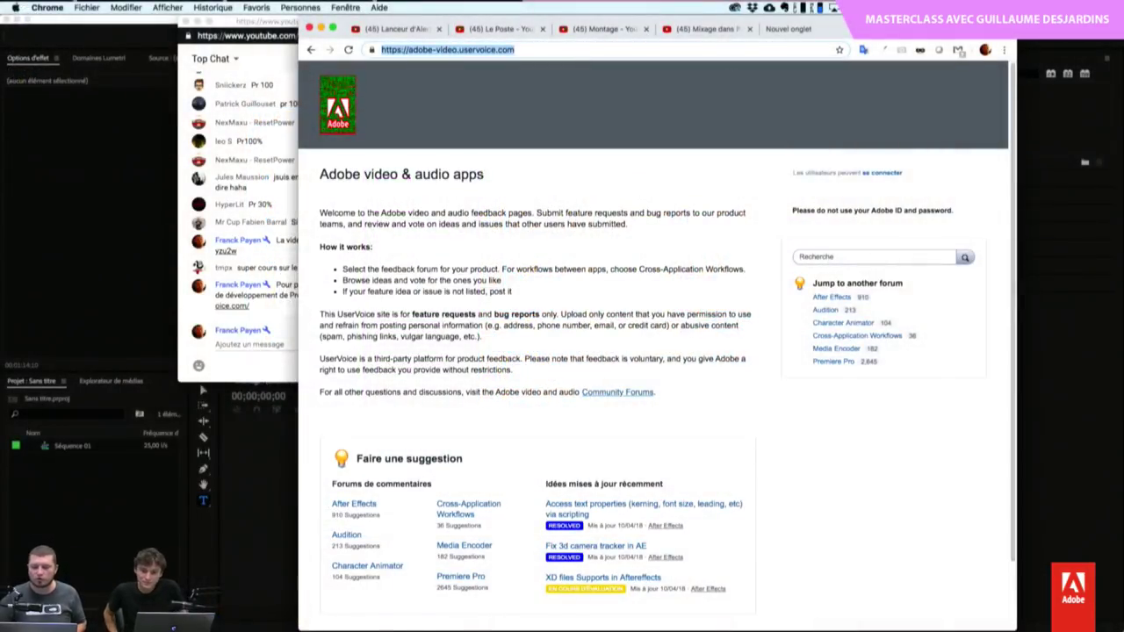
Step: Move the Chrome window left and scroll the UserVoice forum list down slightly
drag(984, 26, 852, 26)
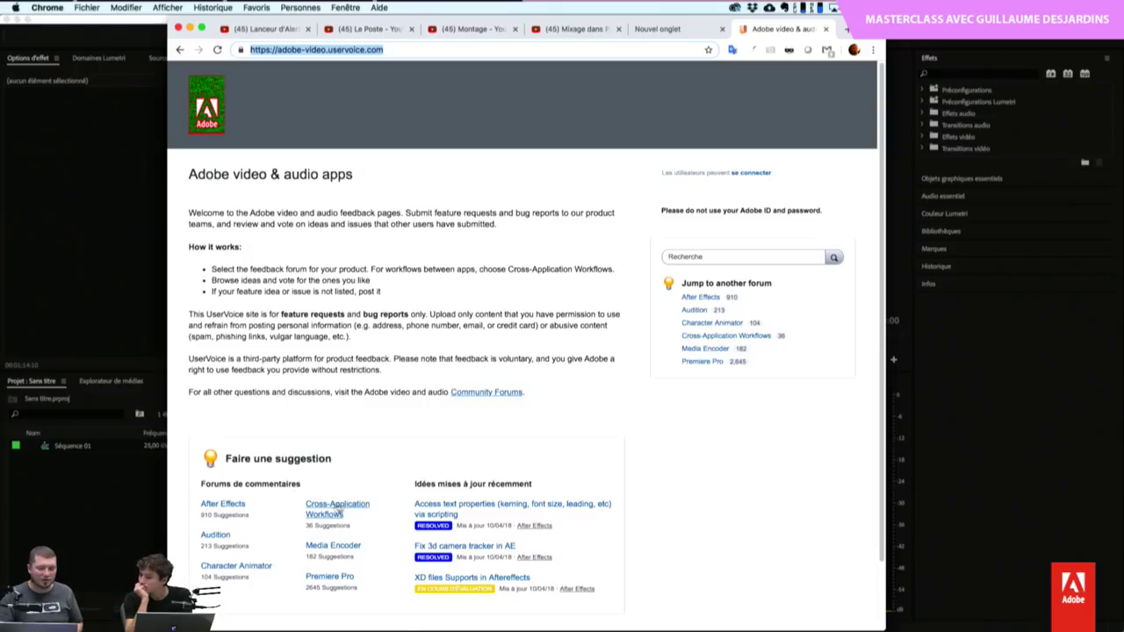
scroll(339, 512, down, 2)
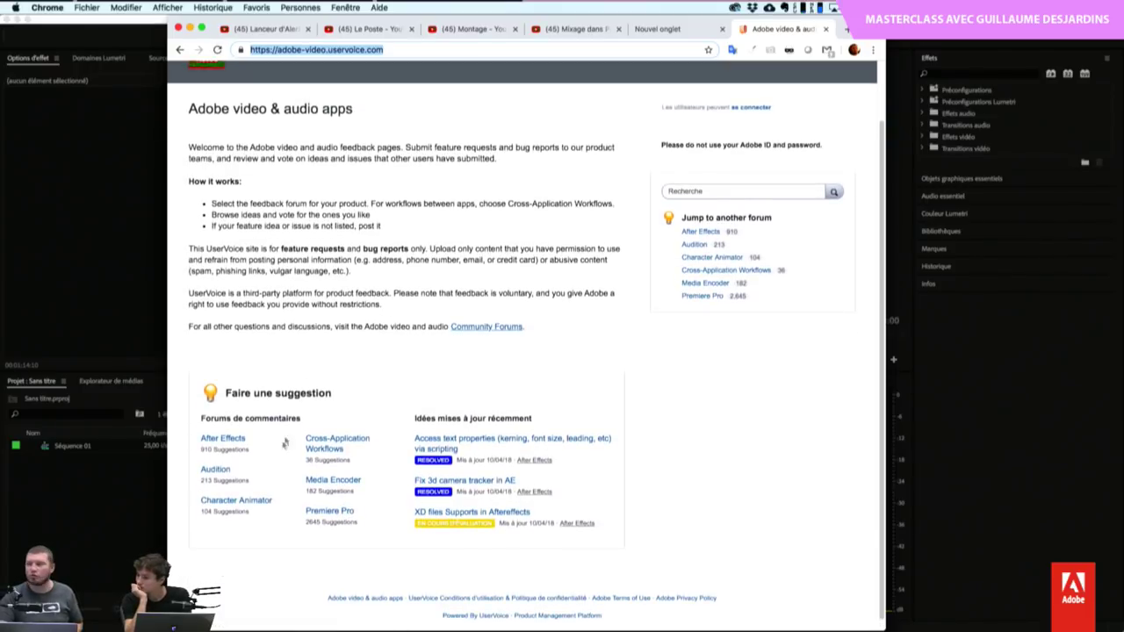
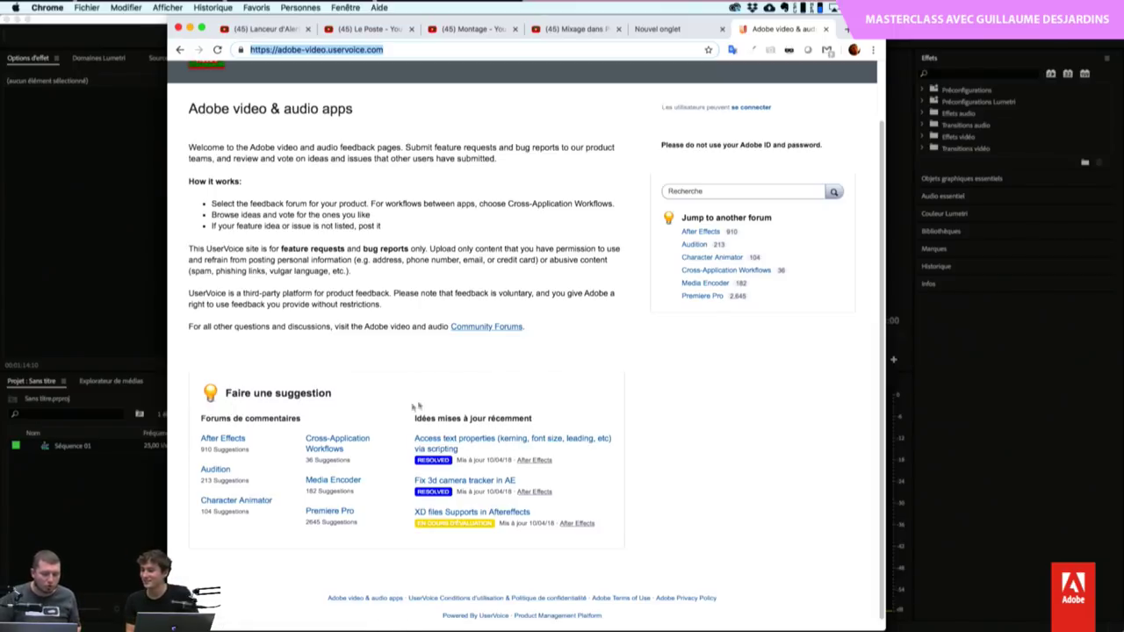
Step: Search the Premiere Pro feedback forum's suggestions for 'lut'
click(330, 512)
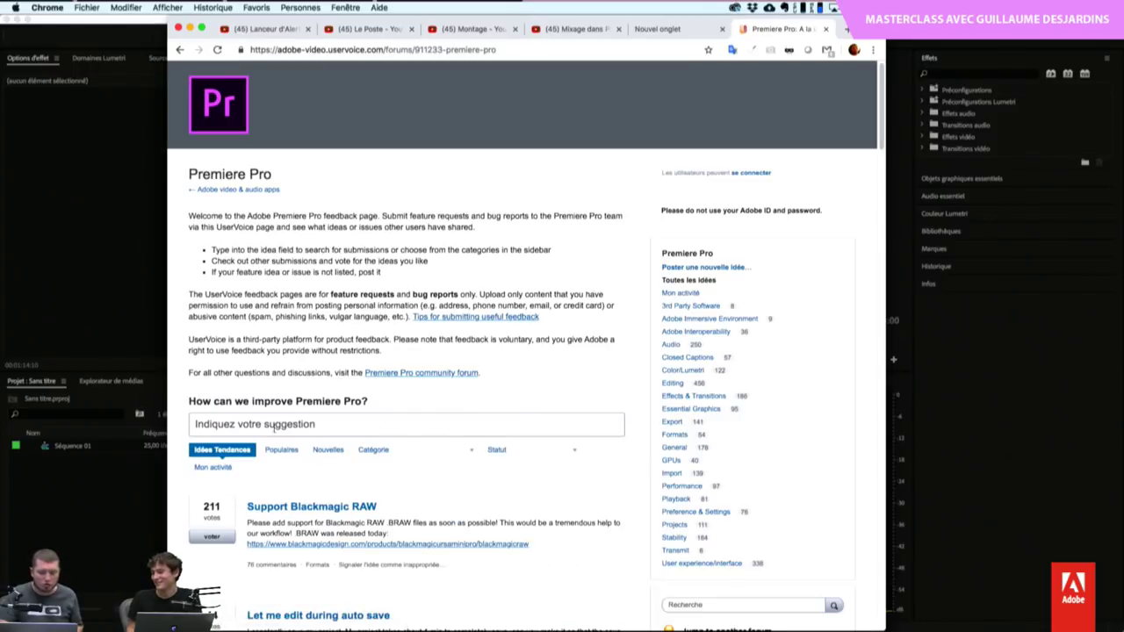
click(457, 424)
text(lut)
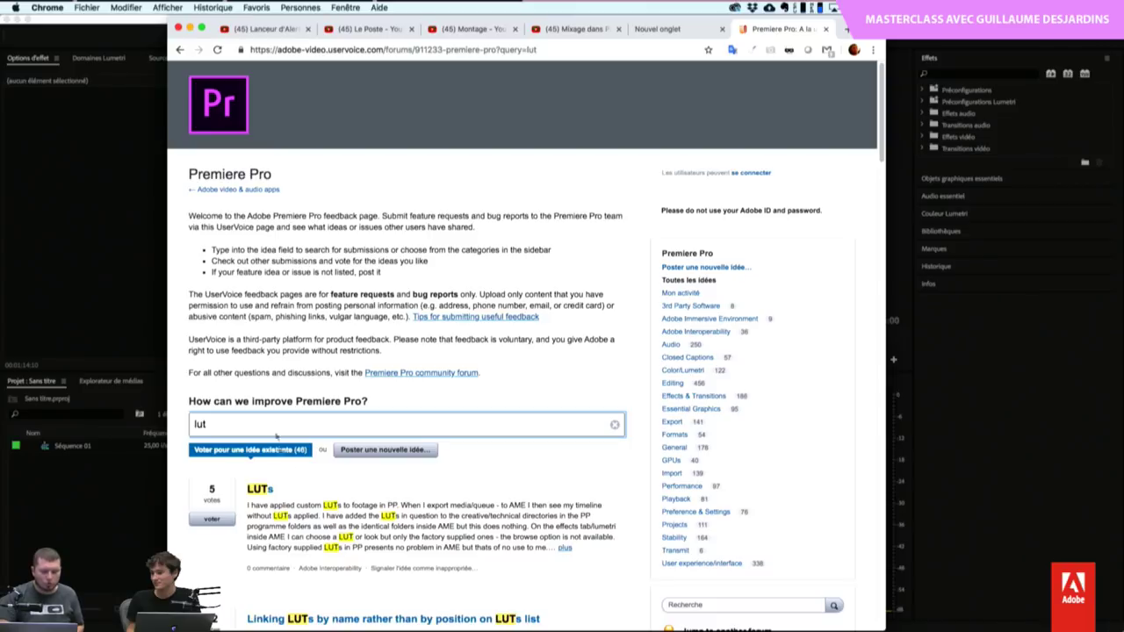
scroll(293, 507, down, 5)
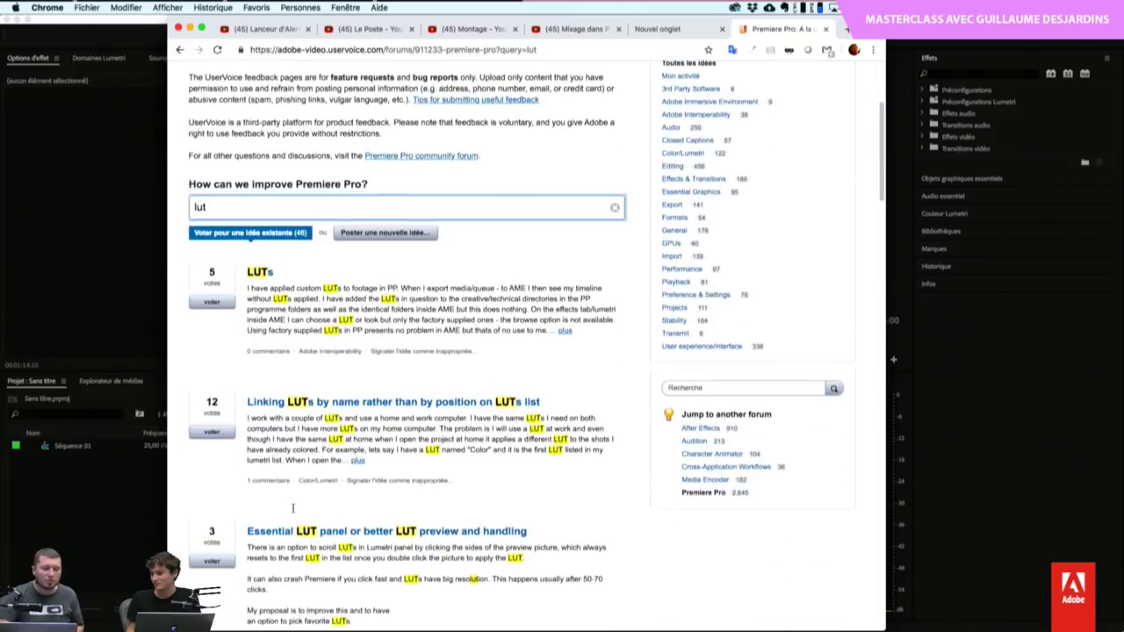
Step: Switch between Premiere Pro and the browser, scrolling through the 'lut' suggestions
click(163, 360)
key(super+Tab)
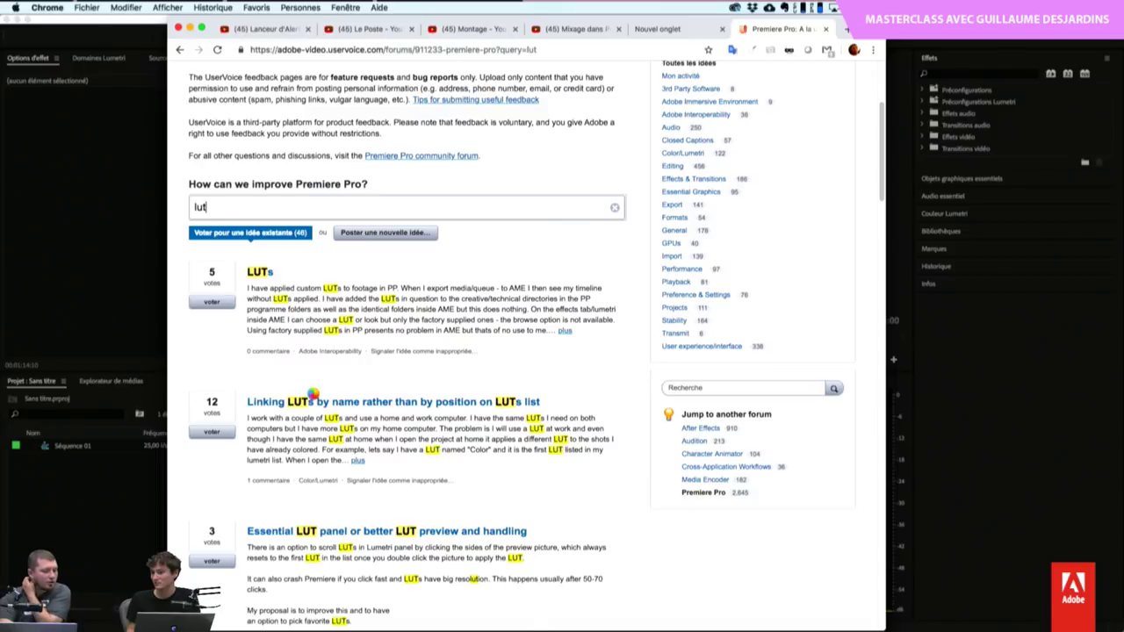
scroll(355, 325, down, 5)
scroll(276, 396, down, 5)
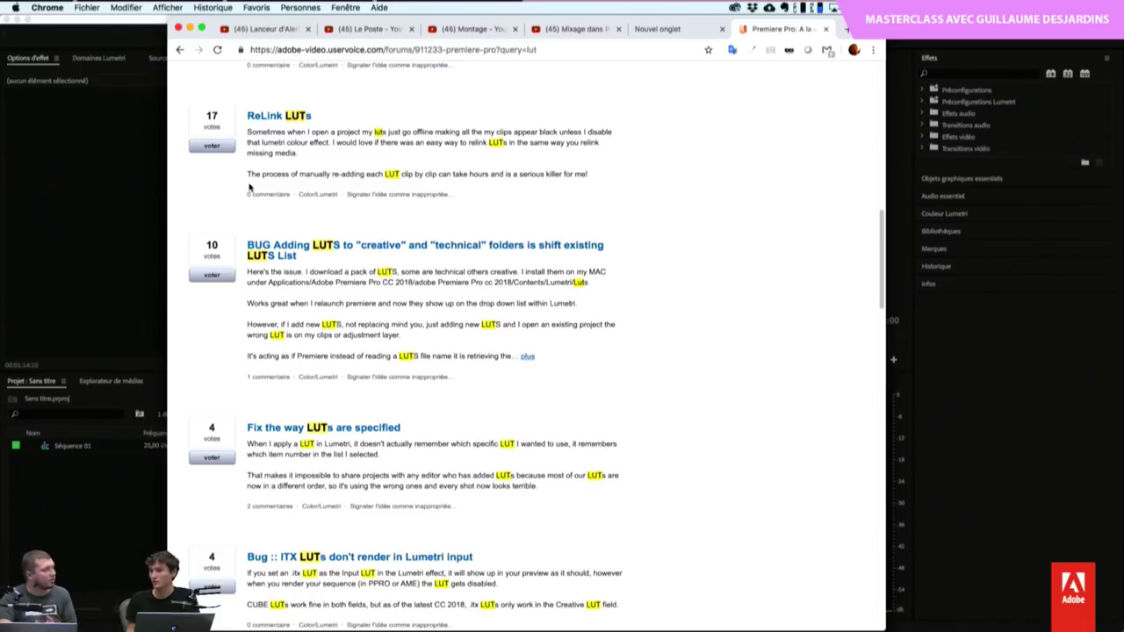
scroll(297, 274, up, 8)
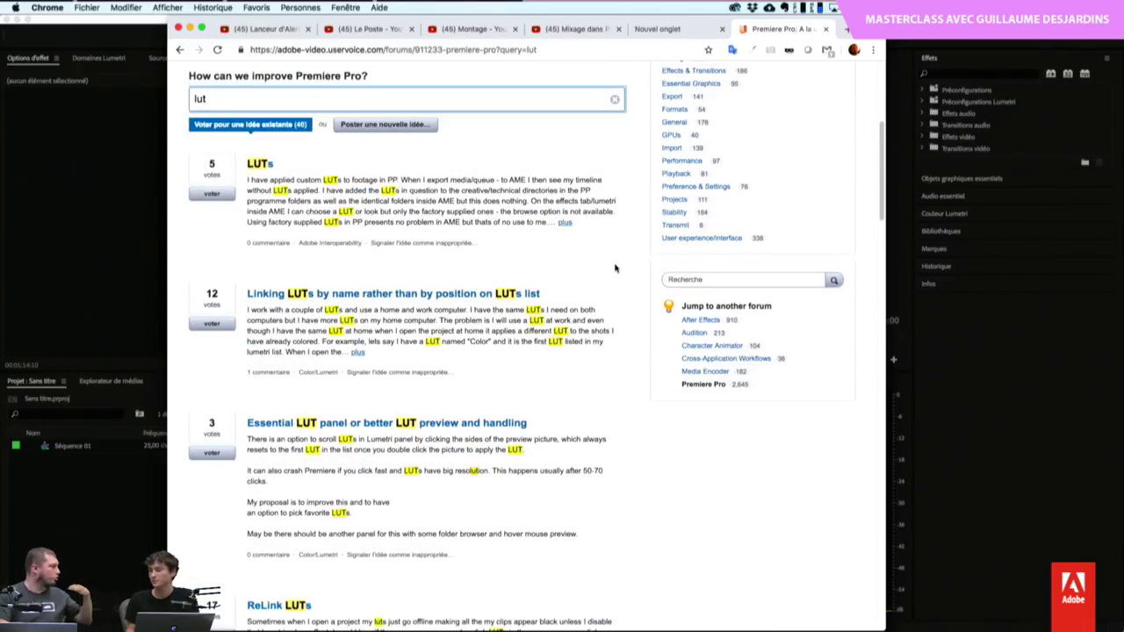
scroll(615, 268, up, 5)
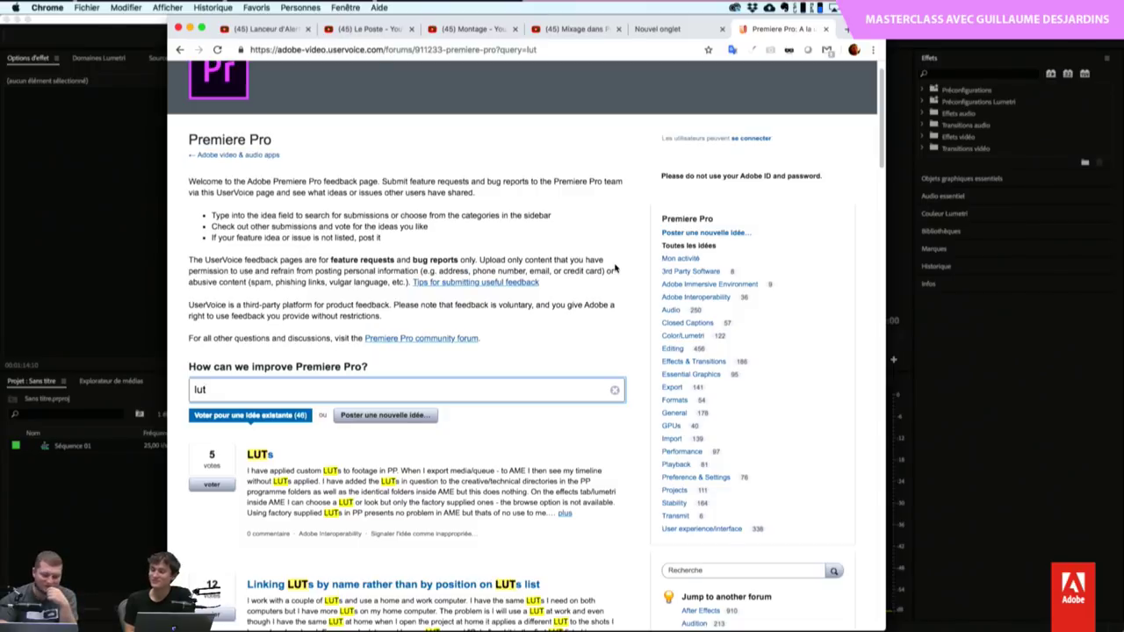
scroll(615, 268, up, 1)
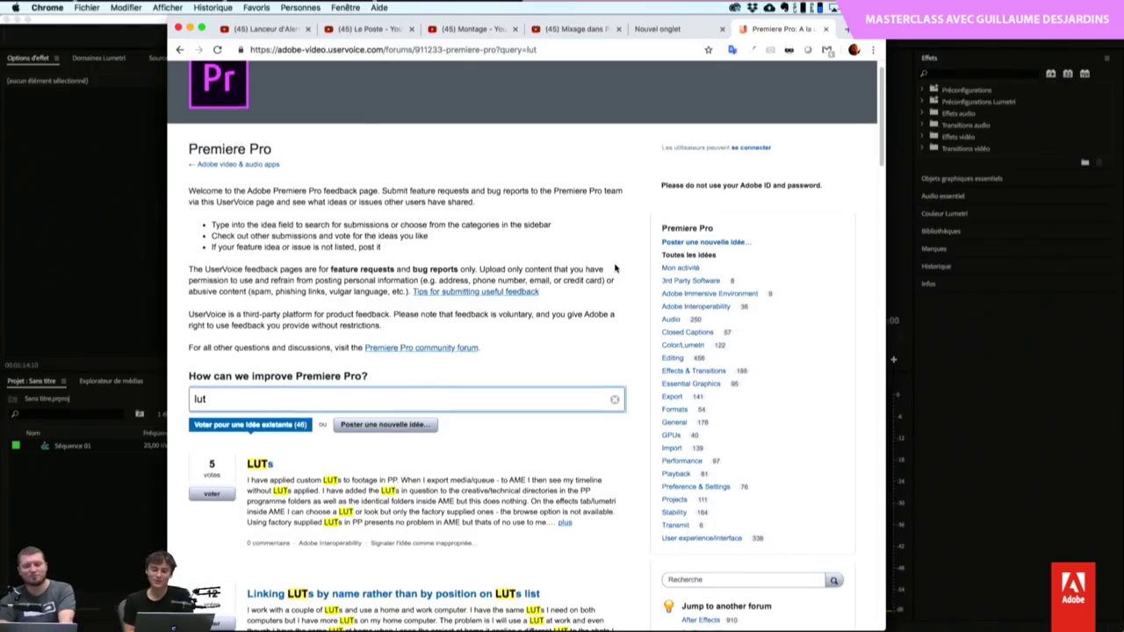
scroll(606, 275, up, 1)
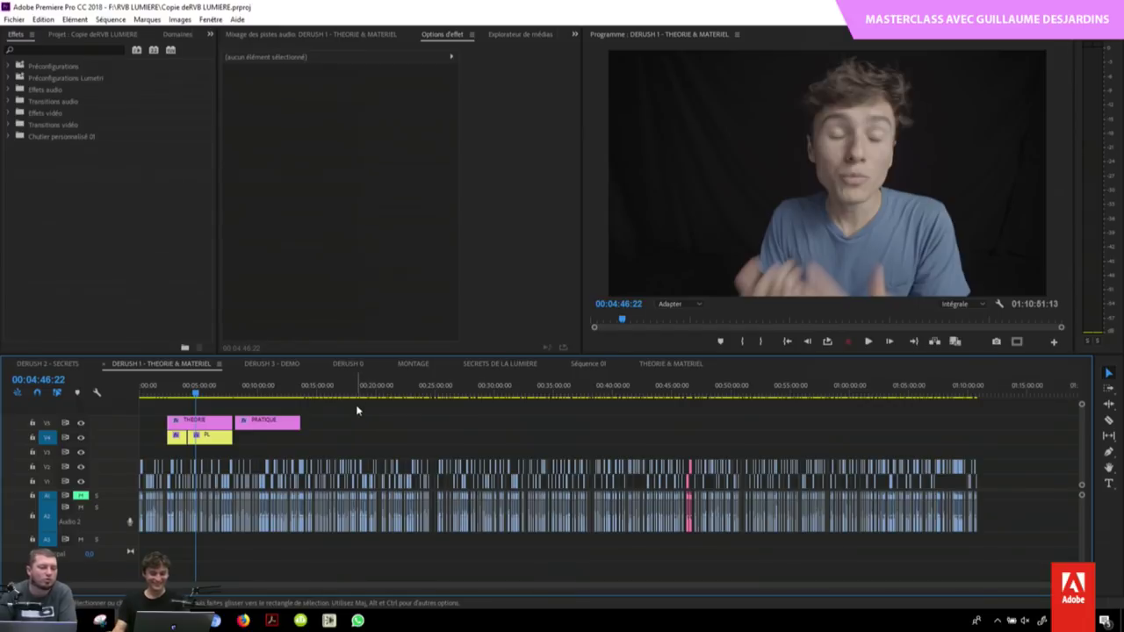
Step: Inspect the FL clip at 00:07:22:22 in DERUSH 1, then move to the THEORIE & MATERIEL sequence
key(equal)
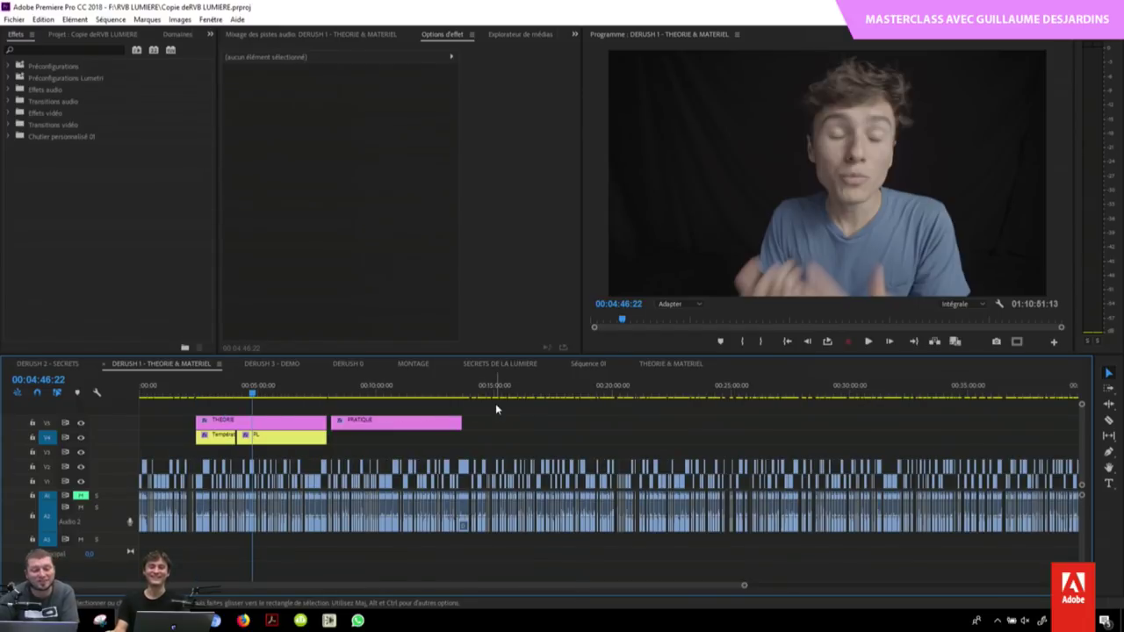
key(equal)
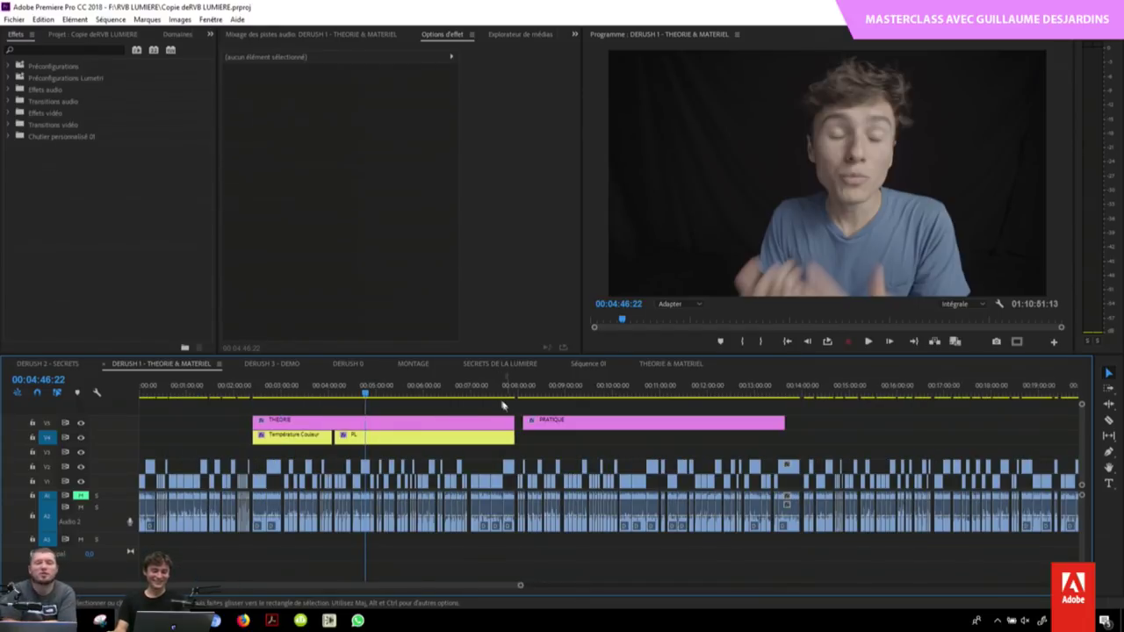
click(489, 389)
key(minus)
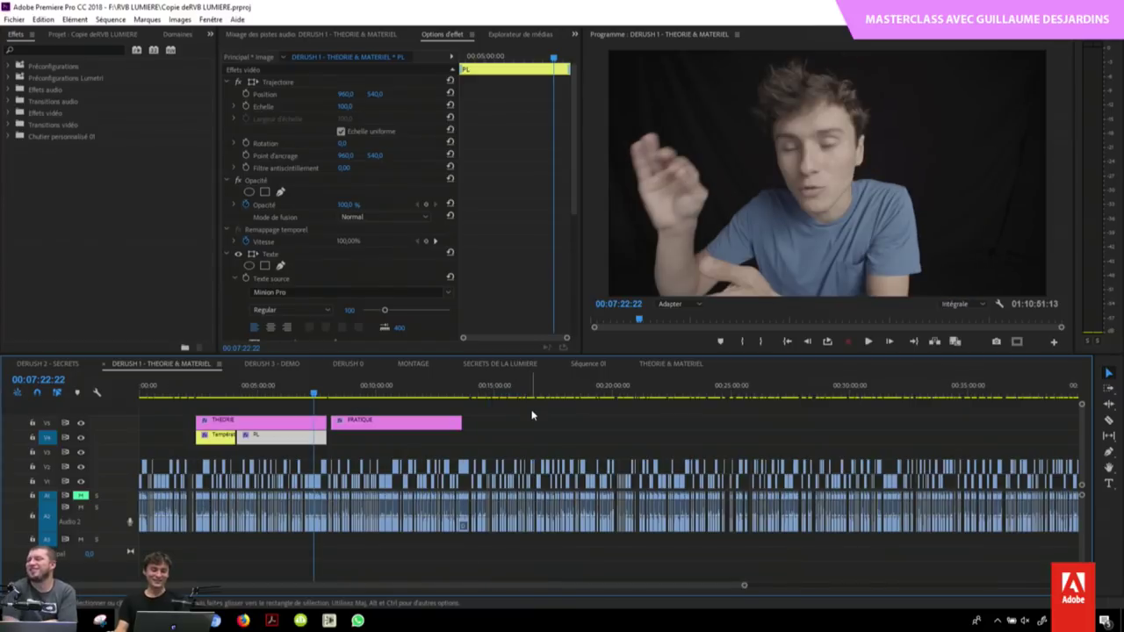
click(532, 414)
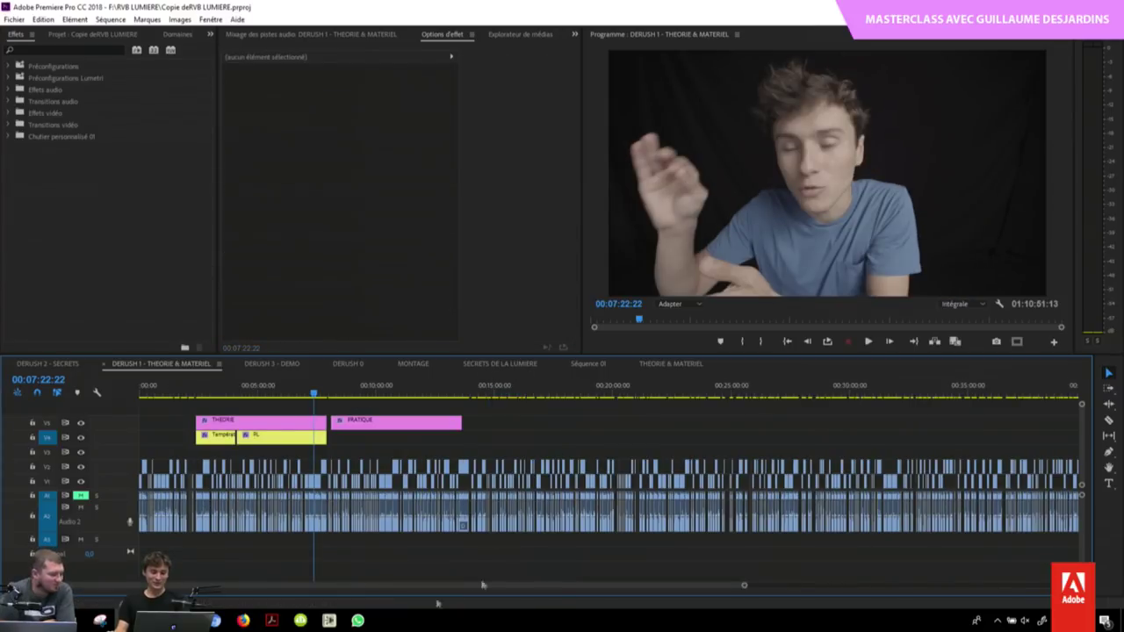
click(318, 395)
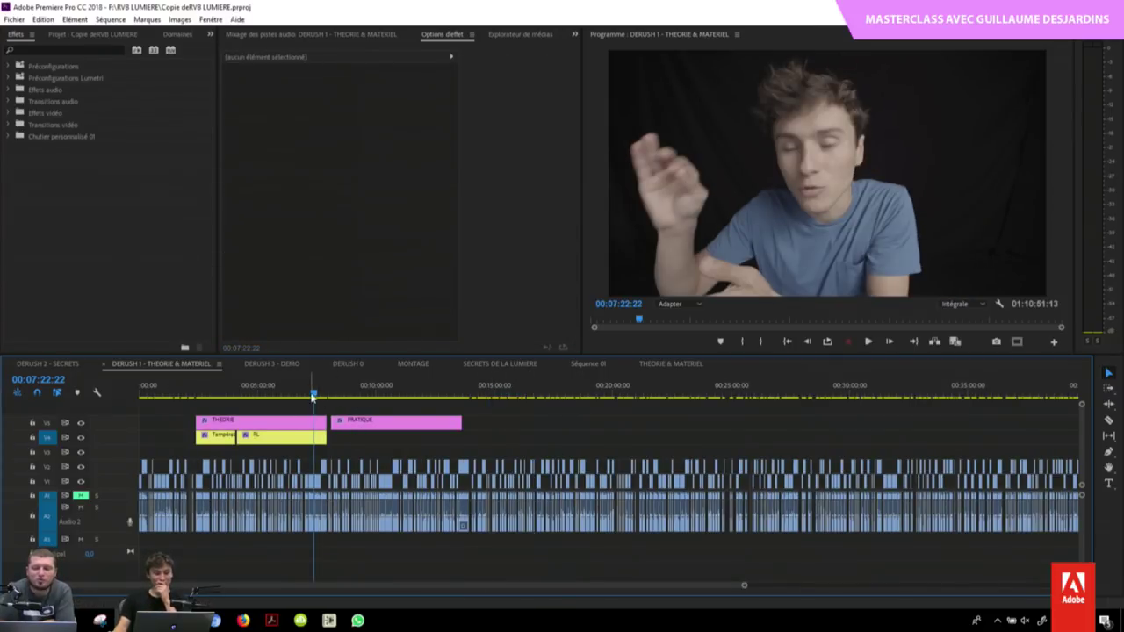
click(551, 444)
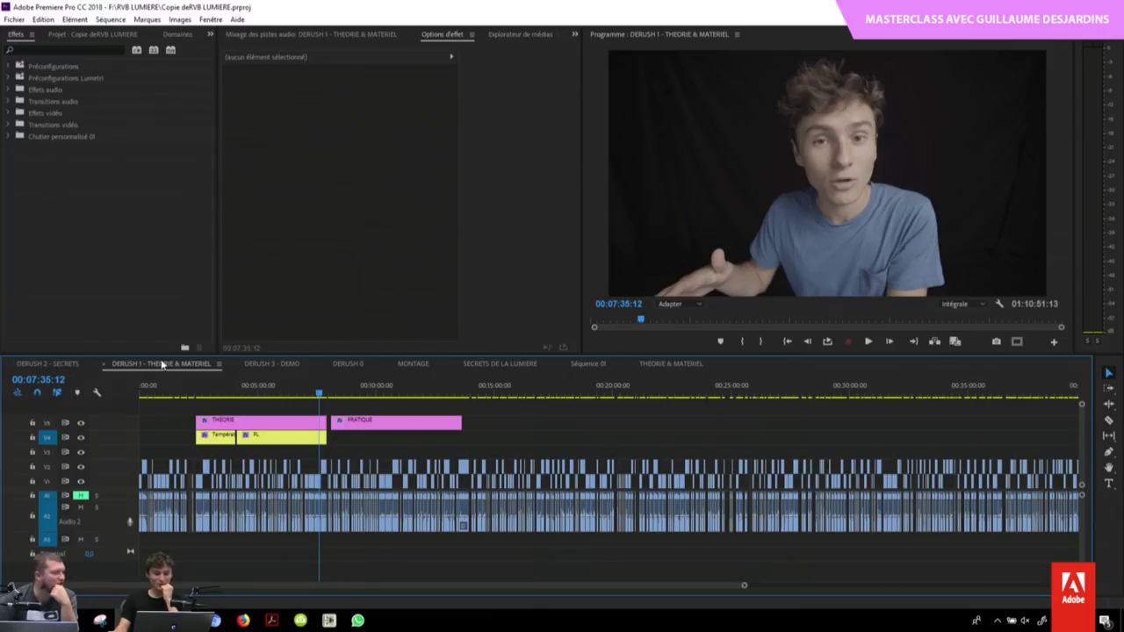
click(672, 363)
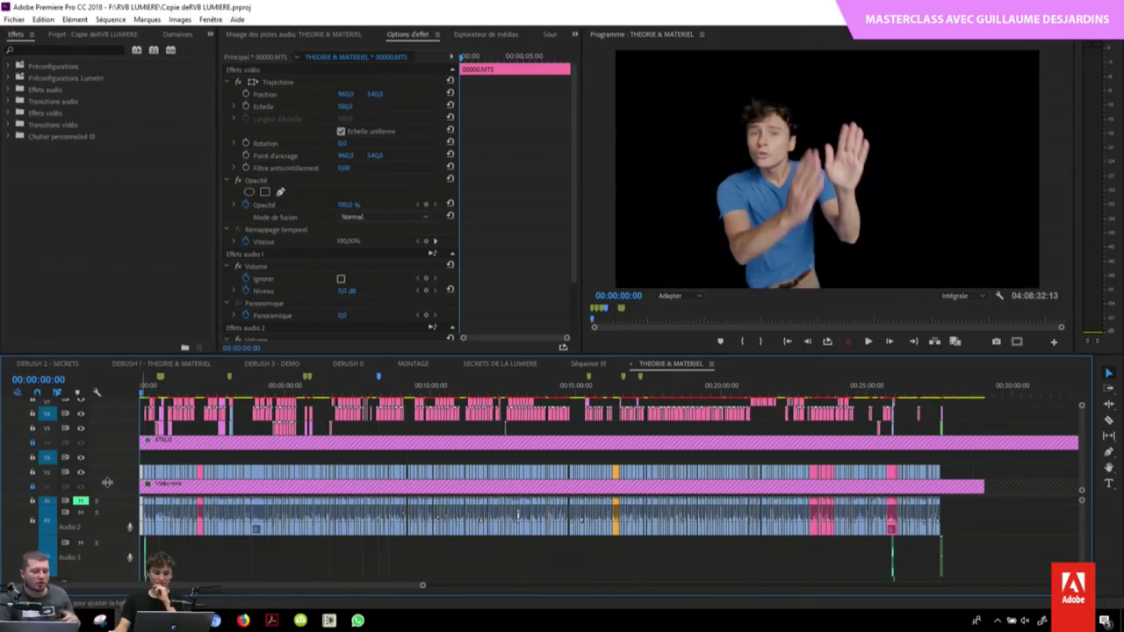
Step: Target audio track A1 and select the ETALO adjustment layer along its track
click(110, 512)
scroll(1025, 448, up, 2)
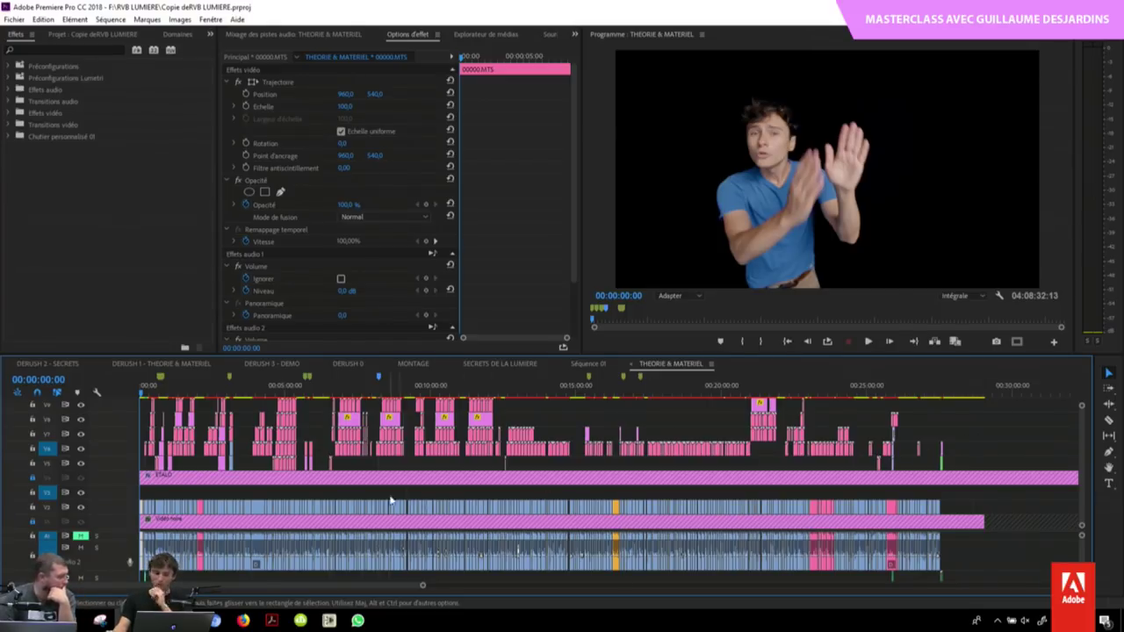
scroll(391, 503, up, 8)
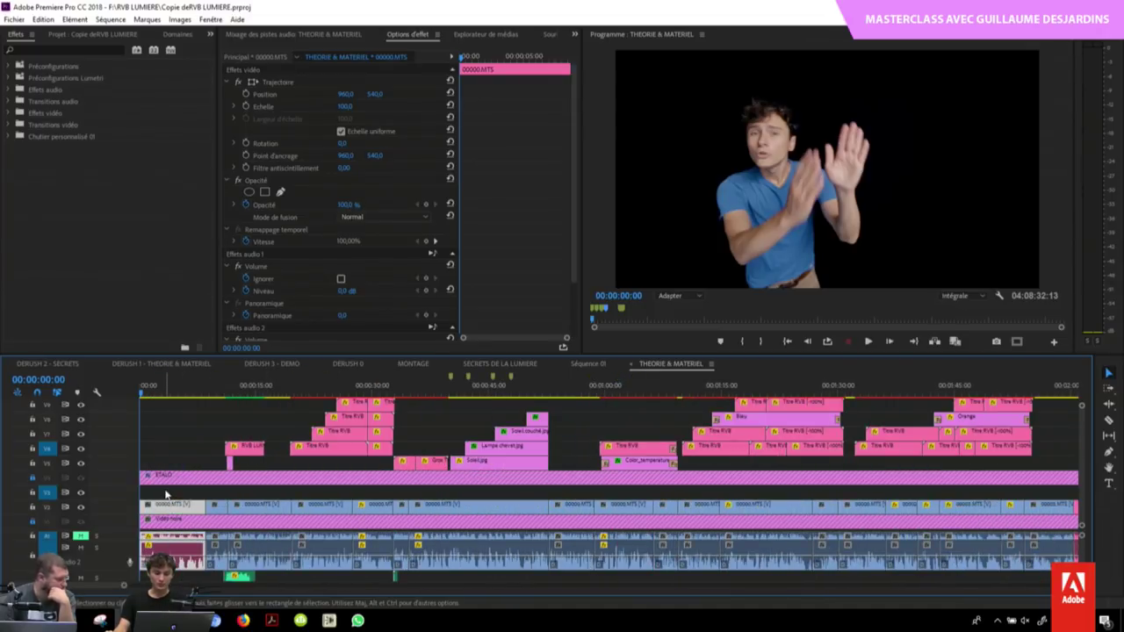
click(165, 495)
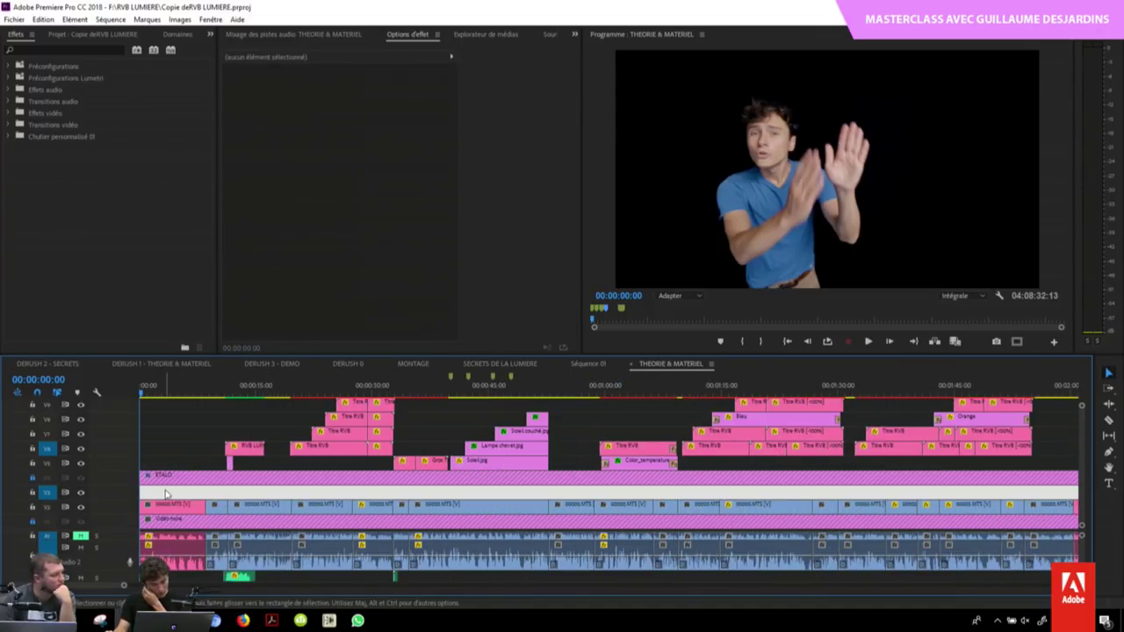
key(Delete)
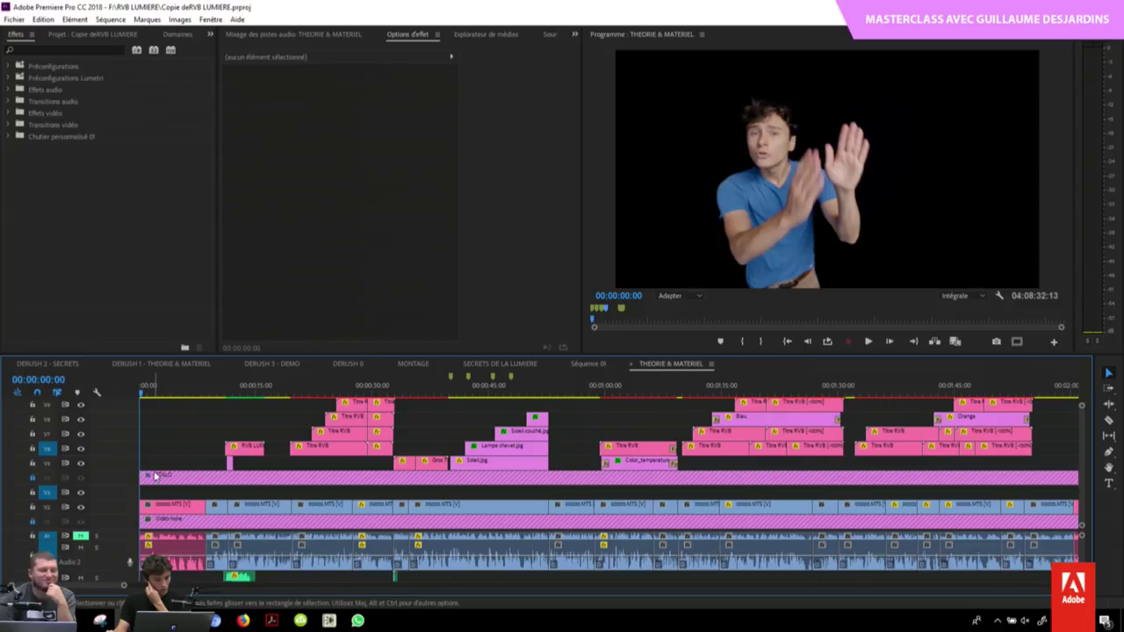
drag(352, 480, 148, 485)
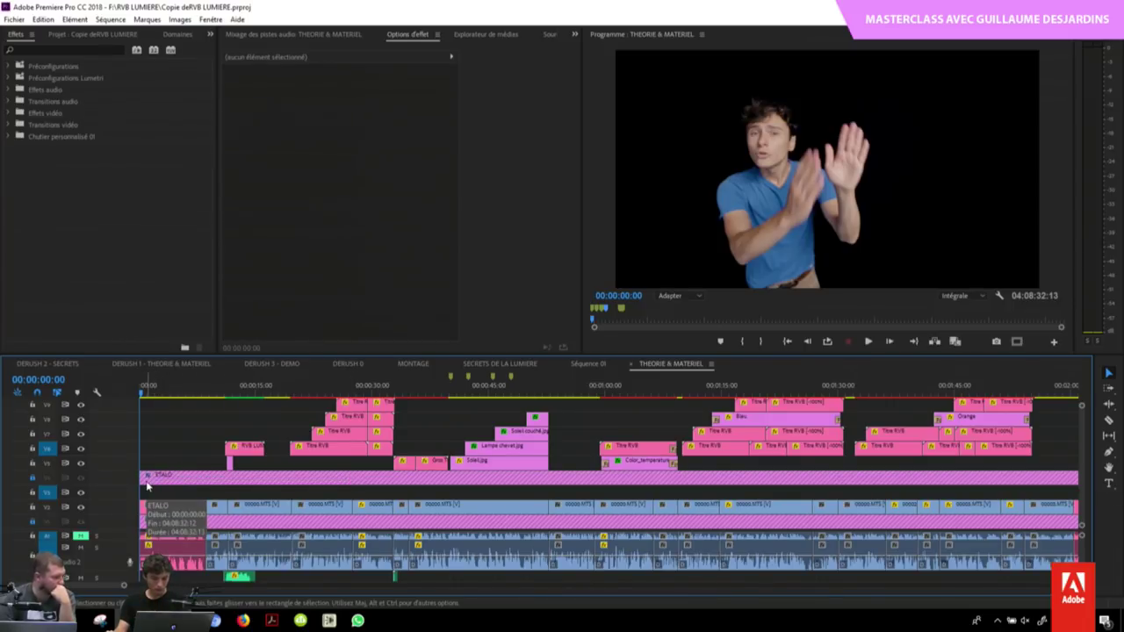
Step: Move the playhead to the La Balance des Blancs title at 00:02:42:00
key(minus)
key(minus)
key(minus)
key(minus)
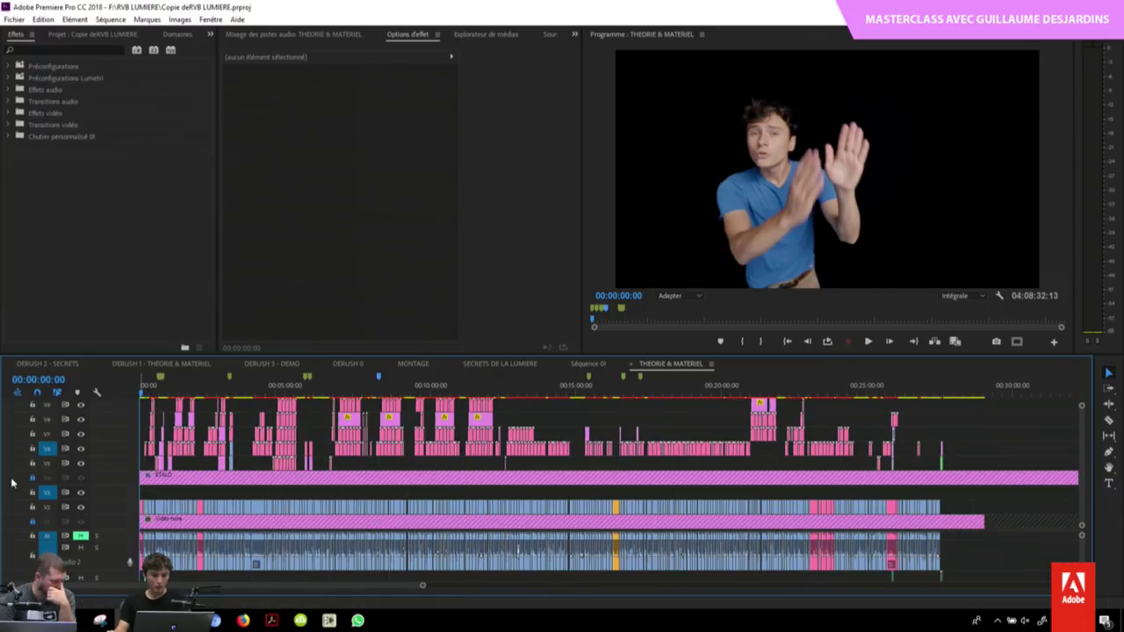
key(minus)
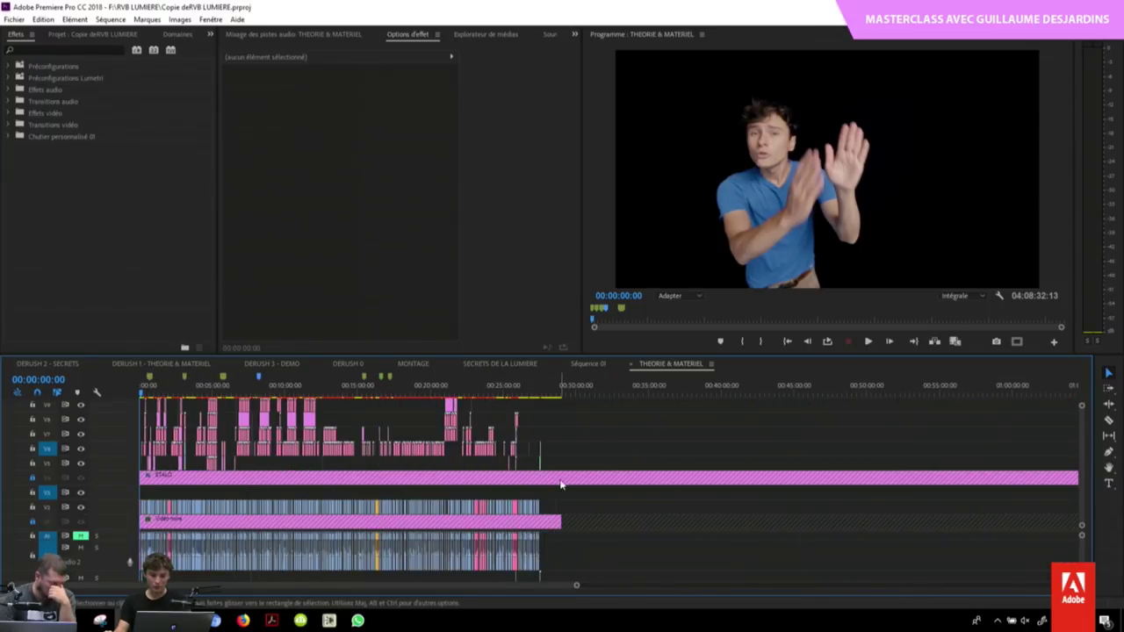
key(equal)
key(equal)
key(equal)
key(equal)
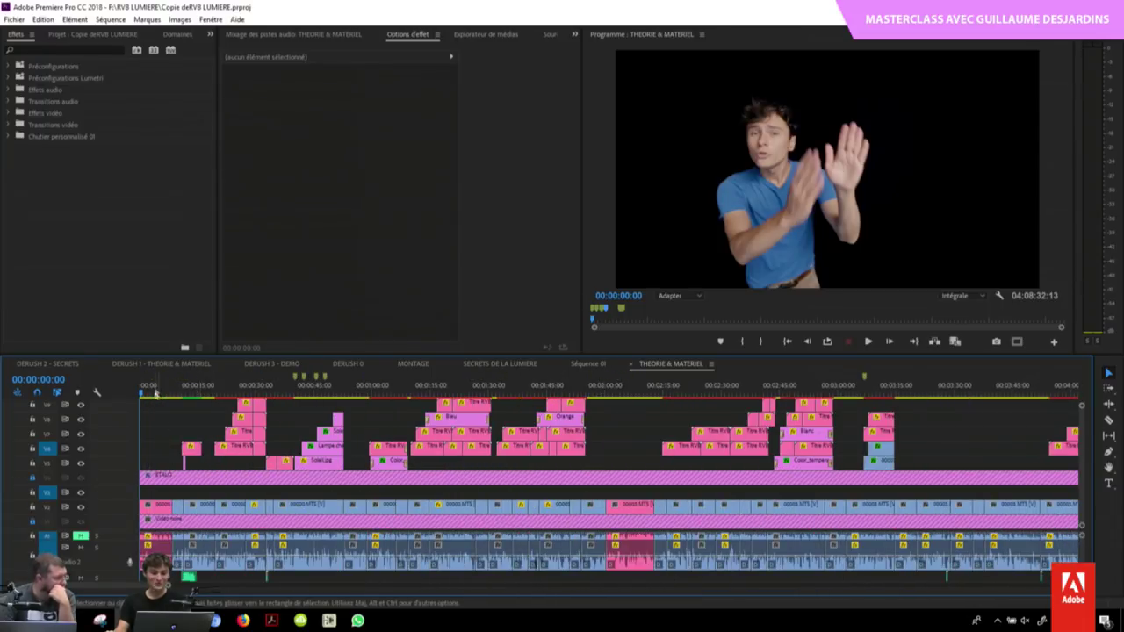
click(155, 392)
click(158, 505)
click(185, 529)
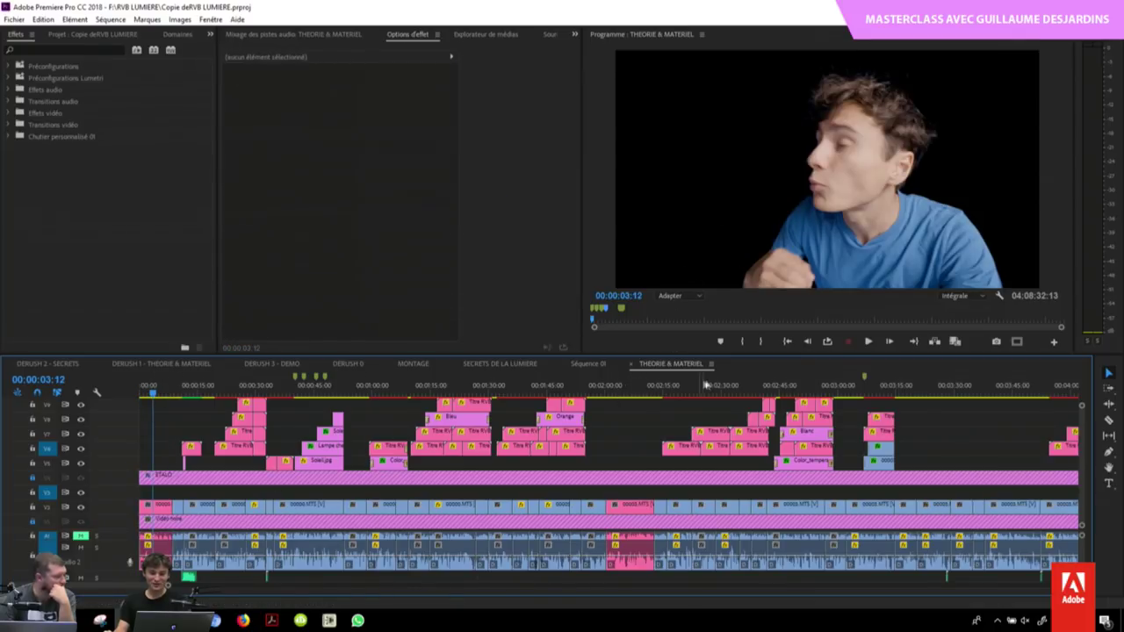
drag(705, 384, 769, 389)
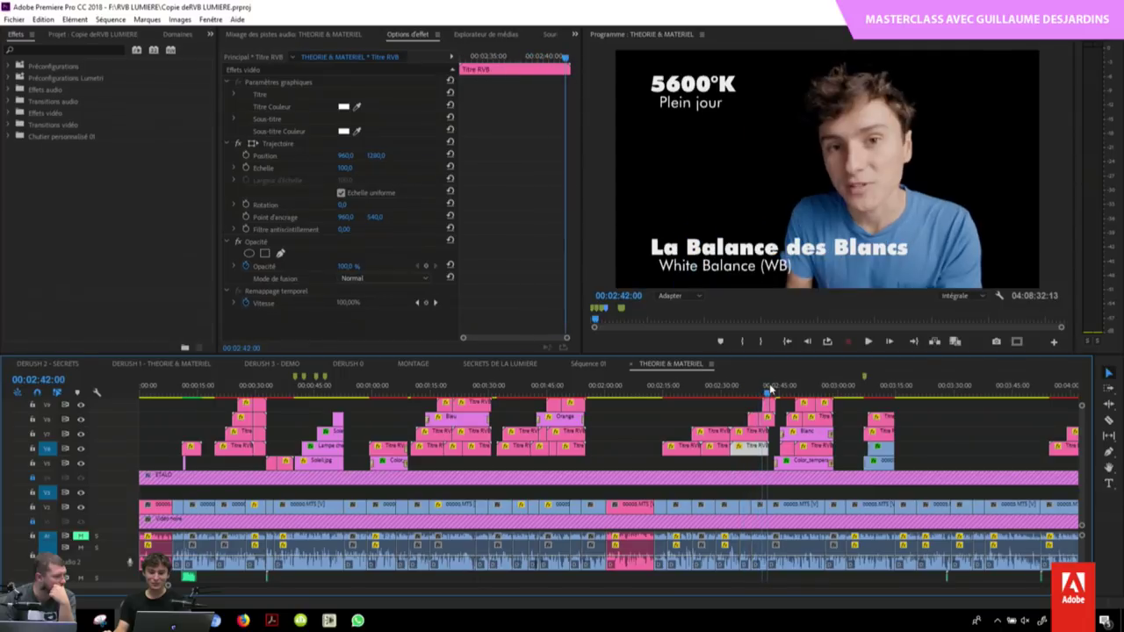
Step: Go to the HMI section and select the 00009.MTS clip at 00:08:51:19
click(795, 388)
key(minus)
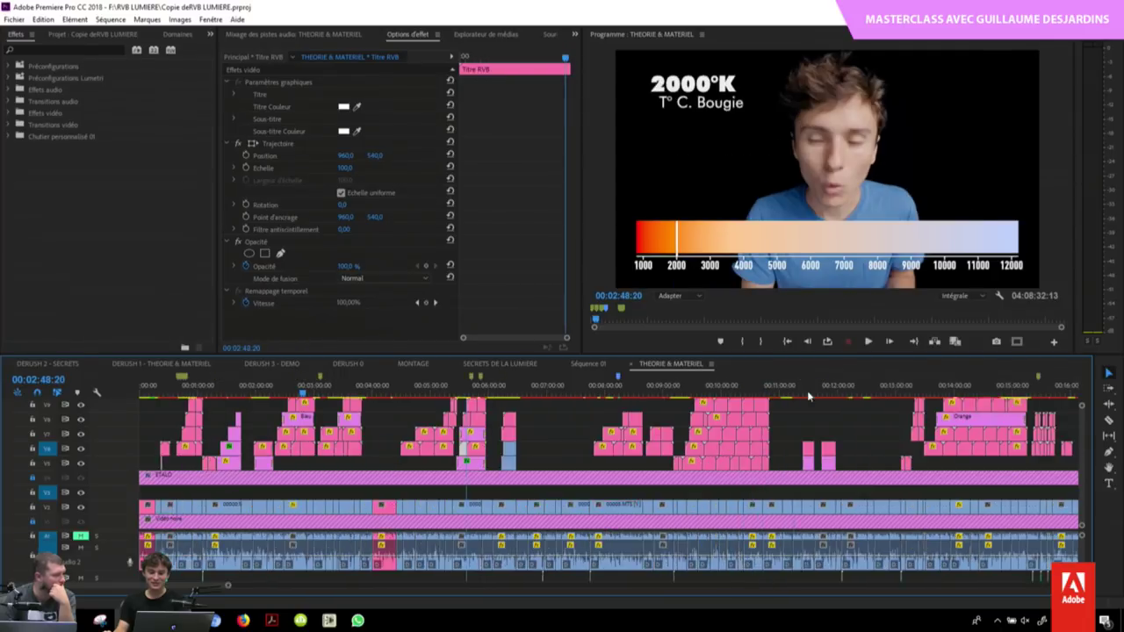
key(minus)
click(645, 385)
key(equal)
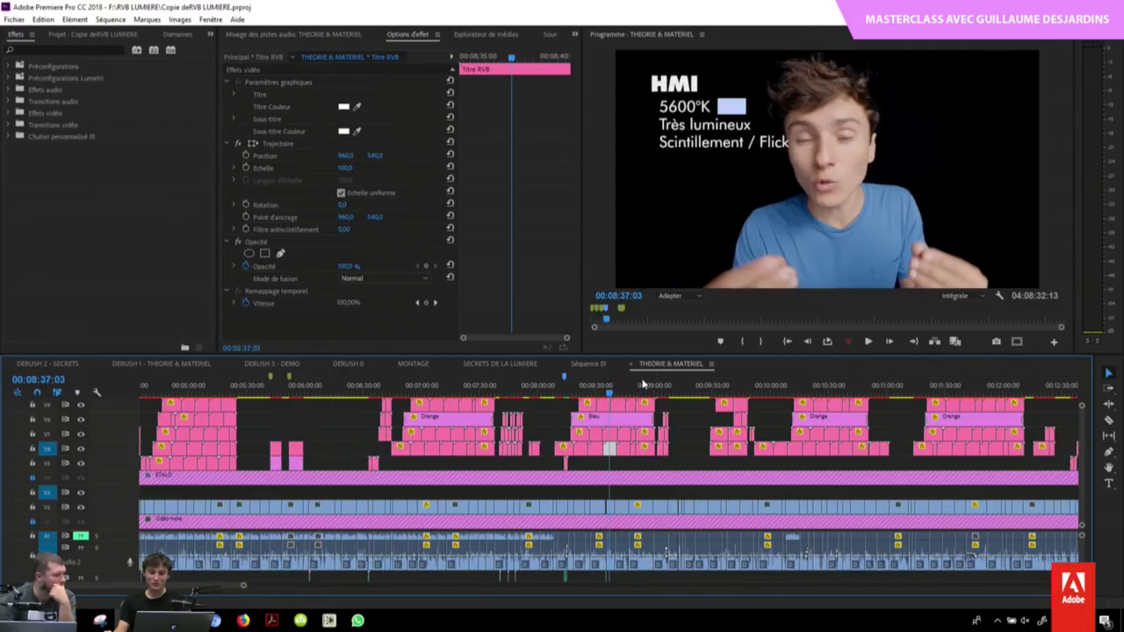
click(639, 388)
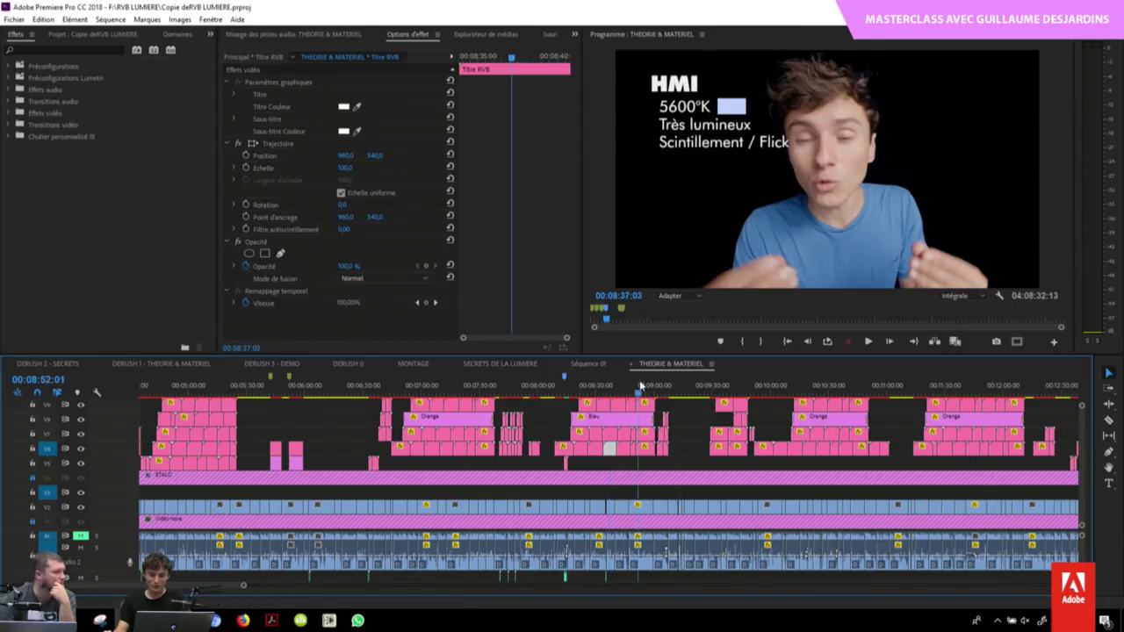
click(644, 509)
key(equal)
key(equal)
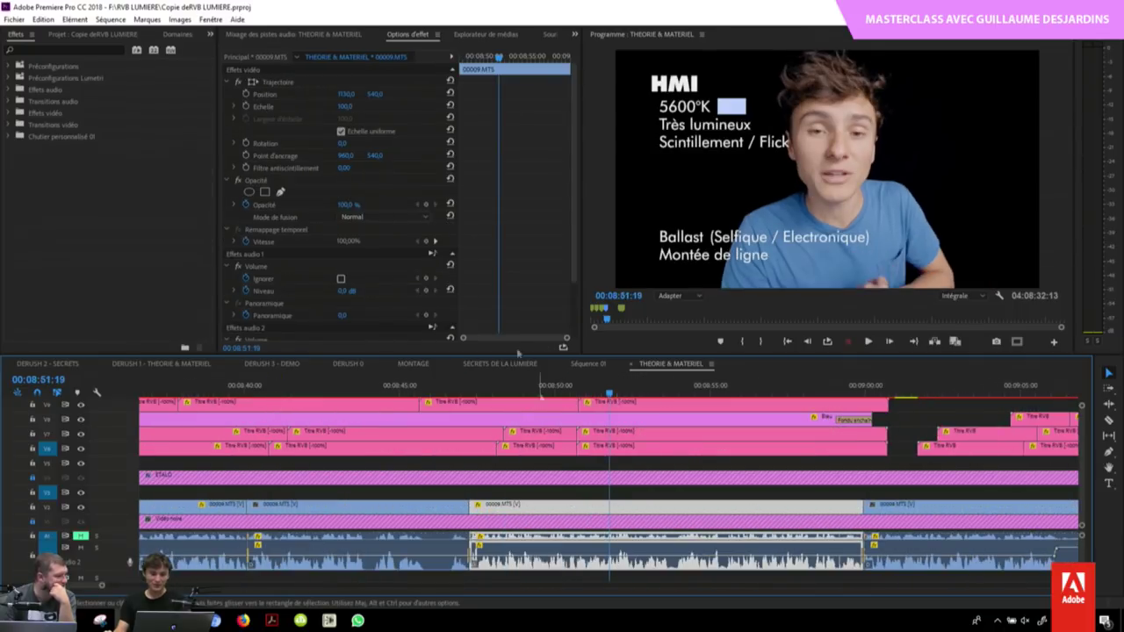
Step: Keep the speaker clip's Position at 1130, unlock the Vidéo noire track, and return to 08:51:03
click(450, 94)
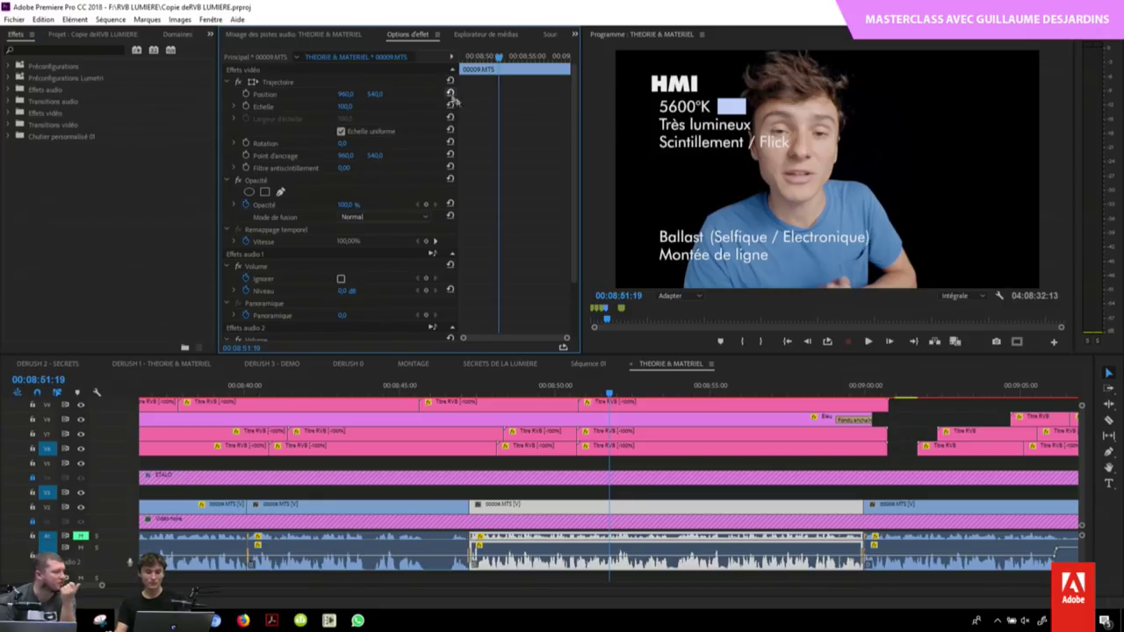
key(ctrl+z)
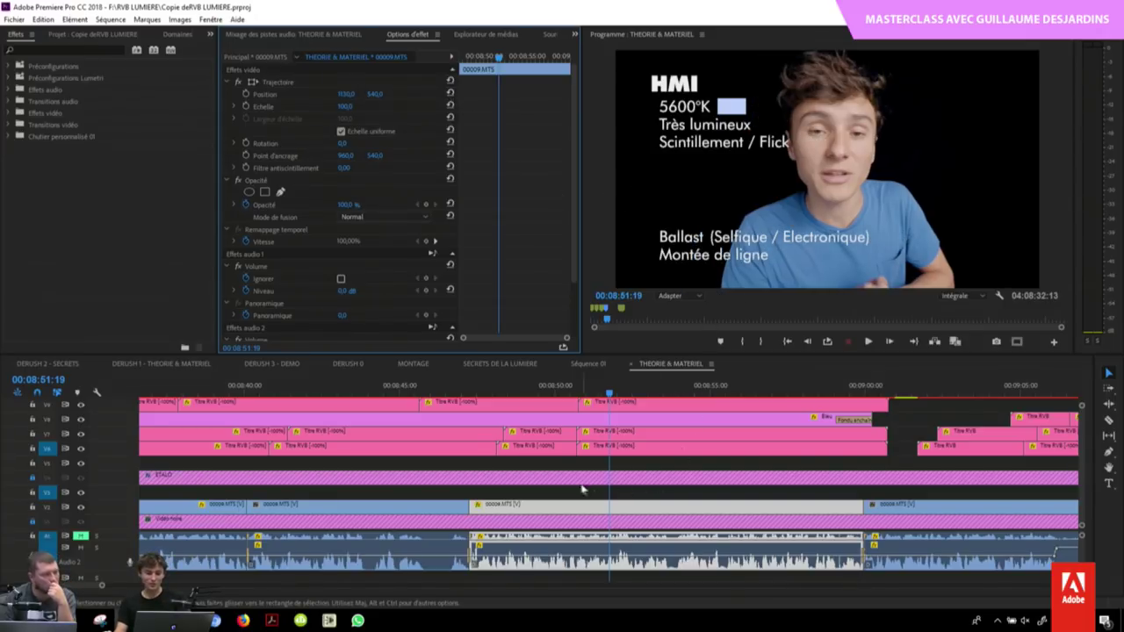
click(673, 495)
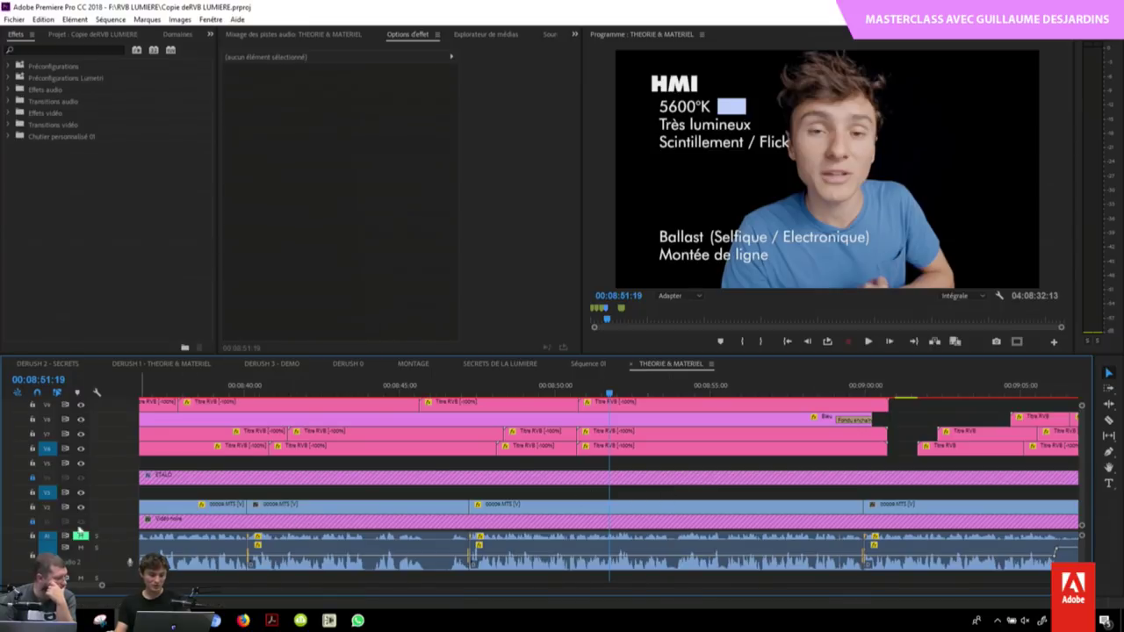
click(31, 523)
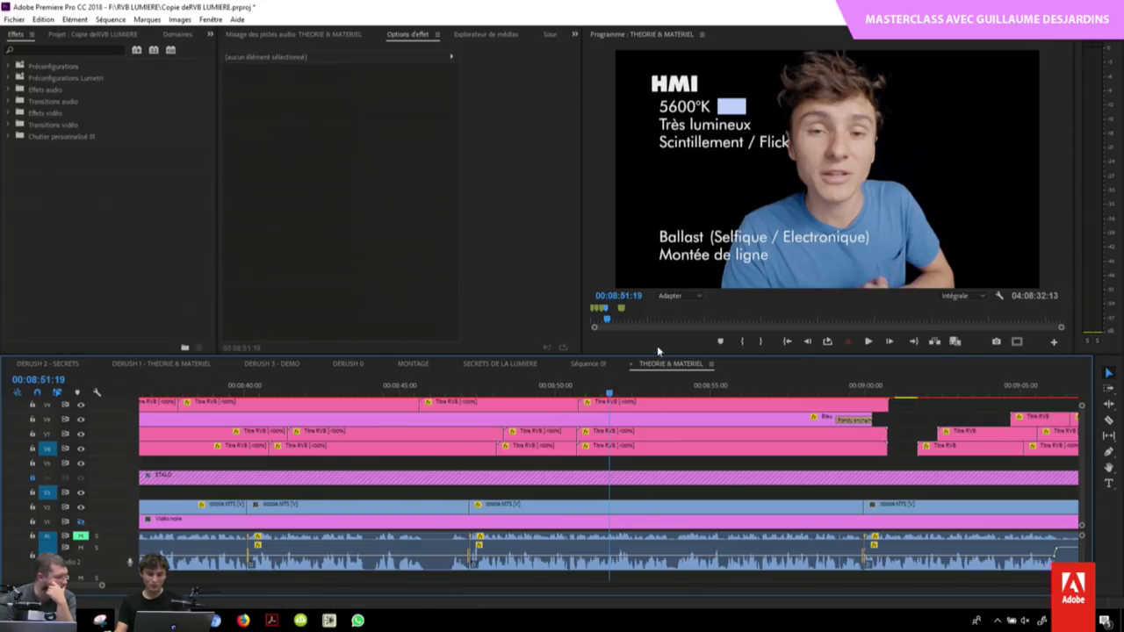
click(692, 172)
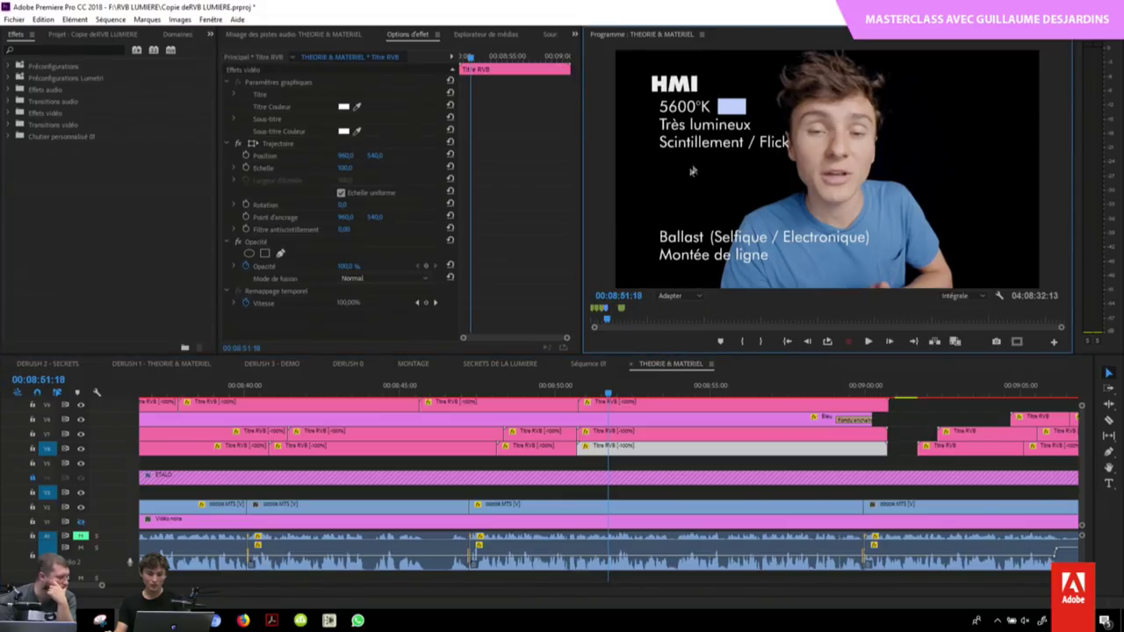
click(590, 393)
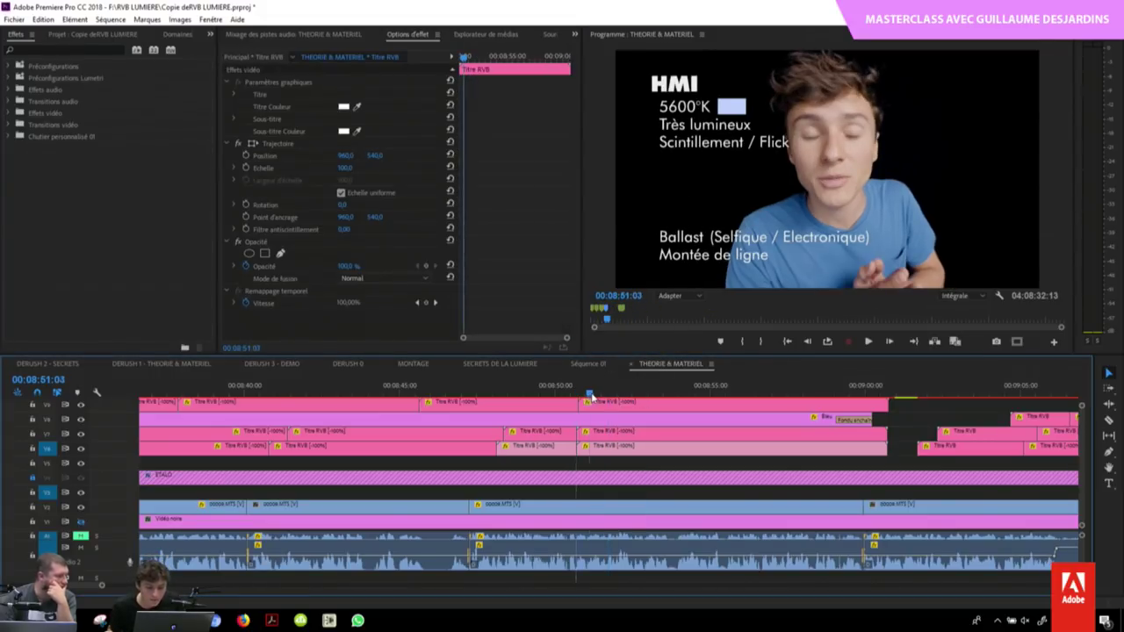
Step: Set the 00009.MTS speaker clip's horizontal Position to 1175, checking it in full-screen preview
key(ctrl+grave)
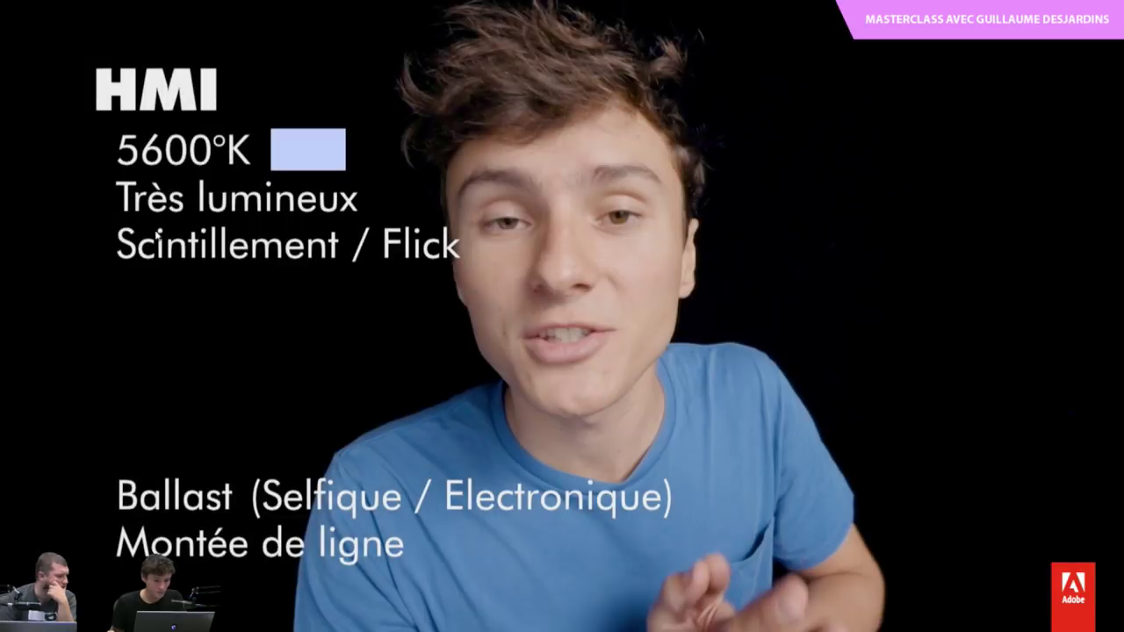
key(ctrl+grave)
click(555, 388)
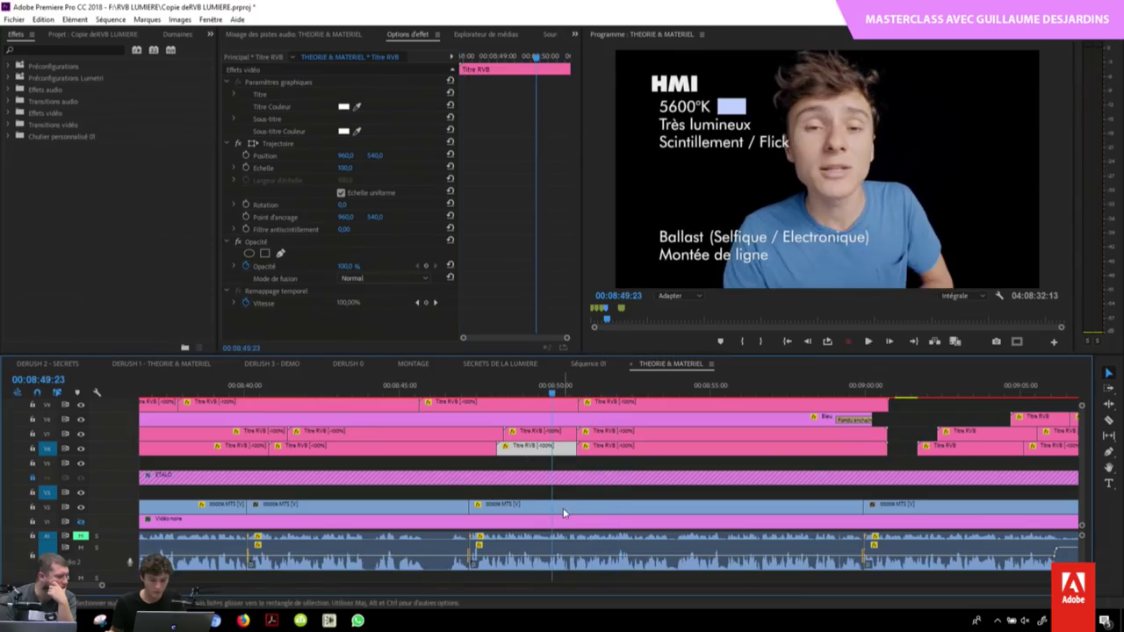
click(563, 508)
drag(346, 97, 264, 97)
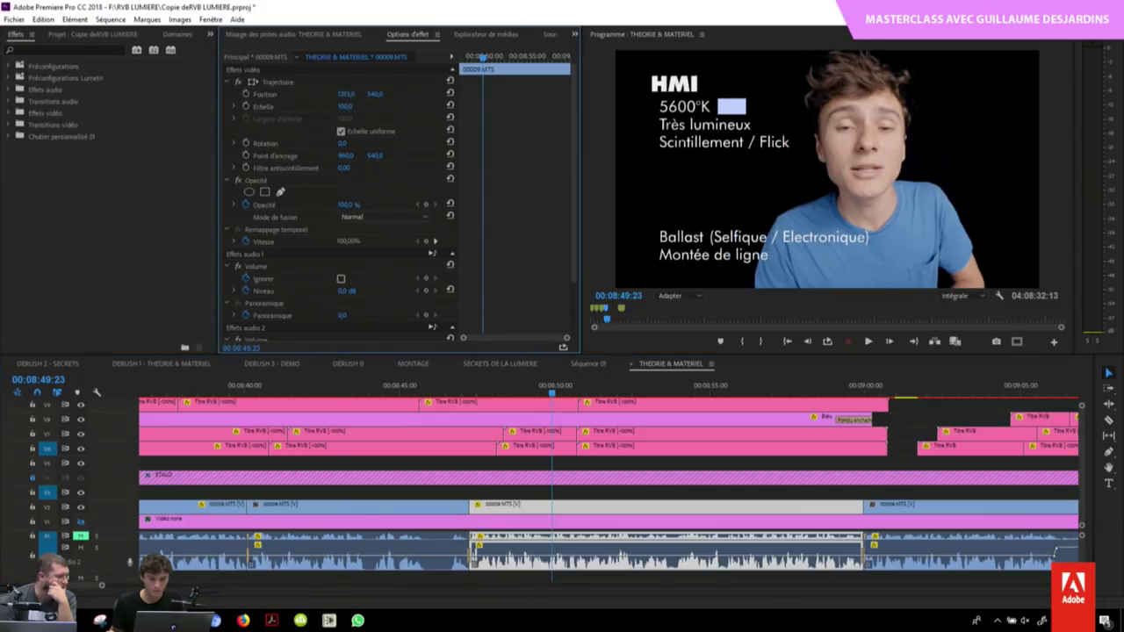
drag(346, 94, 364, 118)
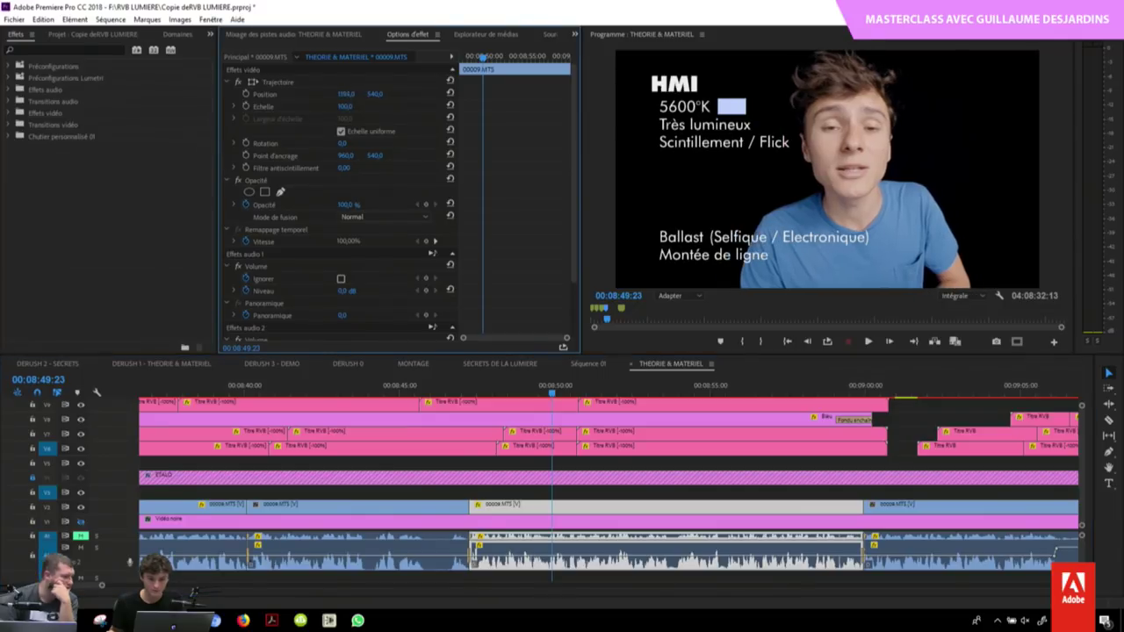
key(ctrl+grave)
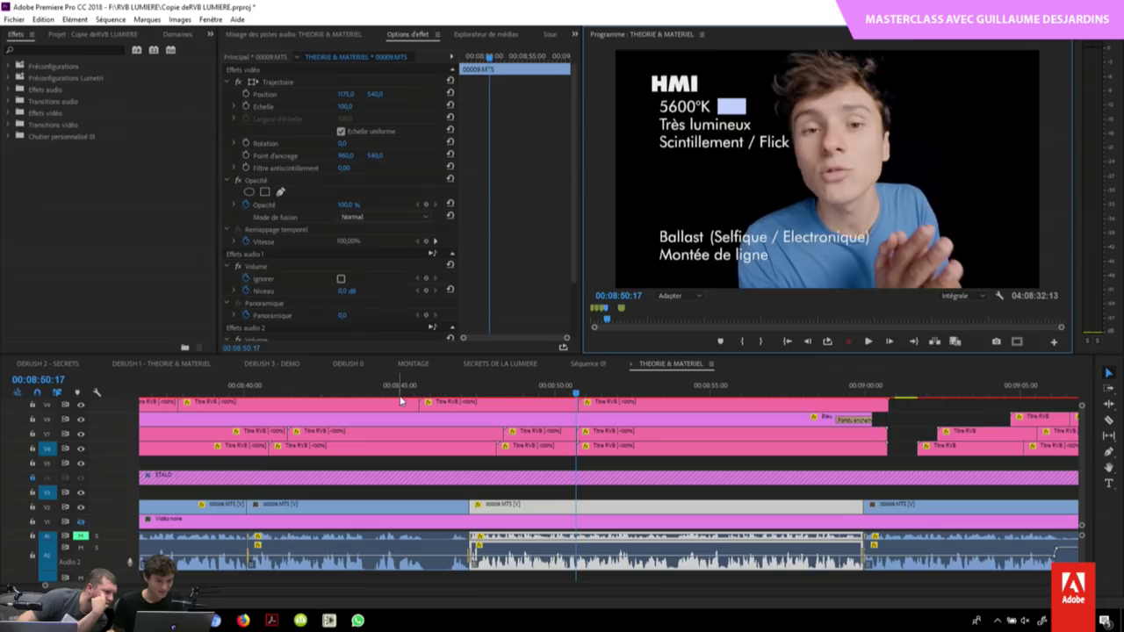
key(ctrl+grave)
mouse_move(574, 392)
mouse_down()
mouse_move(560, 395)
mouse_move(602, 394)
mouse_move(529, 395)
mouse_up()
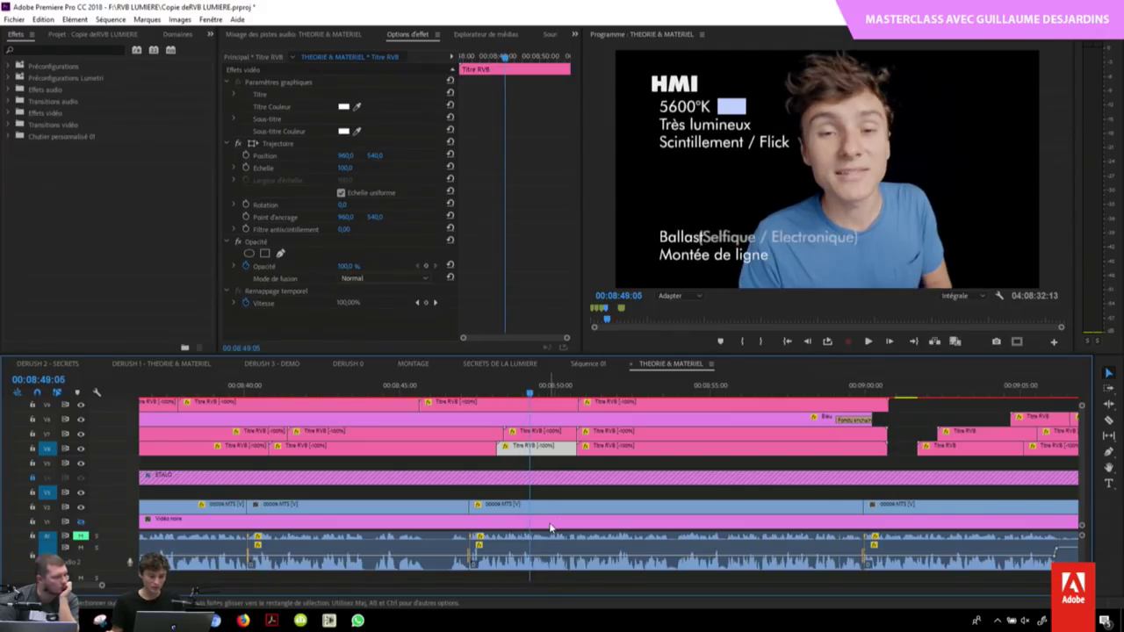
Step: Select the Vidéo noire, V5 and 00009.MTS clips in turn to check them
click(552, 522)
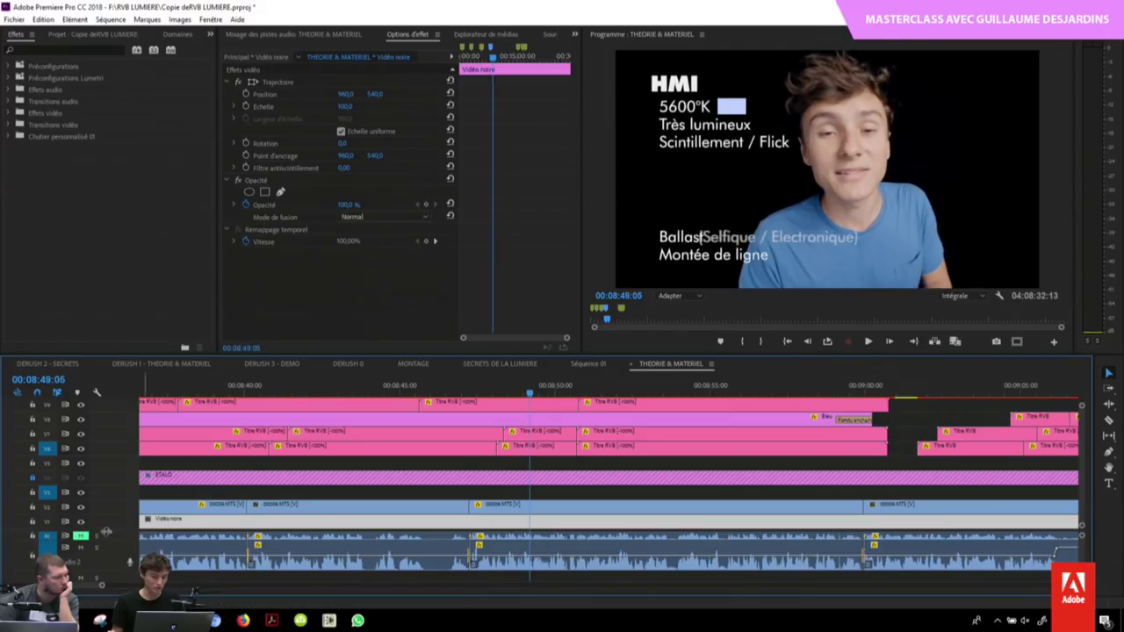
click(471, 504)
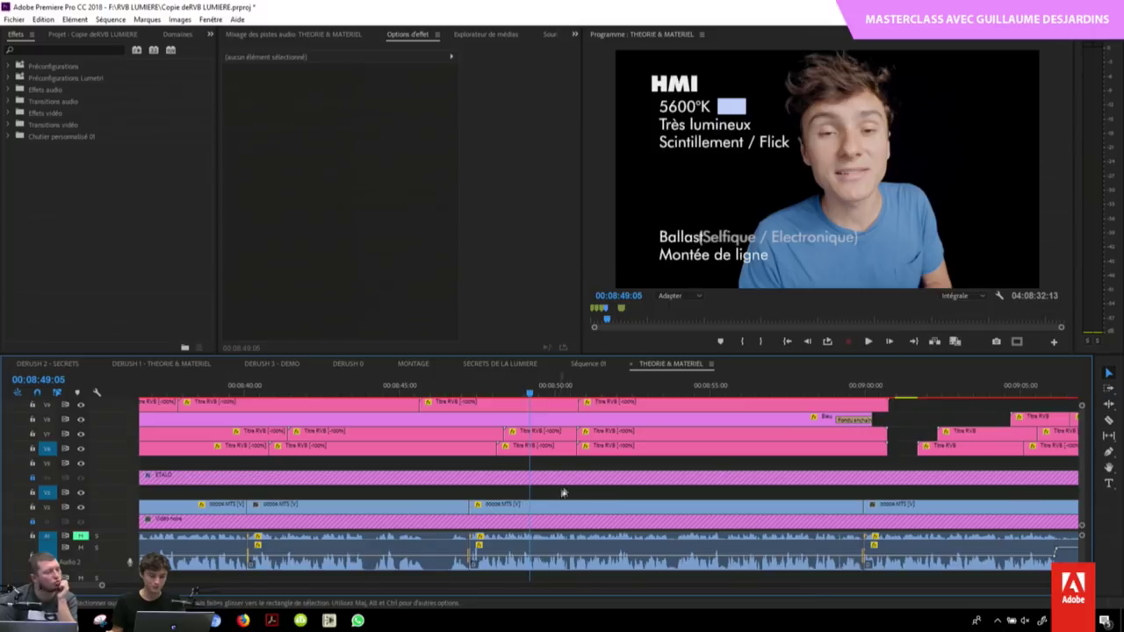
click(601, 466)
scroll(597, 475, down, 3)
click(592, 506)
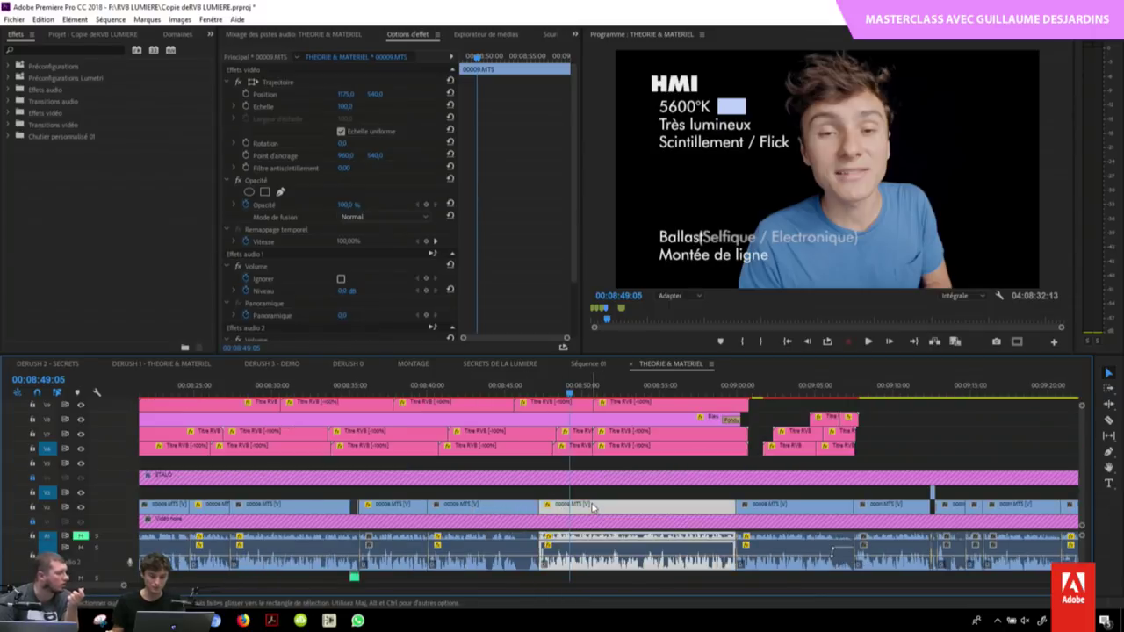
Step: Play the HMI title from 08:35:03, park at 08:34:24 and zoom the timeline out
click(354, 391)
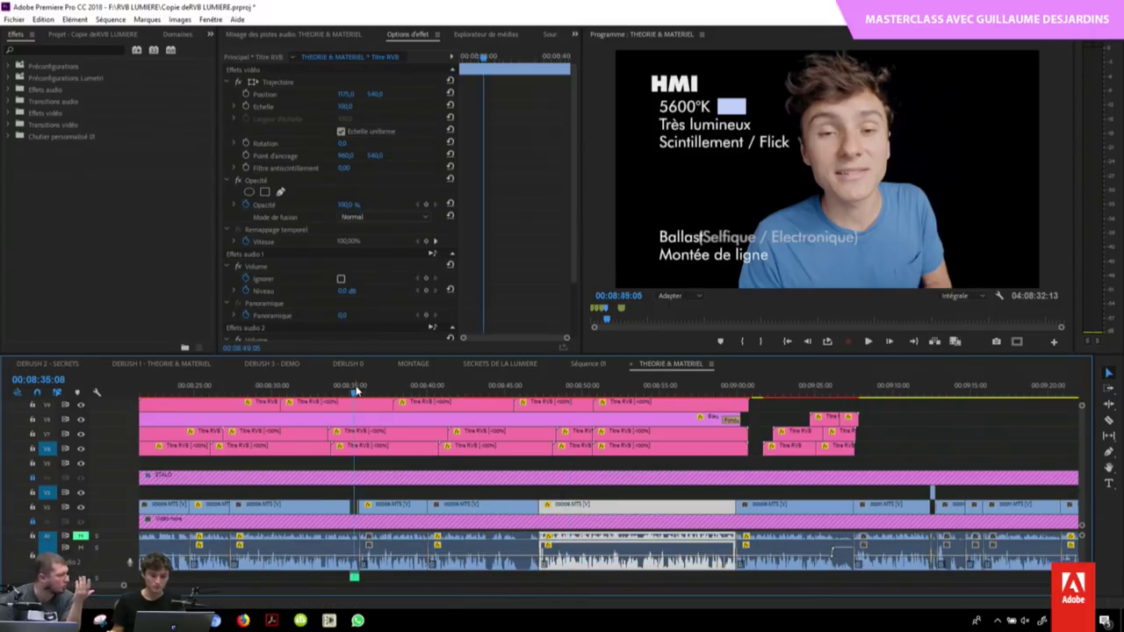
scroll(520, 407, up, 5)
scroll(520, 407, up, 2)
drag(520, 405, 533, 394)
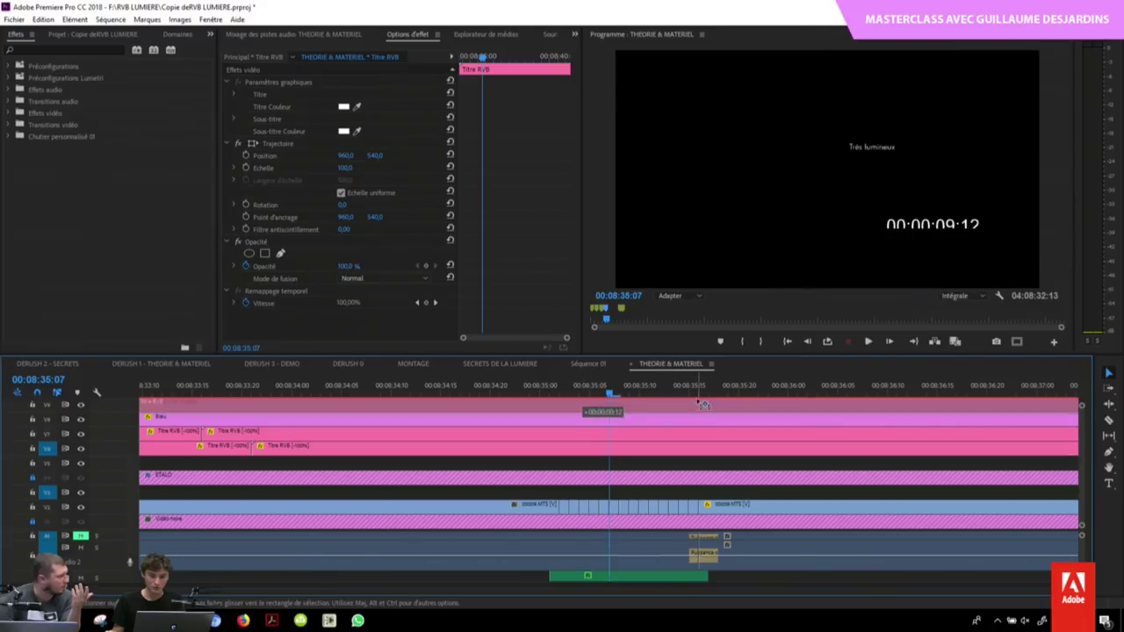
click(572, 394)
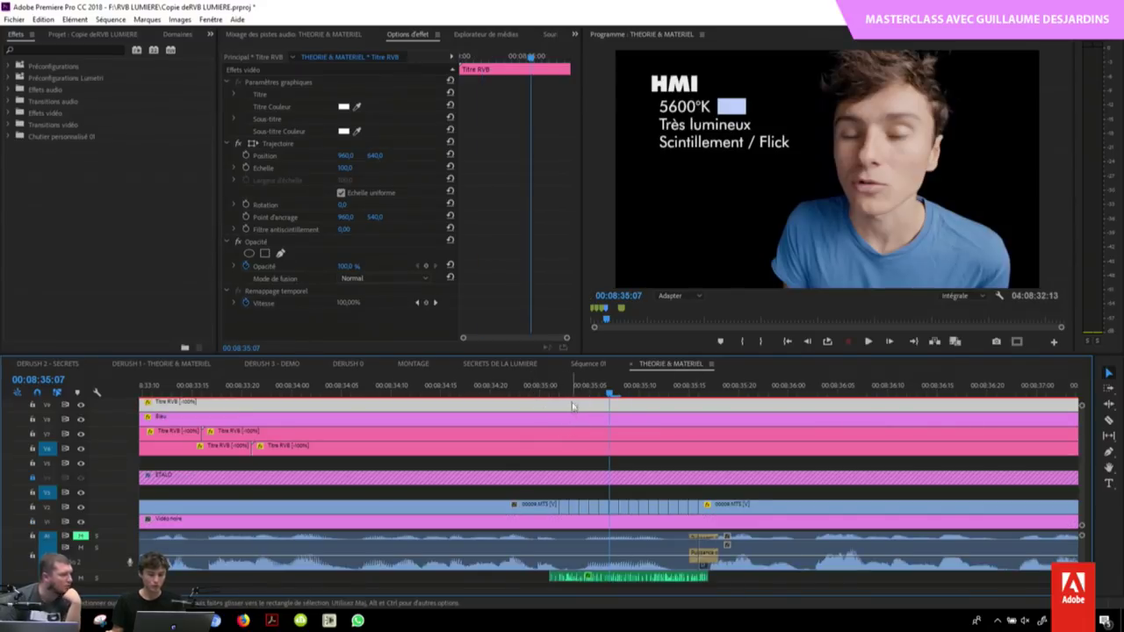
key(space)
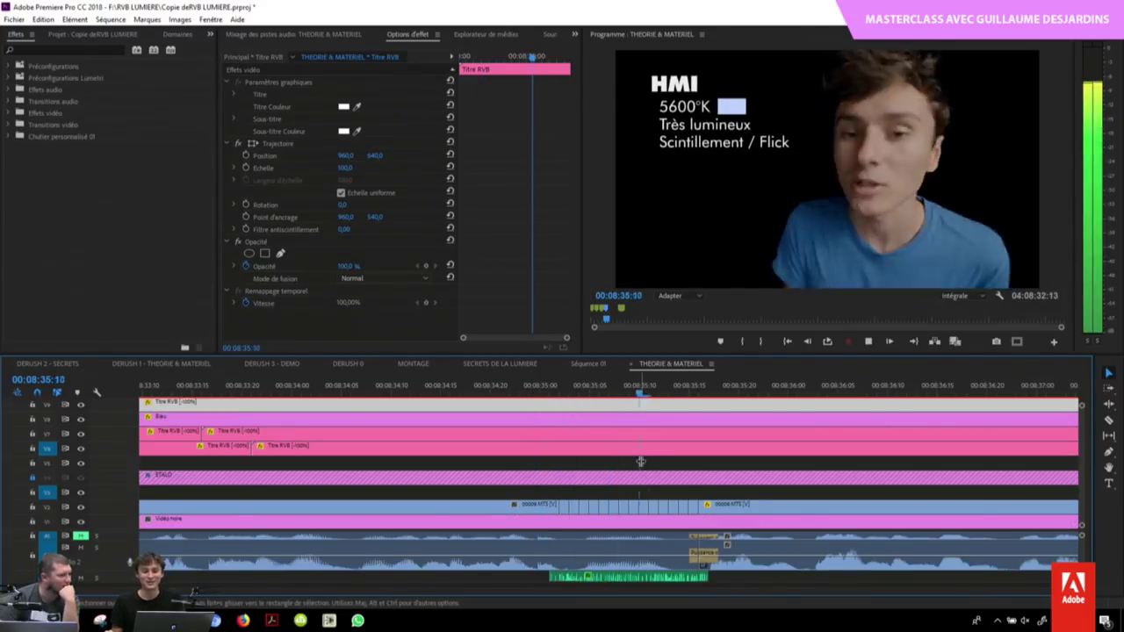
key(space)
click(538, 391)
key(minus)
key(minus)
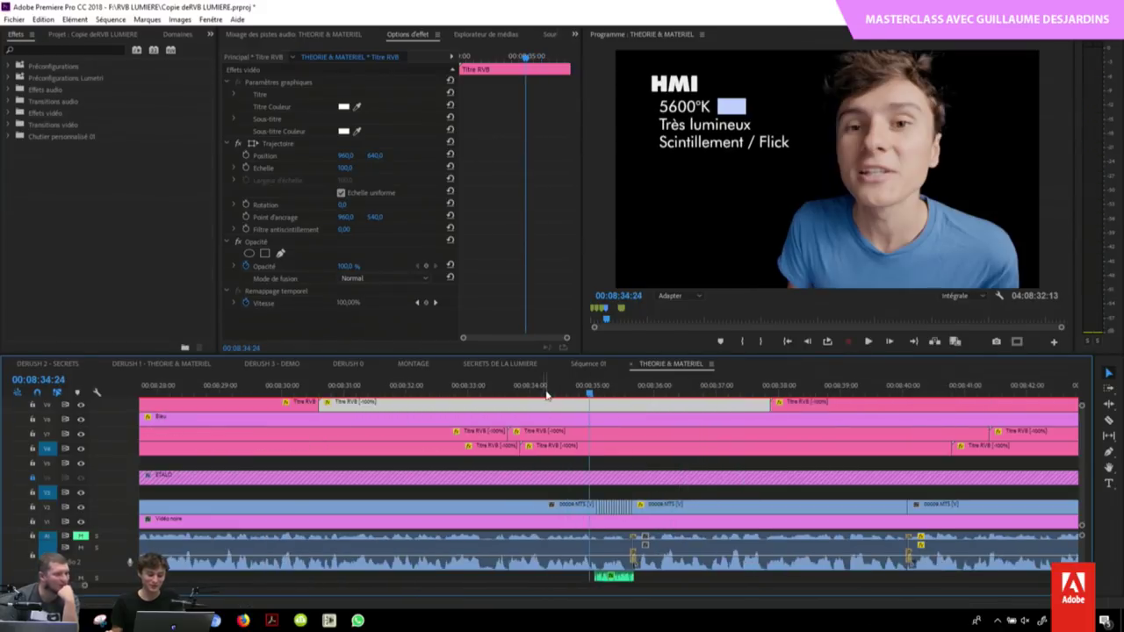
key(minus)
key(minus)
key(minus)
key(minus)
key(minus)
key(minus)
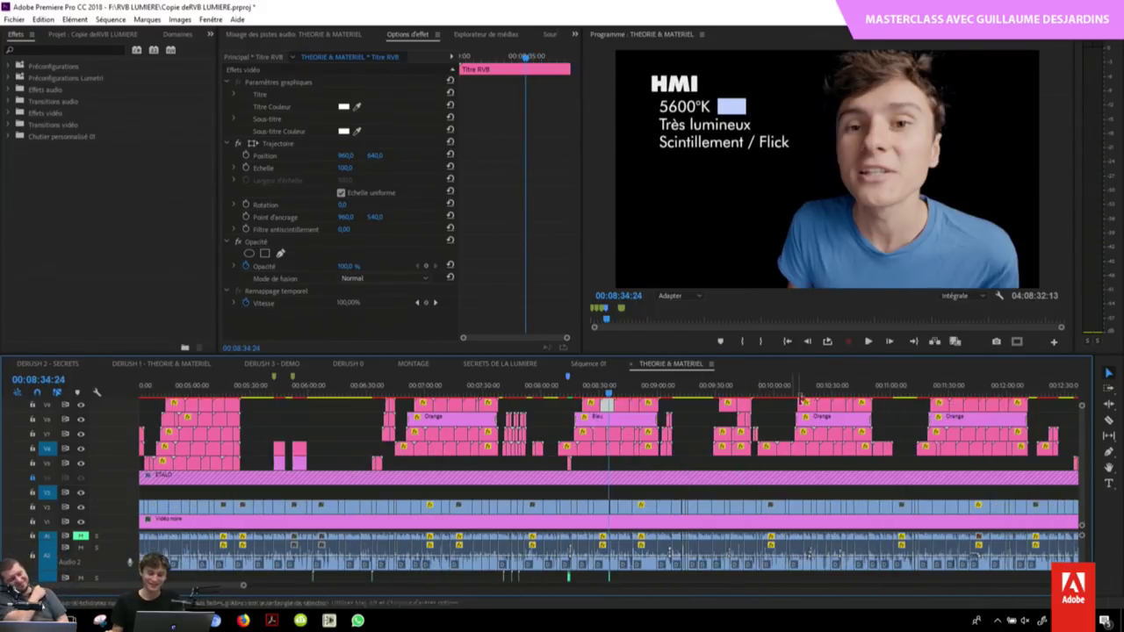
key(minus)
key(minus)
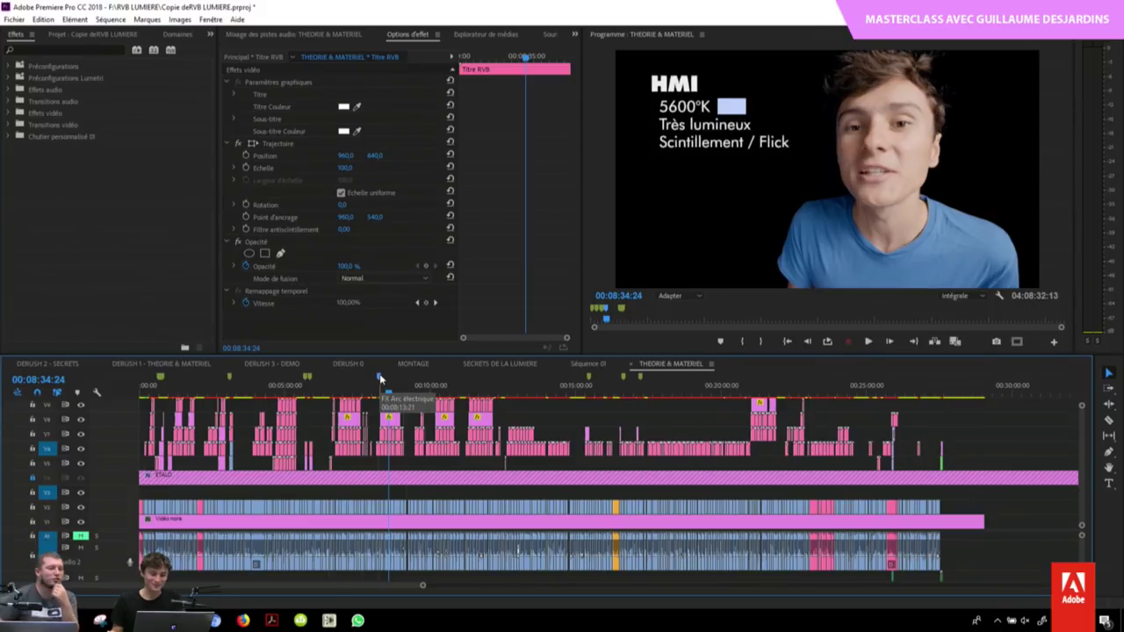
Step: Zoom in near 08:09 and park the playhead at 08:10:23 where the HMI heading starts
click(373, 378)
key(=)
key(=)
key(=)
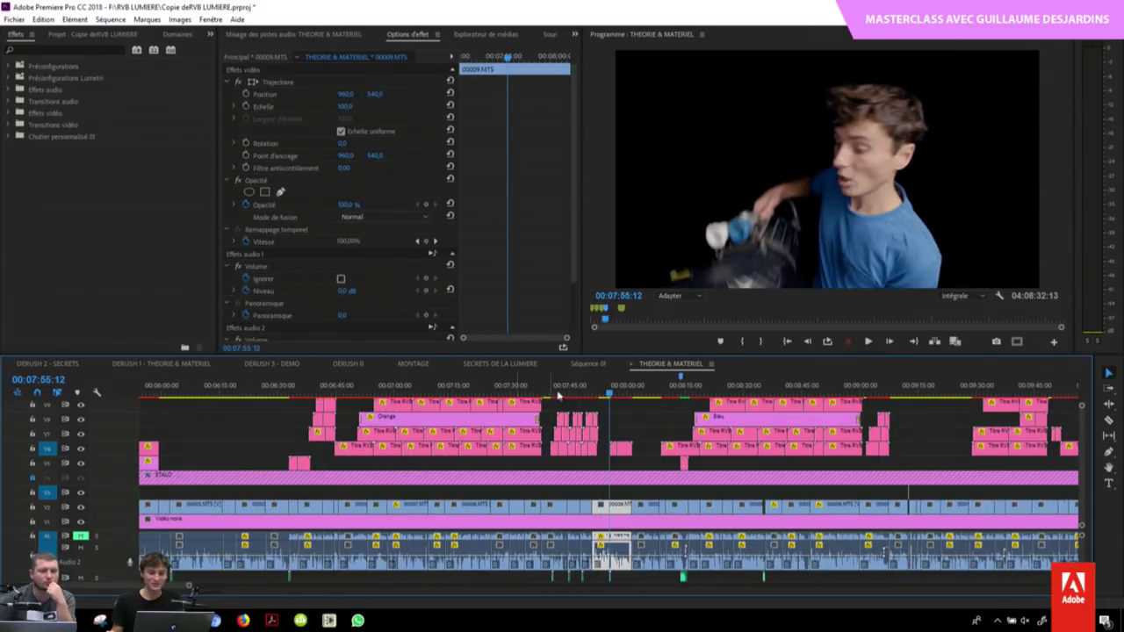
click(663, 394)
click(660, 392)
key(d)
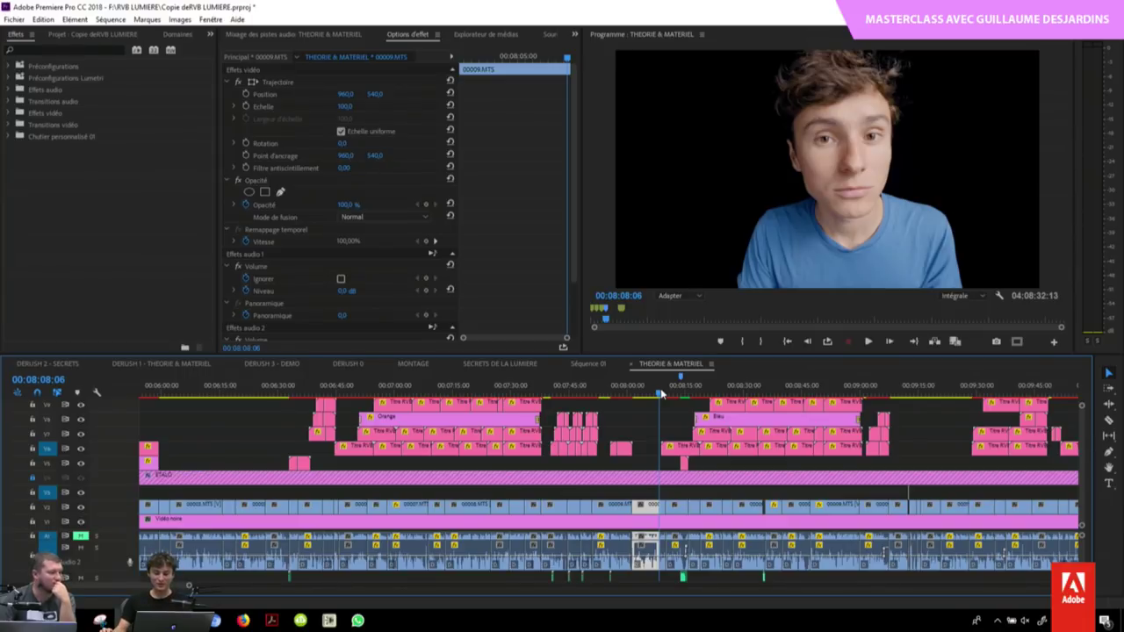
key(=)
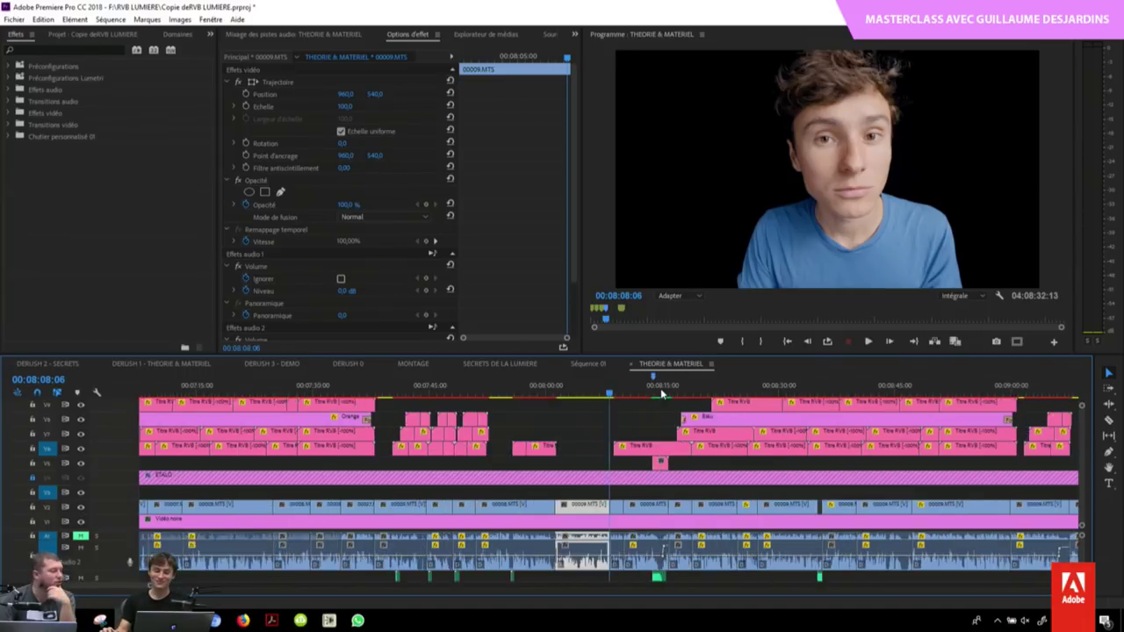
key(=)
click(651, 393)
Step: Scrub and play from 08:13:02 to find the light-arc moment at 08:13:20
key(d)
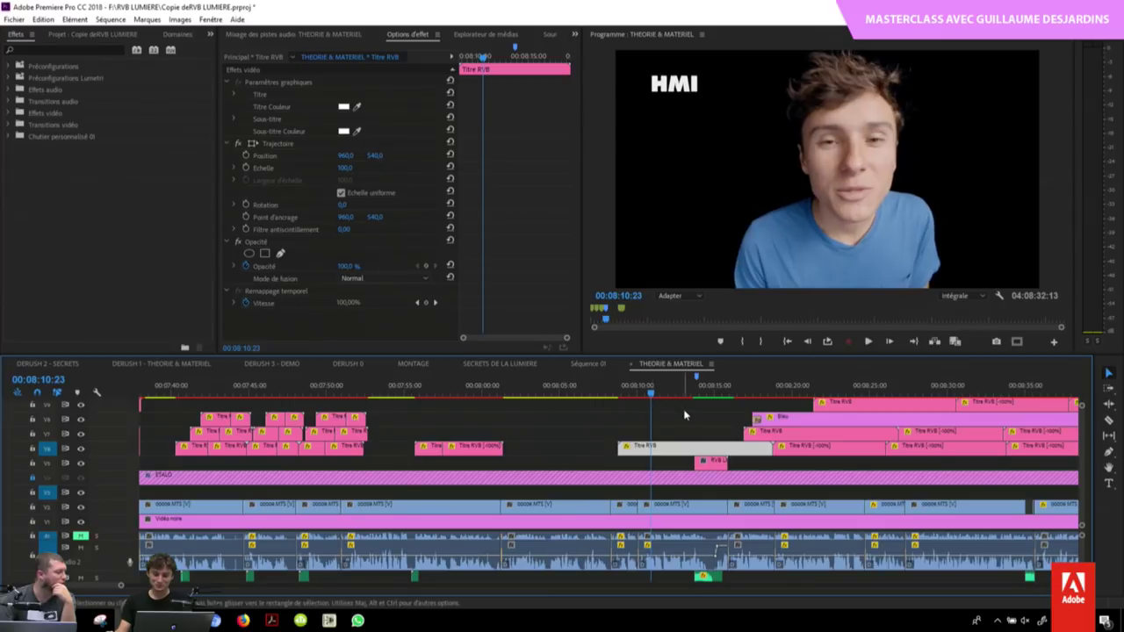
key(=)
key(=)
drag(675, 394, 762, 395)
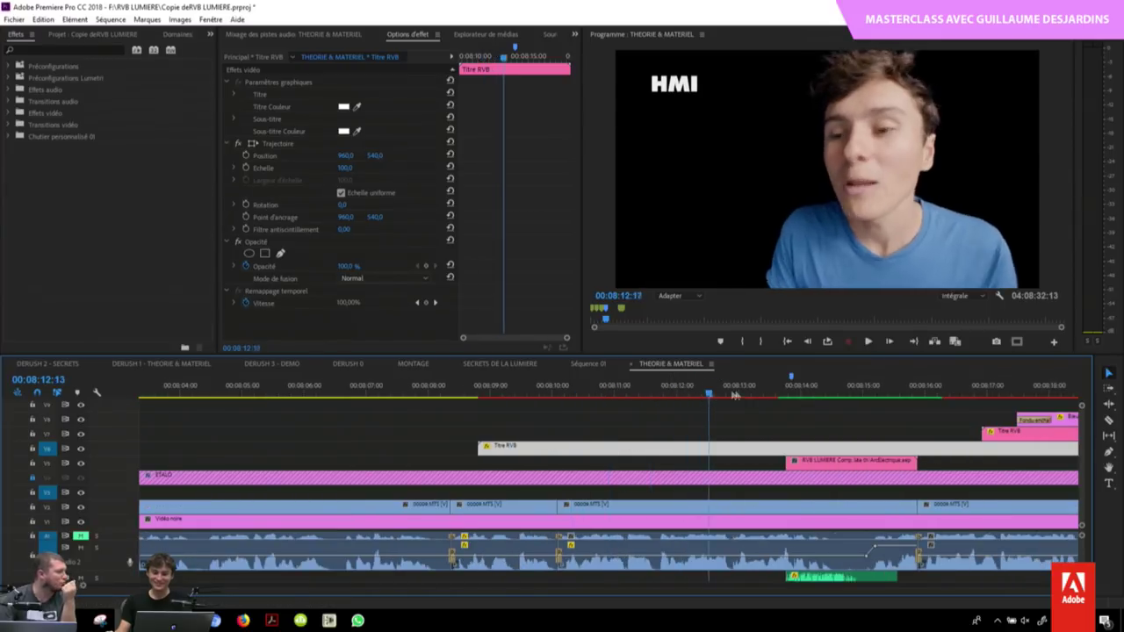
click(796, 396)
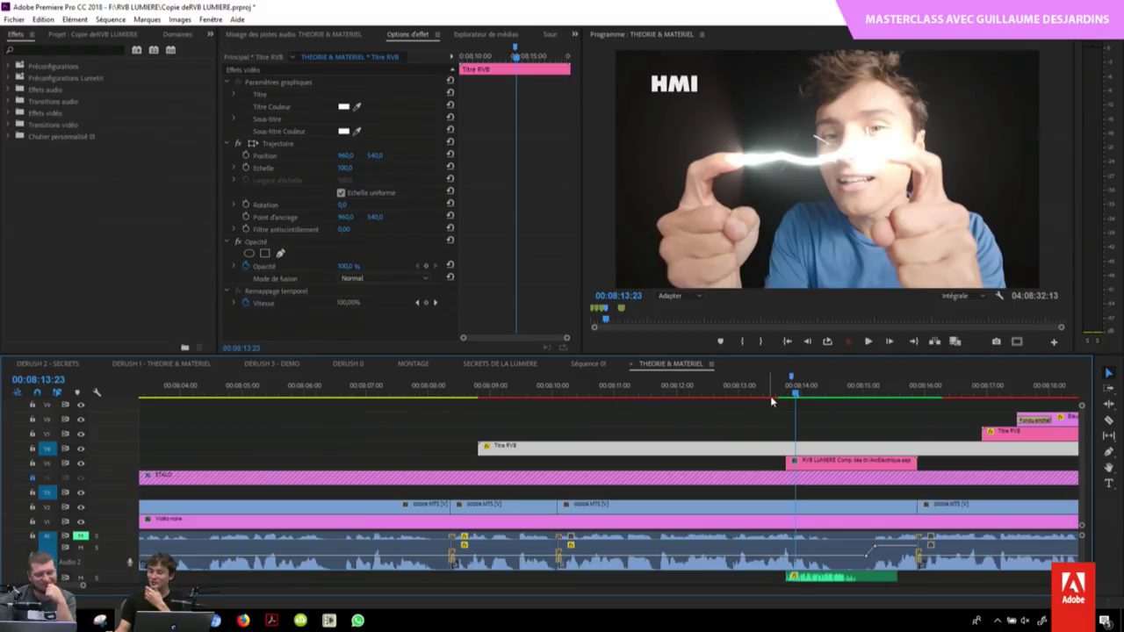
click(744, 394)
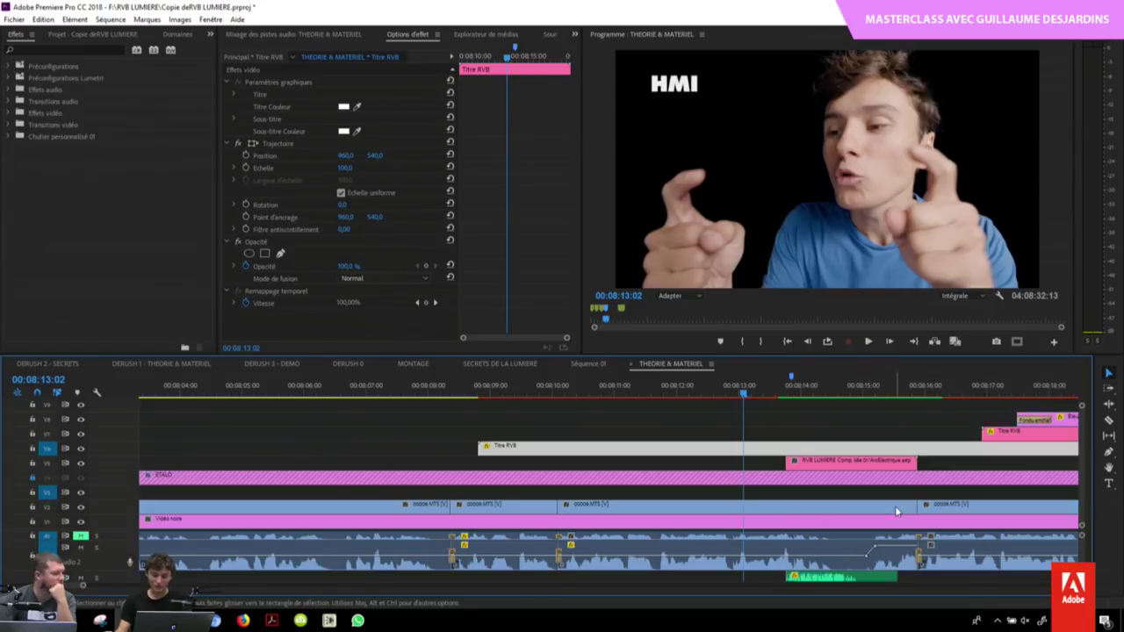
key(space)
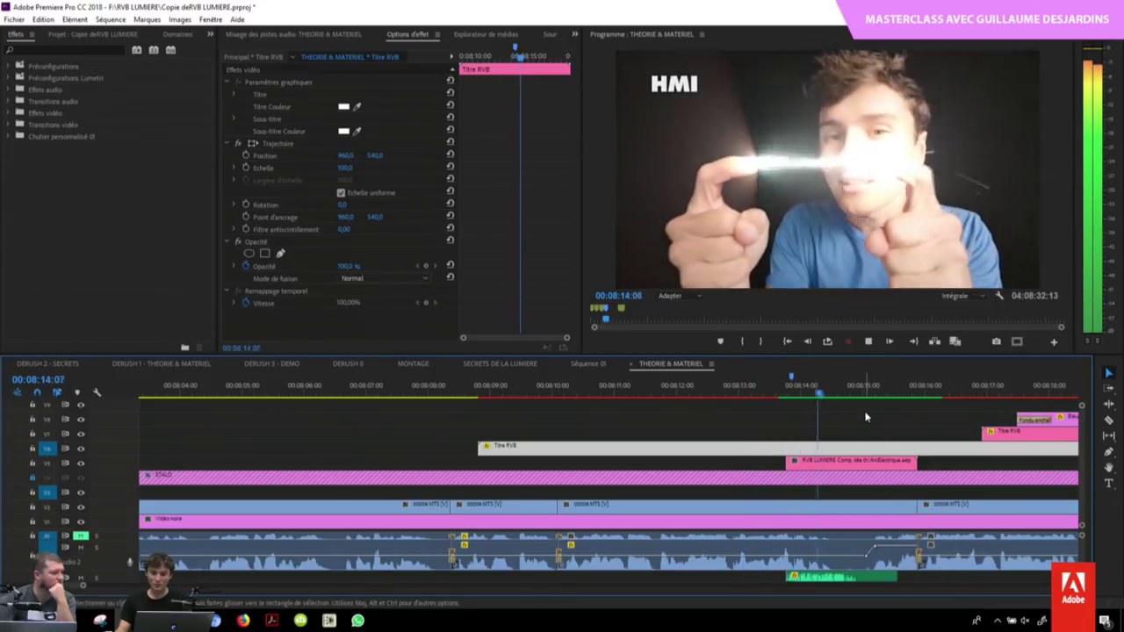
key(space)
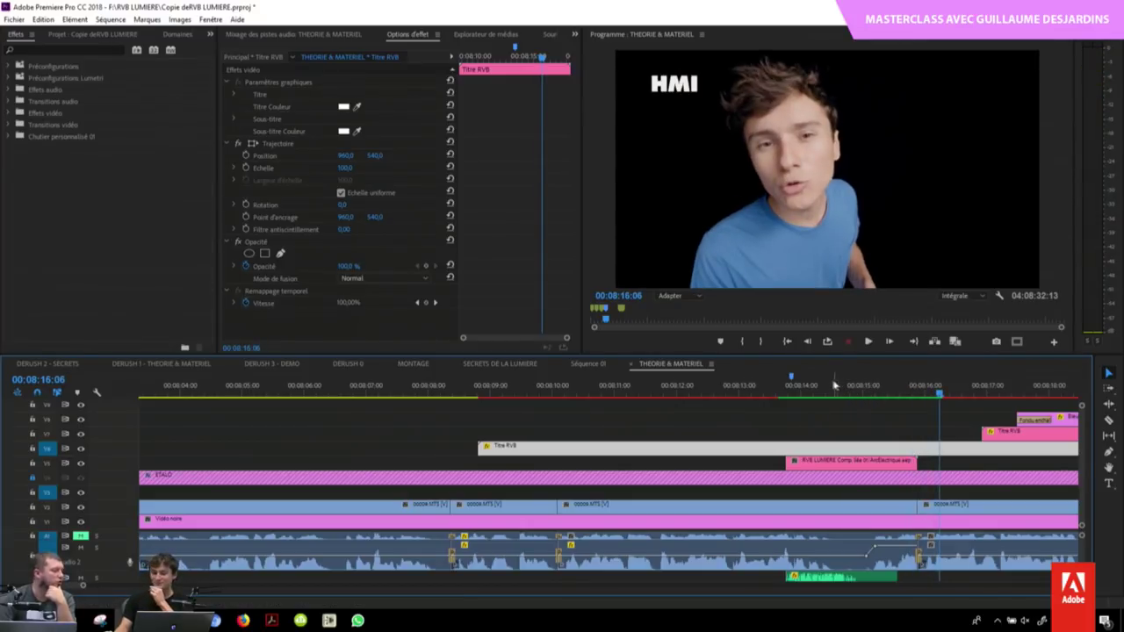
click(789, 387)
Step: Razor-cut the 00009.MTS shot at 08:13:19 and move the cut section up to V7
key(equal)
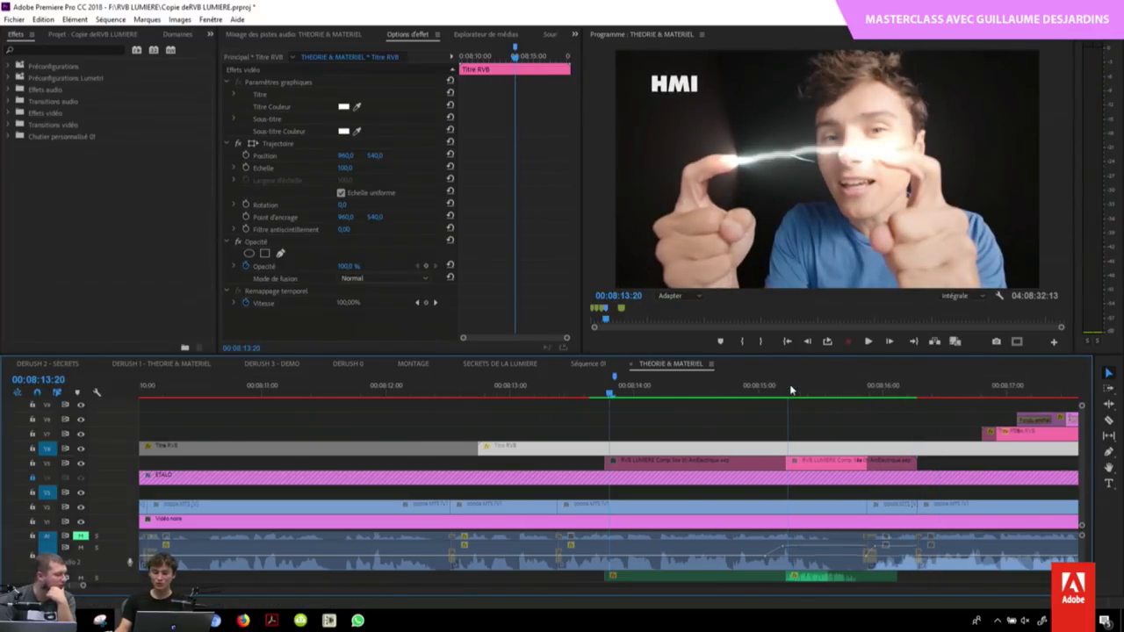
key(equal)
key(Left)
key(c)
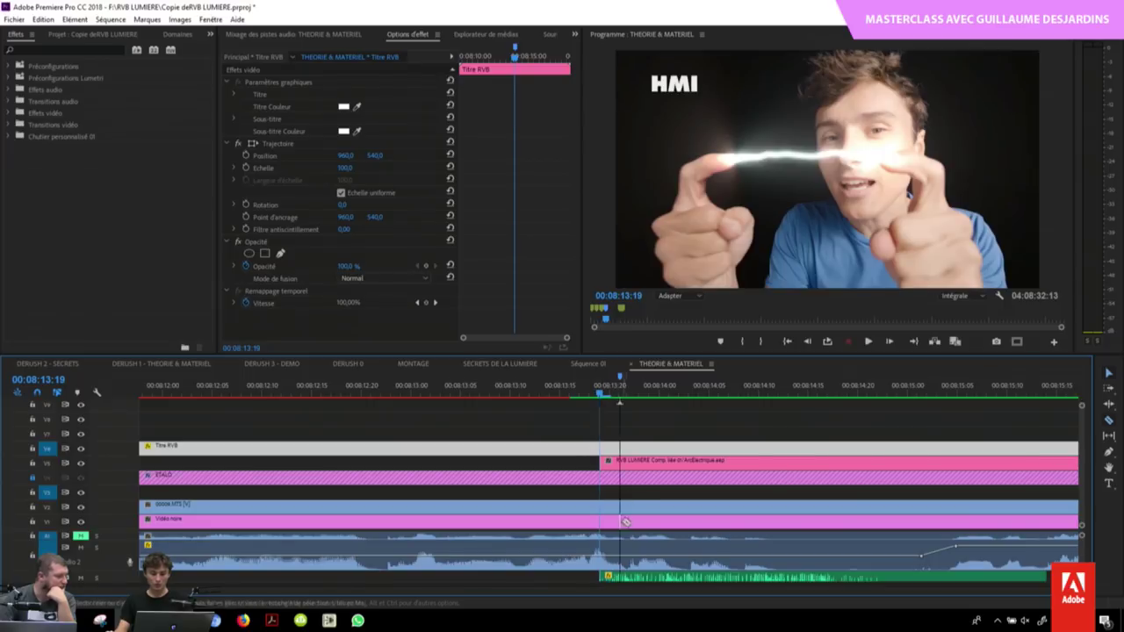
click(601, 506)
key(minus)
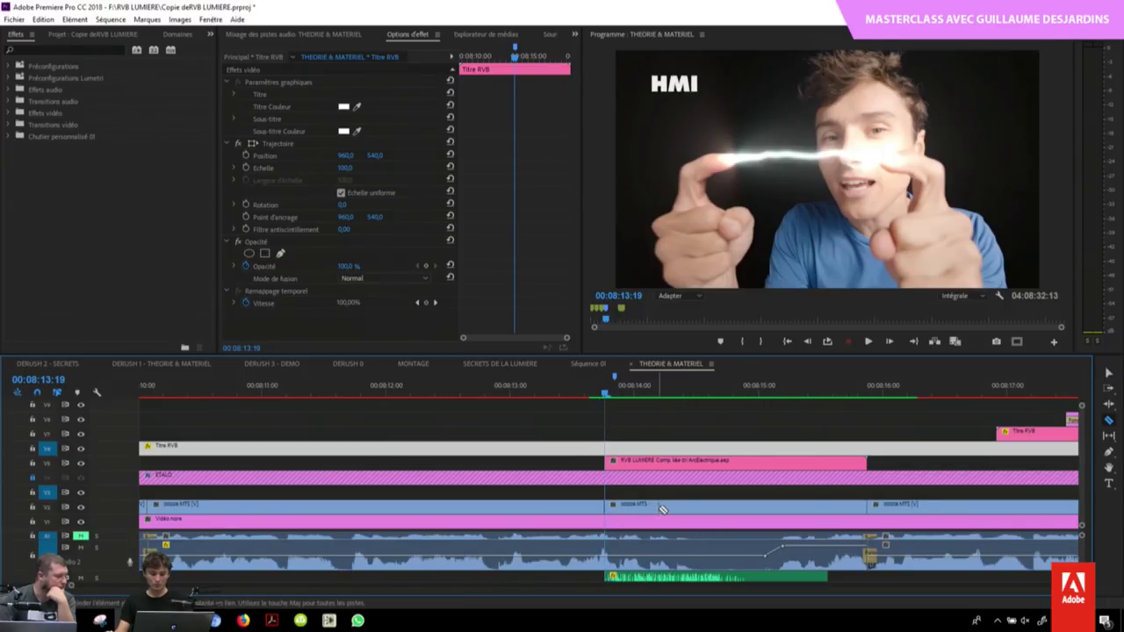
key(v)
drag(671, 509, 671, 432)
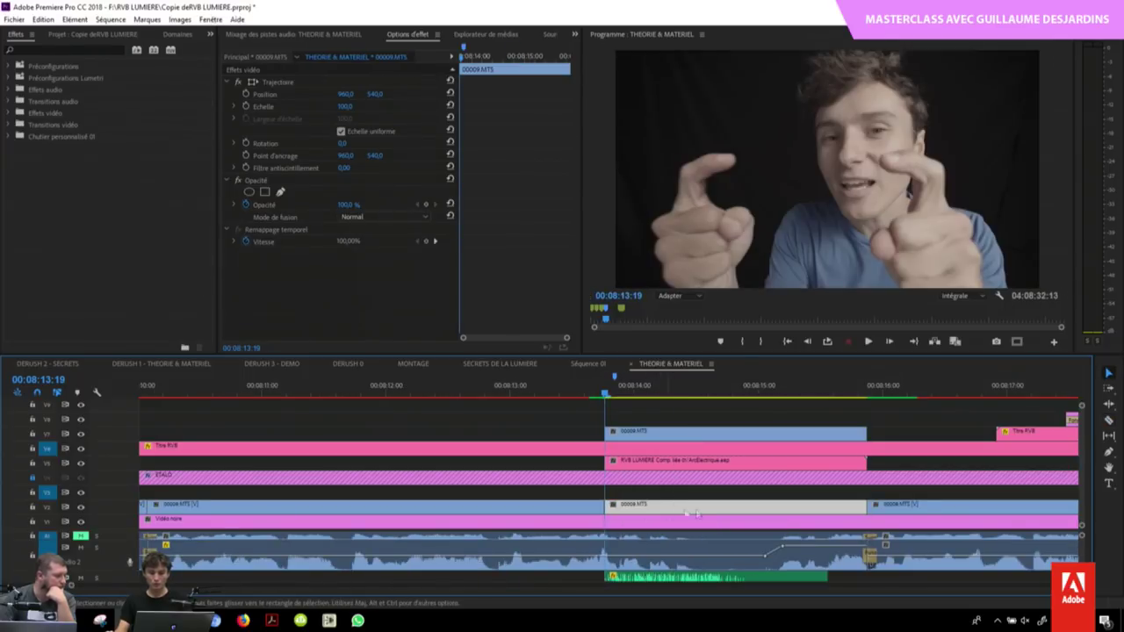
Step: Join the through edit in the 00009.MTS shot and delete the V7 copy
right_click(607, 511)
click(659, 600)
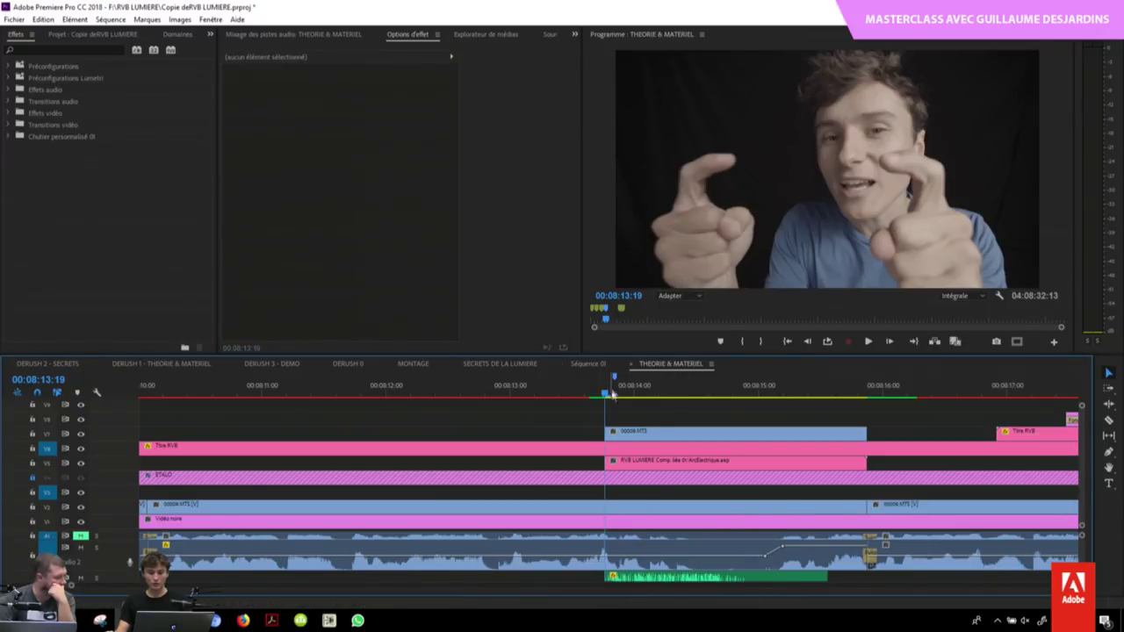
right_click(643, 434)
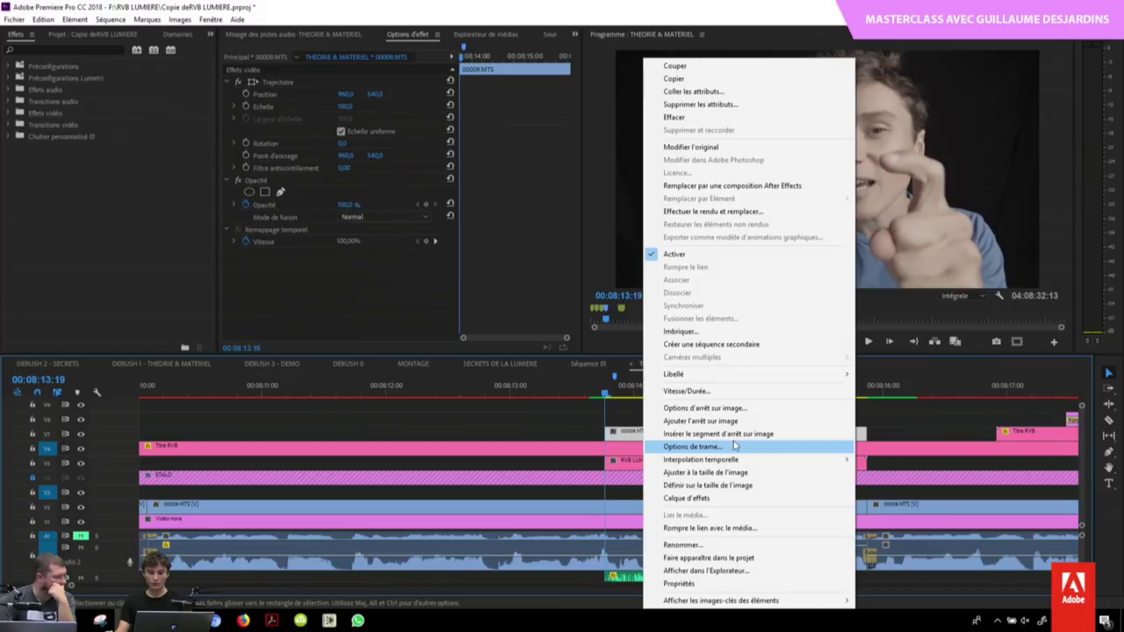
click(734, 188)
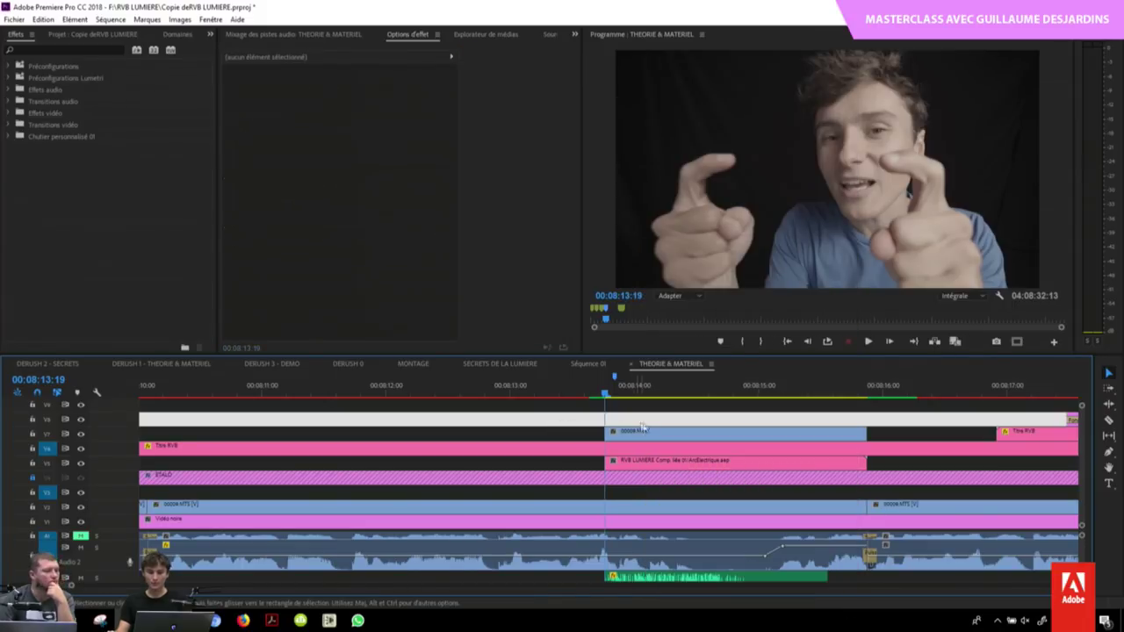
Step: Open the RVB LUMIERE clip's original After Effects project and play the light-arc moment
click(674, 465)
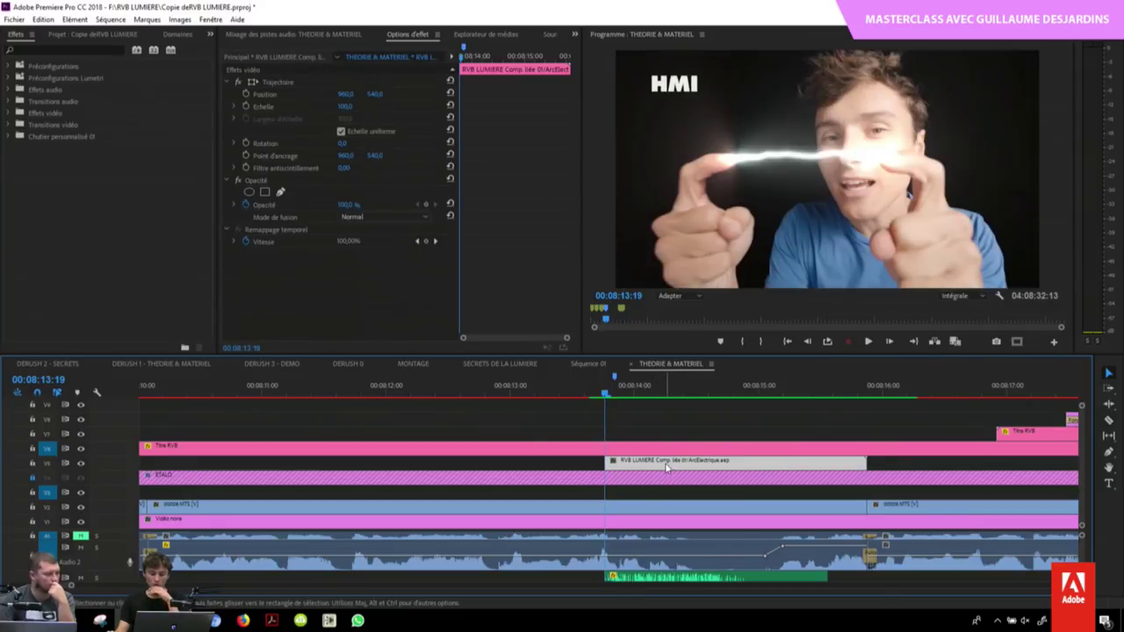
right_click(673, 462)
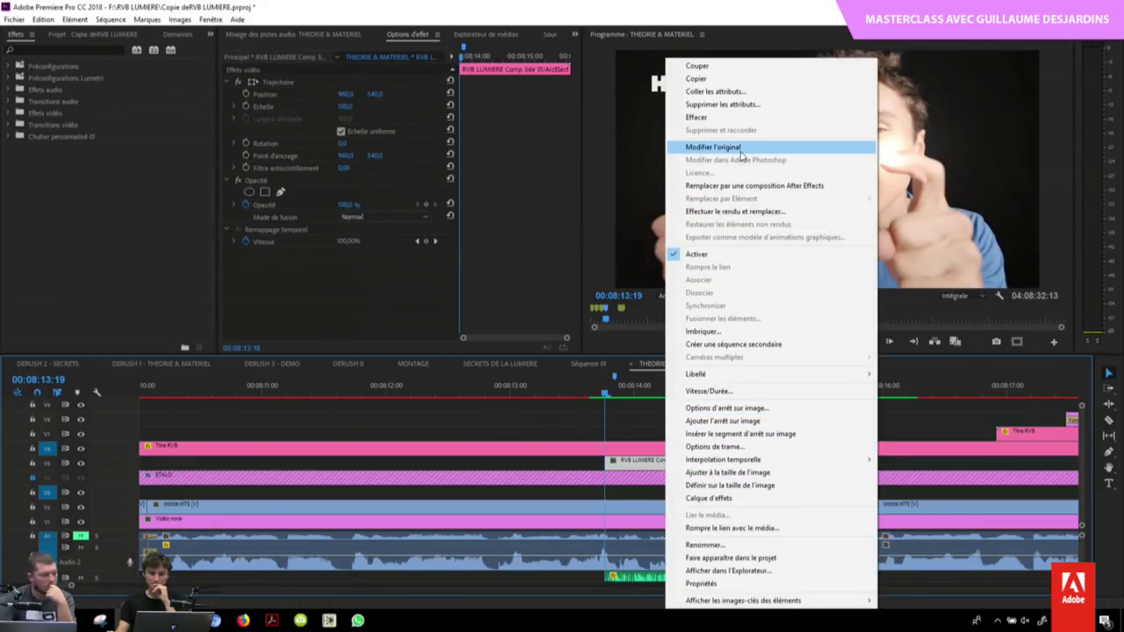
click(713, 146)
click(660, 397)
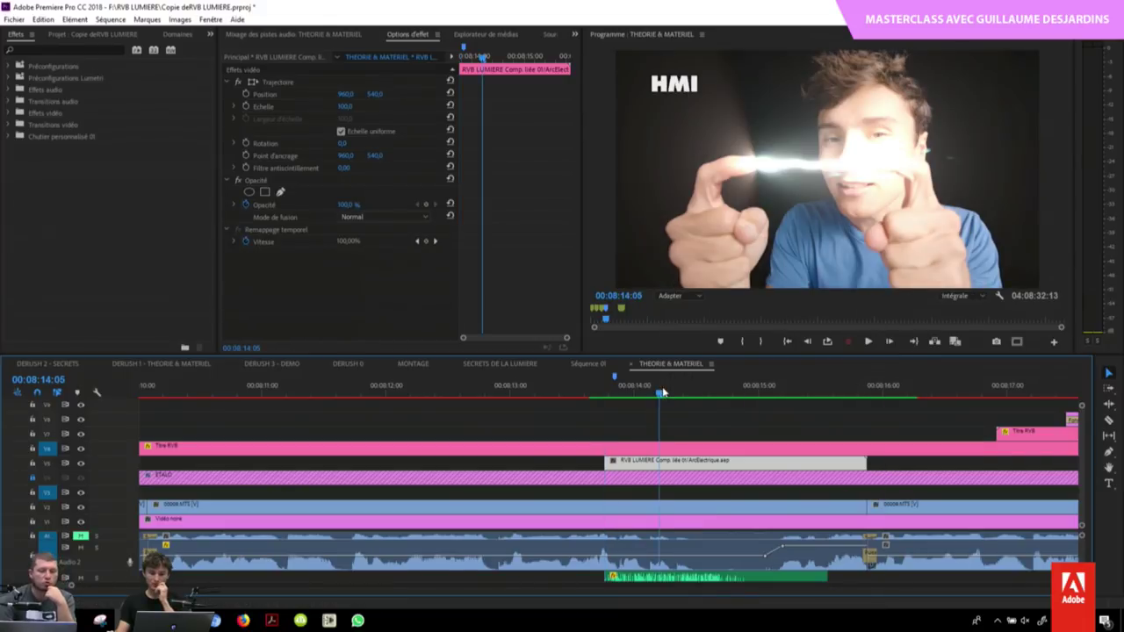
key(space)
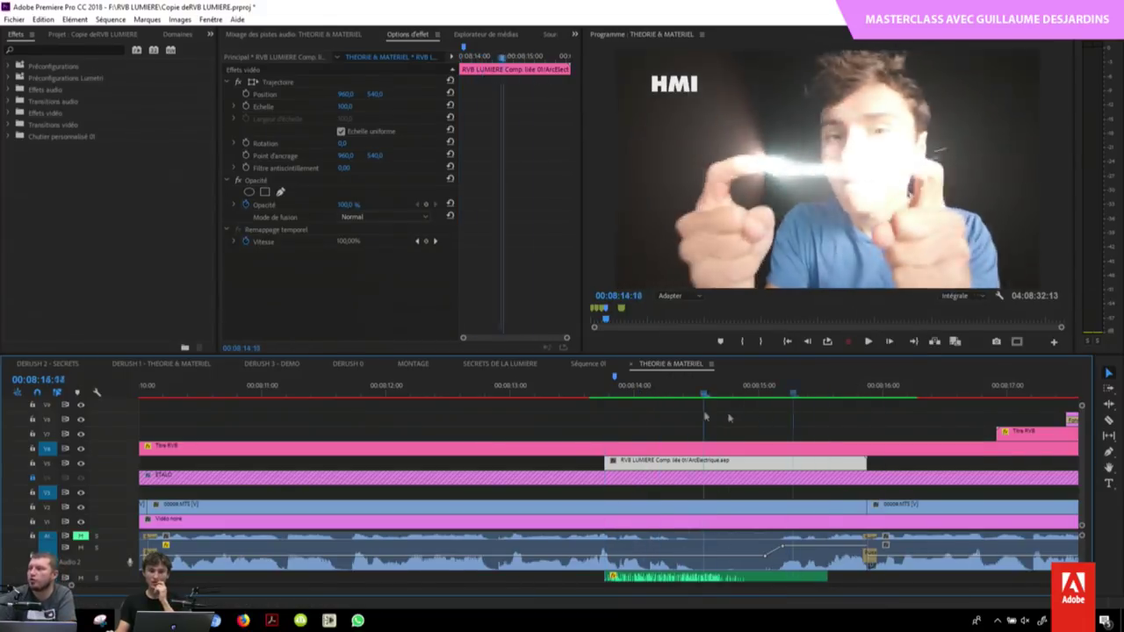
key(space)
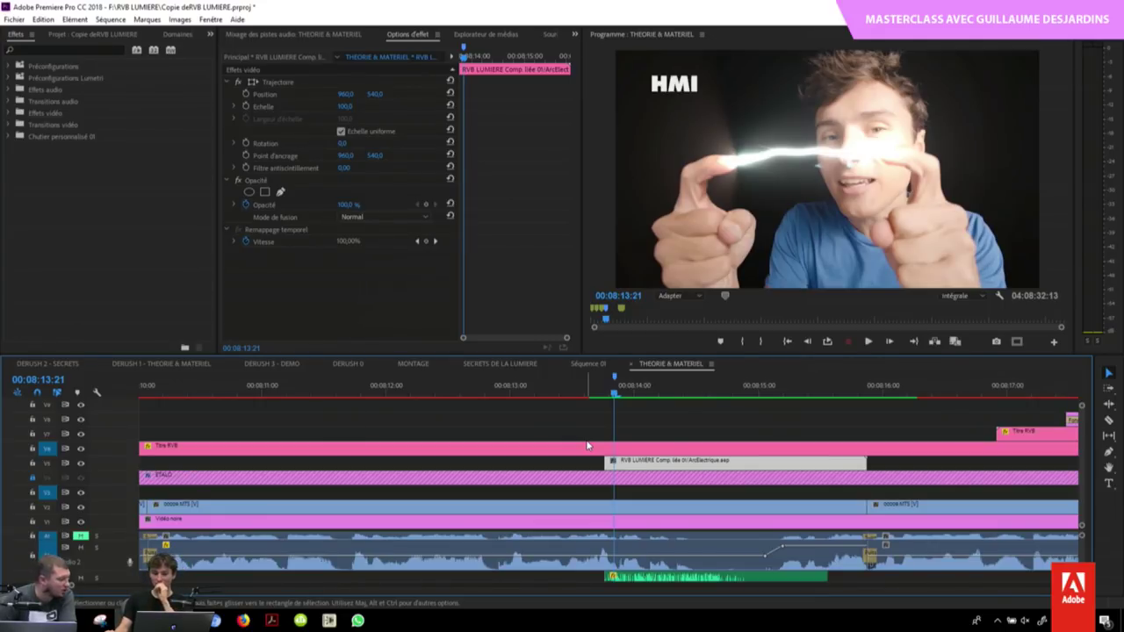
Step: Select the Titre RVB clip, scrub through the light-arc shot, and deselect all clips
click(667, 445)
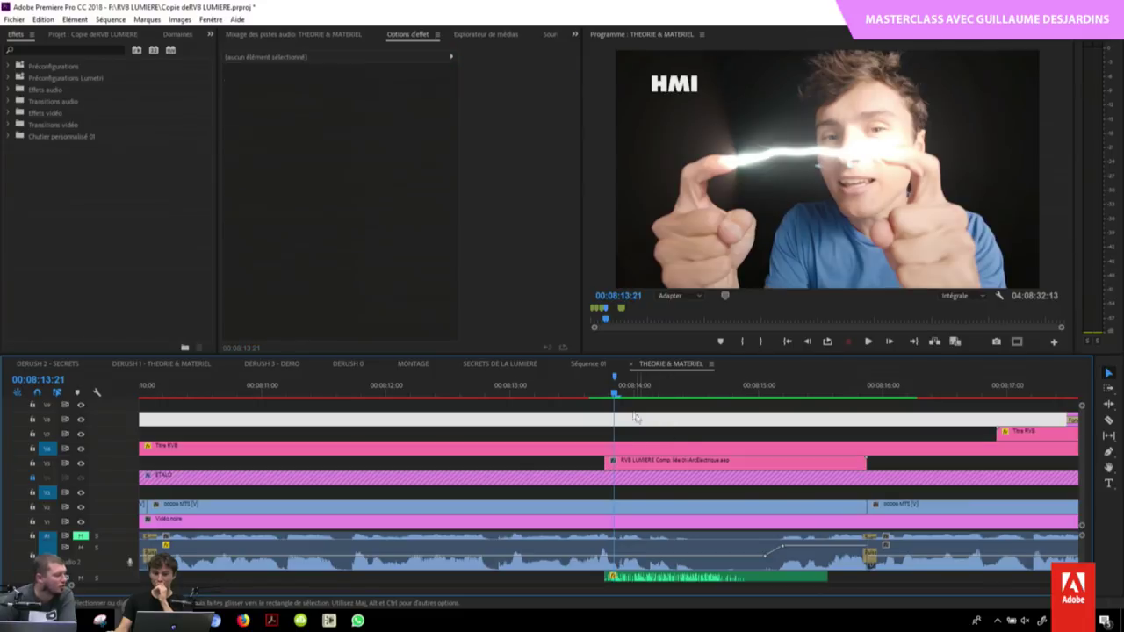
mouse_move(604, 393)
mouse_down()
mouse_move(868, 390)
mouse_move(584, 393)
mouse_up()
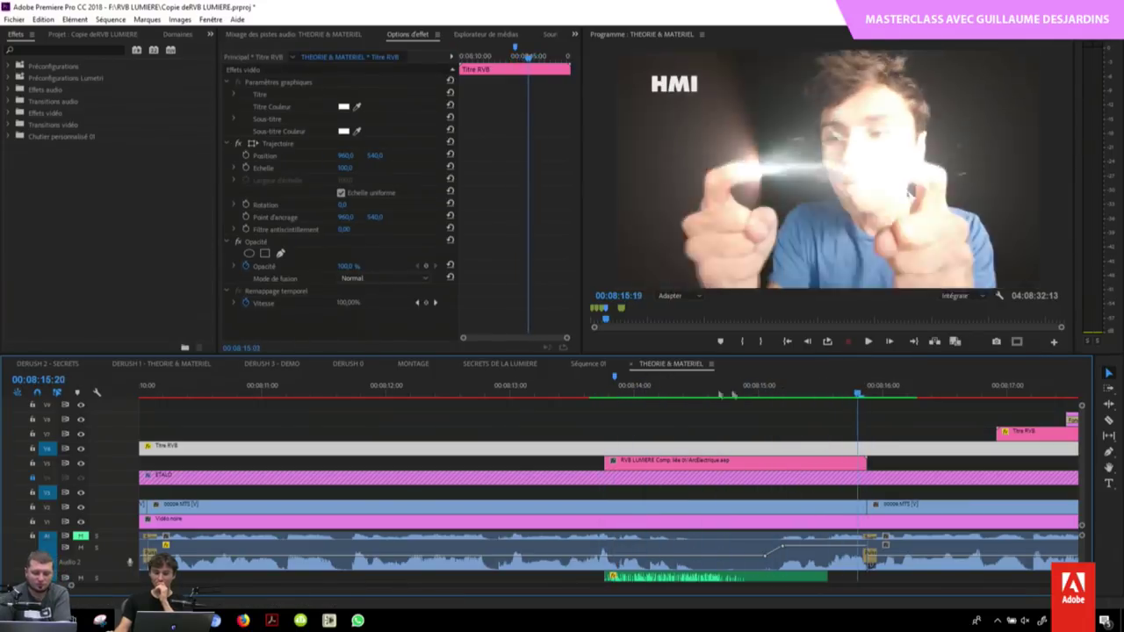
scroll(622, 407, down, 1)
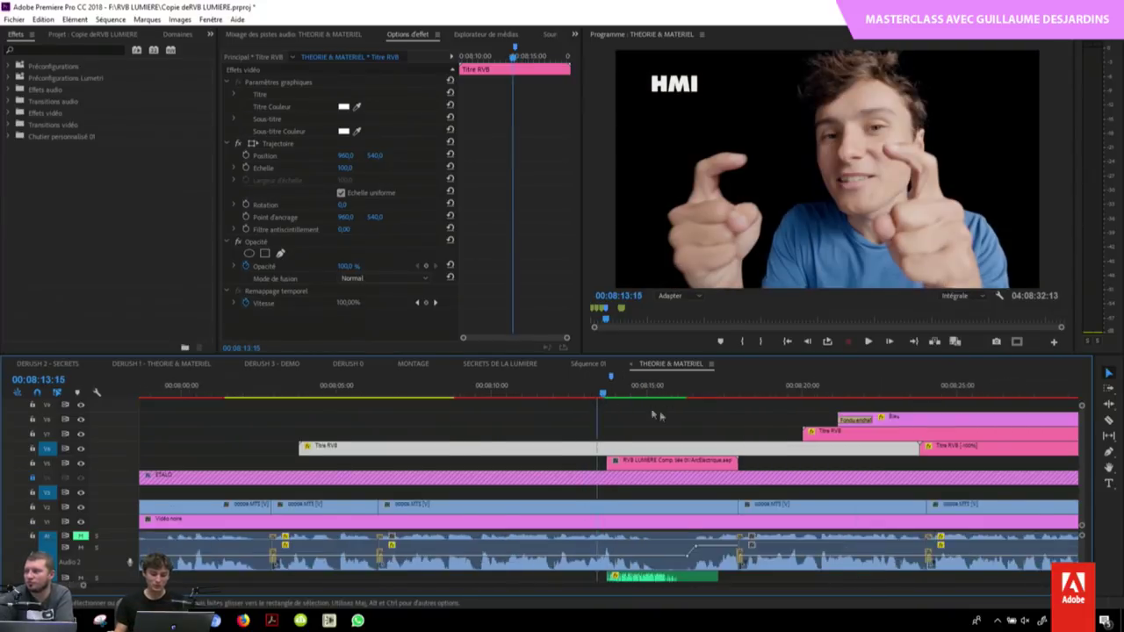
scroll(615, 407, down, 1)
scroll(607, 405, down, 1)
click(605, 407)
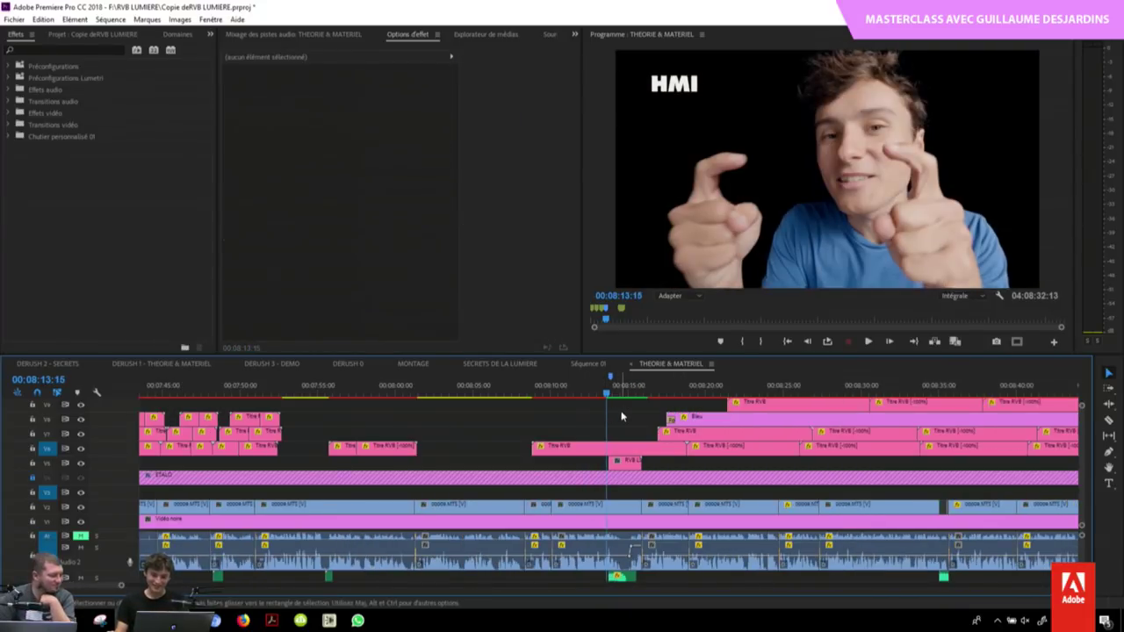
scroll(622, 417, down, 1)
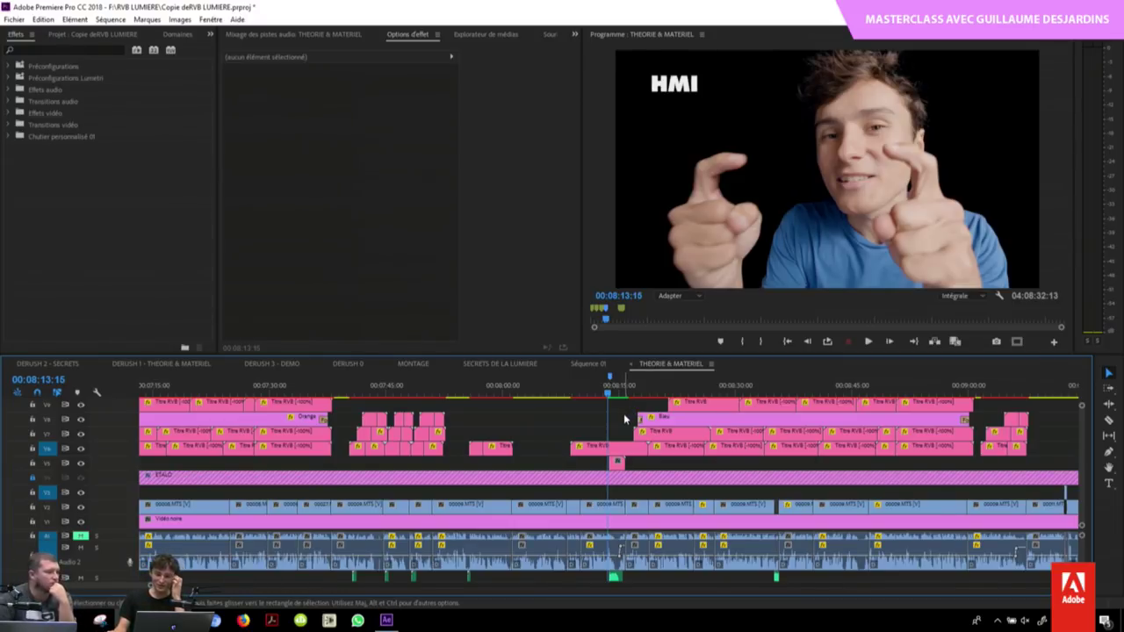
key(alt+Tab)
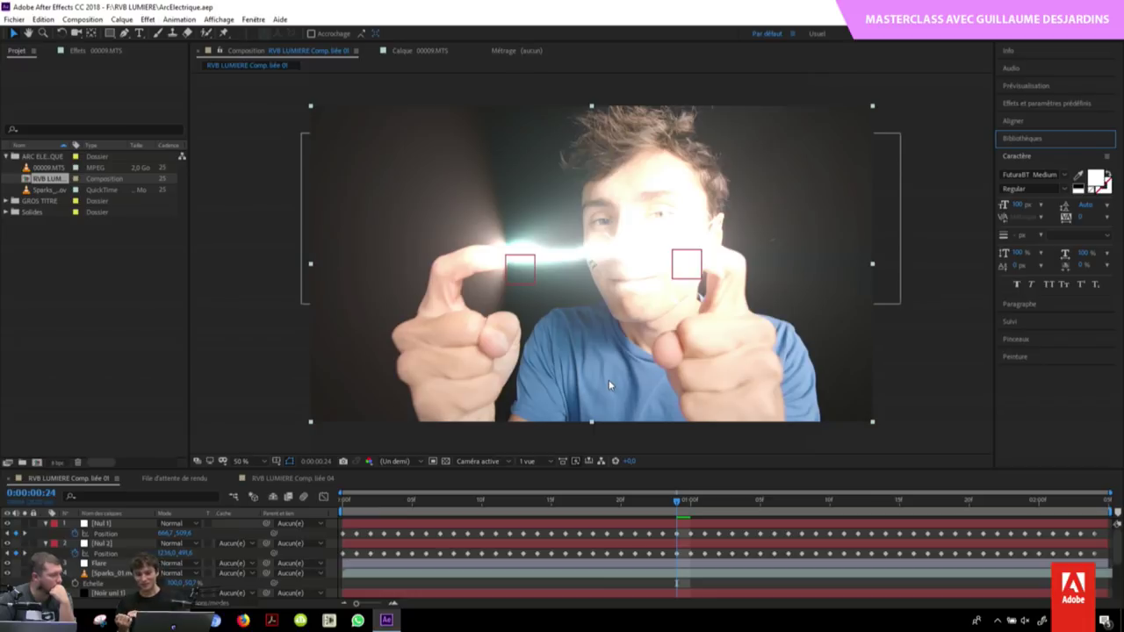
click(491, 532)
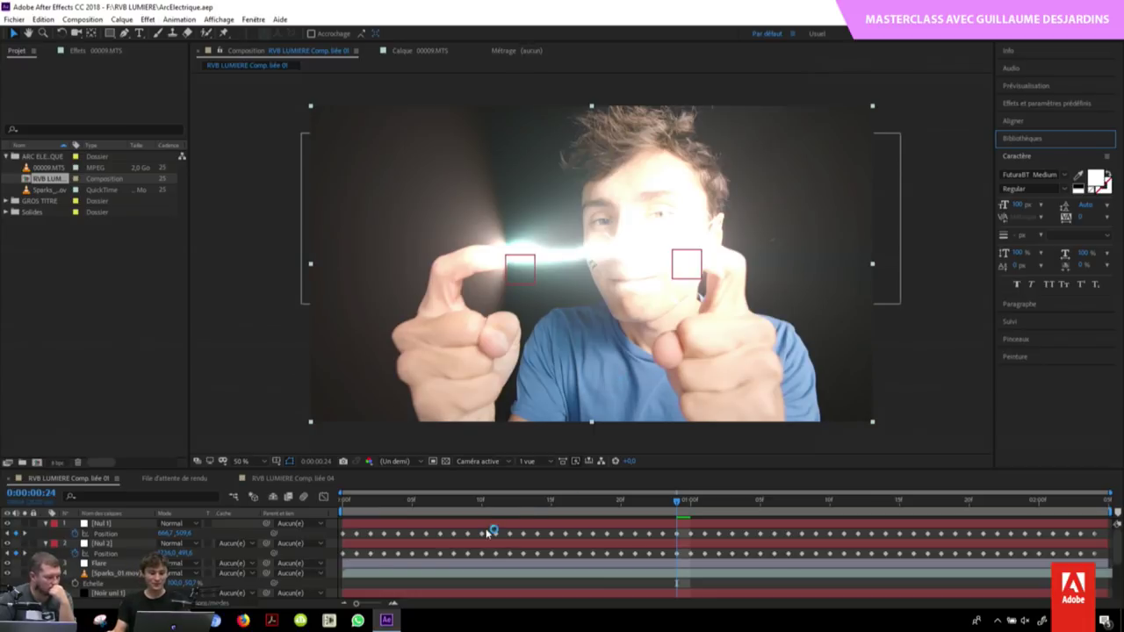
click(385, 501)
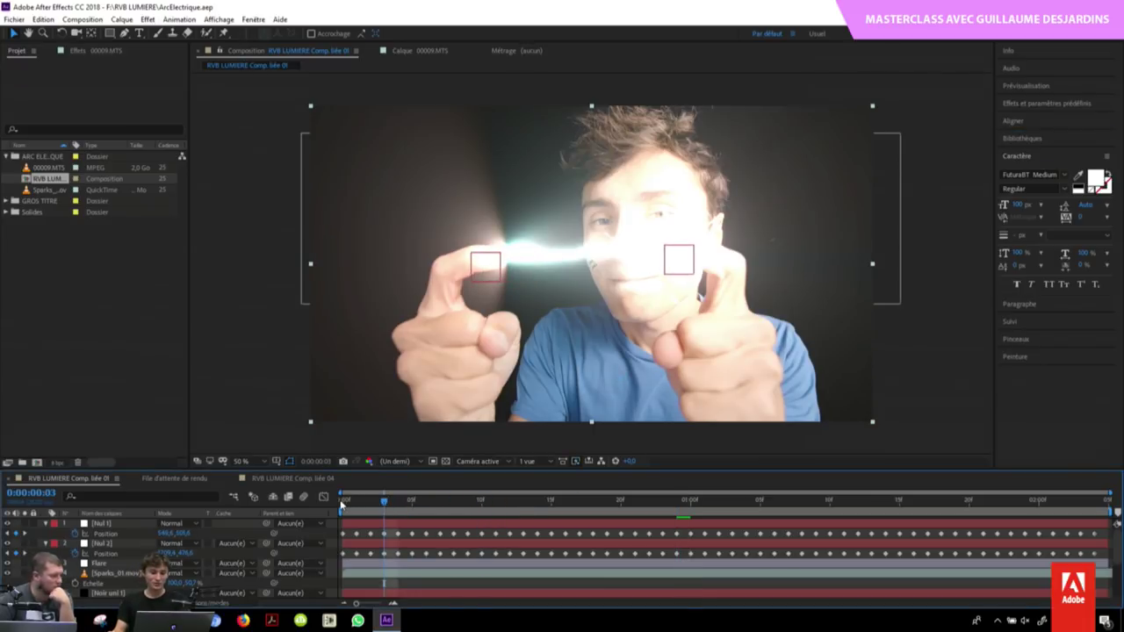
click(343, 501)
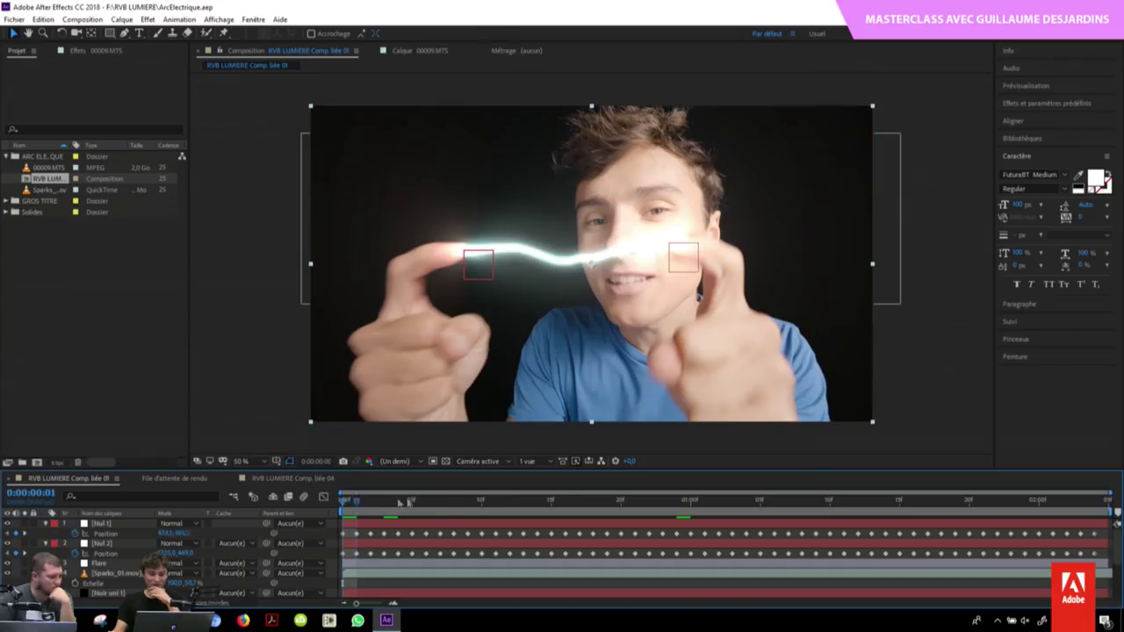
key(space)
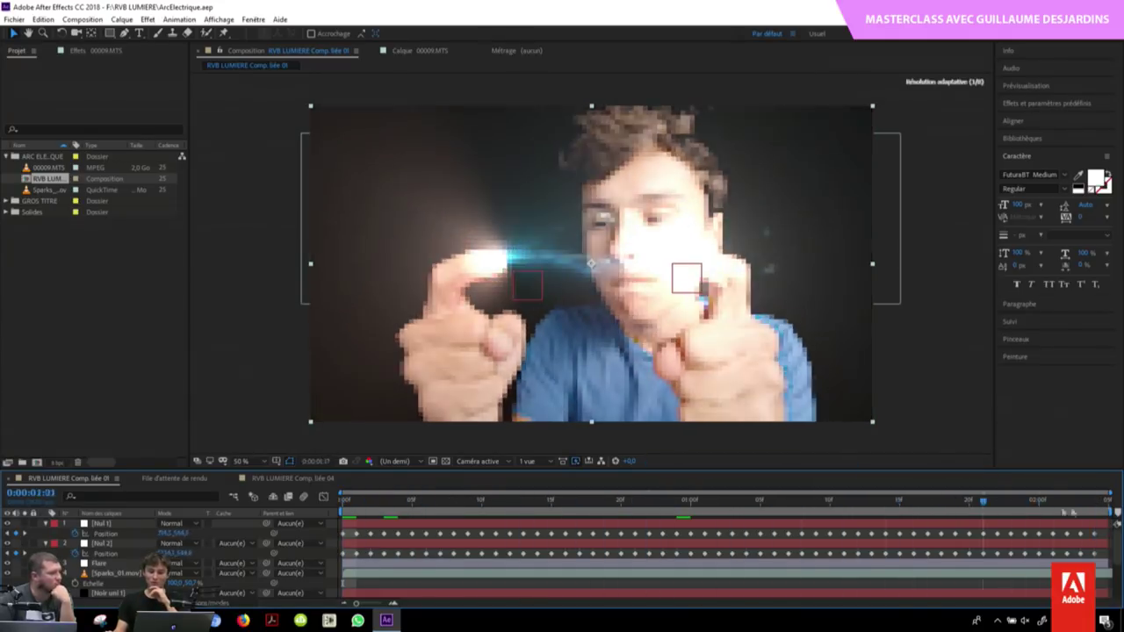
click(342, 509)
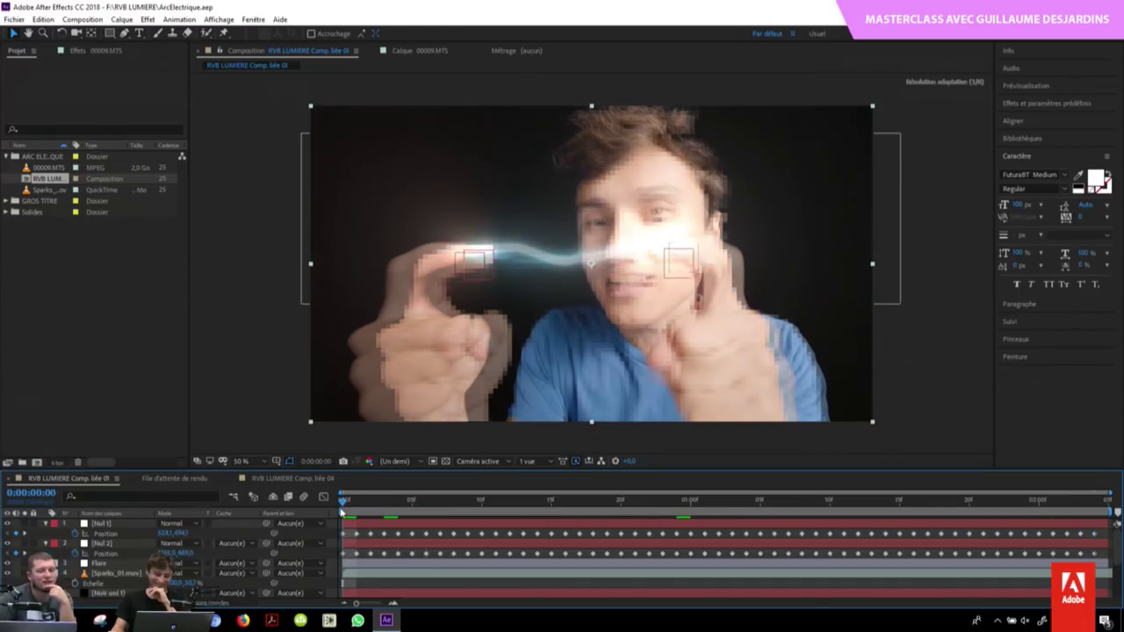
drag(343, 511, 538, 510)
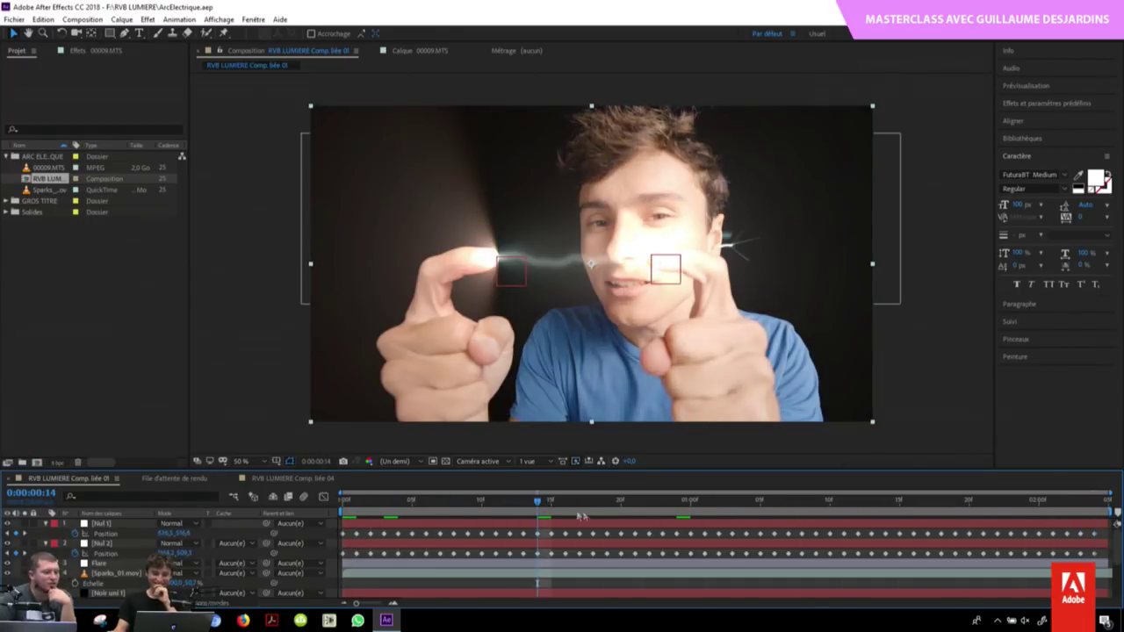
click(580, 509)
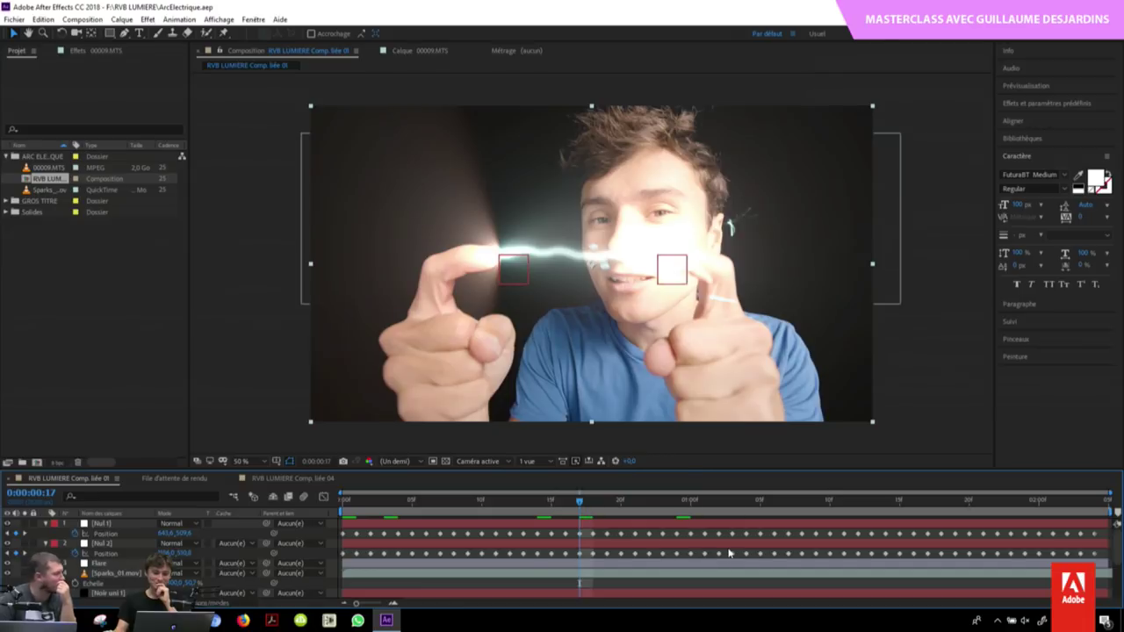
click(144, 373)
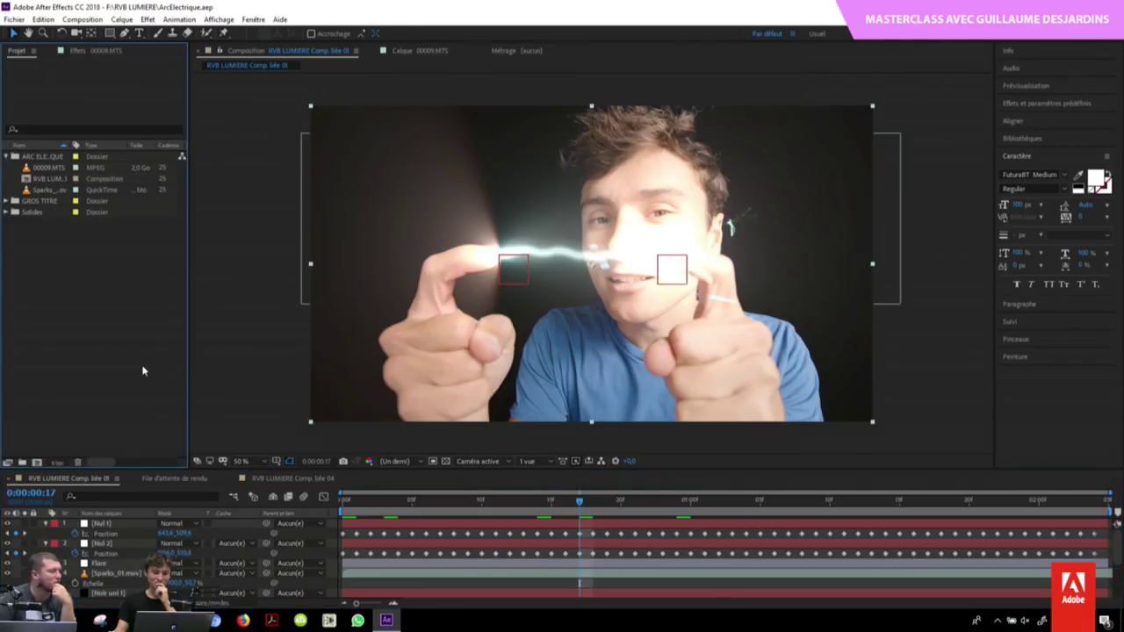
click(217, 370)
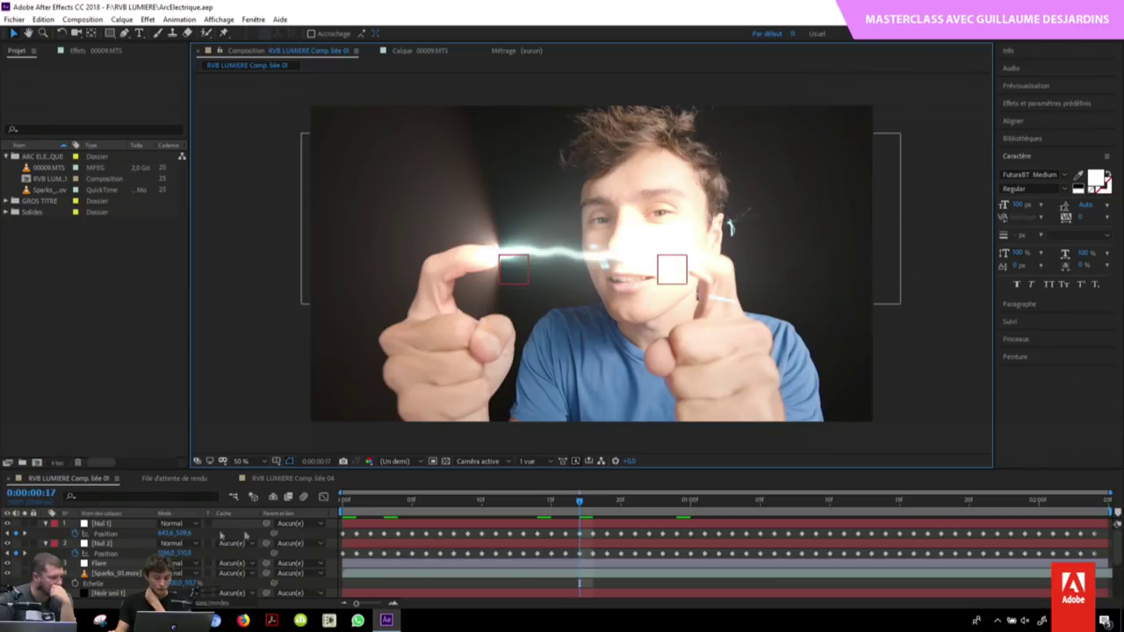
click(1117, 520)
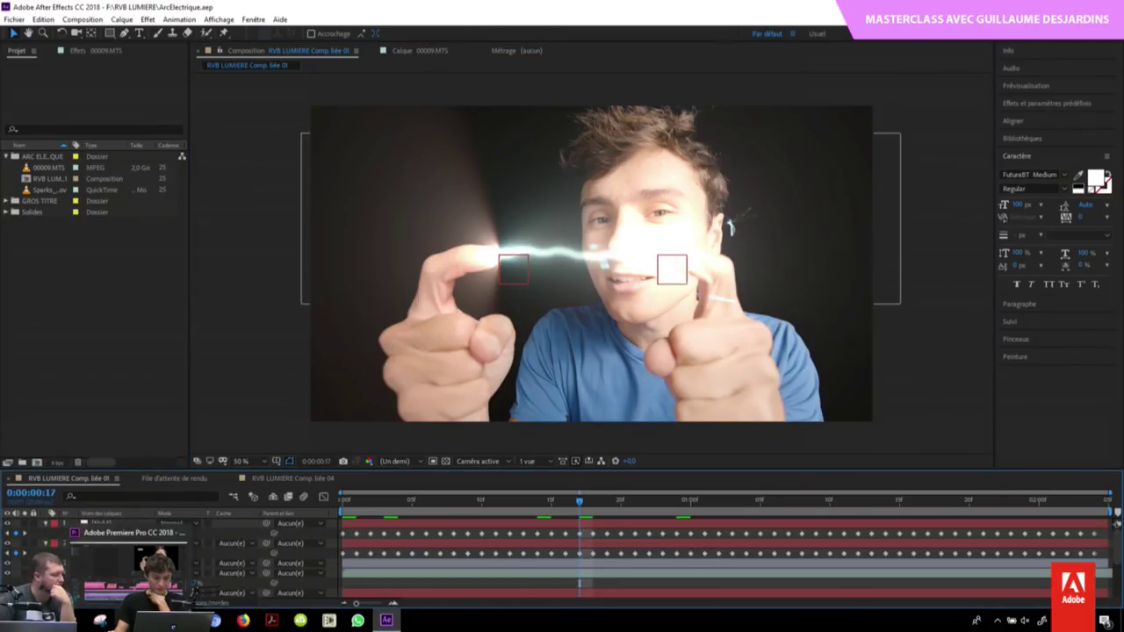
click(132, 588)
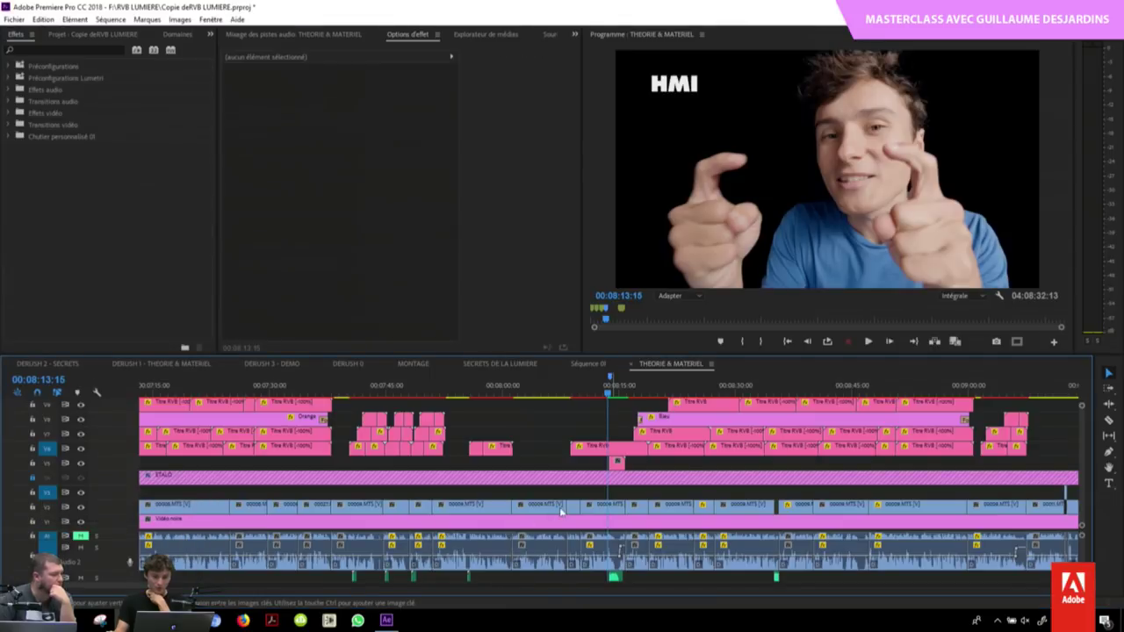
Step: Move the playhead to the Prolongs shot near 00:25:52, just before the fire overlay
key(minus)
key(minus)
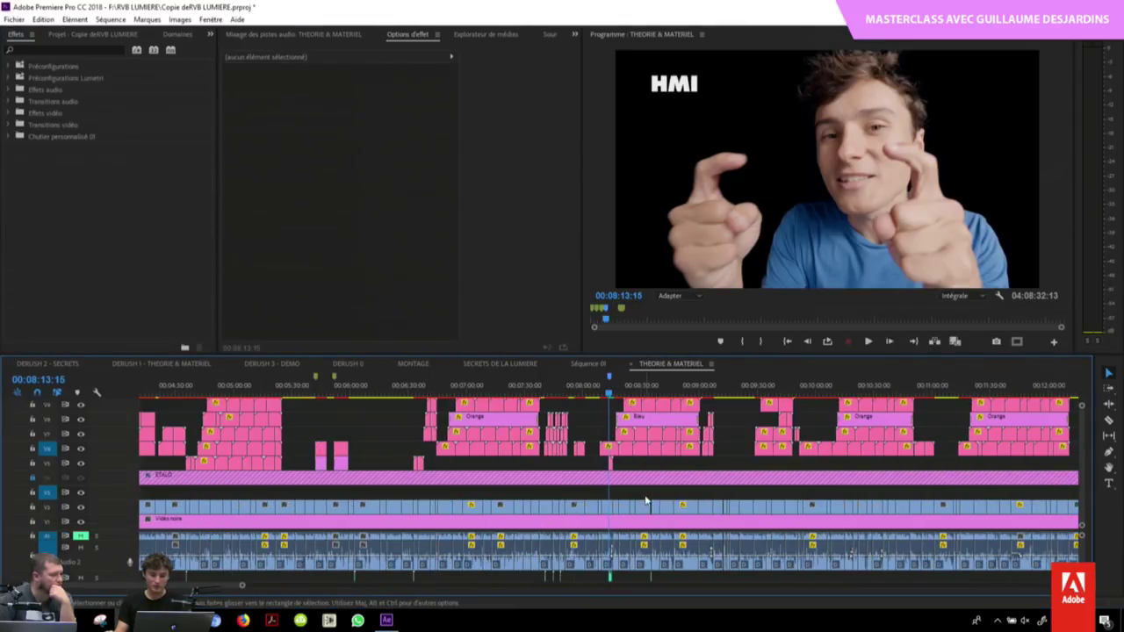
key(minus)
key(minus)
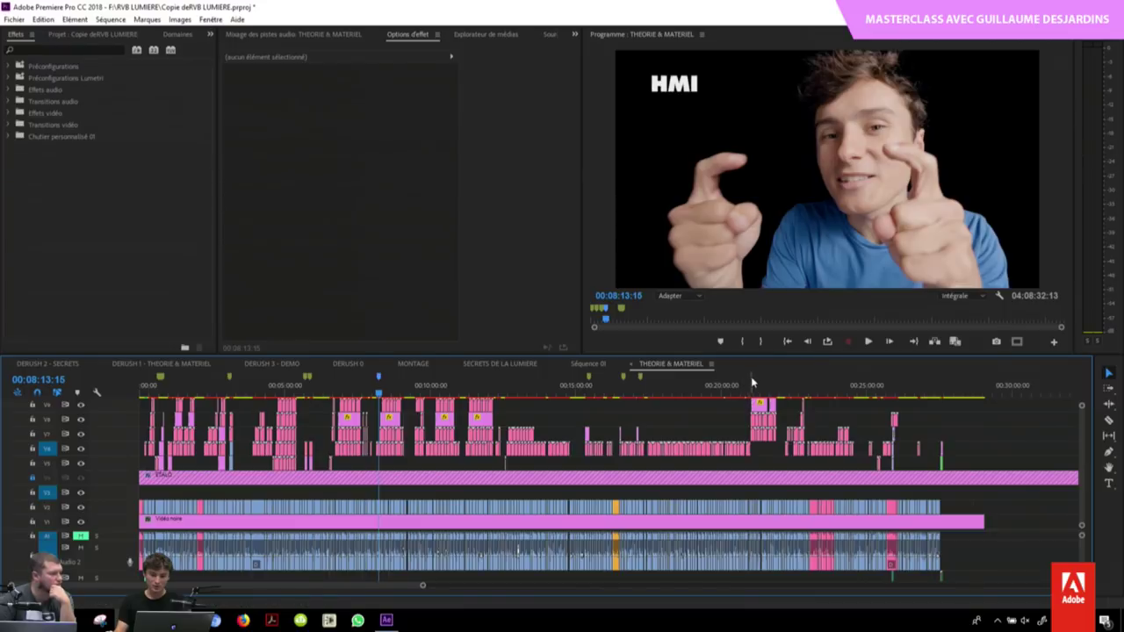
click(853, 393)
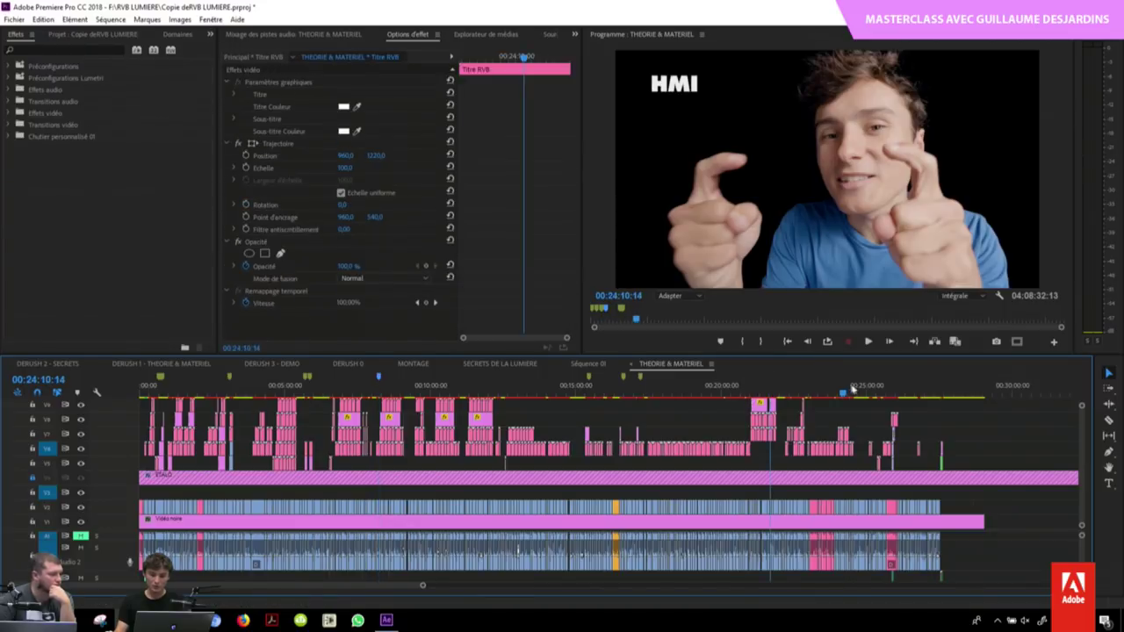
click(890, 393)
key(equal)
key(equal)
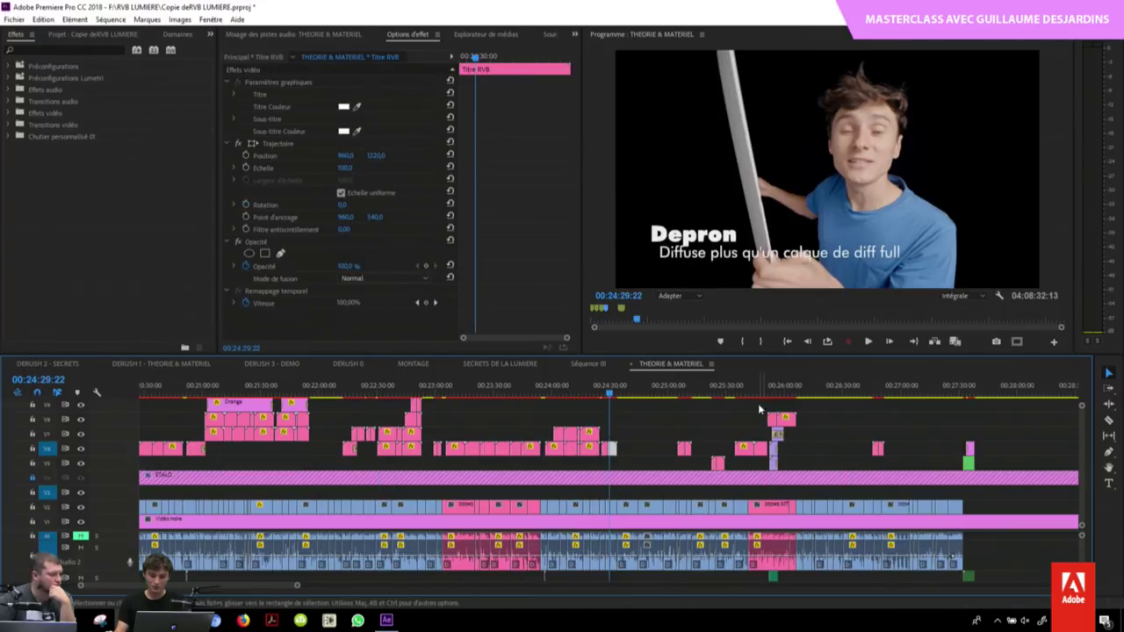
click(769, 391)
key(equal)
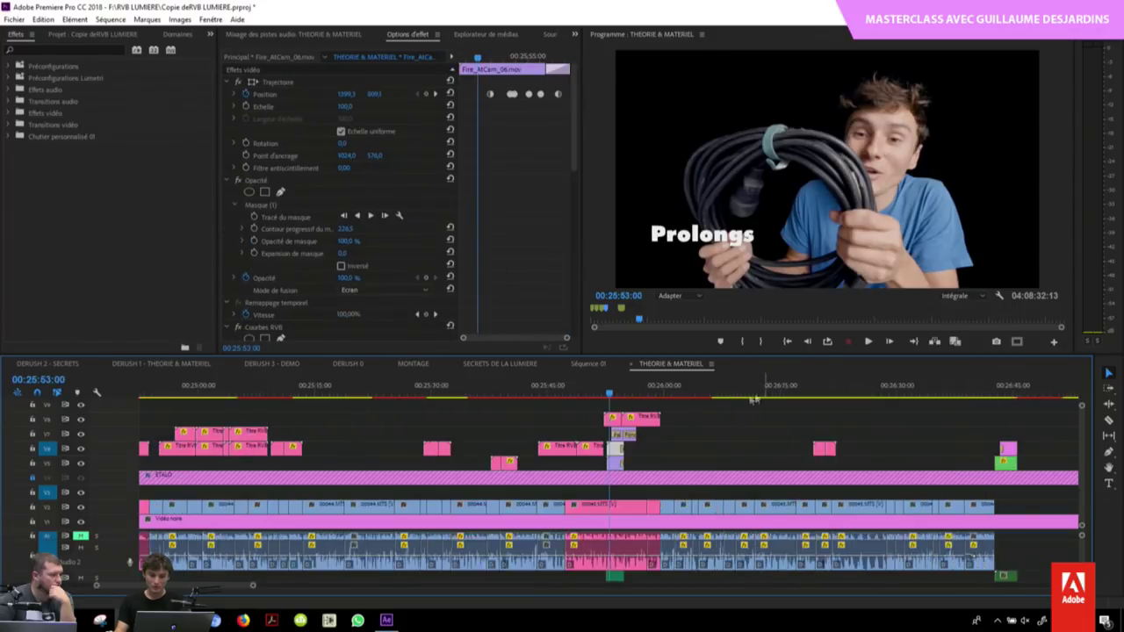
key(equal)
drag(591, 395, 585, 392)
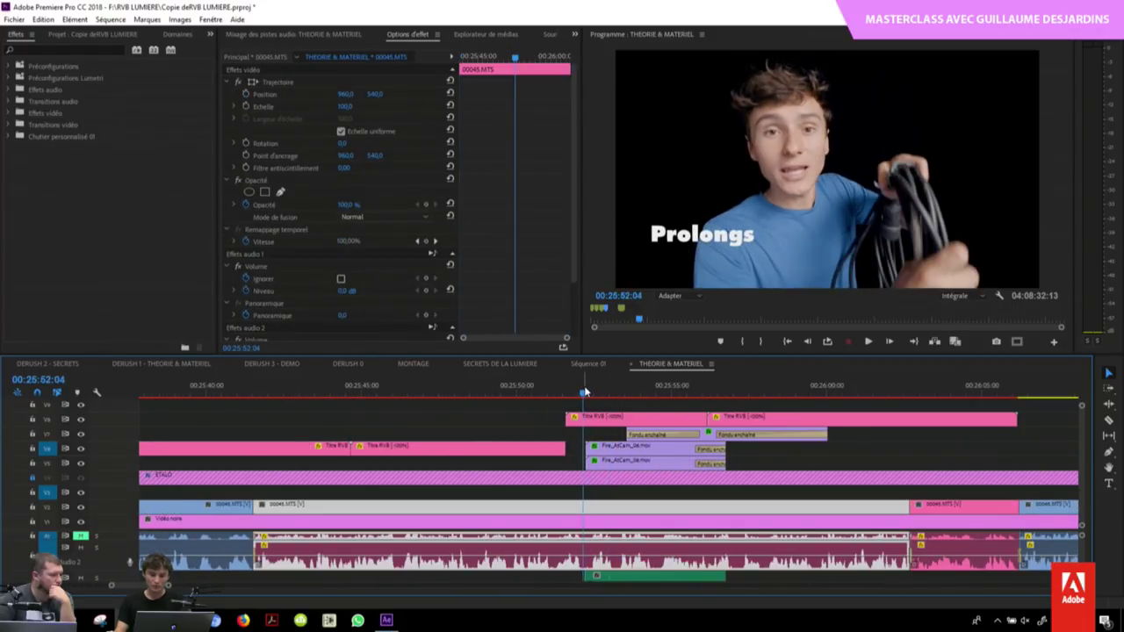
Step: Play the Prolongs section and select both Fire_AtCam_06.mov overlay clips
key(space)
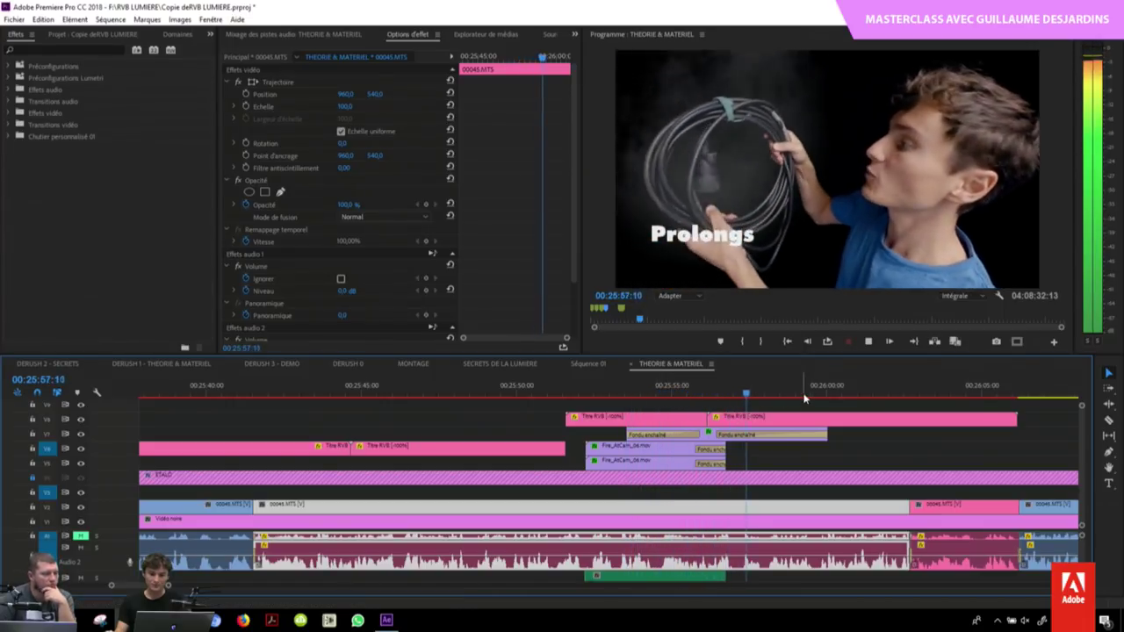
key(space)
click(620, 453)
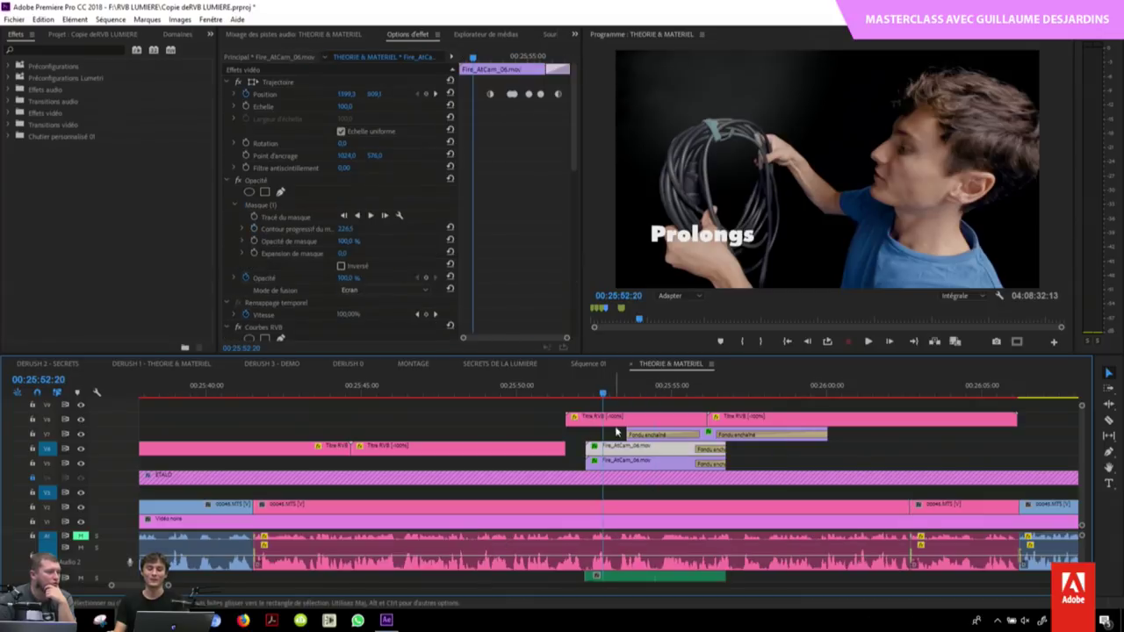
click(617, 462)
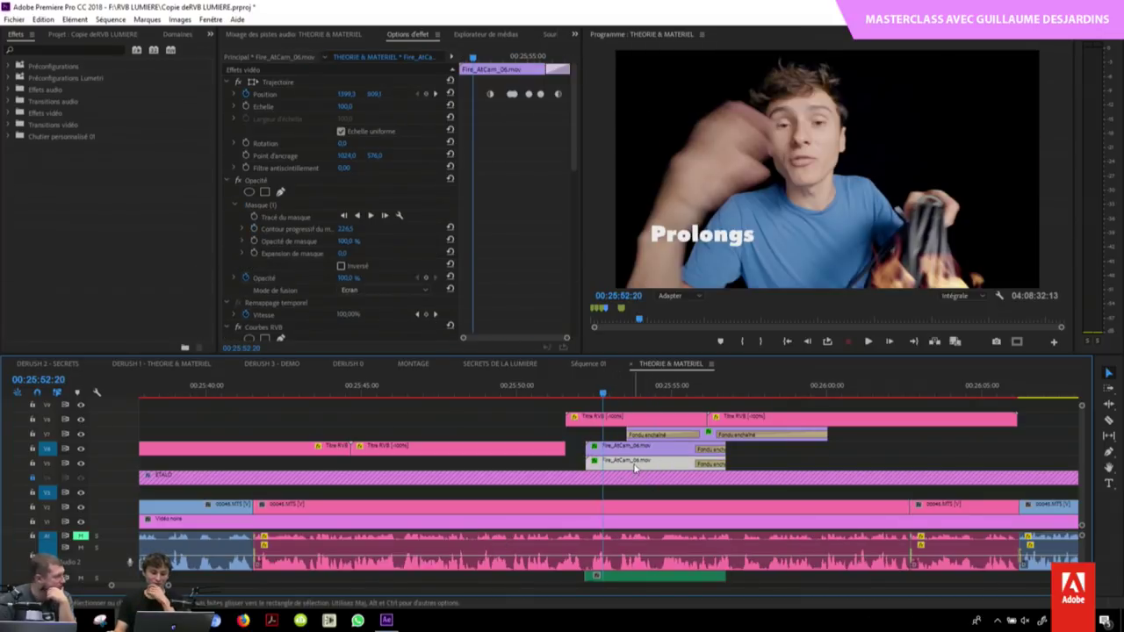
double_click(629, 459)
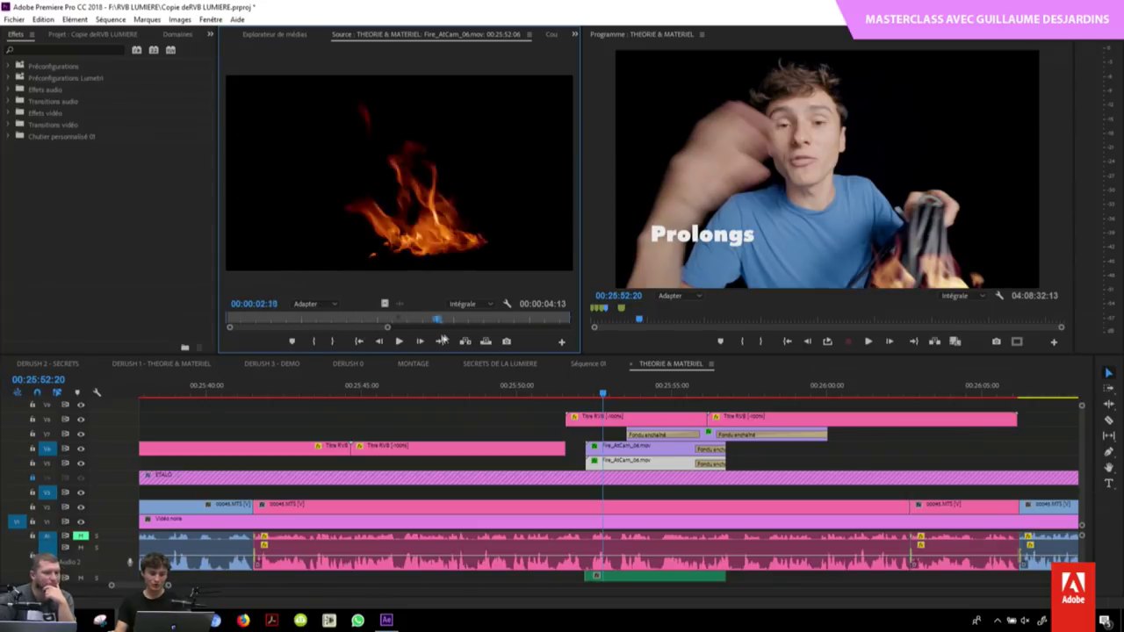
key(space)
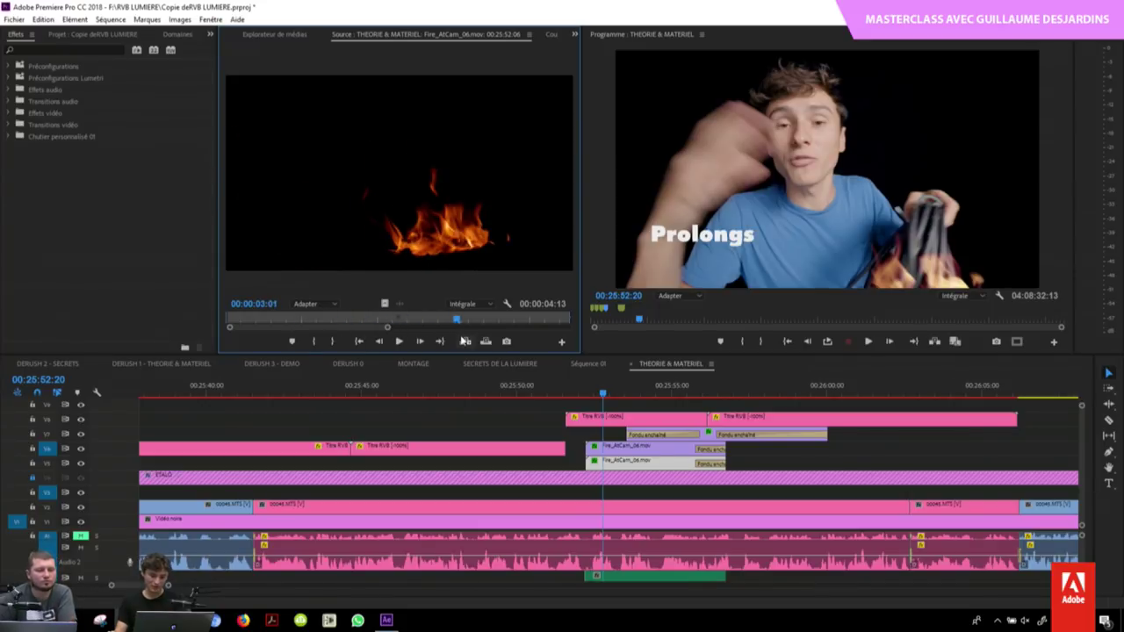
mouse_move(457, 320)
mouse_down()
mouse_move(327, 319)
mouse_move(332, 332)
mouse_up()
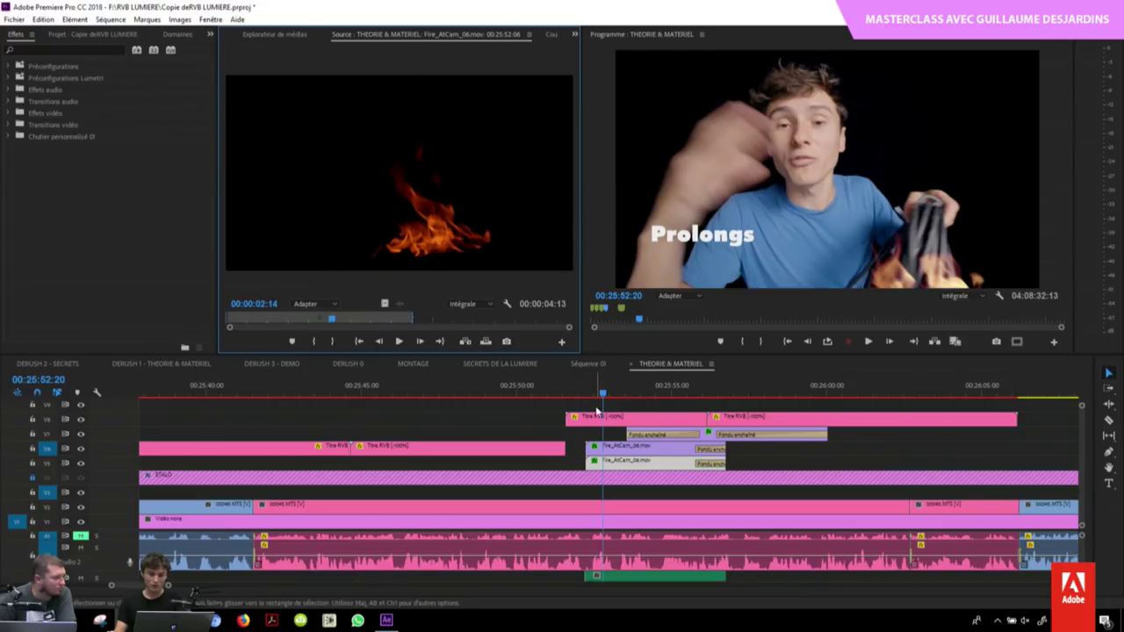
drag(601, 395, 655, 397)
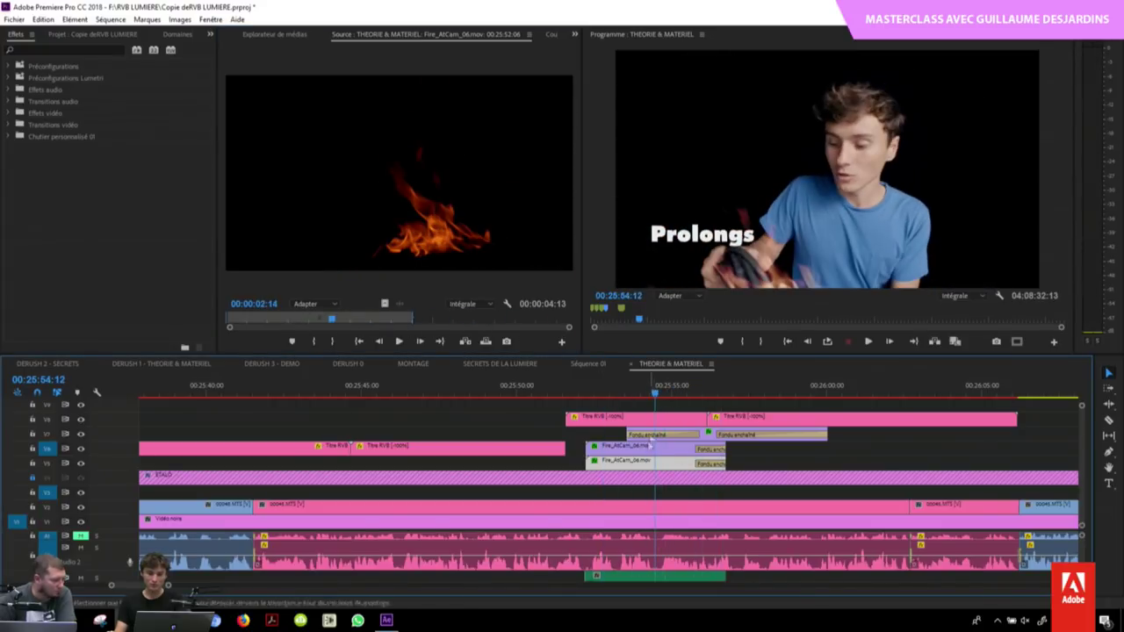
click(575, 35)
click(606, 72)
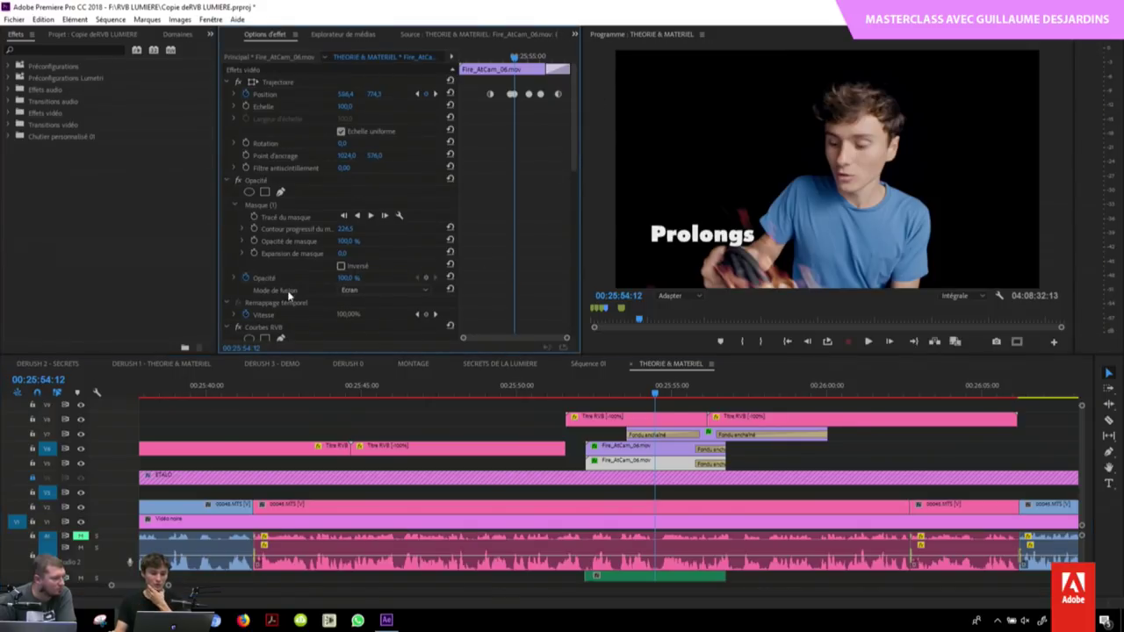
click(261, 184)
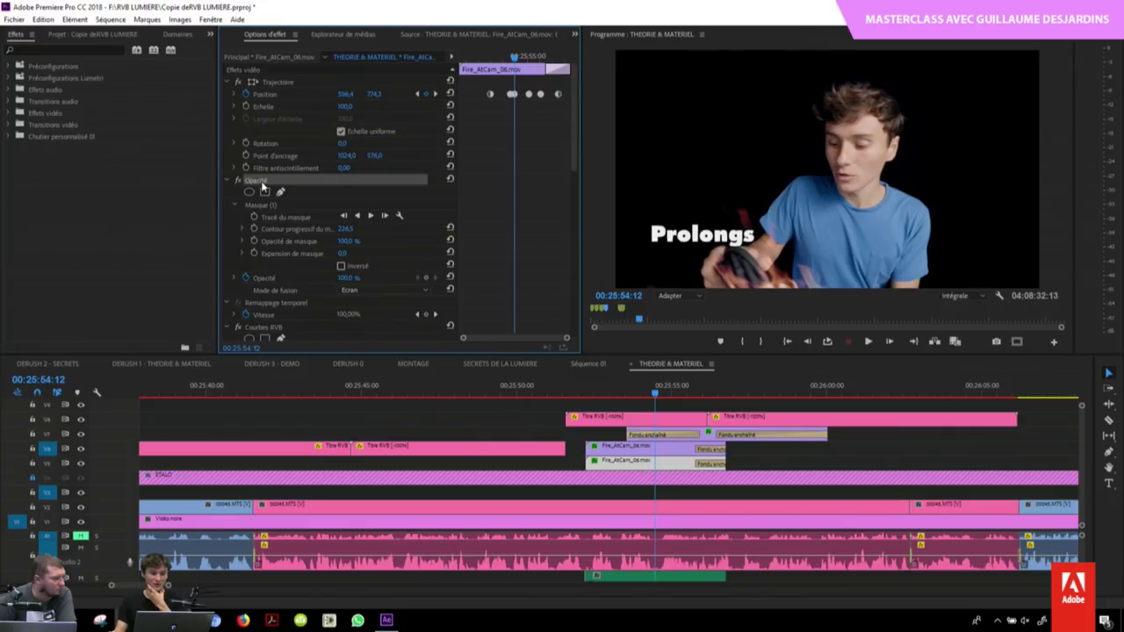
click(378, 292)
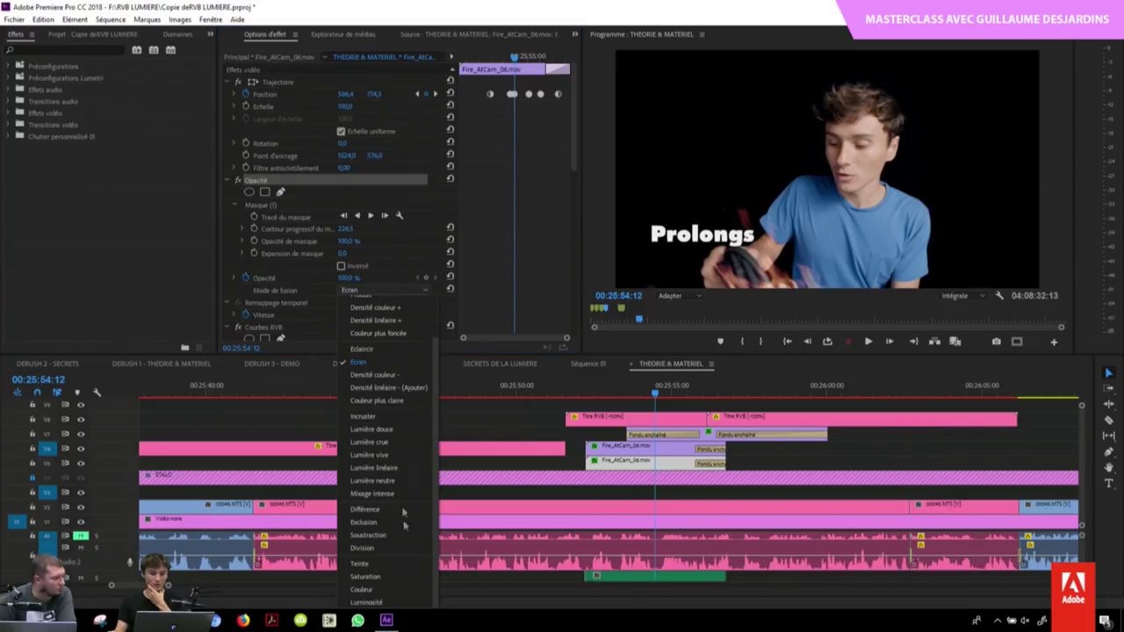
click(374, 364)
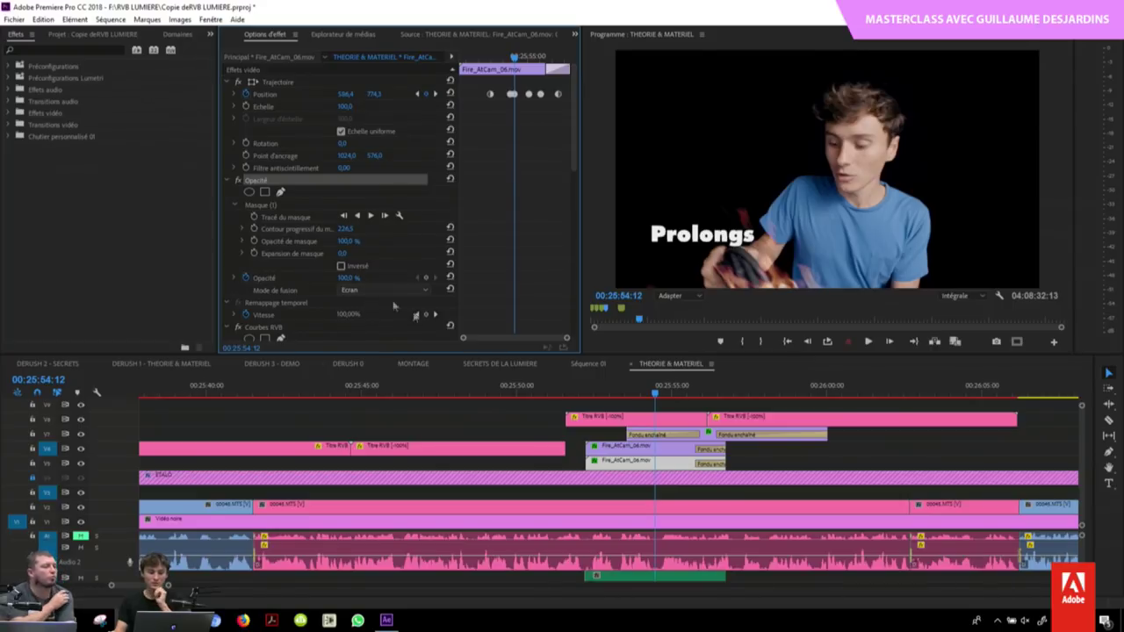
drag(651, 380, 660, 387)
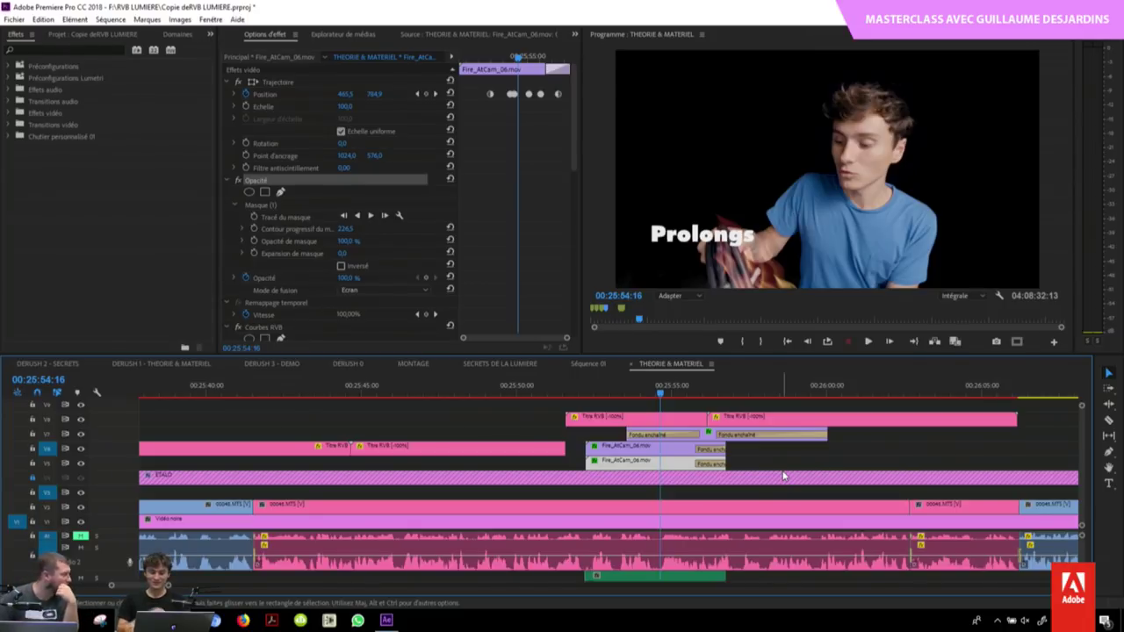
Step: Jump to 00:01:12:10 on the '5600°K T° de Couleur du Soleil' title and zoom back in
click(787, 469)
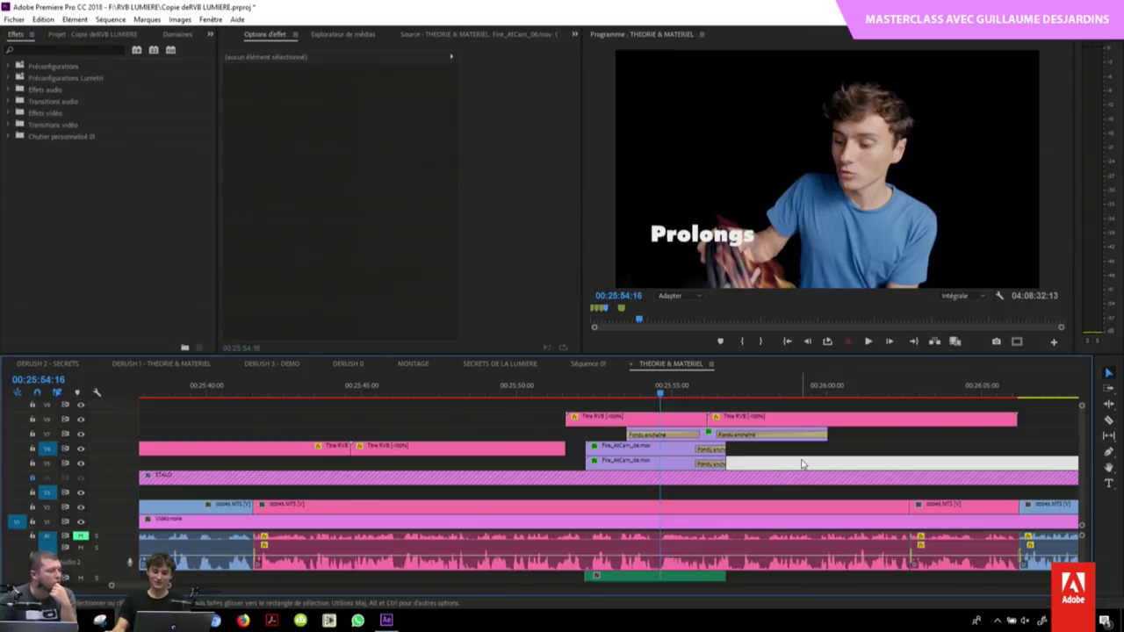
key(minus)
key(minus)
key(minus)
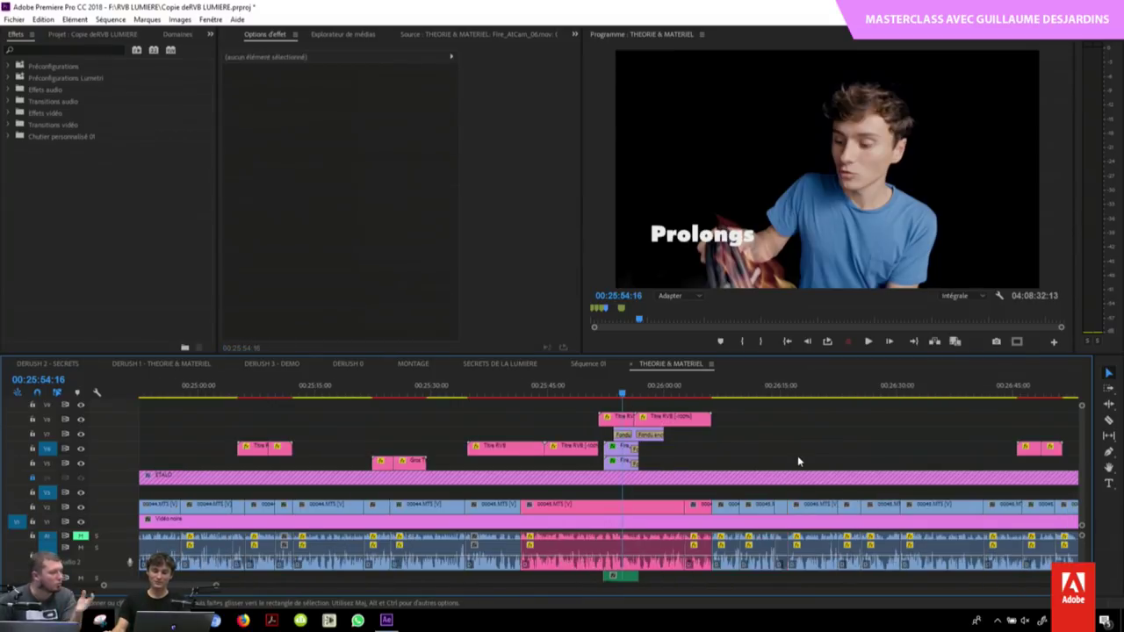
key(minus)
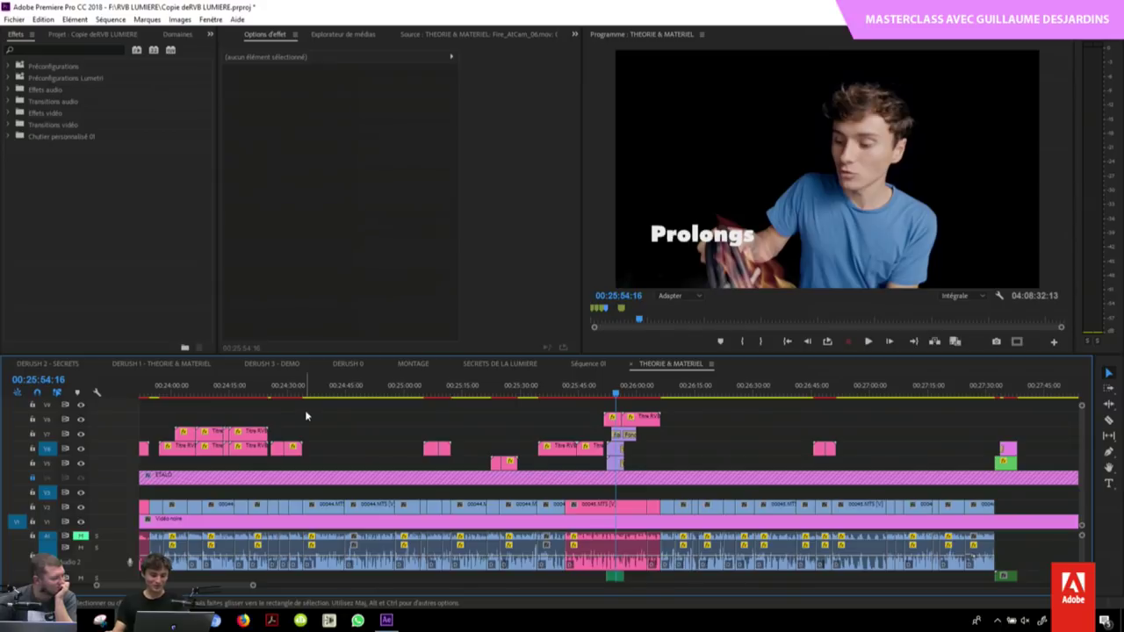
key(minus)
key(minus)
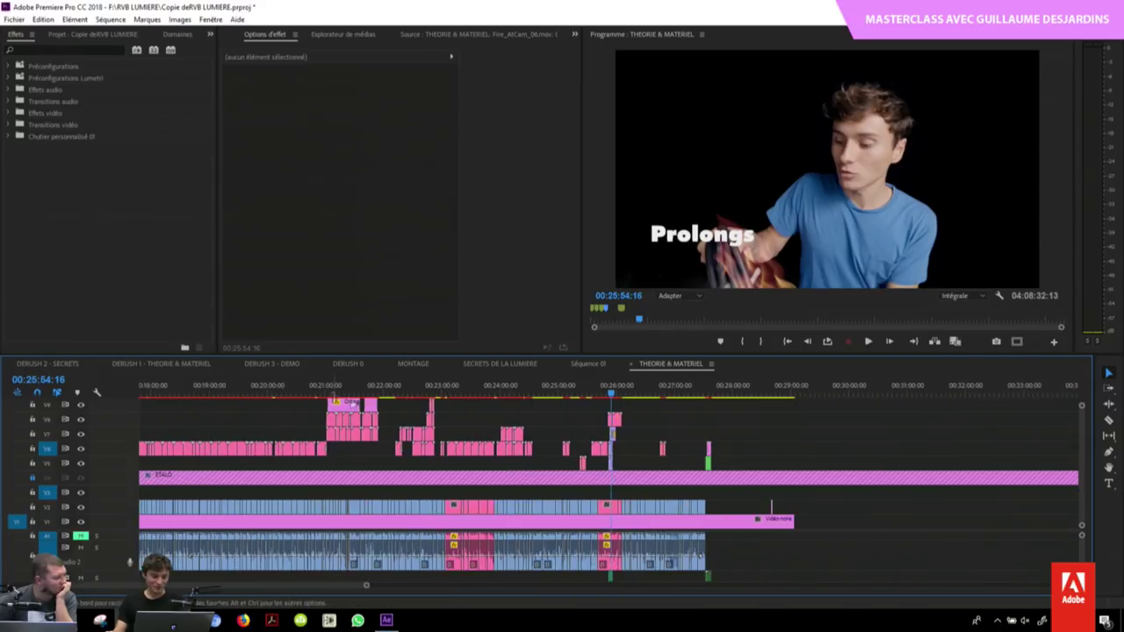
key(minus)
key(minus)
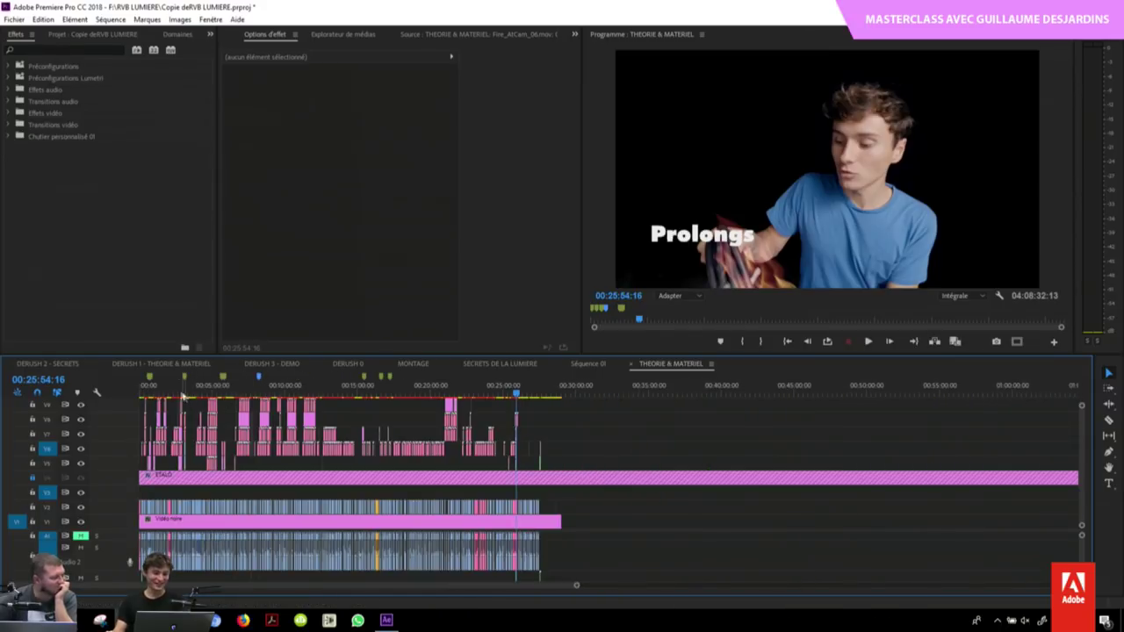
click(167, 391)
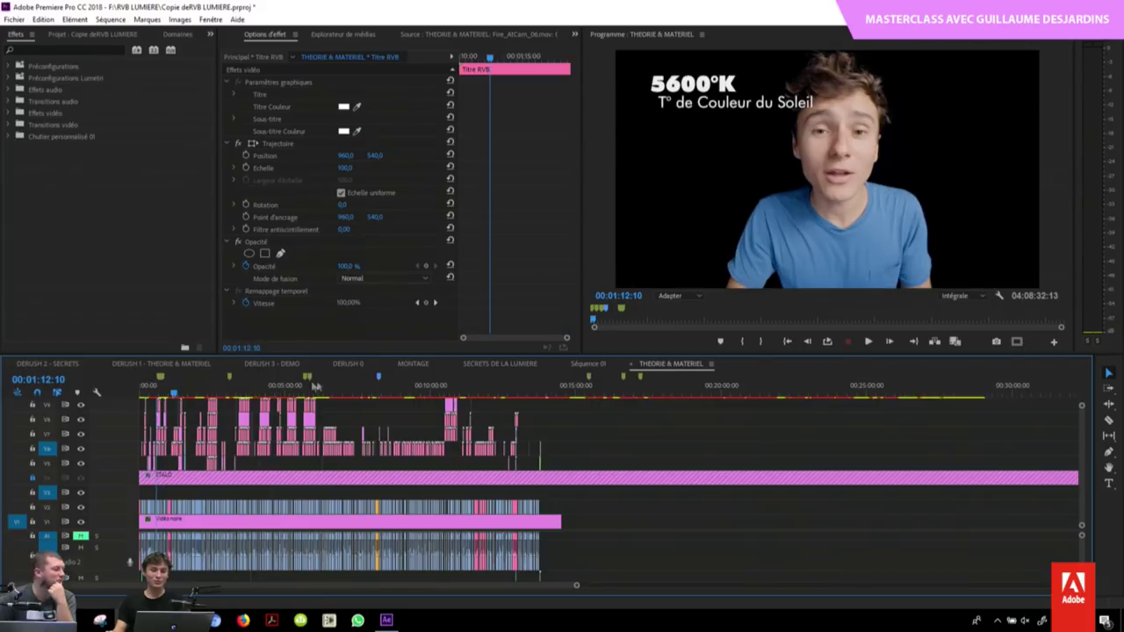
key(equal)
key(equal)
key(equal)
key(equal)
key(equal)
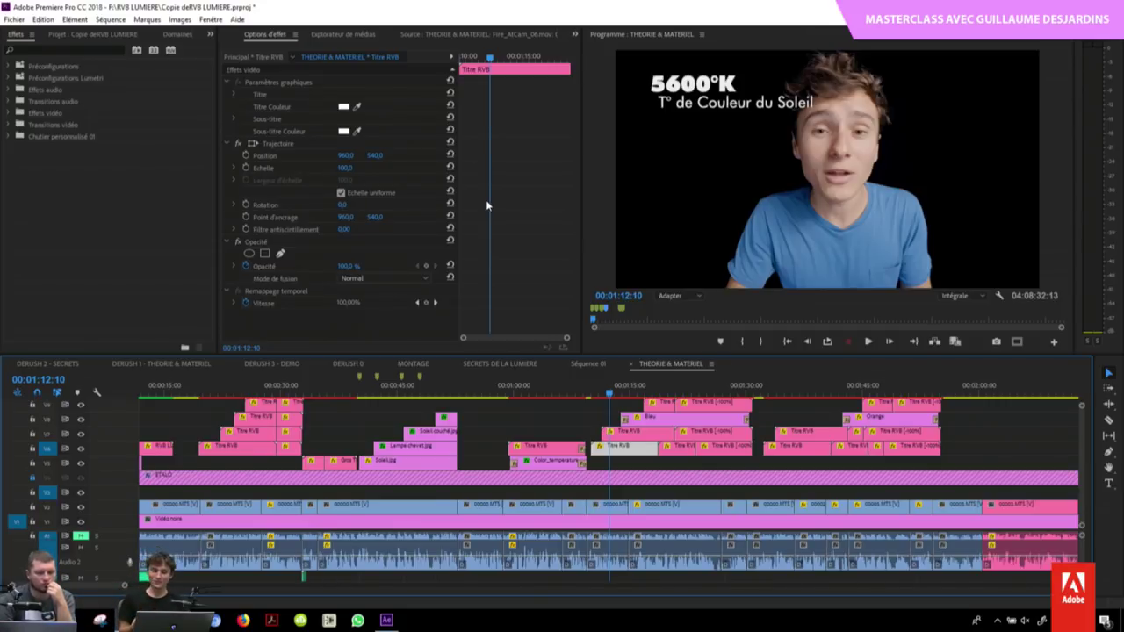
scroll(594, 398, up, 3)
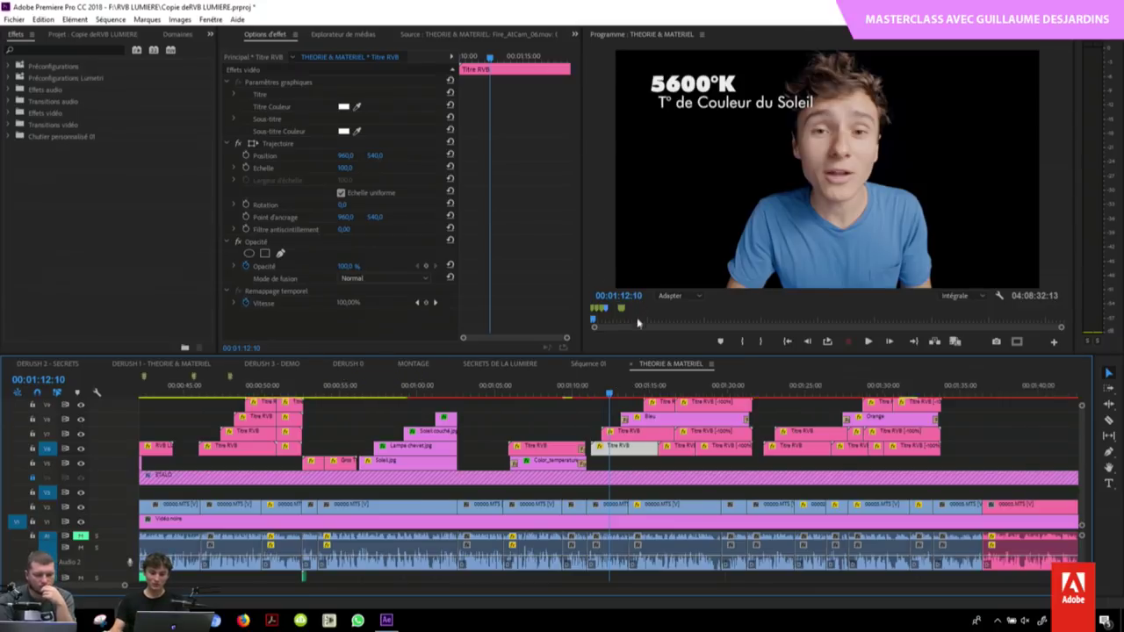
click(541, 387)
key(space)
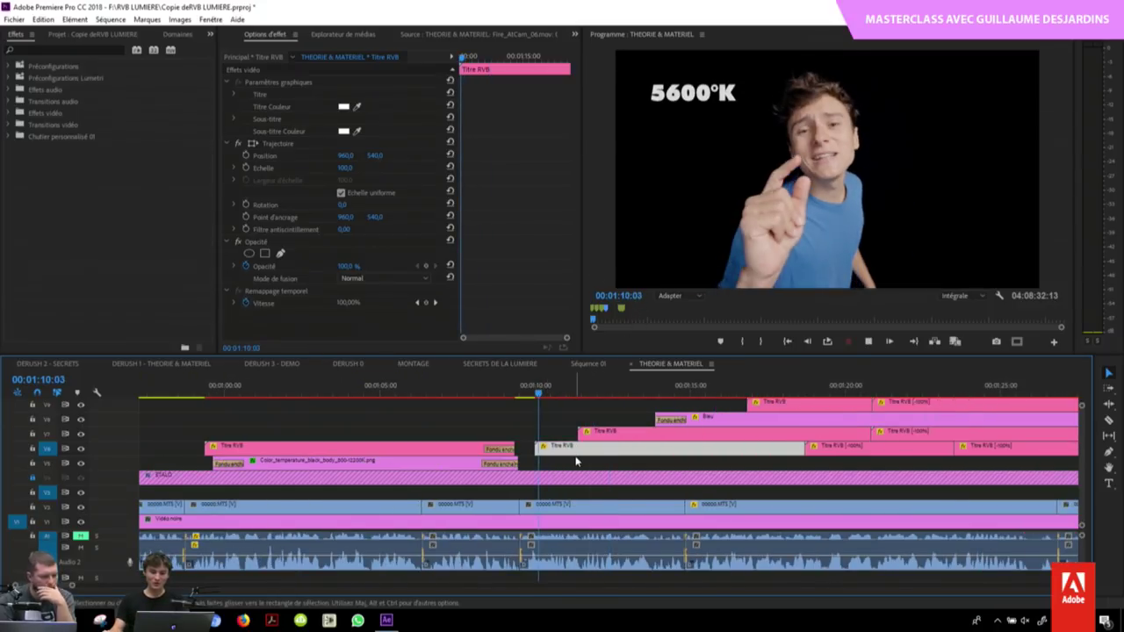
key(space)
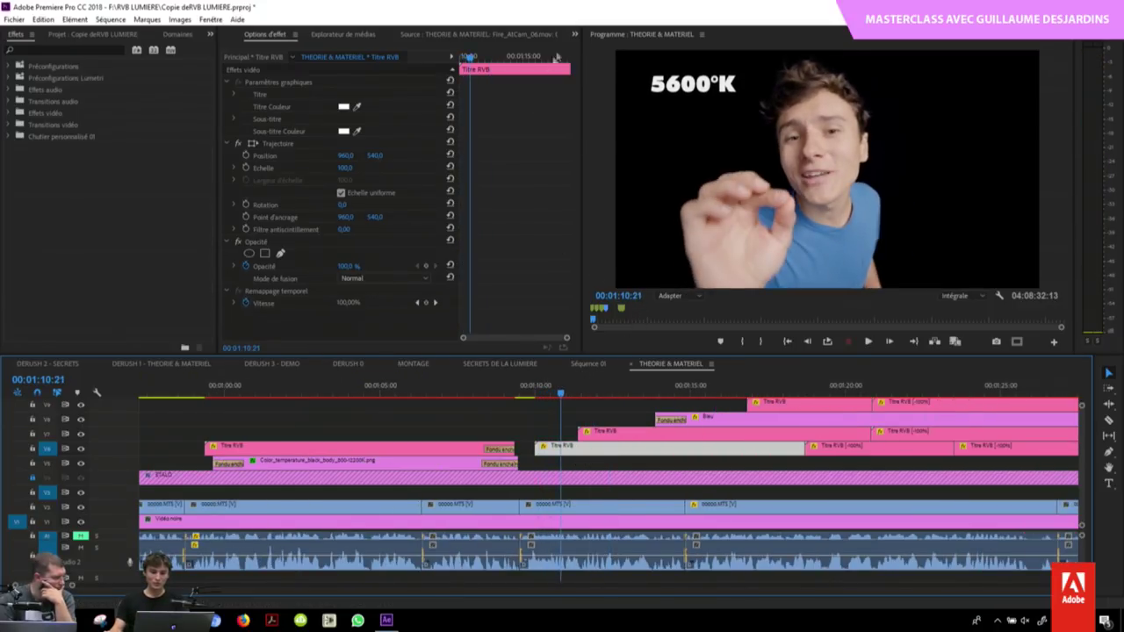
click(575, 33)
click(623, 113)
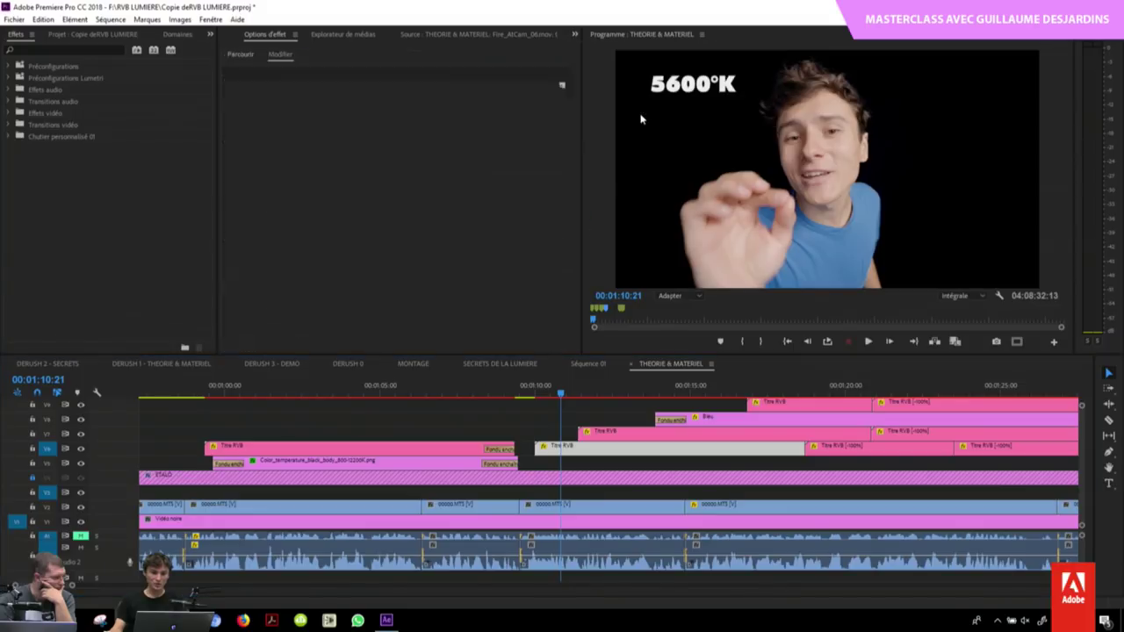
double_click(290, 104)
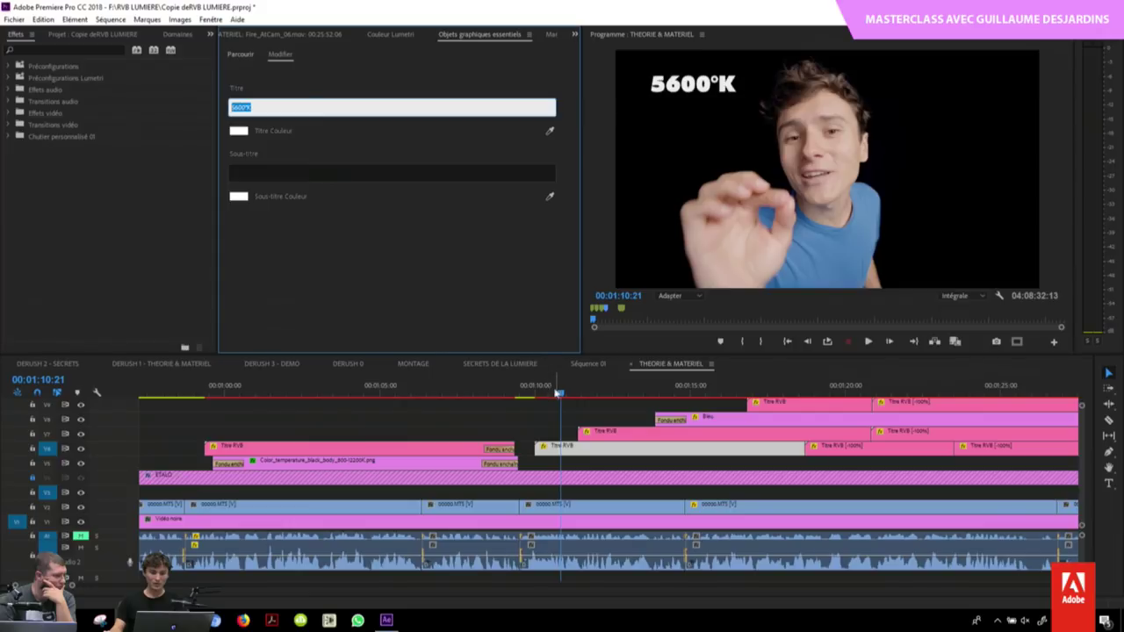
drag(557, 393, 550, 397)
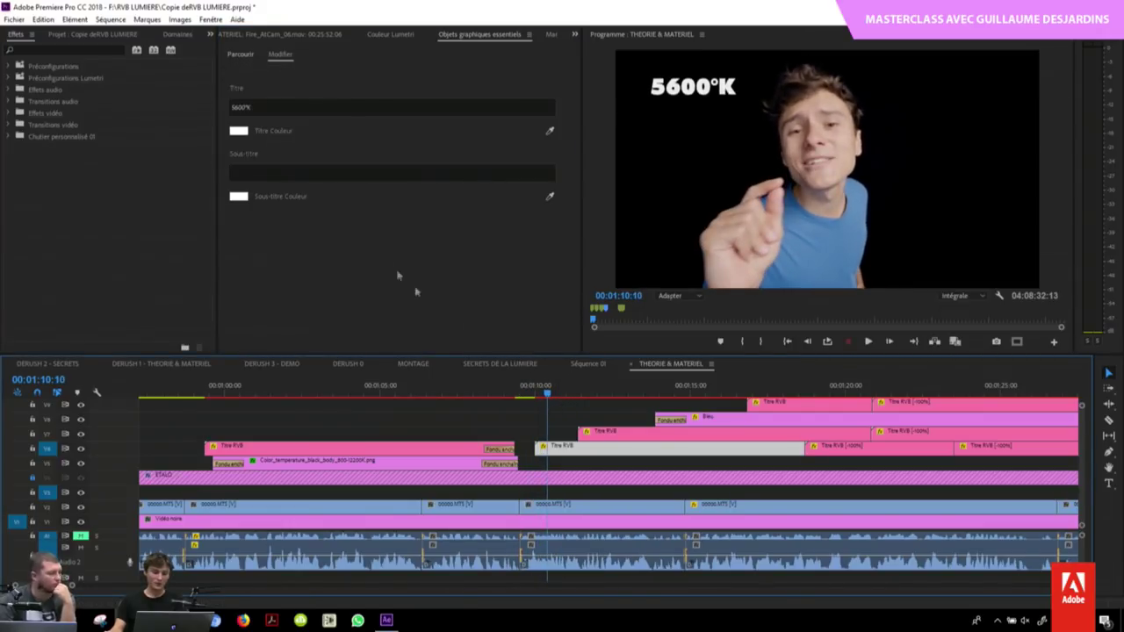
key(space)
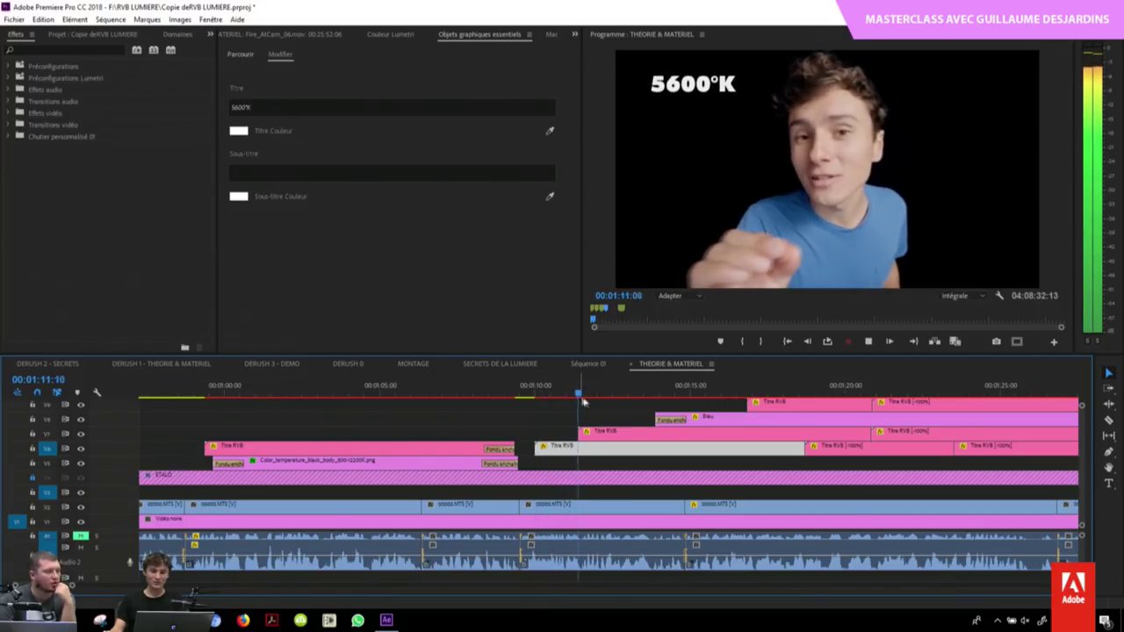
key(space)
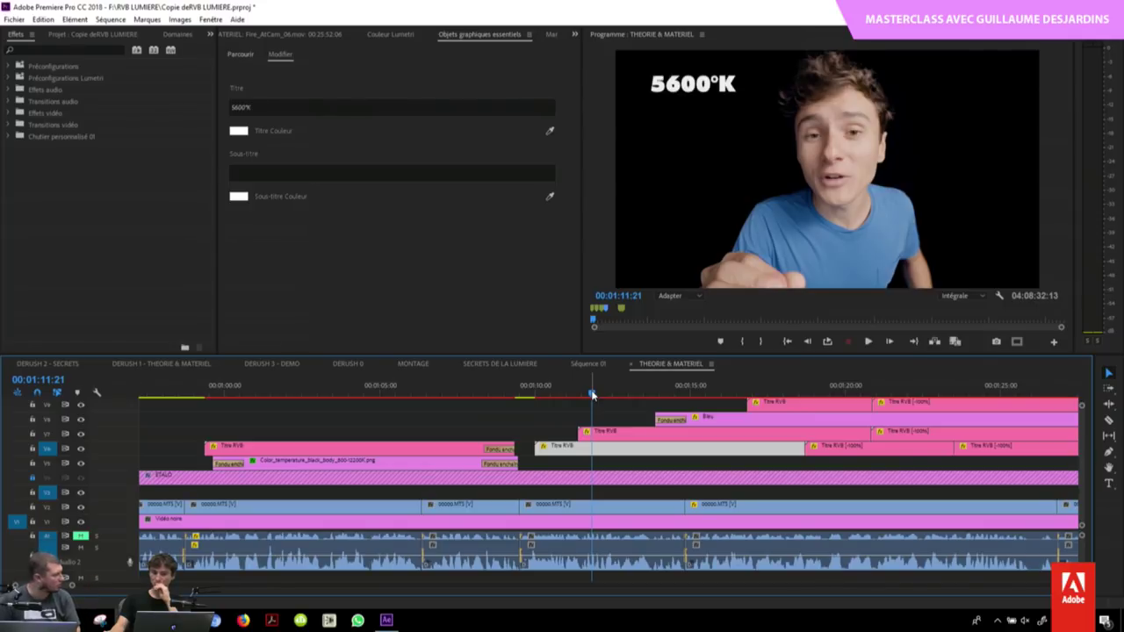
click(475, 40)
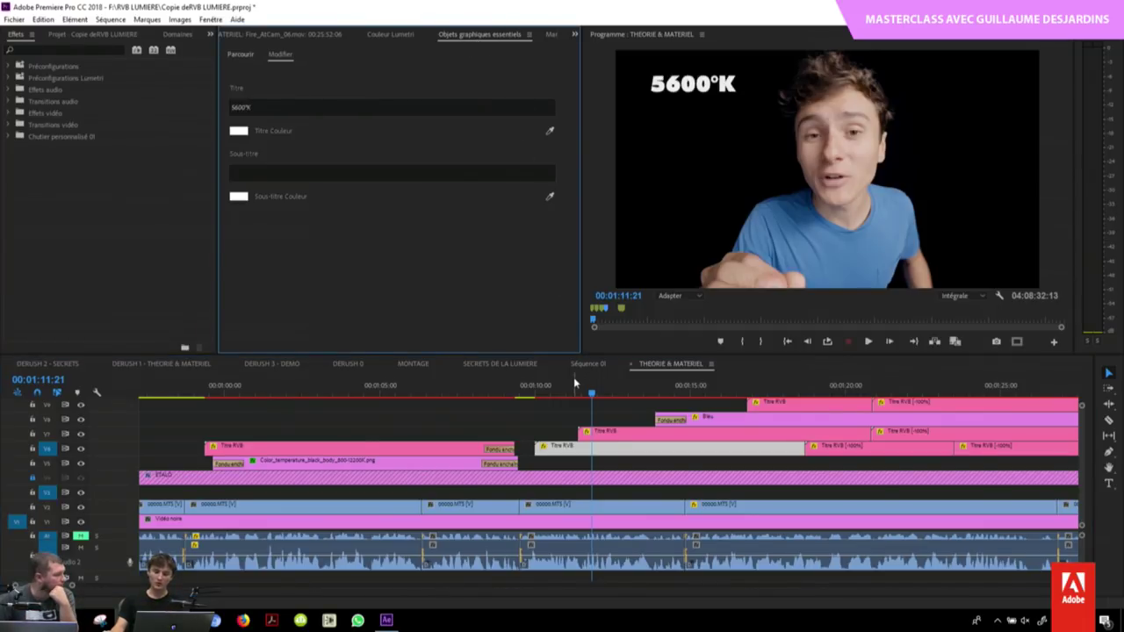
scroll(574, 386, down, 2)
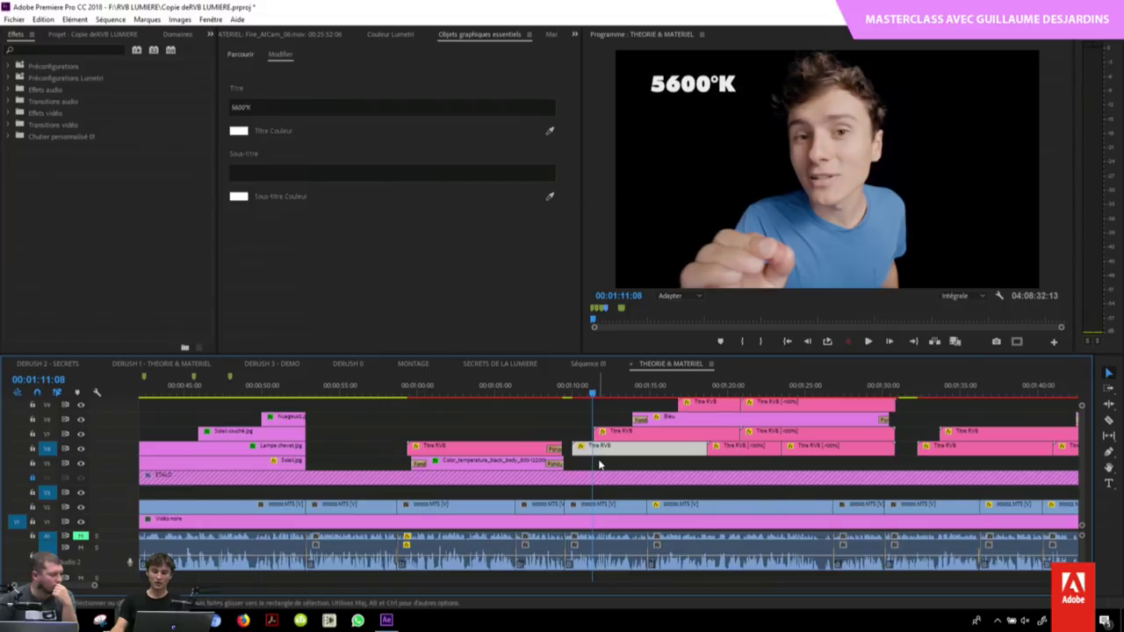
scroll(601, 393, down, 2)
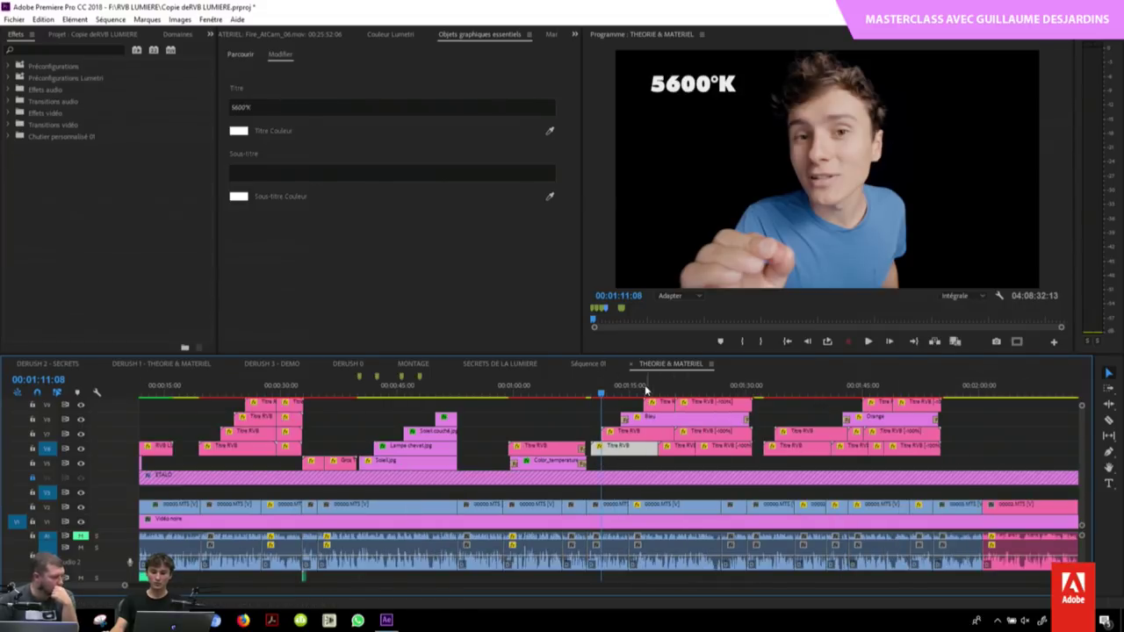
drag(648, 394, 733, 396)
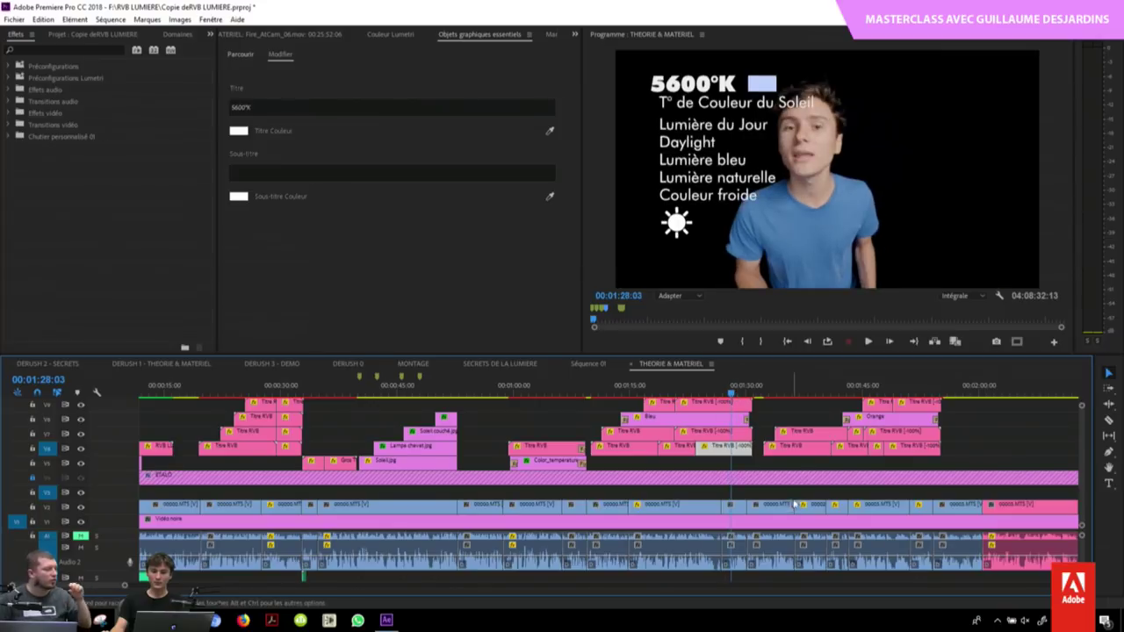
drag(734, 394, 586, 393)
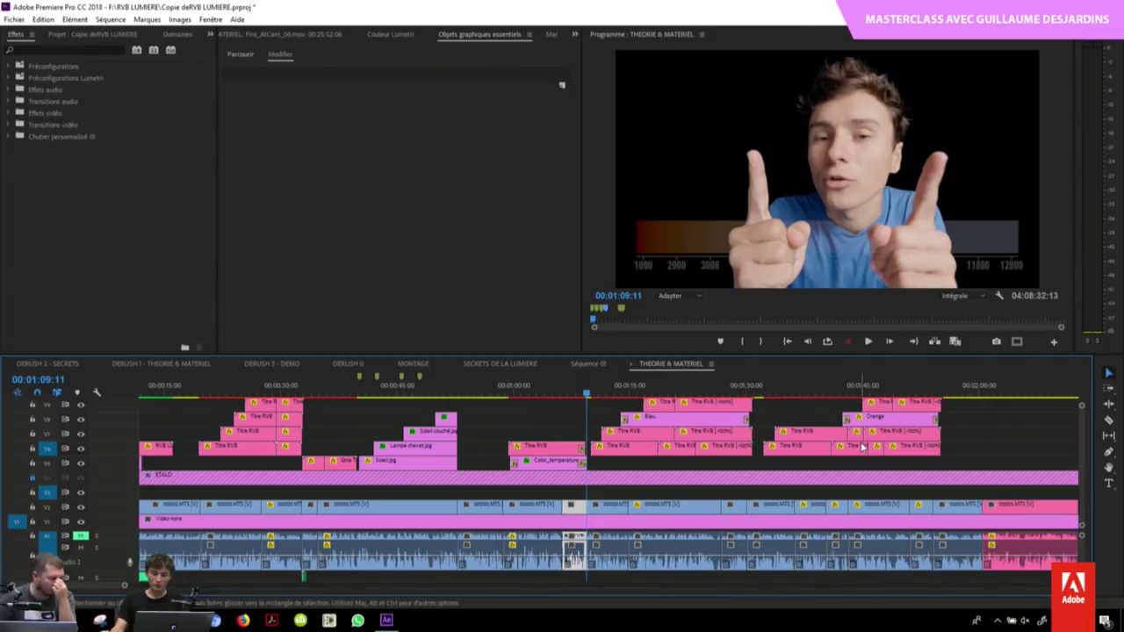
key(minus)
key(minus)
key(minus)
key(minus)
key(minus)
key(minus)
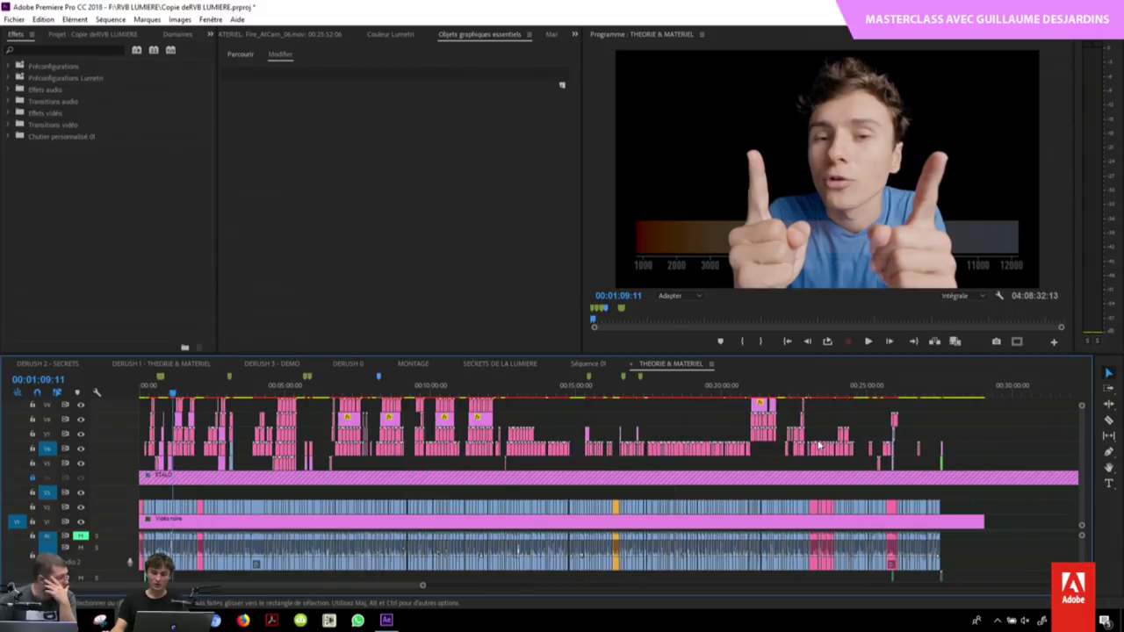
Step: Select a Titre RVB clip and play it to preview the title
key(equal)
key(equal)
key(equal)
key(equal)
key(equal)
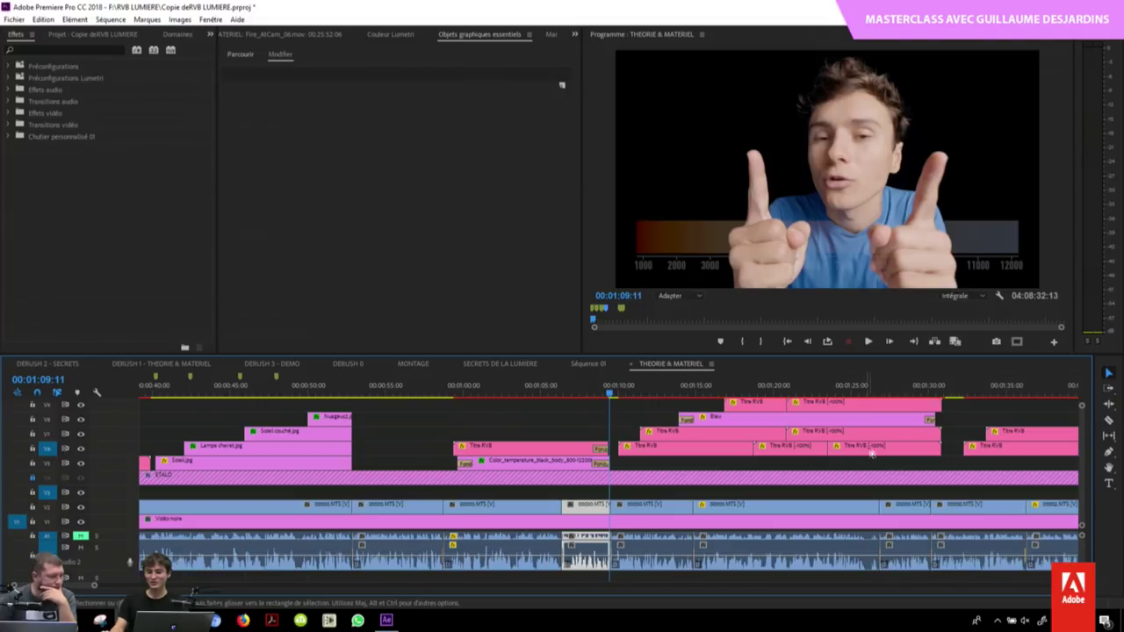
click(880, 452)
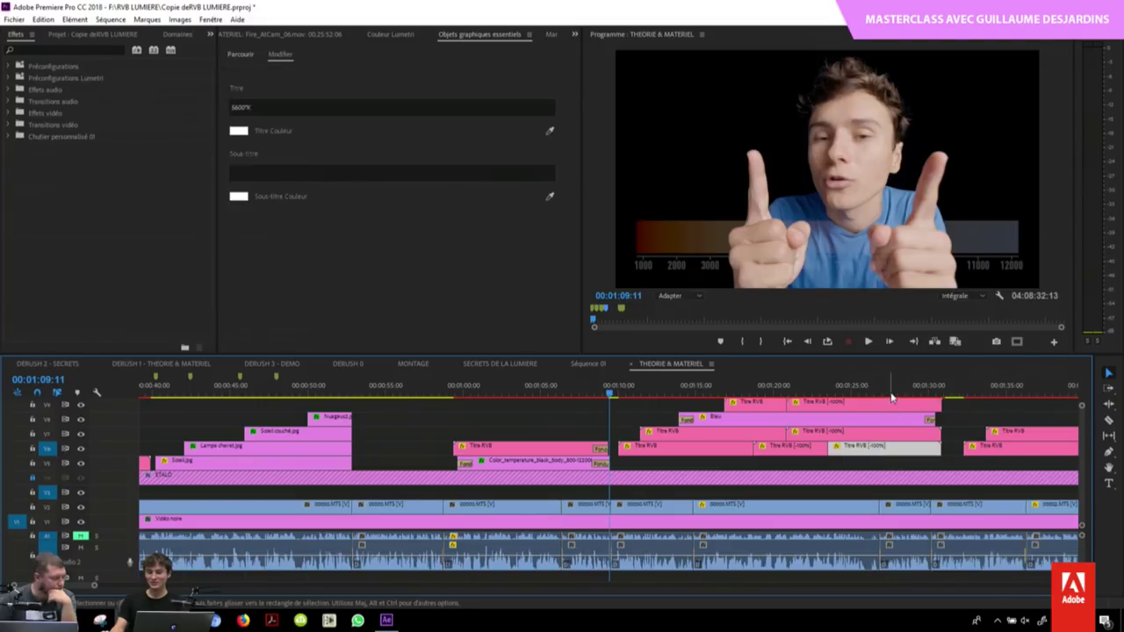
click(917, 392)
key(space)
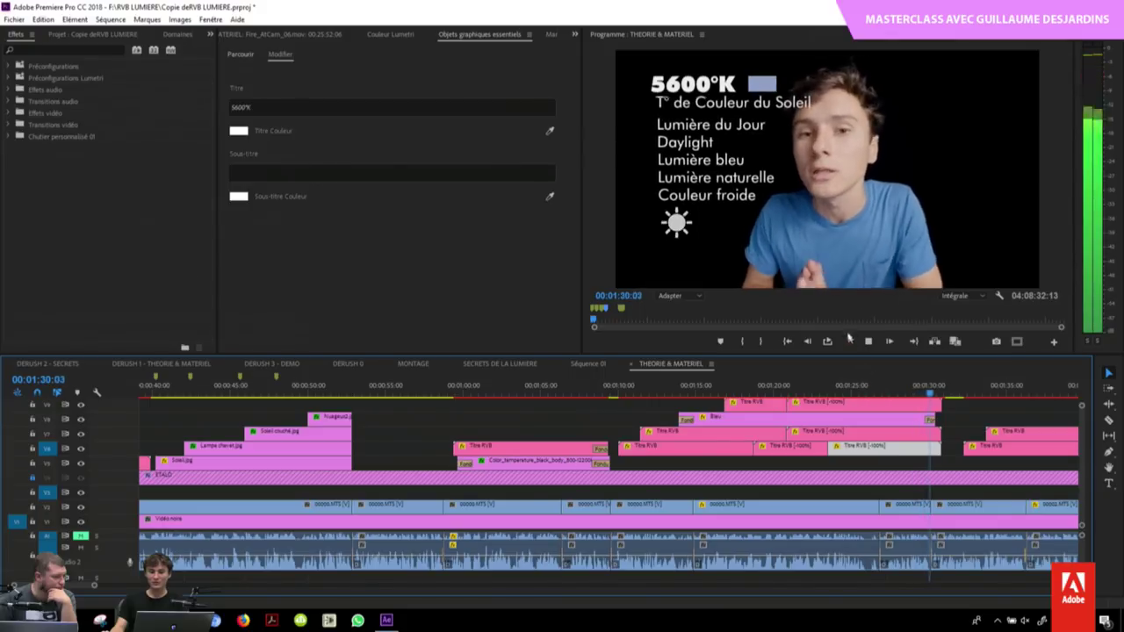
click(940, 391)
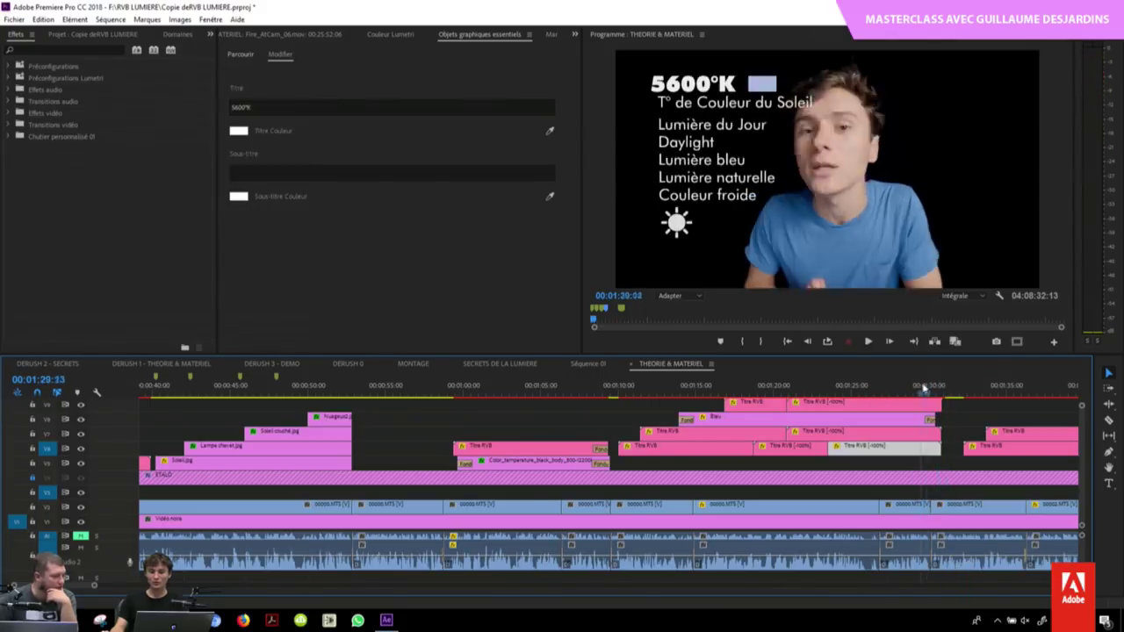
Step: Park the playhead at 00:35:33:15, past the end of the edit, zoomed in
key(minus)
key(minus)
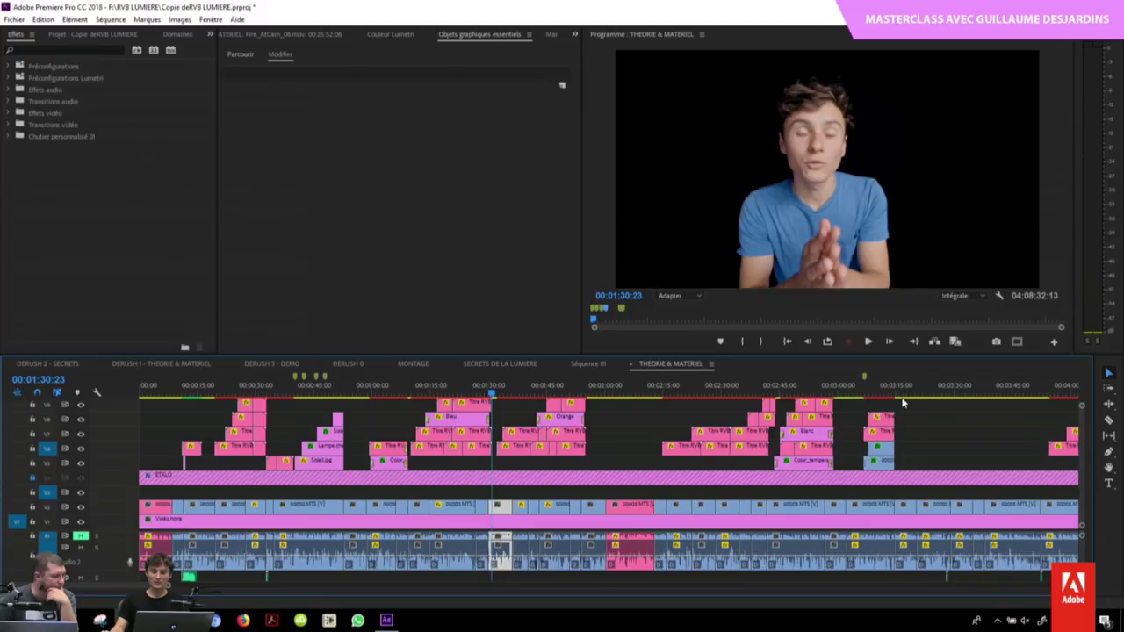
key(minus)
key(minus)
key(minus)
key(minus)
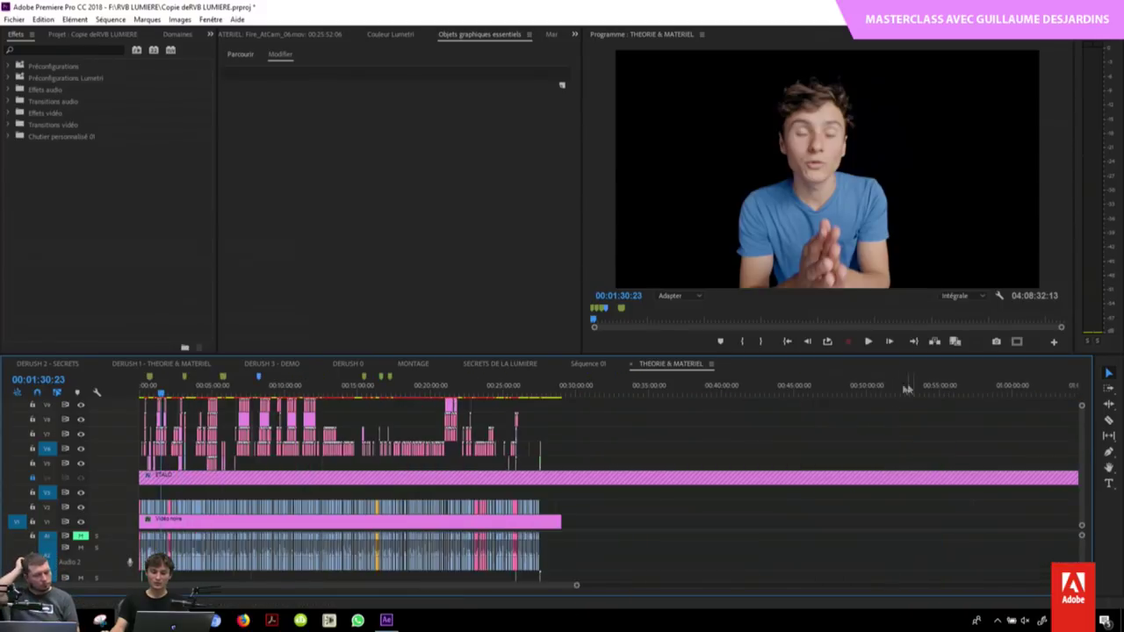
click(658, 387)
key(equal)
key(equal)
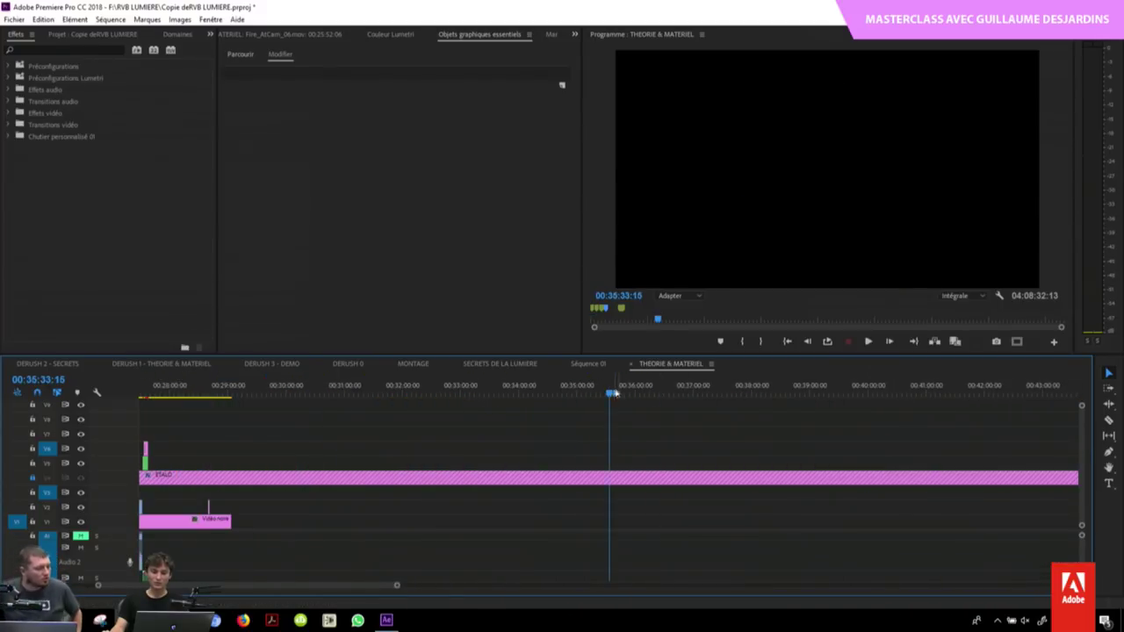
key(minus)
key(minus)
key(minus)
key(minus)
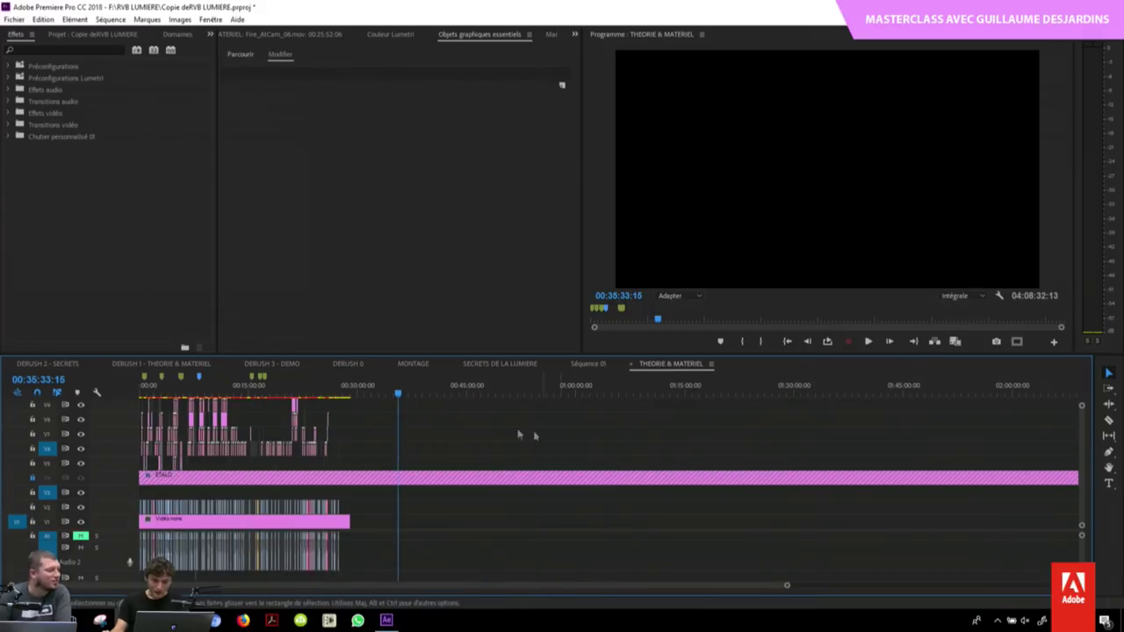
key(equal)
key(equal)
key(equal)
key(equal)
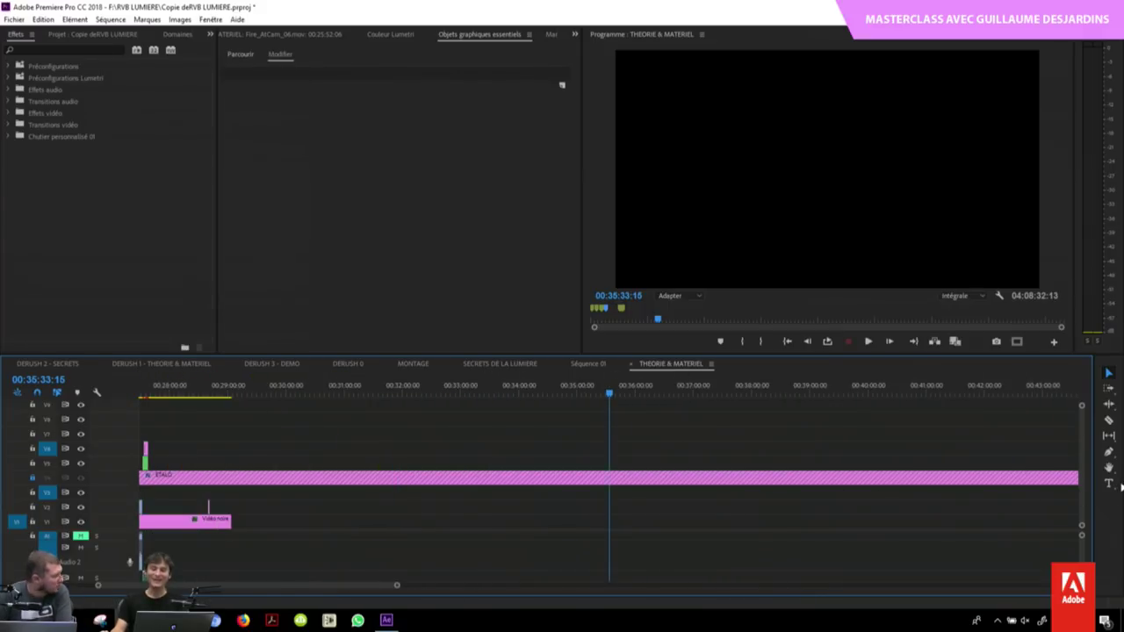
Step: Create a 'TEXTE' title in the black frame at 00:35:33:15 and show its Effect Controls
key(t)
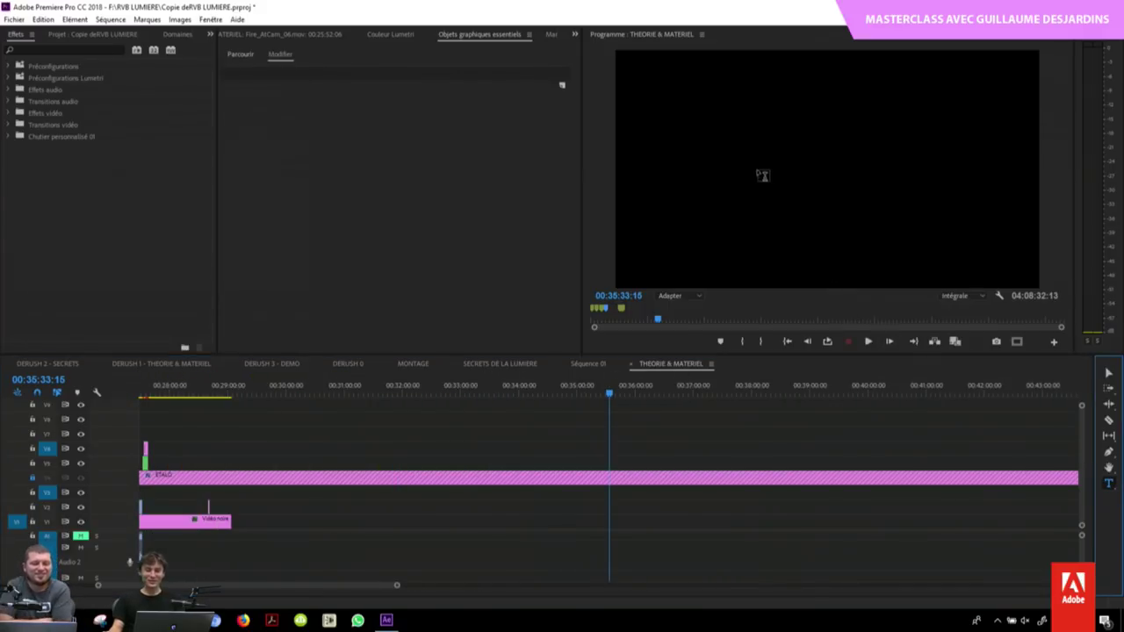
click(757, 172)
text(TEX)
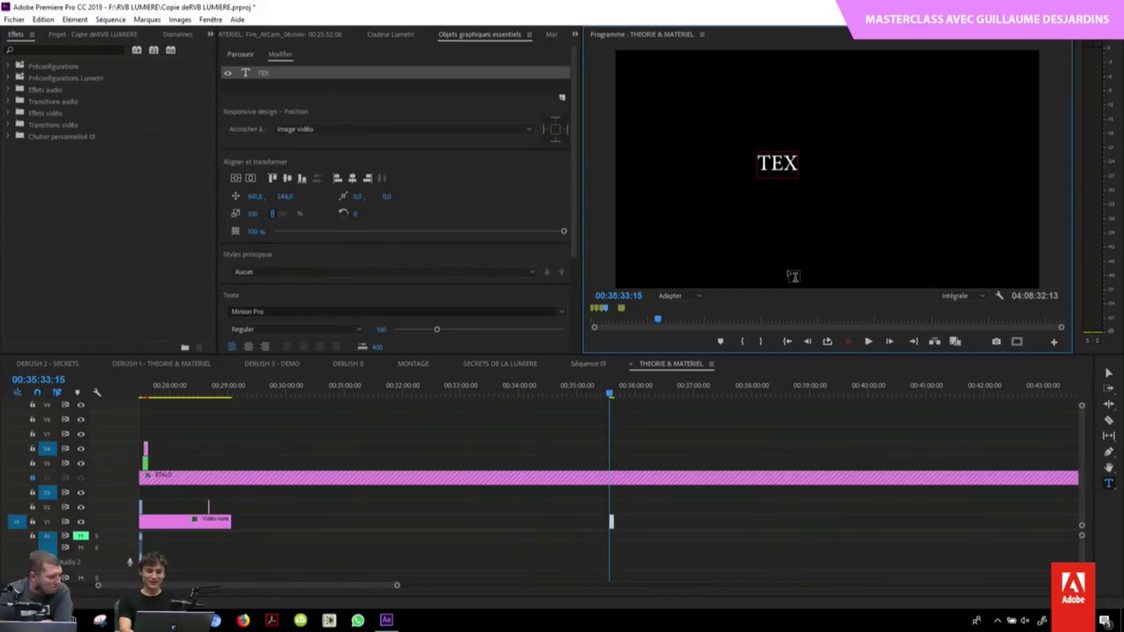
text(TE)
click(1109, 373)
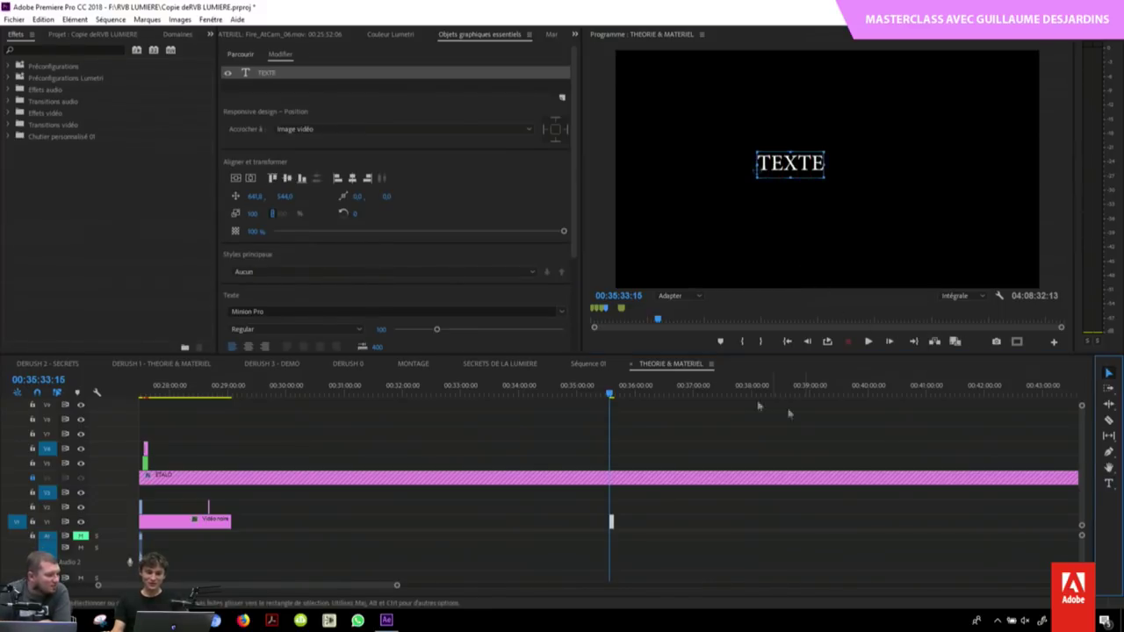
click(576, 33)
click(601, 56)
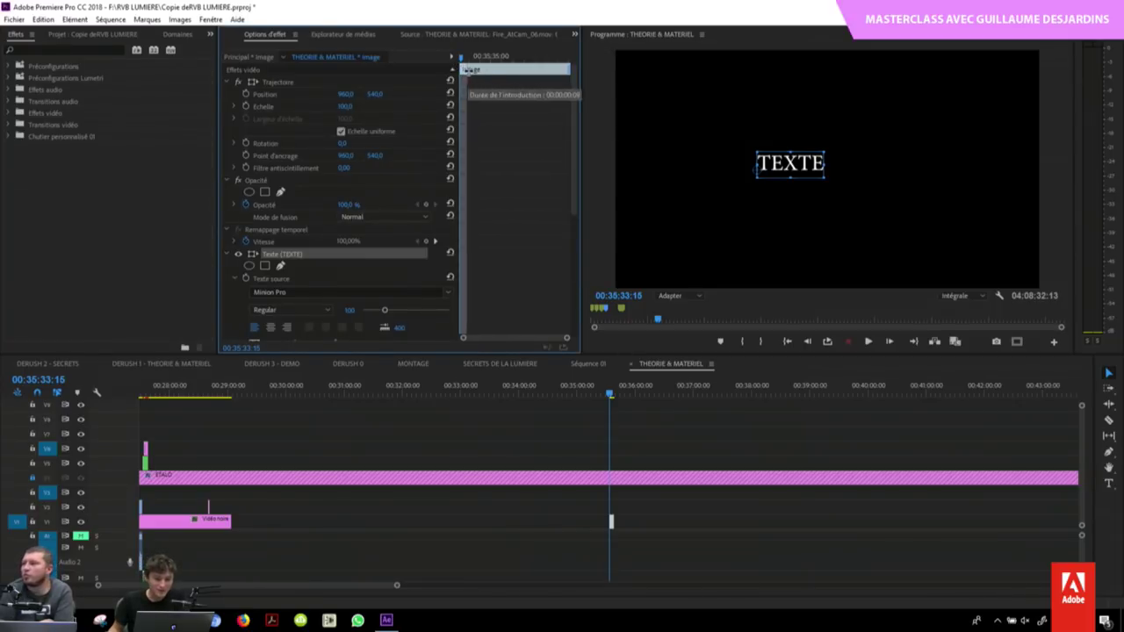
Step: Set an intro duration and a 15-frame outro on the TEXTE title clip
drag(468, 70, 476, 76)
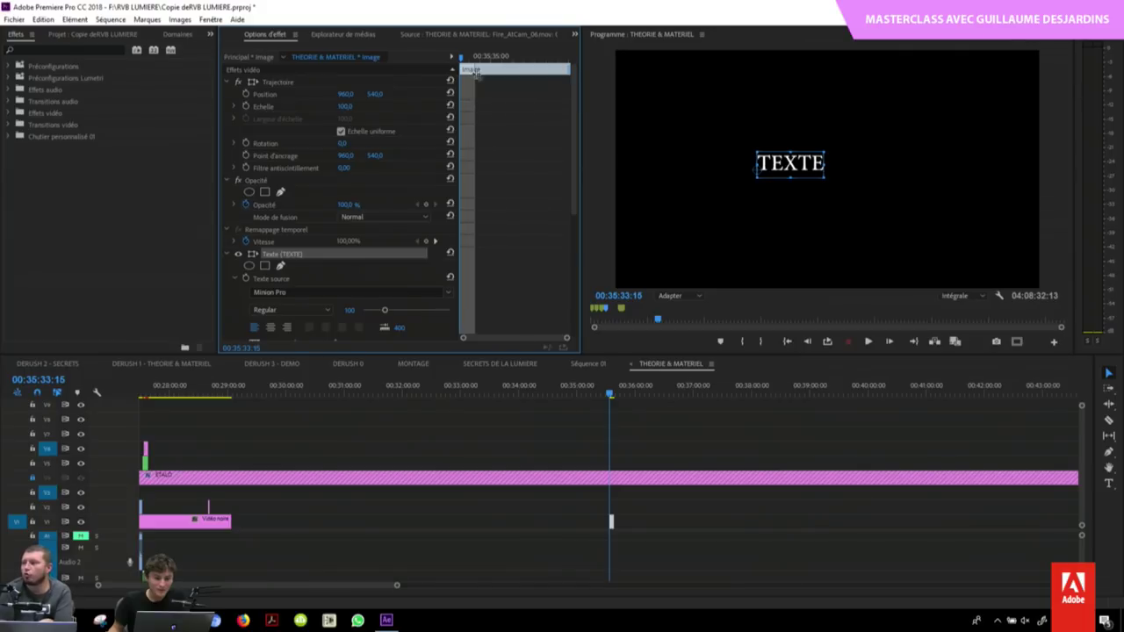
drag(568, 70, 554, 68)
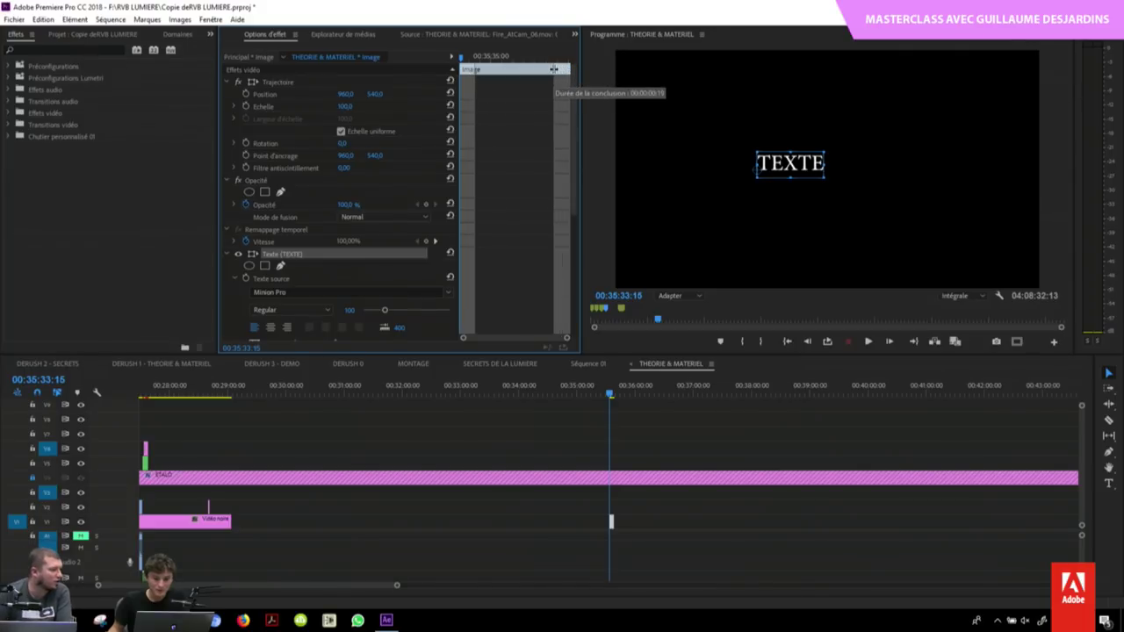
click(502, 179)
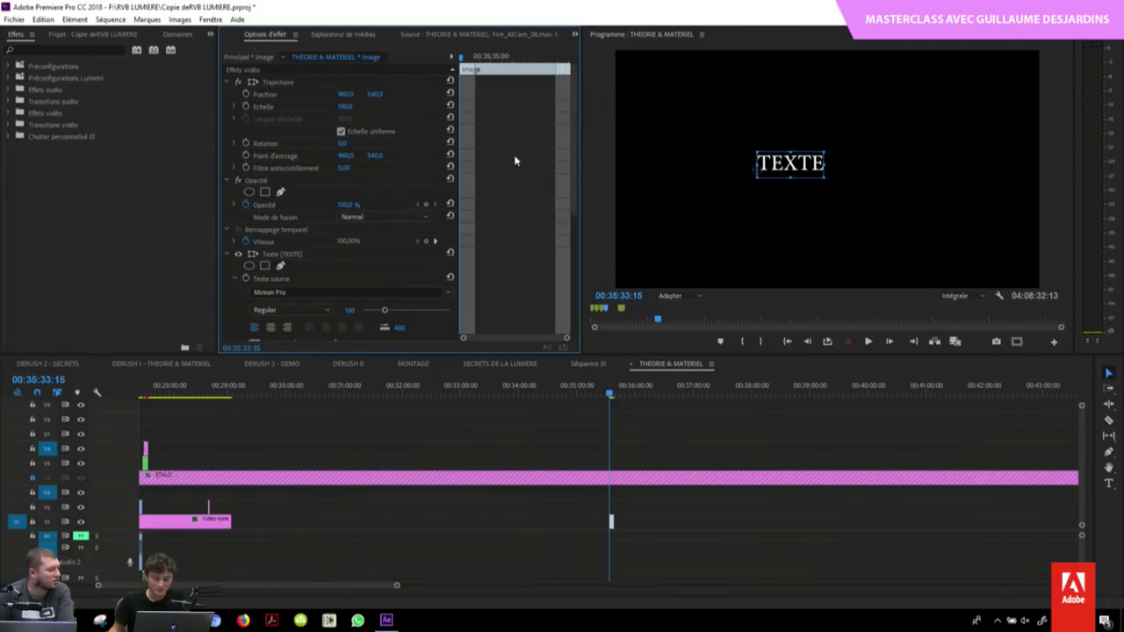
Step: Keyframe Position so TEXTE slides from X 652 at the start to centred 960 at 00:35:34:04
click(470, 57)
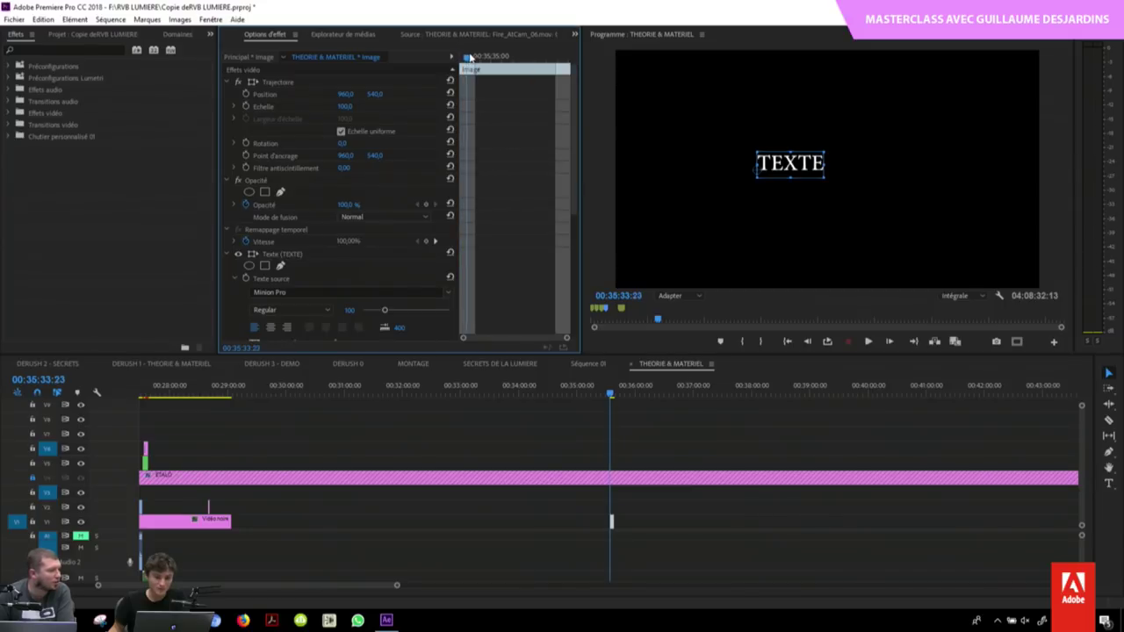
drag(471, 56, 474, 58)
click(247, 94)
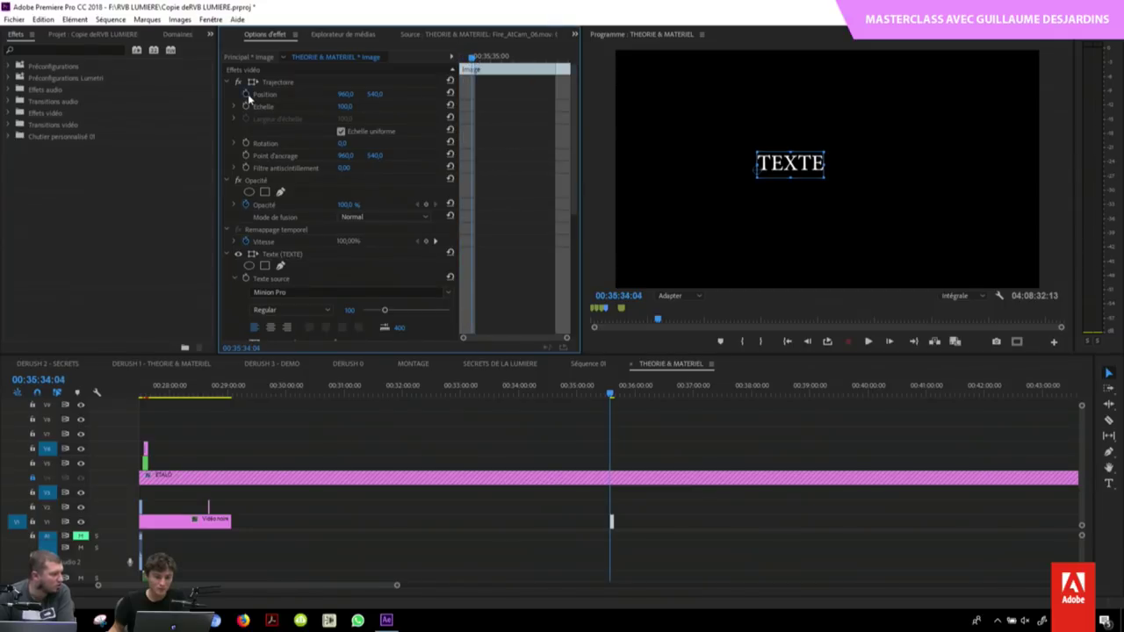
key(Up)
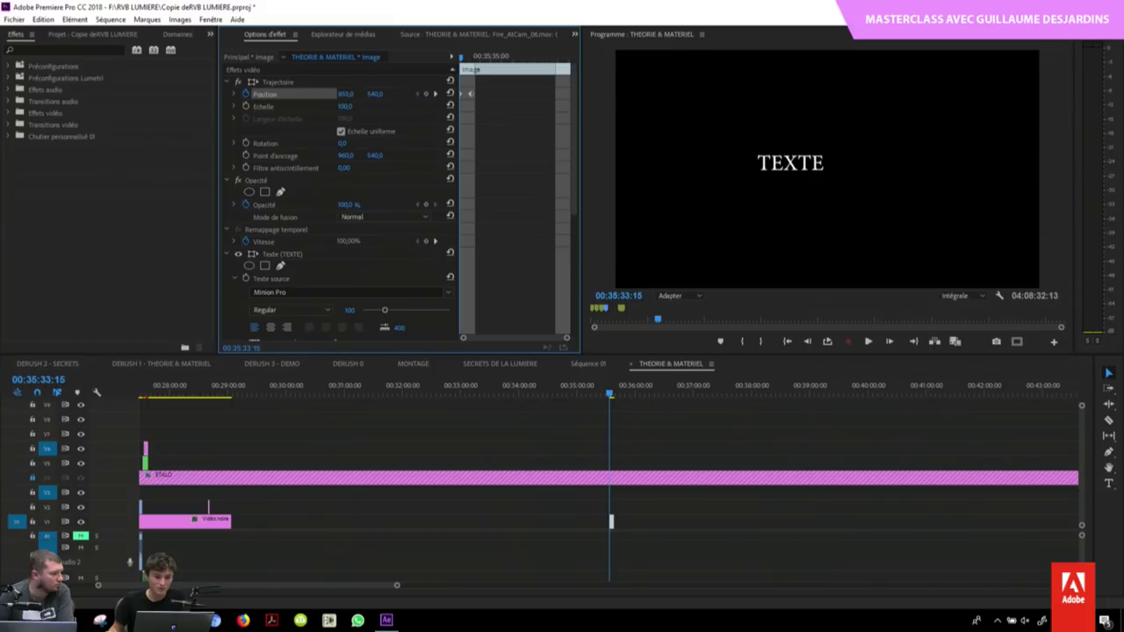
drag(345, 94, 354, 98)
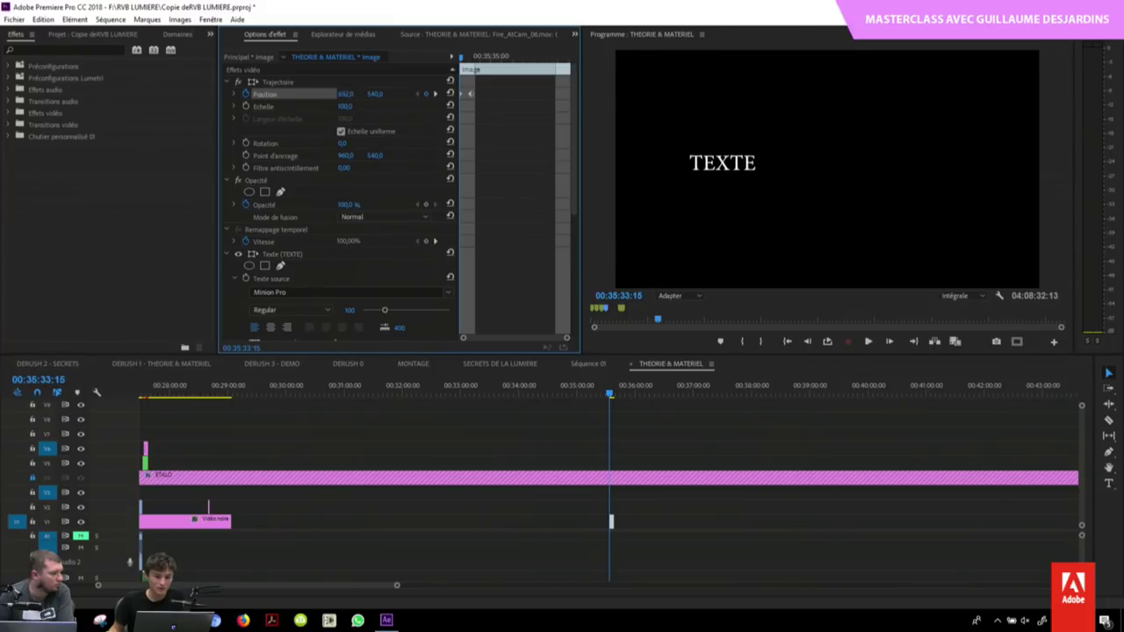
click(235, 95)
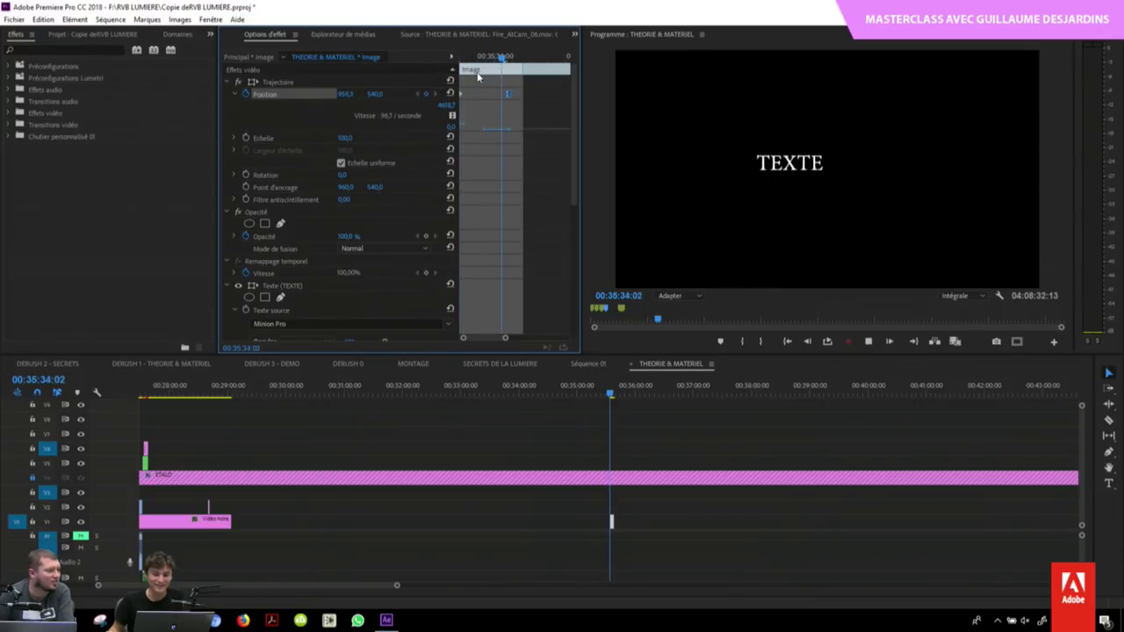
key(space)
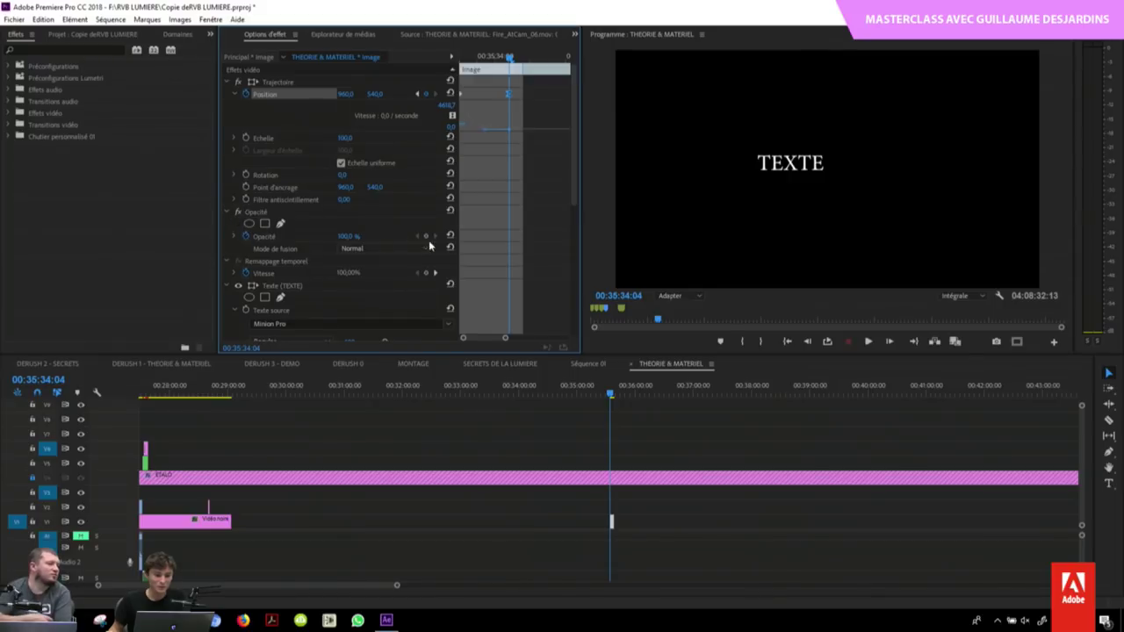
Step: Add an Opacity keyframe to the TEXTE title at the current time
click(246, 236)
scroll(511, 94, down, 3)
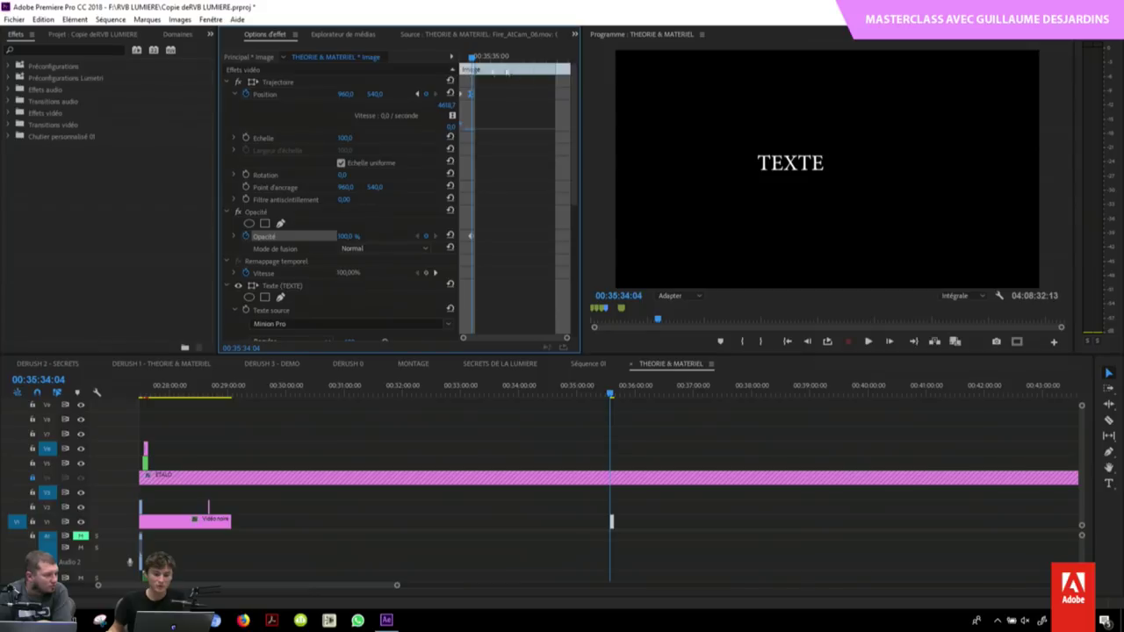
scroll(541, 112, up, 3)
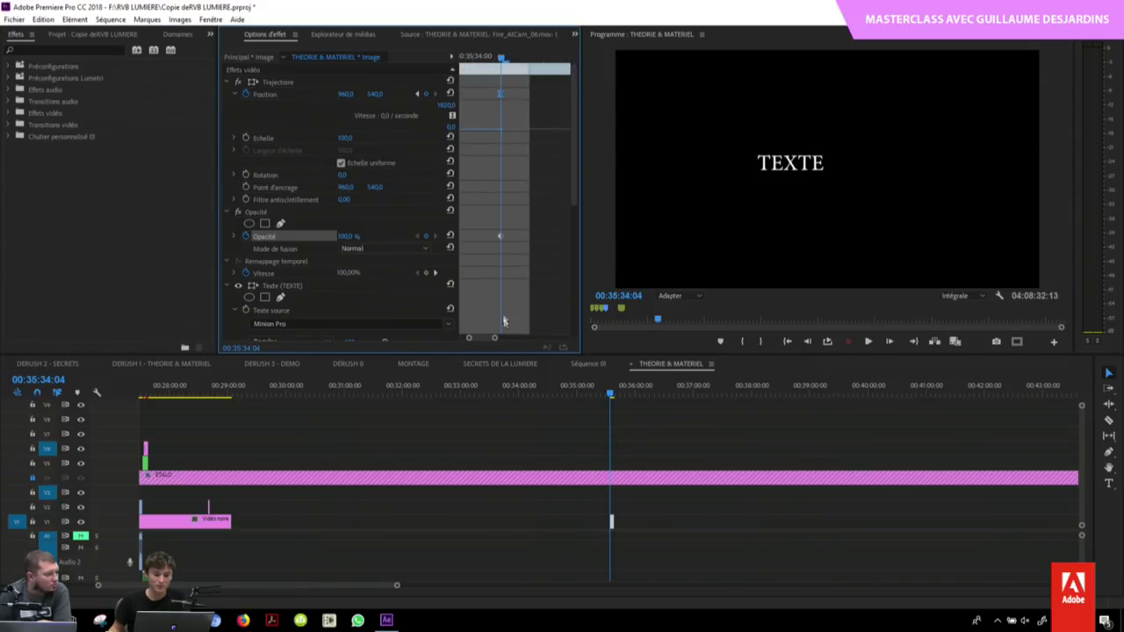
drag(487, 340, 457, 342)
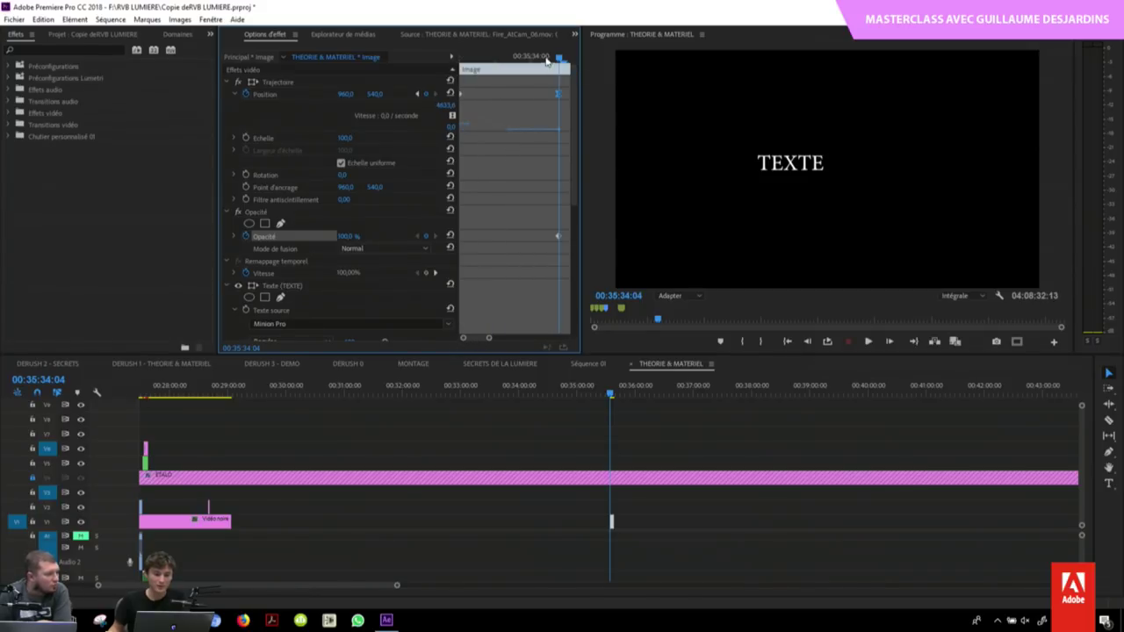
Step: Set the TEXTE title's starting Opacity to 0 so it fades in
drag(546, 59, 396, 101)
click(345, 235)
text(0)
key(Return)
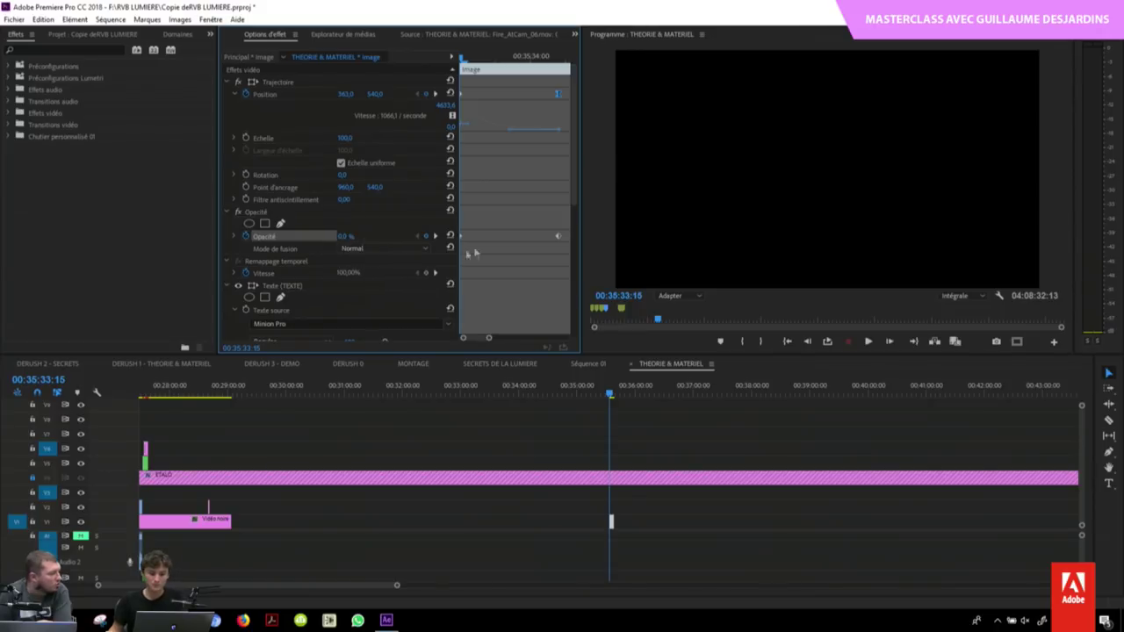
key(space)
key(space)
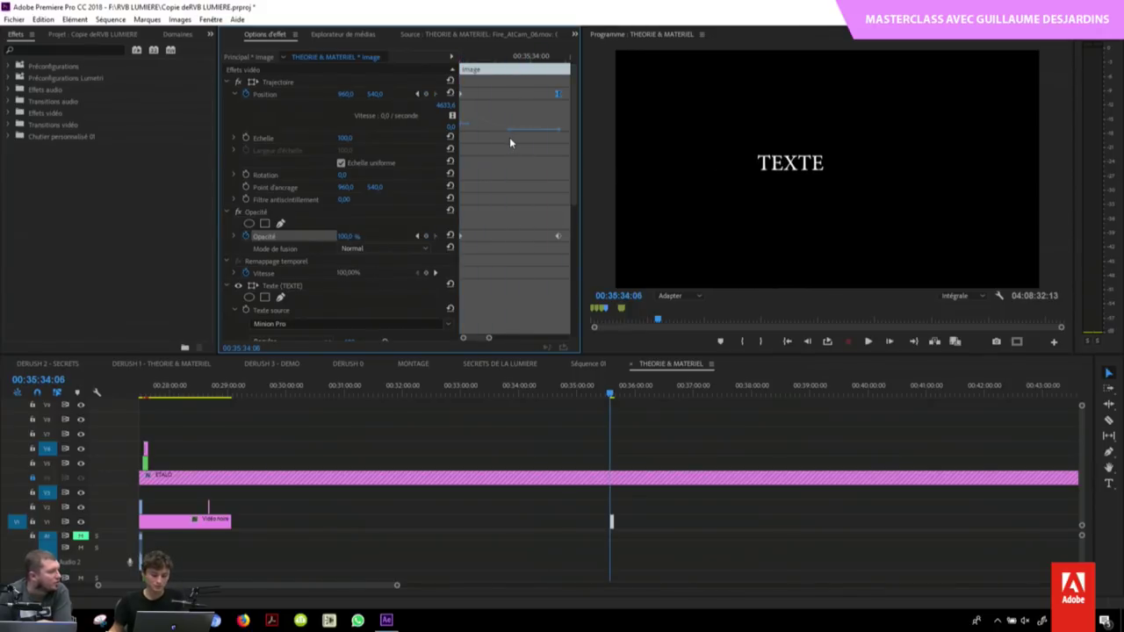
key(minus)
key(minus)
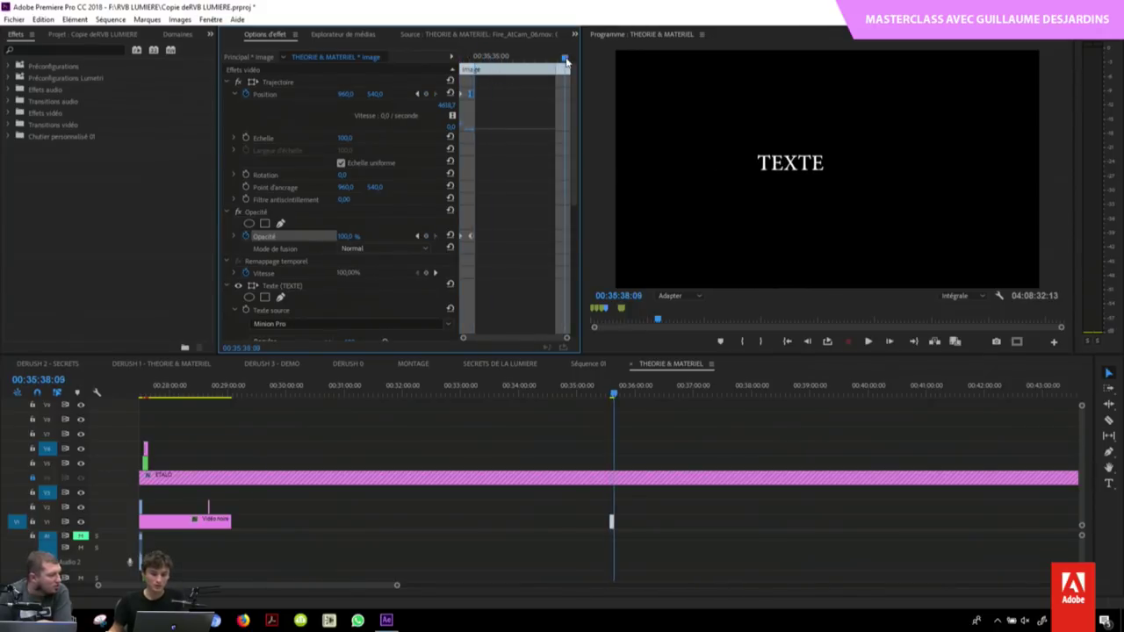
Step: Keyframe Position near the clip end so the title slides from X 960 to 2360
drag(497, 58, 558, 58)
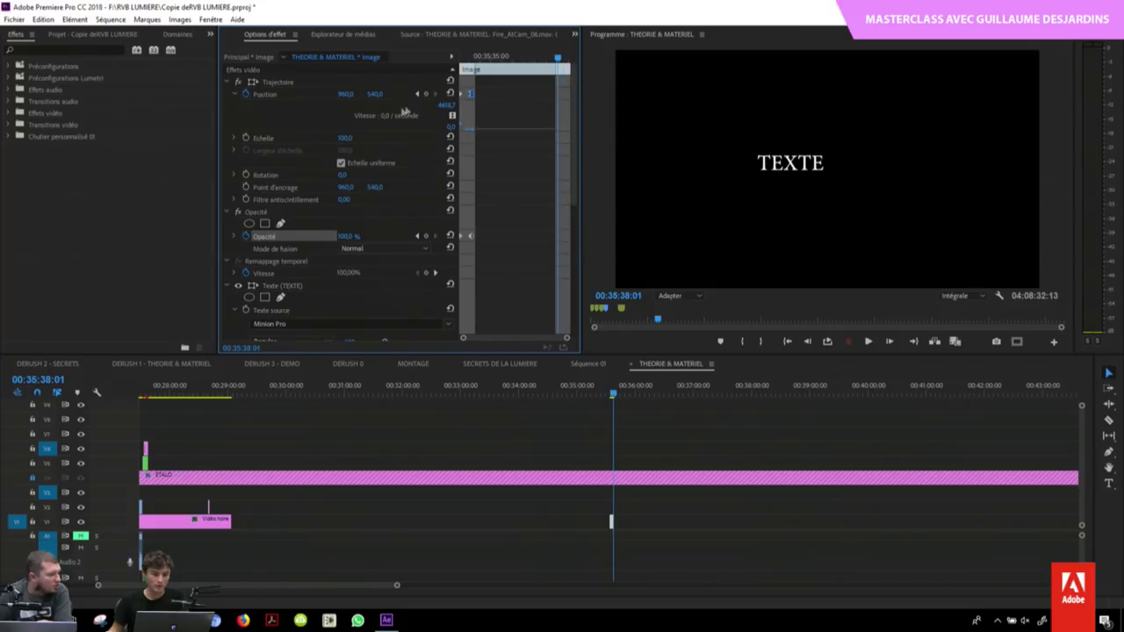
click(426, 94)
key(Right)
key(Right)
key(Right)
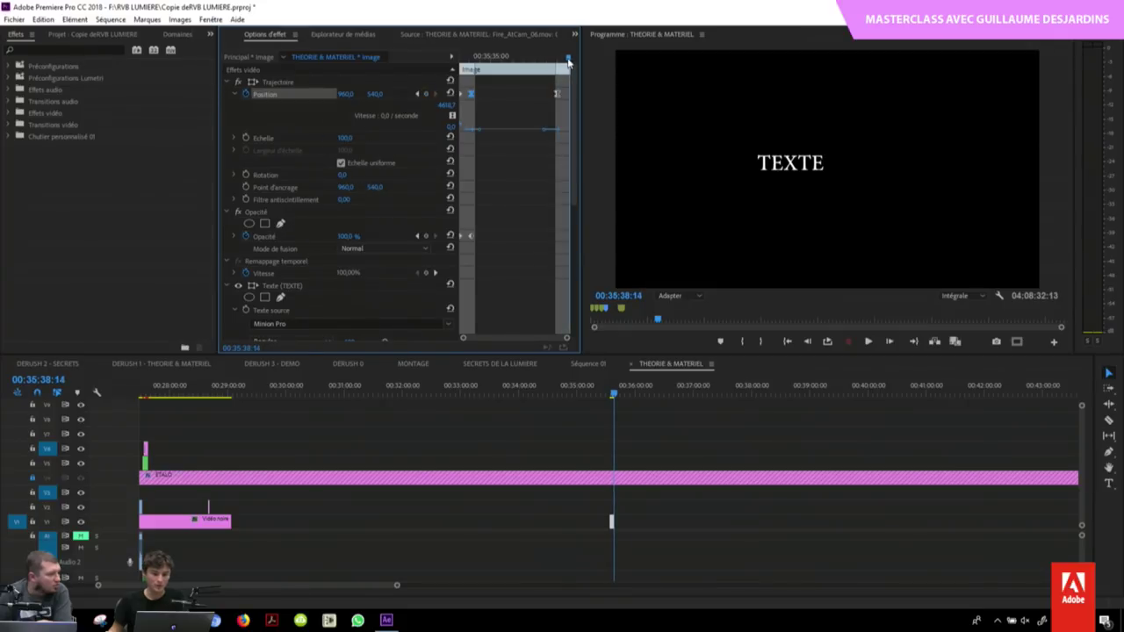
drag(358, 99, 457, 98)
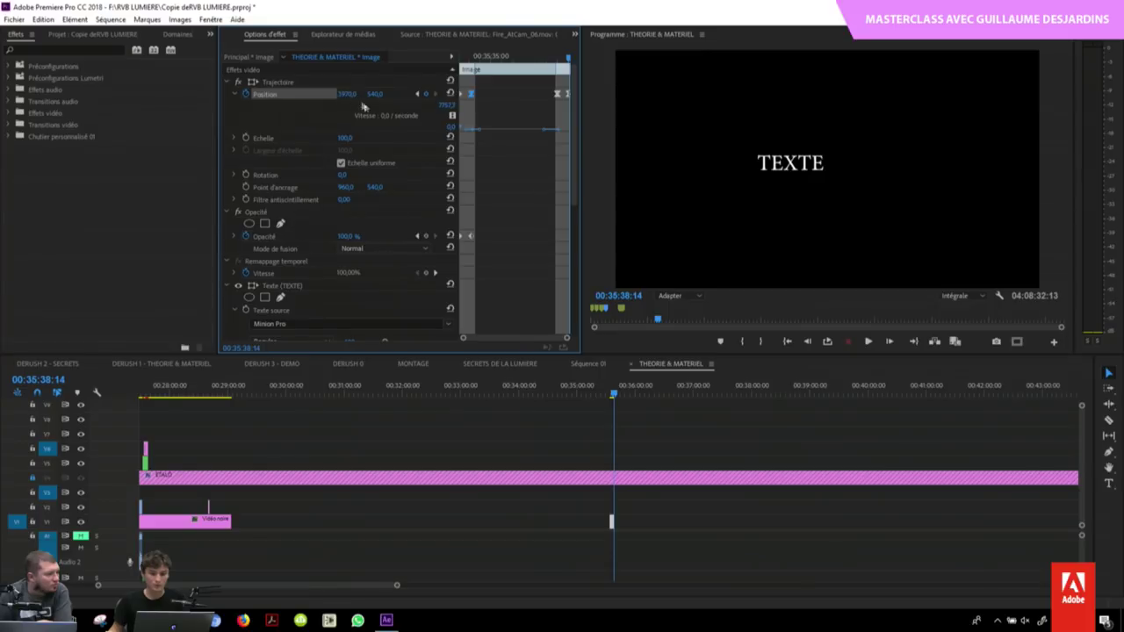
drag(347, 94, 325, 94)
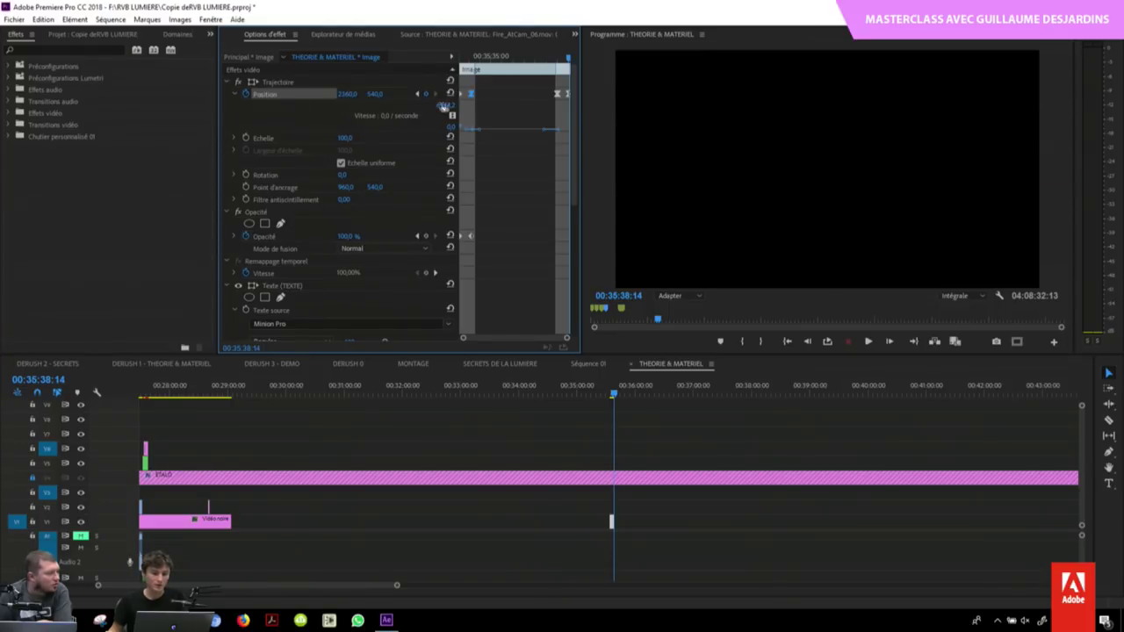
drag(558, 73, 550, 138)
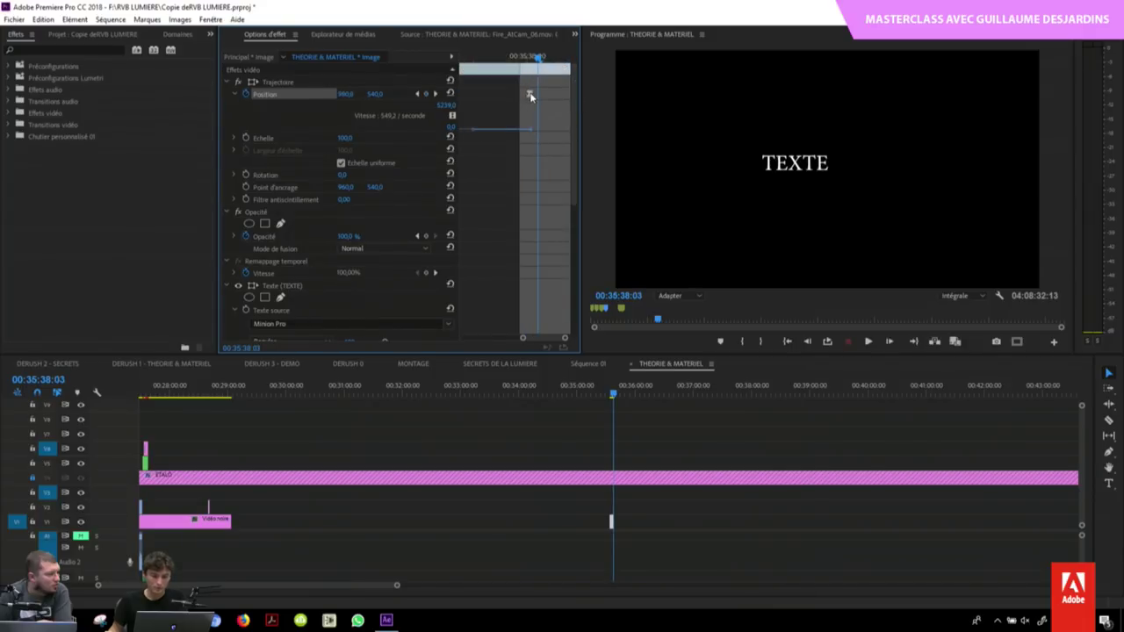
key(space)
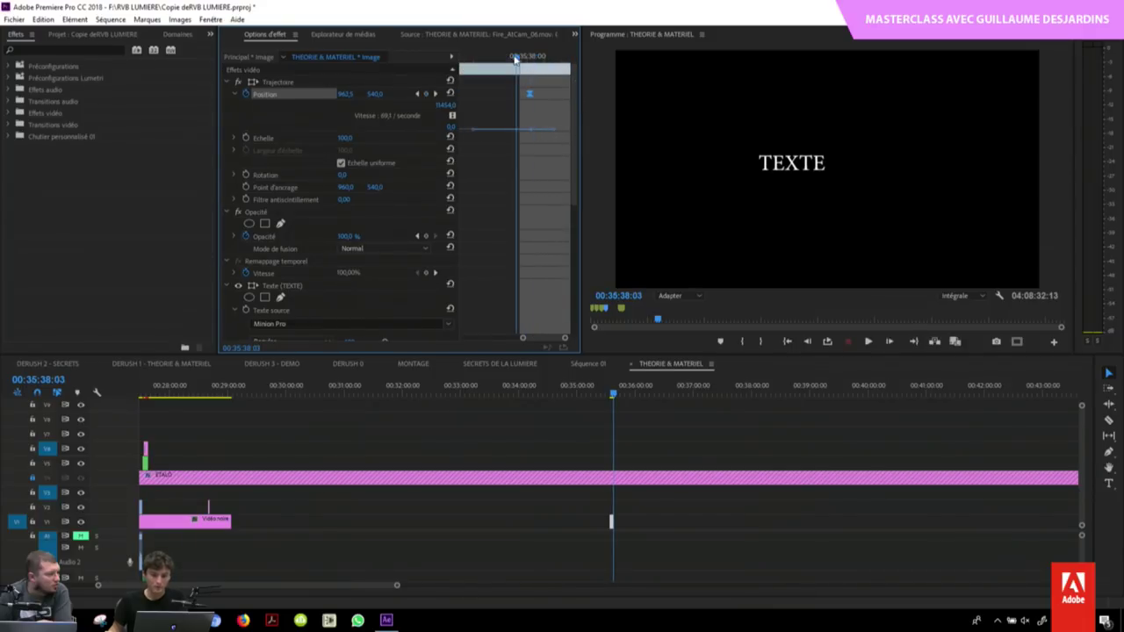
key(space)
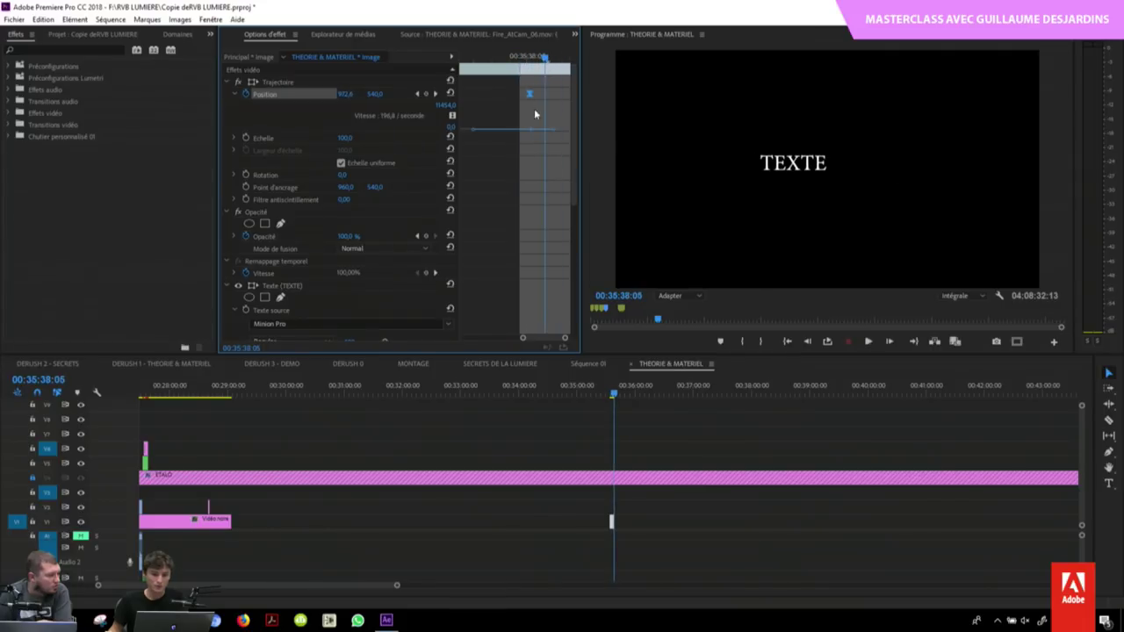
Step: Keyframe Opacity from 100% where the slide begins to 0% at the clip end, then preview
drag(546, 58, 538, 58)
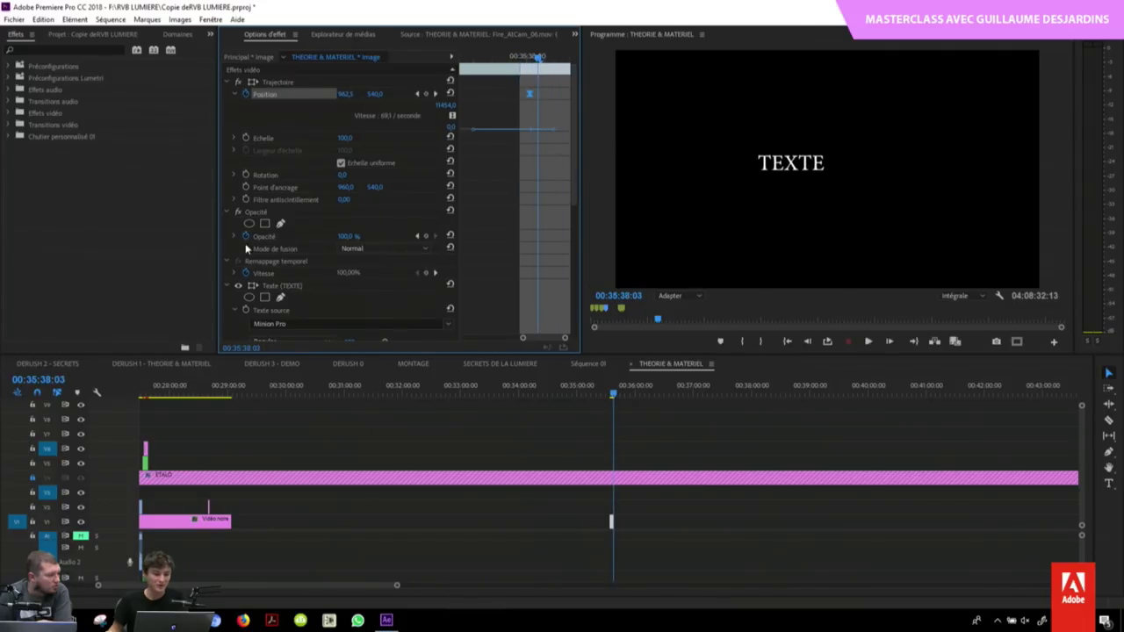
drag(563, 56, 559, 55)
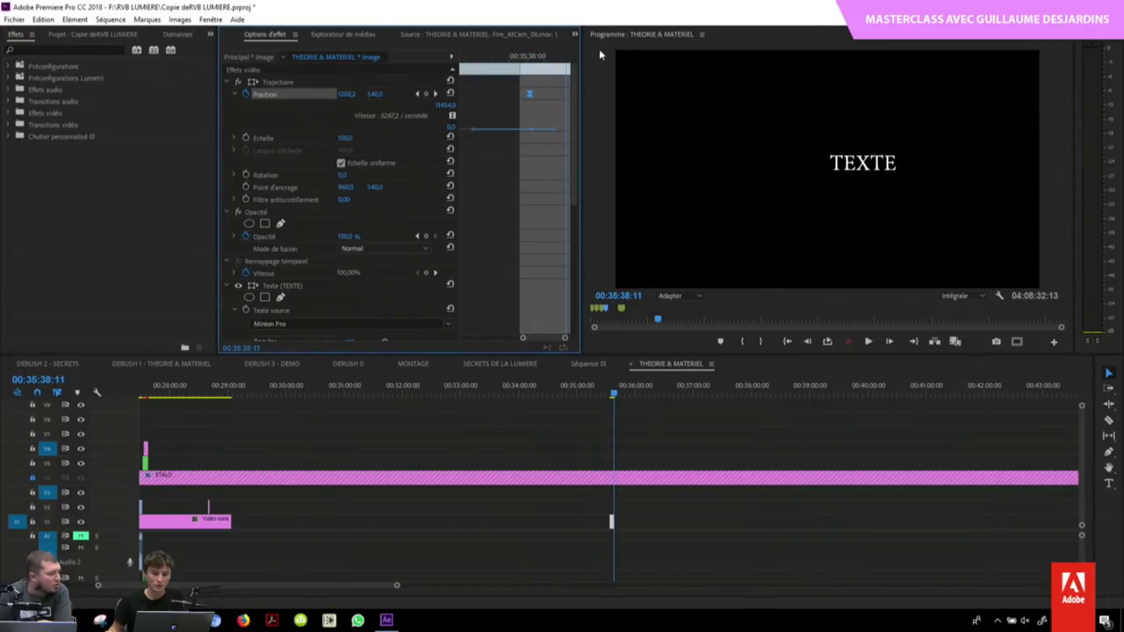
click(565, 59)
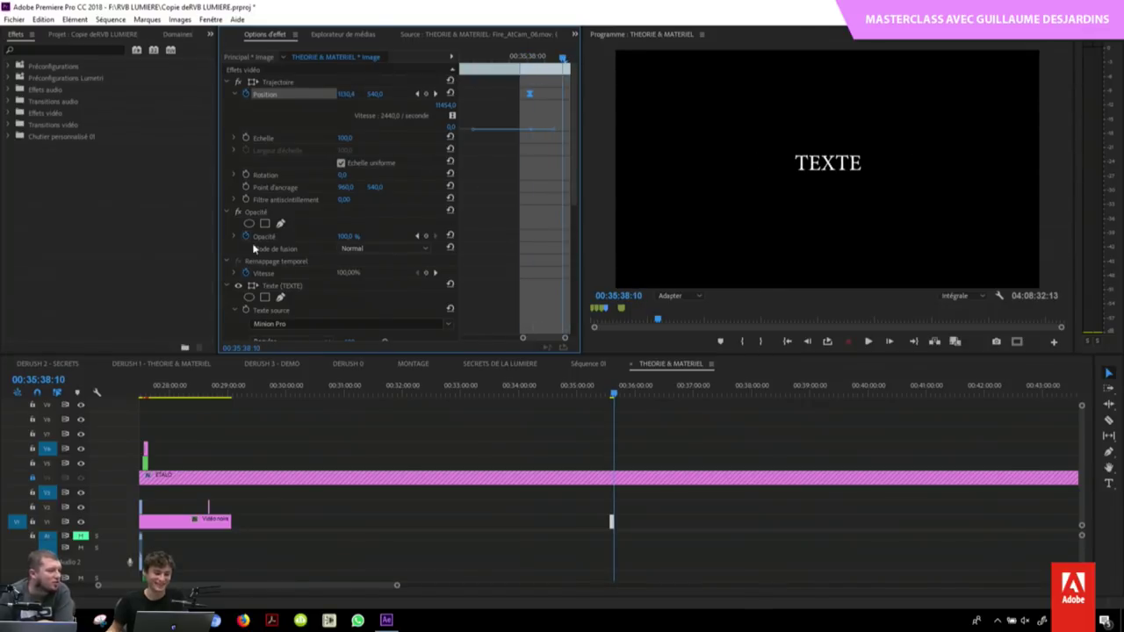
click(422, 237)
drag(566, 57, 532, 63)
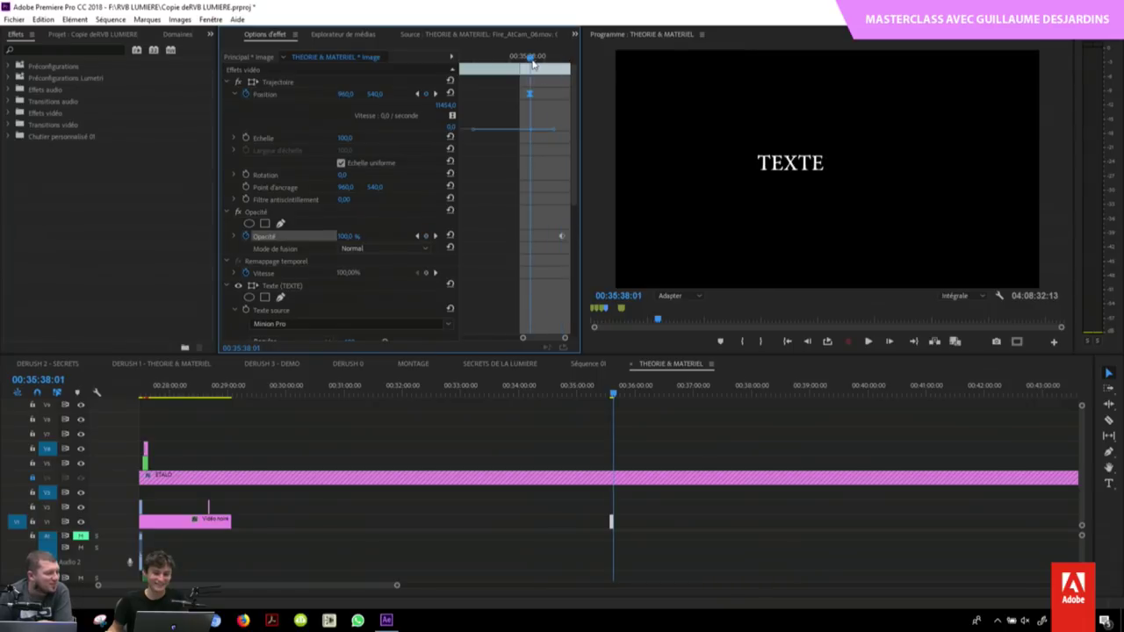
click(426, 236)
click(426, 236)
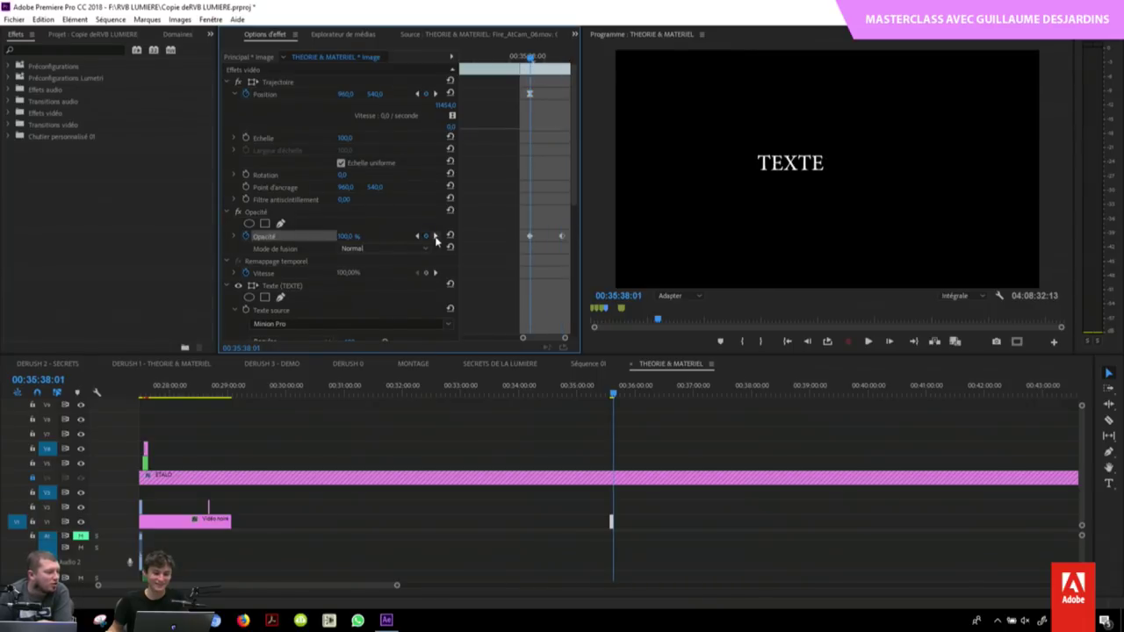
click(435, 236)
key(Return)
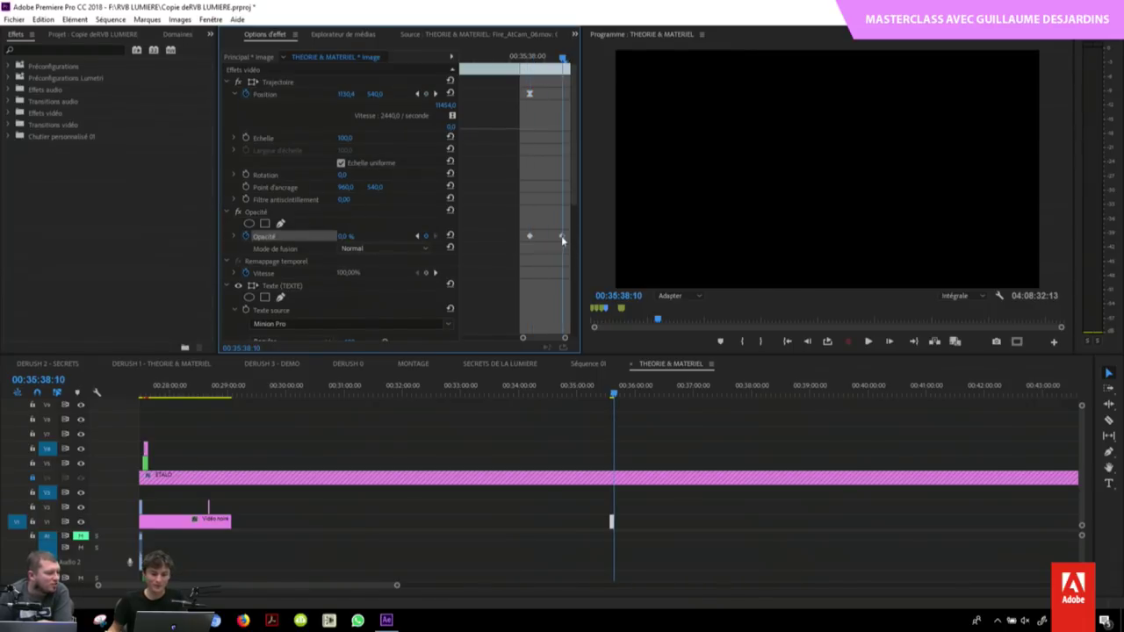
drag(560, 56, 530, 65)
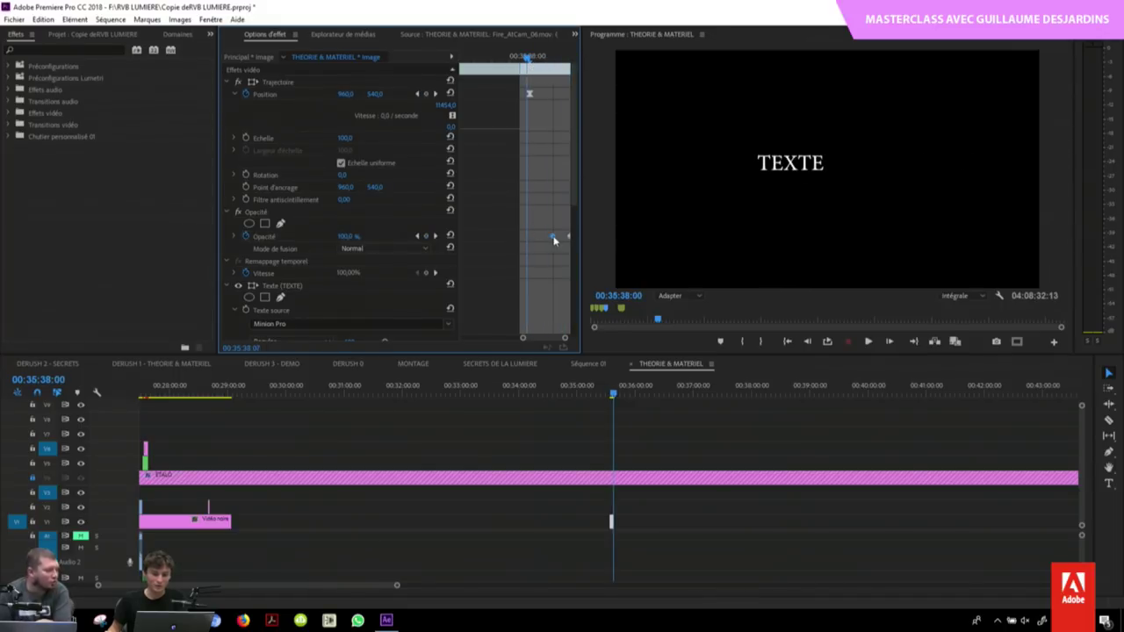
key(space)
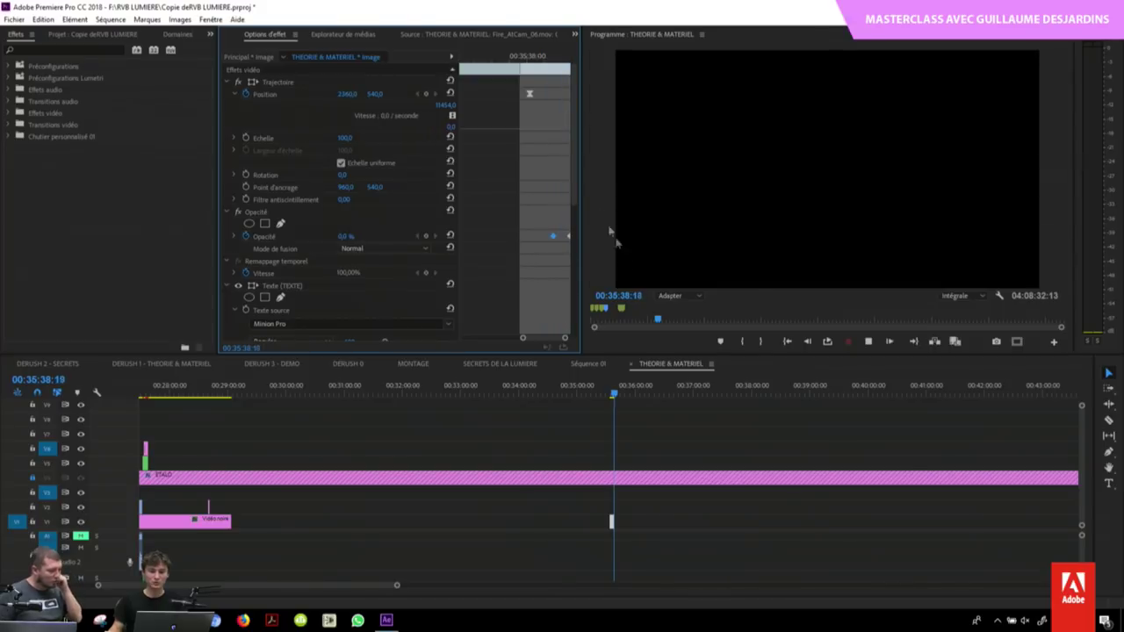
click(612, 394)
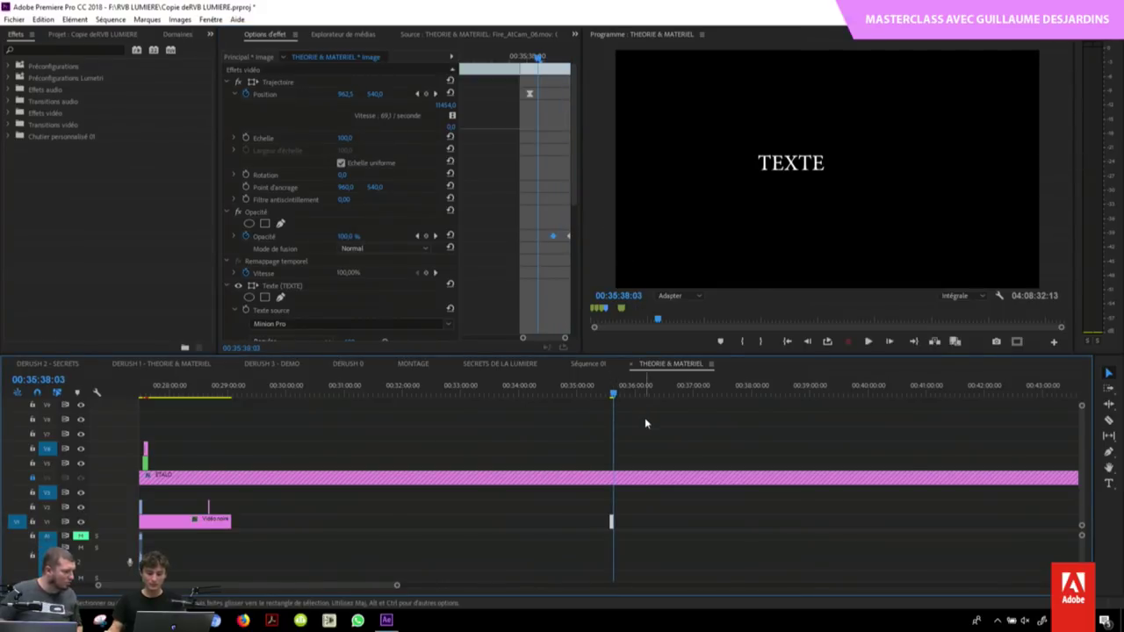
key(equal)
key(equal)
key(equal)
Step: Drag the TEXTE clip's right edge out to about 18 seconds and watch the fade-in slide
drag(523, 338, 468, 343)
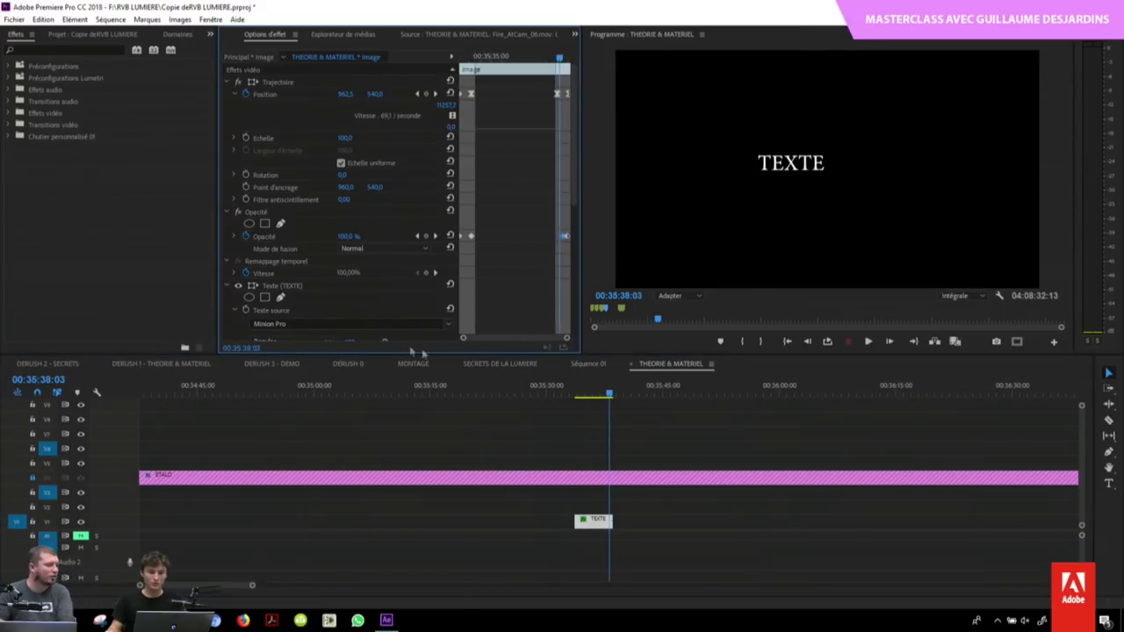
key(Up)
key(equal)
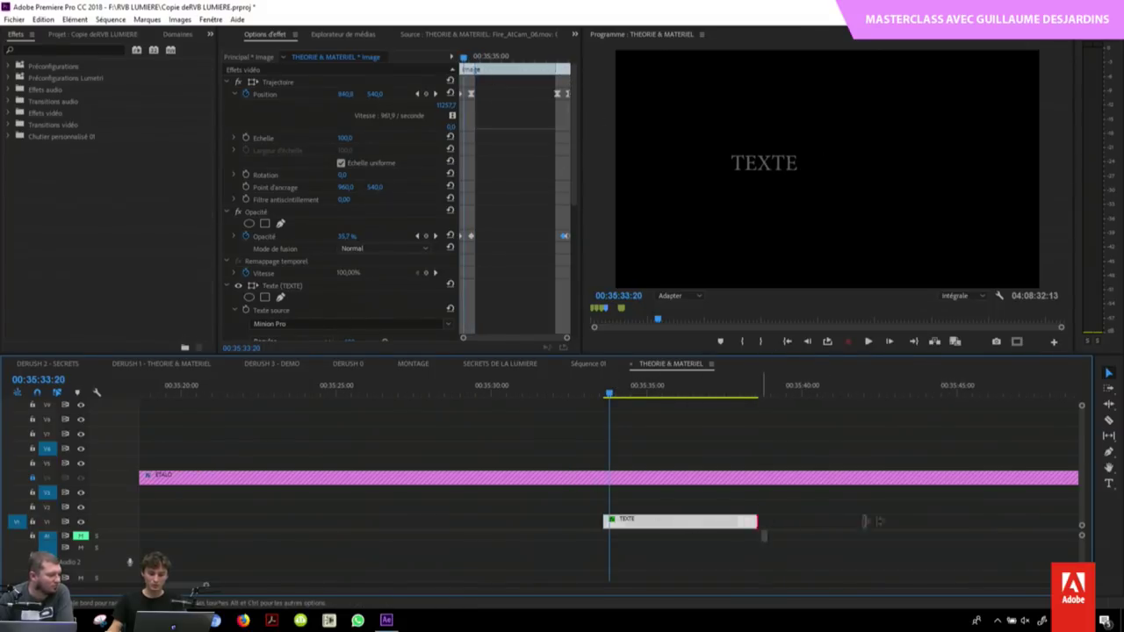
key(minus)
drag(715, 522, 845, 522)
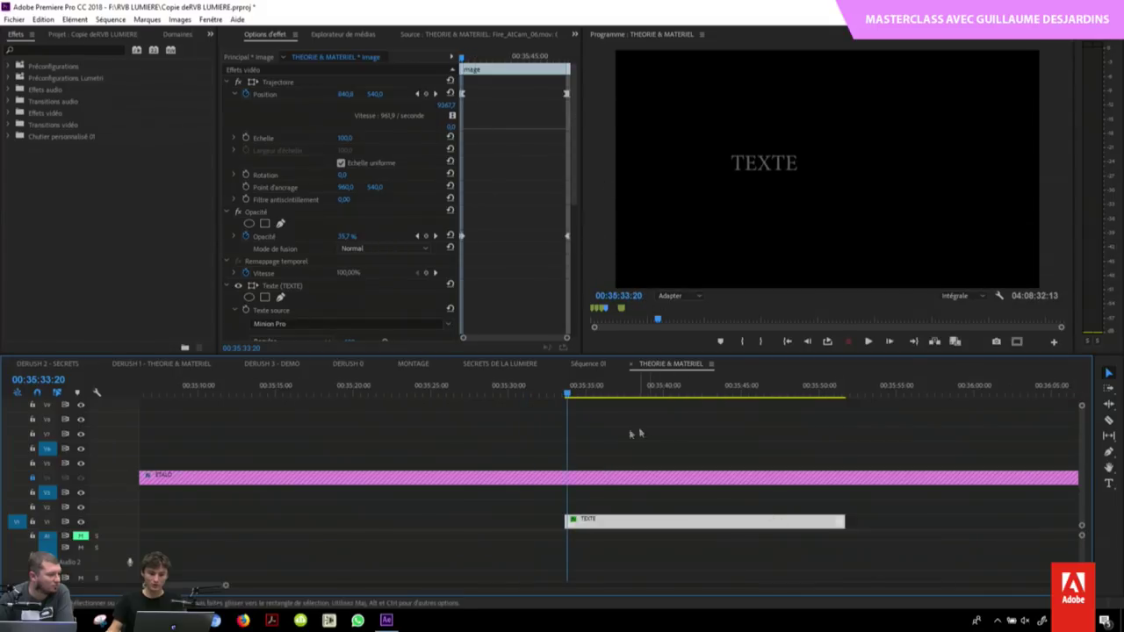
key(space)
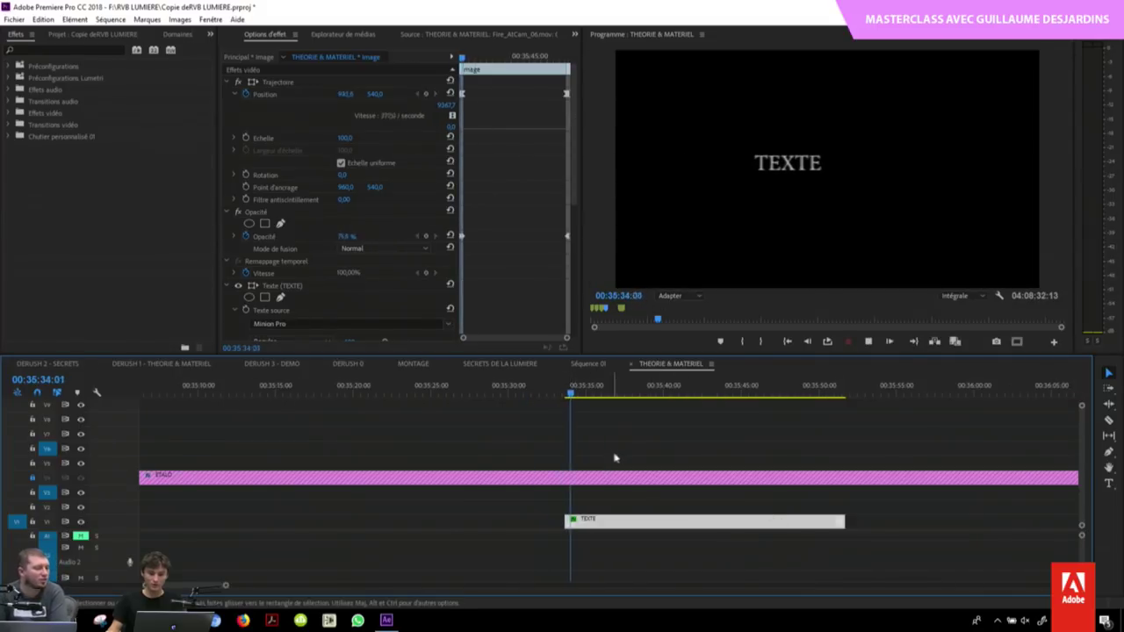
click(835, 390)
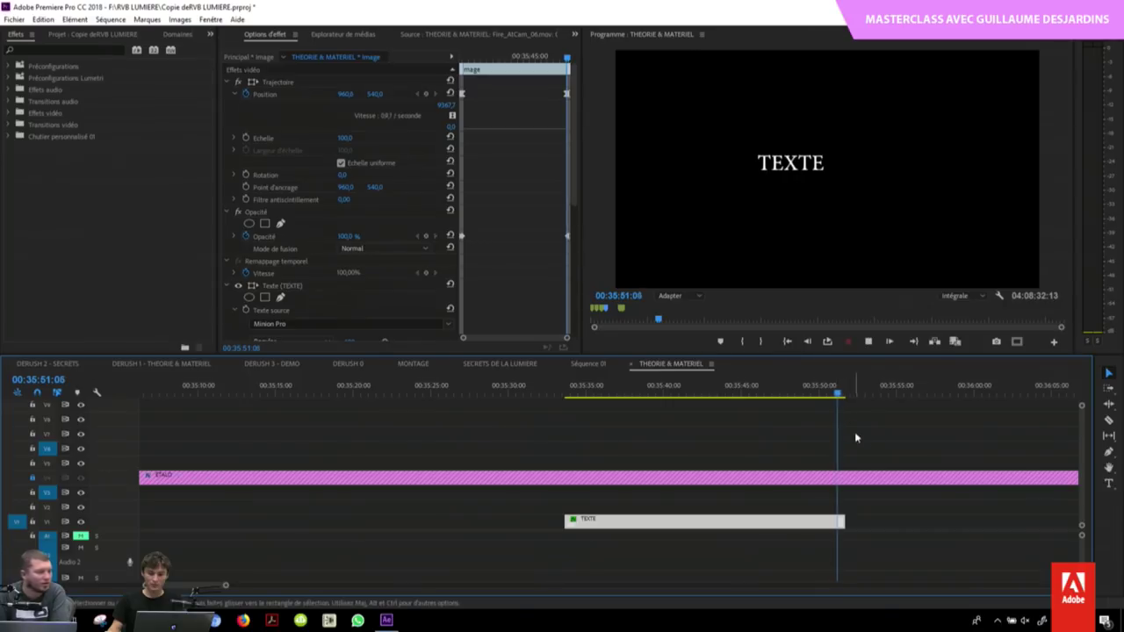
click(823, 392)
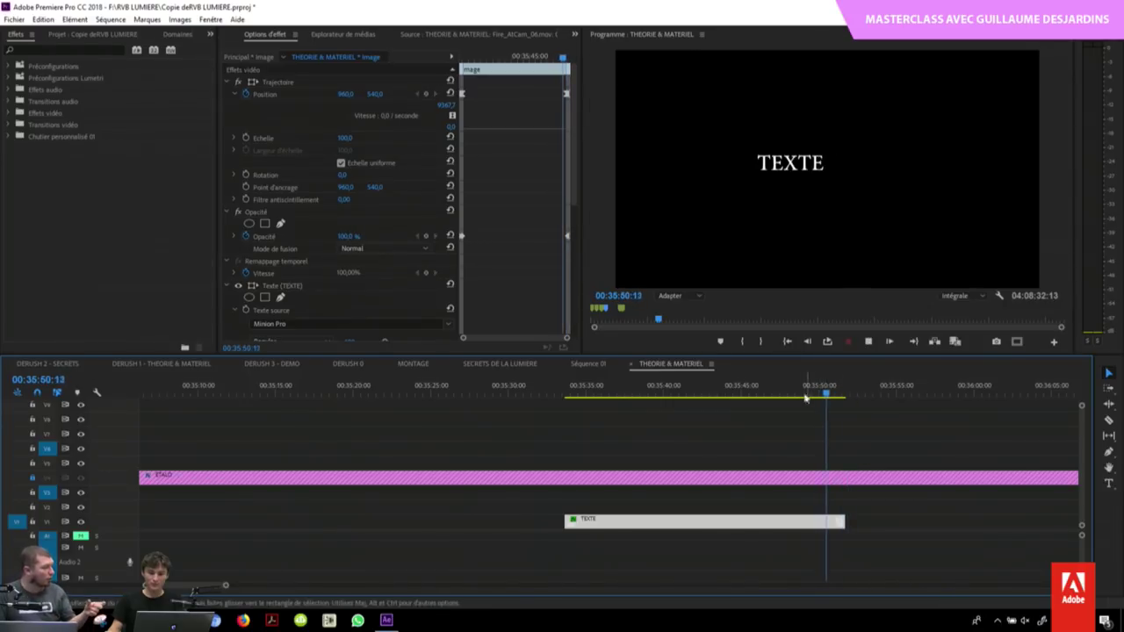
click(567, 390)
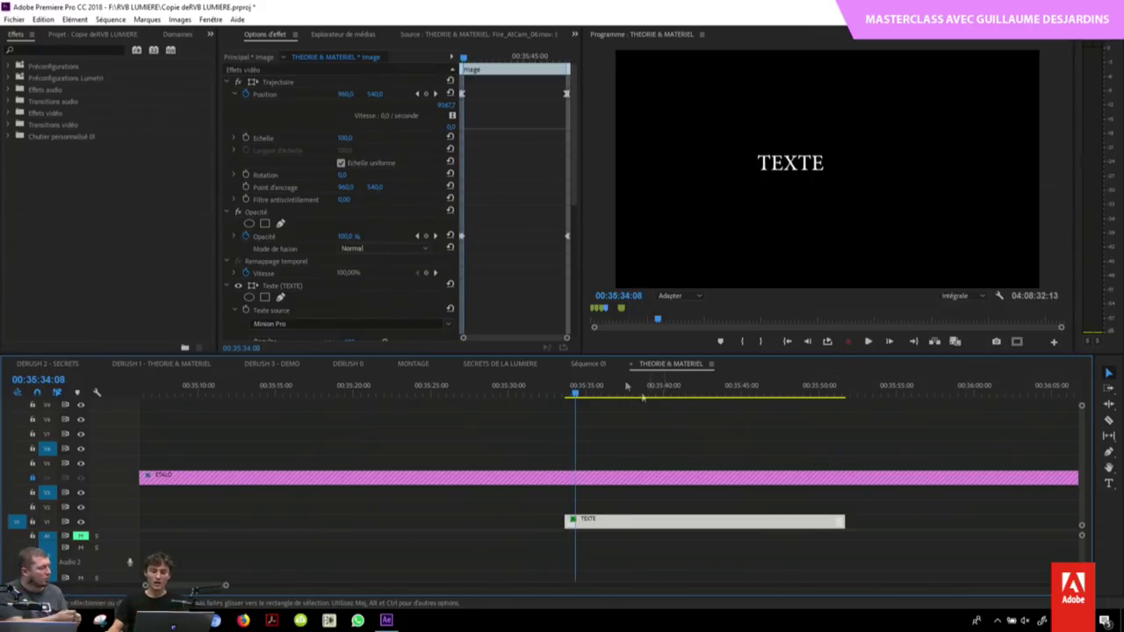
click(517, 208)
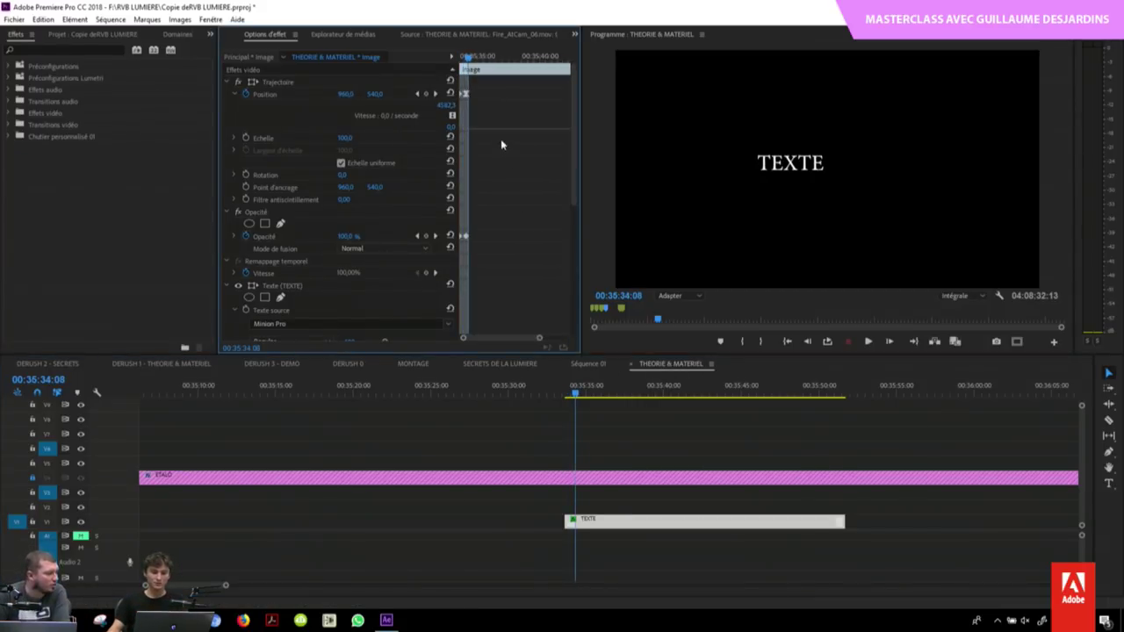
Step: Add Scale keyframes to the TEXTE title, reading 94.3 at 00:35:37:00, and preview
key(backslash)
drag(464, 59, 352, 81)
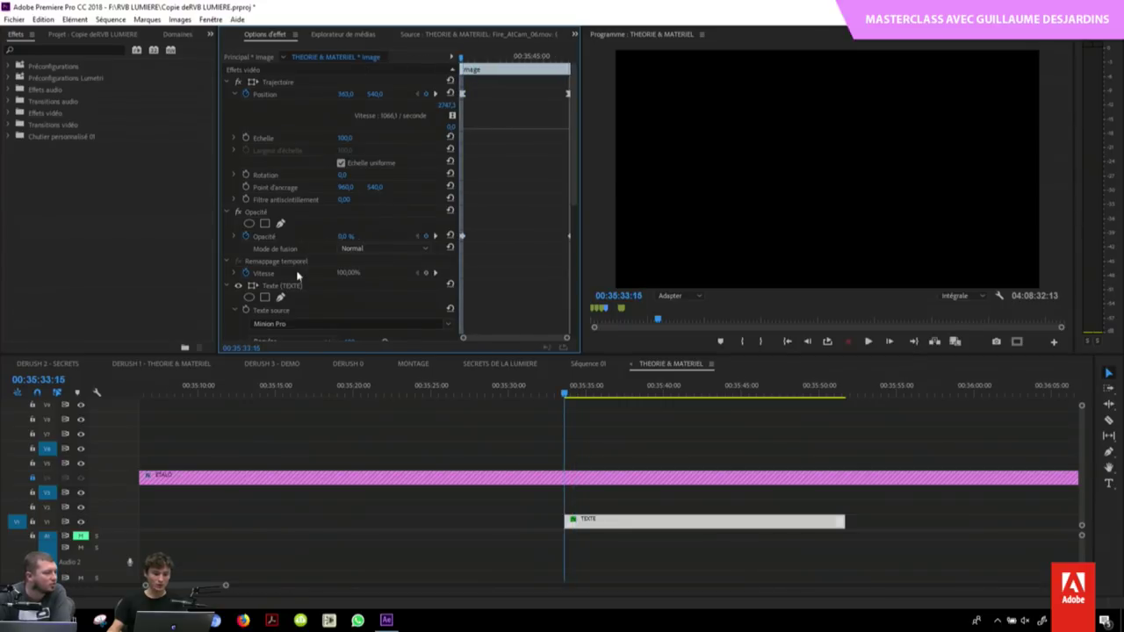
click(246, 138)
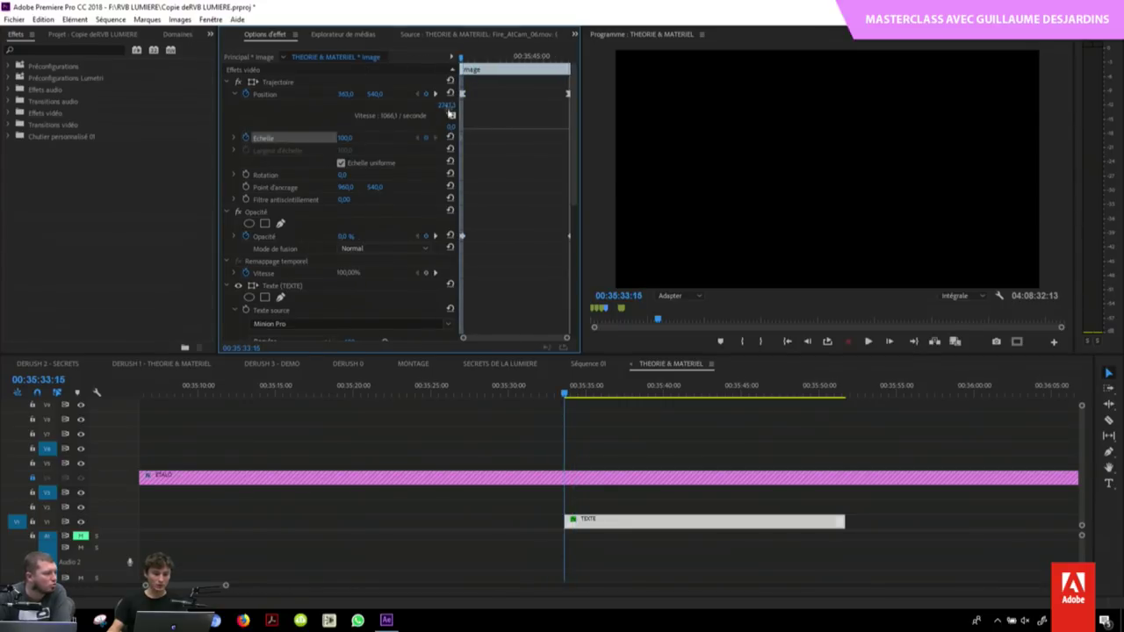
key(l)
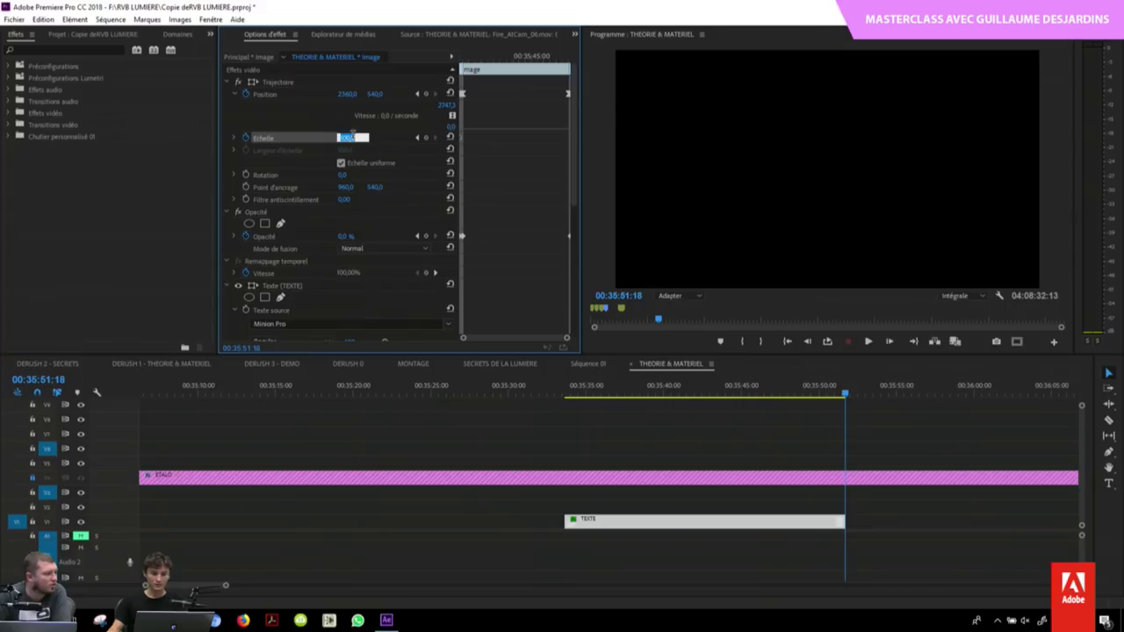
click(417, 138)
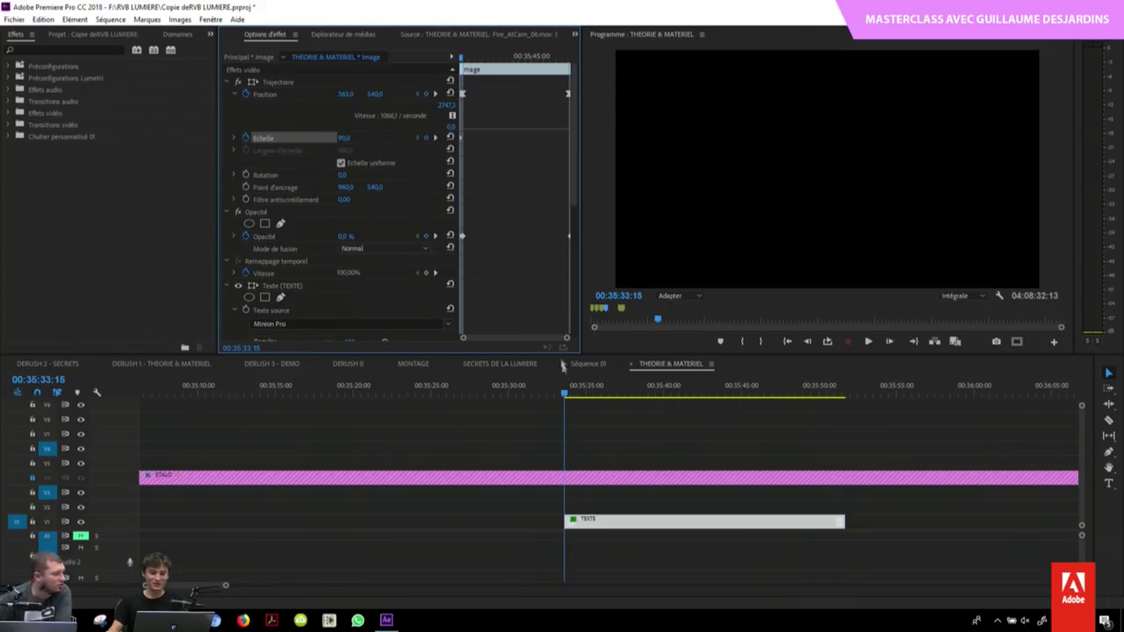
key(space)
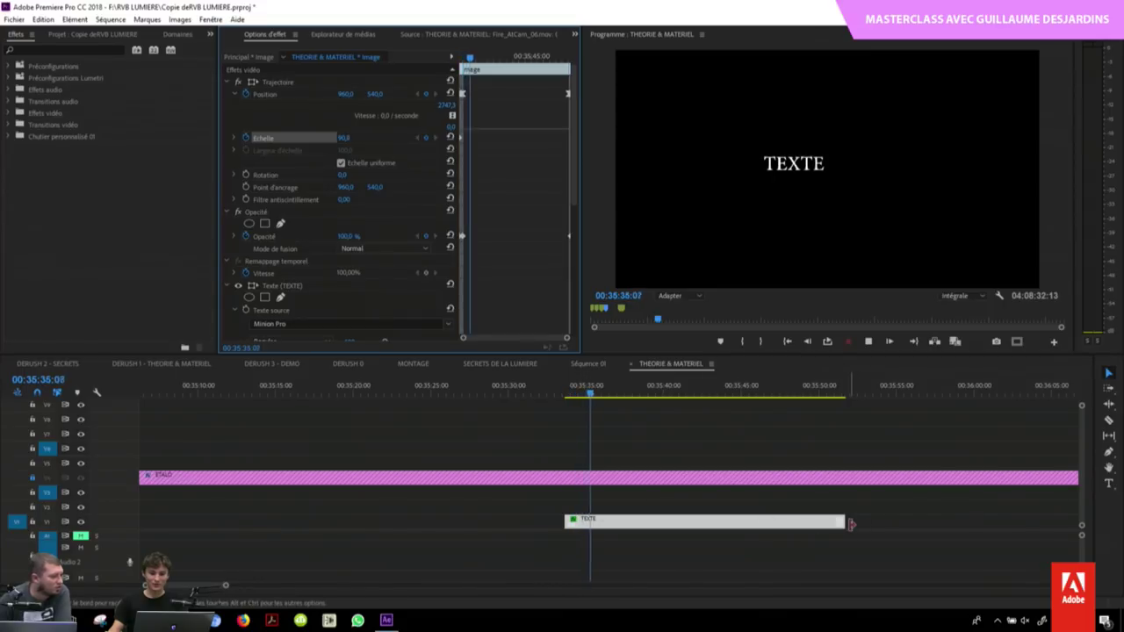
Step: Trim the TEXTE clip's end and replay the animation from just before the title
drag(609, 520, 604, 520)
click(587, 393)
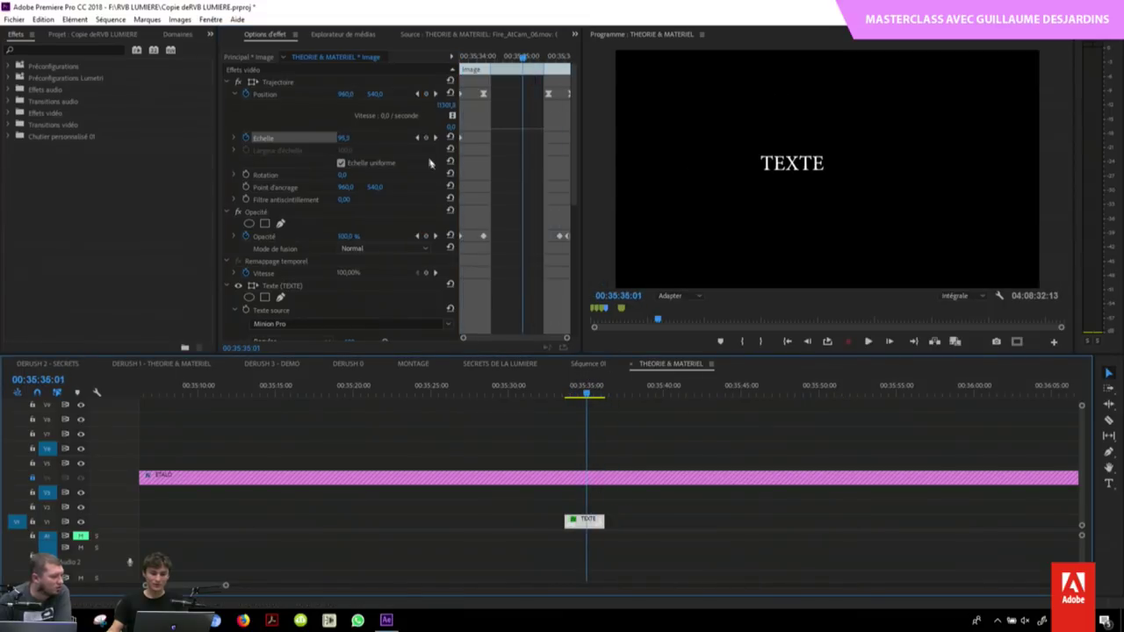
click(564, 387)
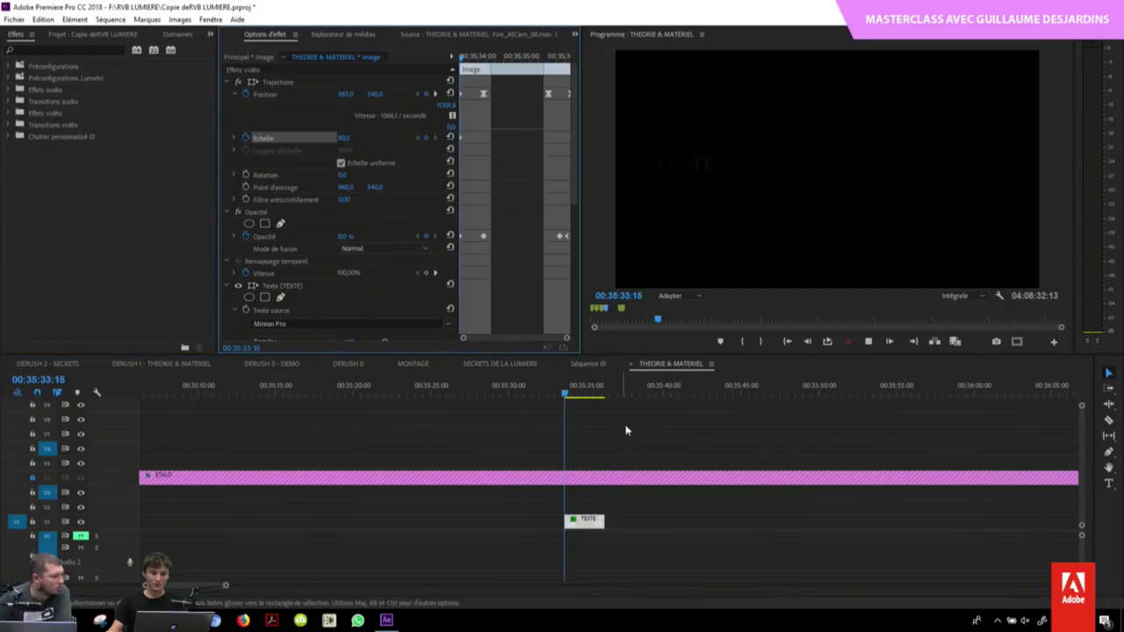
key(space)
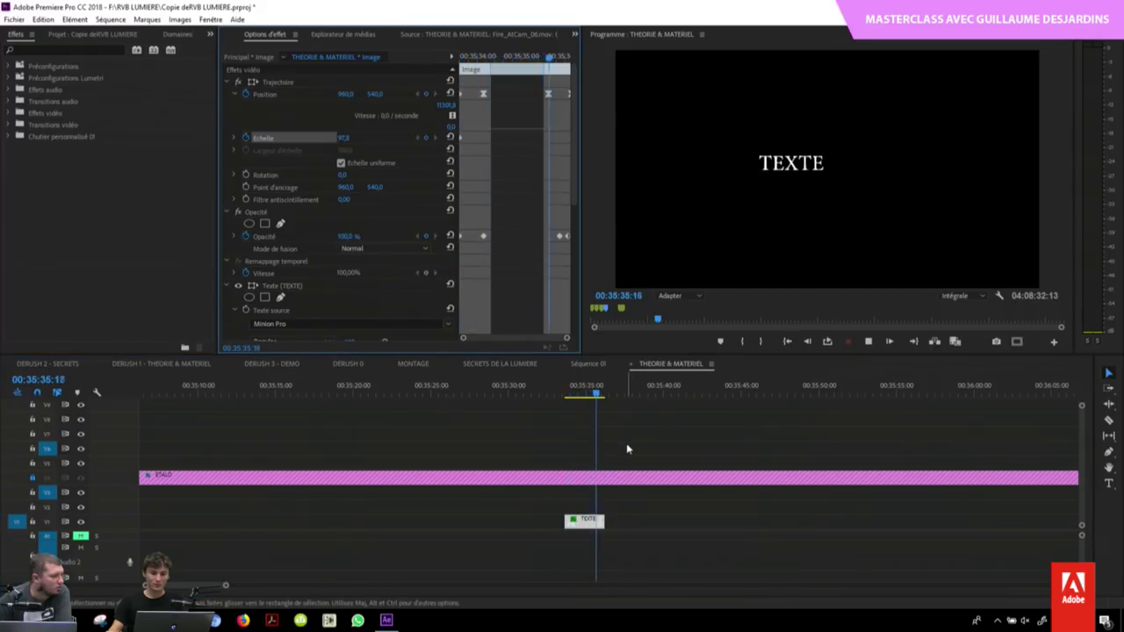
click(563, 388)
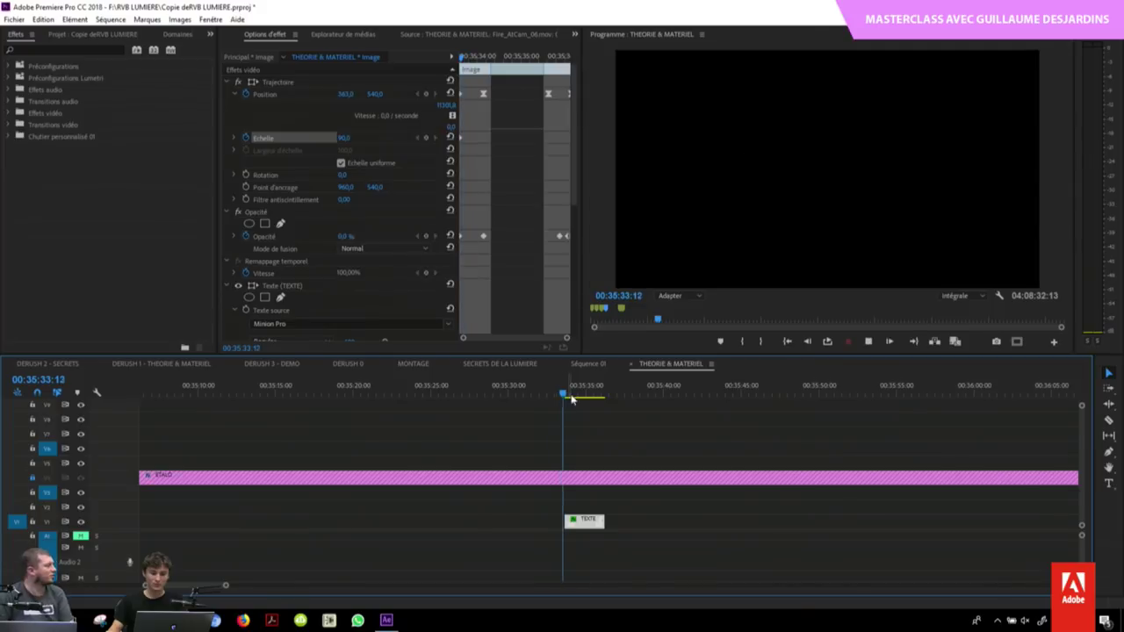
scroll(642, 439, up, 2)
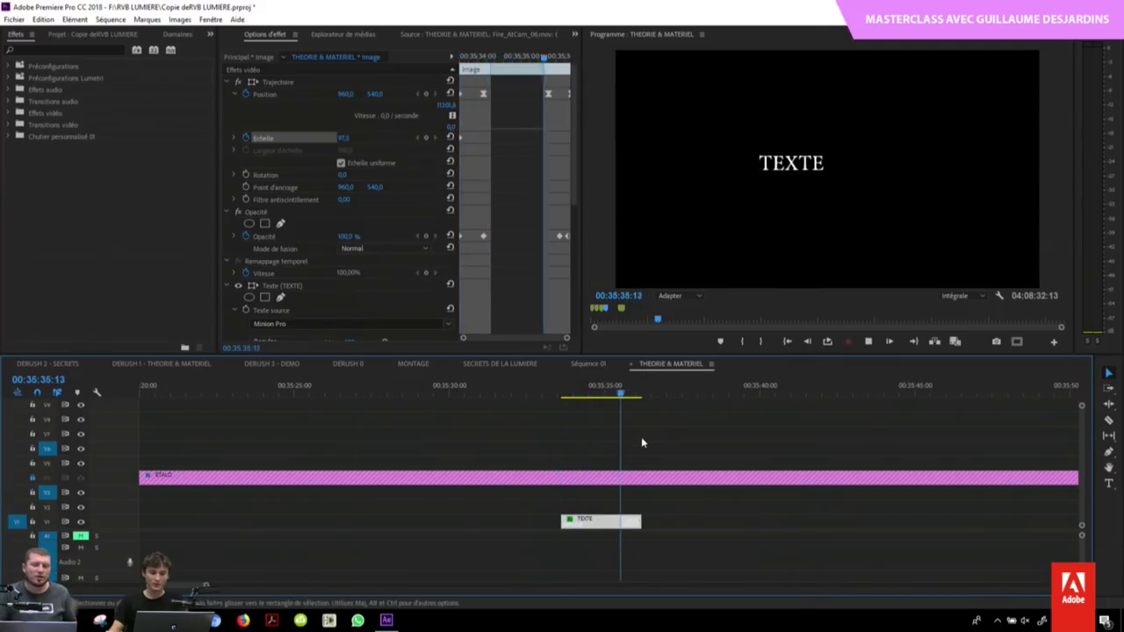
scroll(642, 442, up, 2)
key(space)
scroll(791, 524, down, 3)
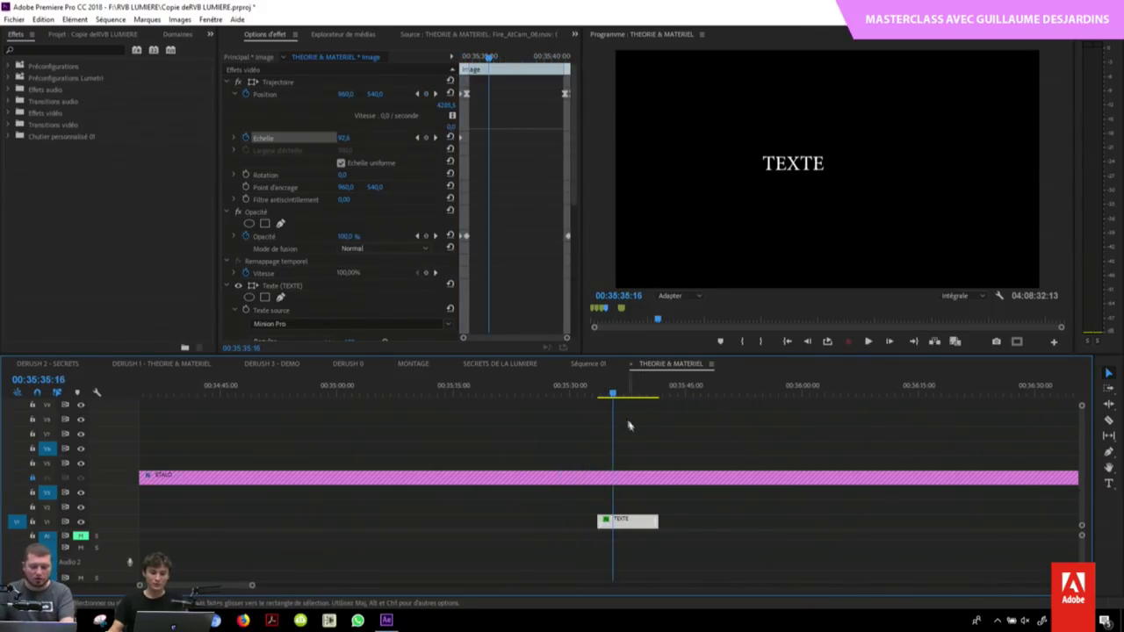
key(space)
key(space)
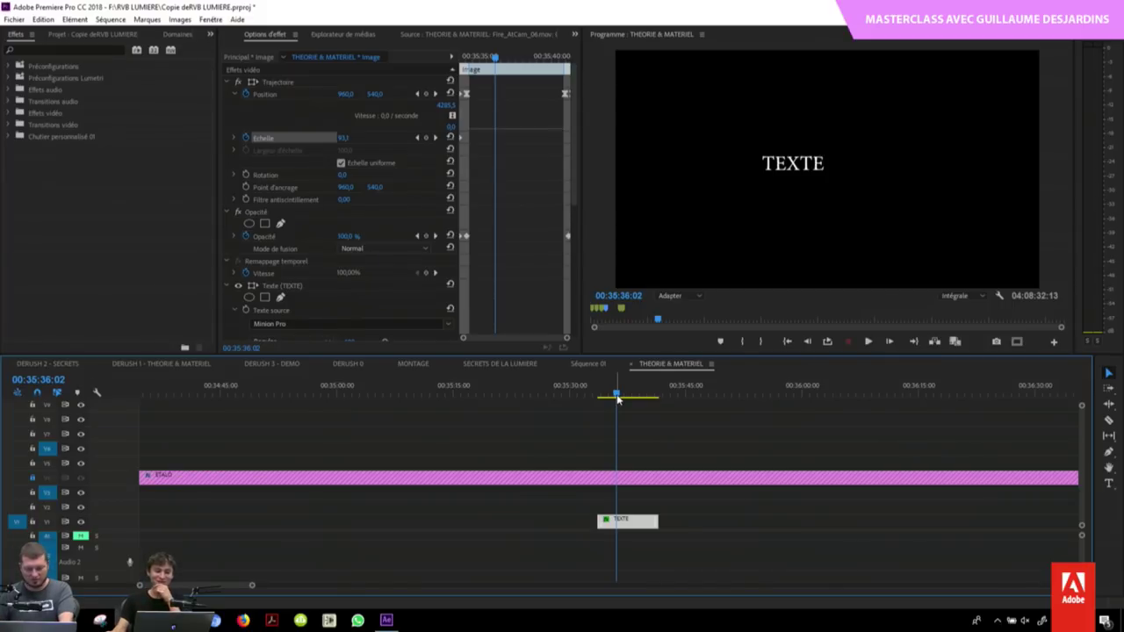
drag(618, 398, 623, 398)
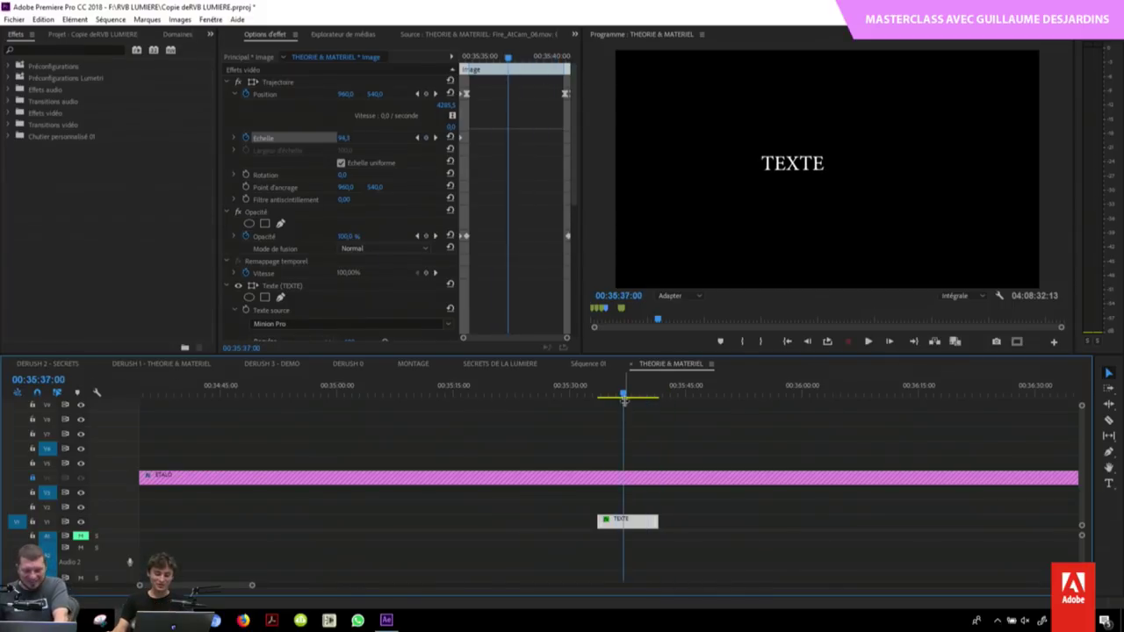
scroll(616, 415, down, 3)
scroll(616, 415, down, 4)
scroll(608, 391, up, 8)
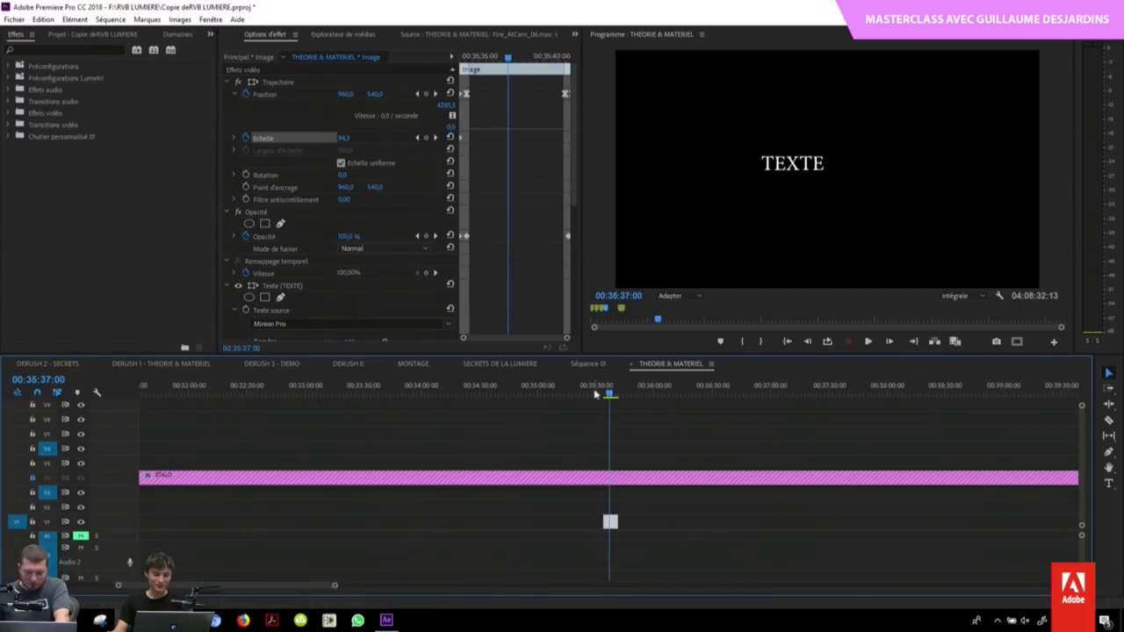
scroll(607, 391, up, 2)
click(272, 186)
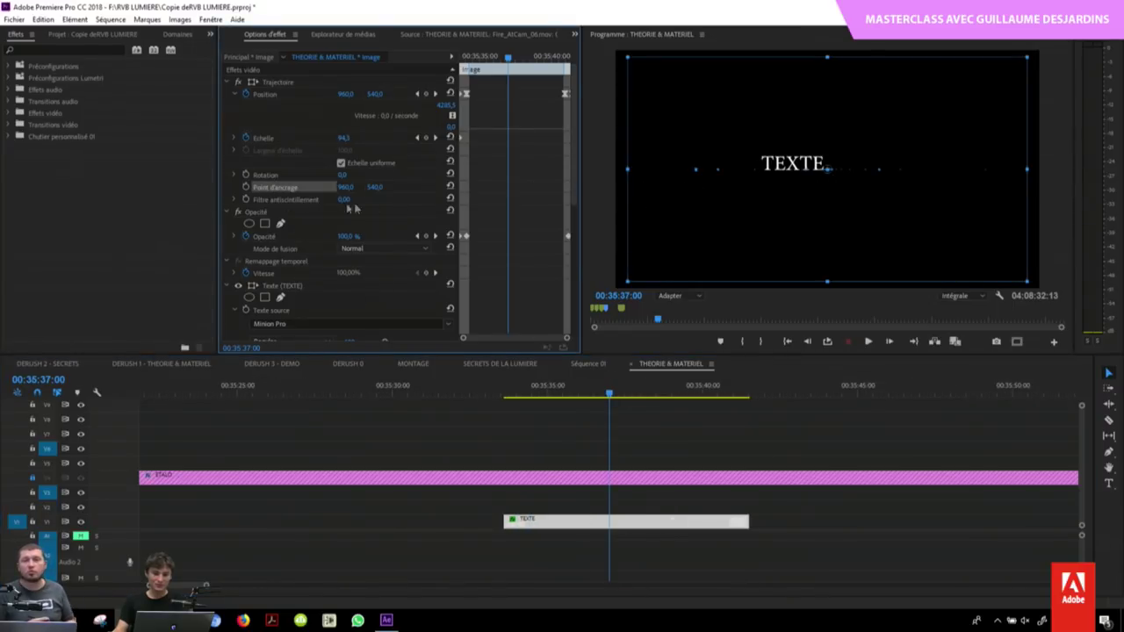
drag(342, 190, 213, 190)
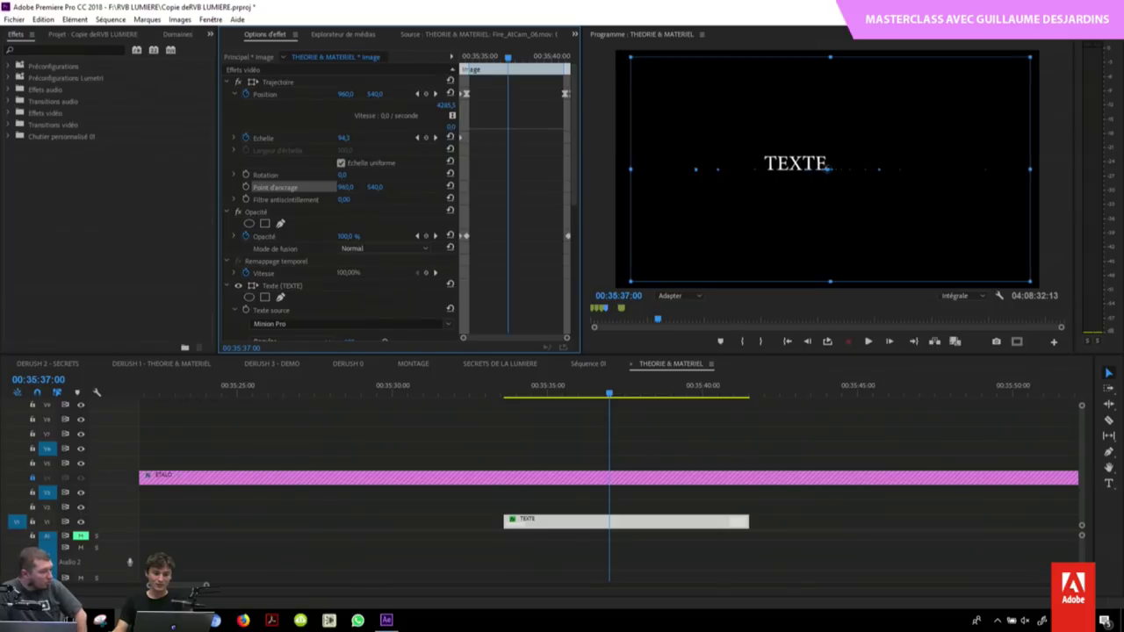
drag(344, 187, 340, 187)
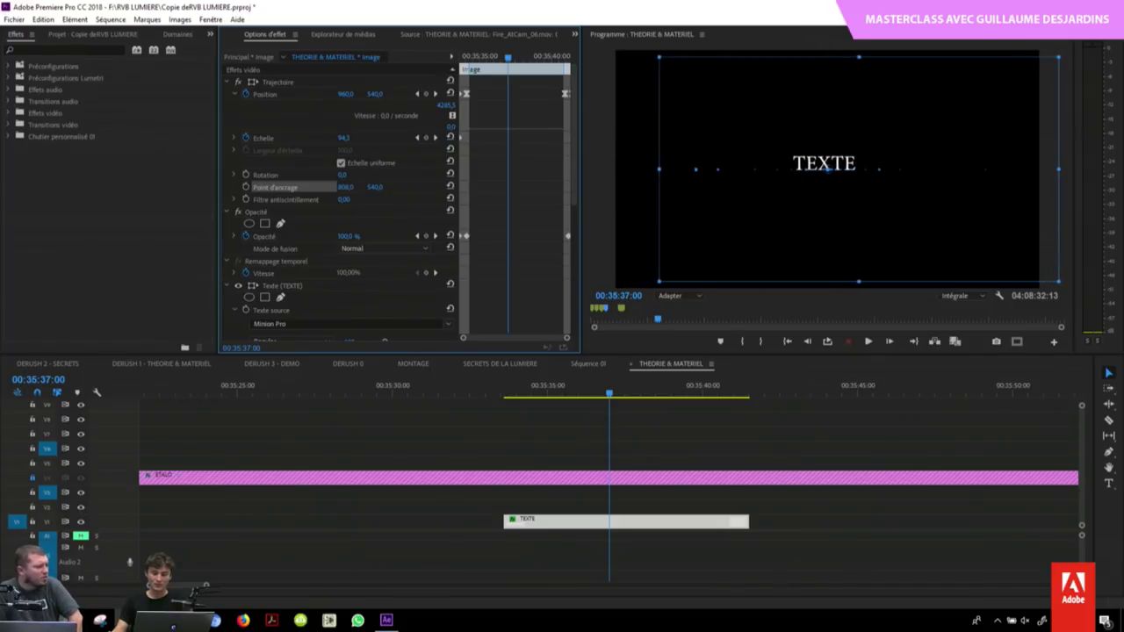
key(ctrl+z)
click(857, 432)
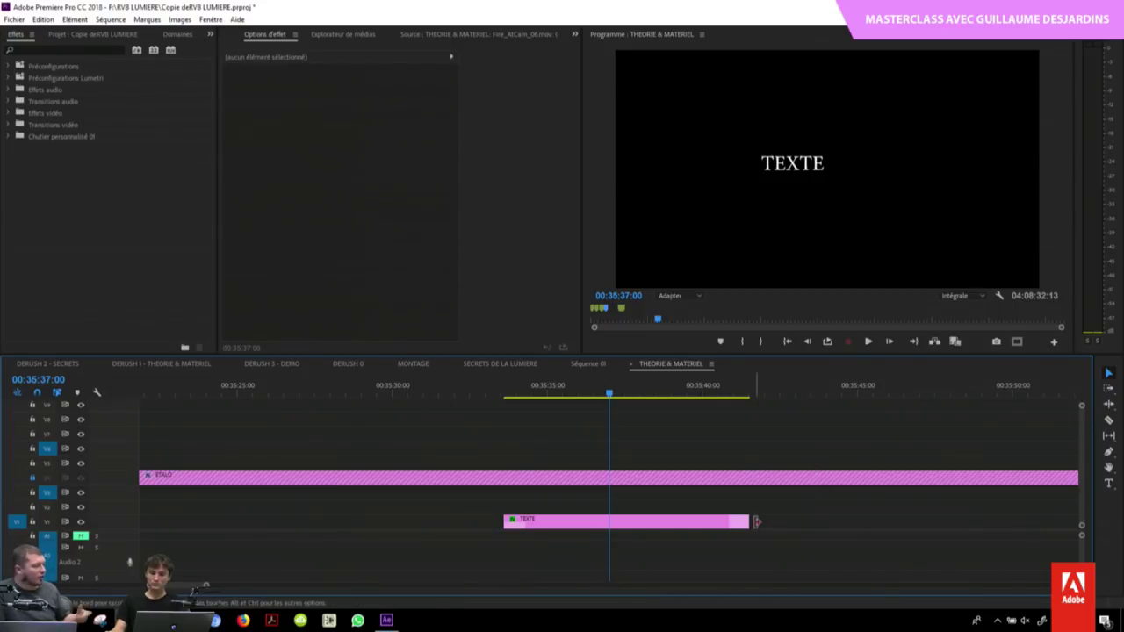
click(673, 525)
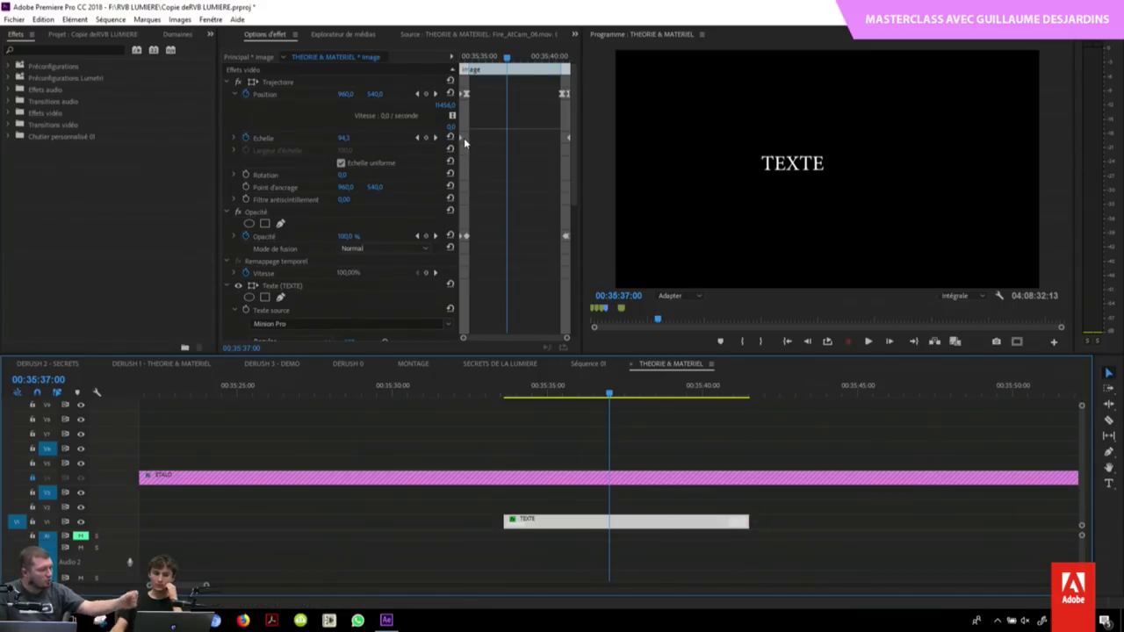
Step: Shift the Scale keyframes and add Rotation keyframes spinning TEXTE a full 360° turn
drag(462, 137, 488, 139)
drag(558, 139, 540, 139)
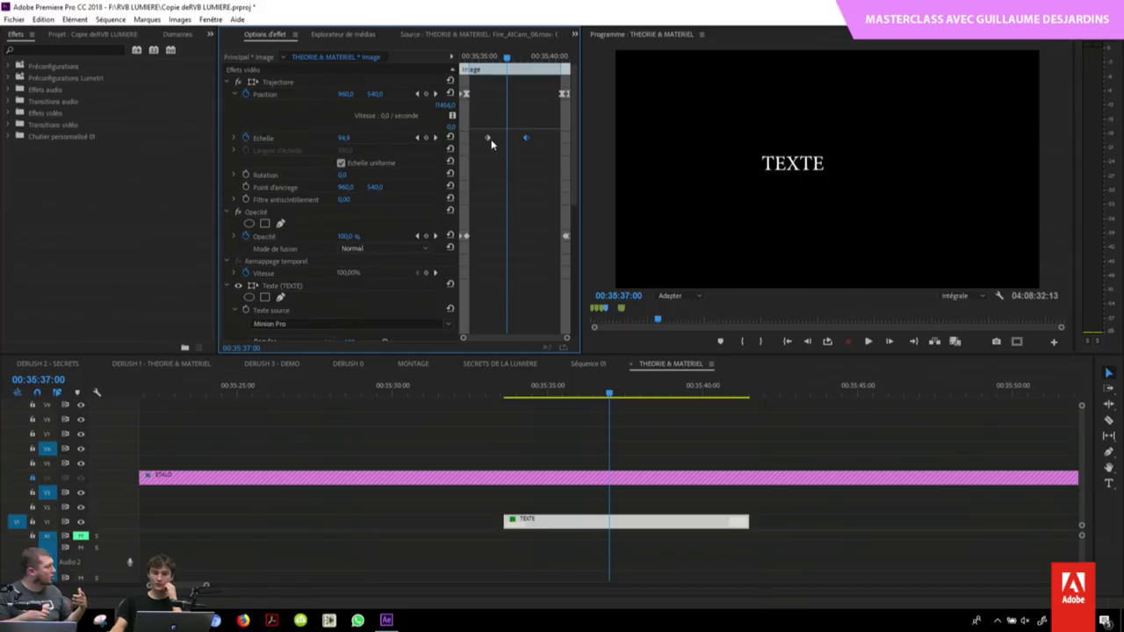
drag(505, 57, 500, 58)
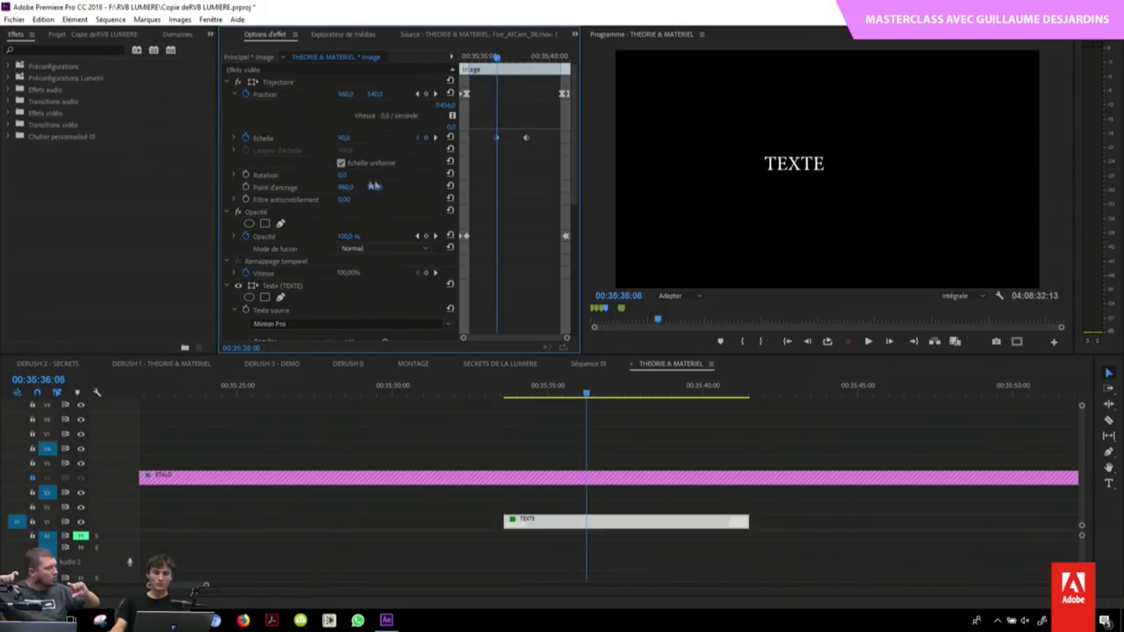
click(246, 174)
click(434, 138)
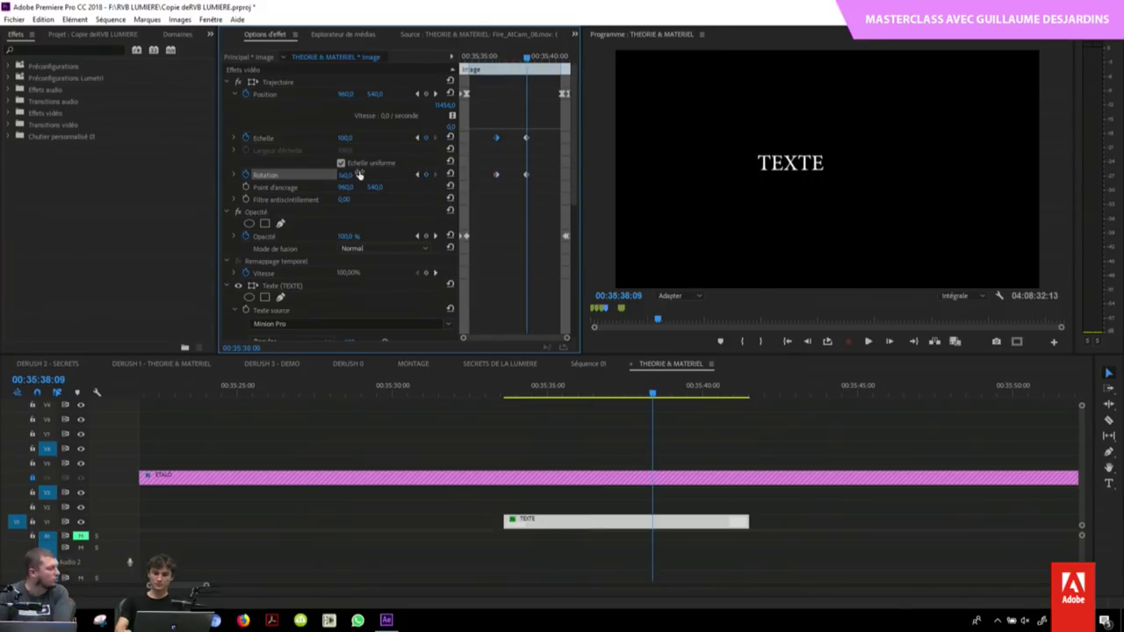
drag(358, 175, 426, 205)
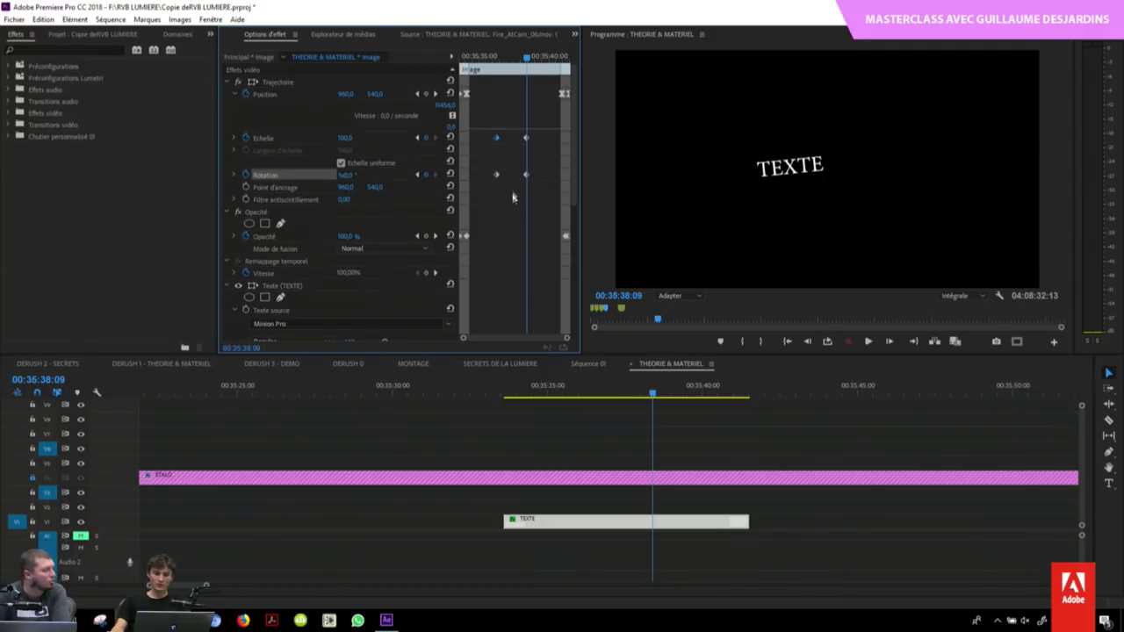
drag(527, 58, 493, 64)
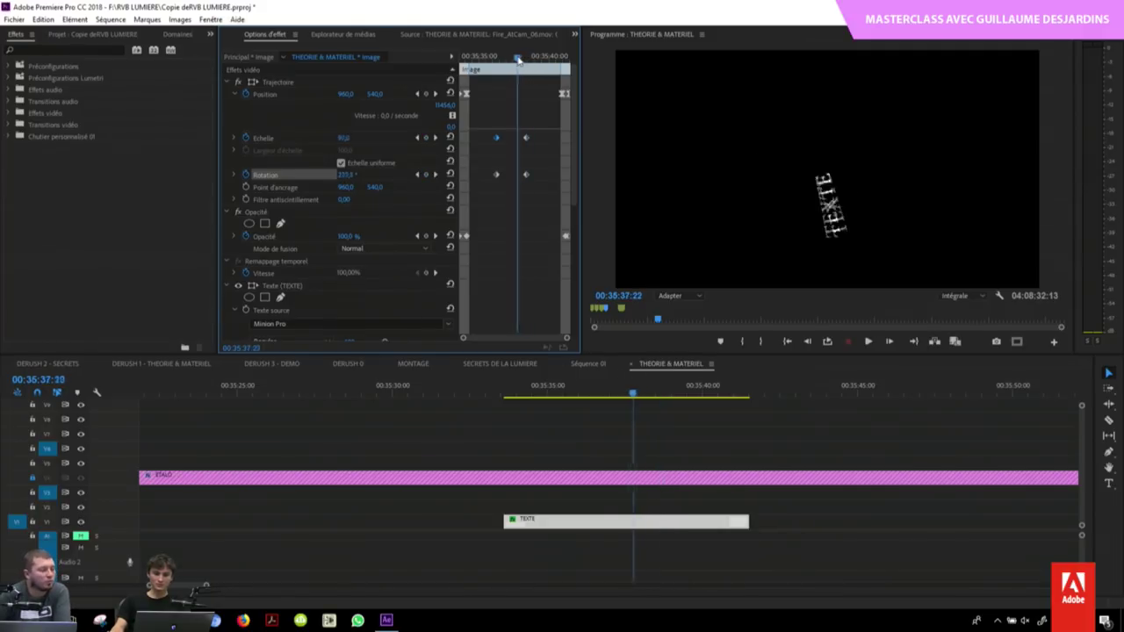
key(space)
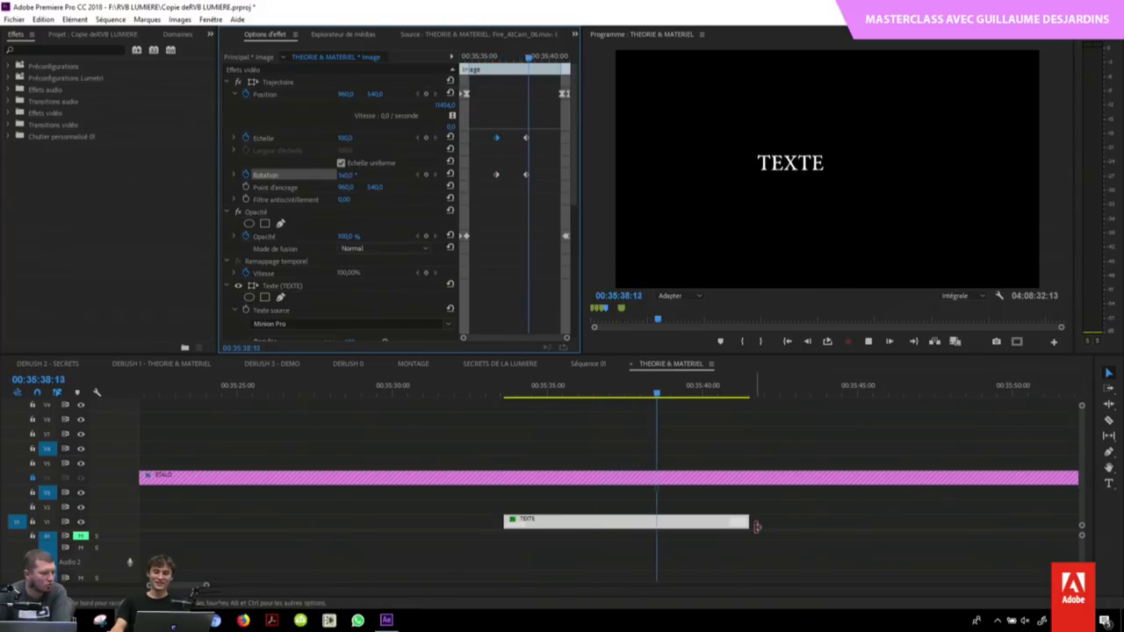
Step: Extend both ends of the TEXTE clip and play the spinning title
drag(749, 521, 975, 532)
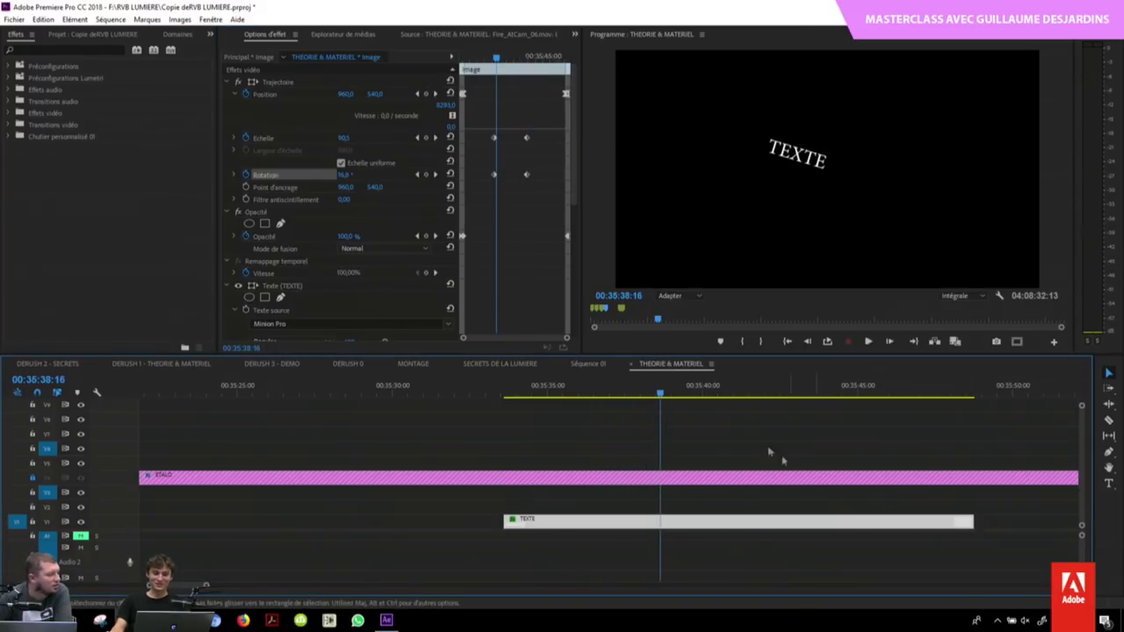
drag(506, 527, 314, 527)
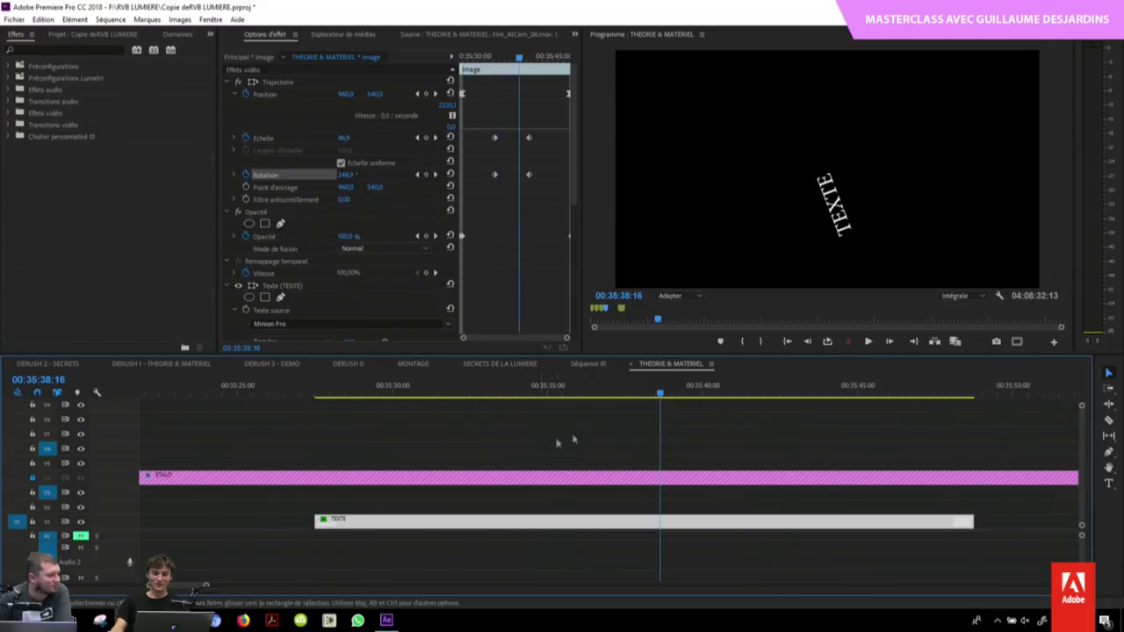
key(space)
drag(664, 395, 548, 397)
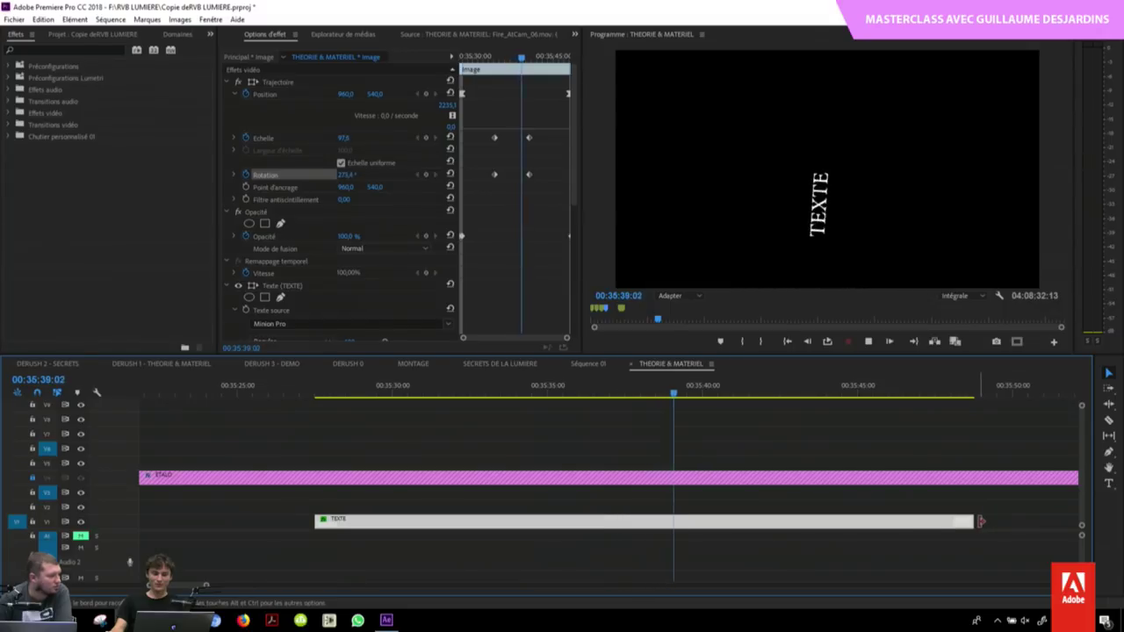
key(space)
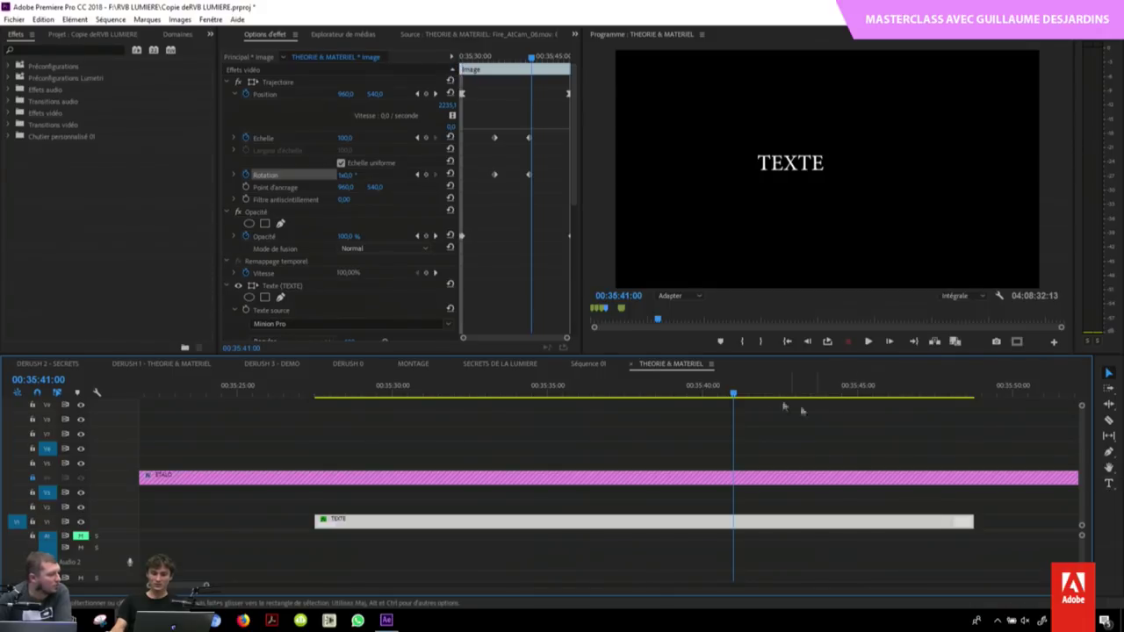
Step: Deselect the clip and show the Projet panel with the project's bins
click(876, 453)
scroll(660, 427, down, 3)
drag(568, 390, 642, 392)
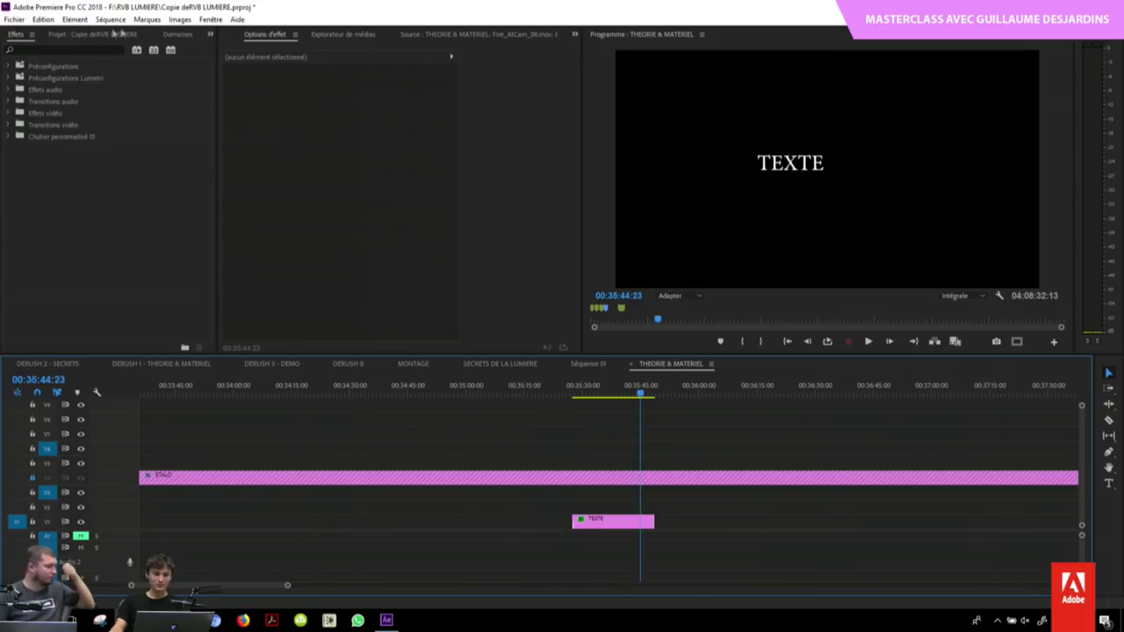
click(211, 35)
click(240, 62)
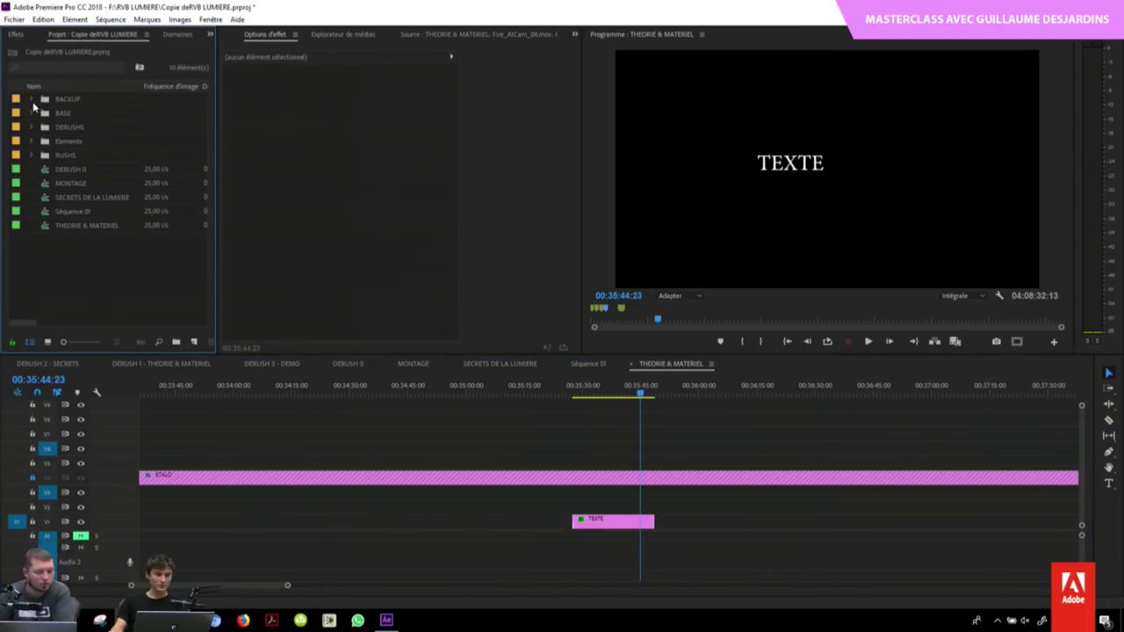
Step: Drag ETALO from the BASE bin onto track V8 near 00:35:55
click(32, 101)
click(33, 100)
click(32, 113)
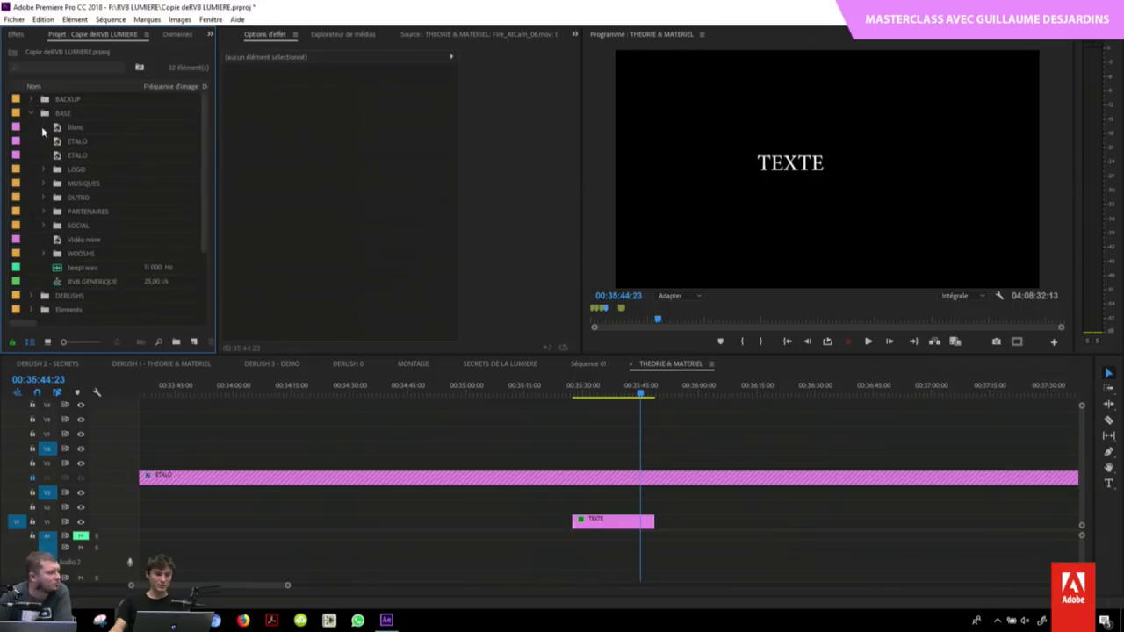
drag(59, 158, 616, 448)
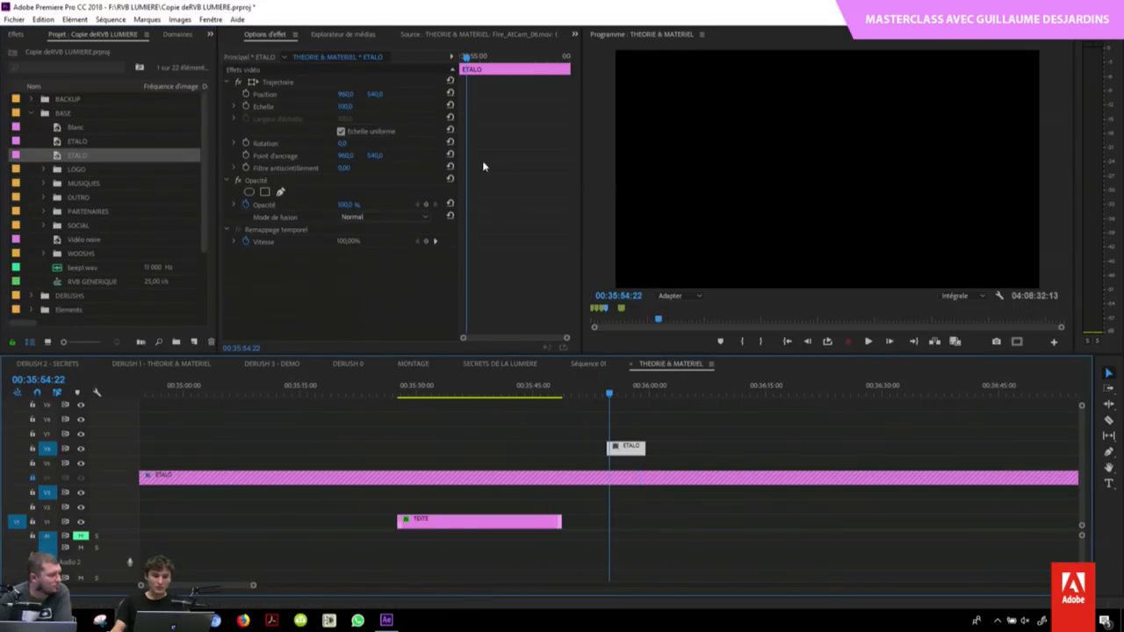
click(462, 74)
drag(454, 67, 402, 67)
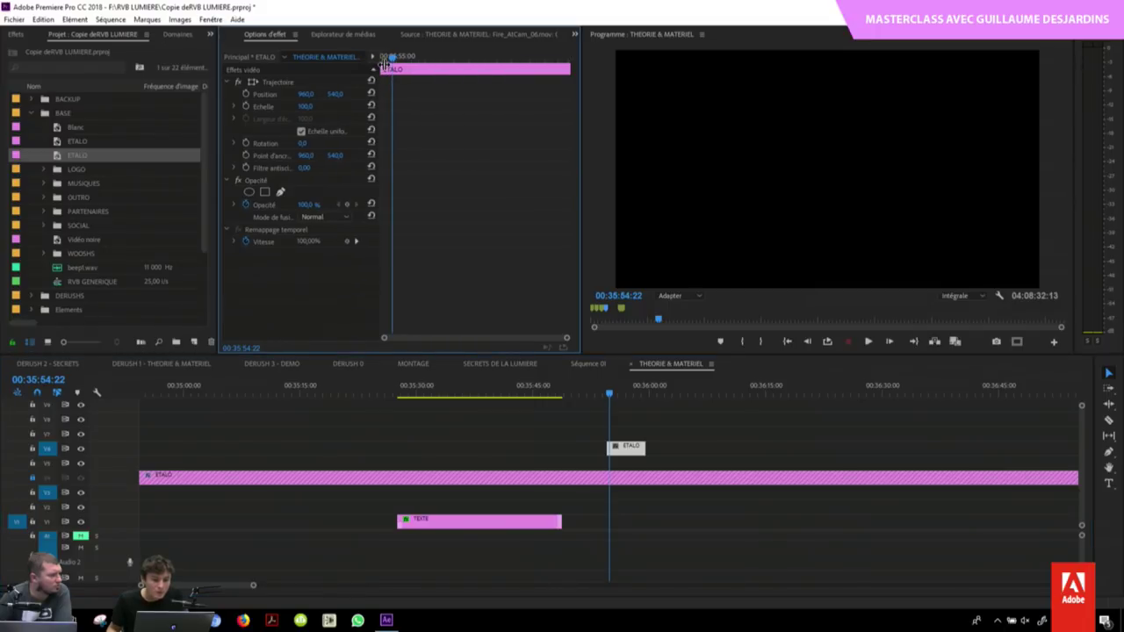
mouse_move(539, 384)
mouse_down()
mouse_move(554, 400)
mouse_move(398, 411)
mouse_up()
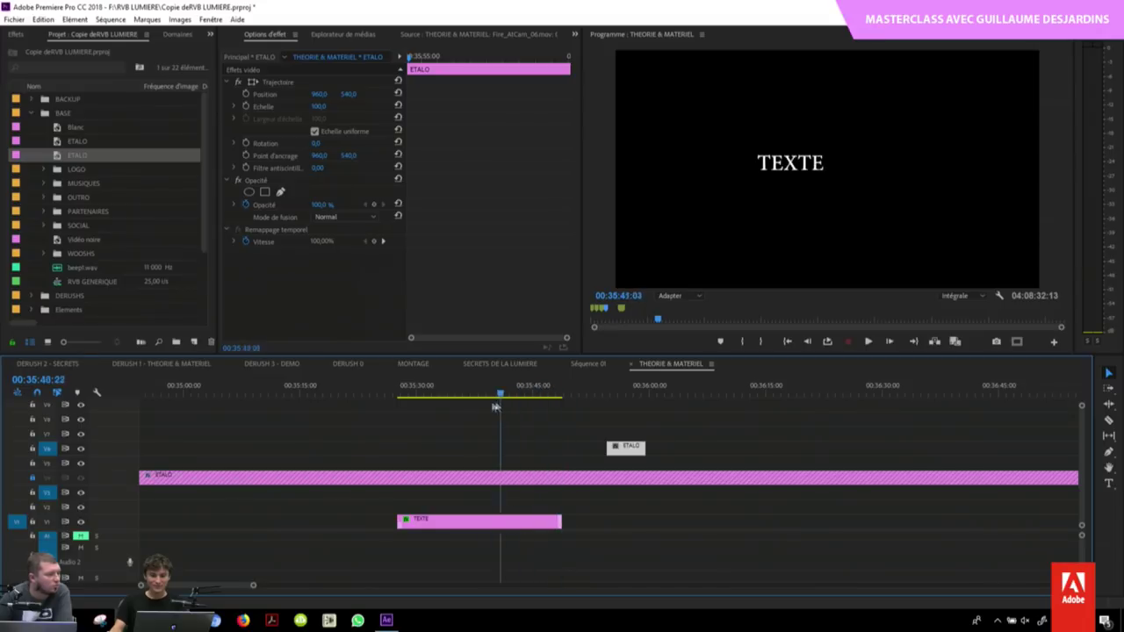
key(space)
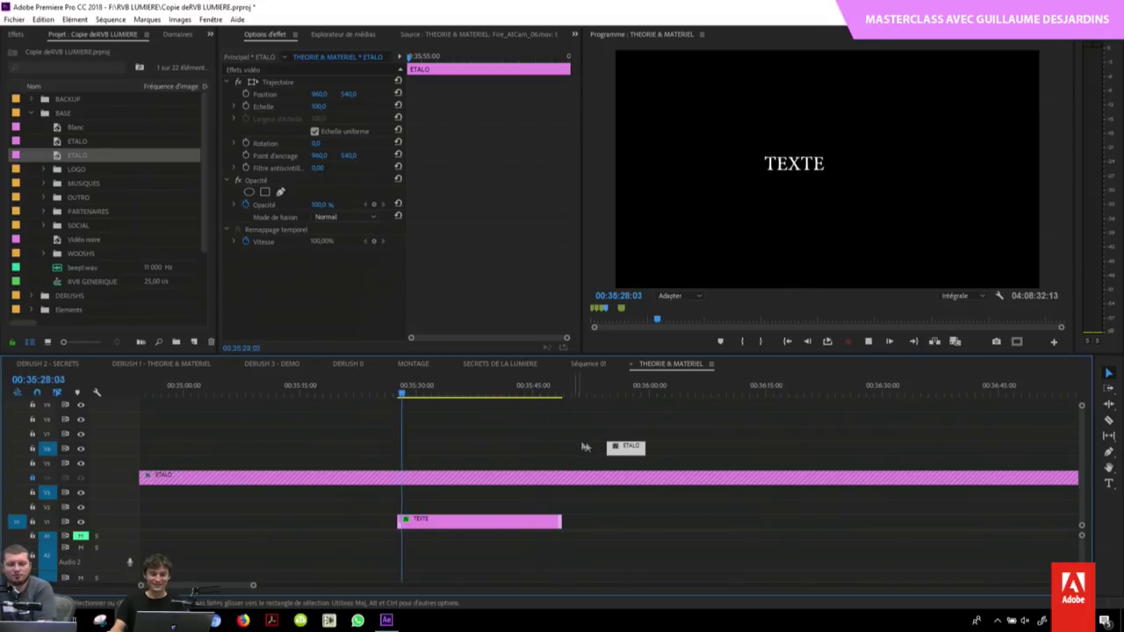
click(578, 448)
key(minus)
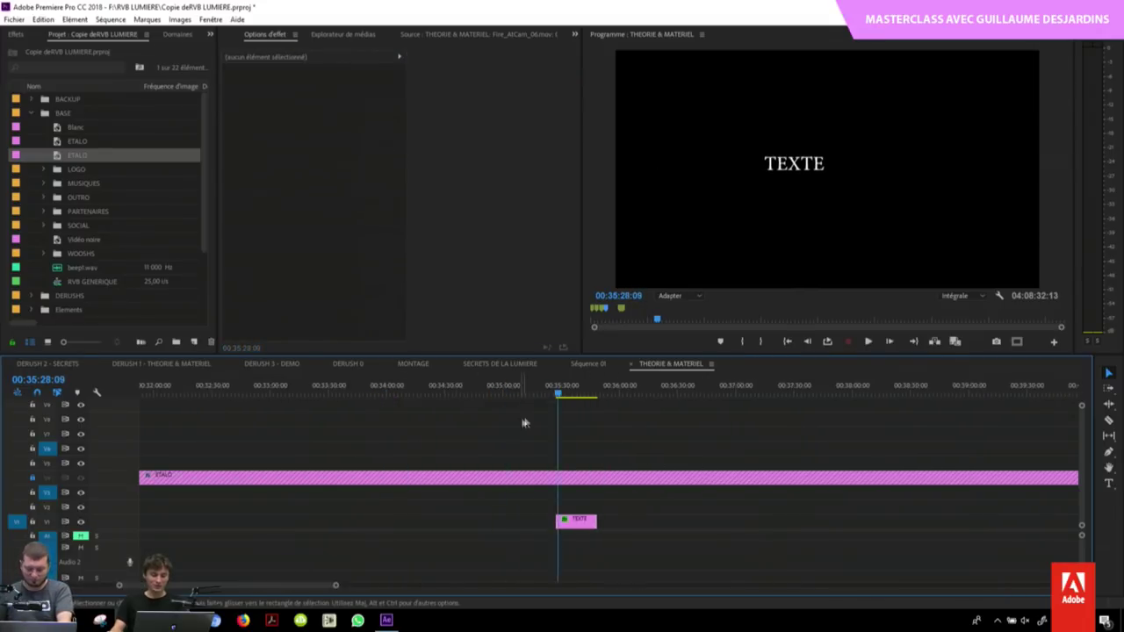
drag(557, 394, 604, 395)
key(minus)
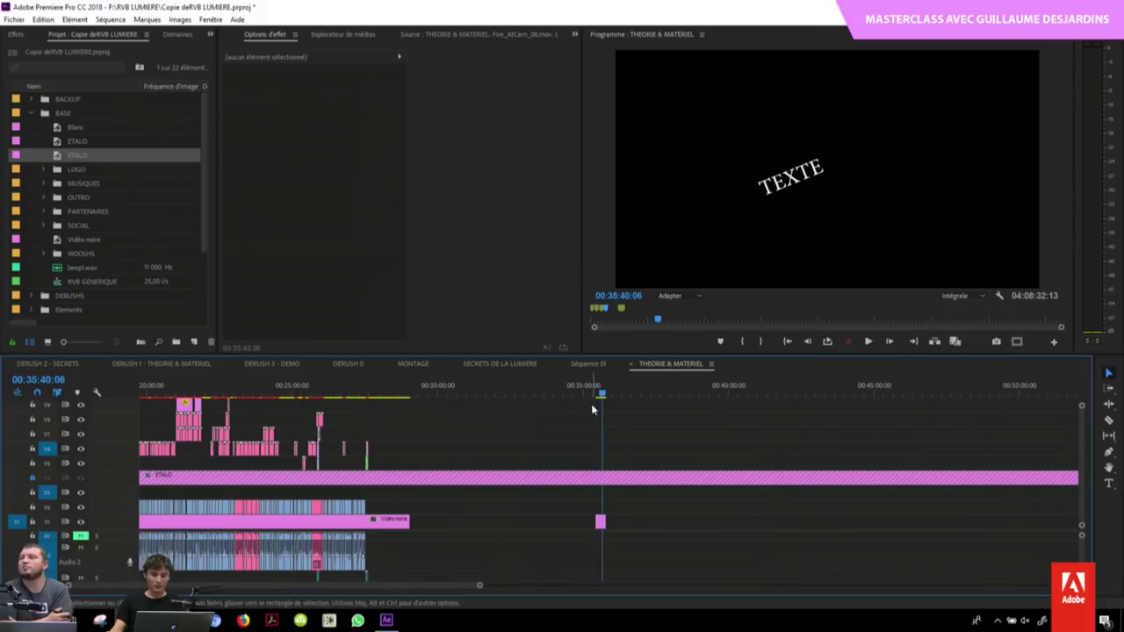
key(equal)
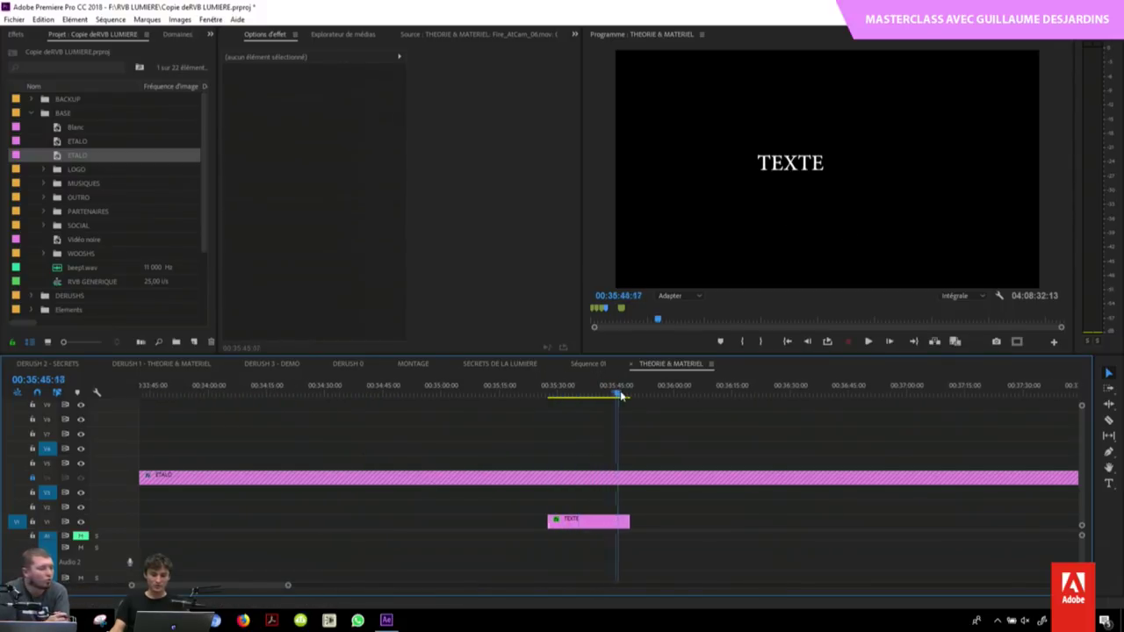
drag(605, 396, 610, 394)
click(583, 396)
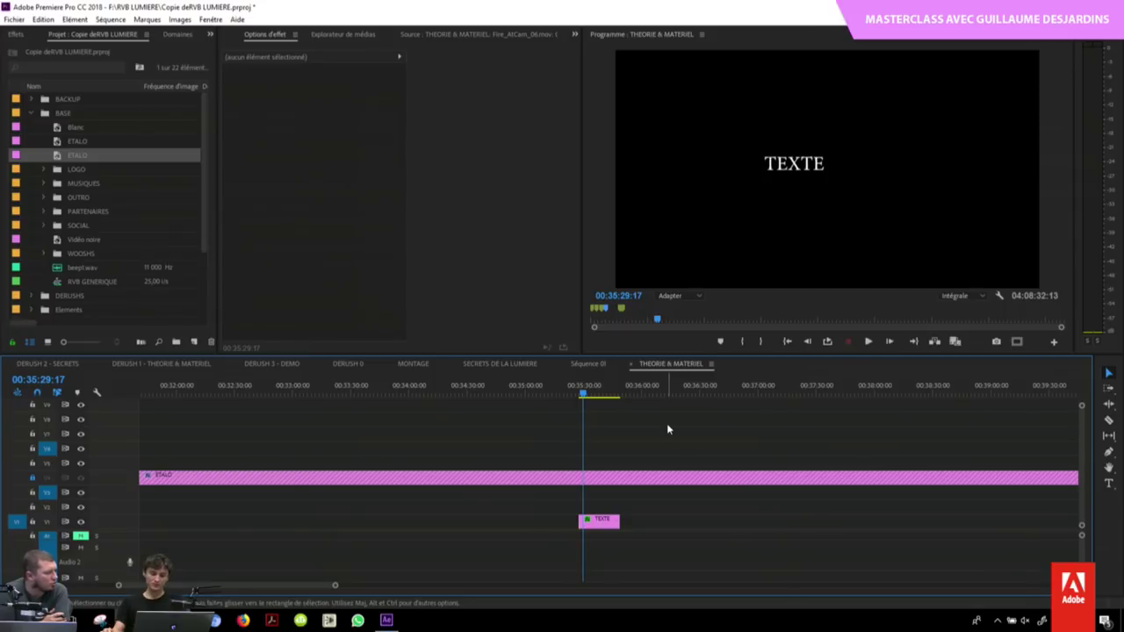
key(minus)
key(minus)
key(minus)
key(minus)
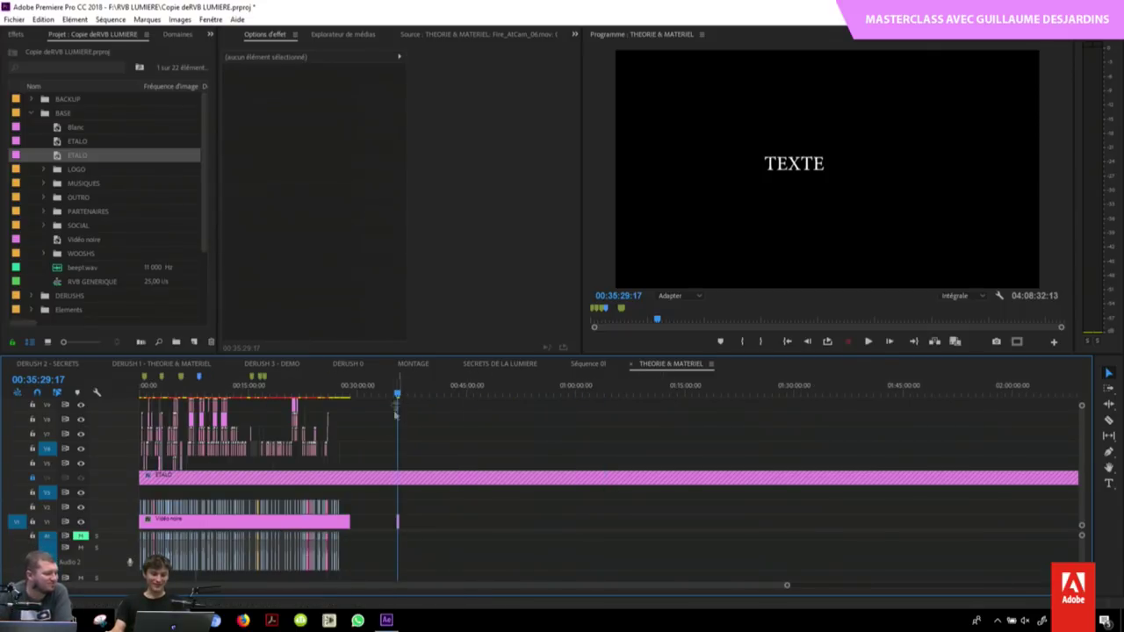
drag(377, 439, 457, 560)
click(455, 517)
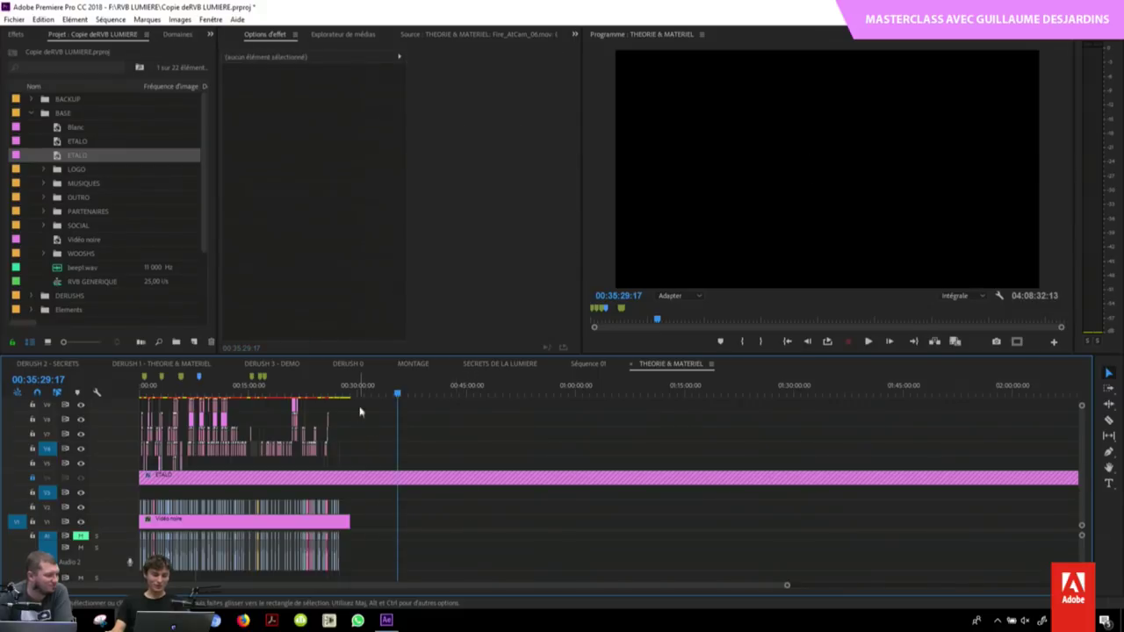
Step: In Séquence 01, place the ETALO adjustment layer on V4 from the start and select it
click(588, 364)
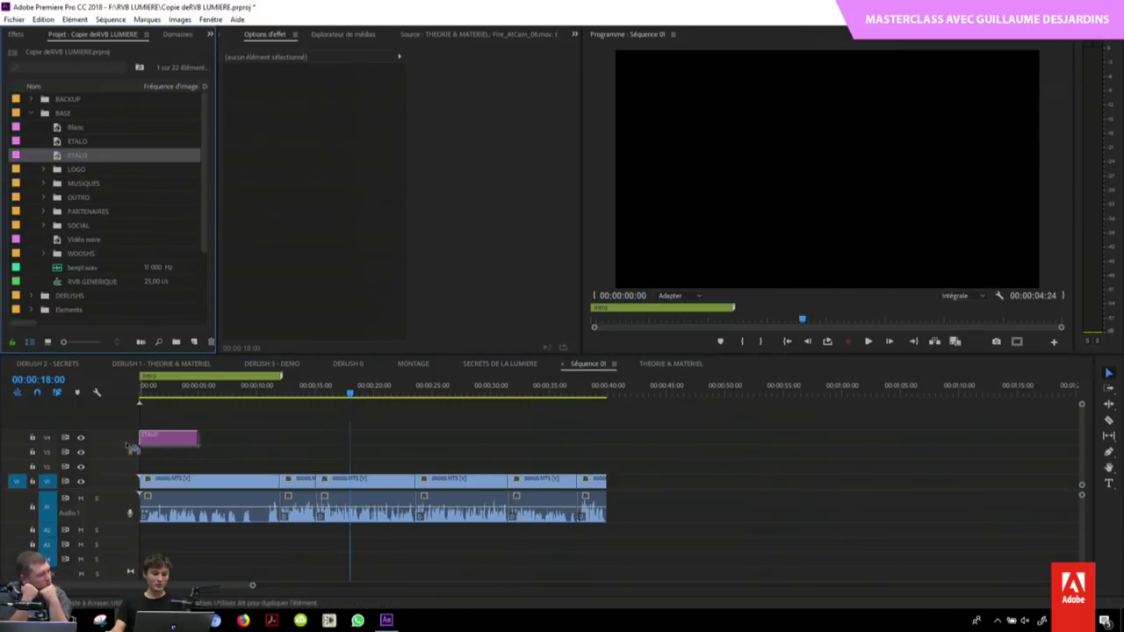
mouse_move(54, 158)
mouse_down()
mouse_move(167, 437)
mouse_move(816, 457)
mouse_up()
click(443, 436)
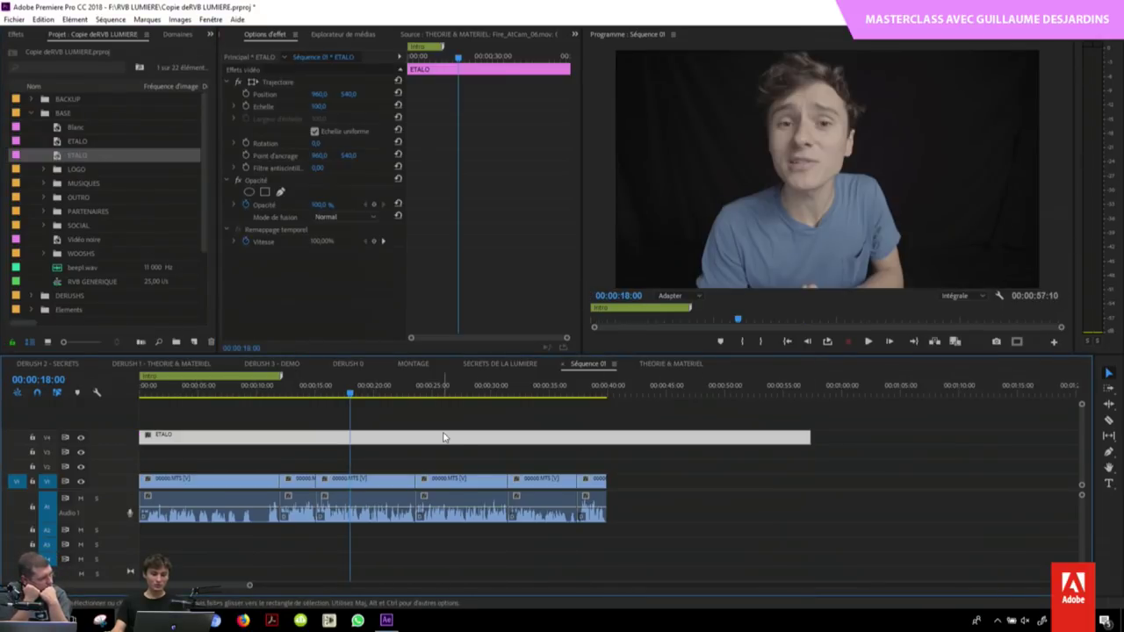
drag(395, 397, 390, 402)
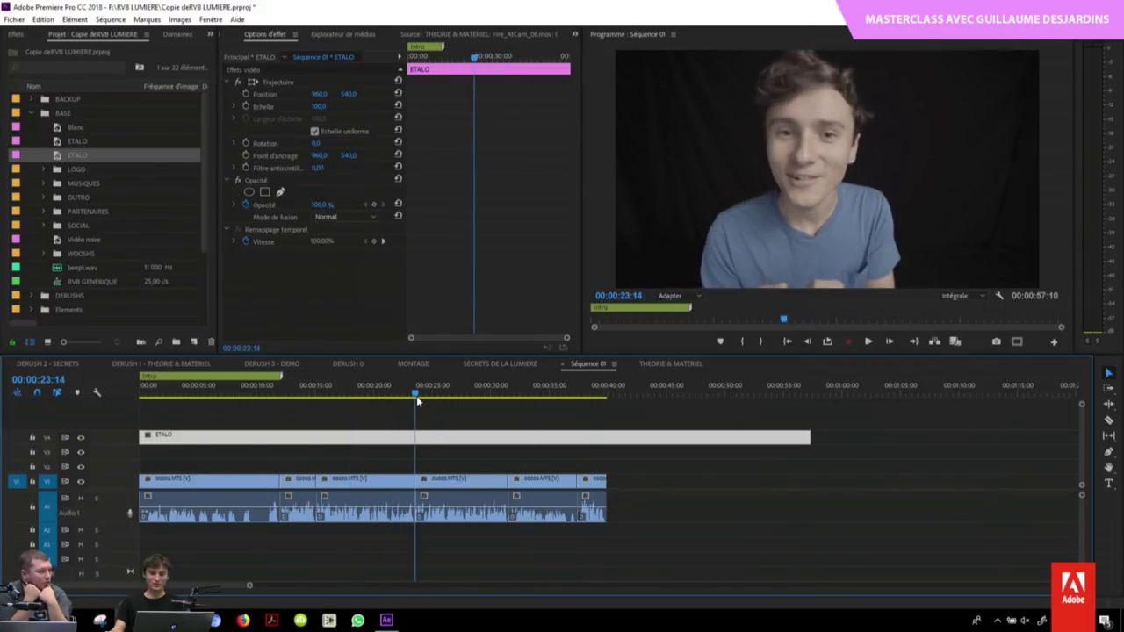
click(357, 388)
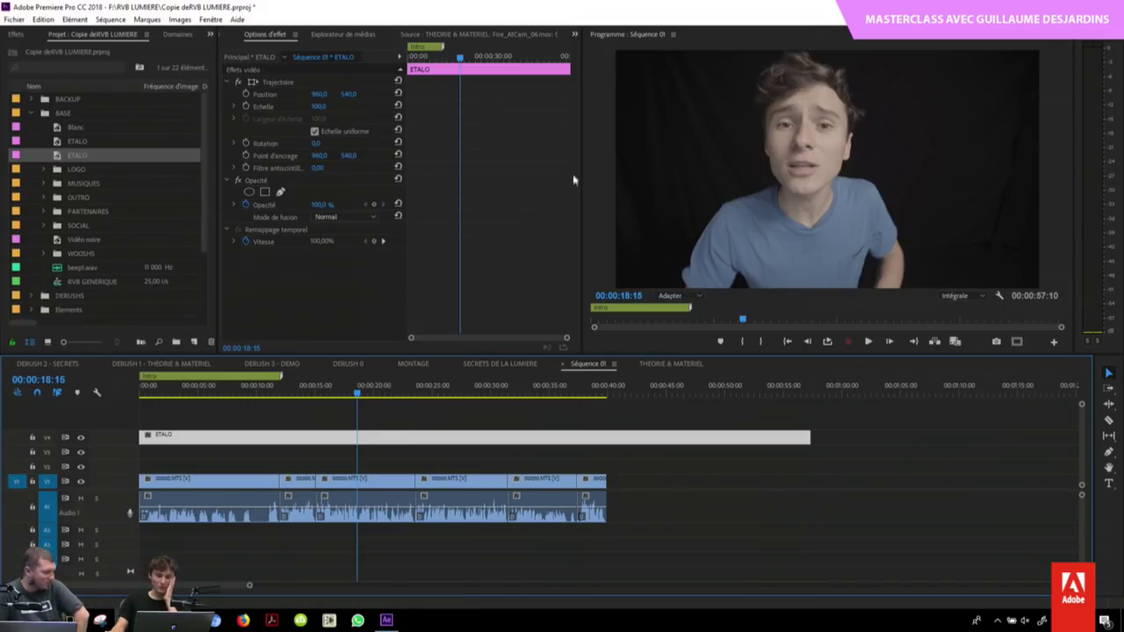
click(573, 35)
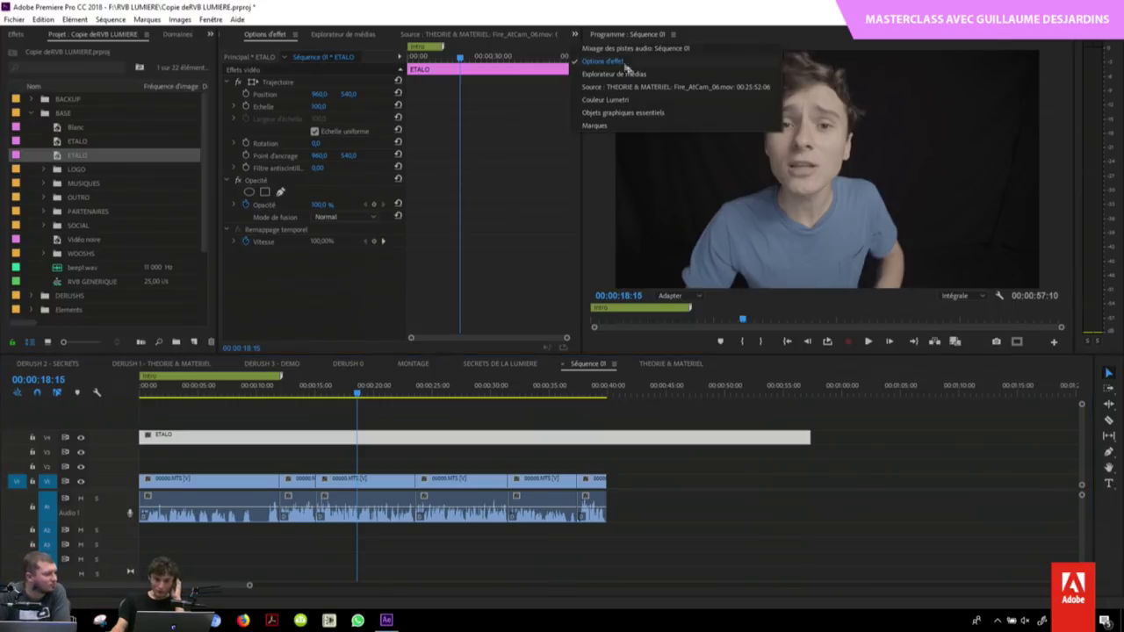
Step: In Lumetri Color, set the ETALO layer's Correction de base saturation to 158.0 and display the Lumetri waveform scope
click(615, 99)
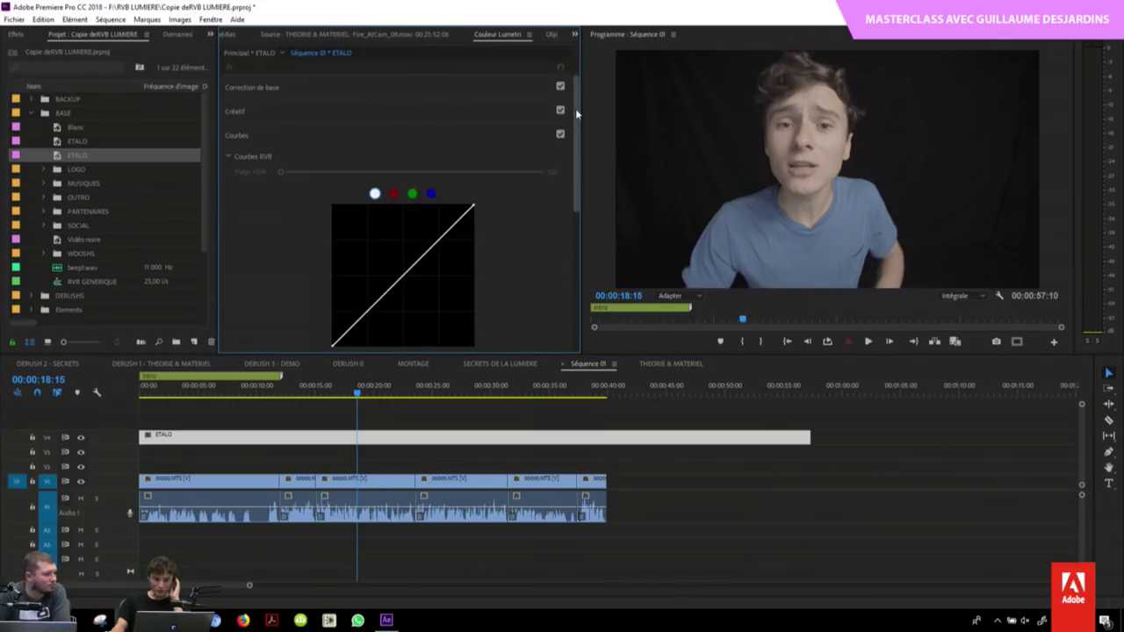
click(343, 88)
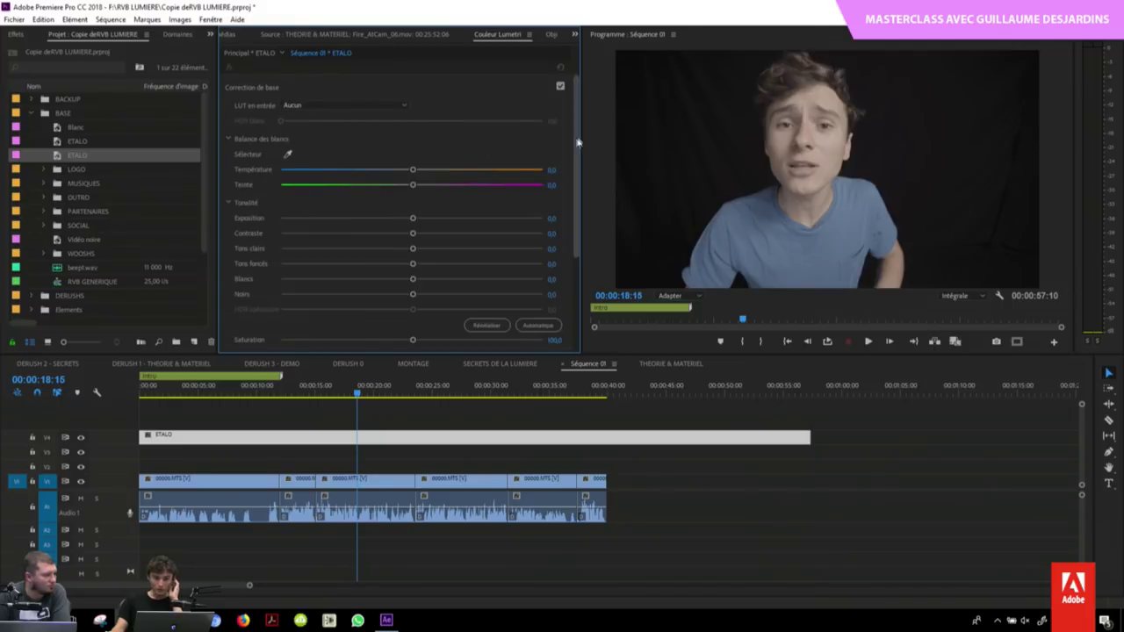
scroll(578, 143, down, 1)
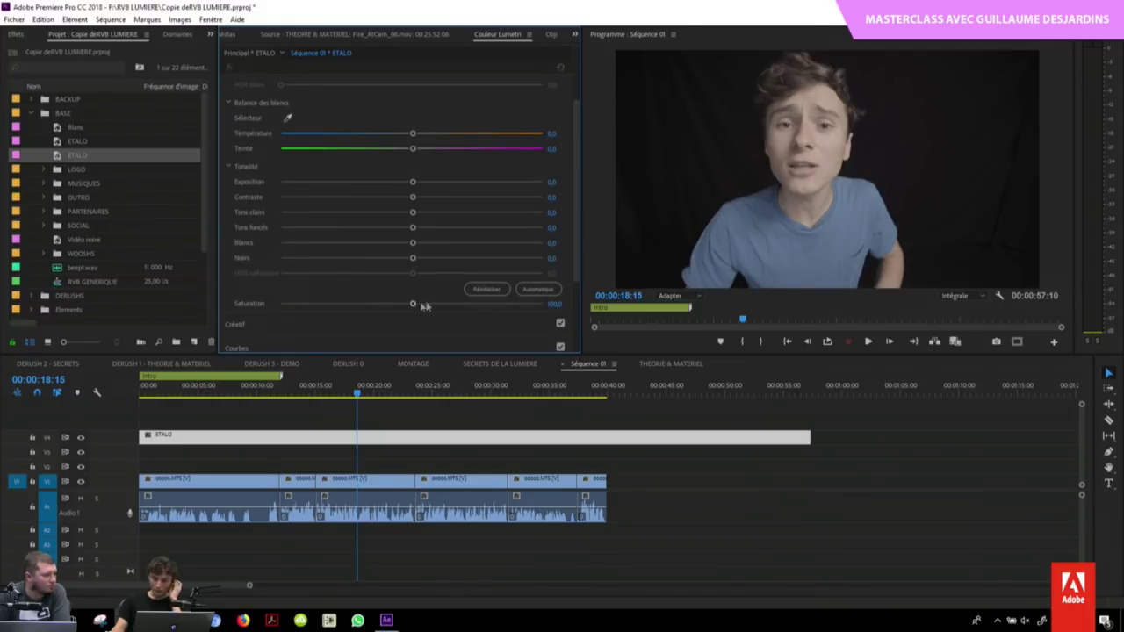
drag(424, 306, 487, 306)
click(210, 34)
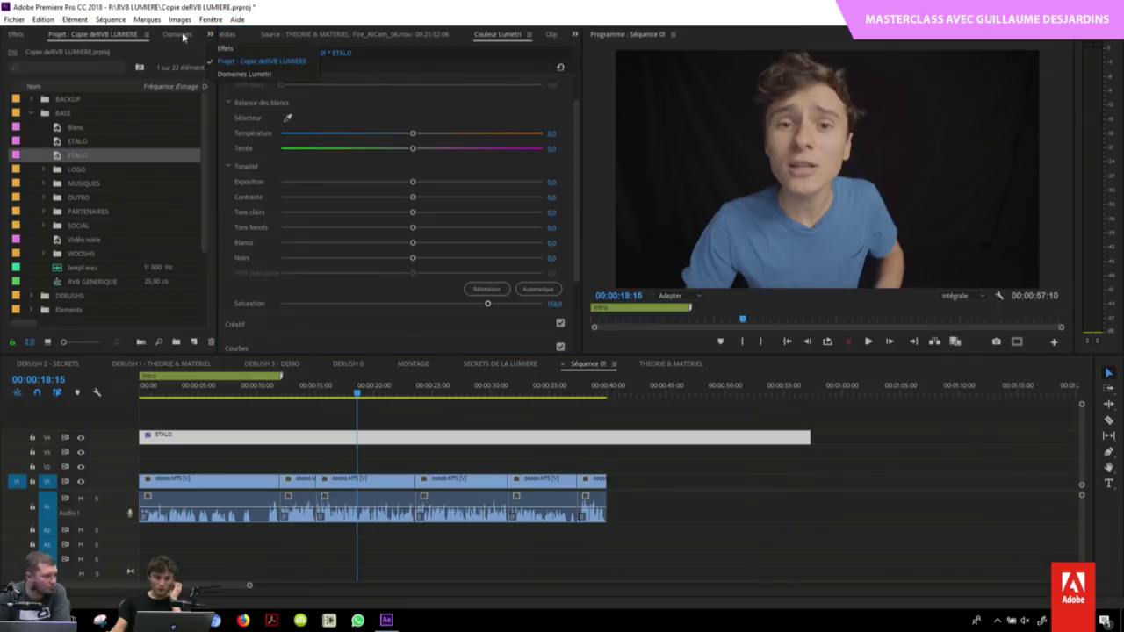
click(183, 35)
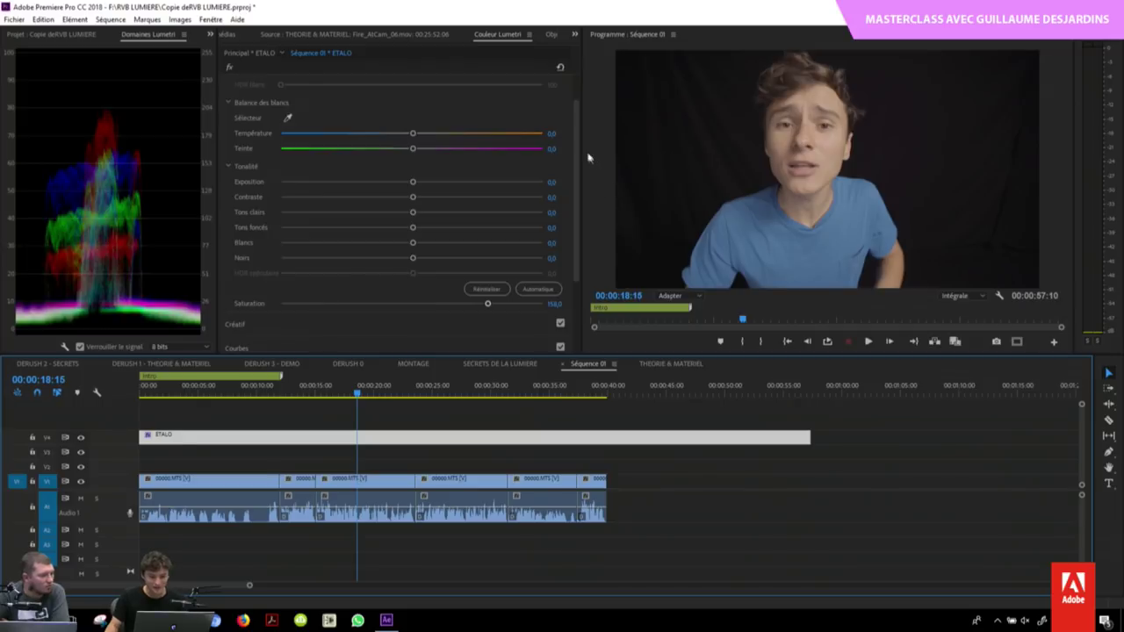
Step: Under Courbes, slide the master RGB black point right and add two points bending the midtones upward
scroll(440, 219, down, 3)
click(394, 261)
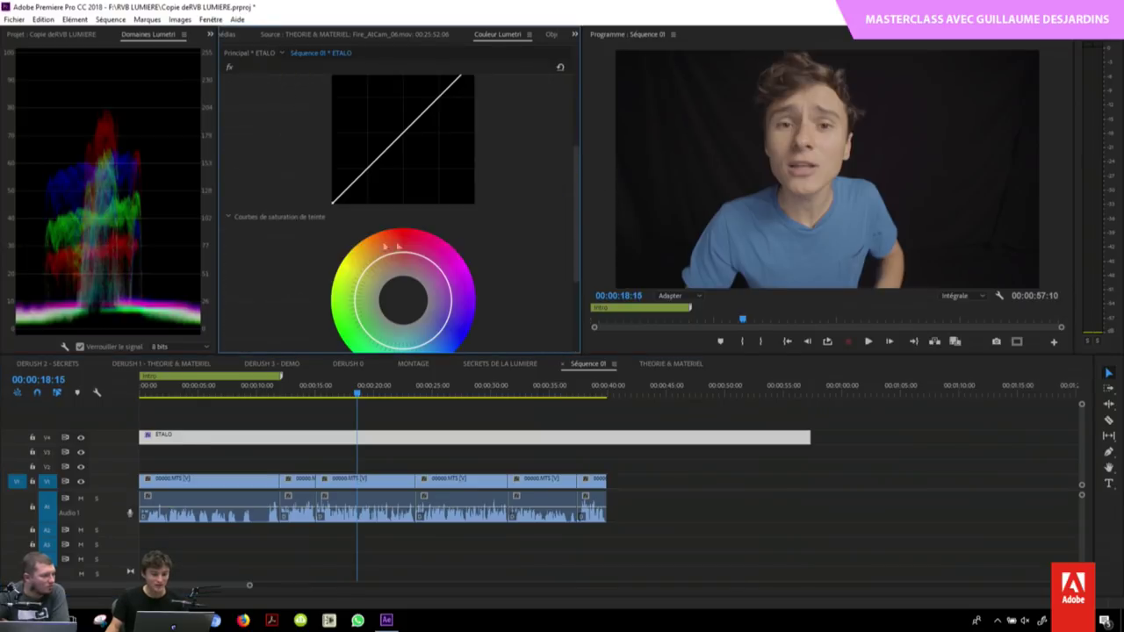
drag(577, 170, 578, 131)
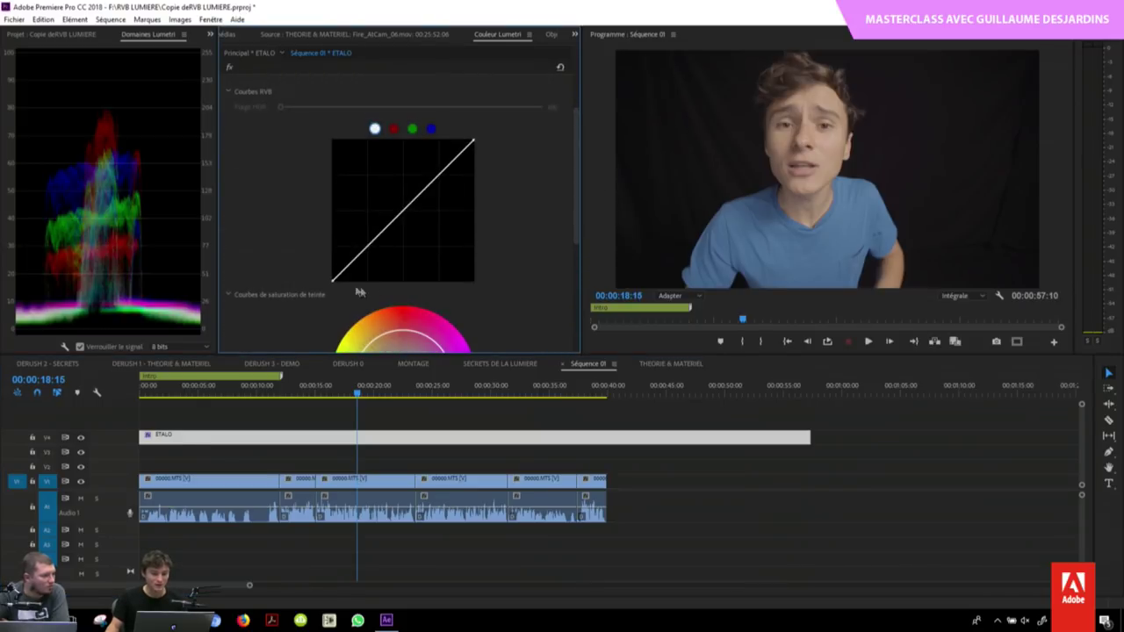
drag(335, 284, 336, 290)
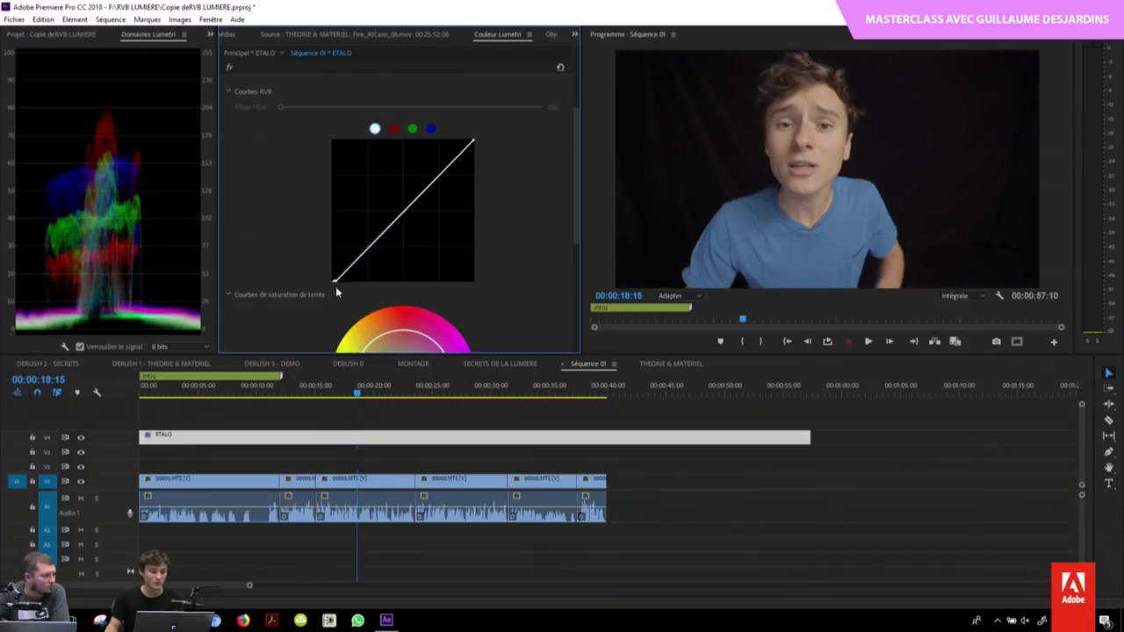
drag(335, 287, 346, 299)
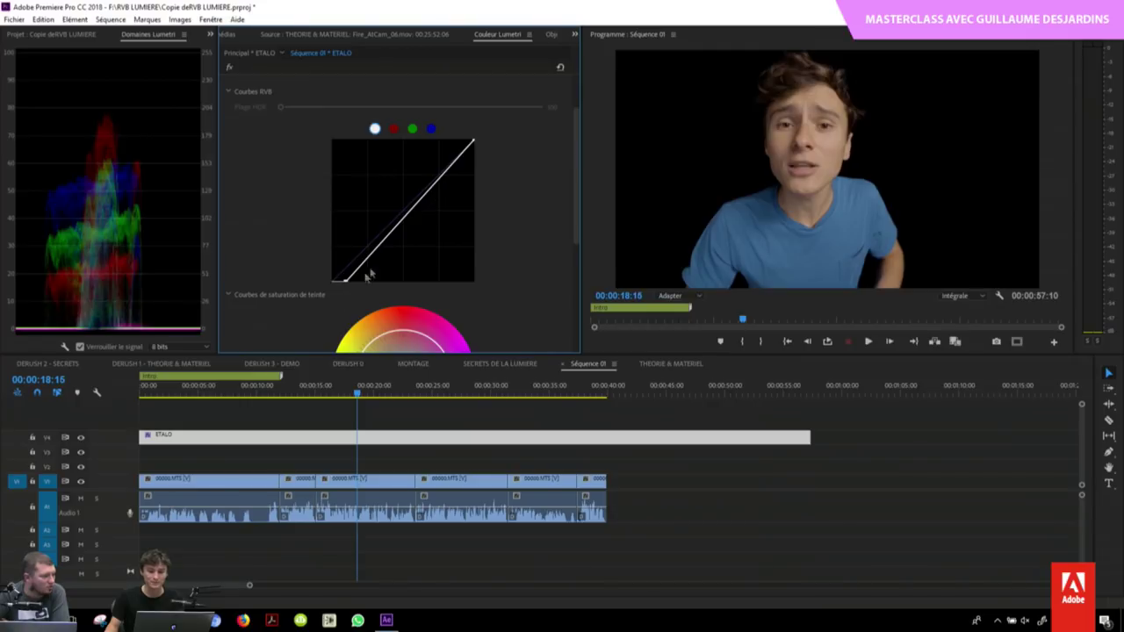
drag(376, 247, 379, 239)
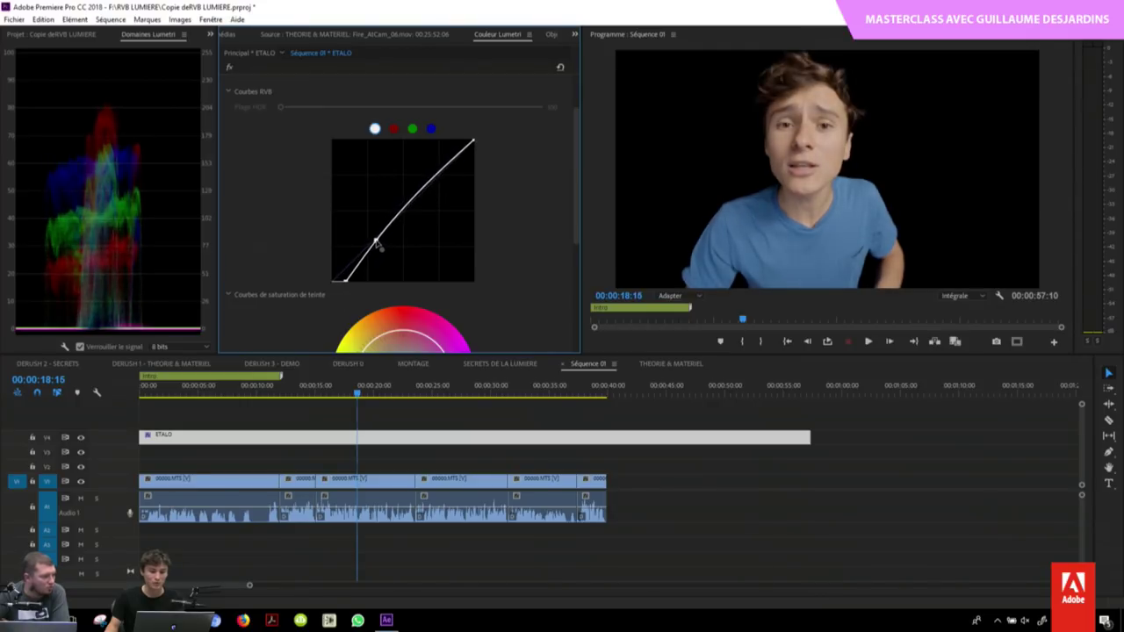
drag(393, 223, 413, 194)
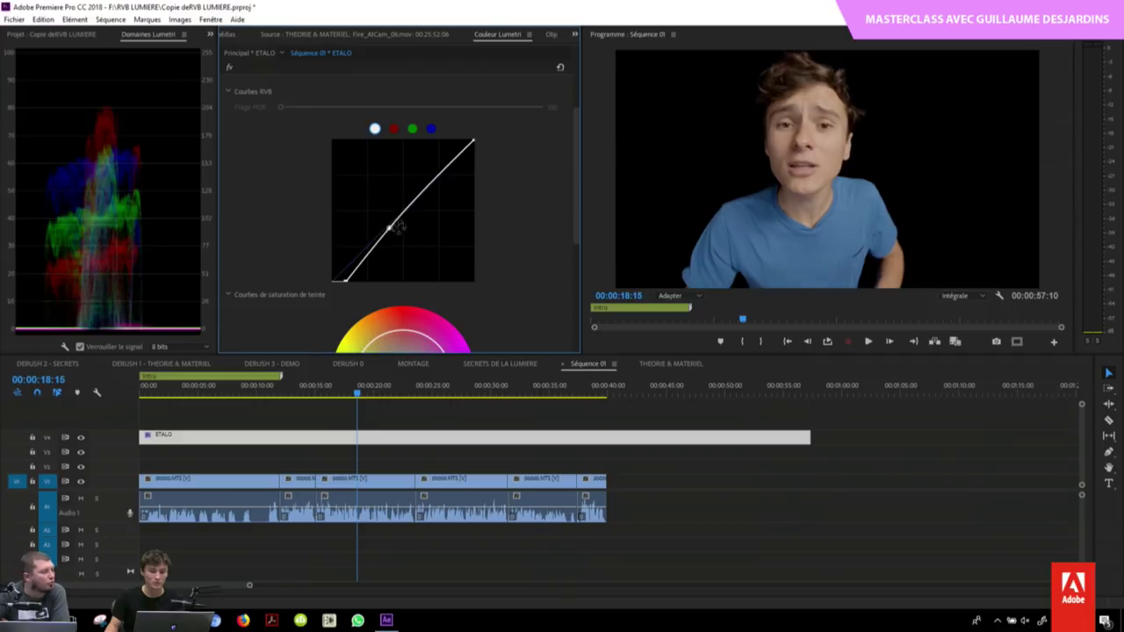
drag(368, 260, 362, 255)
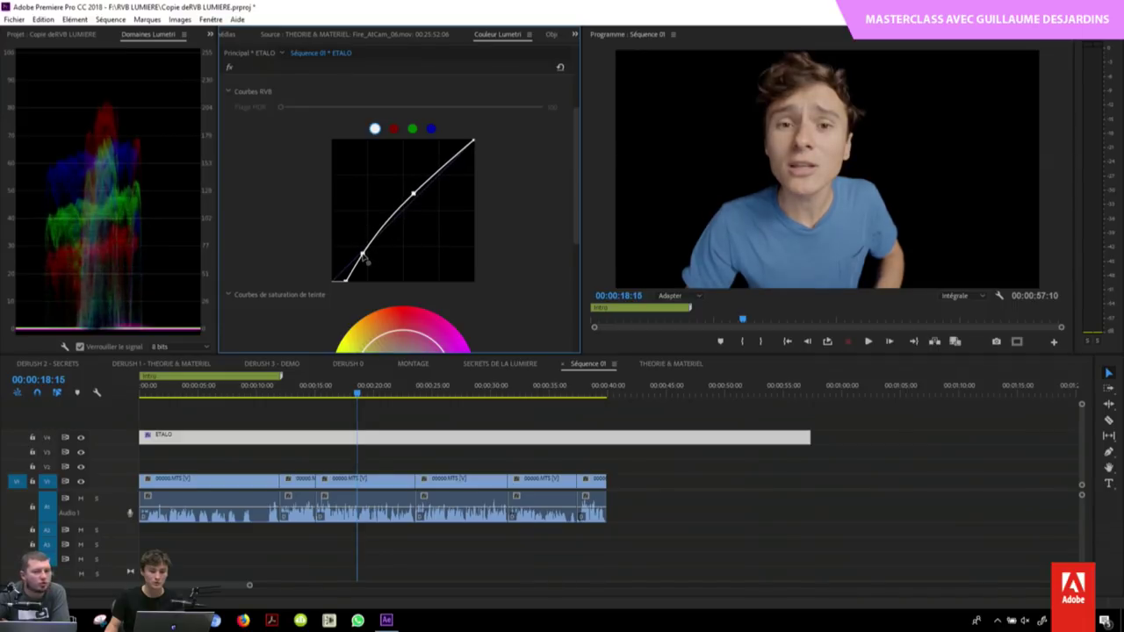
scroll(578, 176, up, 2)
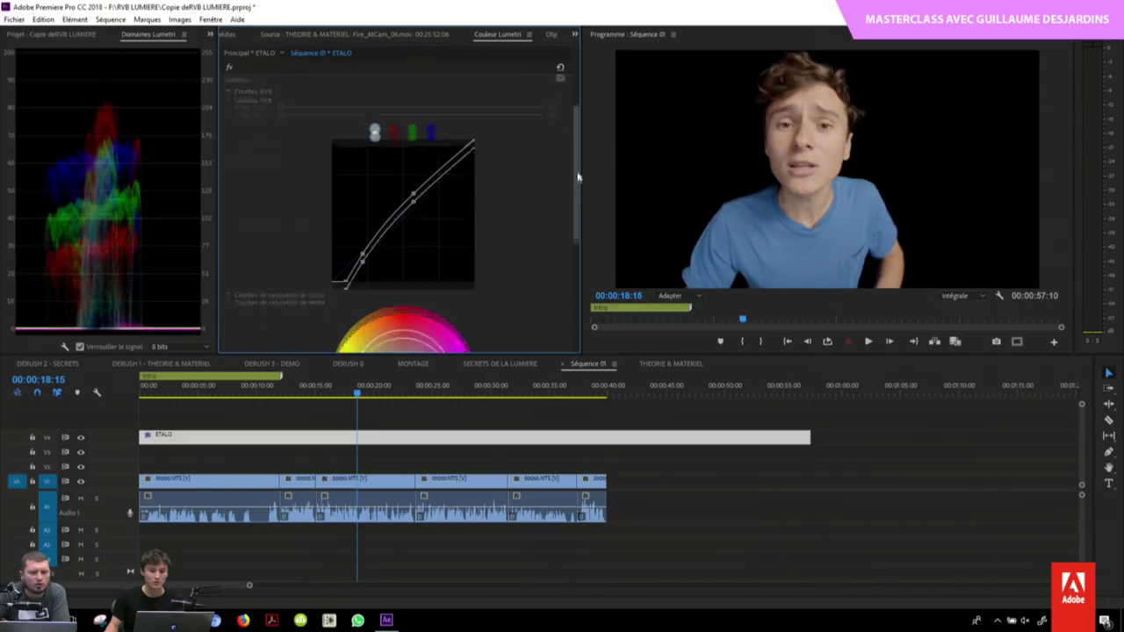
Step: Nudge the ETALO layer's Correction de base saturation slightly above 158
click(376, 88)
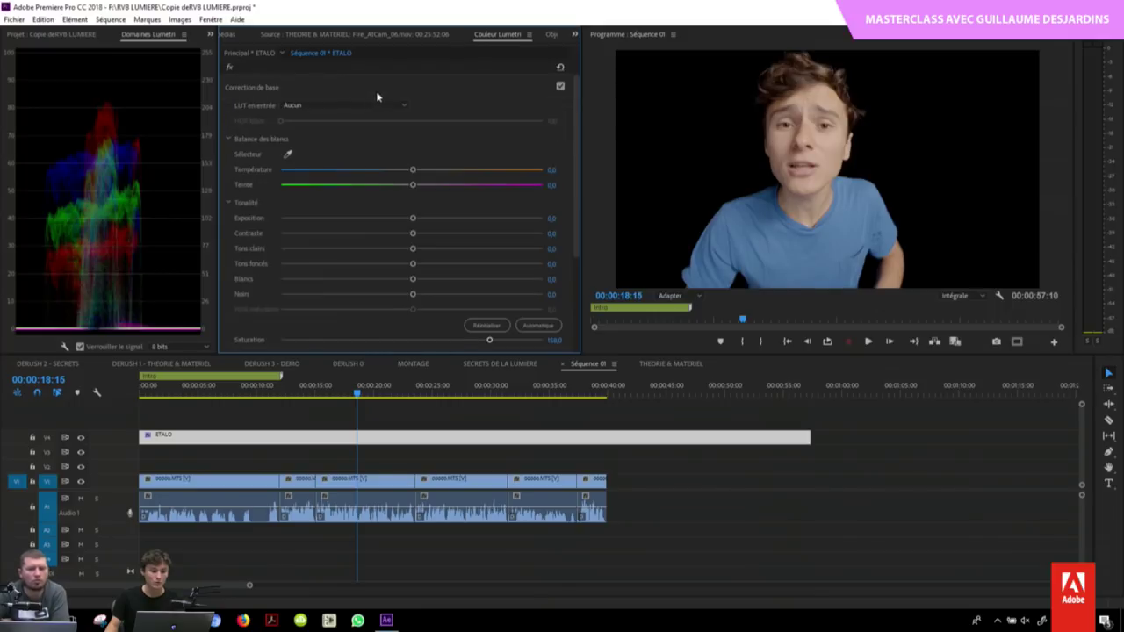
drag(575, 166, 575, 211)
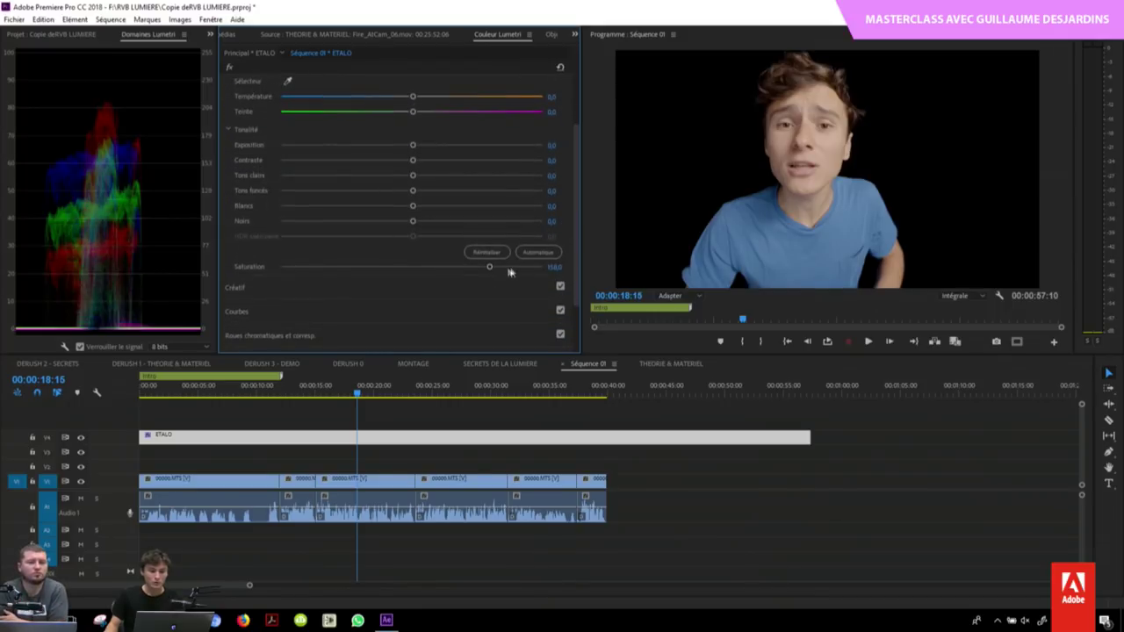
drag(494, 268, 496, 268)
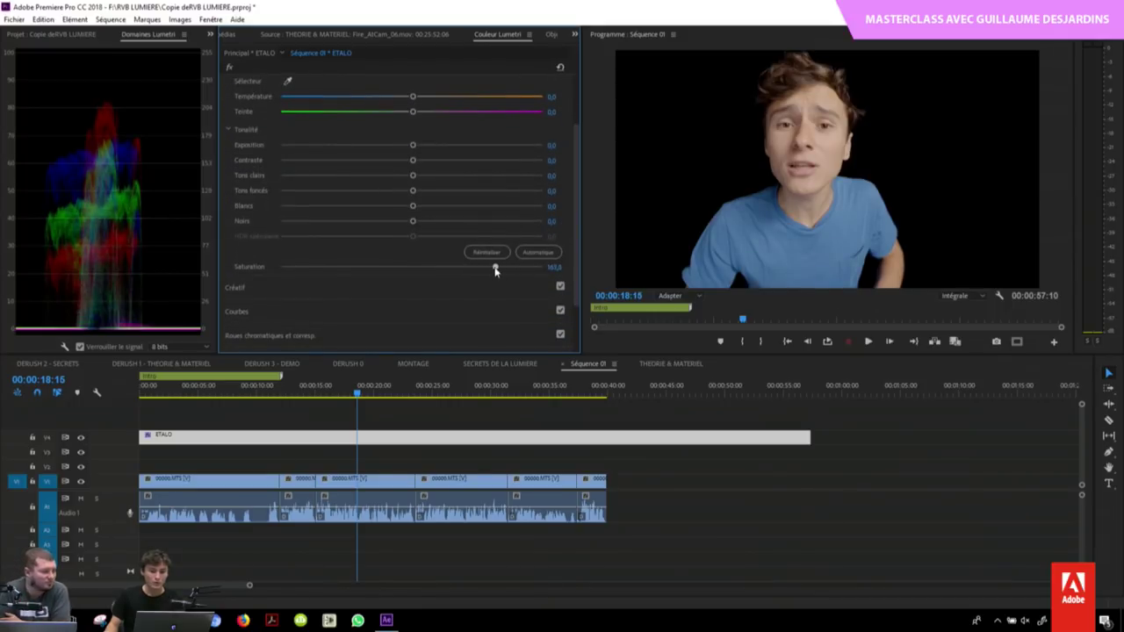
Step: Set the Créatif sharpness (Netteté) of the ETALO layer to 15.0
scroll(576, 161, down, 2)
click(375, 234)
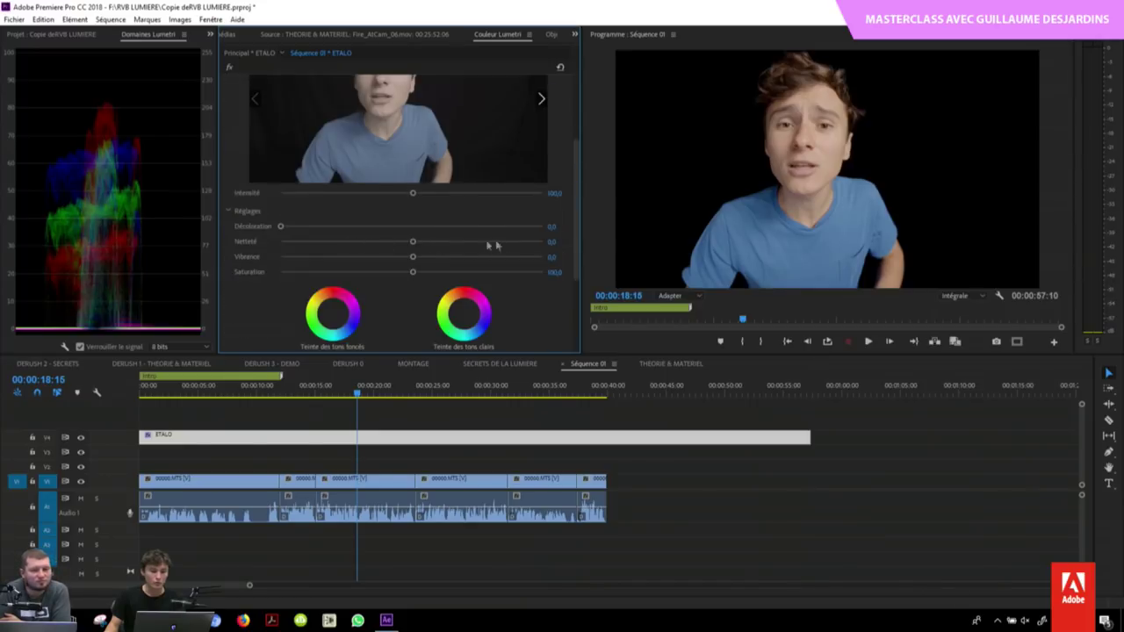
click(551, 242)
text(15)
key(Return)
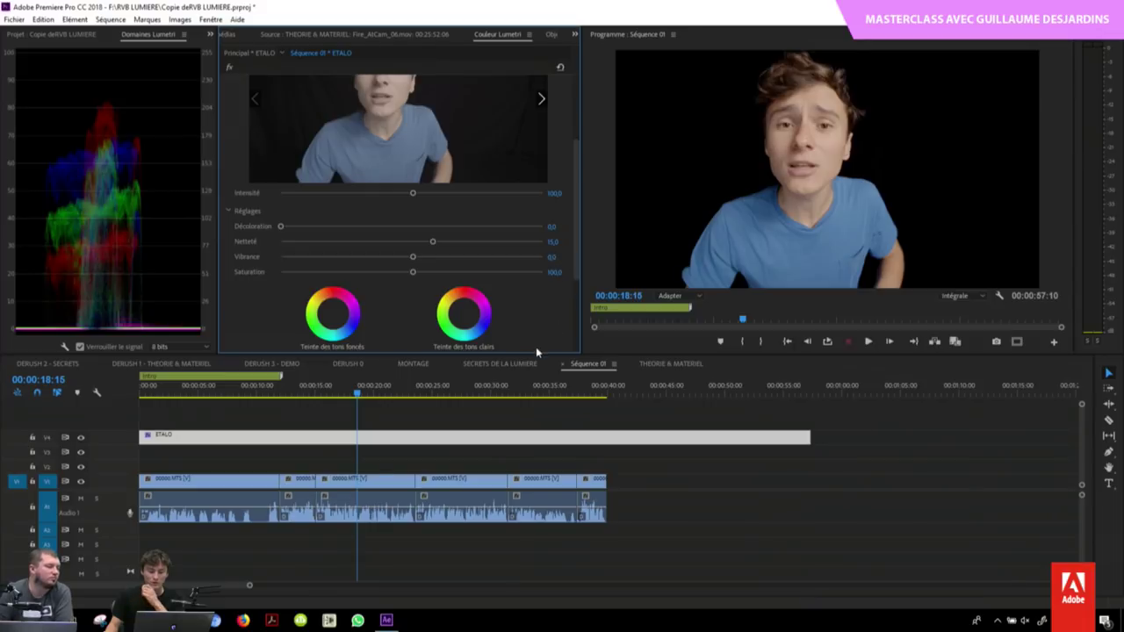
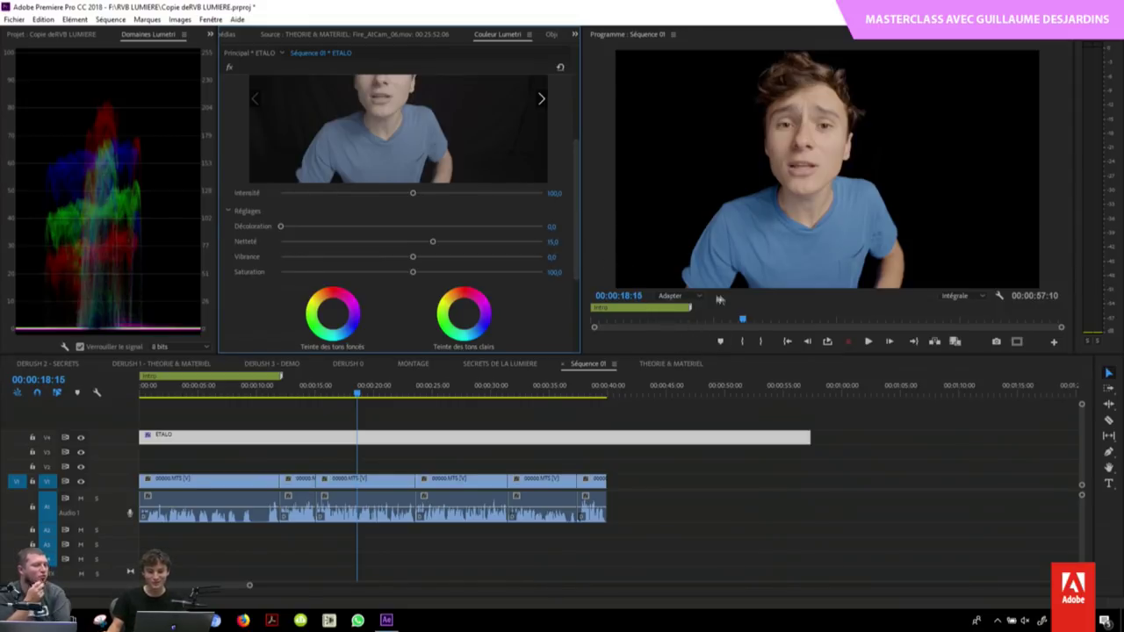
Step: Preview the program full screen, then expand the Lumetri 'Roues chromatiques et corresp.' section
key(ctrl+grave)
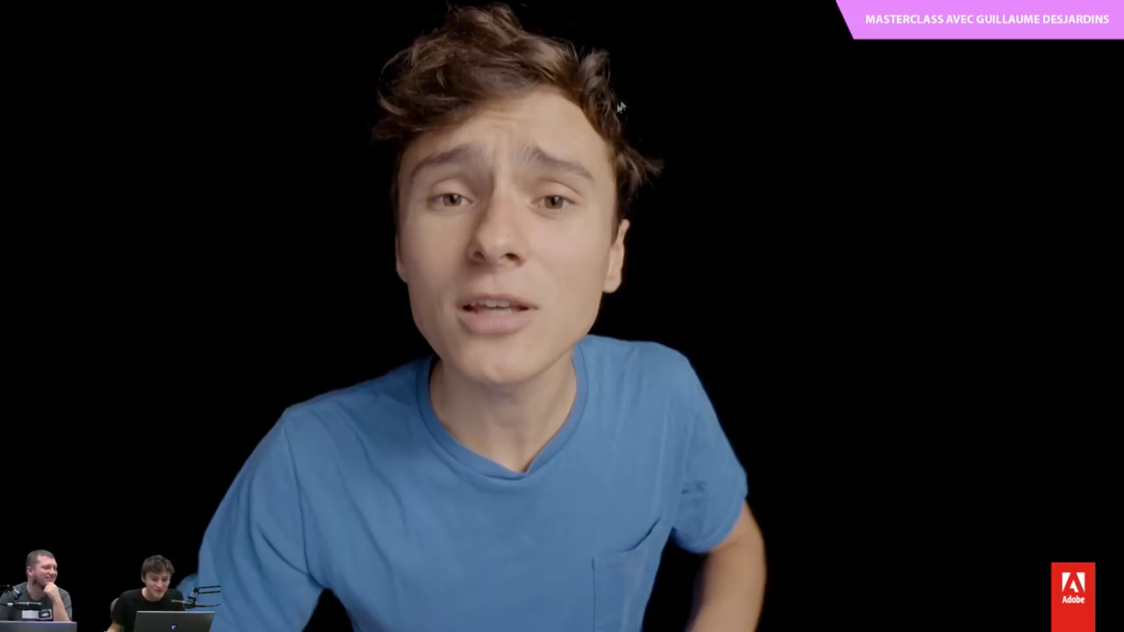
key(Escape)
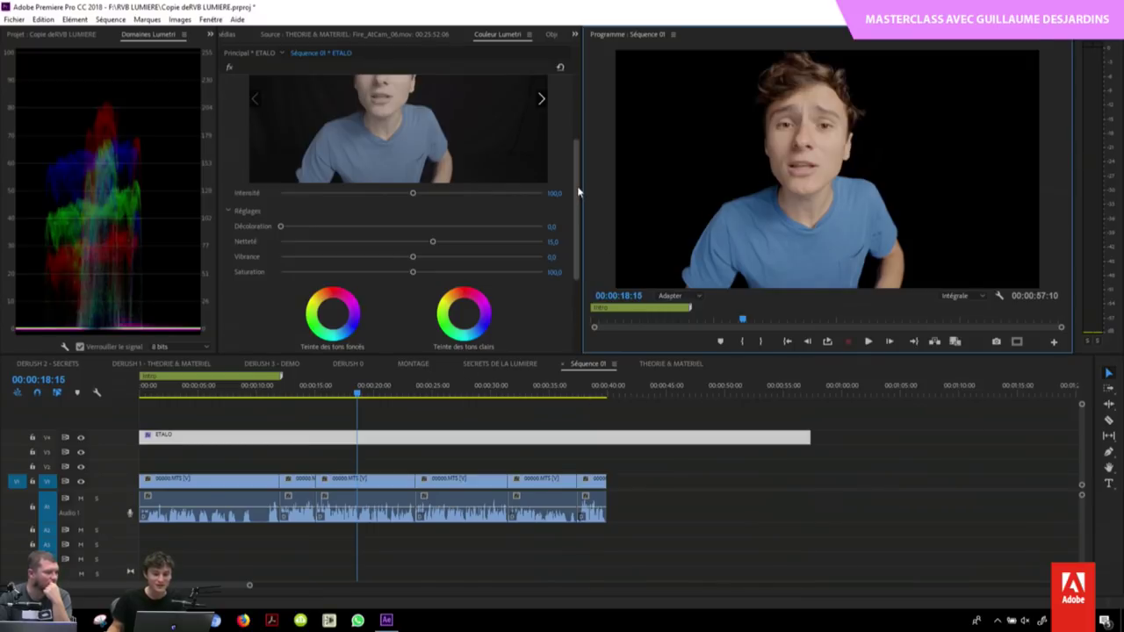
scroll(579, 280, down, 3)
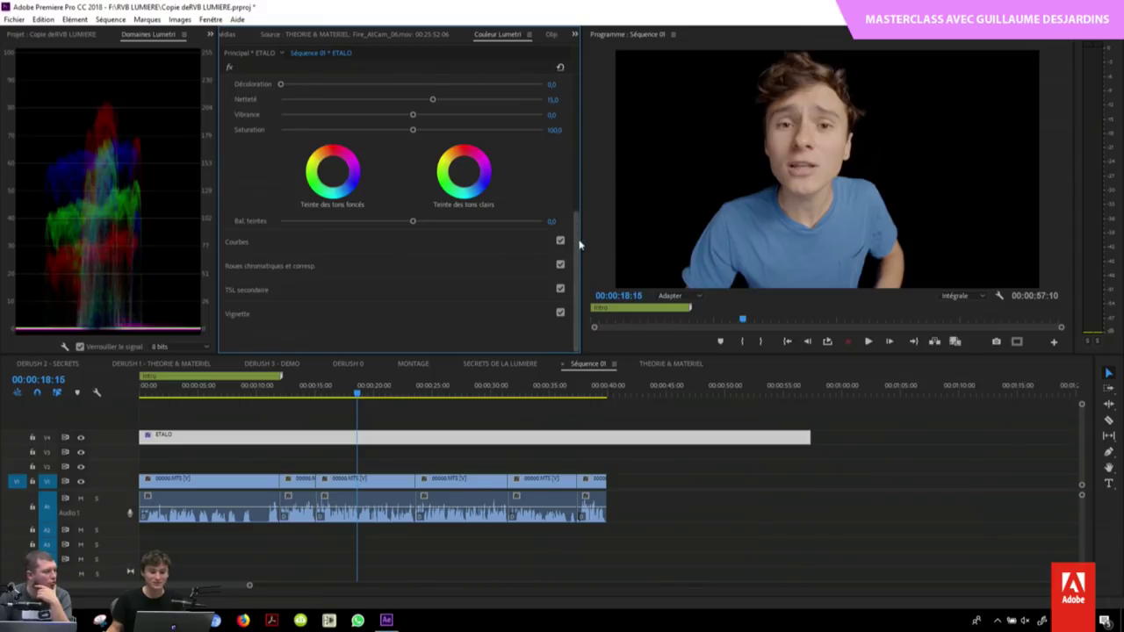
click(348, 268)
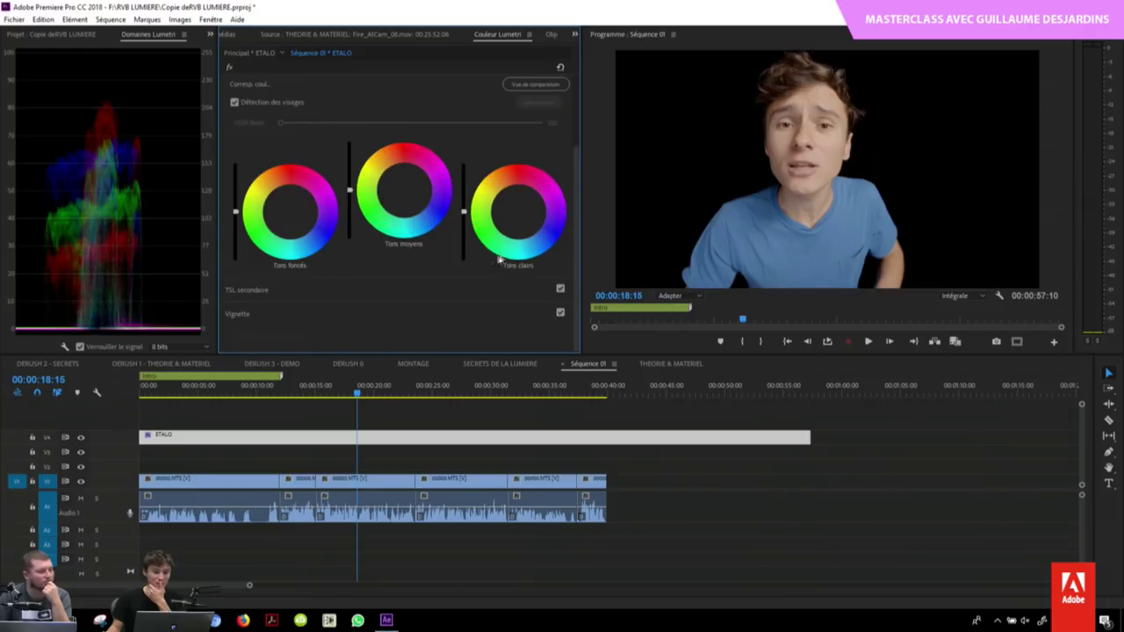
drag(579, 216, 578, 195)
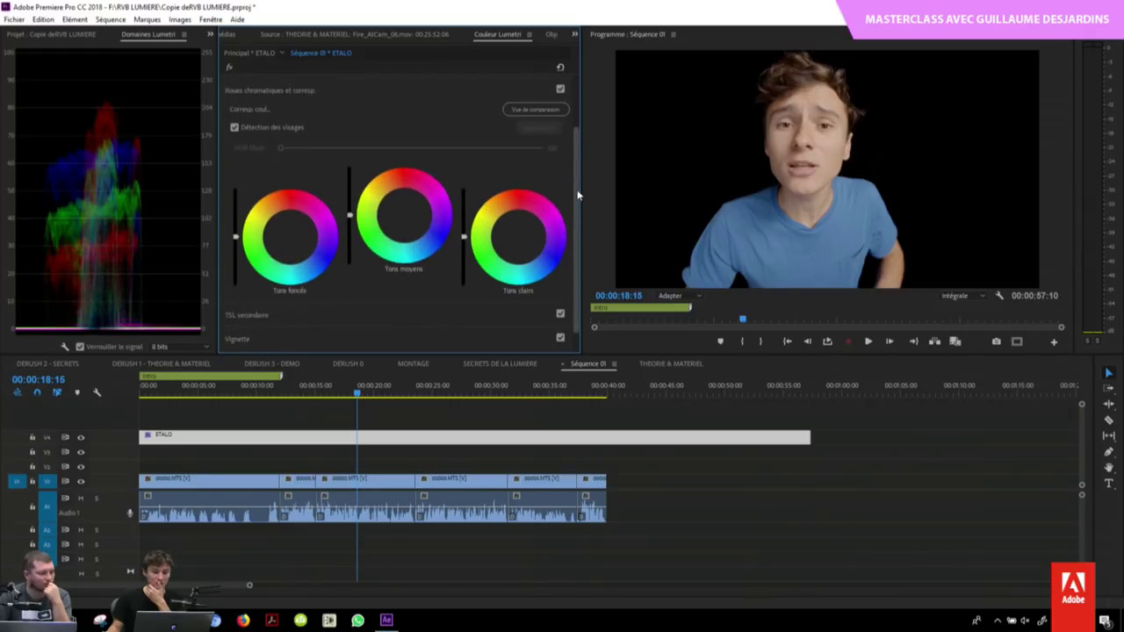
Step: Alt-drag the ETALO adjustment clip from V4 up onto V5 to copy it
click(291, 238)
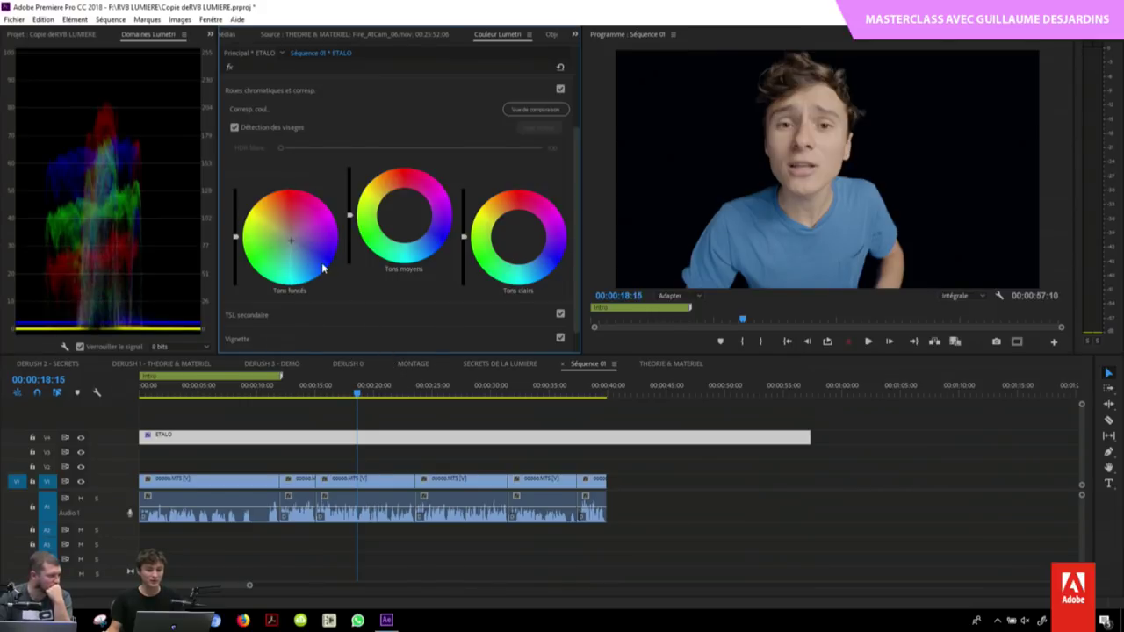
alt+drag(376, 436, 370, 423)
Step: Try moving the lower ETALO clip to another track, then undo the move
click(369, 435)
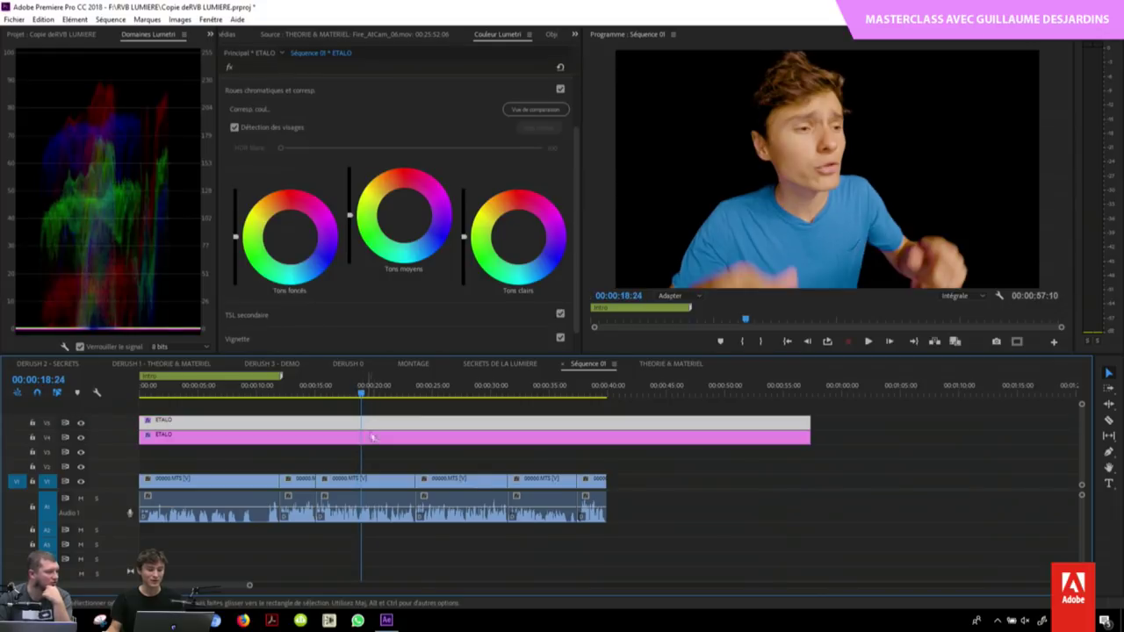
drag(575, 158, 578, 50)
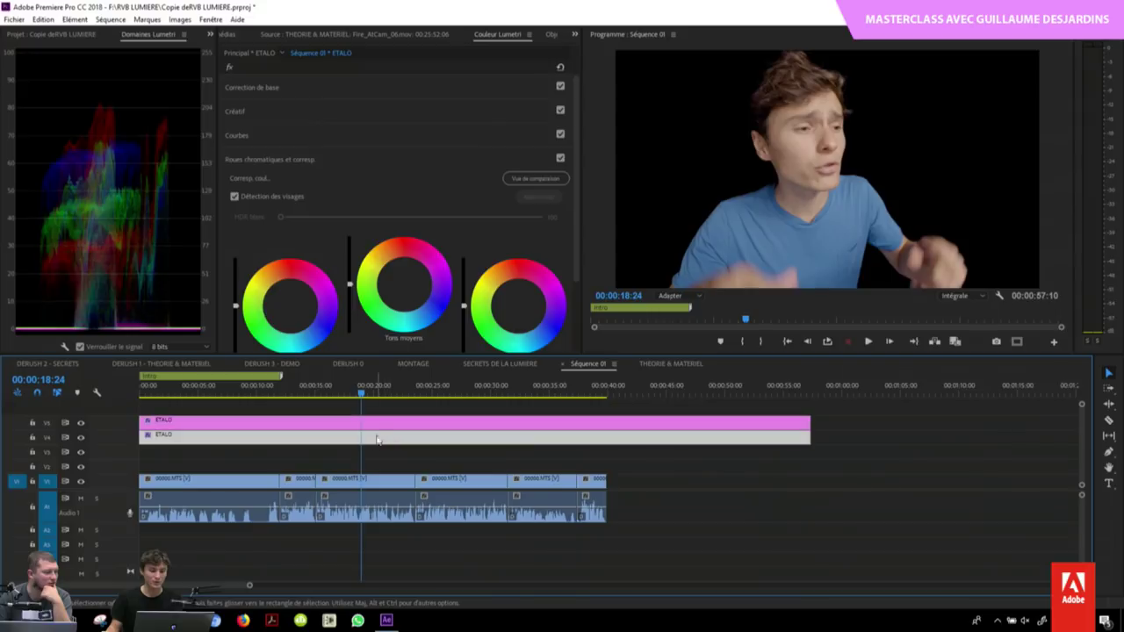
drag(404, 433, 387, 450)
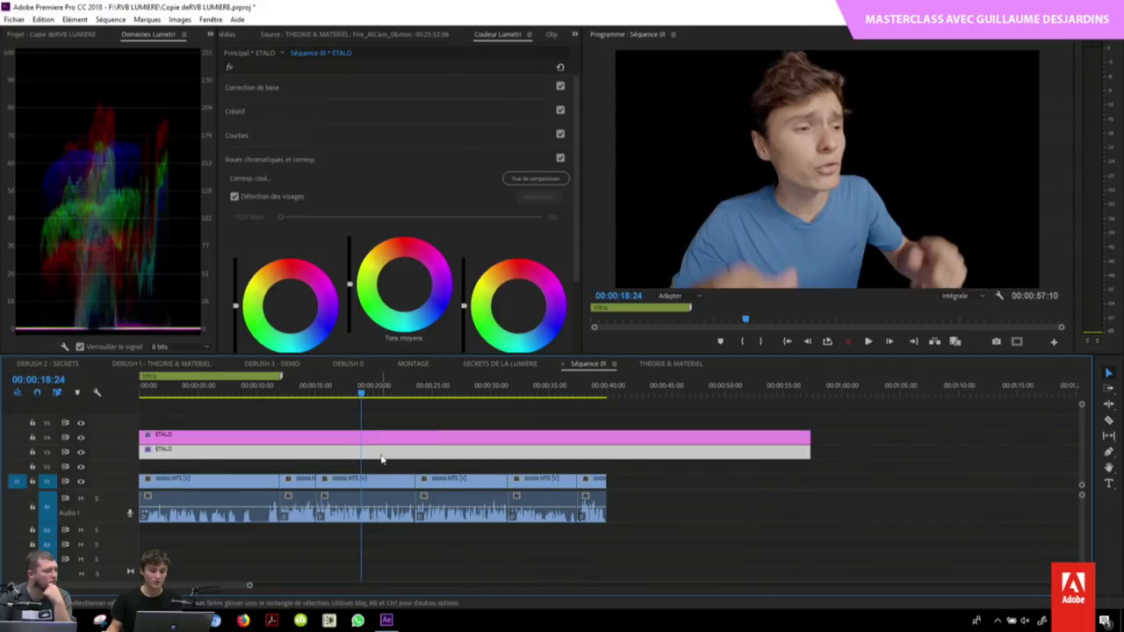
drag(386, 449, 378, 452)
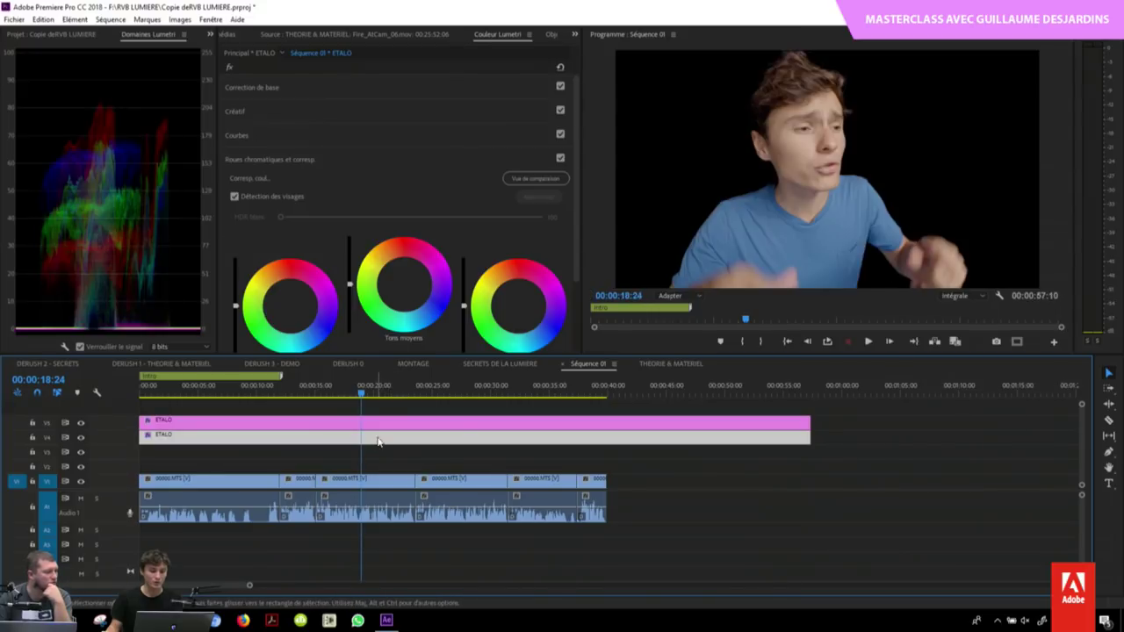
key(ctrl+z)
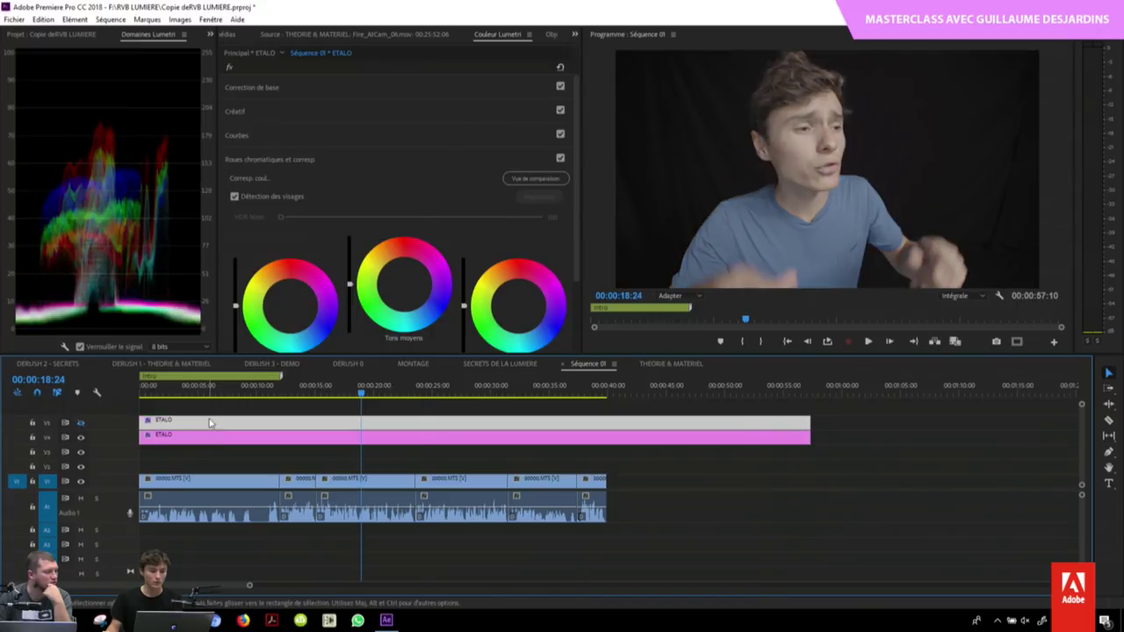
Step: Rename the top ETALO clip to CONTRASTE
right_click(205, 431)
click(299, 531)
text(CONT)
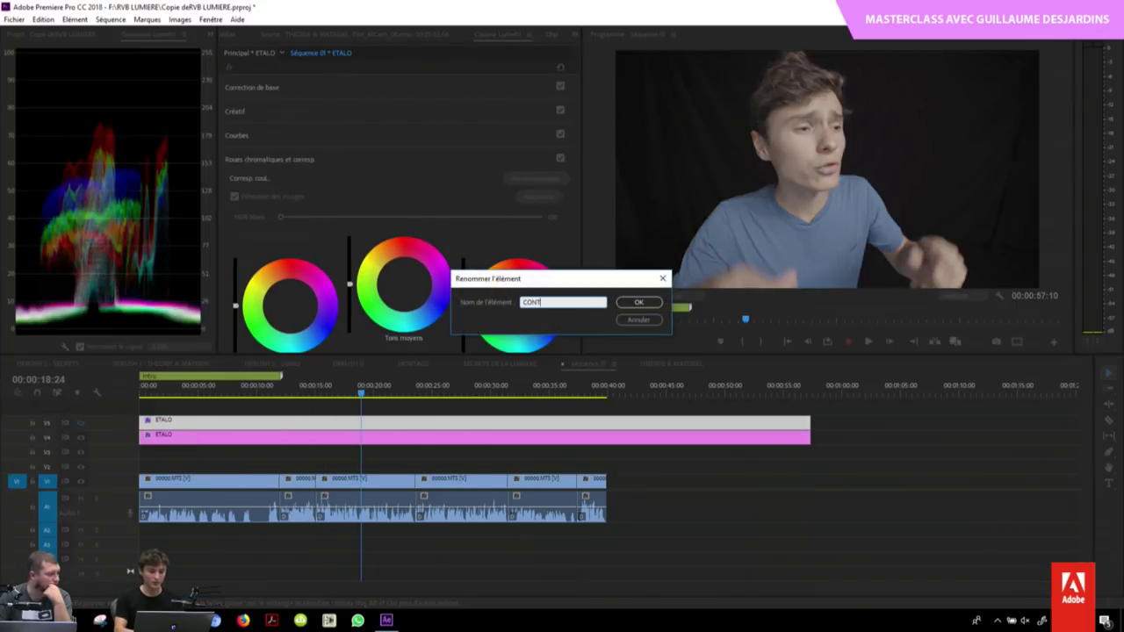
text(RASTE)
key(Return)
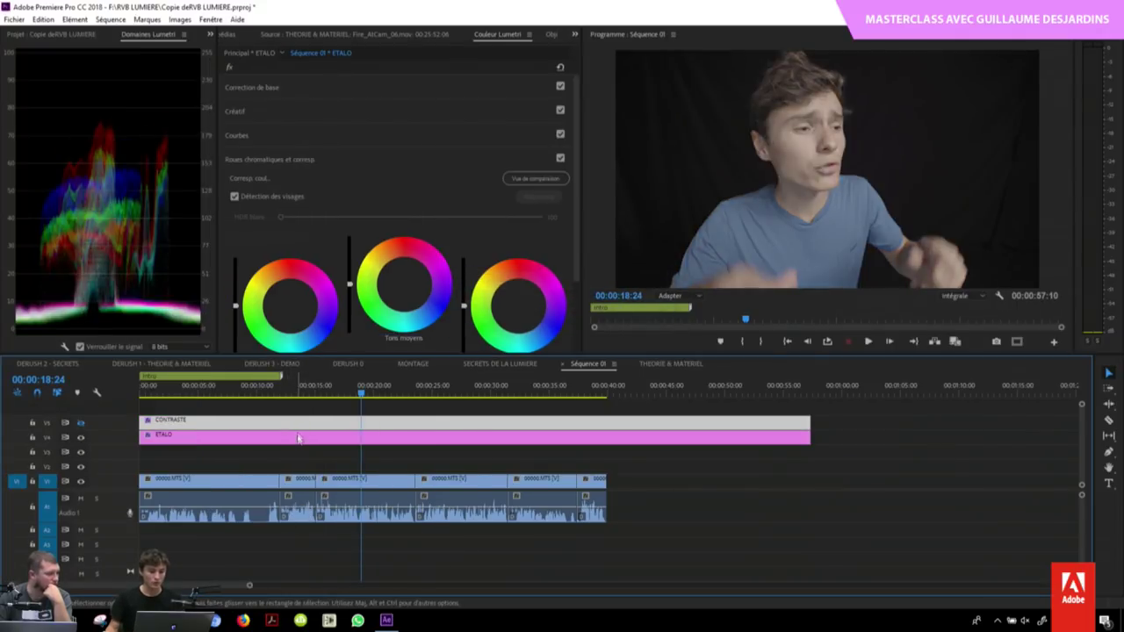
Step: Rename the lower ETALO clip to COULEUR
right_click(301, 421)
click(337, 546)
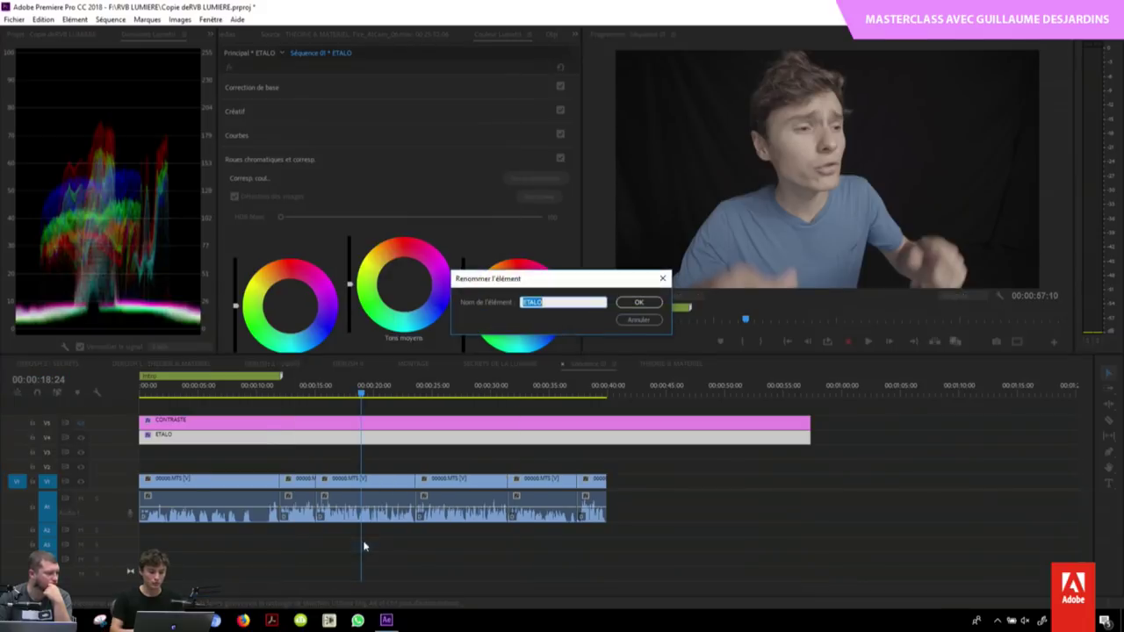
text(COULEUR)
key(Return)
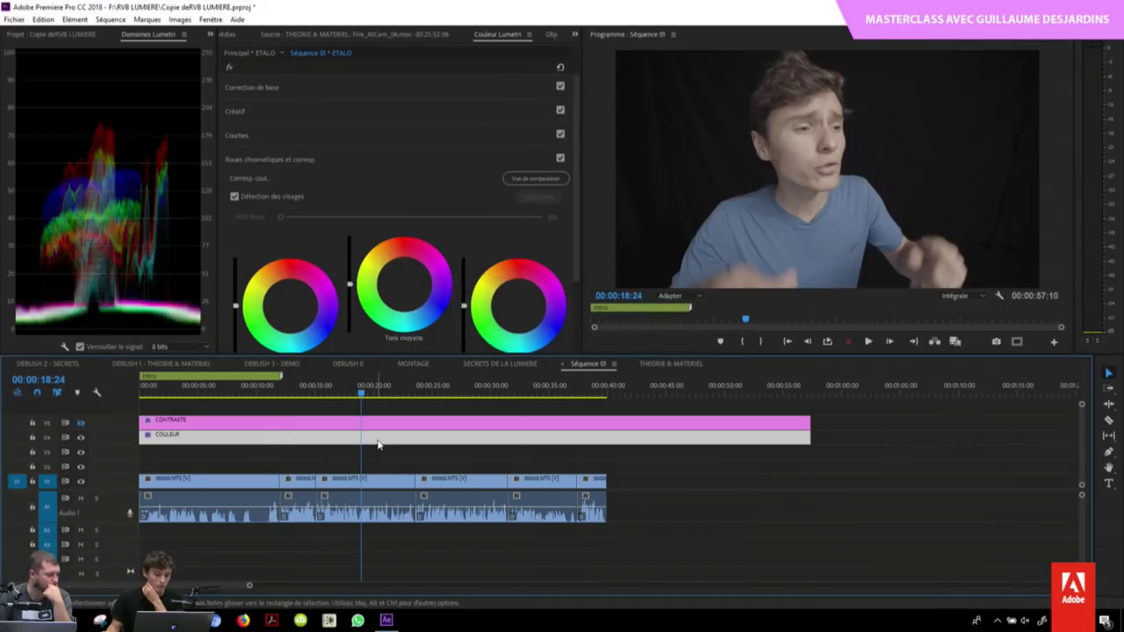
Step: Nudge the Tons foncés and Tons moyens colour wheel pucks slightly off centre
click(577, 132)
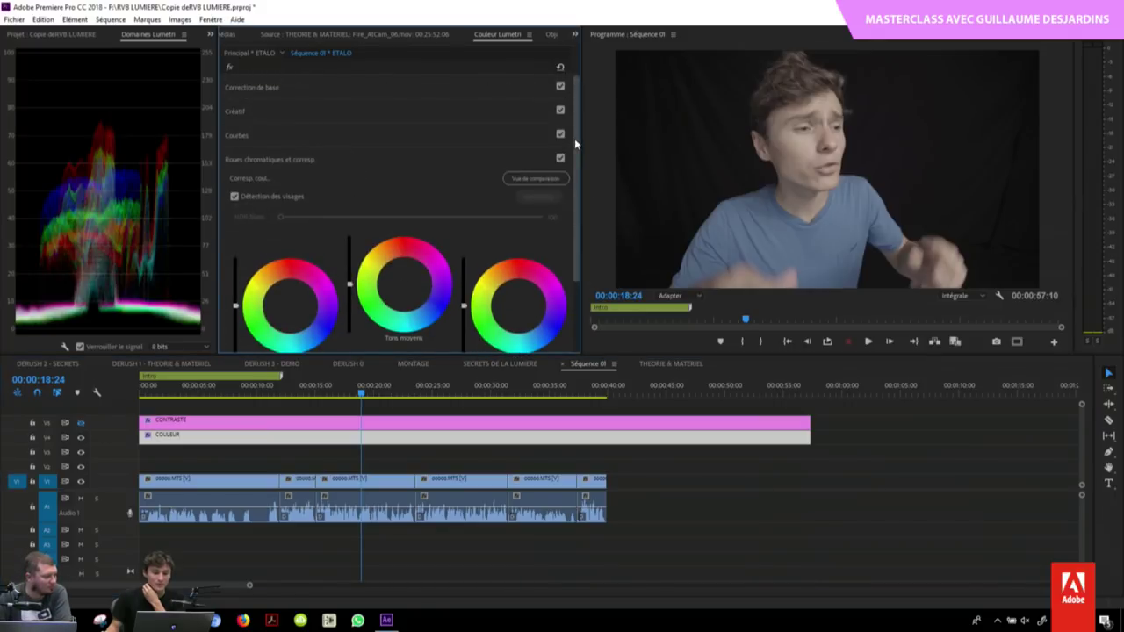
scroll(348, 248, down, 2)
drag(290, 255, 293, 260)
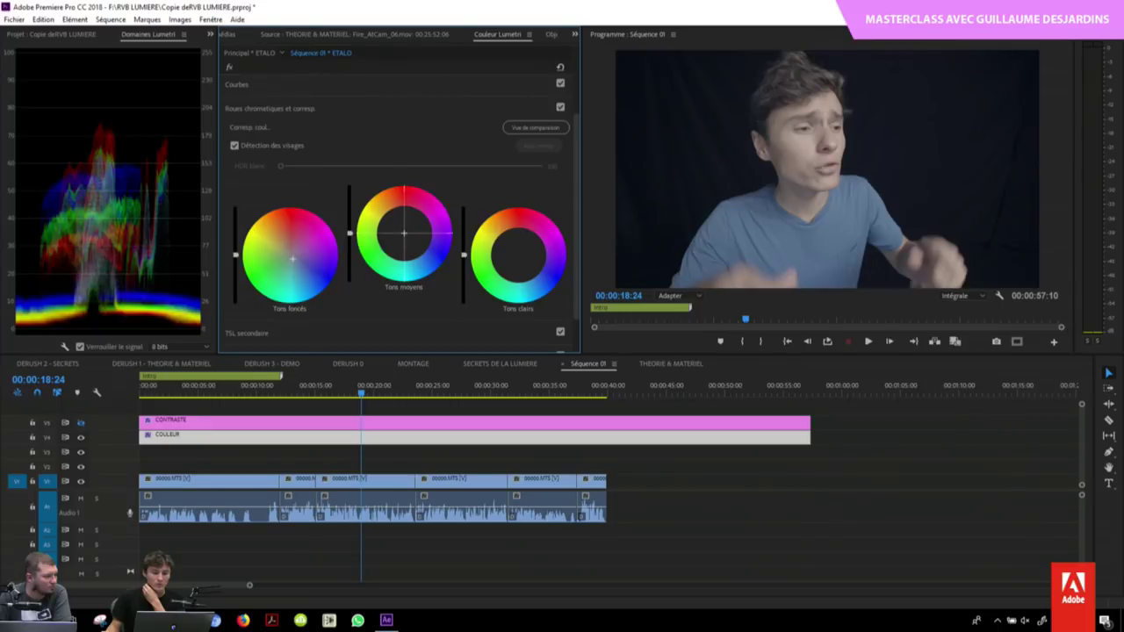
drag(404, 233, 403, 229)
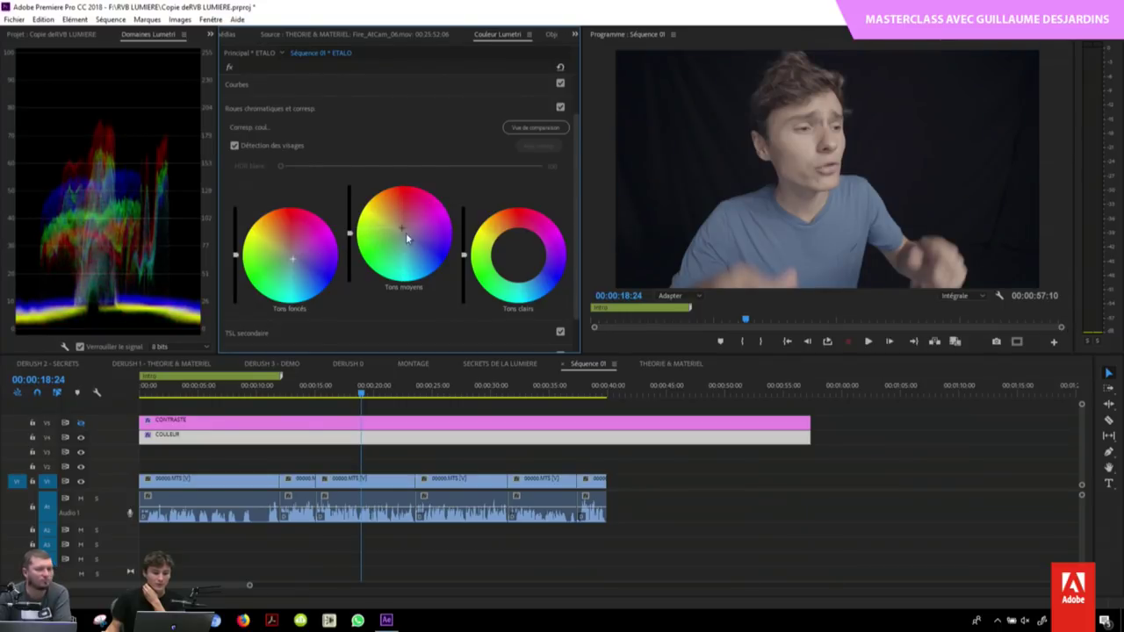
Step: Select the COULEUR adjustment clip and review its Lumetri settings
click(306, 432)
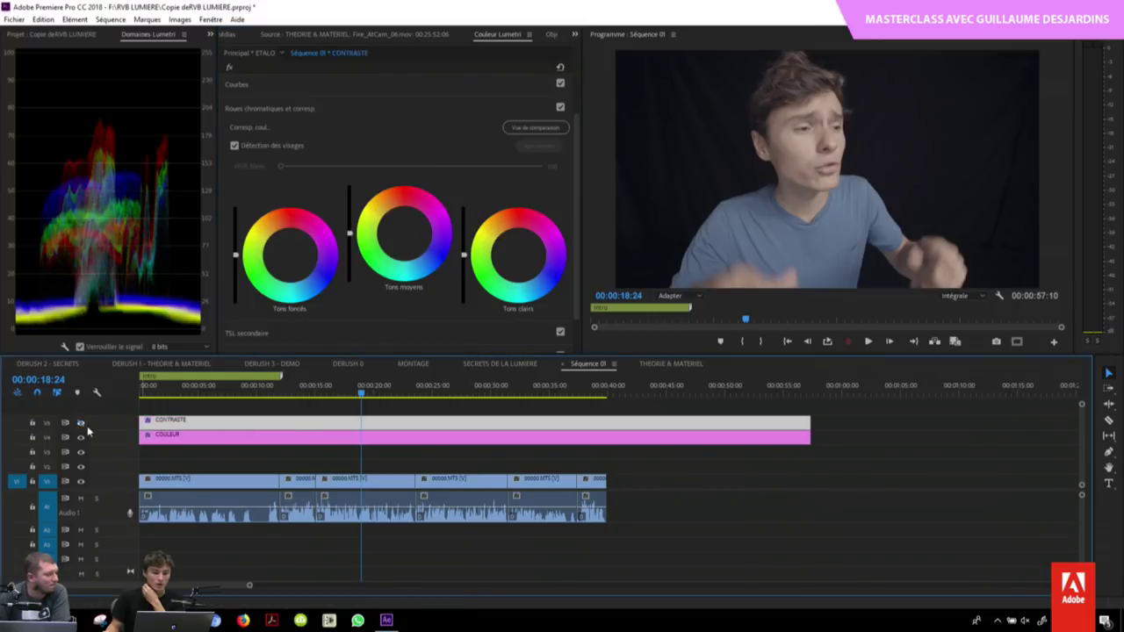
scroll(370, 294, down, 2)
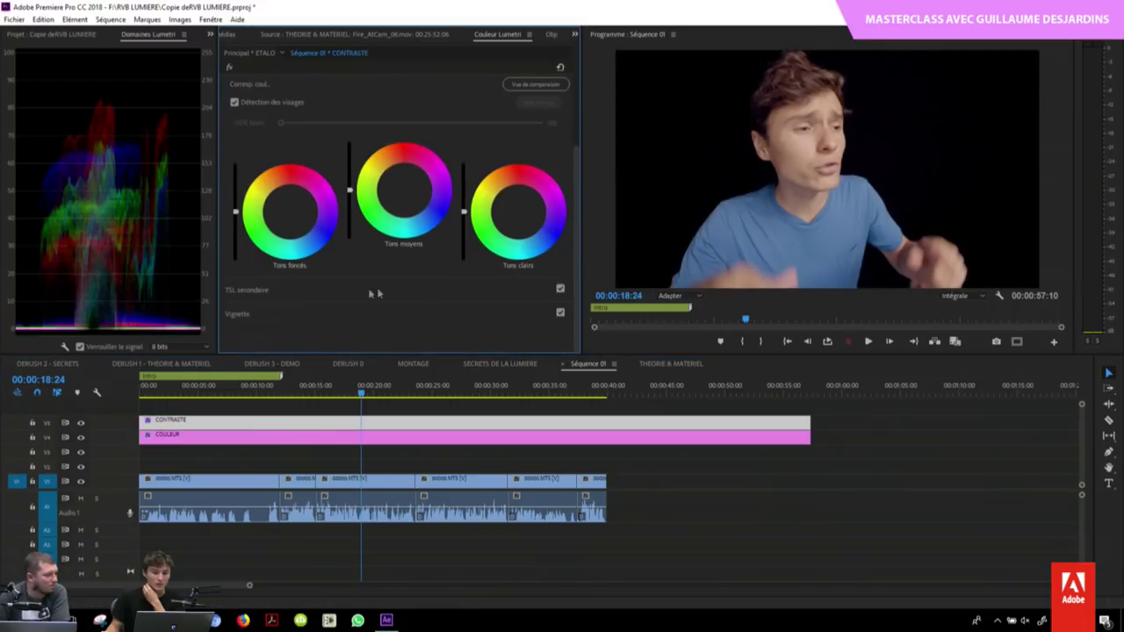
scroll(559, 200, up, 3)
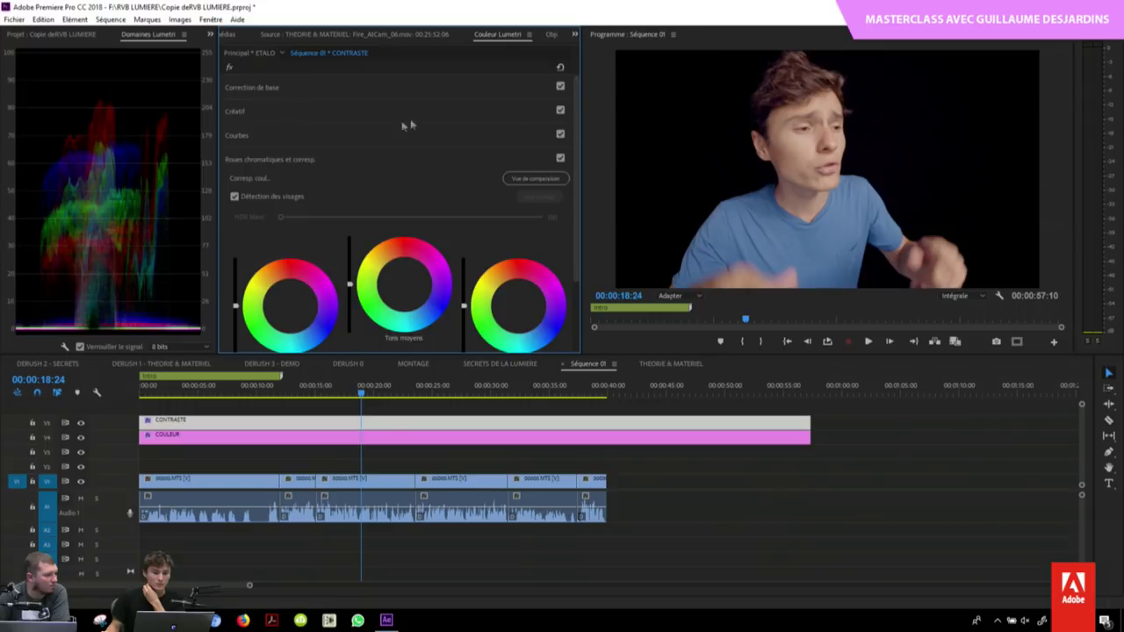
Step: Expand Courbes and drag the lower RVB curve points up to steepen the curve
click(411, 132)
scroll(565, 206, down, 1)
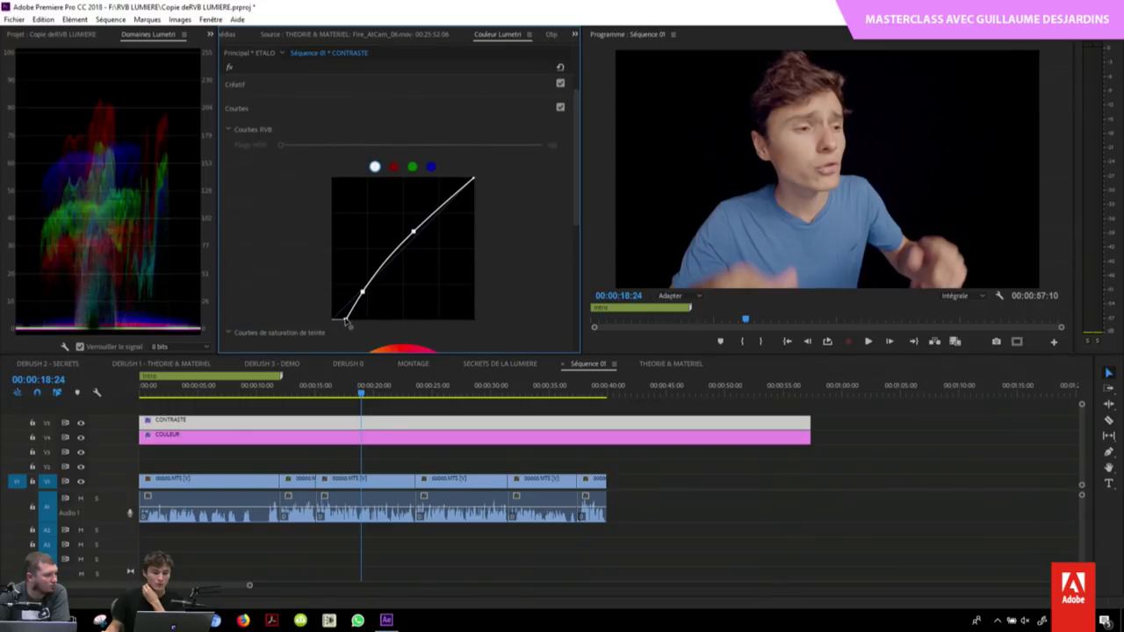
drag(351, 322, 348, 322)
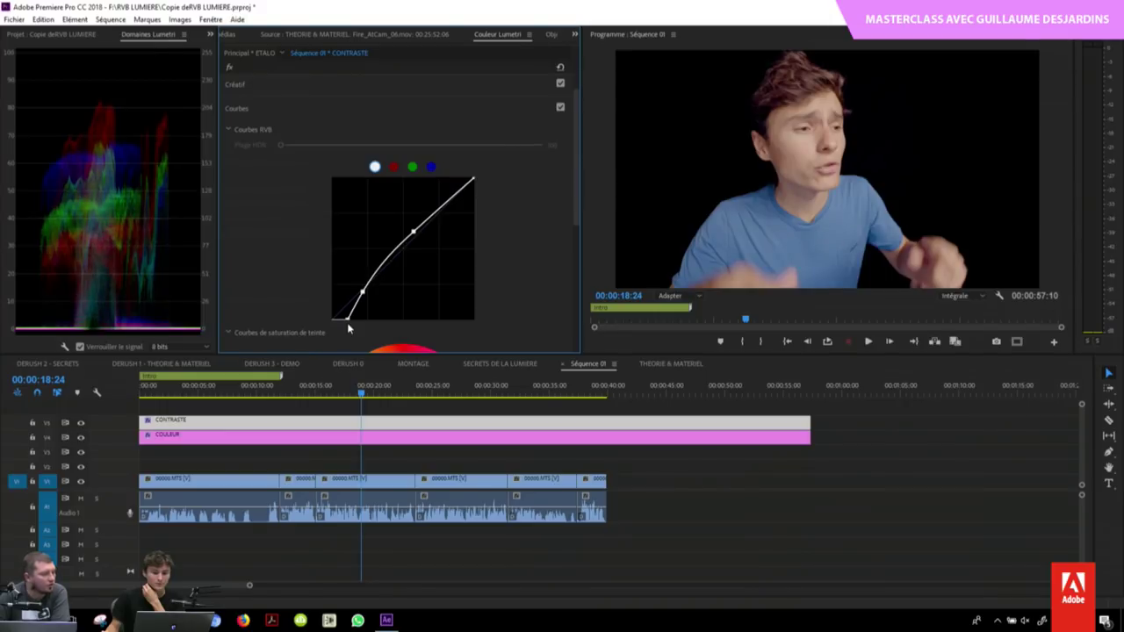
drag(363, 292, 367, 289)
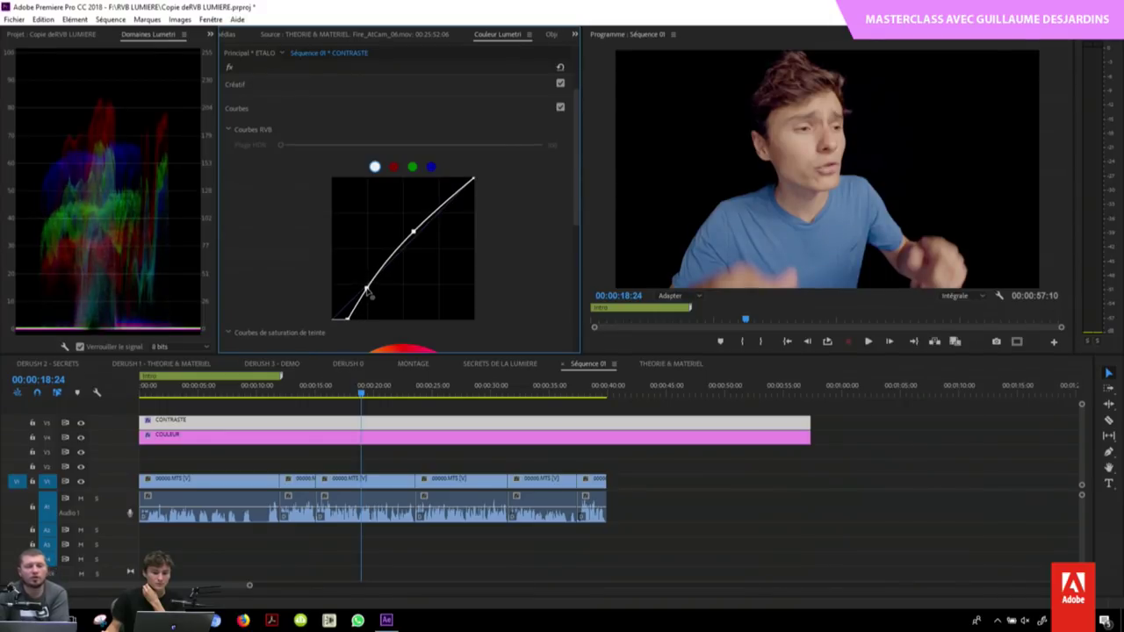
Step: Compare the COULEUR and CONTRASTE clips, then select the video clip on V1
click(439, 437)
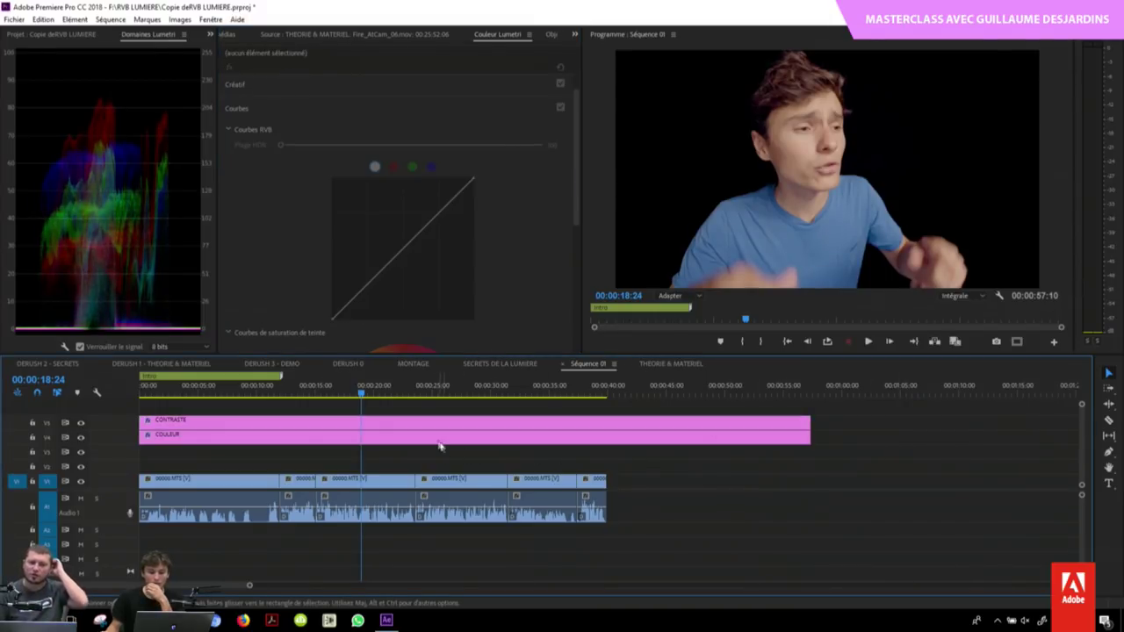
click(430, 425)
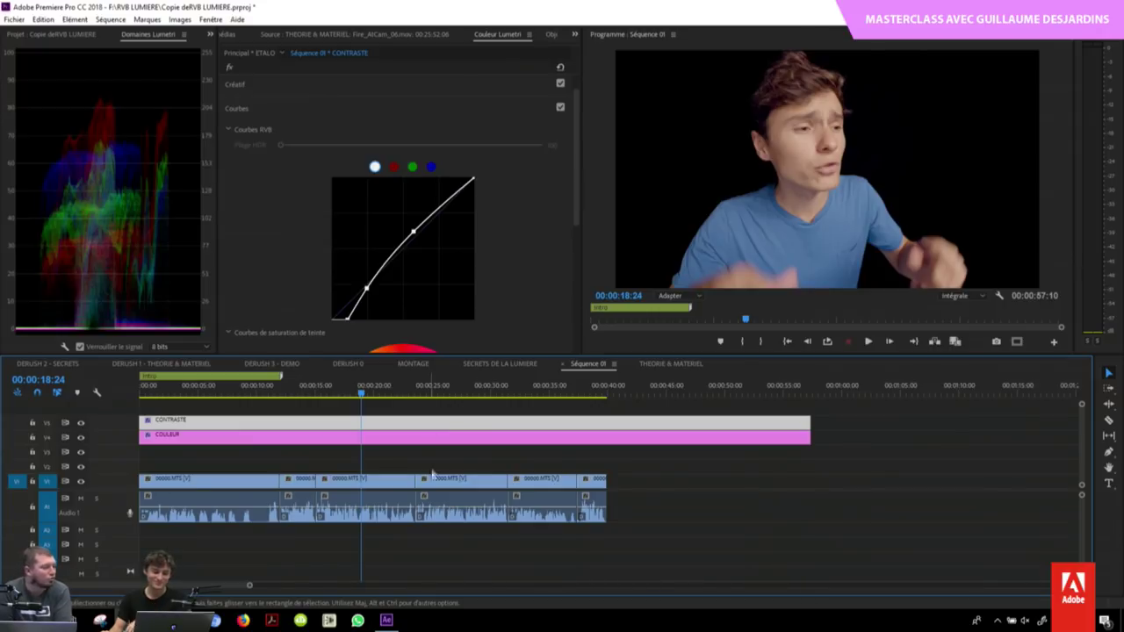
click(438, 477)
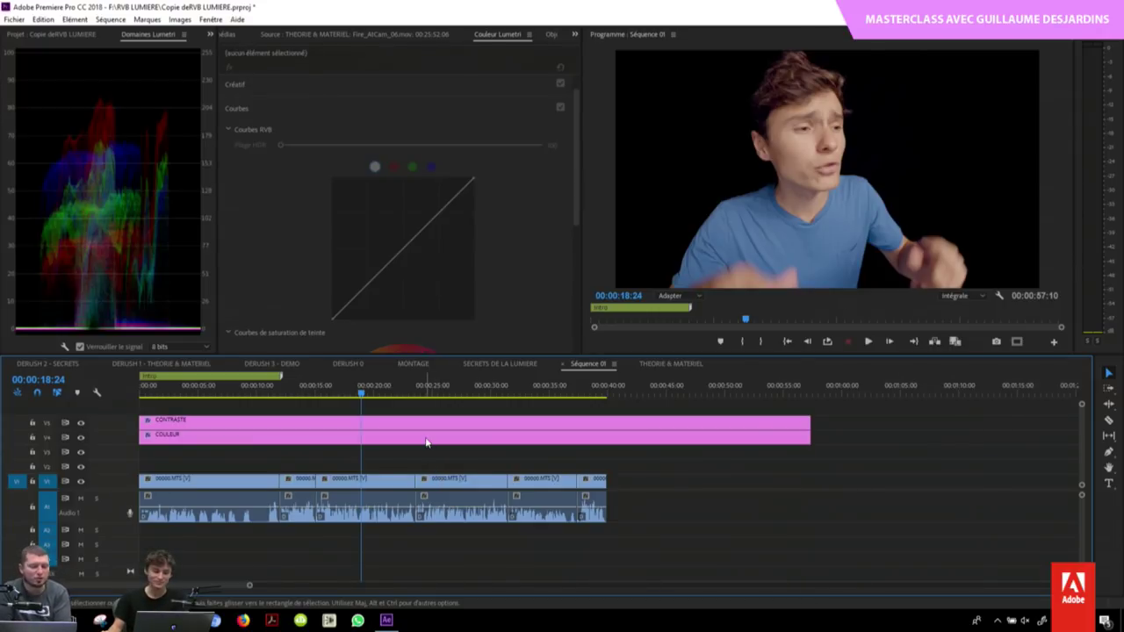
Step: On the CONTRASTE clip, expand the colour wheels and shift the shadows slightly toward red
click(428, 438)
click(427, 422)
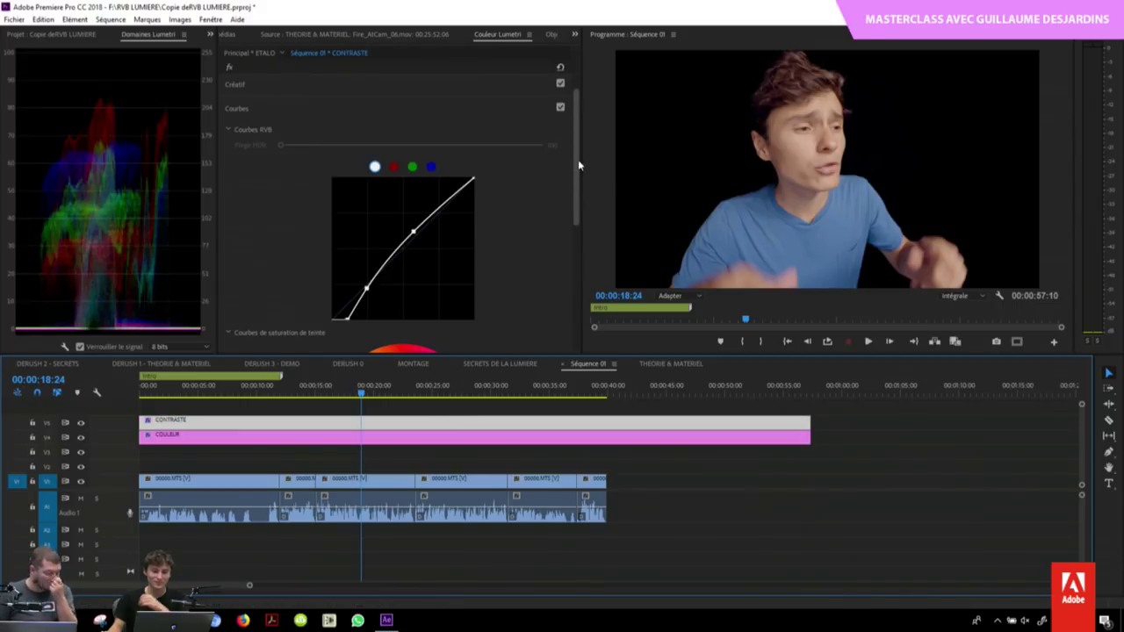
drag(578, 159, 585, 273)
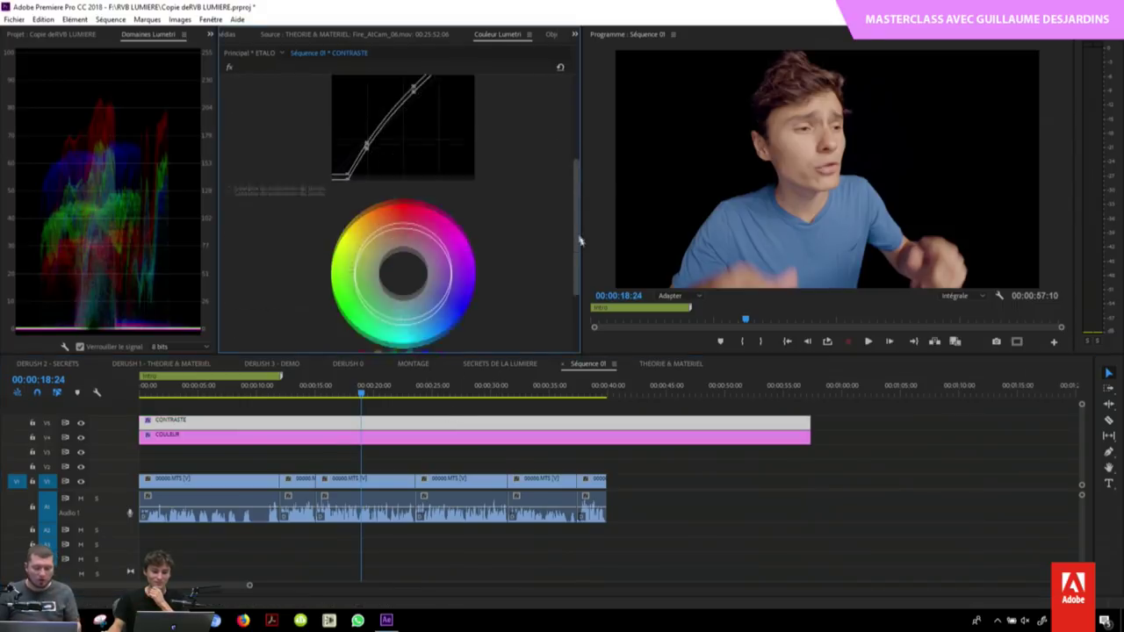
click(408, 424)
scroll(433, 284, up, 1)
click(411, 296)
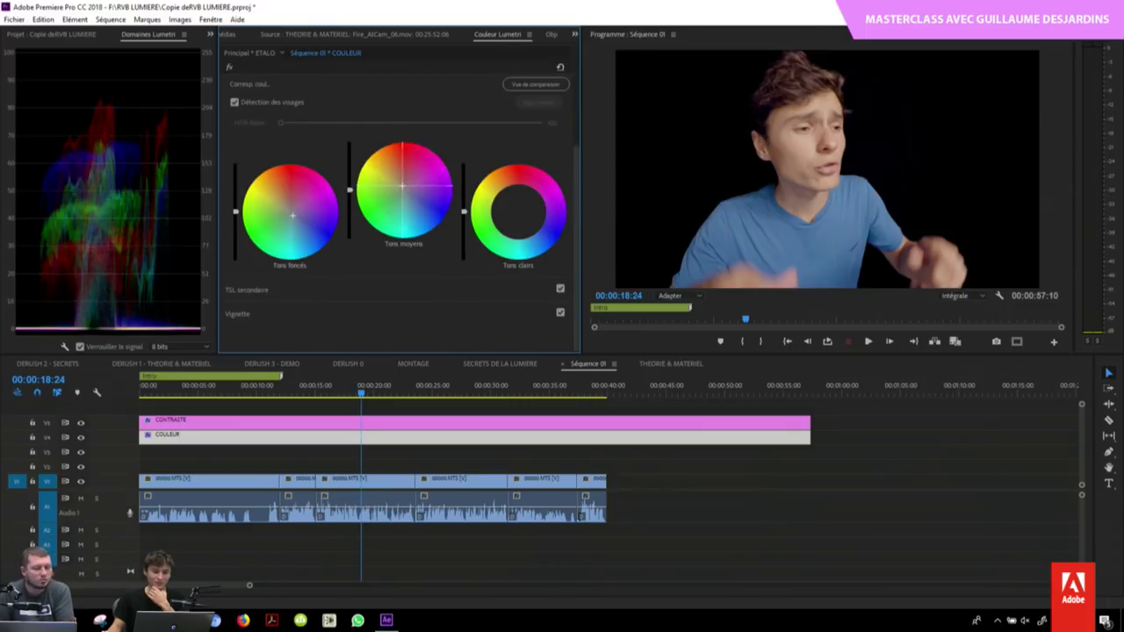
drag(292, 215, 293, 212)
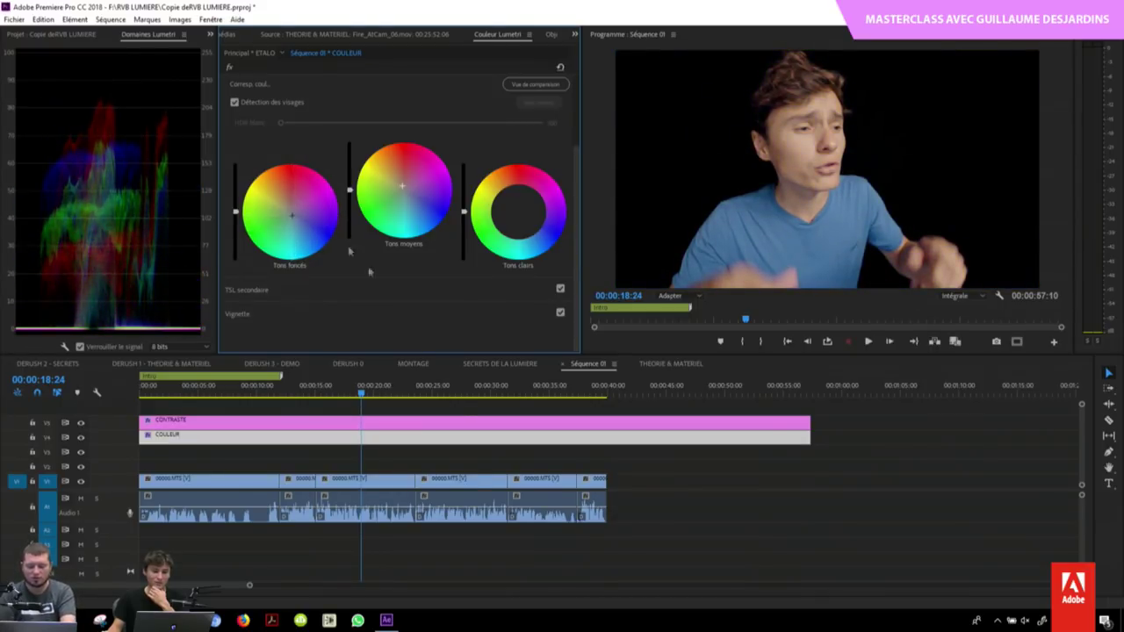
Step: Delete the COULEUR adjustment clip and reselect CONTRASTE
click(356, 456)
click(356, 436)
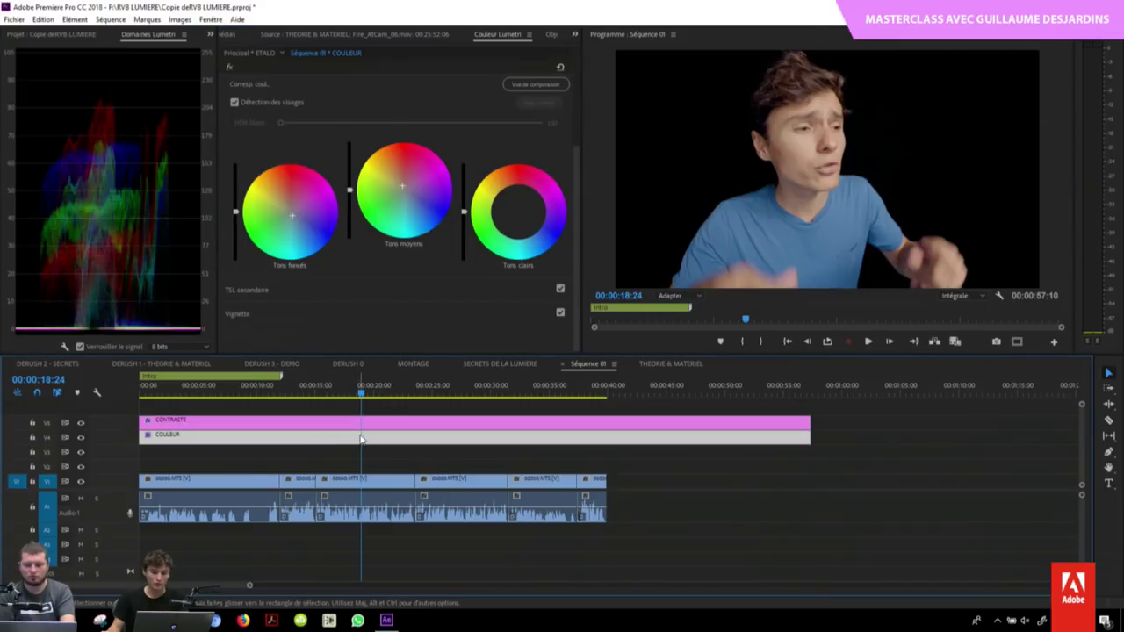
key(Delete)
click(387, 437)
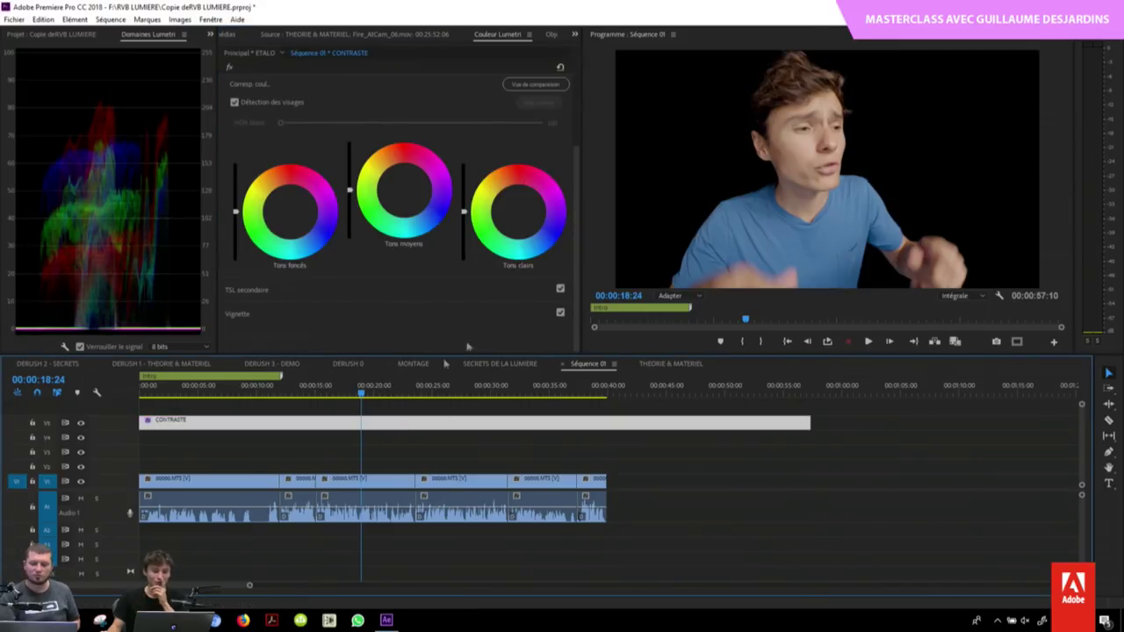
Step: Switch from the DERUSH 1 sequence over to the THEORIE & MATERIEL sequence
scroll(394, 256, up, 3)
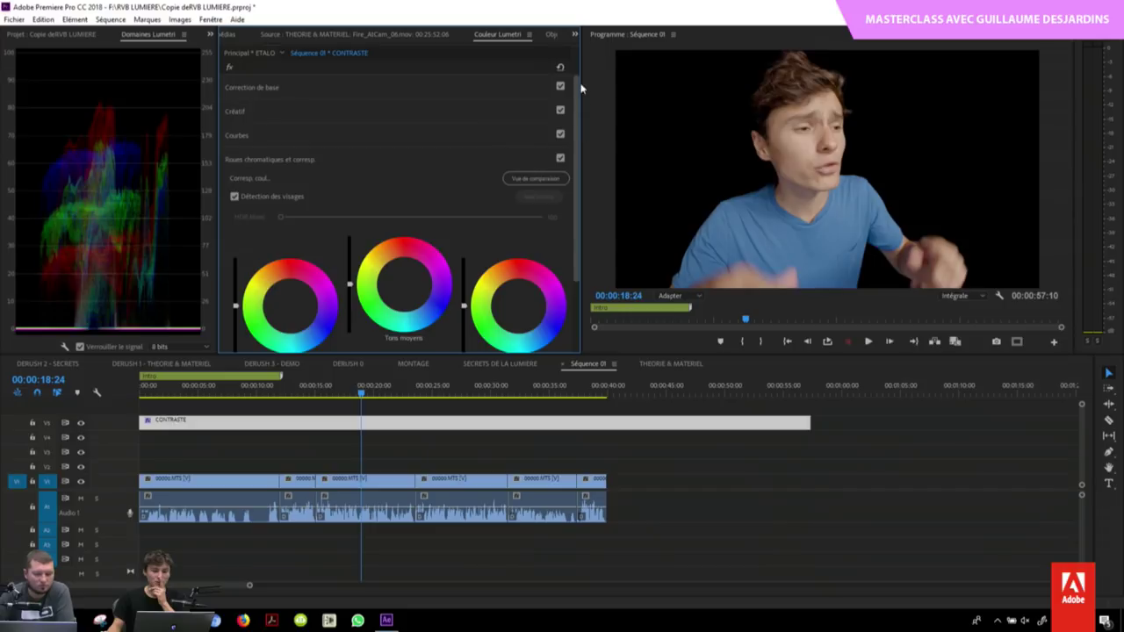
click(289, 307)
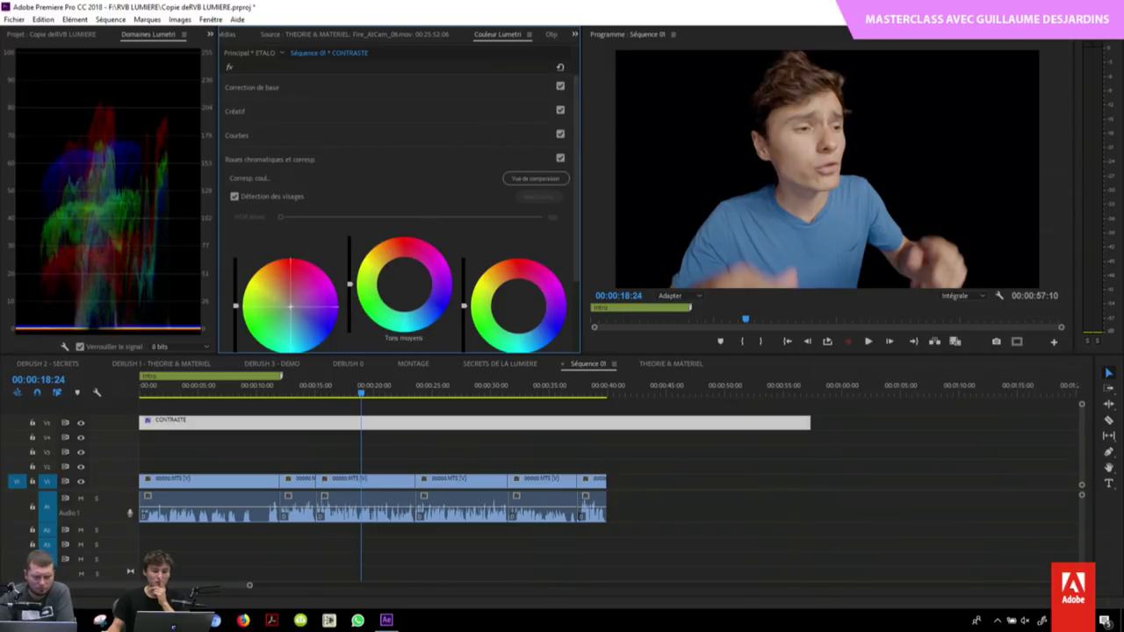
click(185, 363)
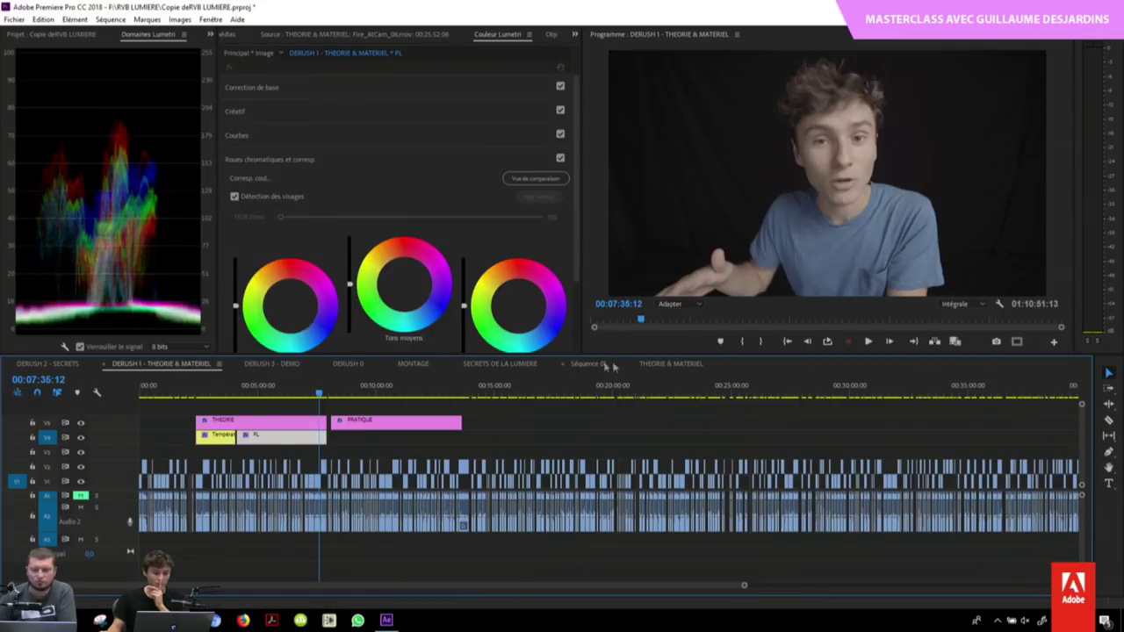
click(667, 364)
Step: Select the ETALO clip, jump to the Filtres Pour Optiques frame near 00:22:02, then reopen DERUSH 1
click(384, 479)
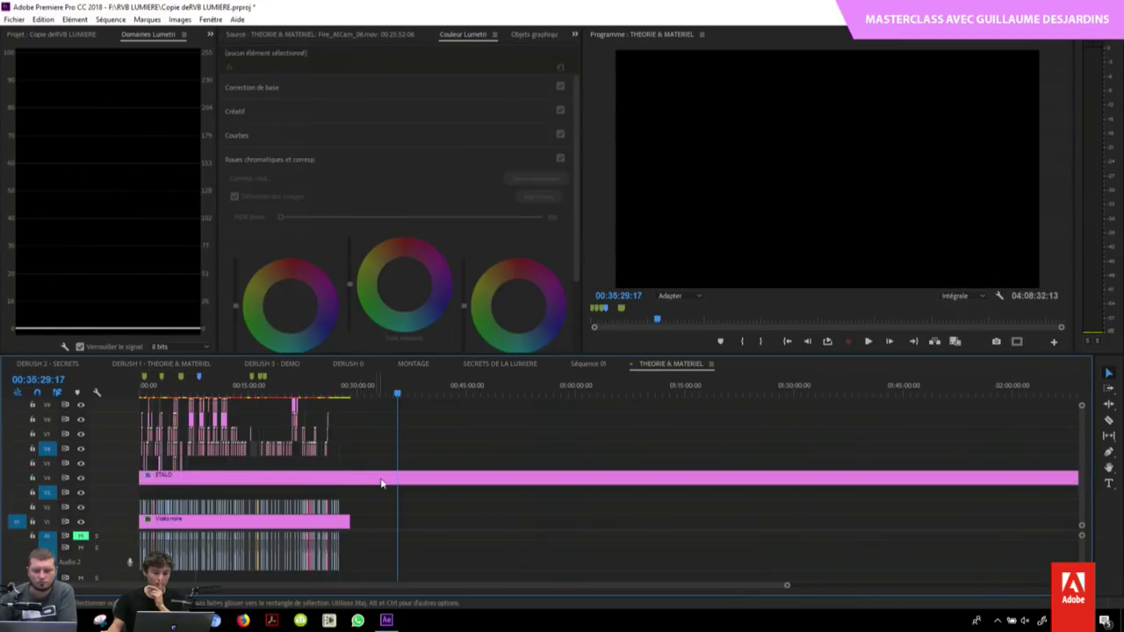
click(300, 385)
click(312, 385)
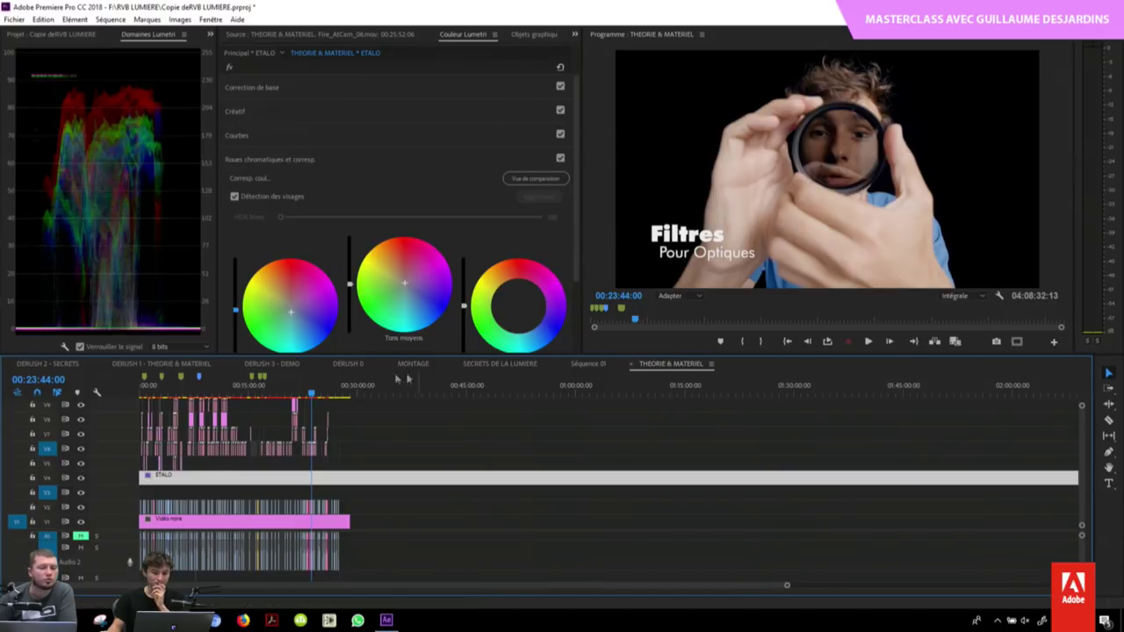
click(181, 363)
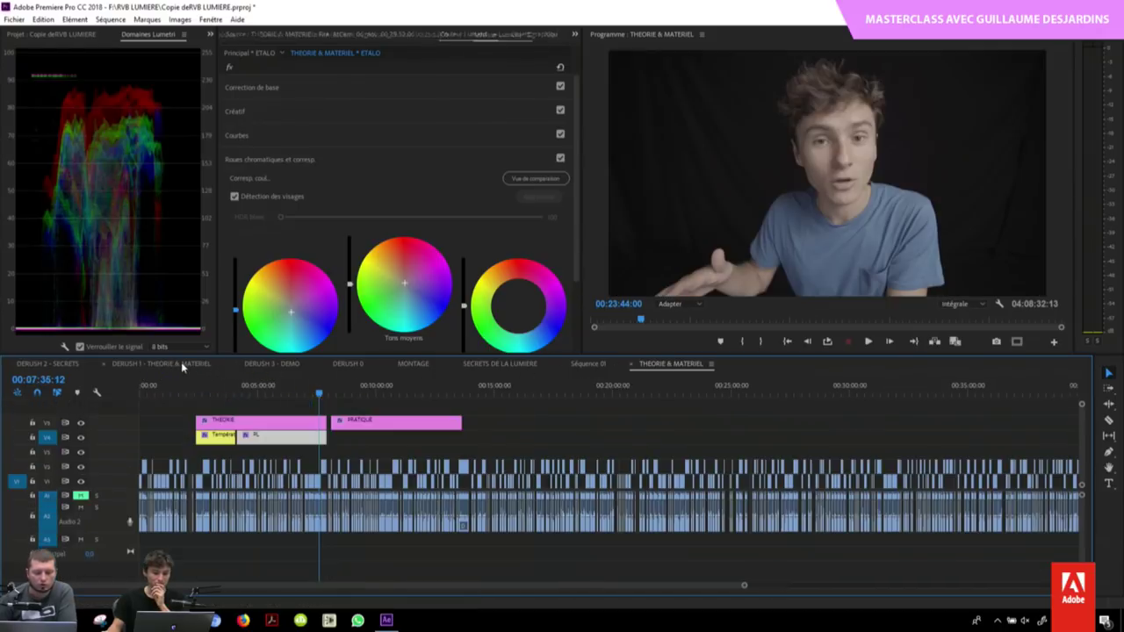
Step: Return to Séquence 01, scrub to about 00:00:25:24, and deselect the CONTRASTE clip
click(587, 363)
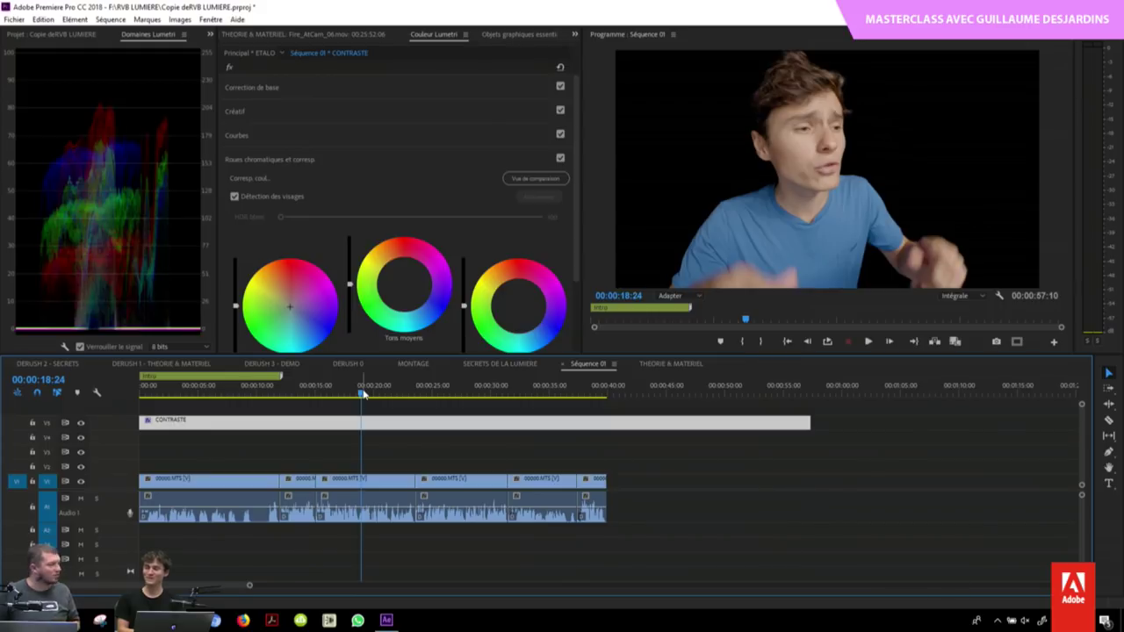
drag(363, 395, 466, 390)
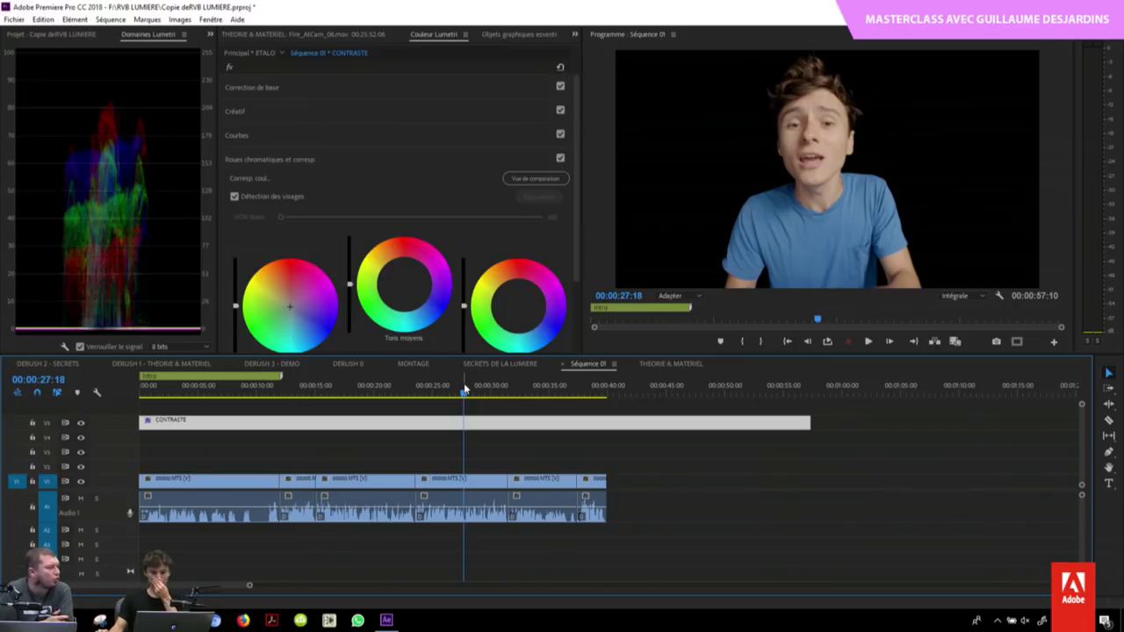
mouse_move(464, 383)
mouse_down()
mouse_move(445, 383)
mouse_move(455, 389)
mouse_up()
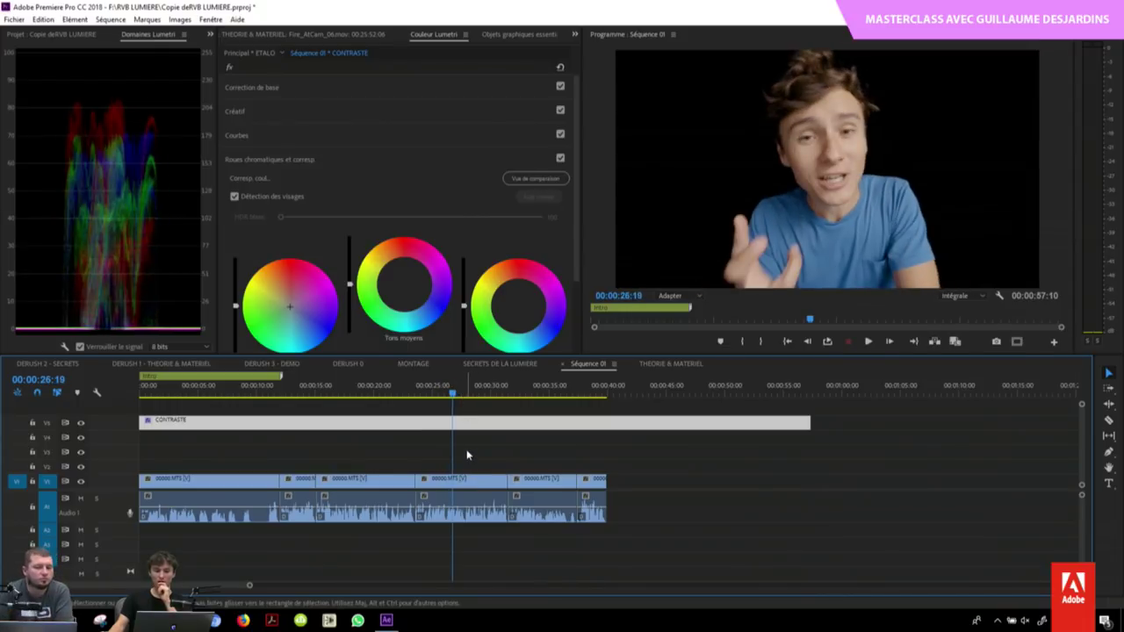
click(467, 455)
Step: Turn off the CONTRASTE track output and open Export Settings with TIFF as the format
click(81, 424)
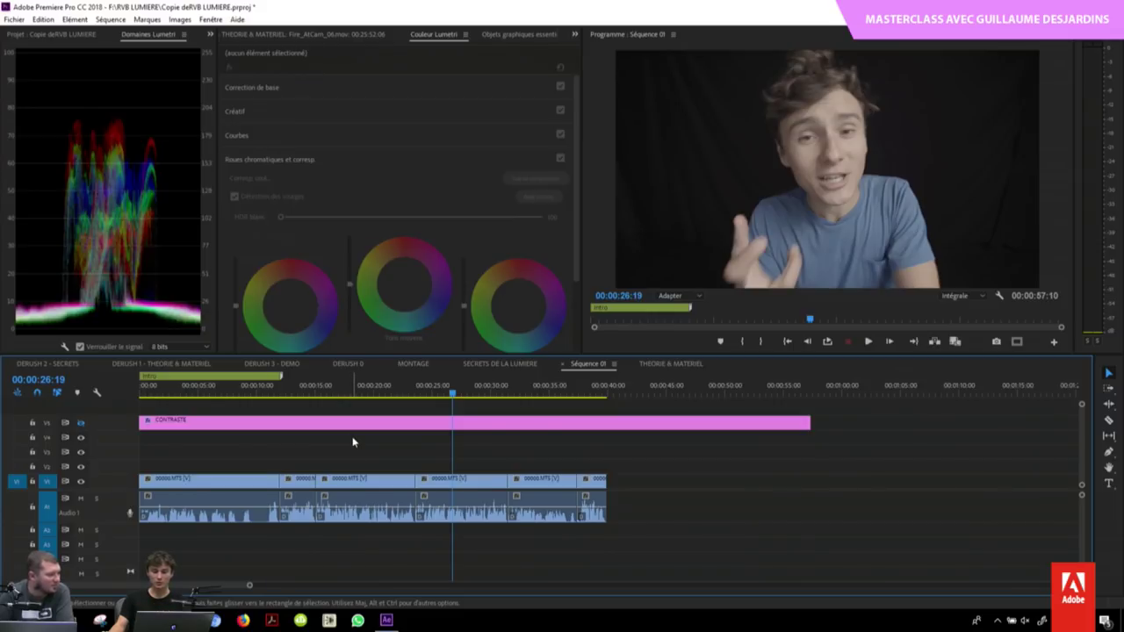
key(ctrl+m)
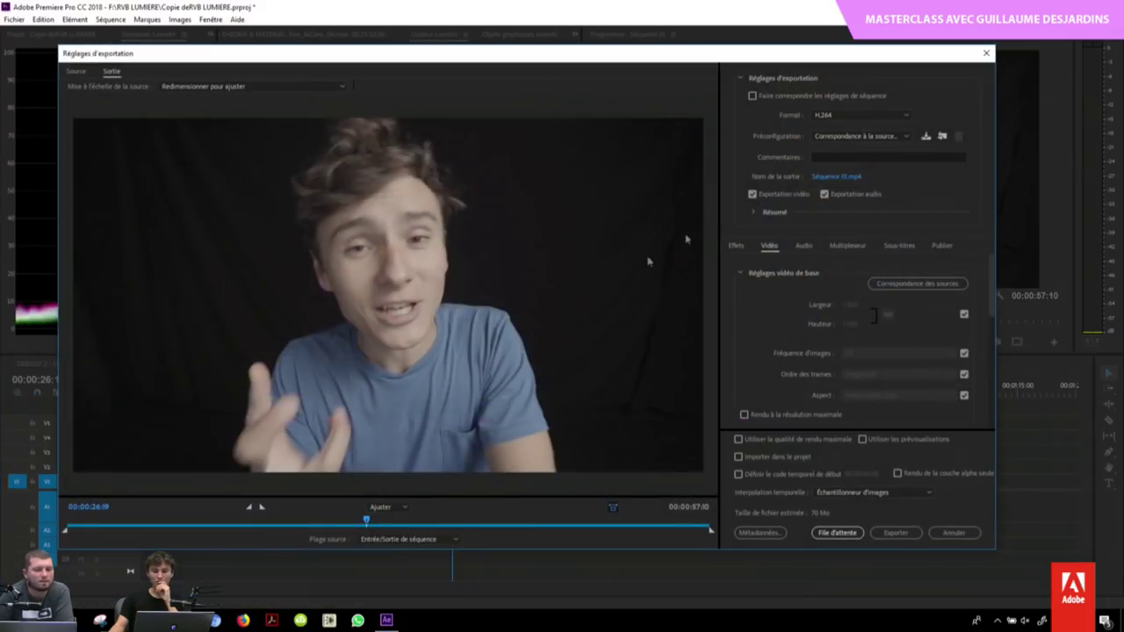
click(840, 117)
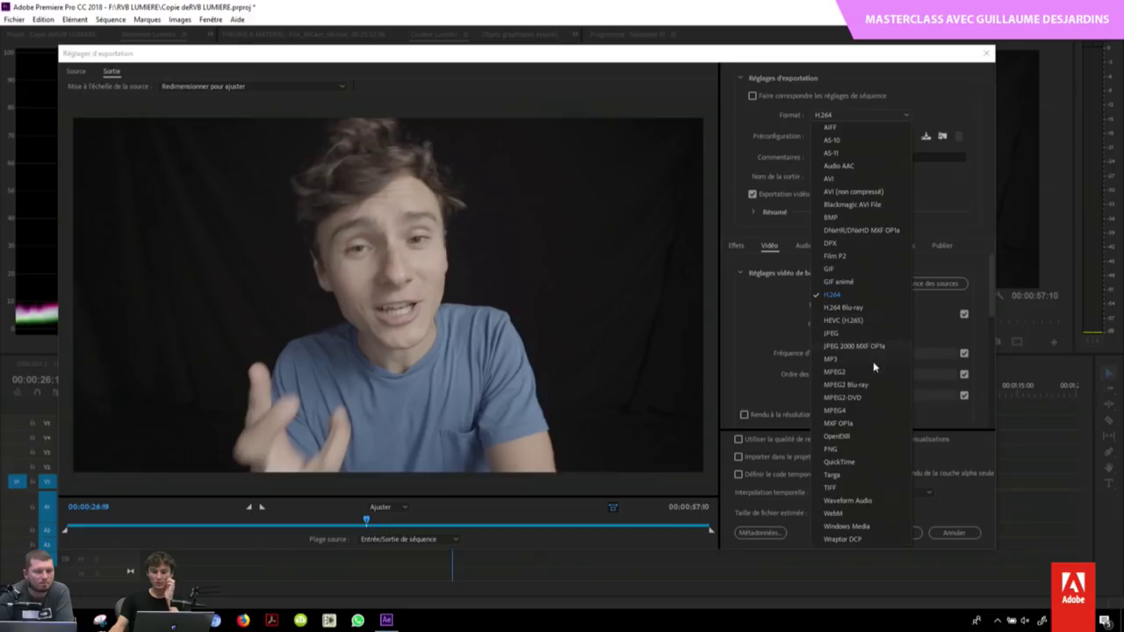
click(845, 488)
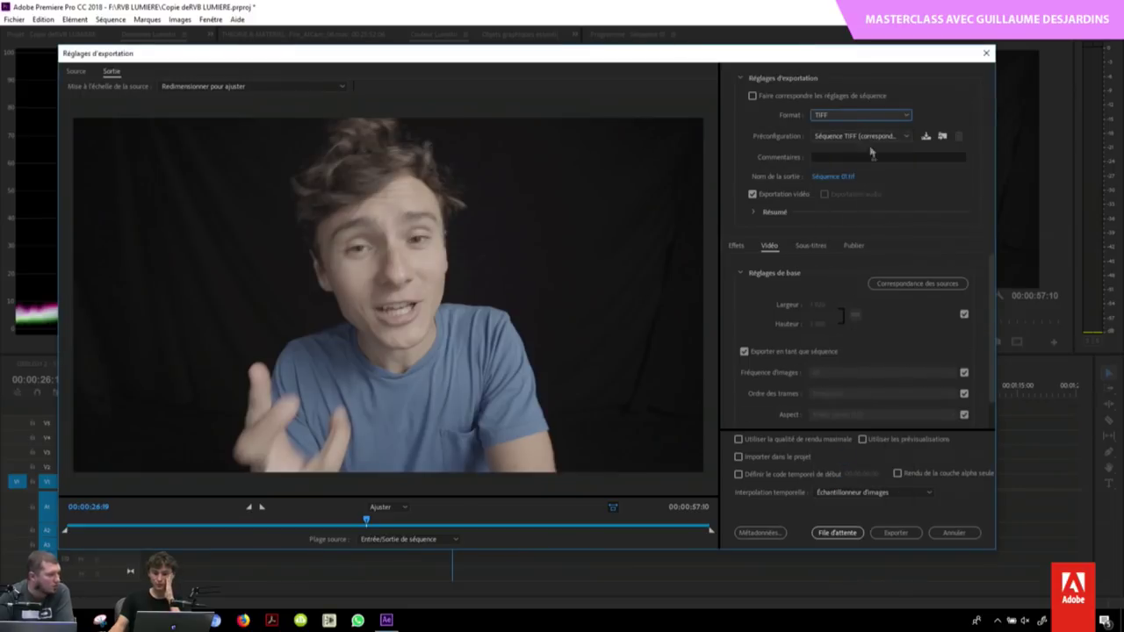
Step: Reposition the Export Settings window, then cancel it without exporting
scroll(990, 347, down, 1)
scroll(979, 290, up, 1)
drag(832, 55, 883, 72)
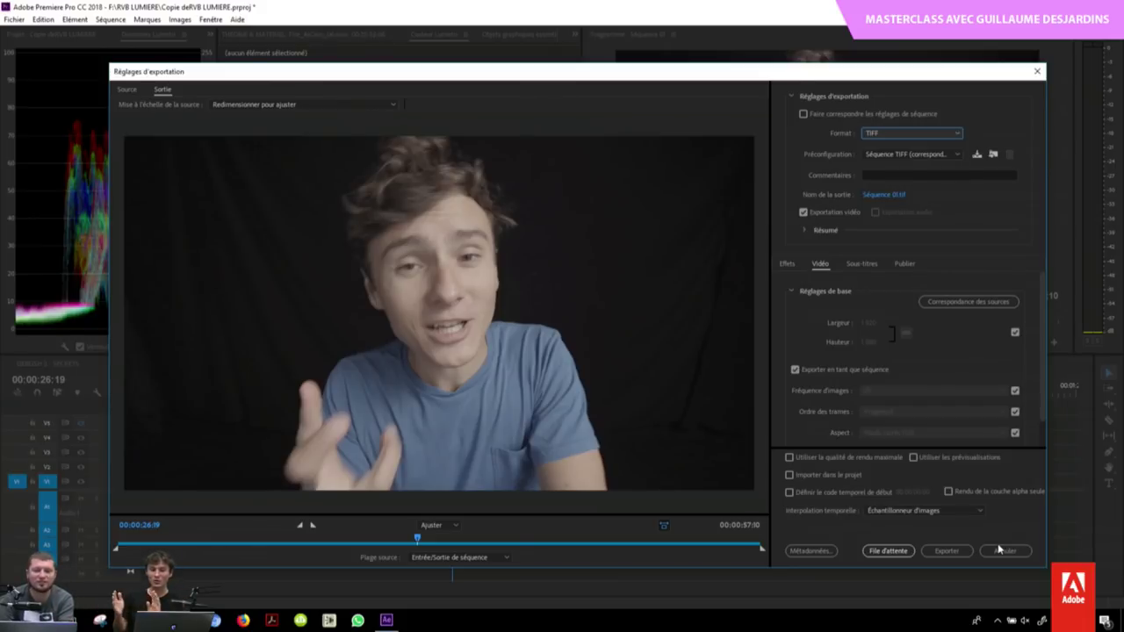
click(1004, 551)
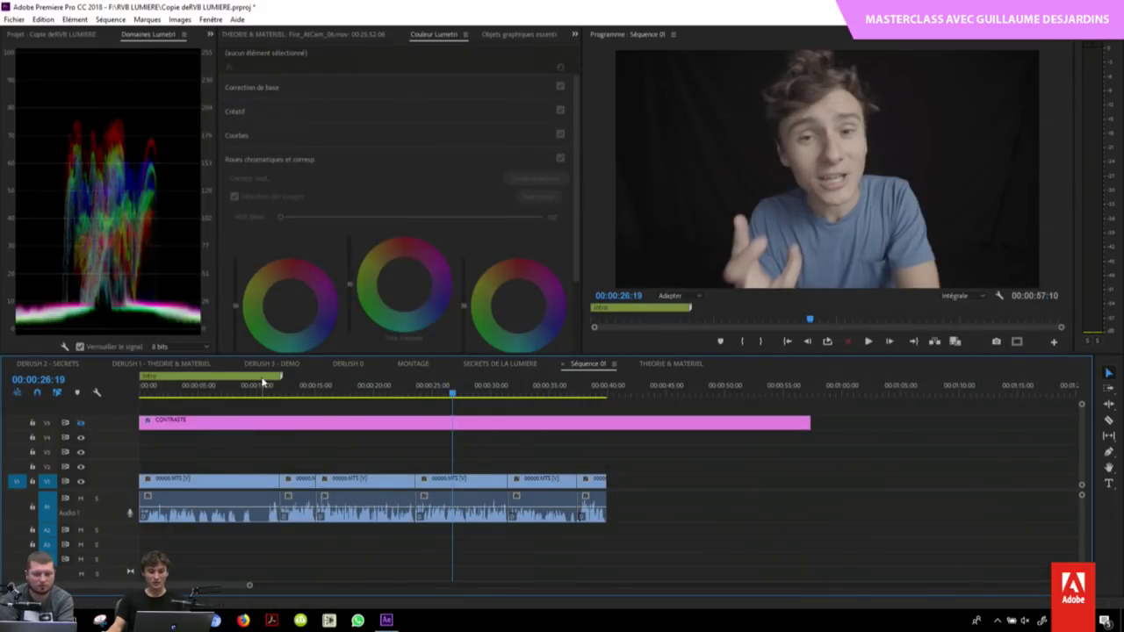
Step: Move the CONTRASTE layer down to V2 and trim its end to match the footage
key(Home)
key(Down)
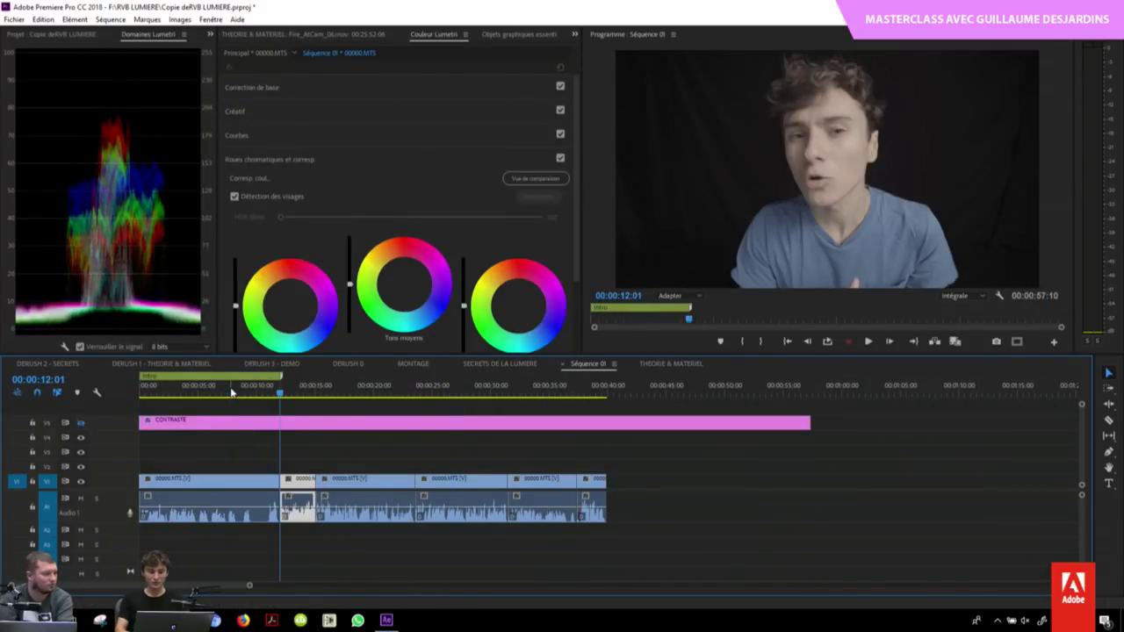
drag(205, 425, 205, 467)
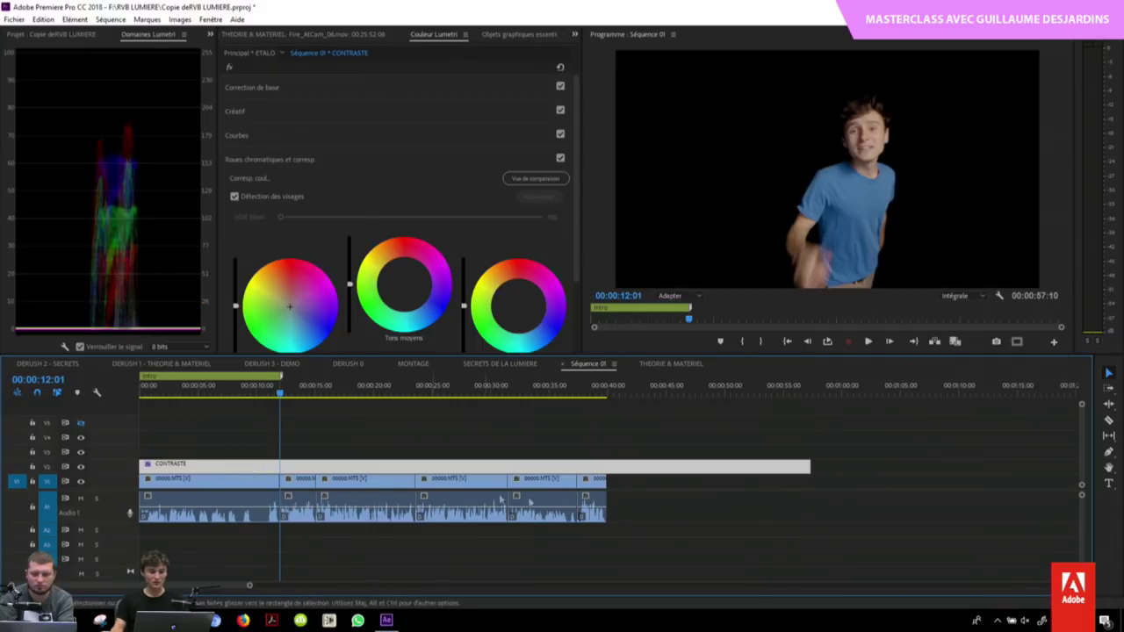
drag(769, 467, 606, 467)
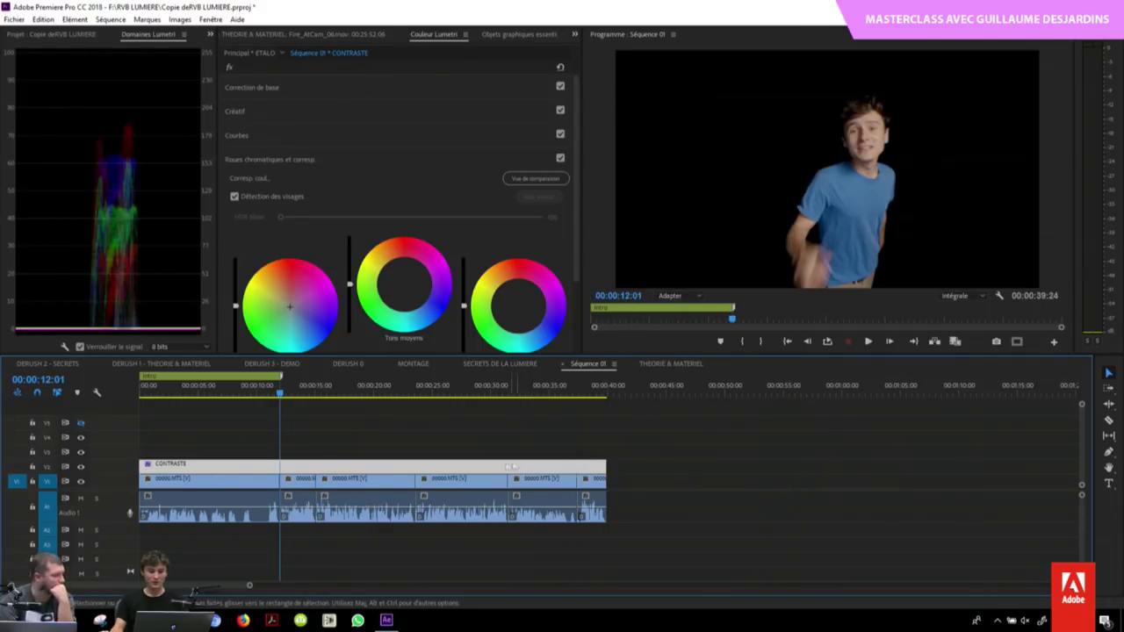
click(350, 454)
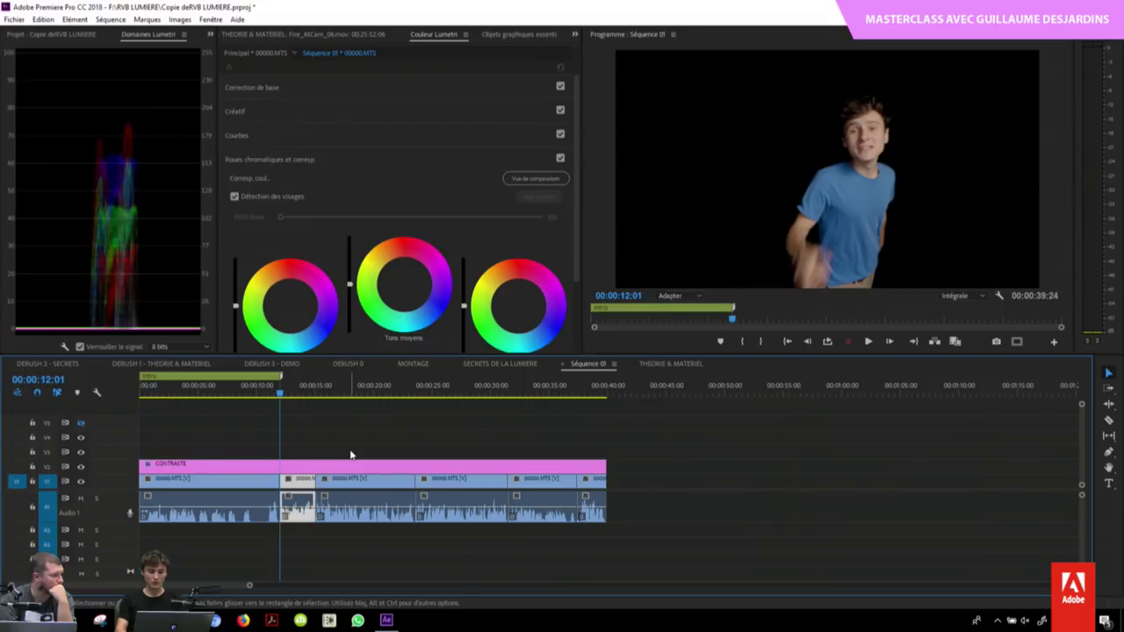
Step: Split the CONTRASTE layer with Ctrl+K at each successive edit point on V2
click(47, 467)
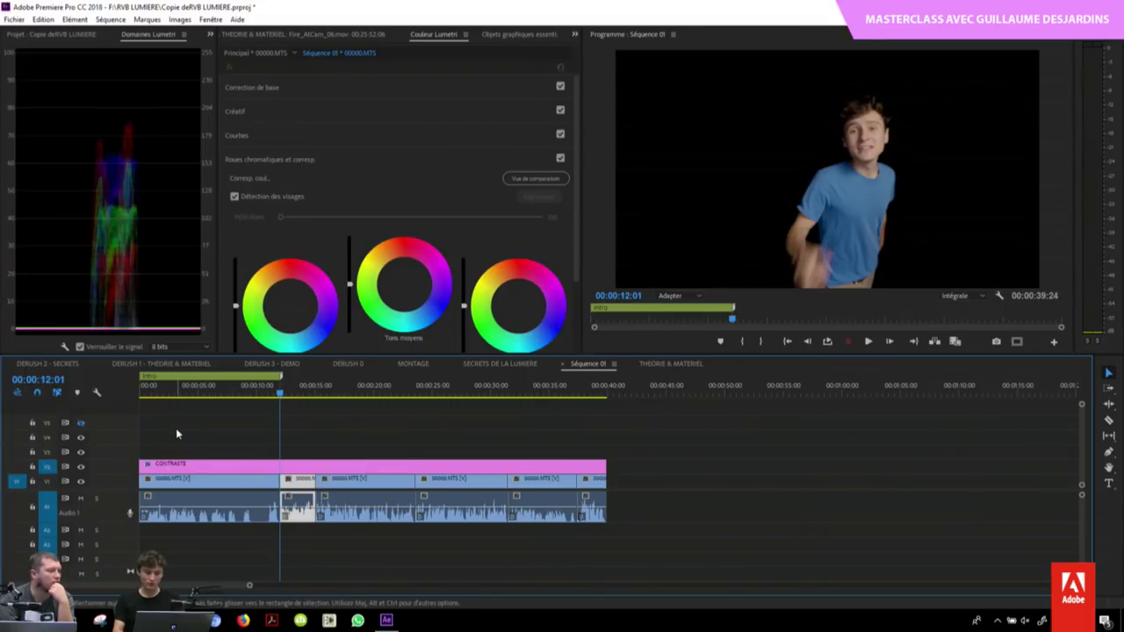
click(174, 462)
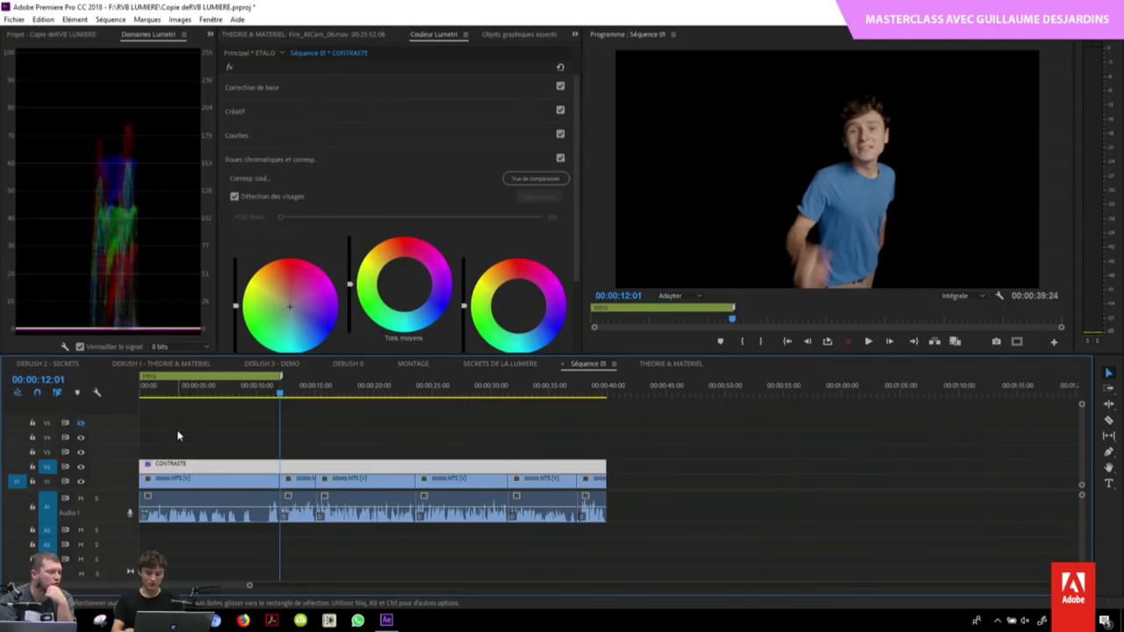
key(ctrl+k)
key(Down)
key(ctrl+k)
key(Down)
key(ctrl+k)
key(Down)
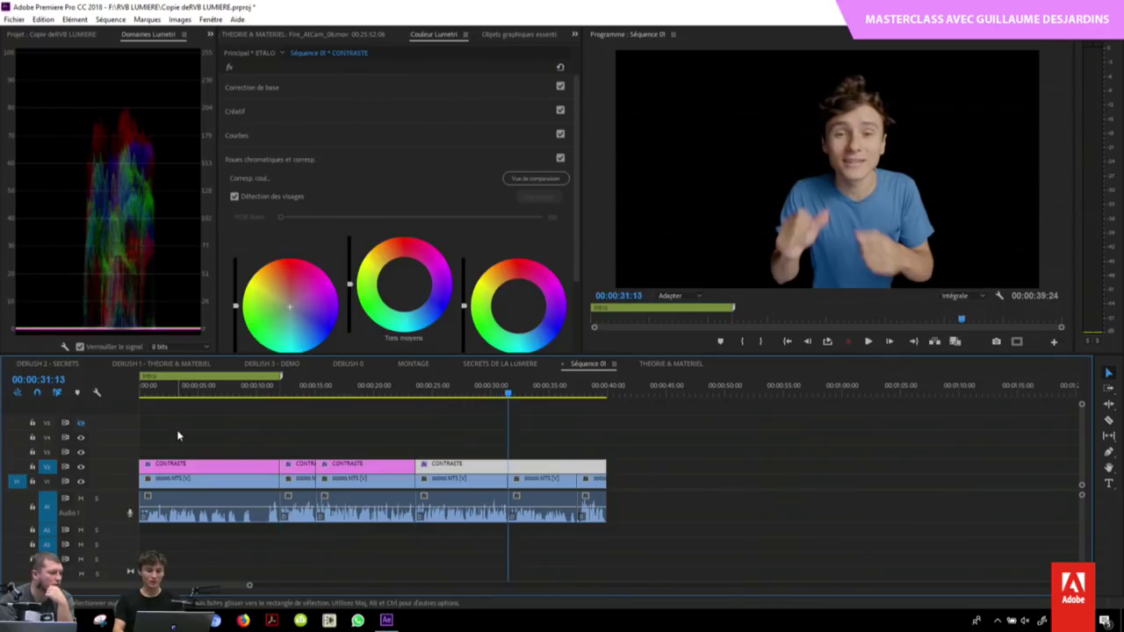
key(ctrl+k)
key(Down)
key(ctrl+k)
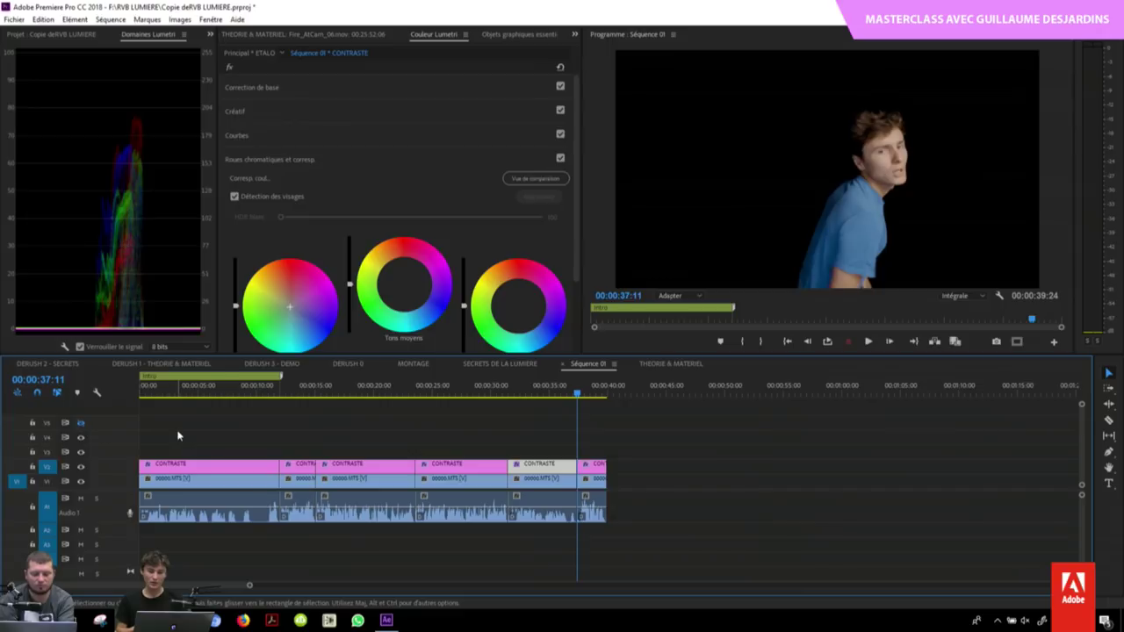
click(406, 428)
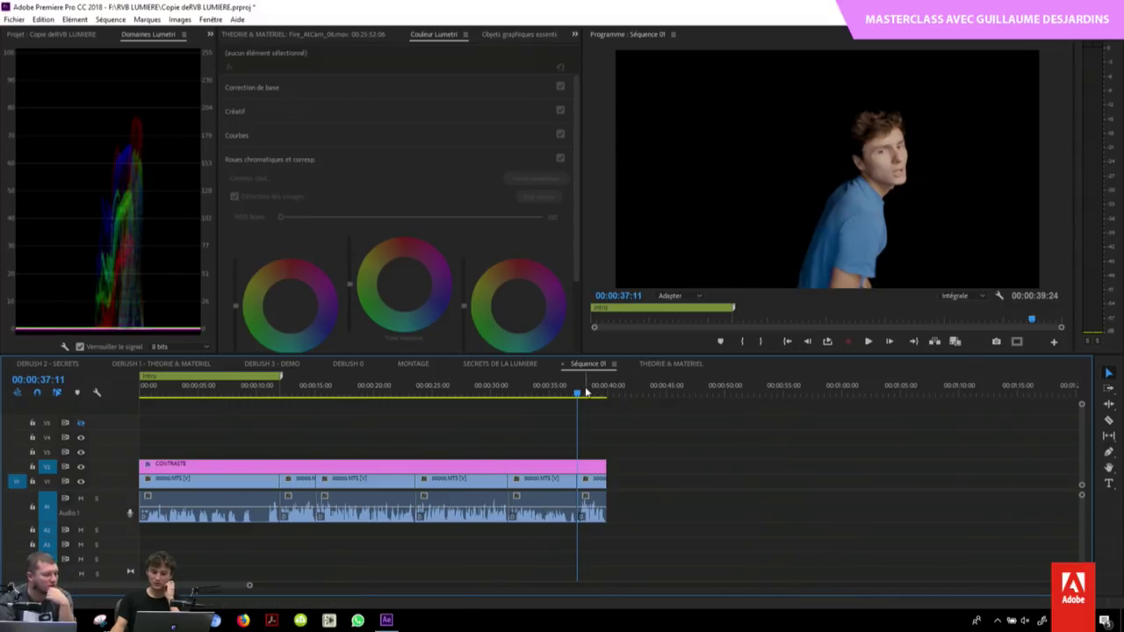
Step: Move the CONTRASTE layer up to V3 and park the playhead at 00:00:20:13
drag(585, 393, 384, 397)
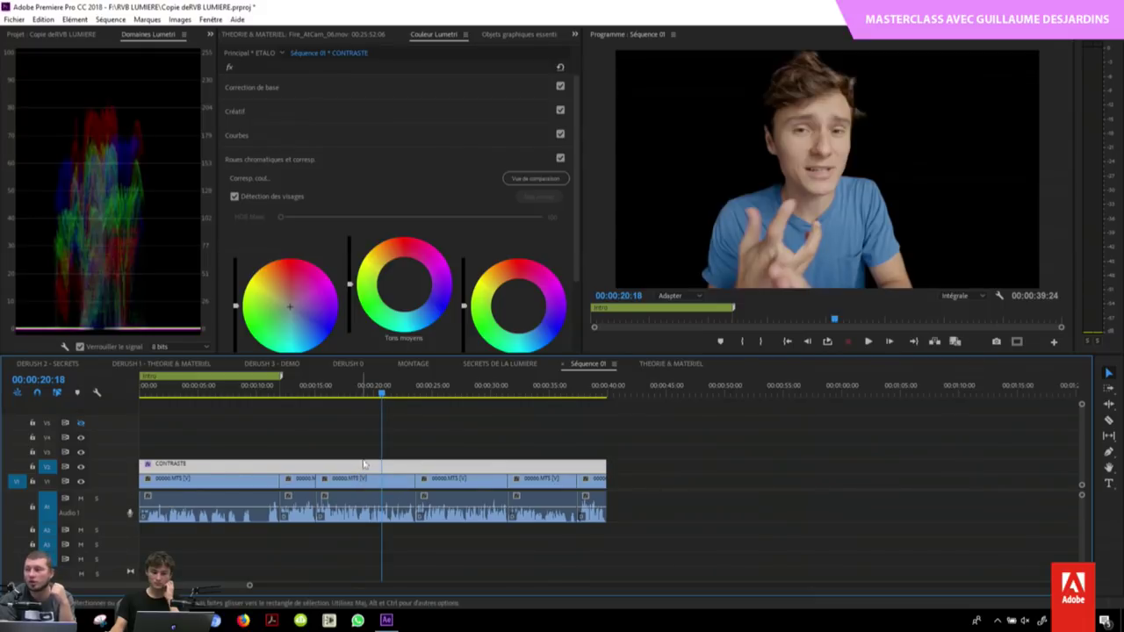
drag(363, 461, 364, 445)
click(379, 391)
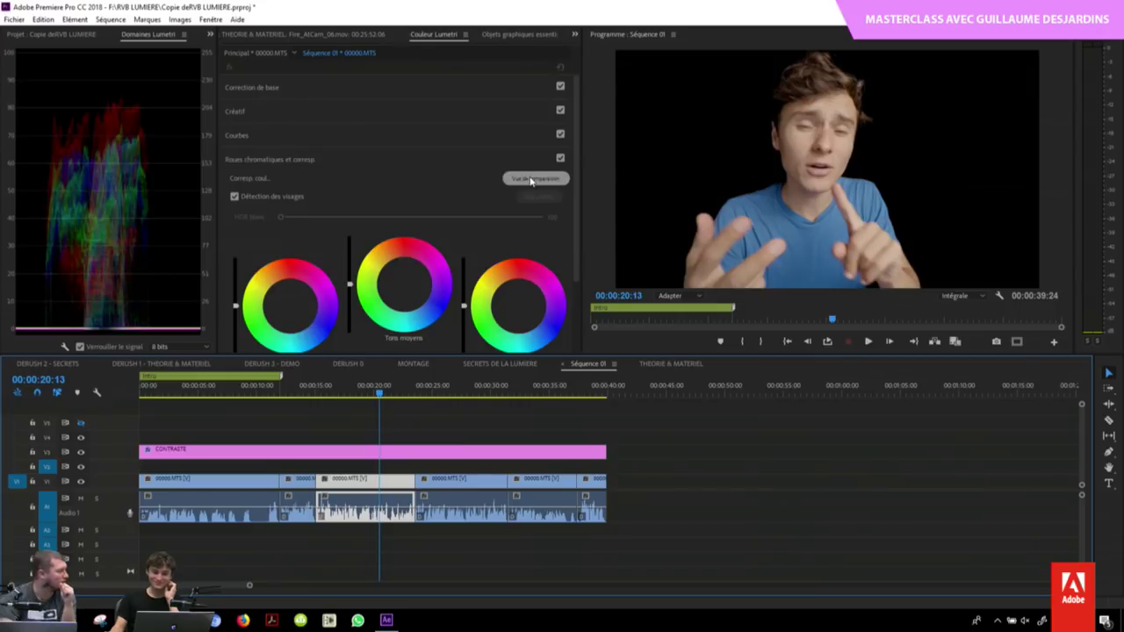
click(657, 454)
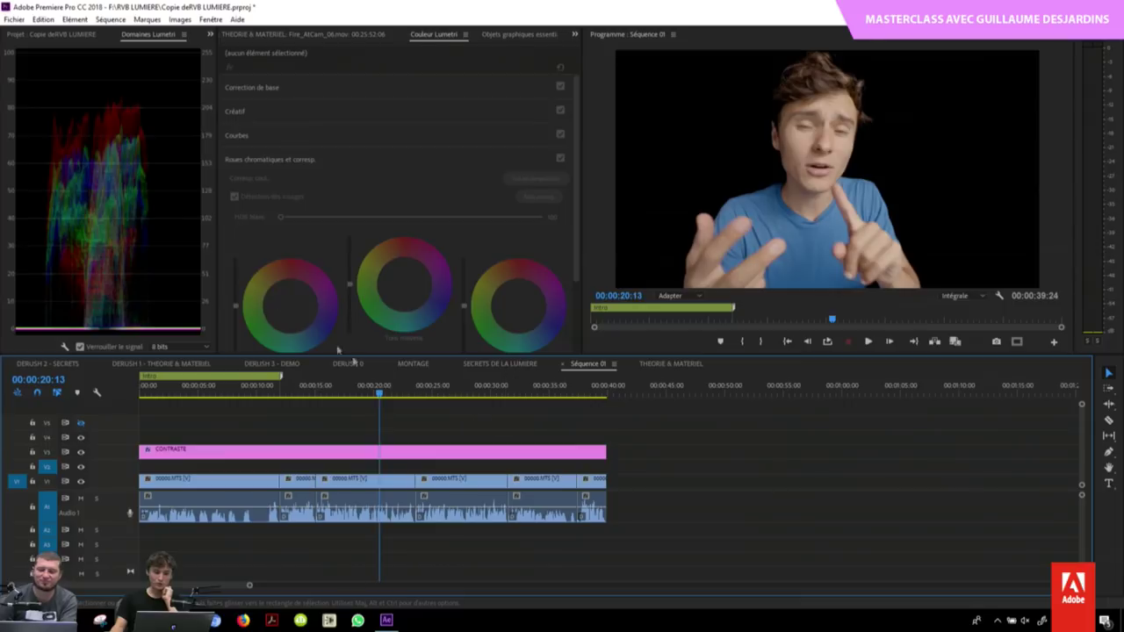
click(14, 19)
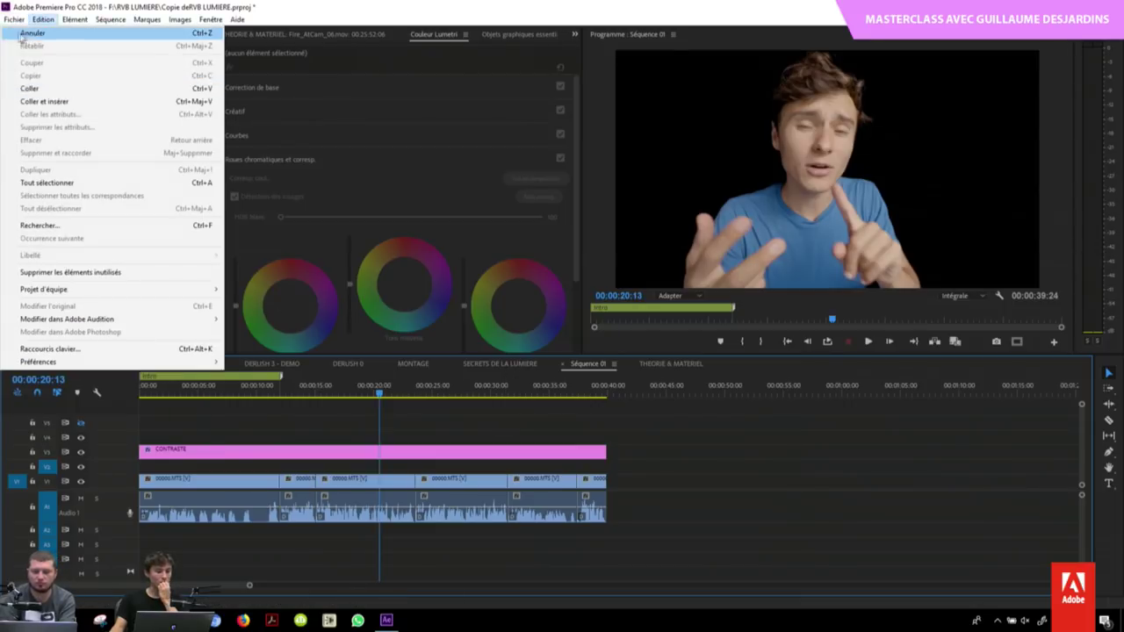
mouse_move(88, 405)
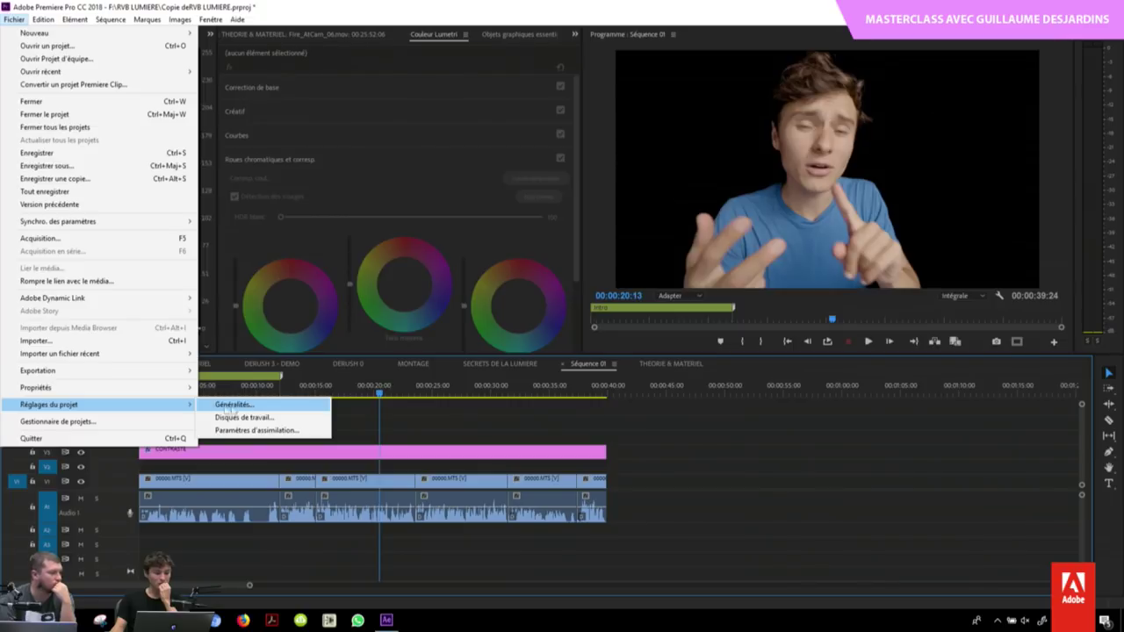
mouse_move(122, 374)
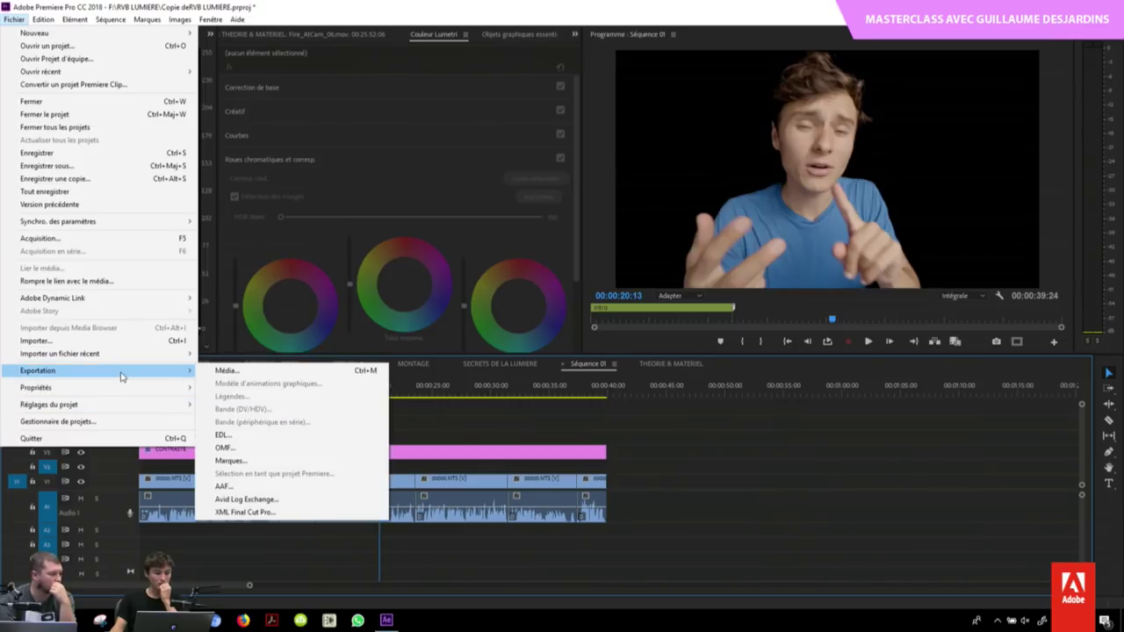
click(117, 423)
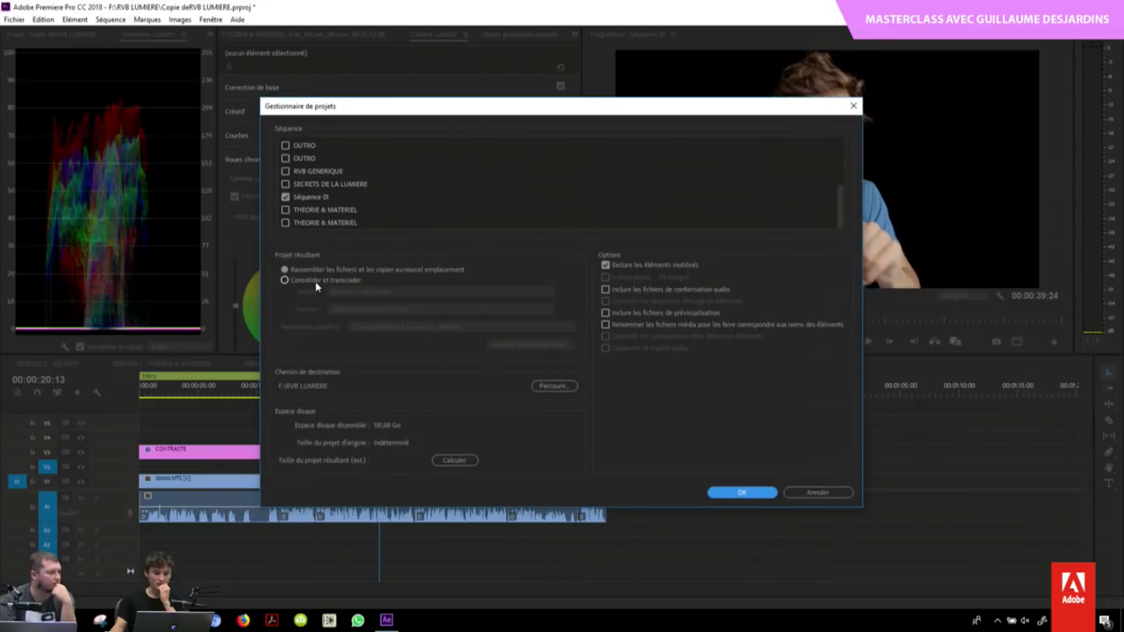
click(316, 285)
click(465, 308)
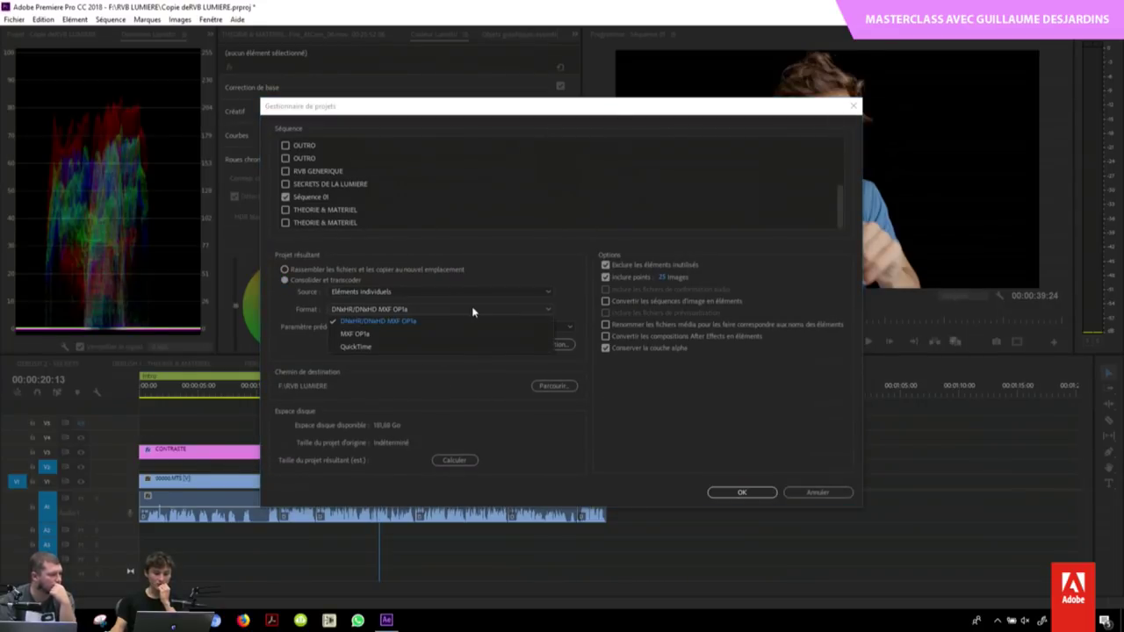
click(473, 309)
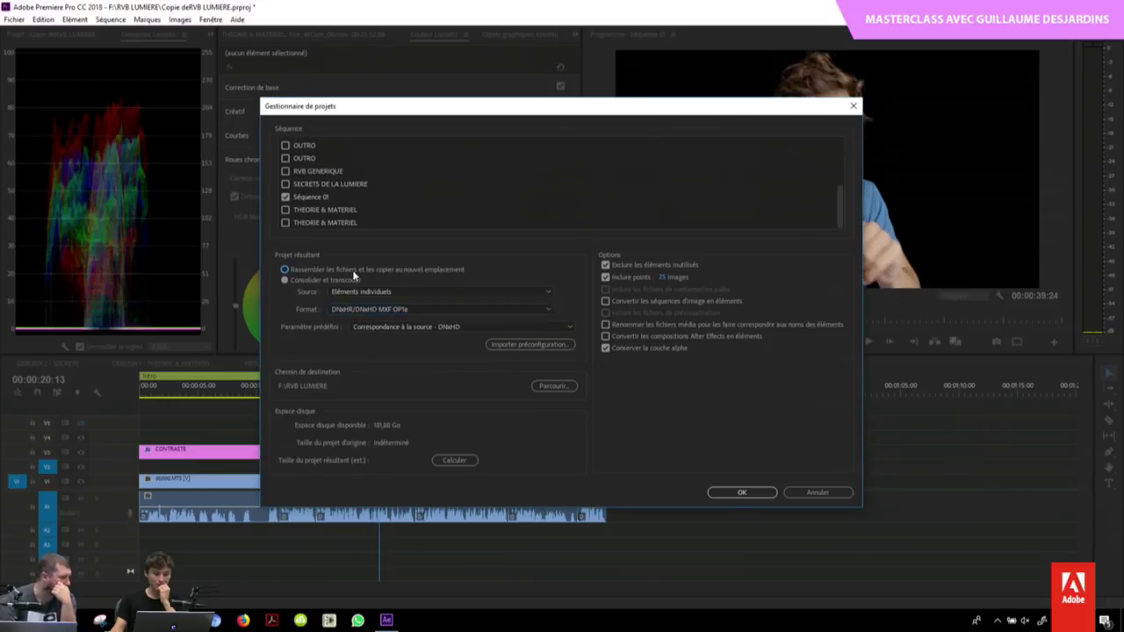
click(351, 270)
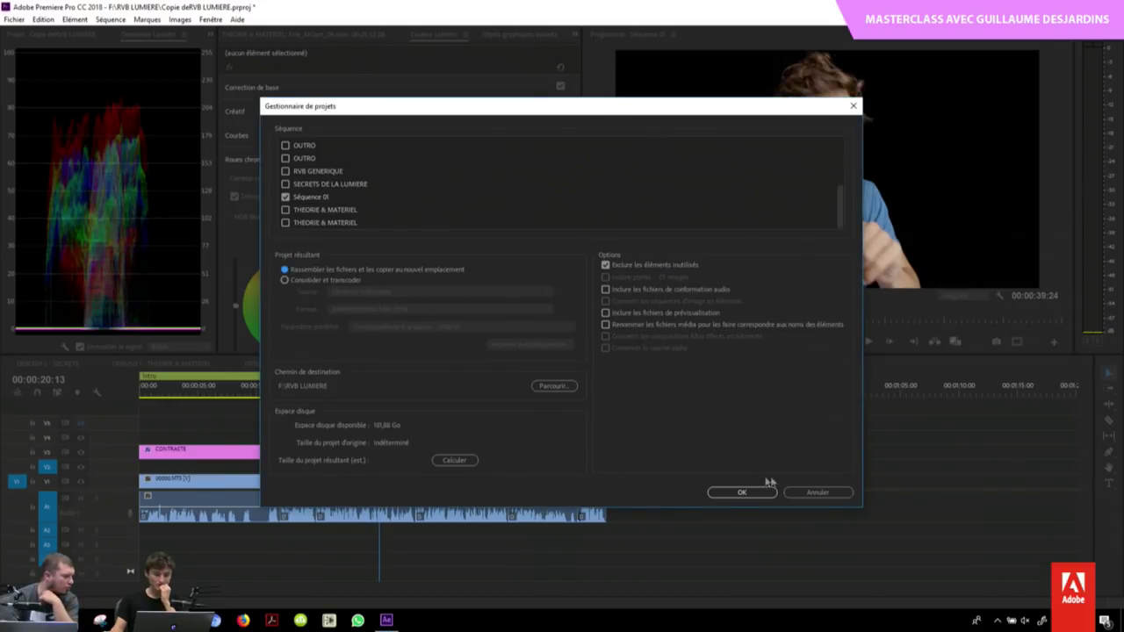
click(817, 493)
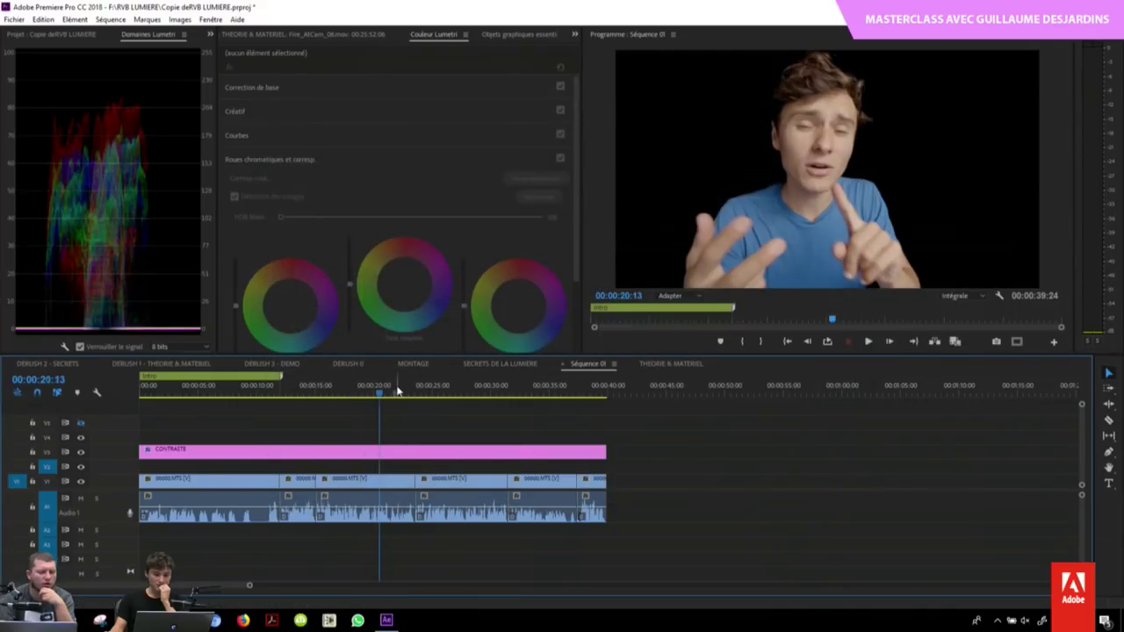
drag(389, 394, 425, 394)
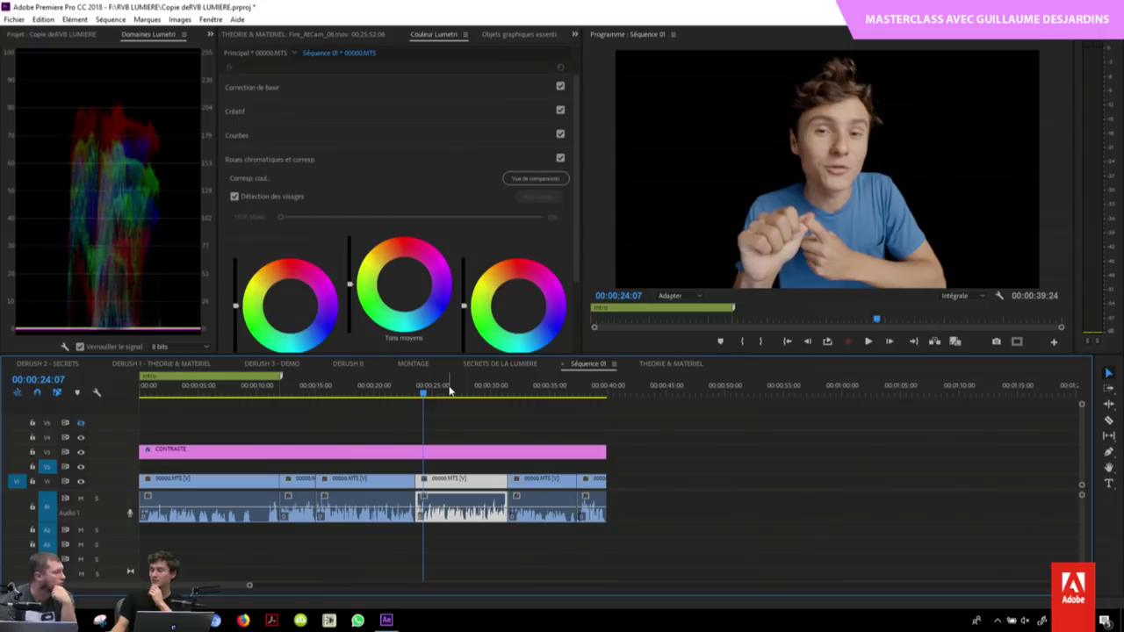
click(645, 442)
key(minus)
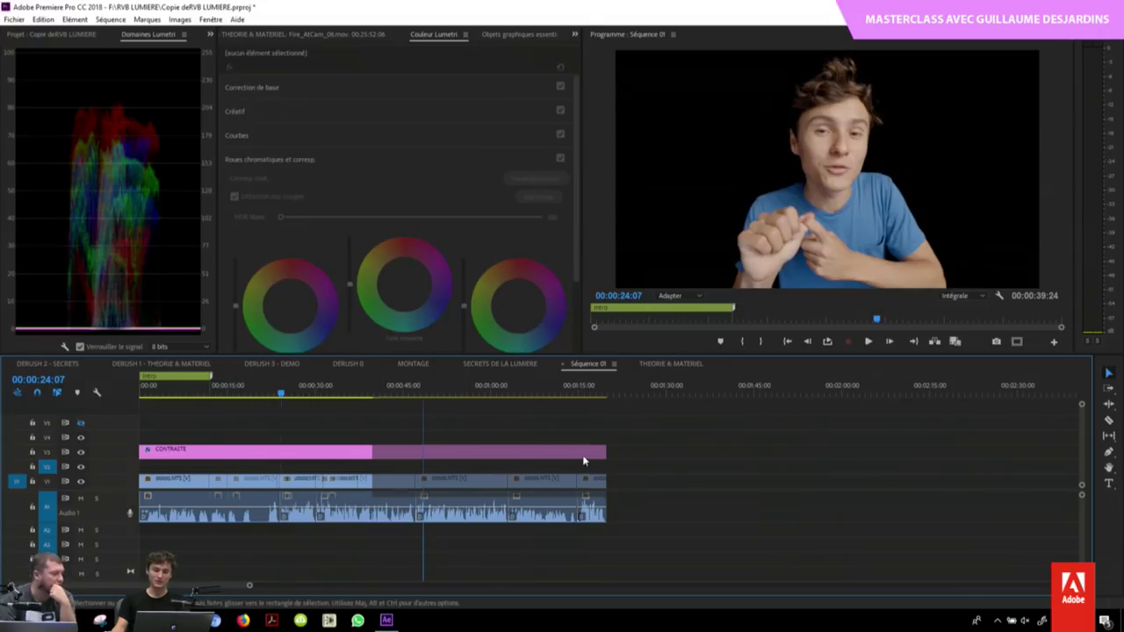
key(equal)
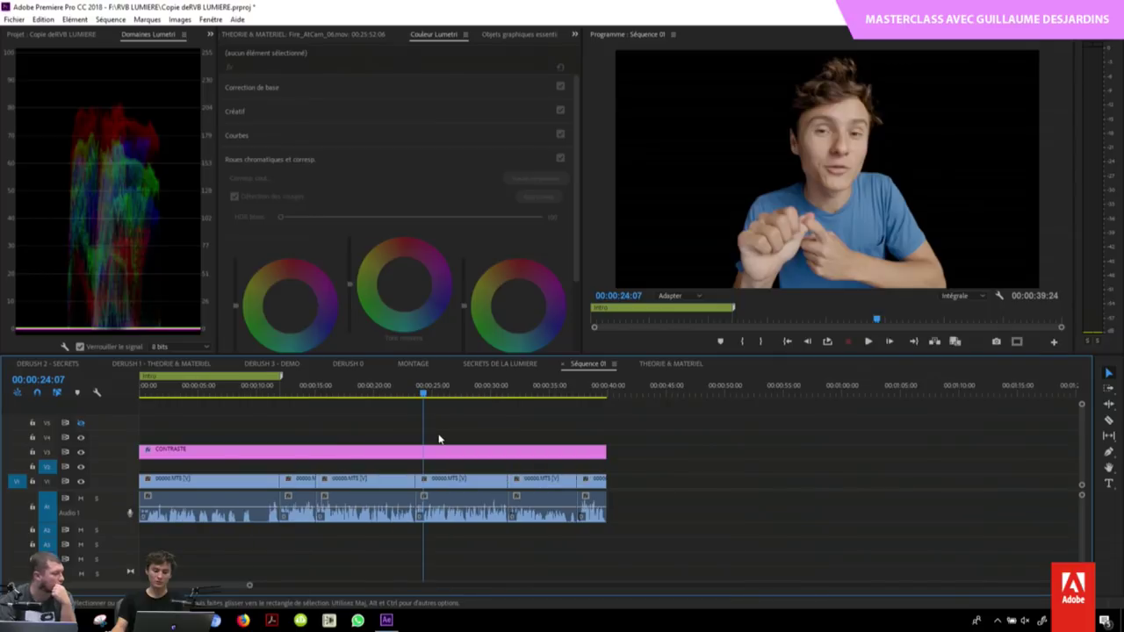
click(446, 390)
click(460, 390)
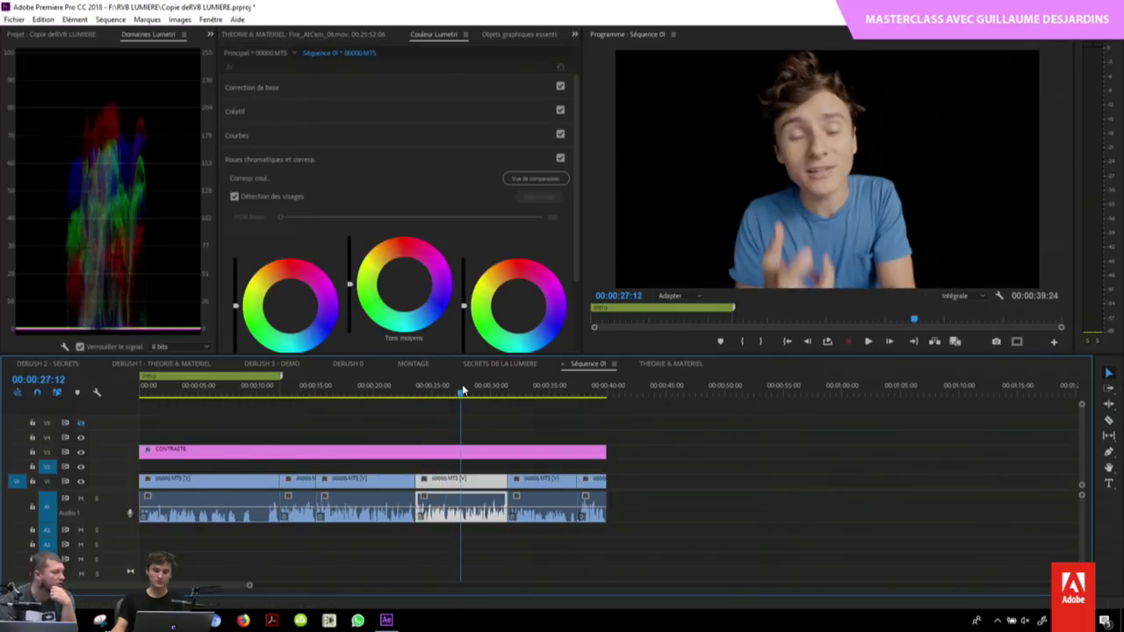
click(486, 392)
click(629, 435)
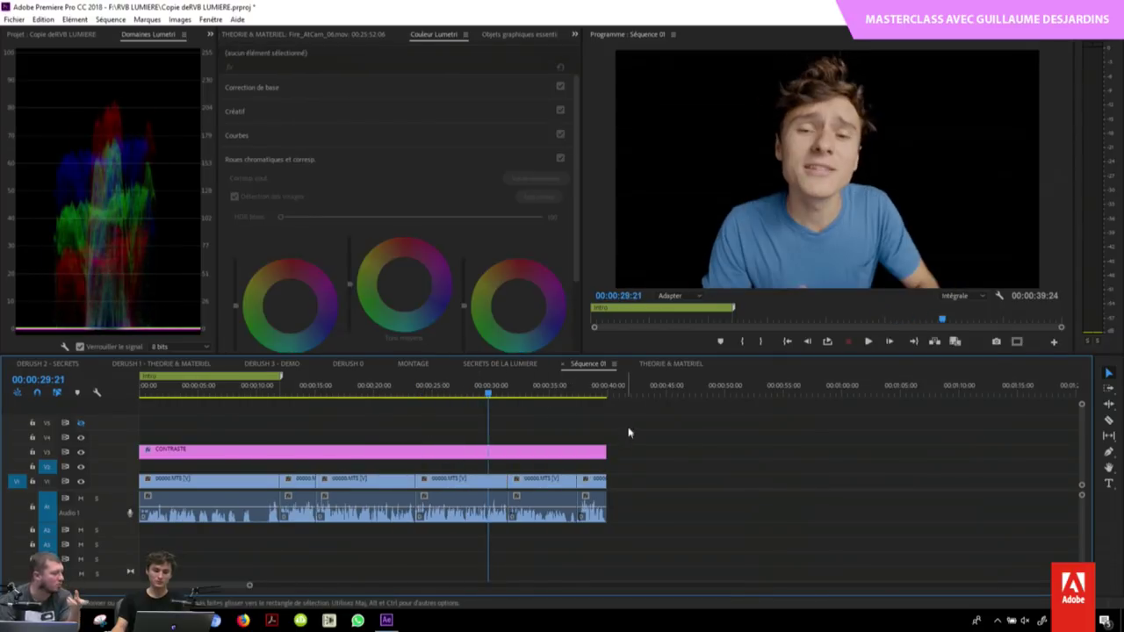
drag(577, 171, 585, 240)
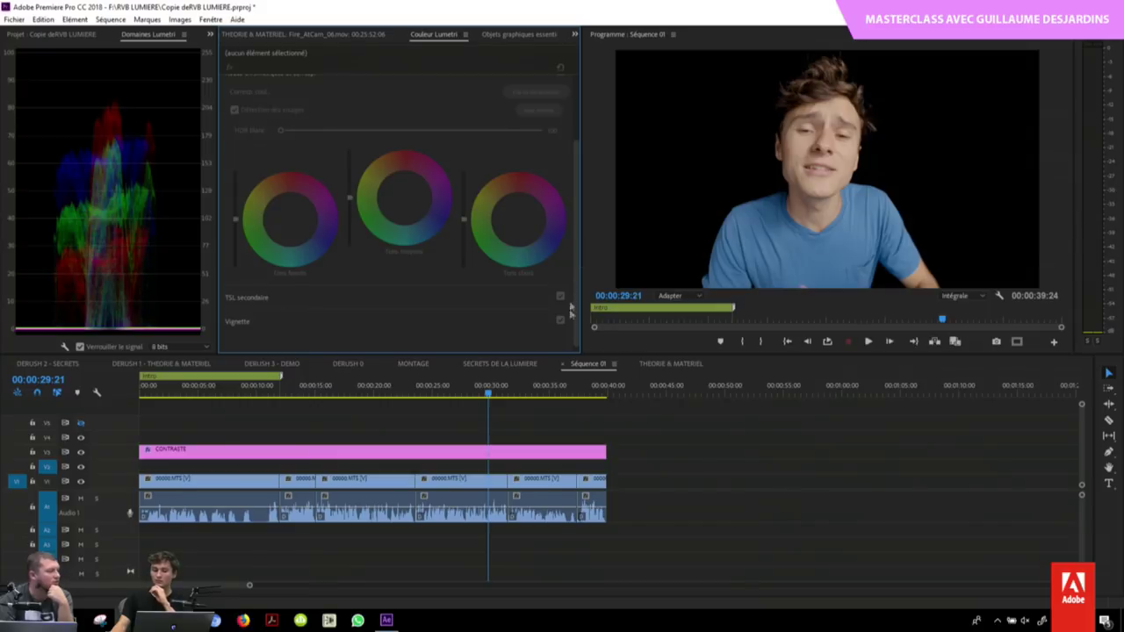
click(484, 485)
click(736, 477)
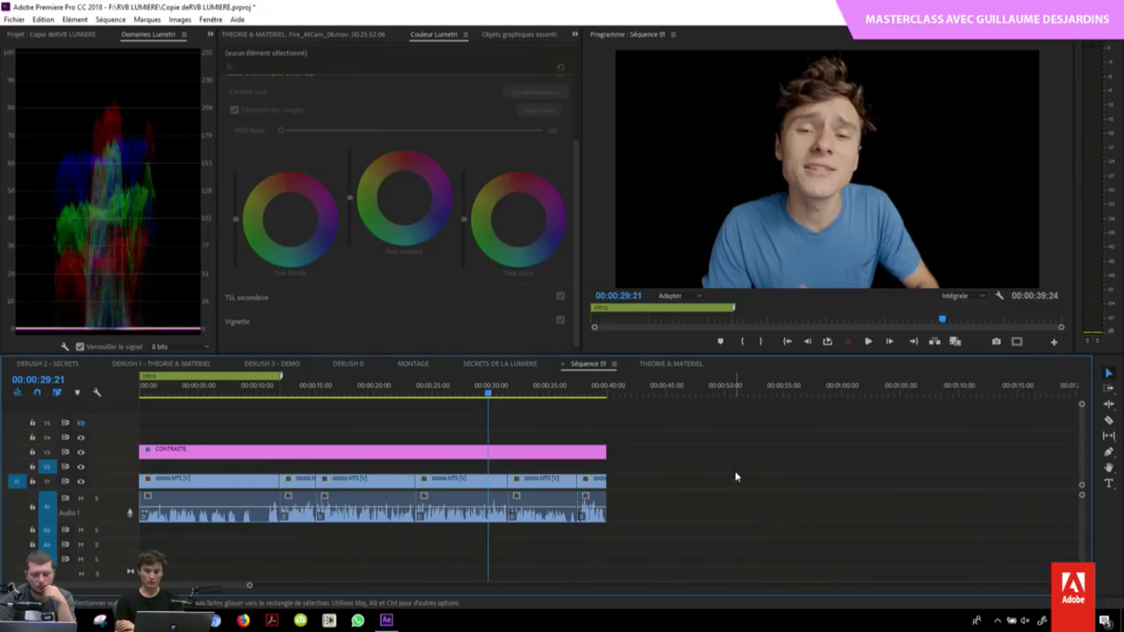
key(minus)
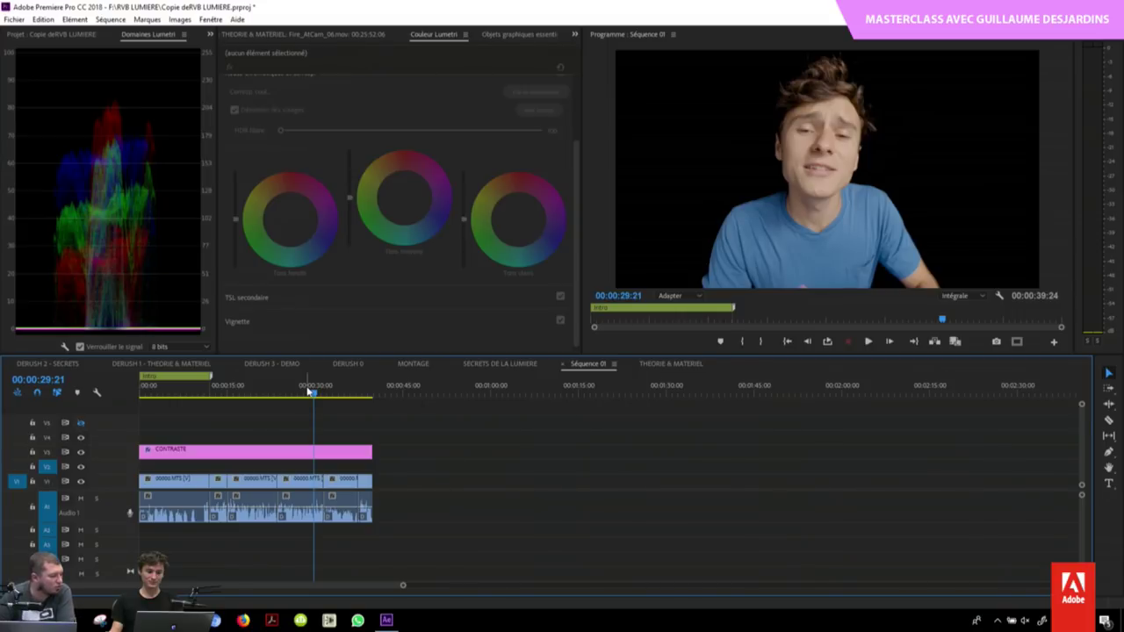
Step: Lock track V3 holding the CONTRASTE clip, then clear the clip selection
drag(311, 392, 279, 392)
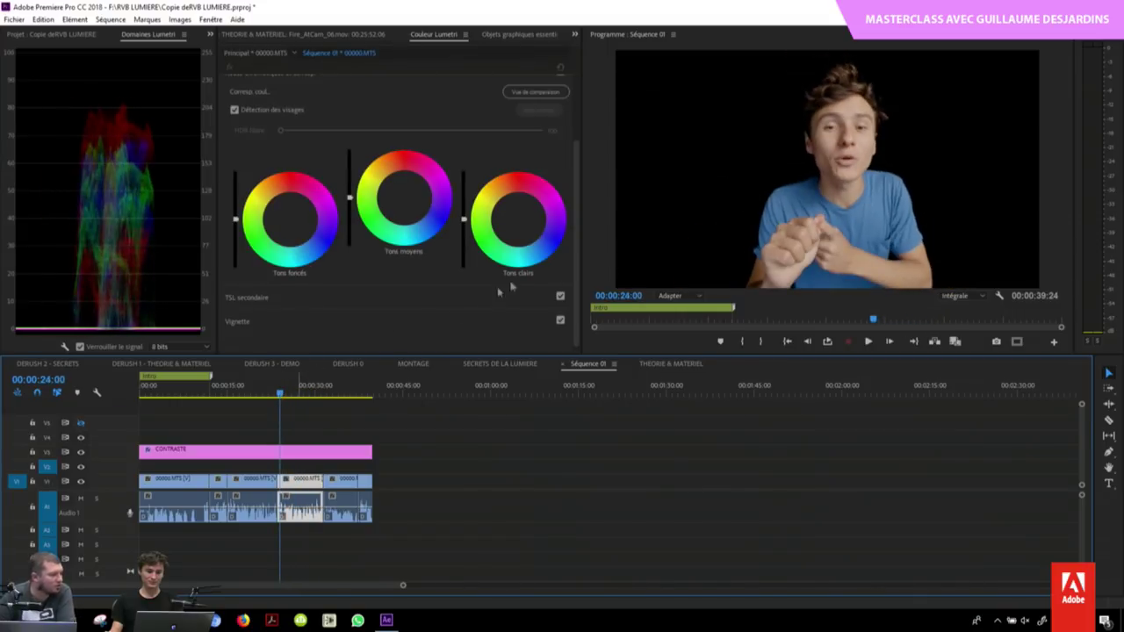
click(33, 451)
drag(279, 391, 235, 392)
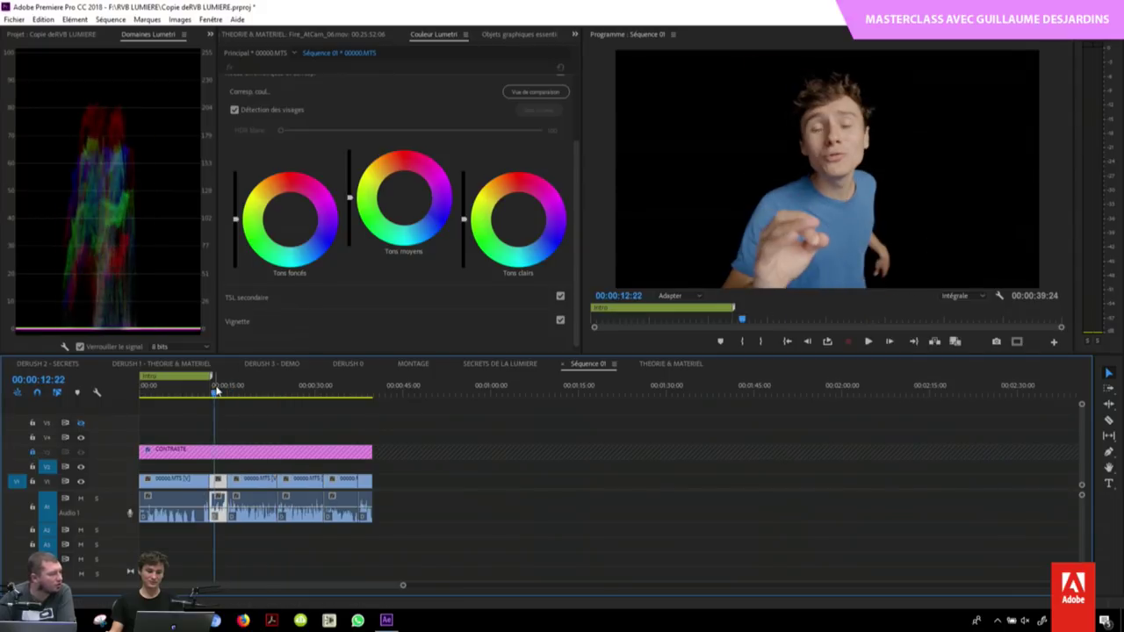
click(283, 418)
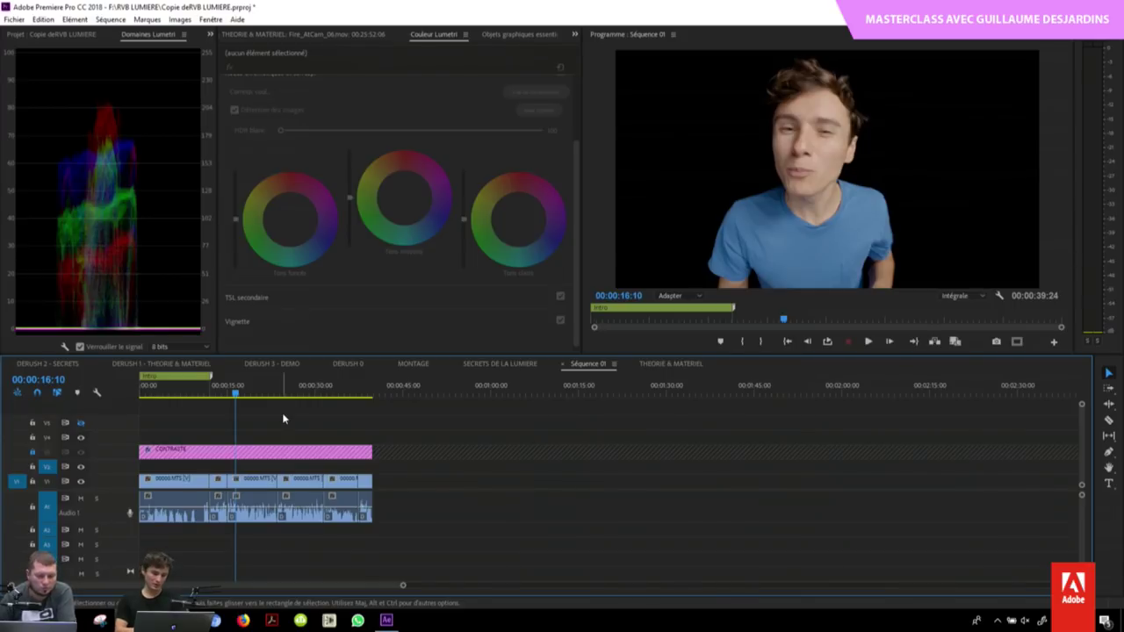
Step: Open Sequence Settings and start replacing the 1080 frame height
click(112, 19)
click(114, 33)
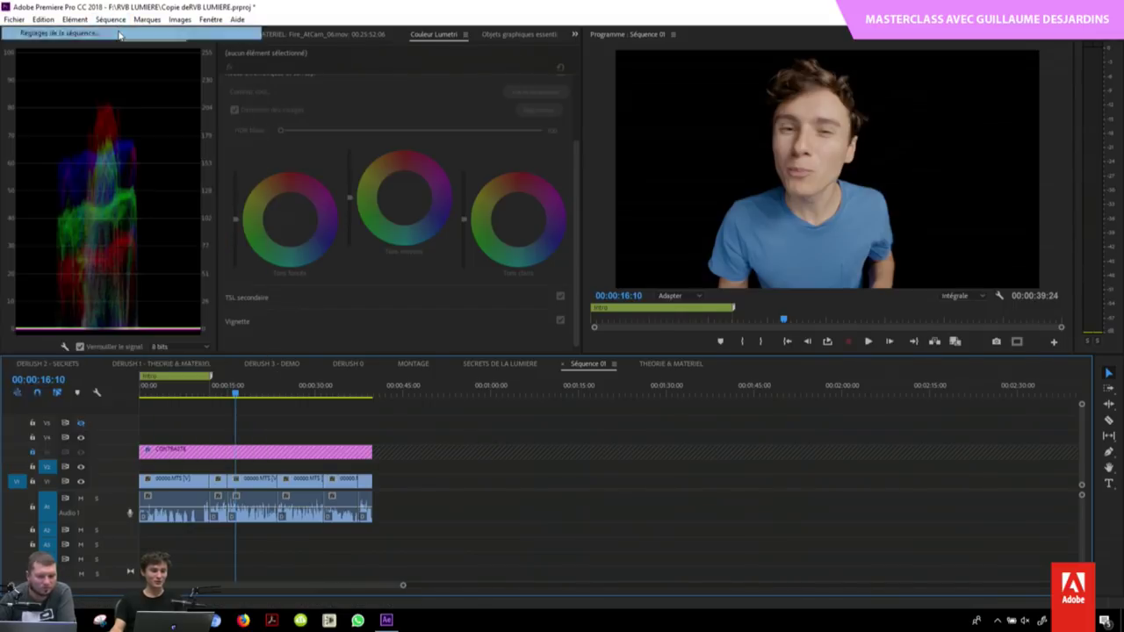
double_click(589, 169)
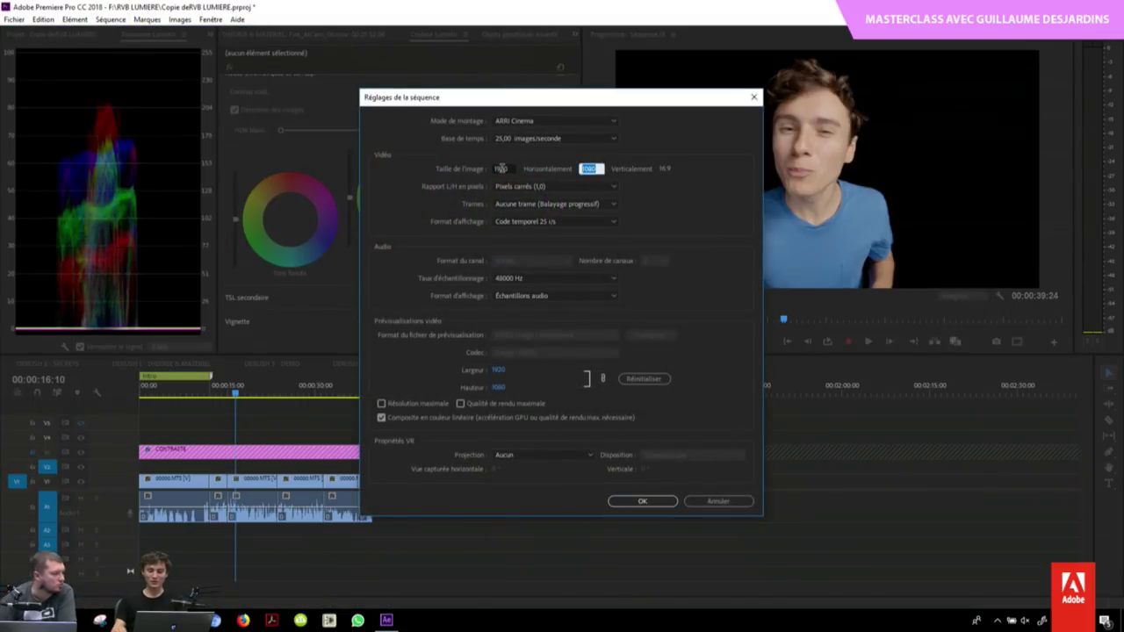
text(816)
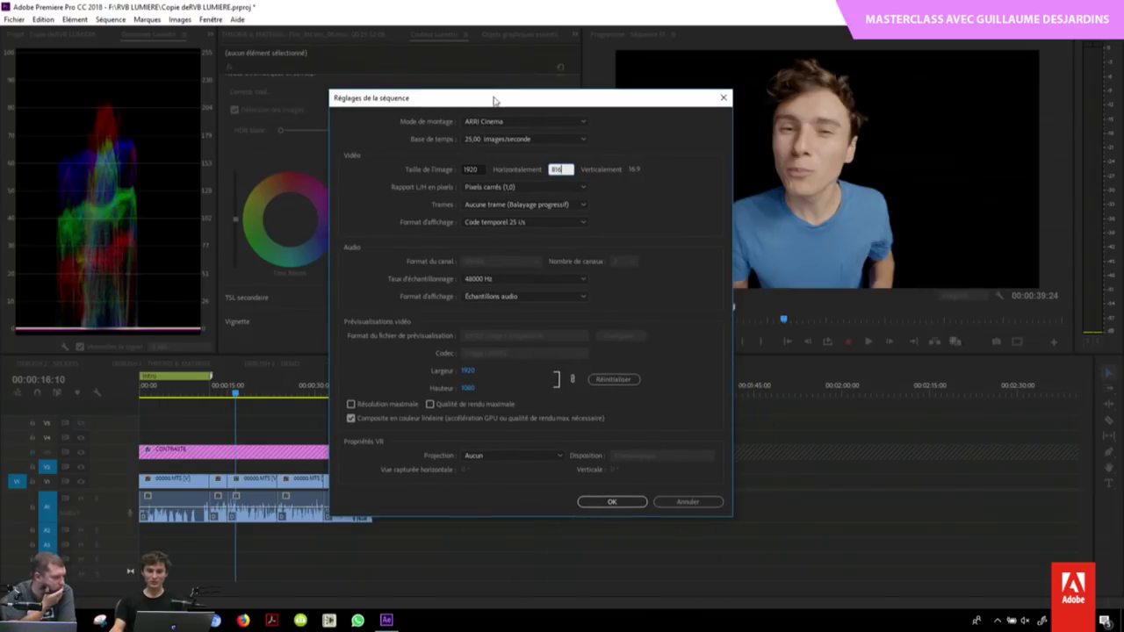
drag(527, 98, 497, 99)
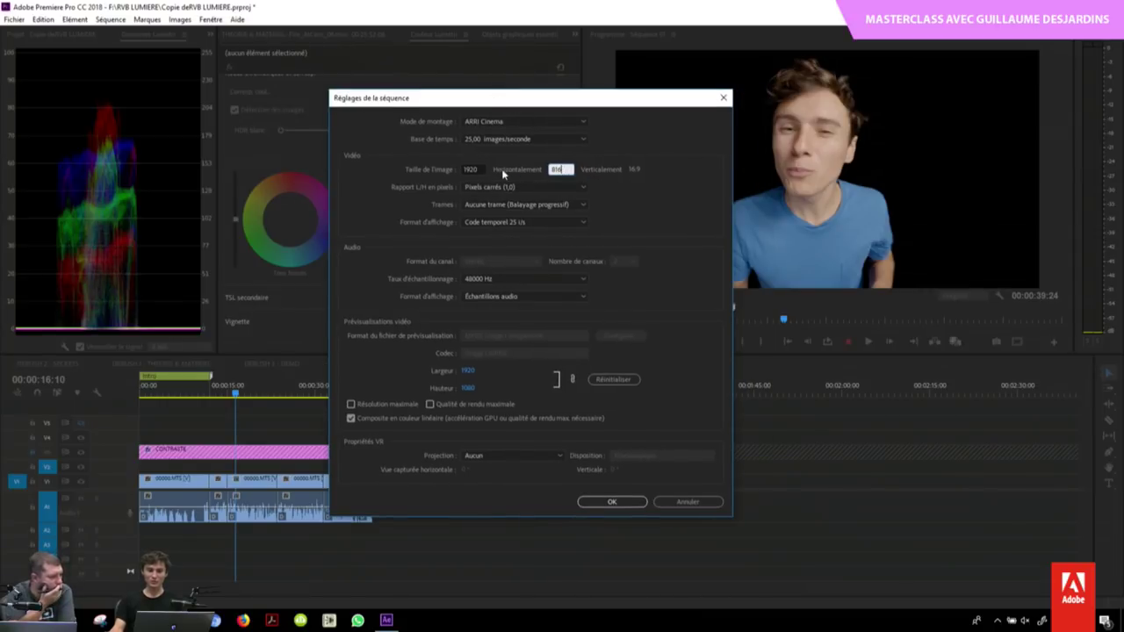
click(617, 184)
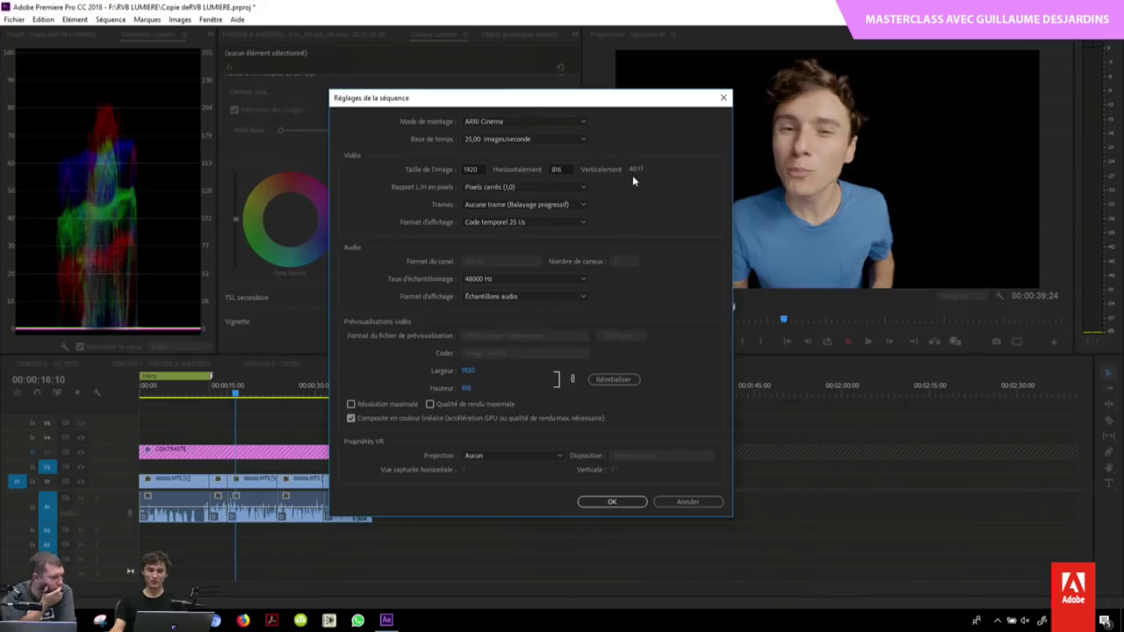
click(562, 168)
click(563, 169)
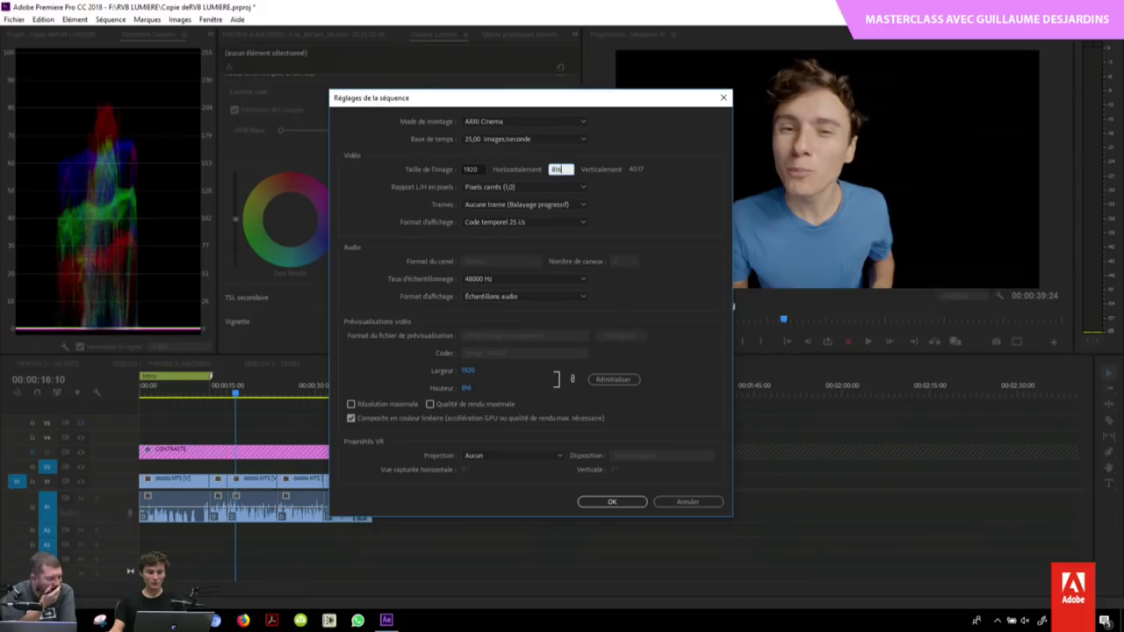
Step: Compute 1920 ÷ 2.35 in the Windows Calculator to find the widescreen height
key(super)
text(c)
key(Return)
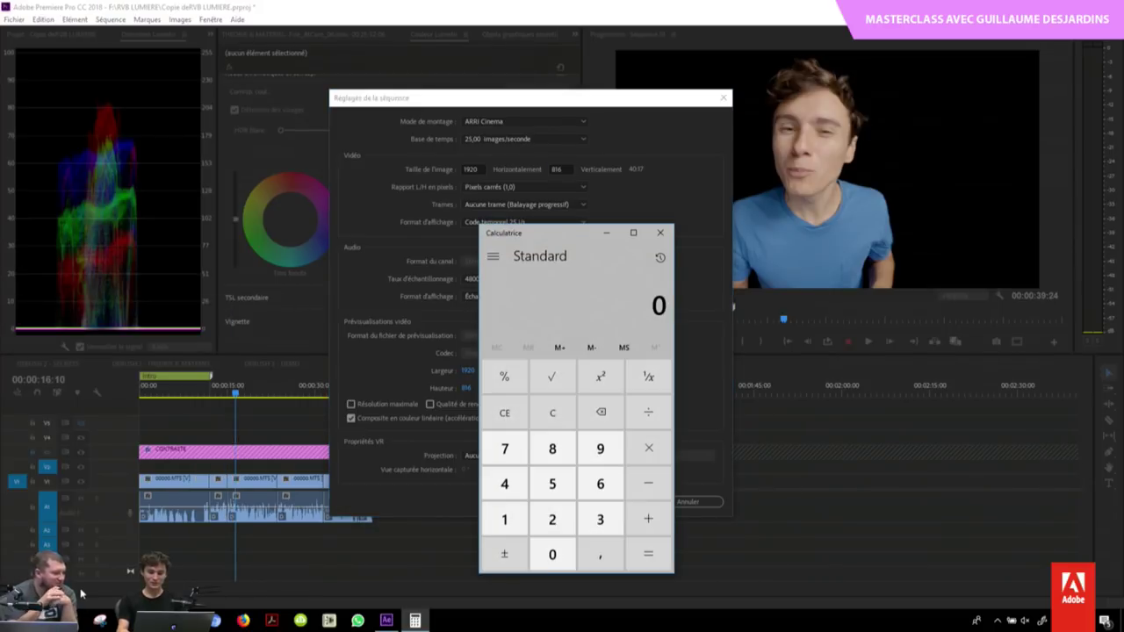
text(1920)
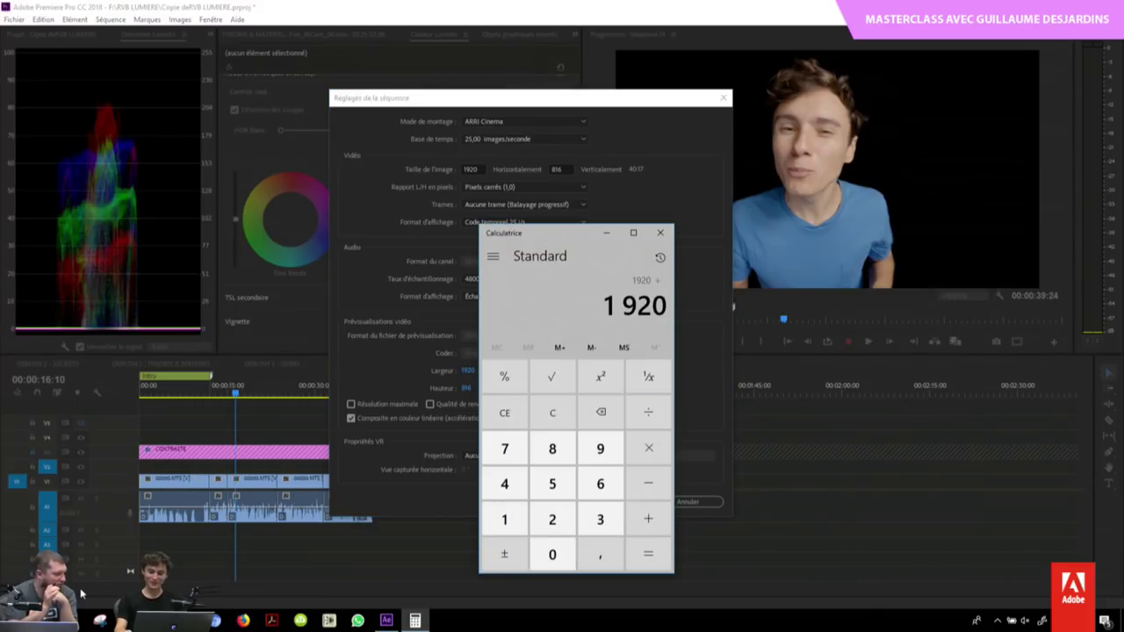
text(/2,35)
key(Return)
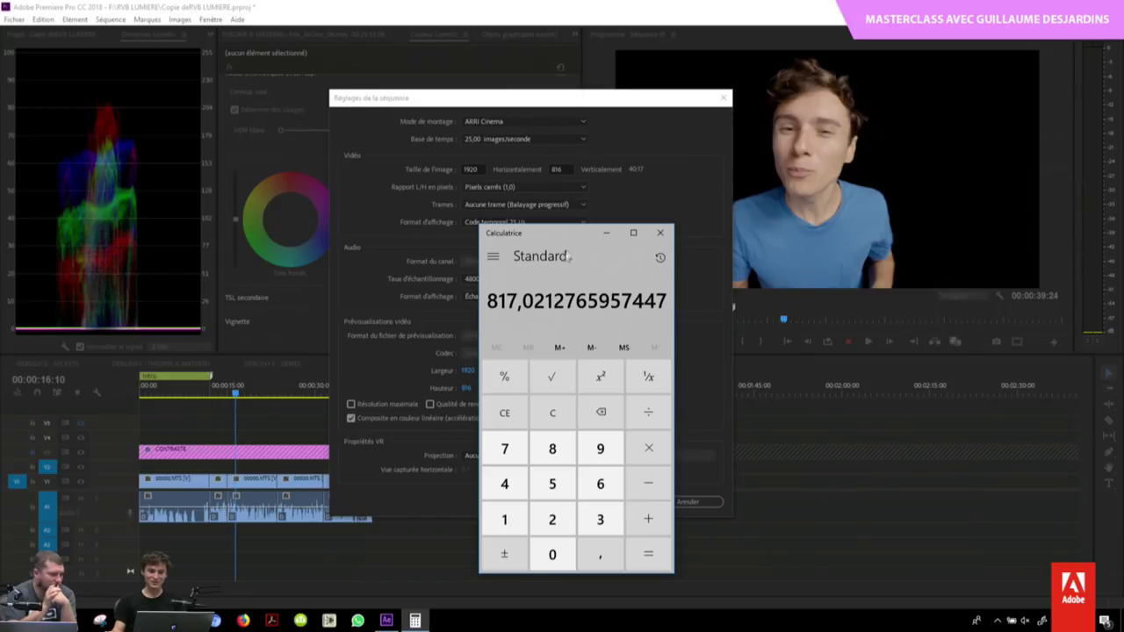
drag(583, 240, 312, 249)
click(391, 242)
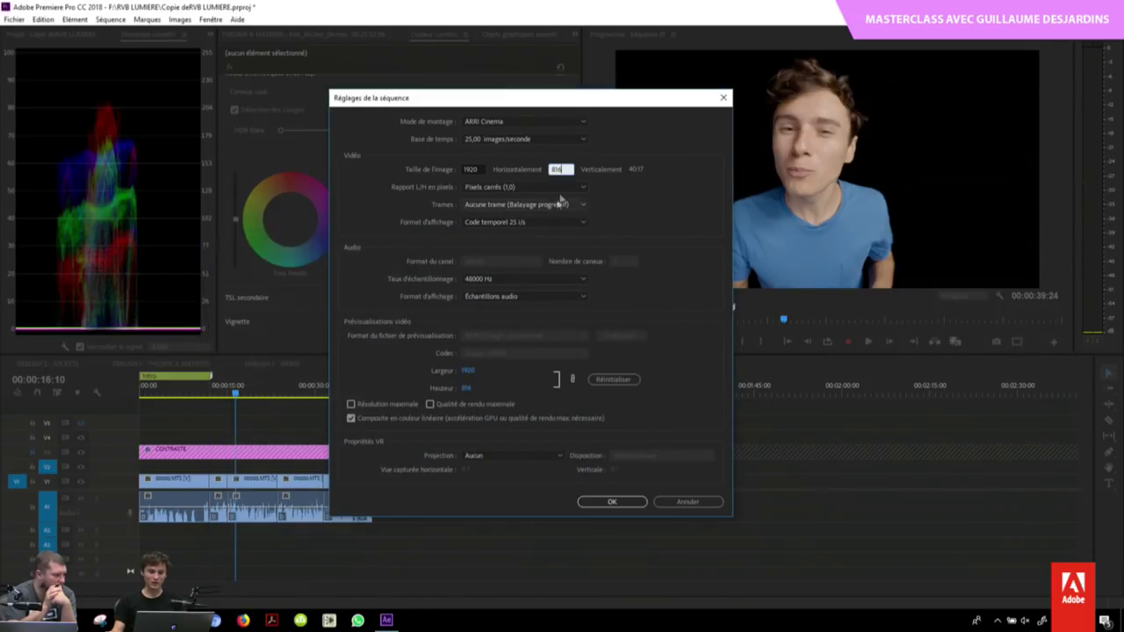
click(561, 169)
text(817)
Step: Set the frame height to 816 and apply the new sequence settings
key(Return)
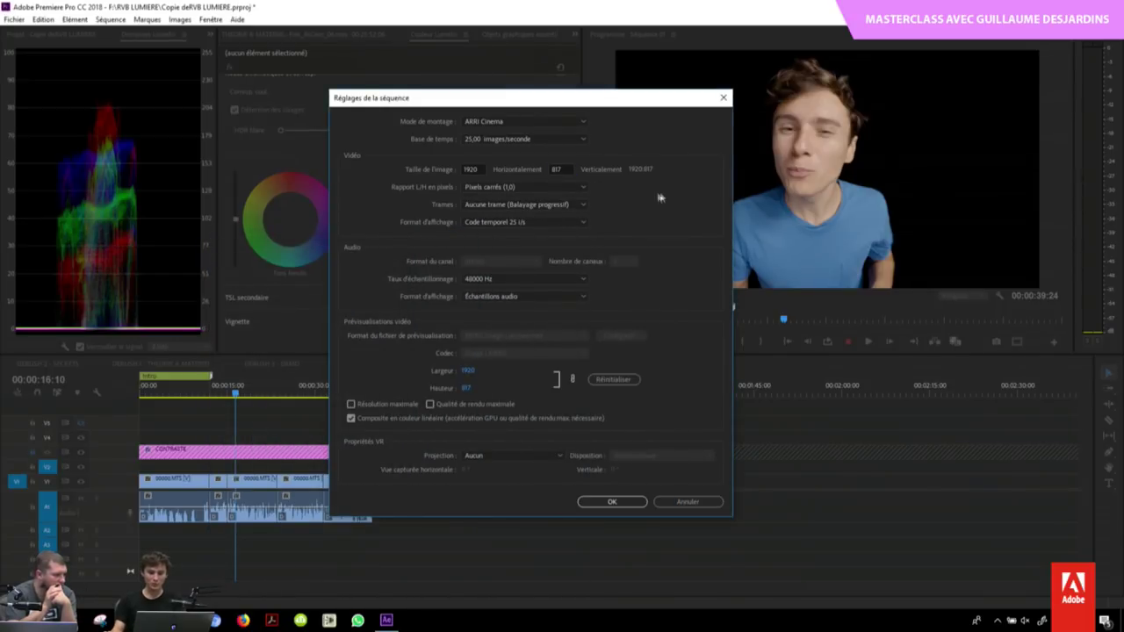
click(564, 168)
text(816)
key(Return)
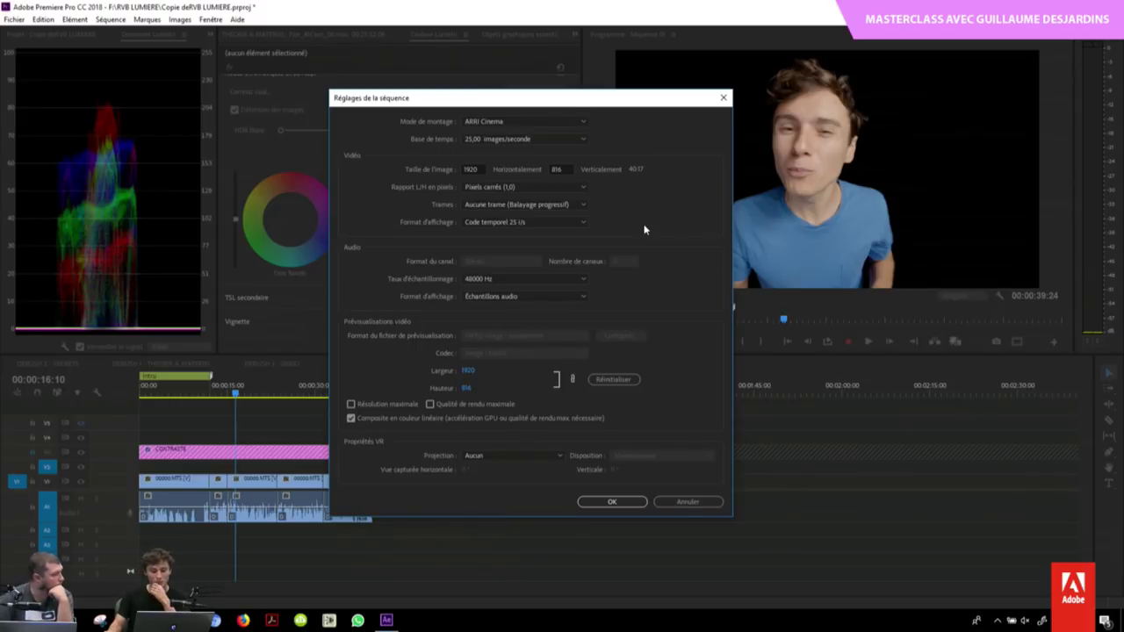
click(622, 508)
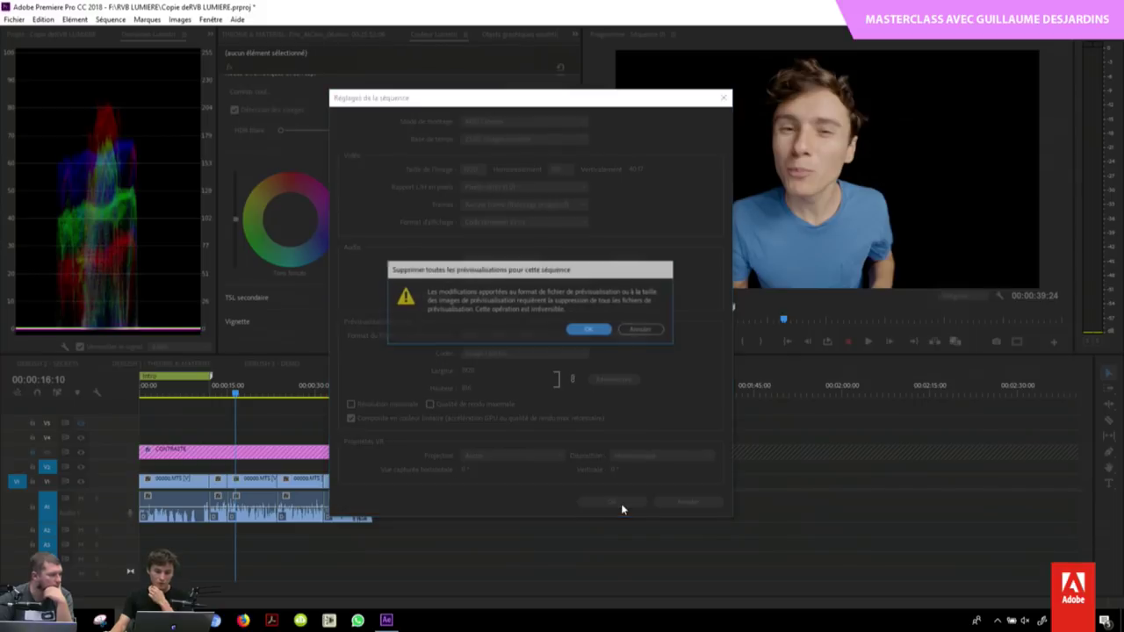
Step: Accept deleting preview files, widen the Program monitor, and select the 00000.MTS clip
click(597, 337)
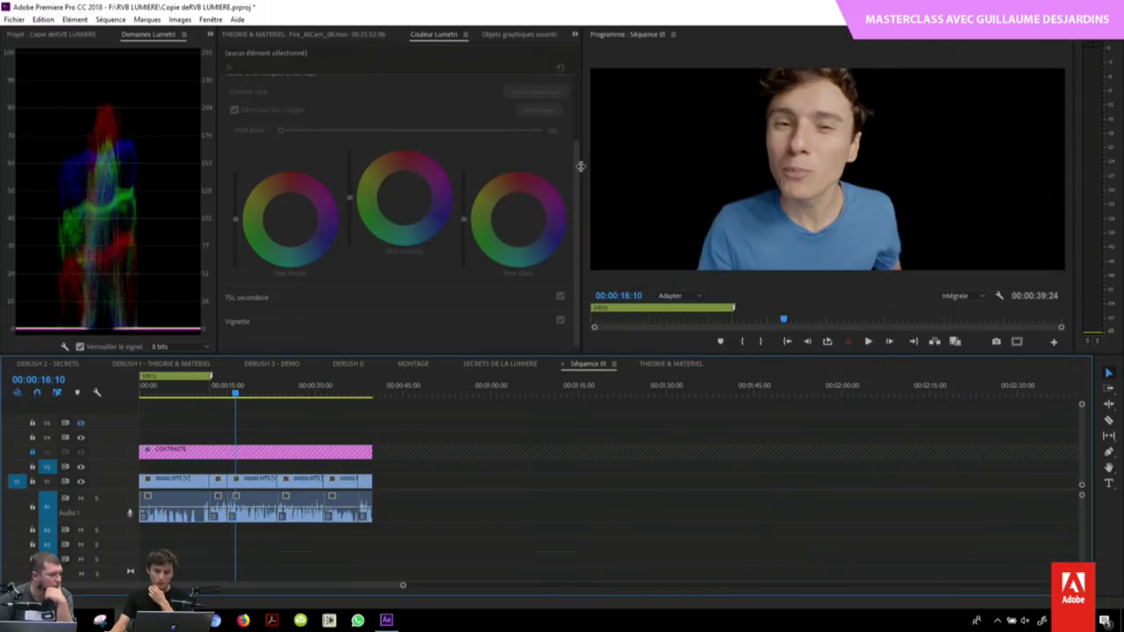
mouse_move(582, 176)
mouse_down()
mouse_move(468, 179)
mouse_move(485, 179)
mouse_up()
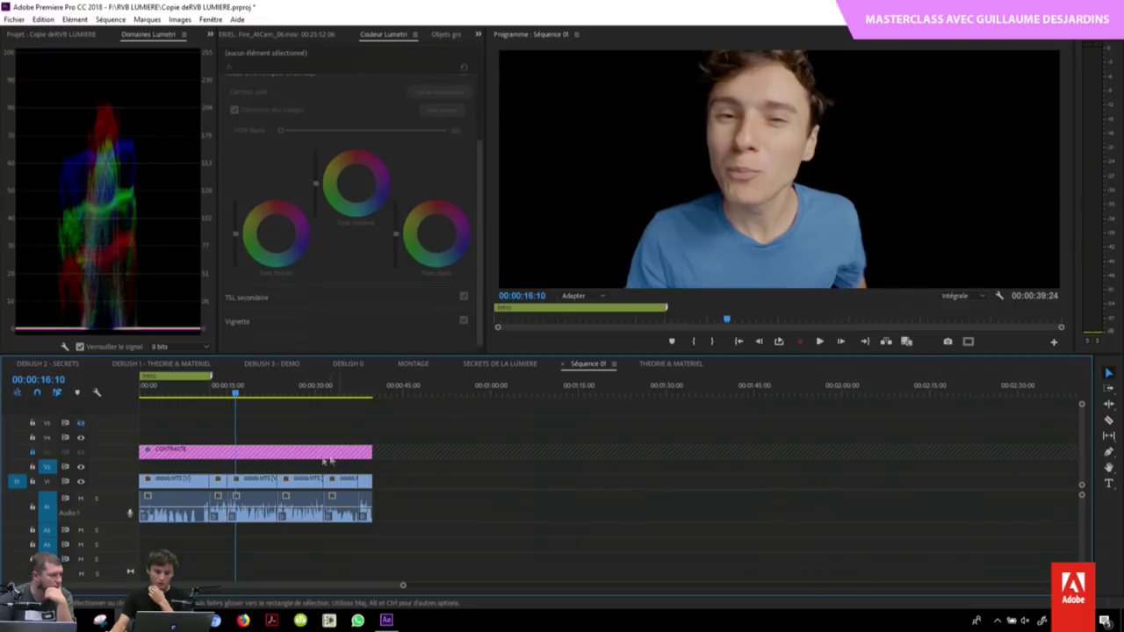
click(239, 481)
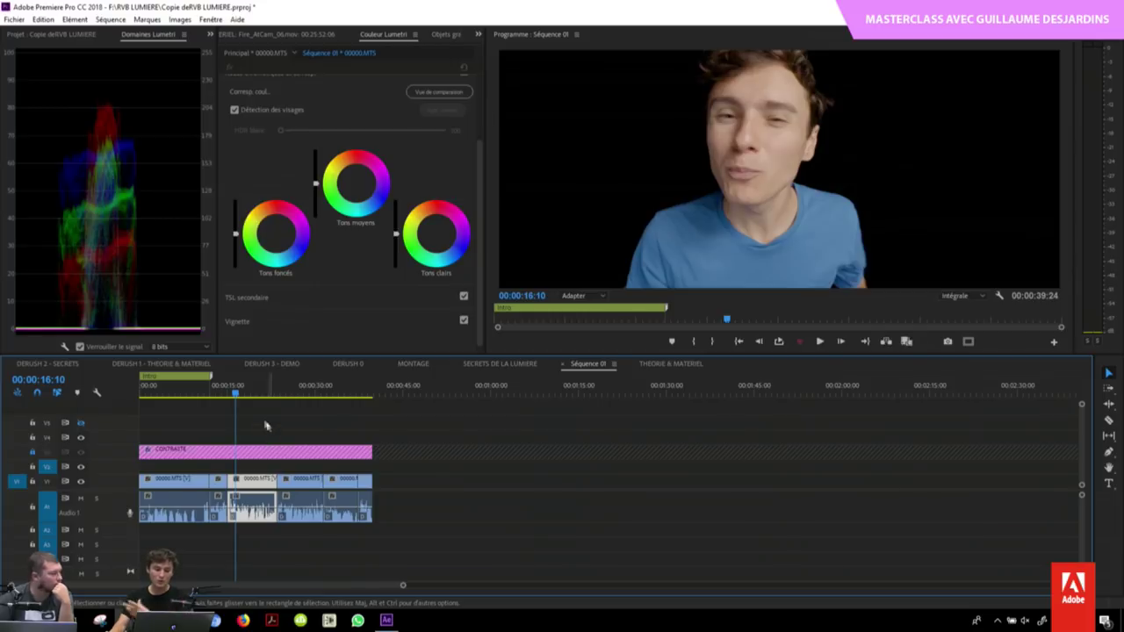
Step: Move the playhead to 00:00:20:20
click(253, 394)
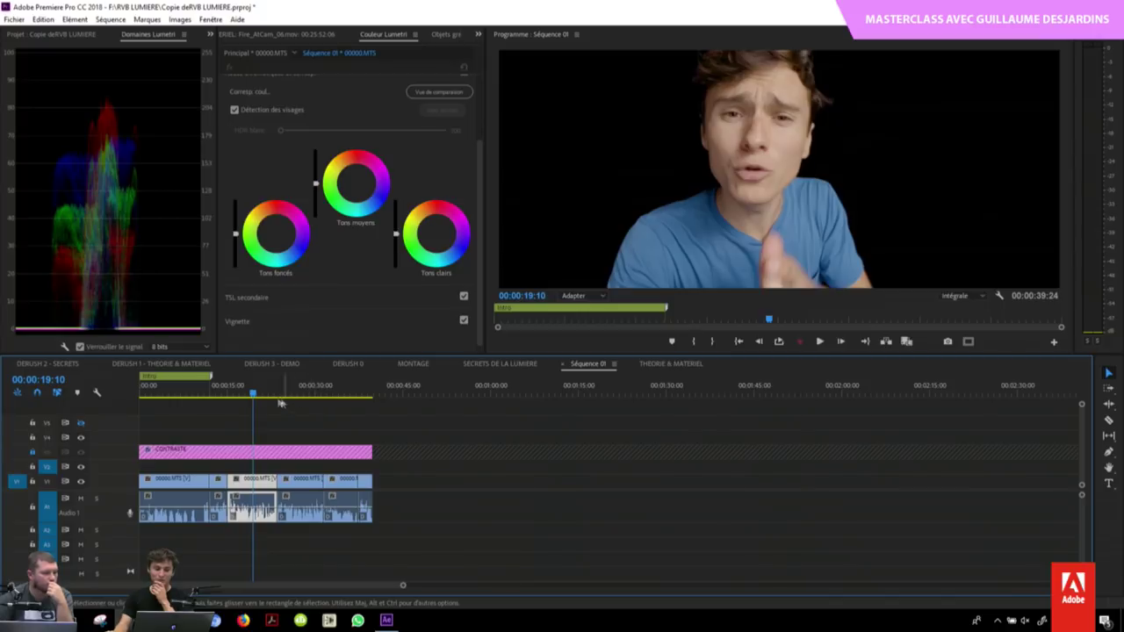
drag(256, 396, 260, 396)
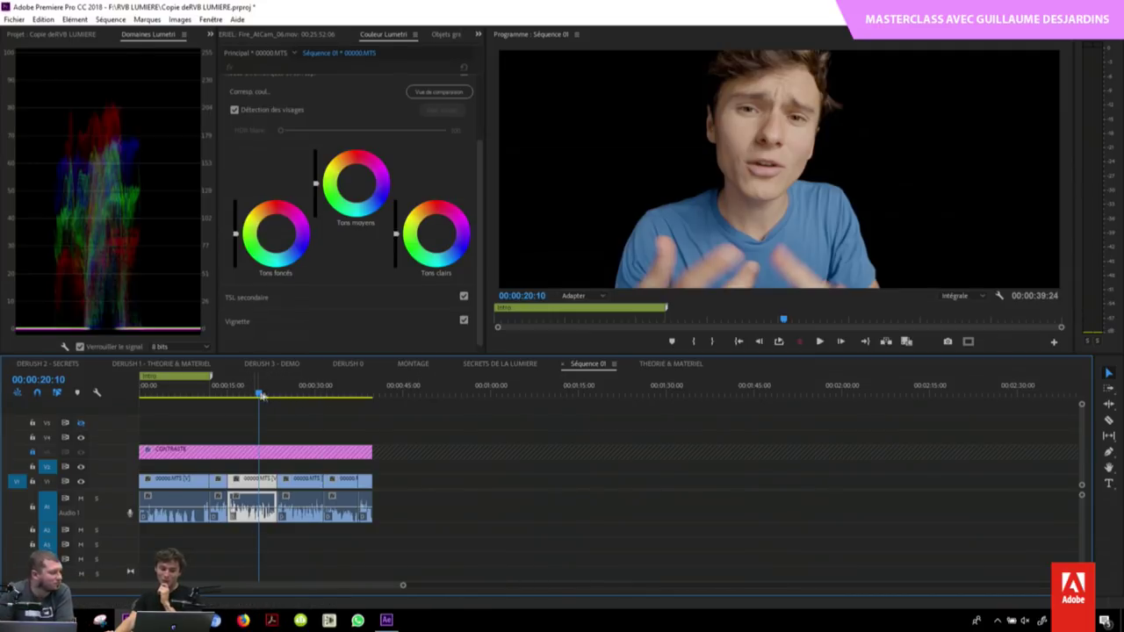
drag(267, 397, 264, 403)
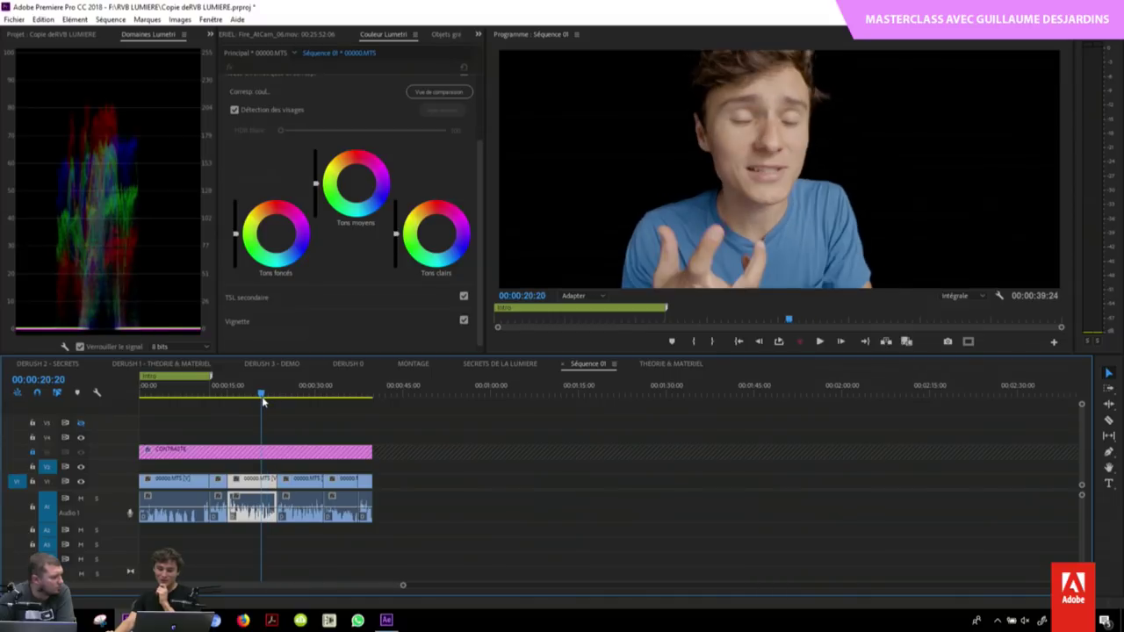
Step: Show Options d'effet, set the clip's Position Y to 478, and move to 00:00:21:15
click(478, 35)
click(513, 60)
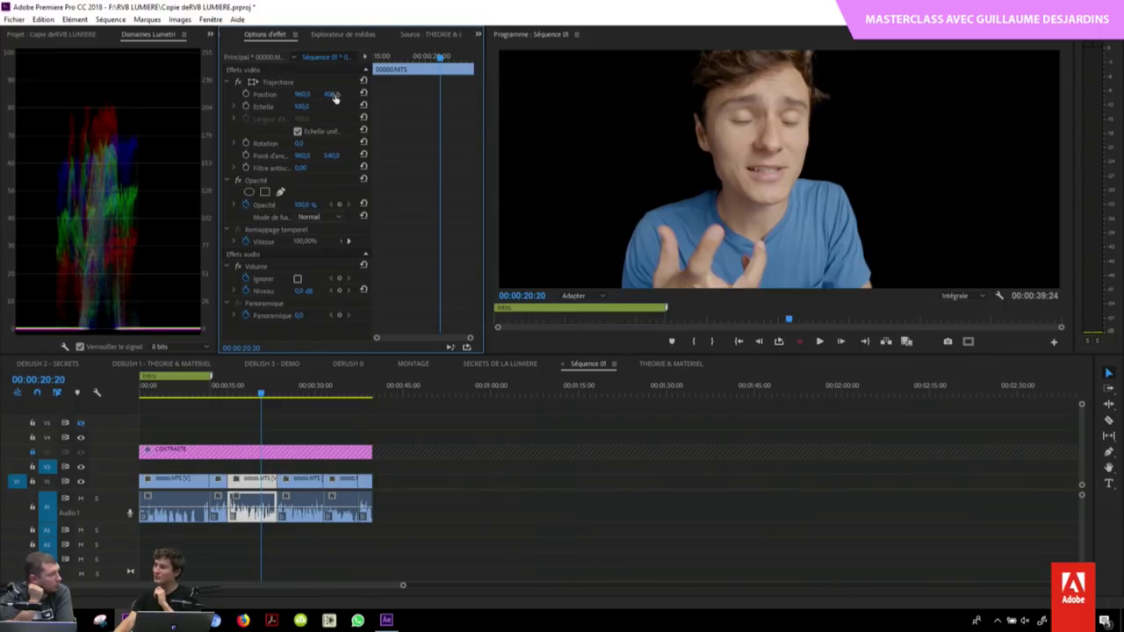
drag(331, 94, 414, 256)
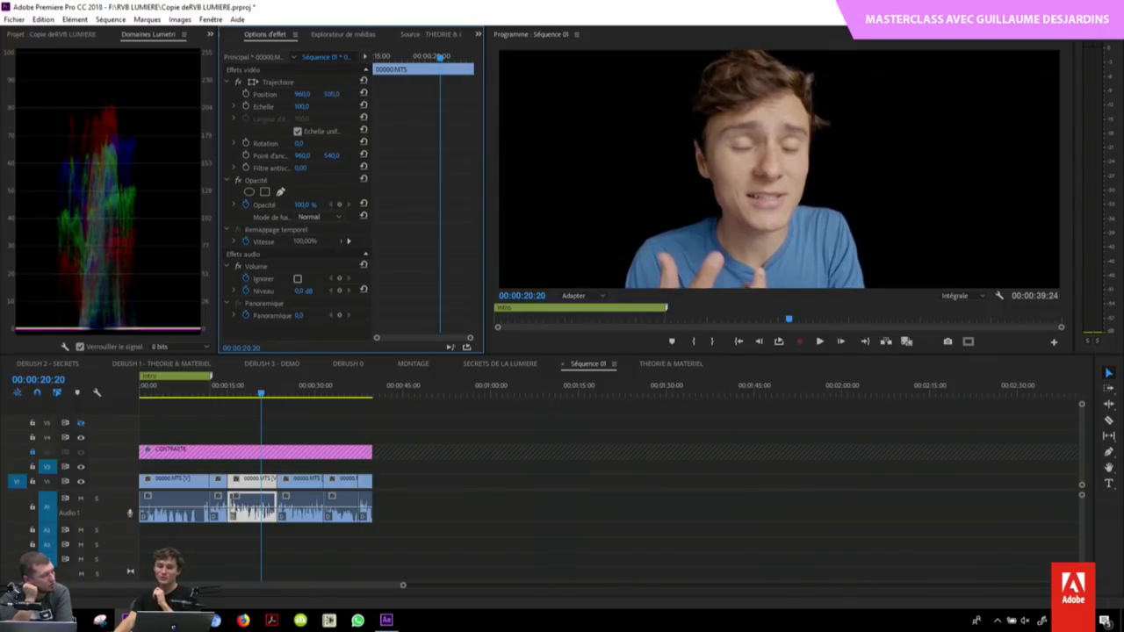
drag(261, 393, 247, 395)
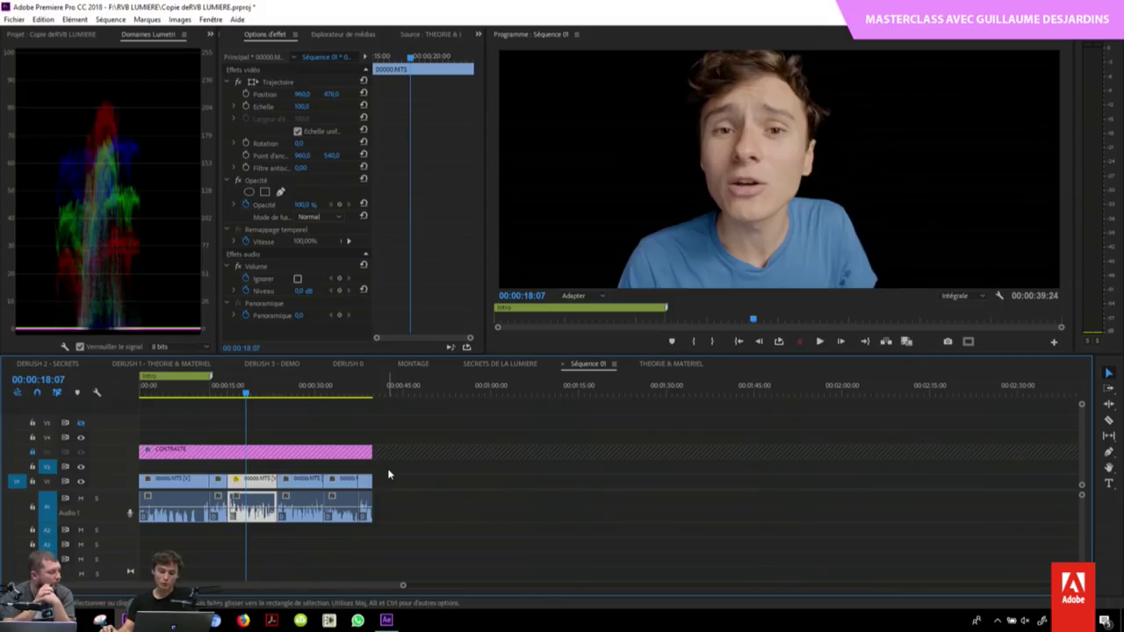
drag(251, 394, 268, 401)
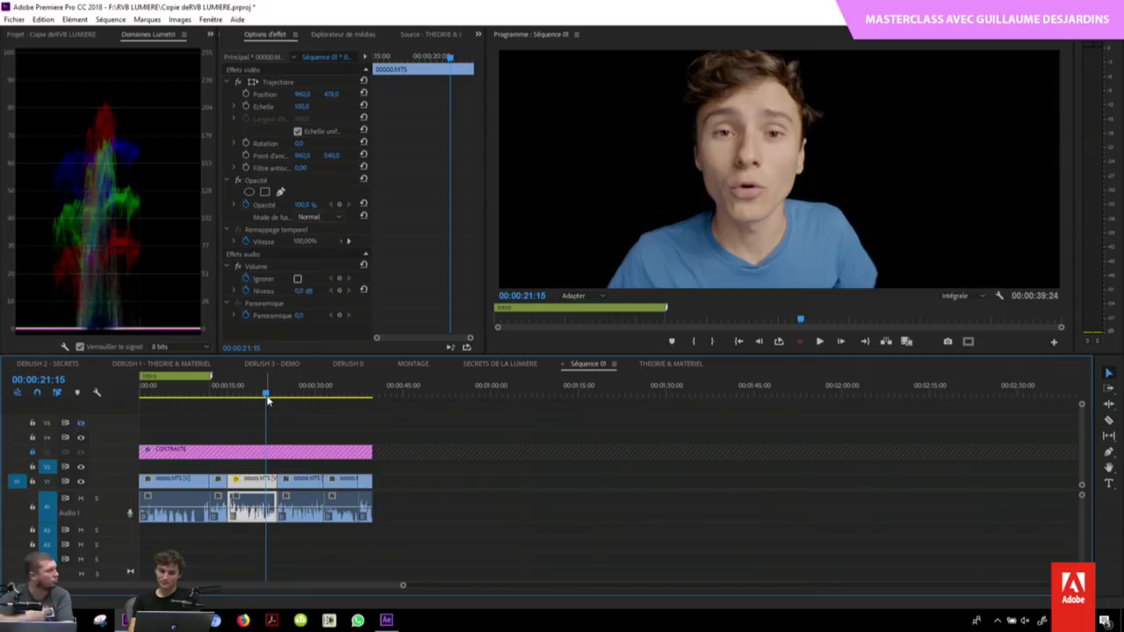
Step: Open Réglages d'exportation with Ctrl+M, reposition the dialog, and open the Format dropdown
key(ctrl+m)
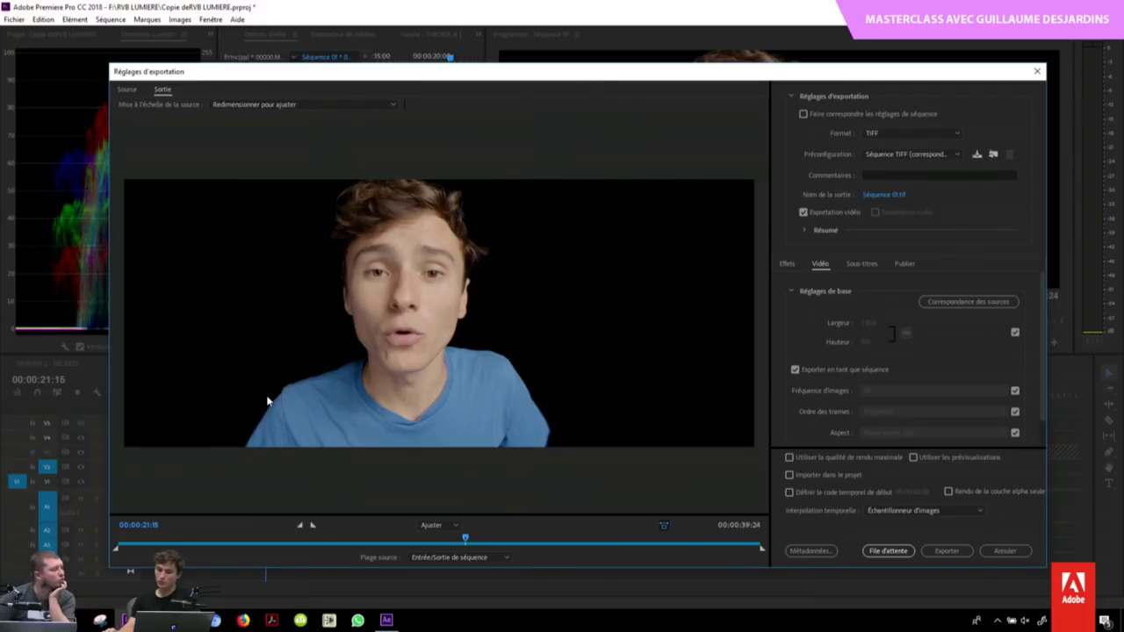
drag(1045, 286, 1044, 375)
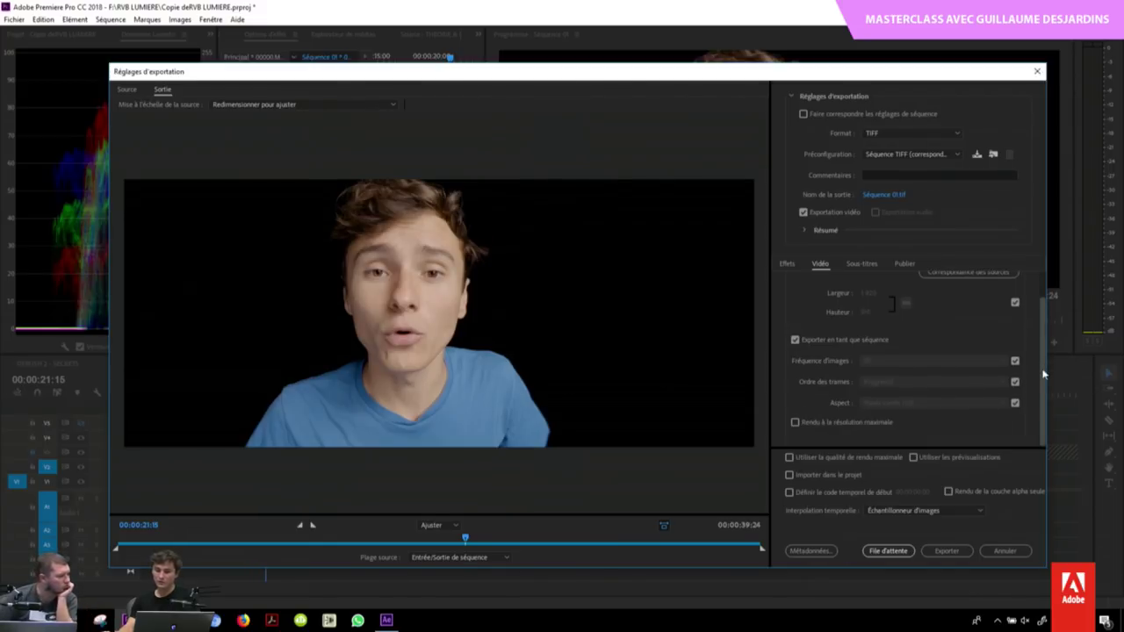
scroll(1042, 341, up, 2)
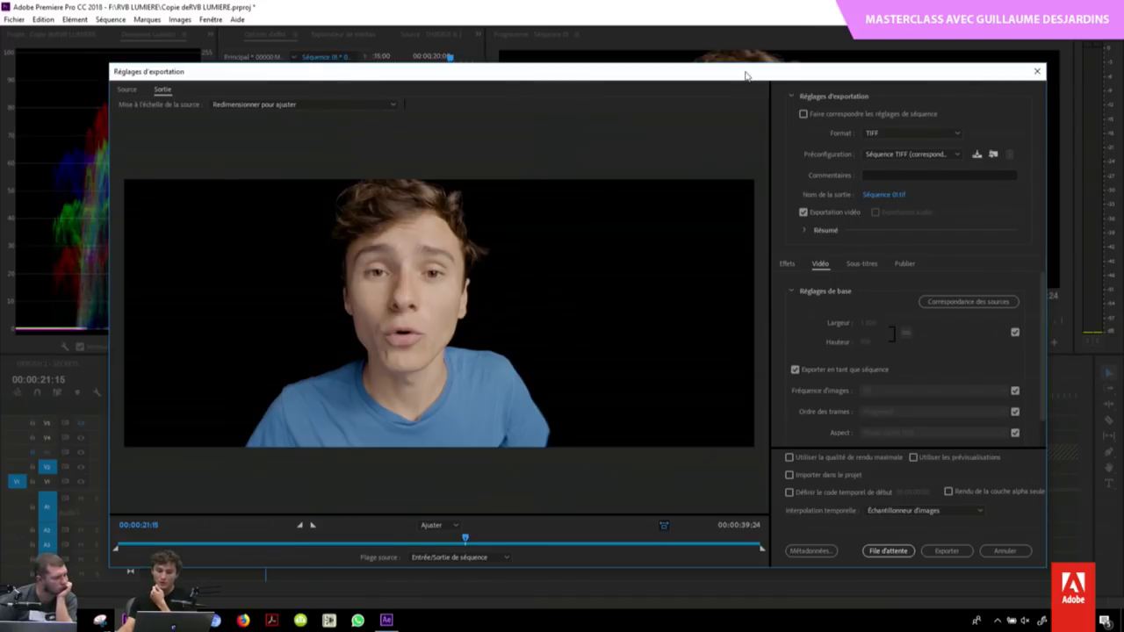
drag(747, 76, 678, 79)
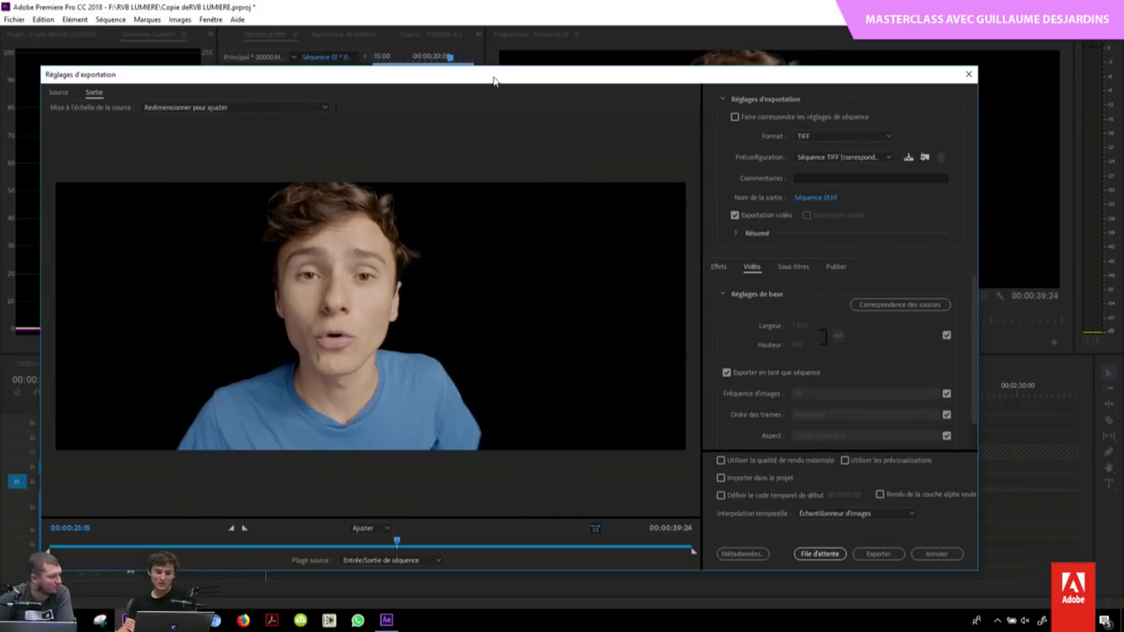
drag(493, 81, 527, 66)
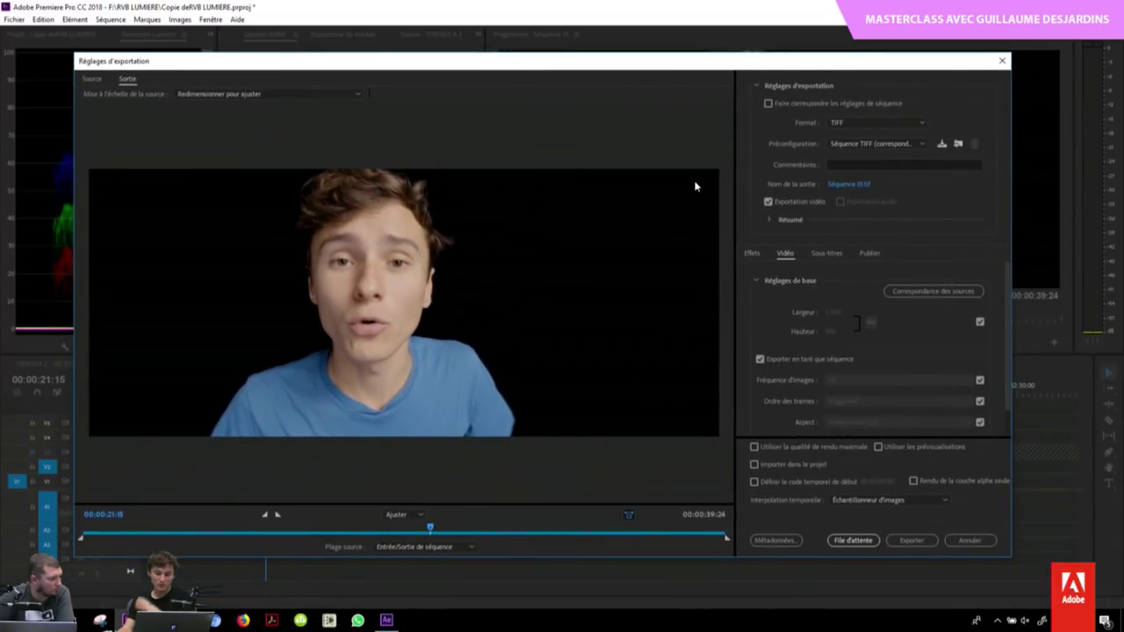
click(874, 123)
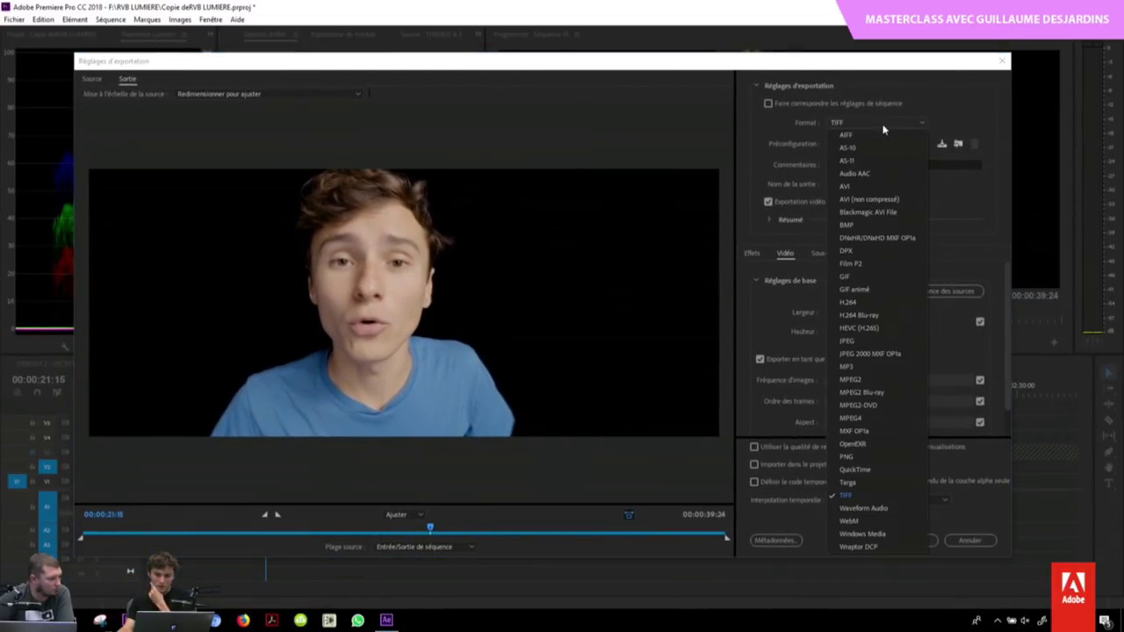
Step: Set the export format to H.264 after briefly trying DNxHR/DNxHD MXF OP1a
click(896, 302)
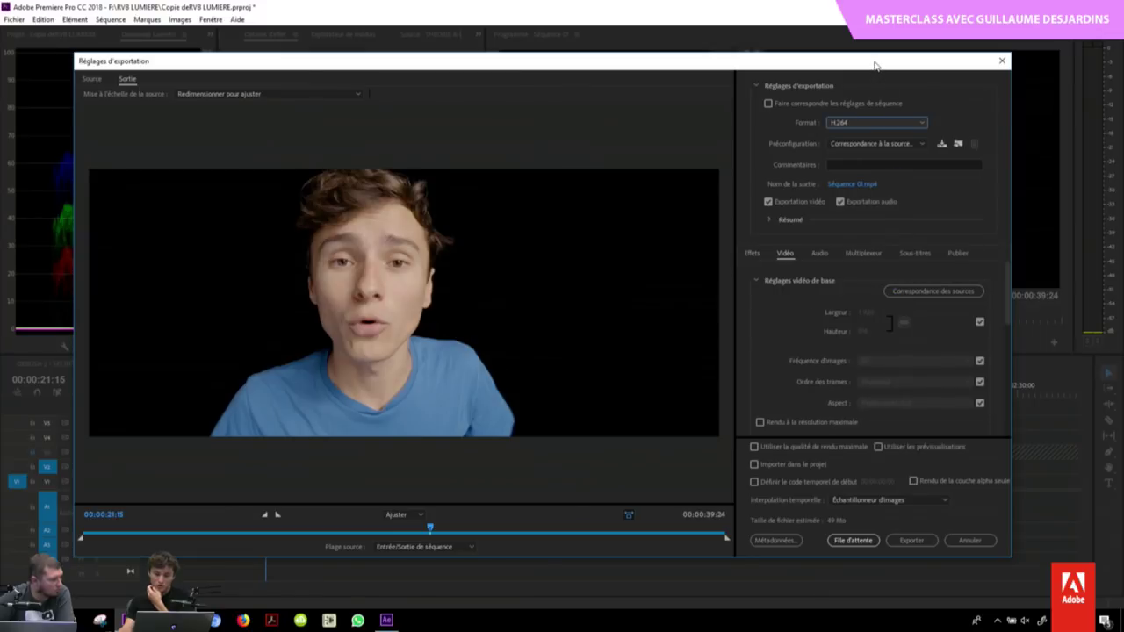
mouse_move(875, 65)
mouse_down()
mouse_move(845, 64)
mouse_move(892, 80)
mouse_up()
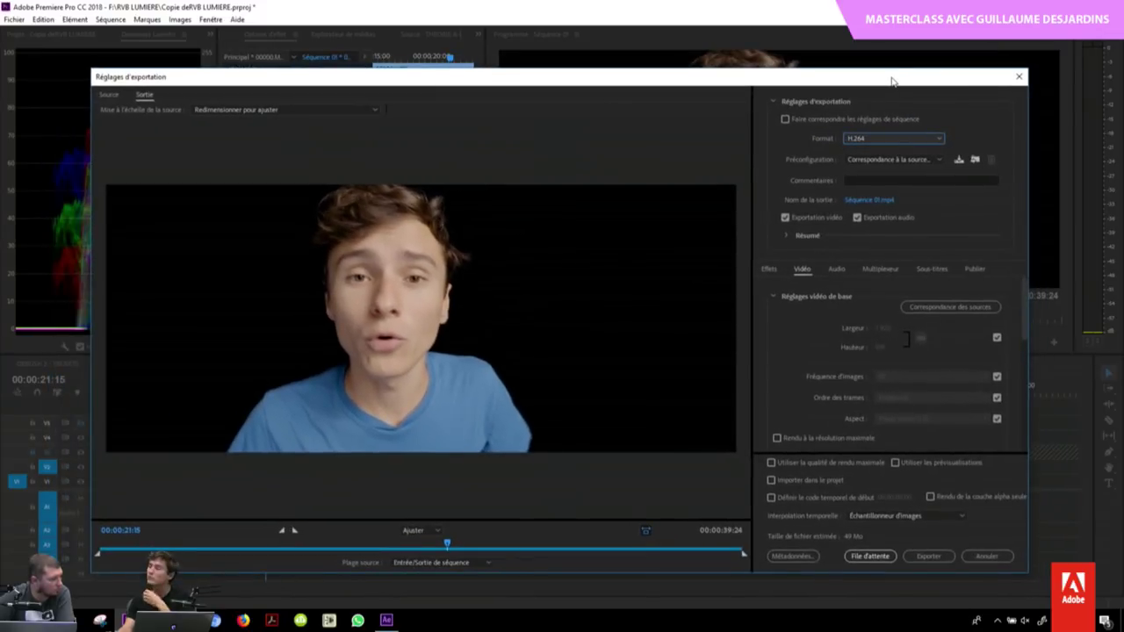
click(901, 138)
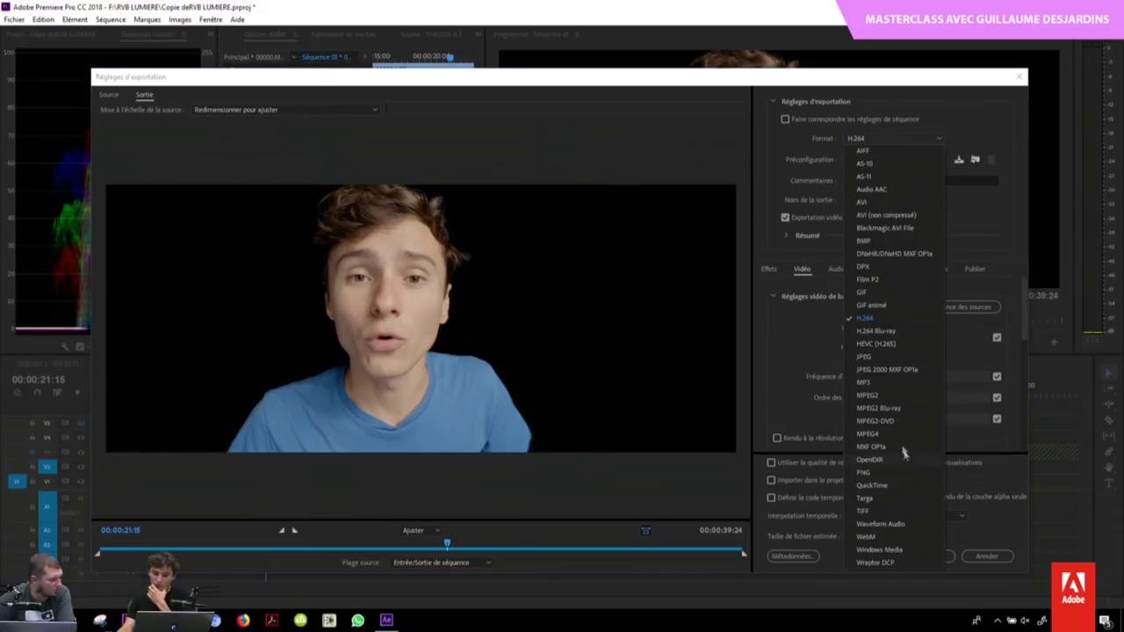
click(878, 317)
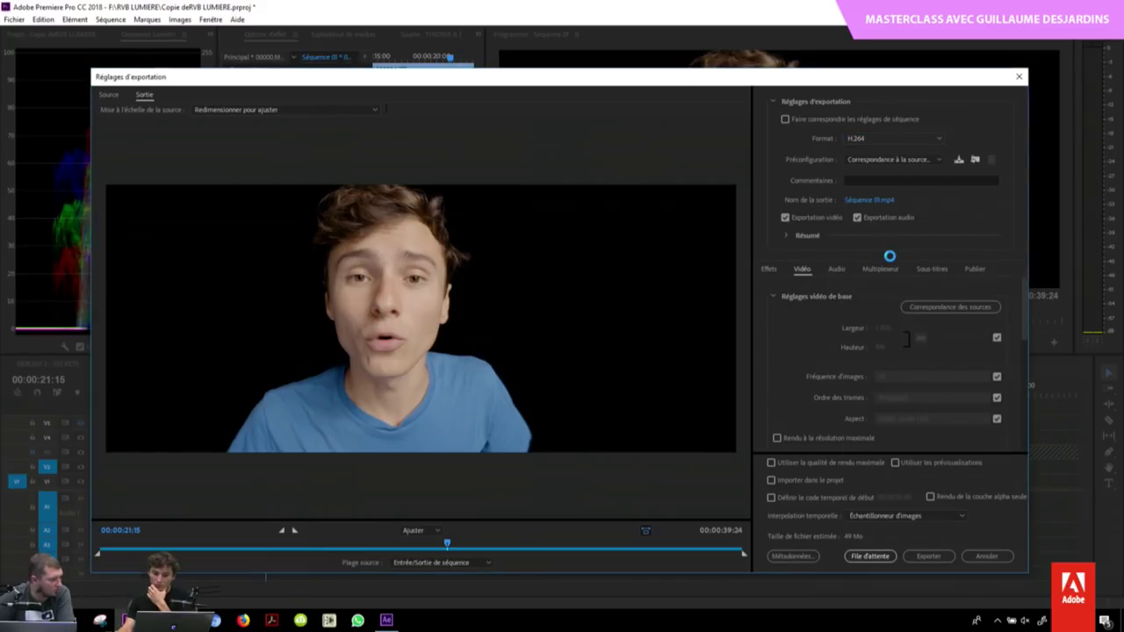
click(904, 160)
click(966, 419)
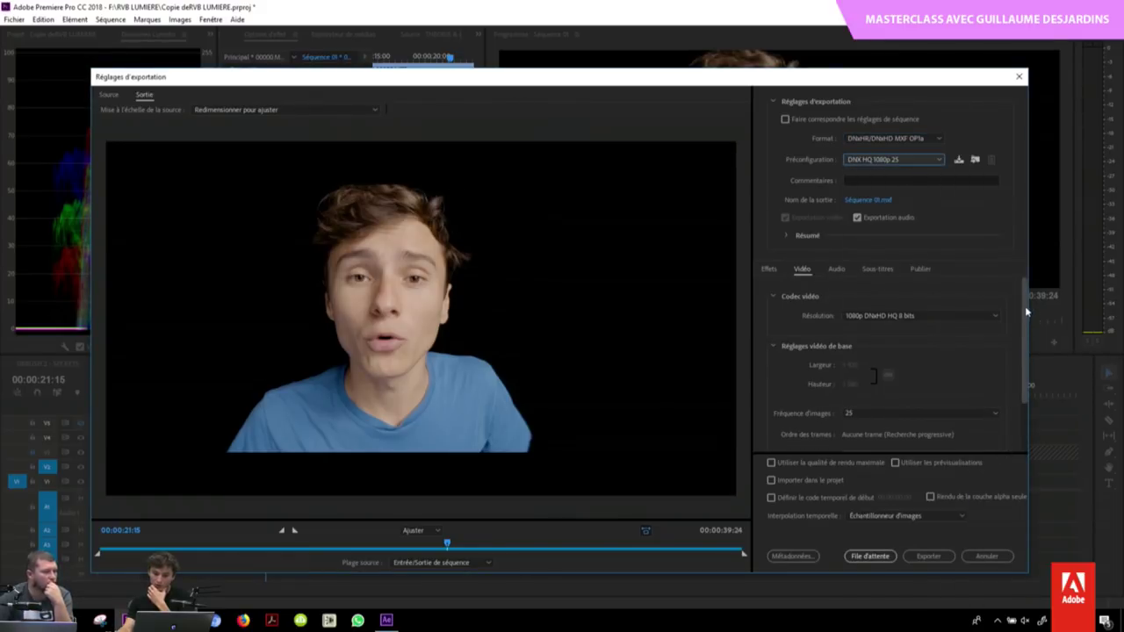
mouse_move(1026, 316)
mouse_down()
mouse_move(1016, 431)
mouse_move(1009, 186)
mouse_up()
click(930, 138)
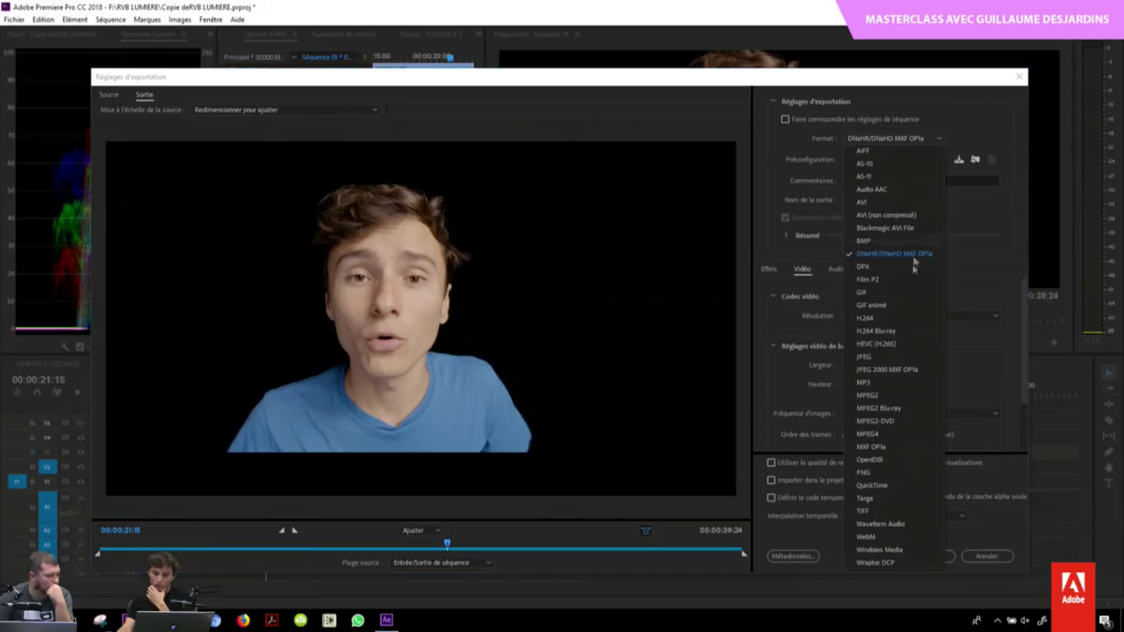
click(905, 323)
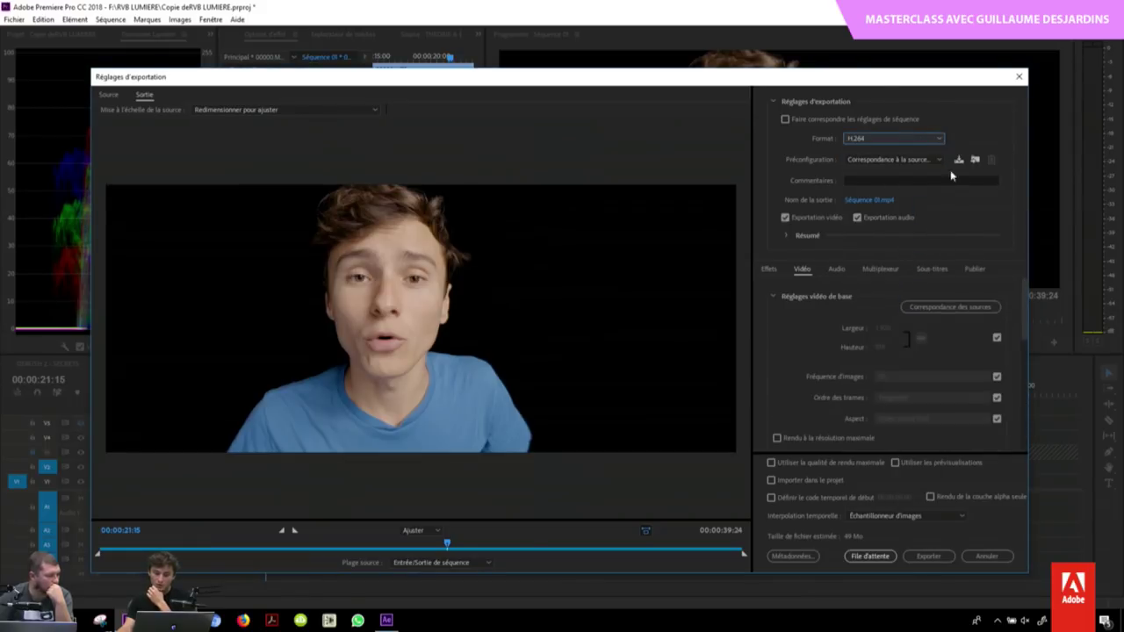
Step: Apply the YouTube 1080p HD preset, match frame size to source, and review audio settings
click(926, 160)
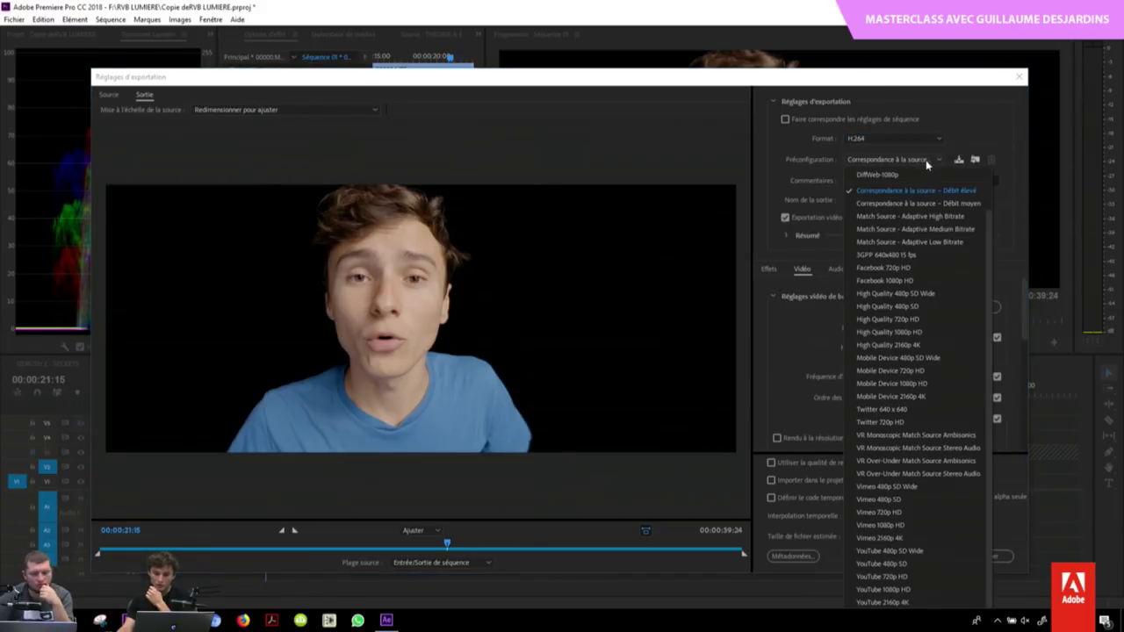
click(905, 590)
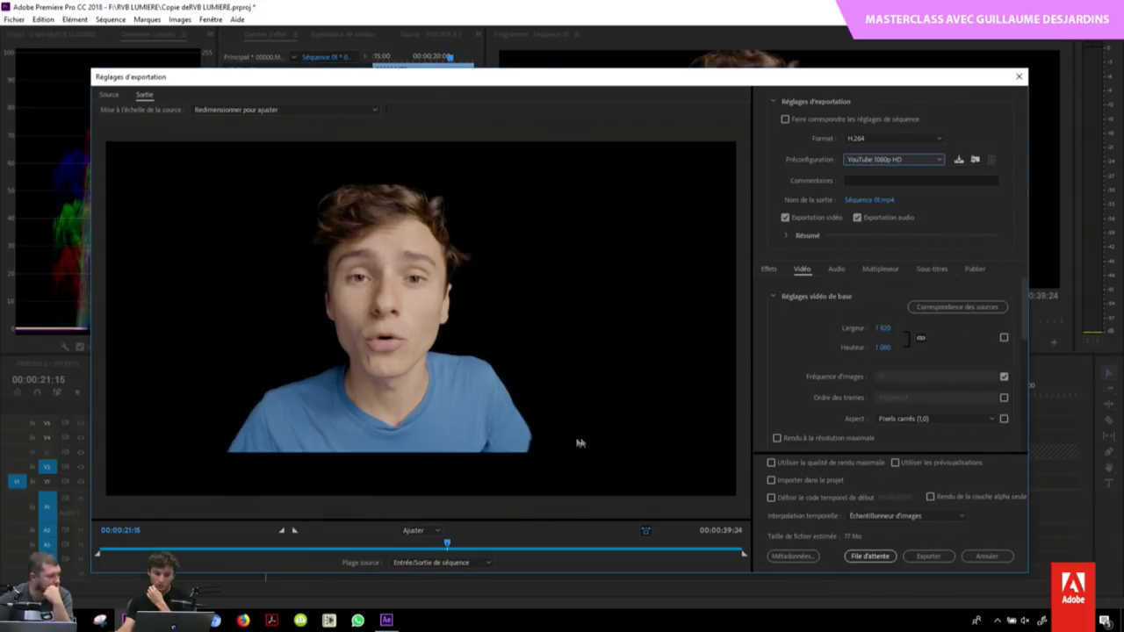
click(1004, 339)
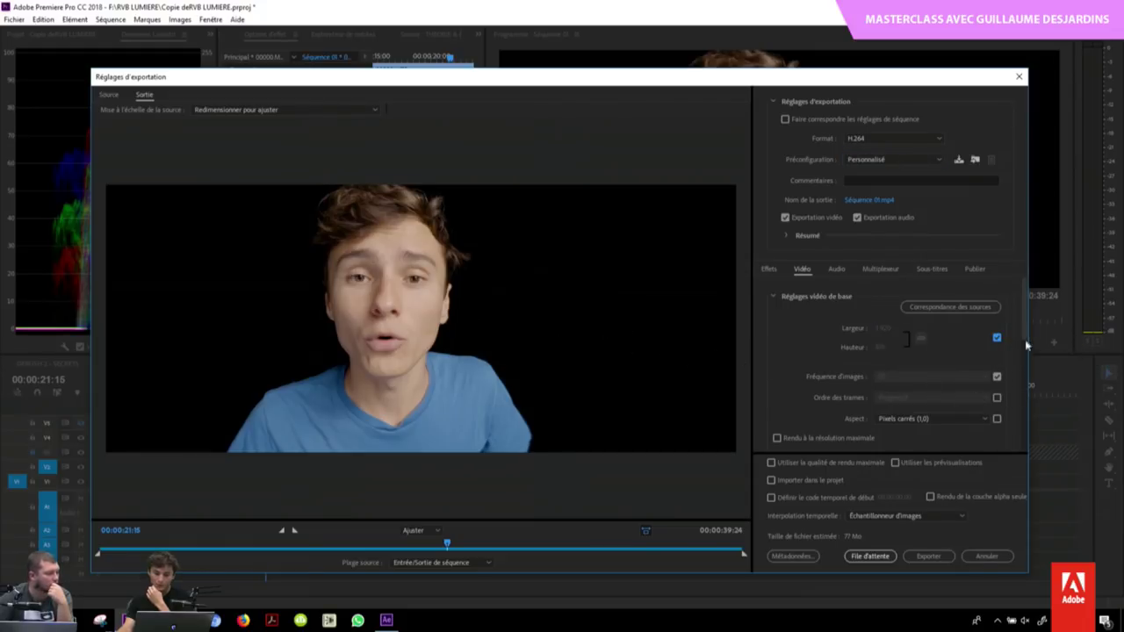
mouse_move(1027, 308)
mouse_down()
mouse_move(1037, 405)
mouse_move(1028, 298)
mouse_move(1028, 375)
mouse_move(1027, 320)
mouse_up()
click(837, 269)
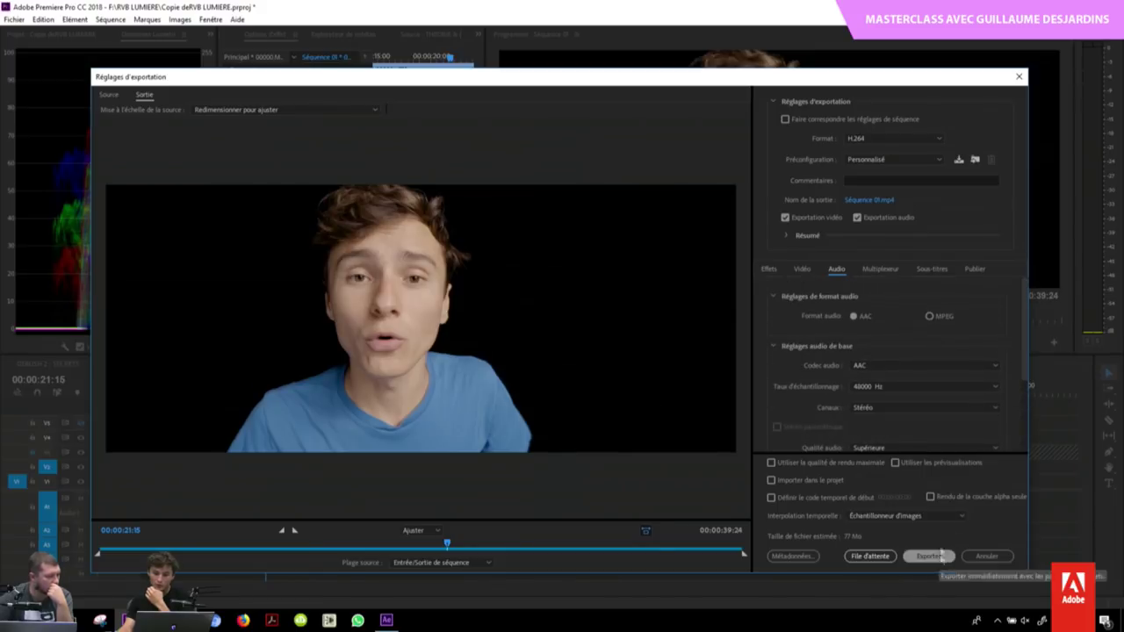
drag(456, 544, 208, 546)
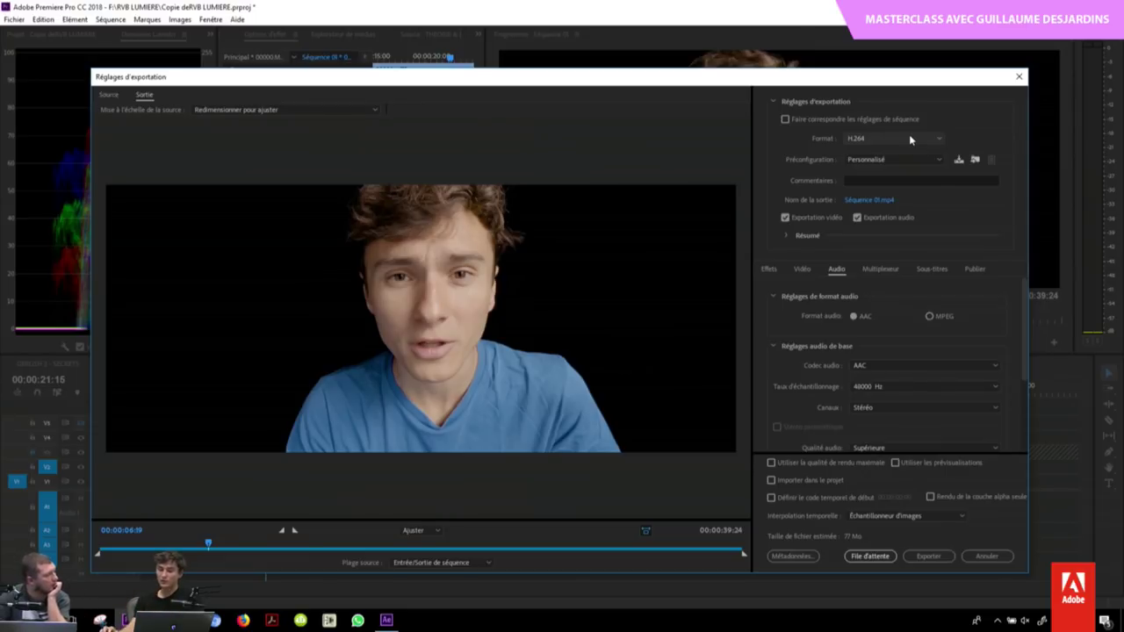
Step: Switch the export format to Wraptor DCP with 2048x858 (Scope) video dimensions
click(910, 137)
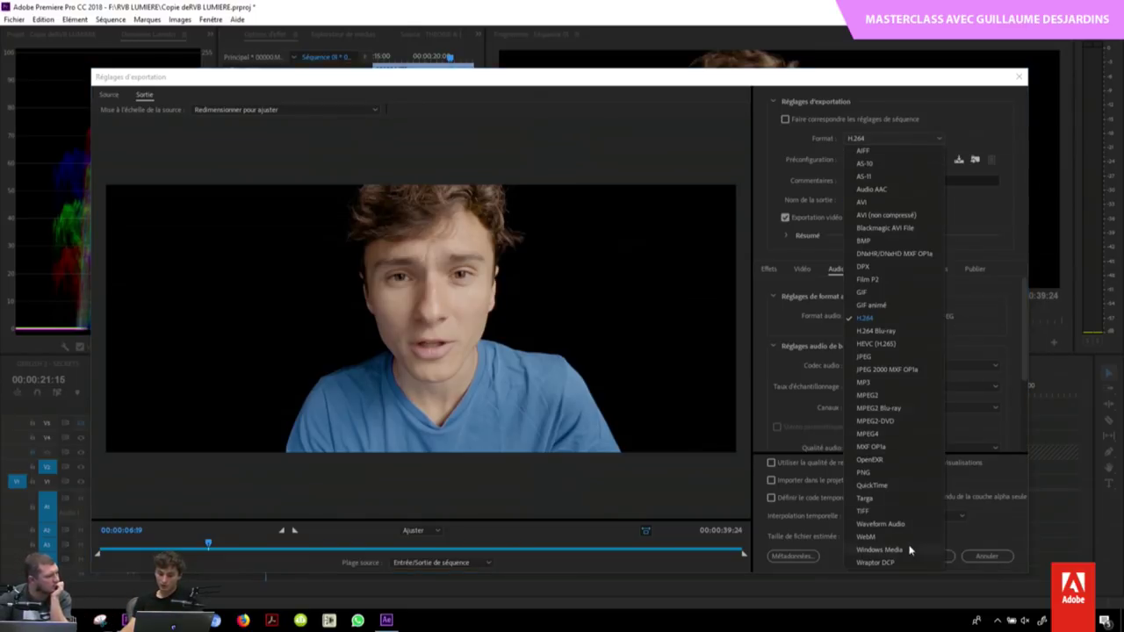
click(895, 564)
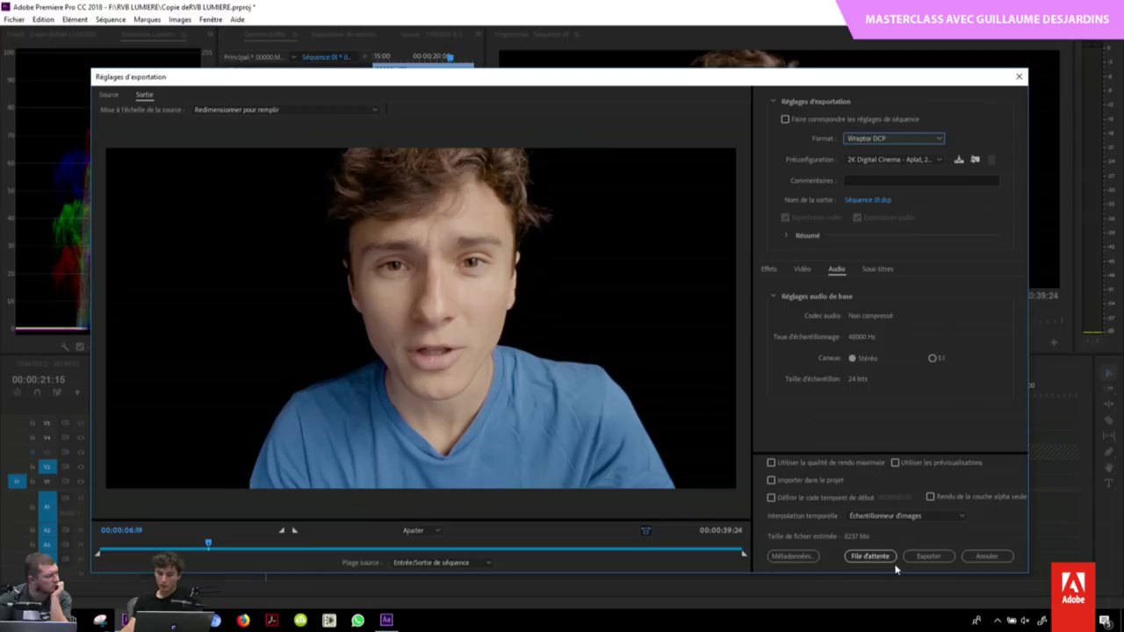
click(804, 272)
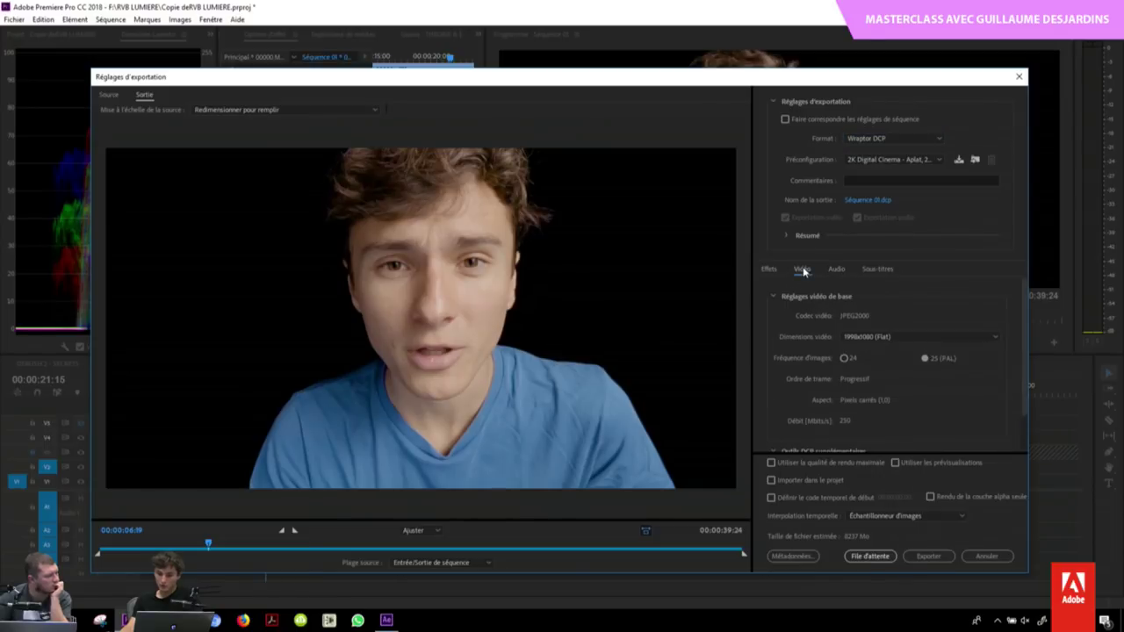
click(917, 335)
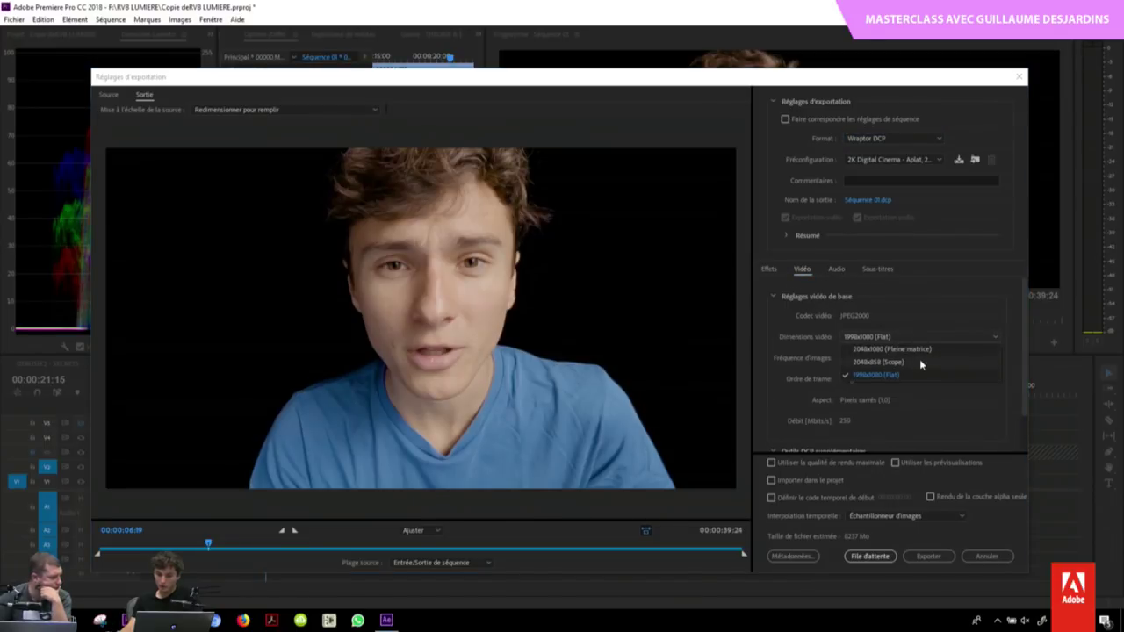
click(919, 361)
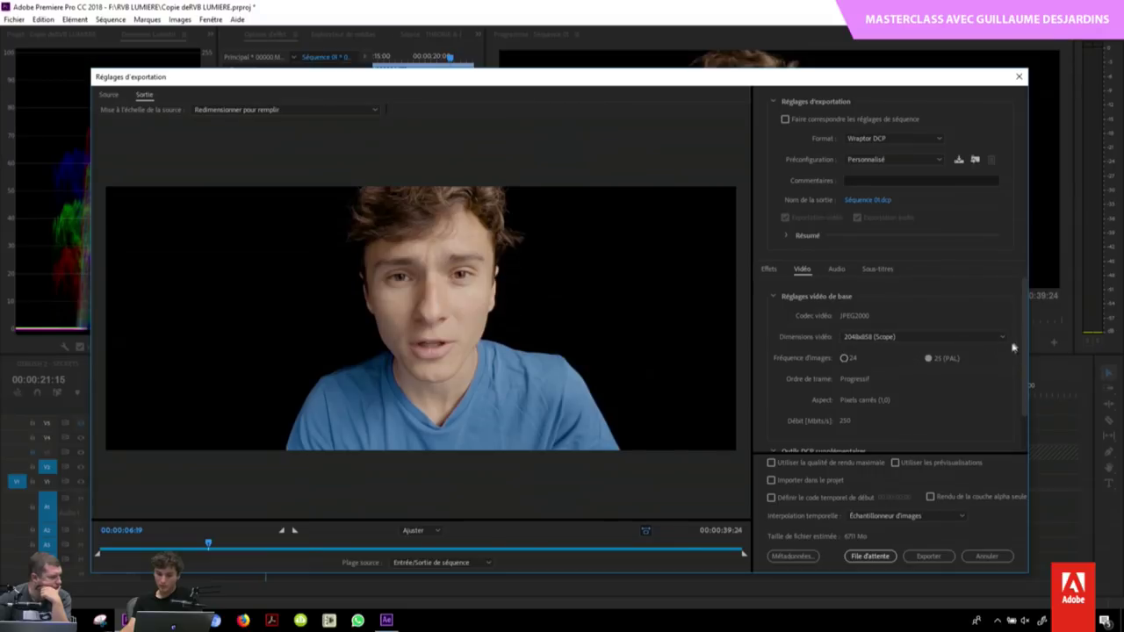
Step: Review the Audio tab and reconfirm 2048x858 (Scope) as the video dimensions
scroll(1030, 299, down, 1)
scroll(1033, 296, up, 1)
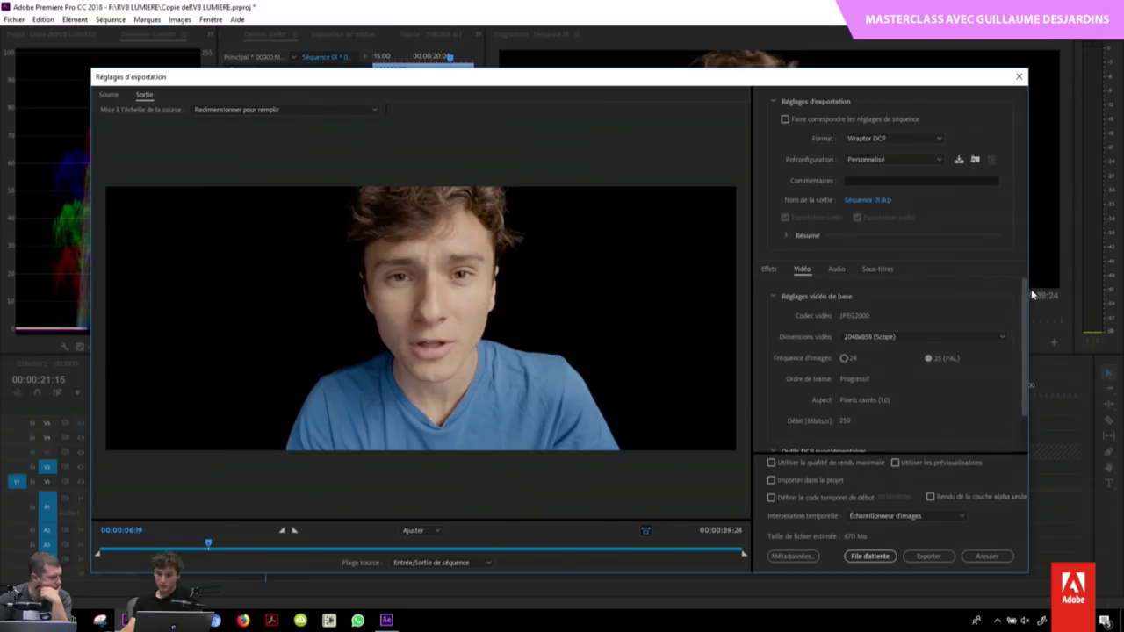
click(828, 271)
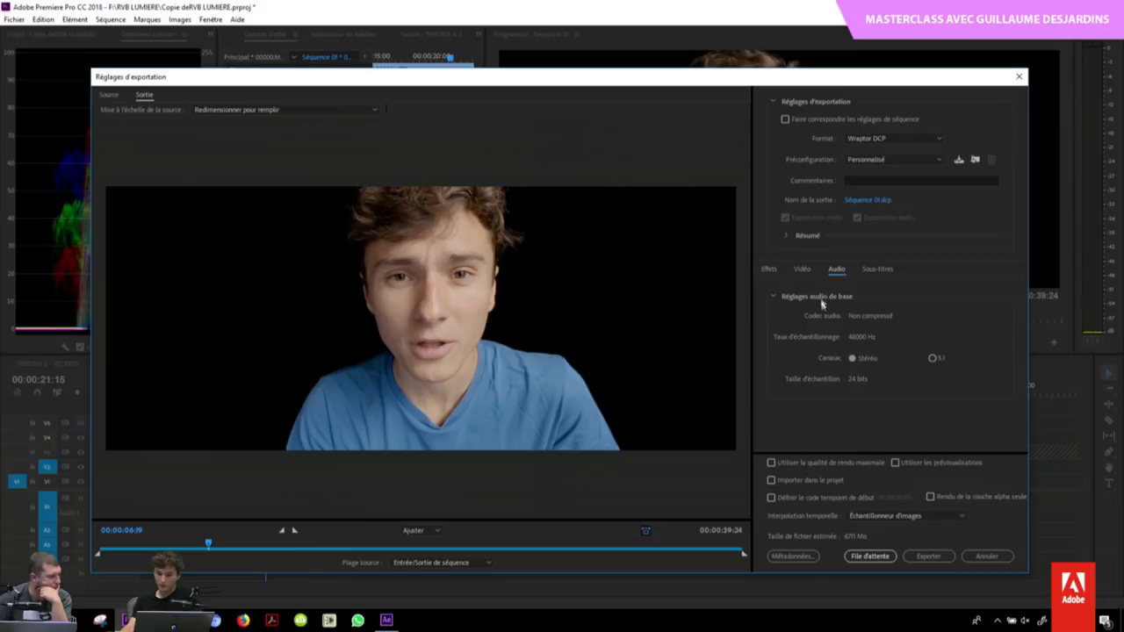
click(809, 268)
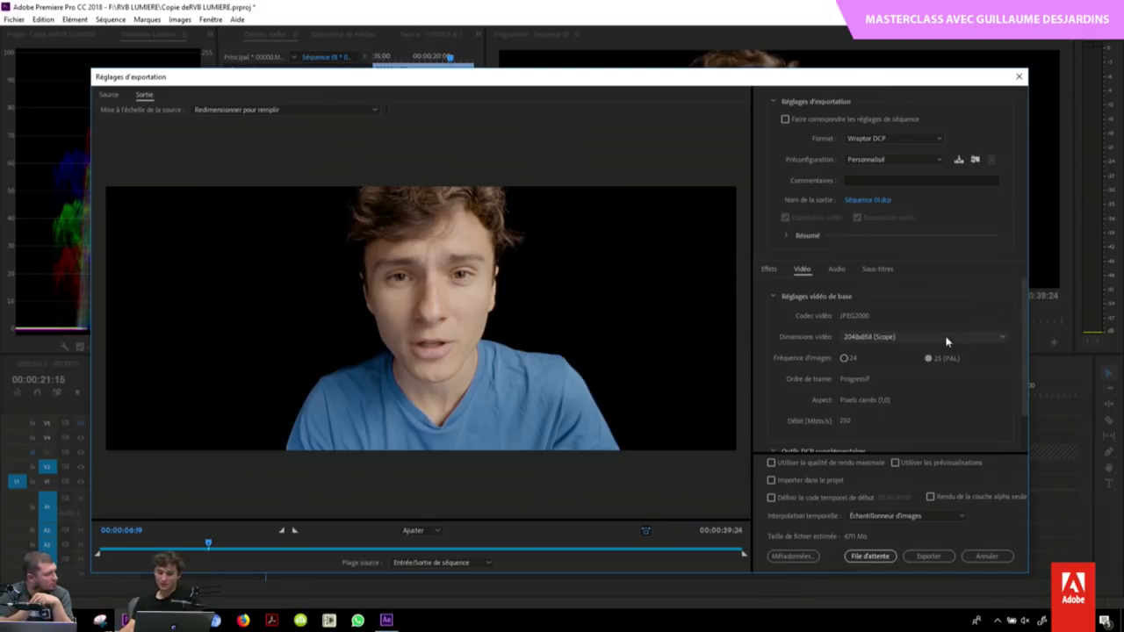
click(946, 338)
click(947, 340)
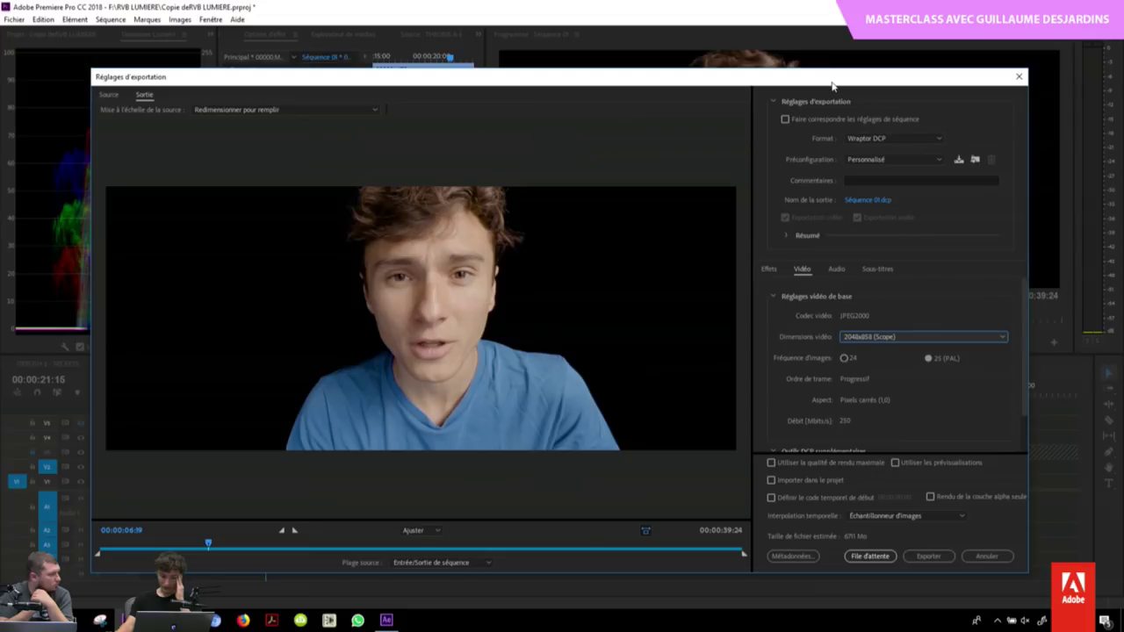
drag(835, 80, 837, 64)
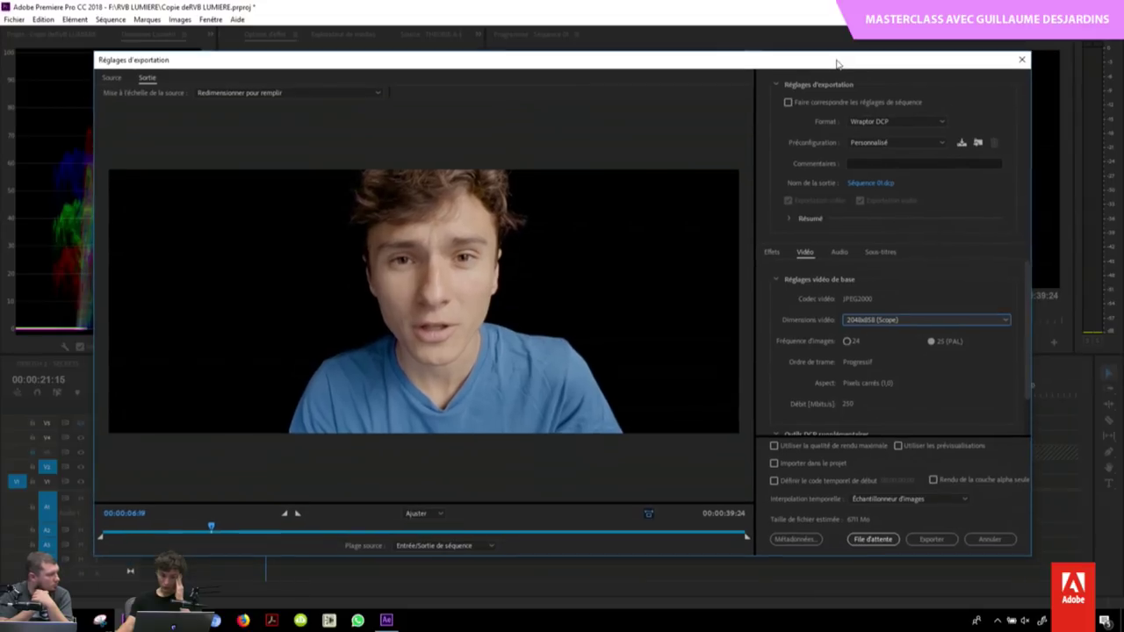
Step: Search Windows for an OpenDCP tool, then dismiss the search
key(super)
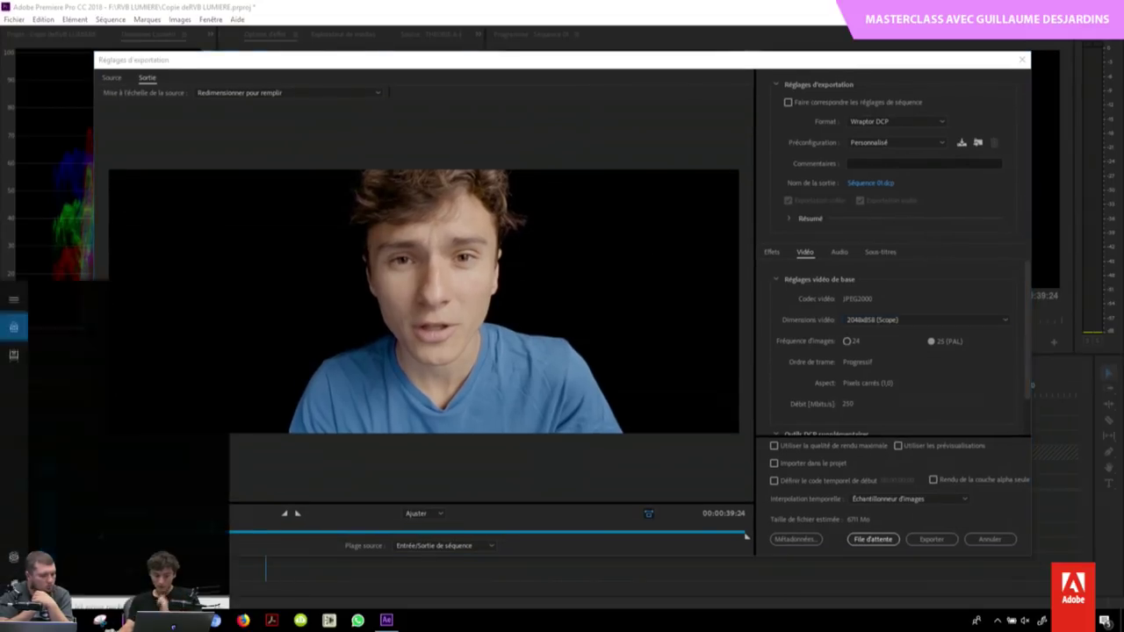
text(dcp)
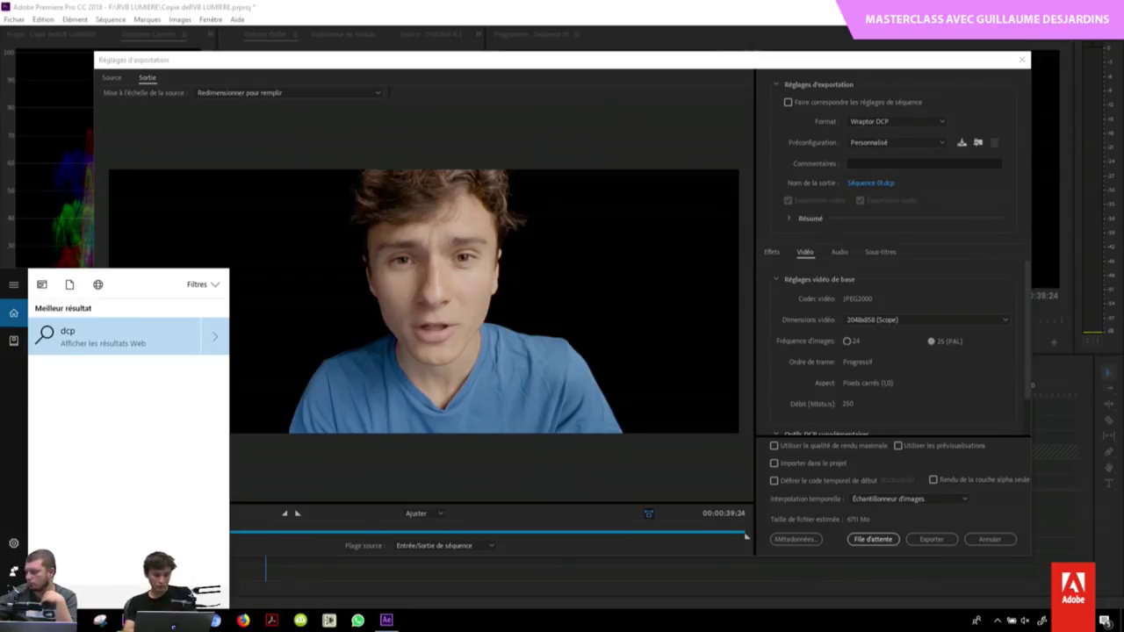
key(BackSpace)
key(BackSpace)
key(BackSpace)
text(opend)
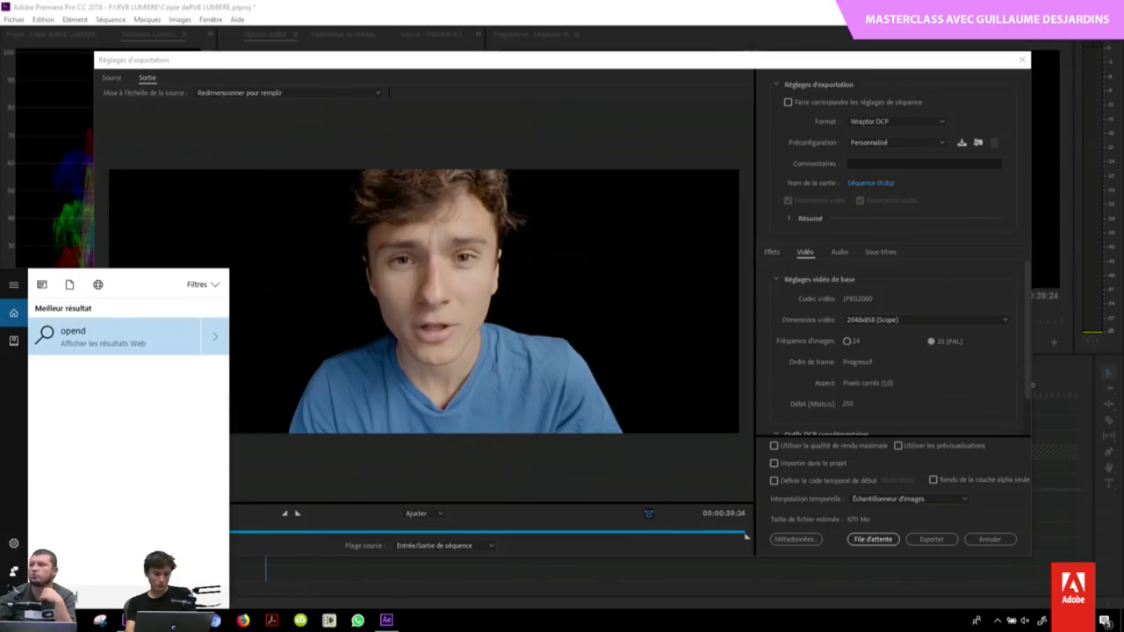
text(cp)
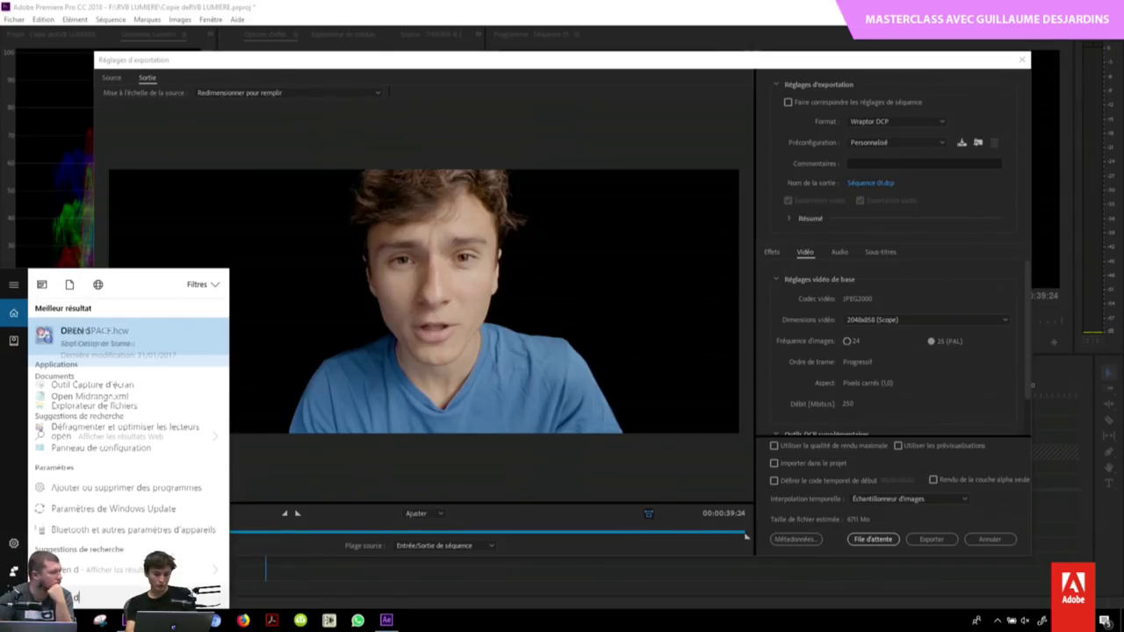
key(BackSpace)
key(BackSpace)
key(BackSpace)
key(BackSpace)
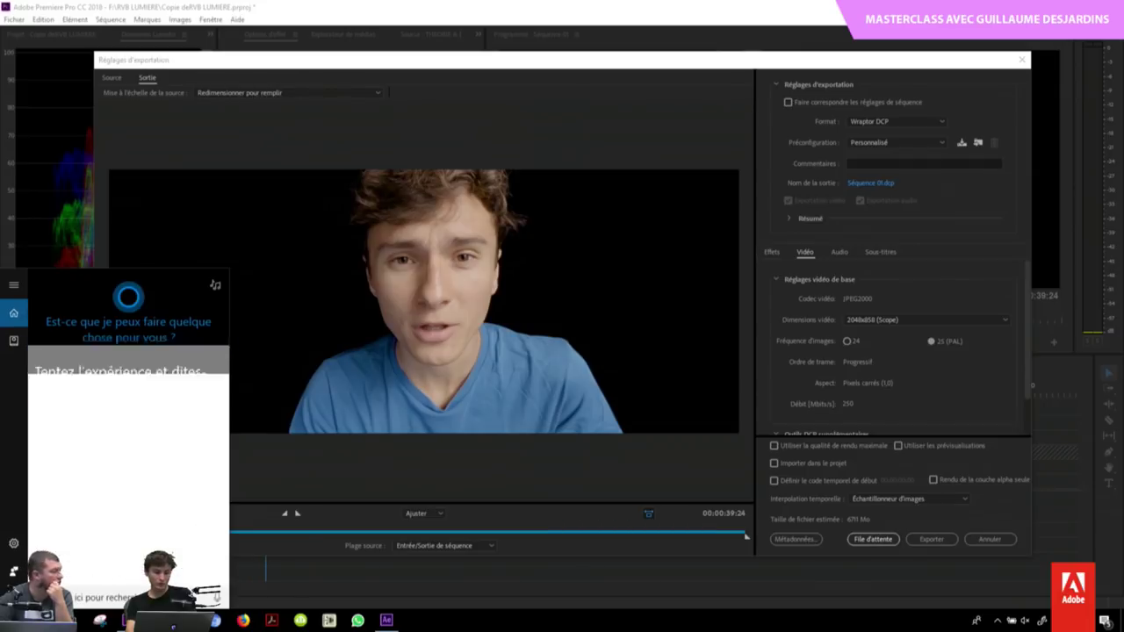
click(742, 70)
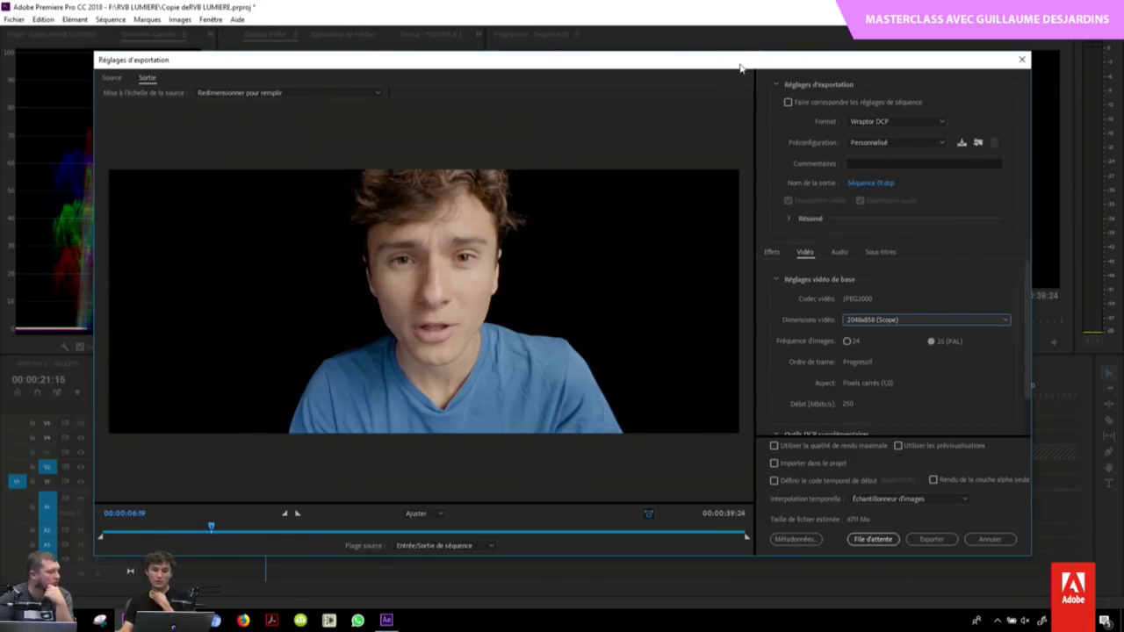
Step: Look over the export settings and confirm Wraptor DCP remains the format
scroll(1023, 385, down, 3)
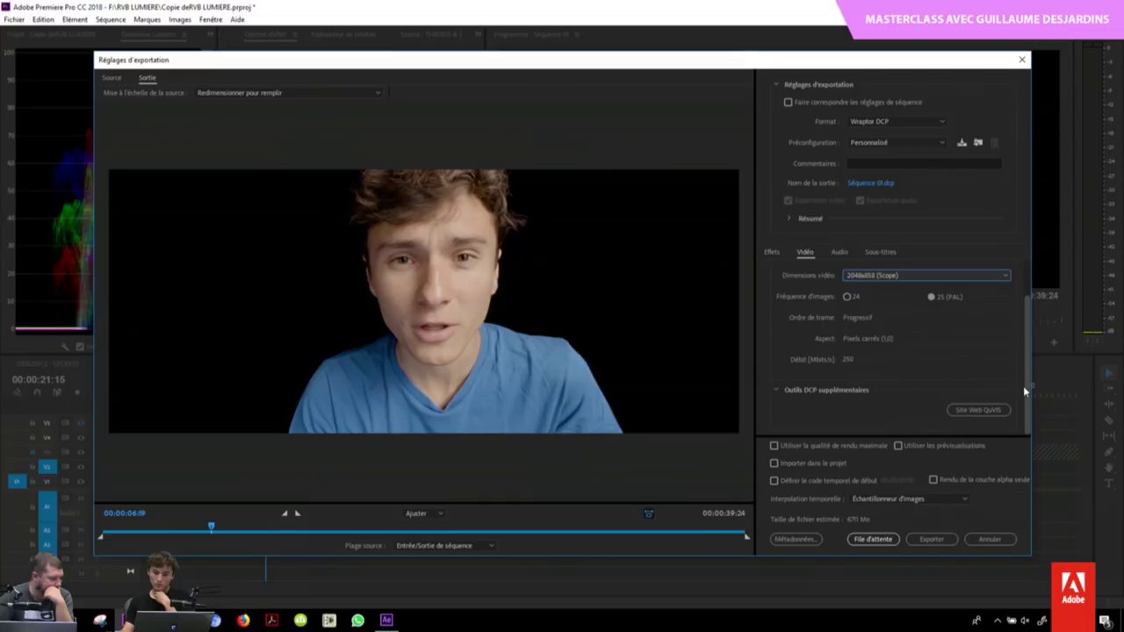
scroll(1024, 386, up, 3)
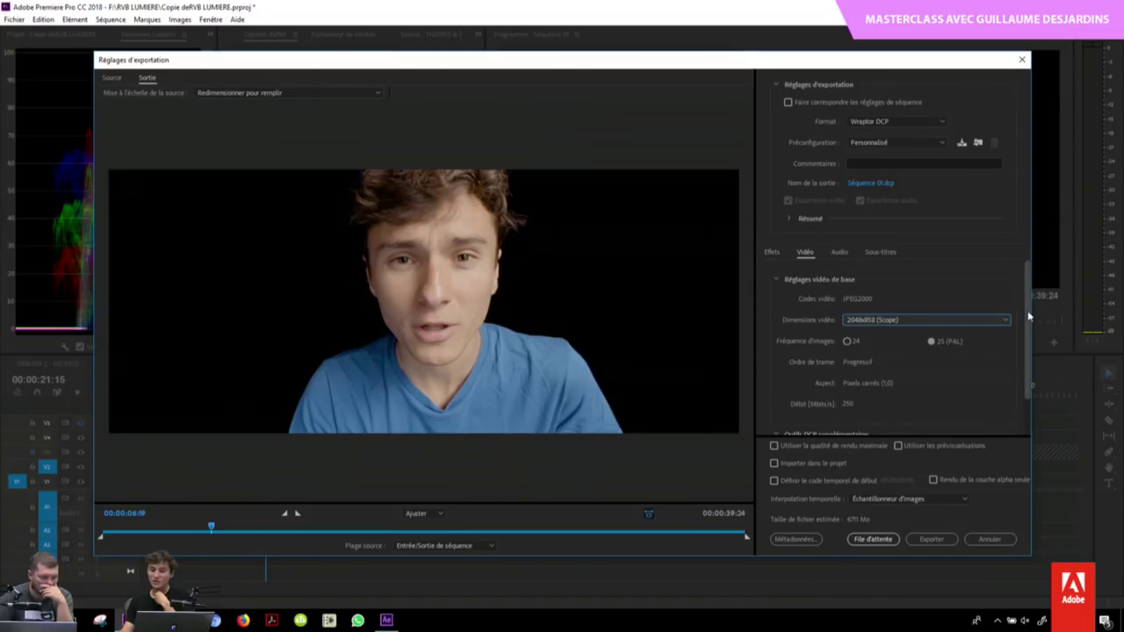
scroll(1026, 316, down, 1)
scroll(1026, 316, up, 1)
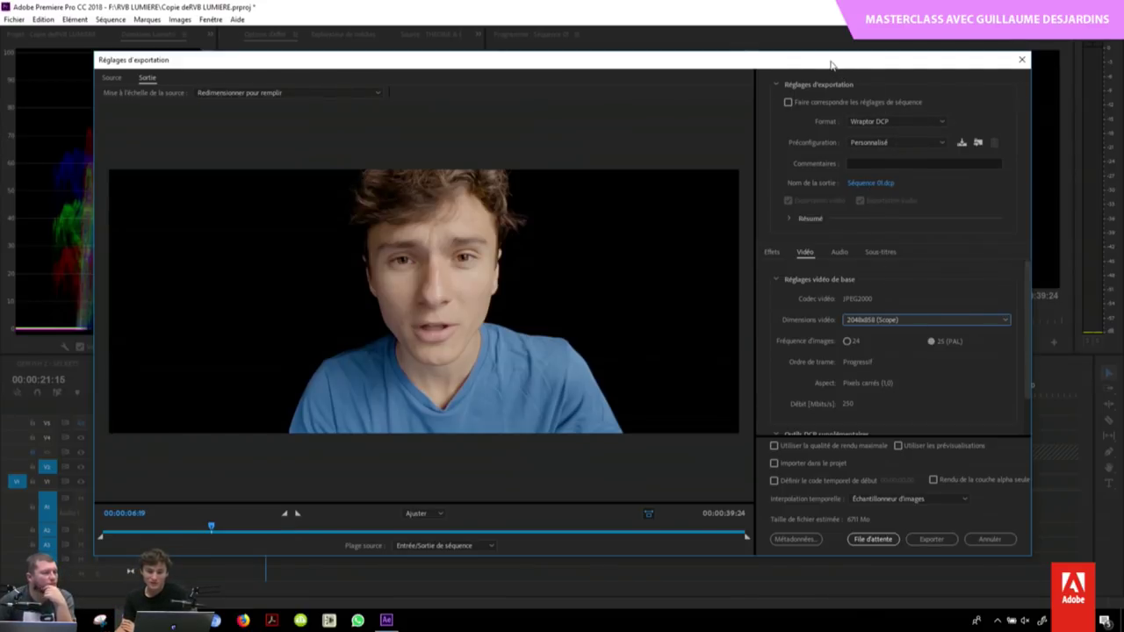
drag(830, 65, 843, 65)
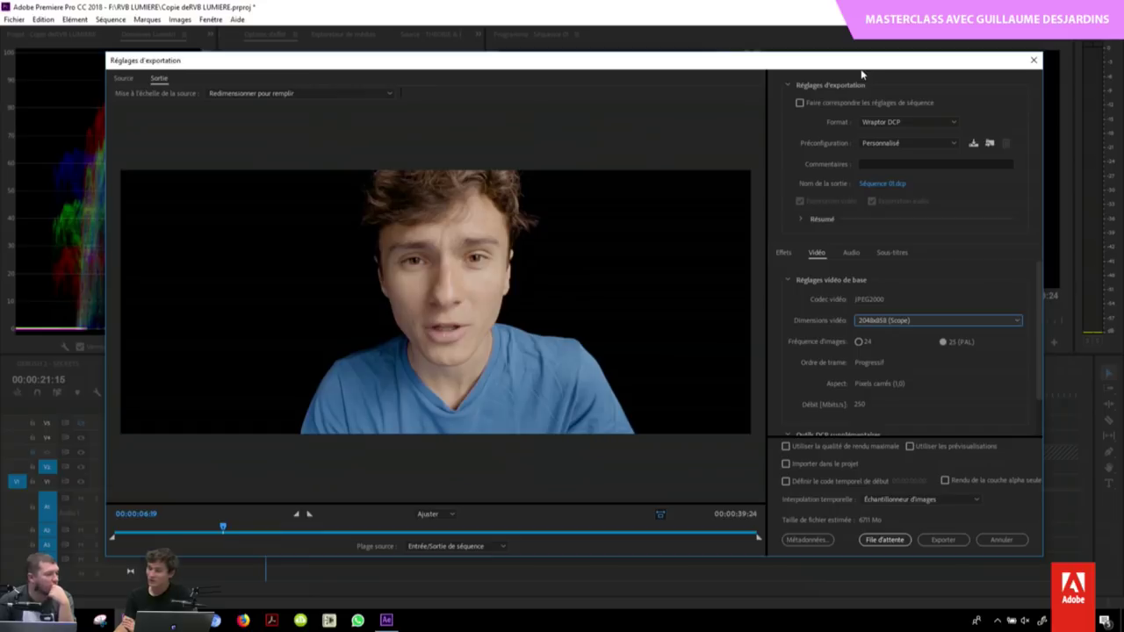
click(891, 121)
click(920, 551)
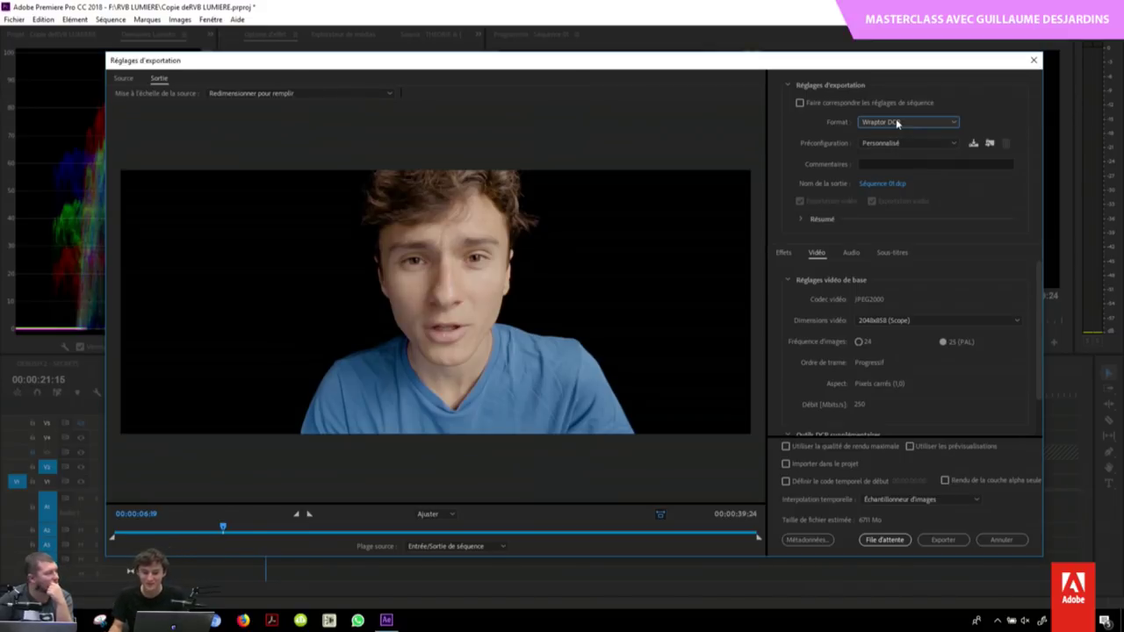
Step: Keep Wraptor DCP as the format, then enlarge and reposition the Export Settings window
click(895, 120)
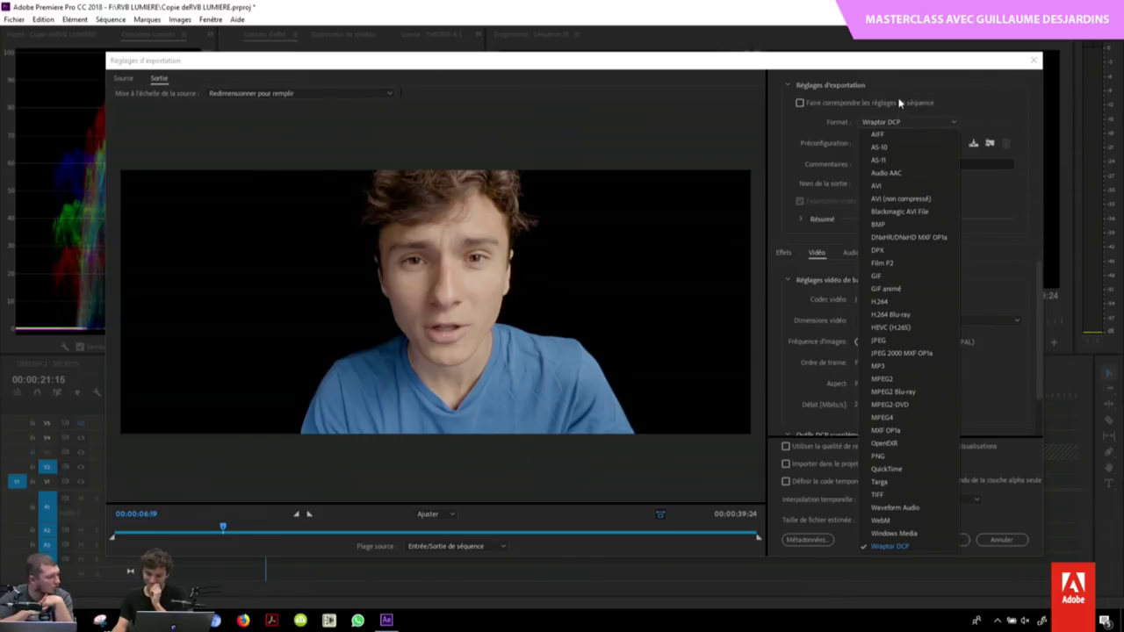
click(899, 103)
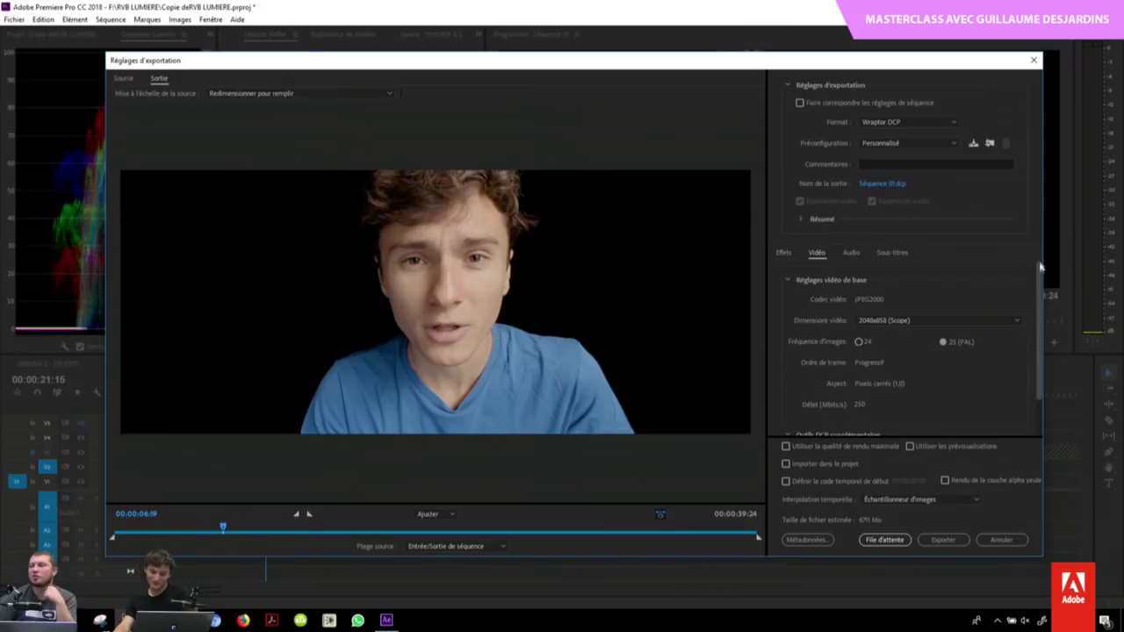
mouse_move(1041, 266)
mouse_down()
mouse_move(1047, 317)
mouse_move(989, 255)
mouse_up()
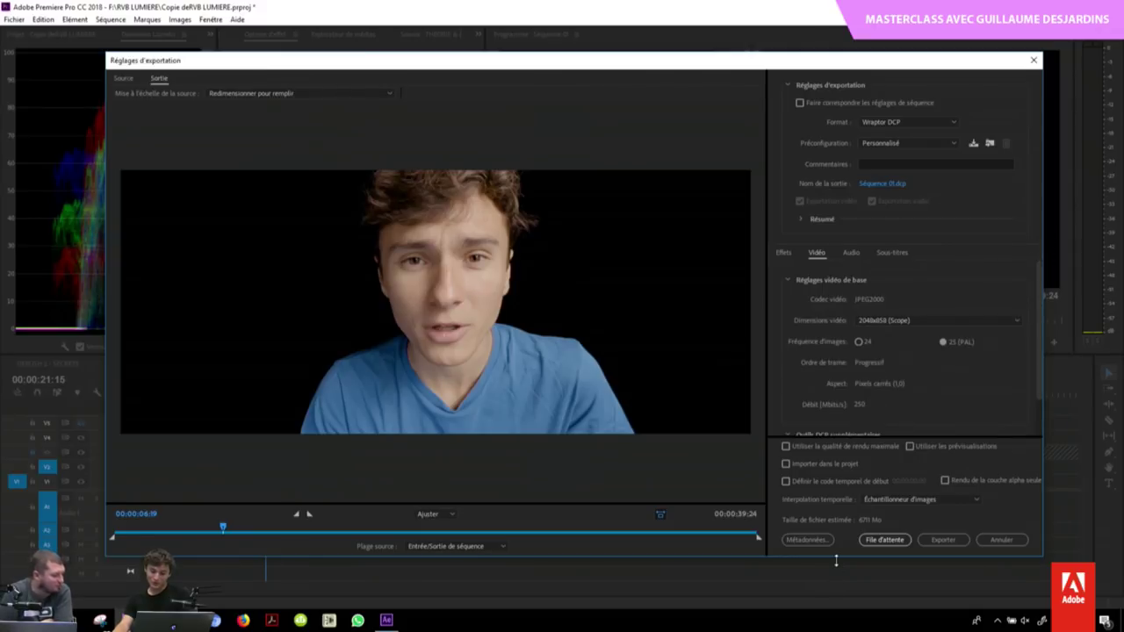
drag(836, 560, 837, 598)
drag(743, 64, 749, 42)
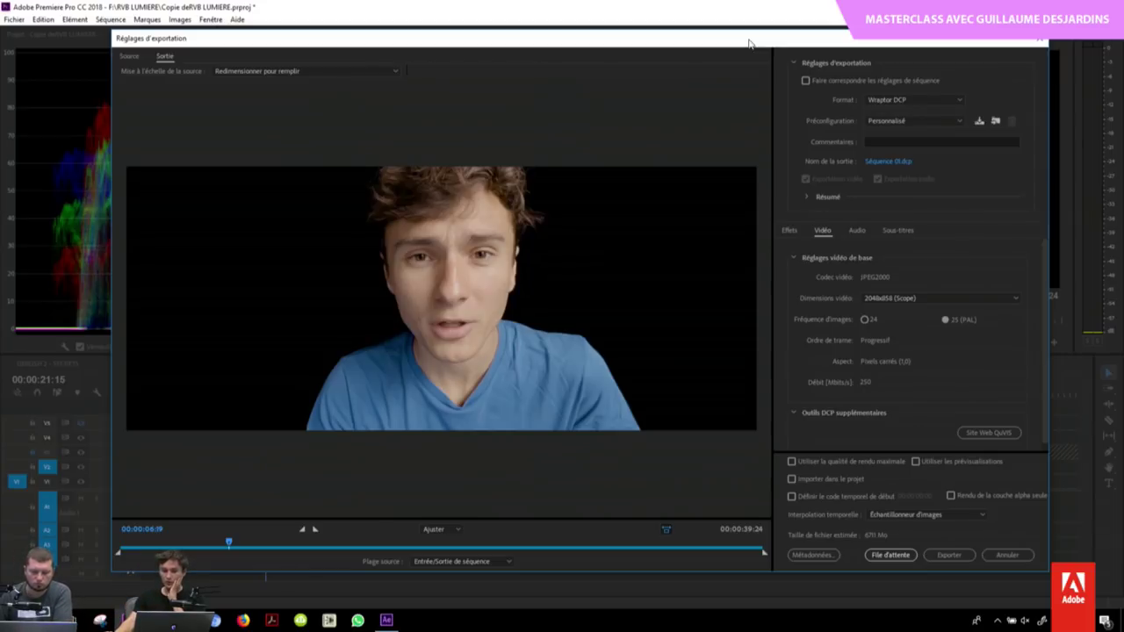
drag(698, 45, 712, 47)
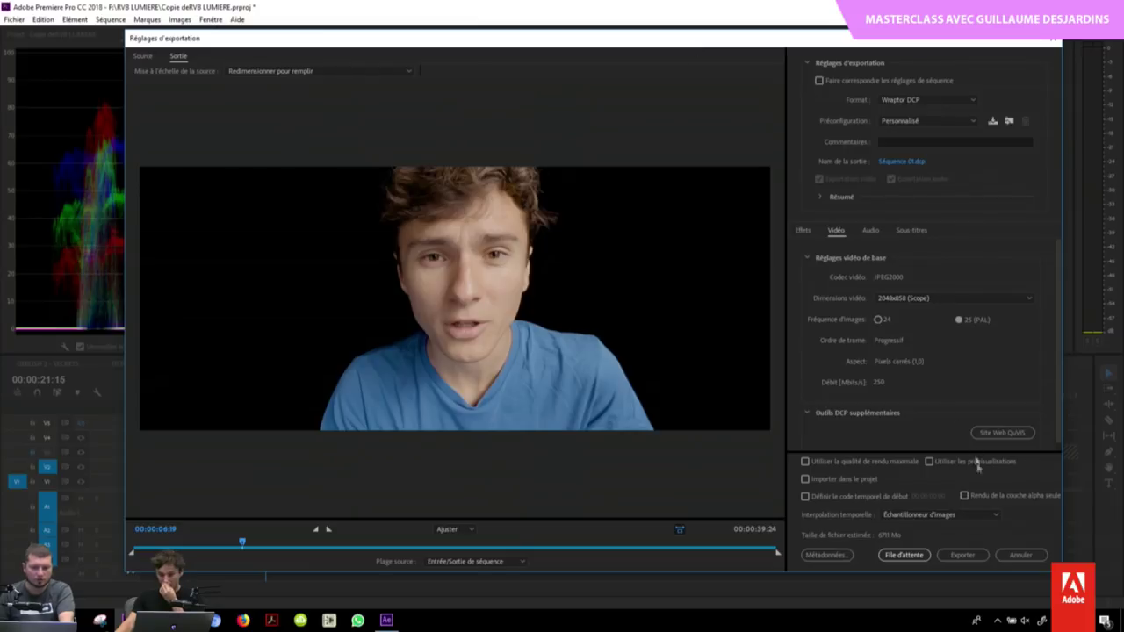
Step: Cancel Export Settings and deselect the clip in the timeline
click(1021, 556)
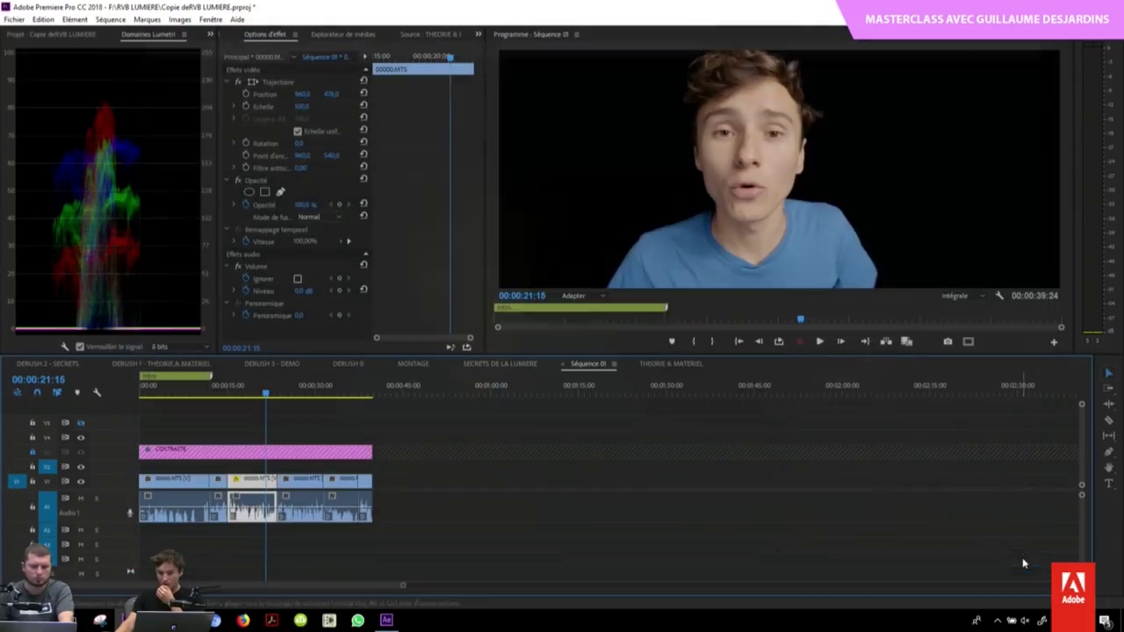
click(457, 431)
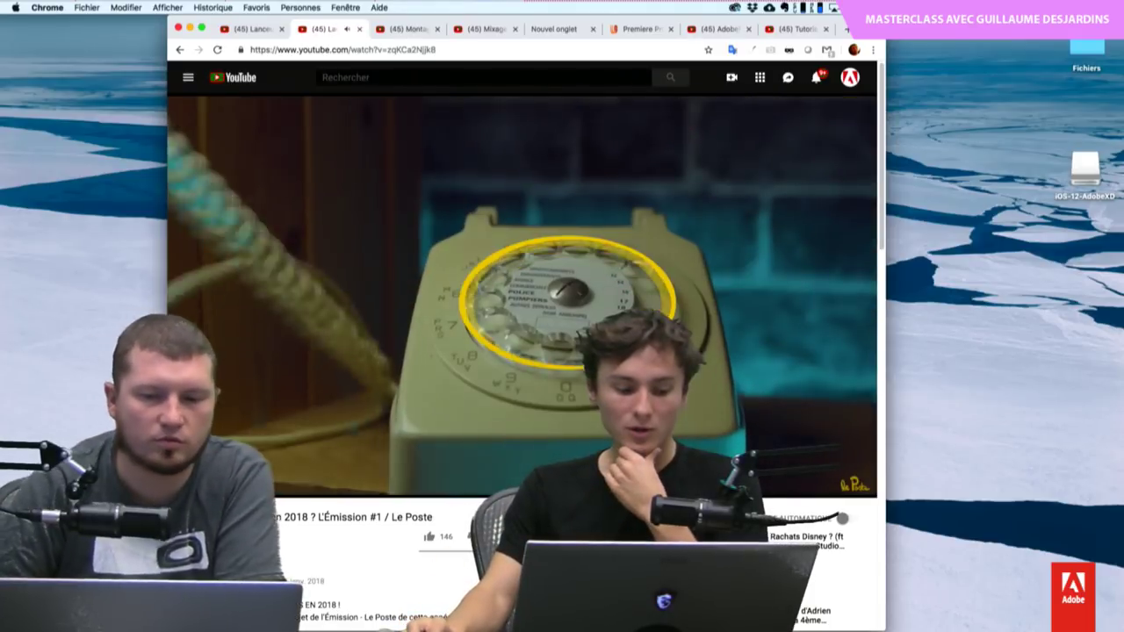
drag(604, 18, 557, 8)
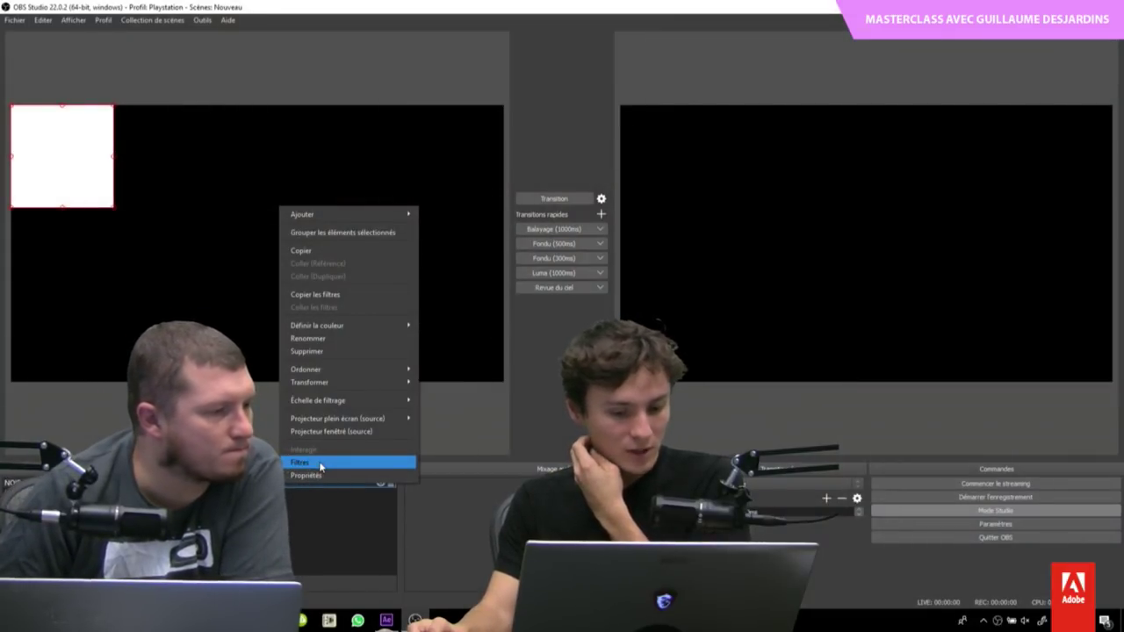
Step: Add an Appliquer LUT filter to the colour source and browse for its LUT file
click(321, 467)
click(323, 511)
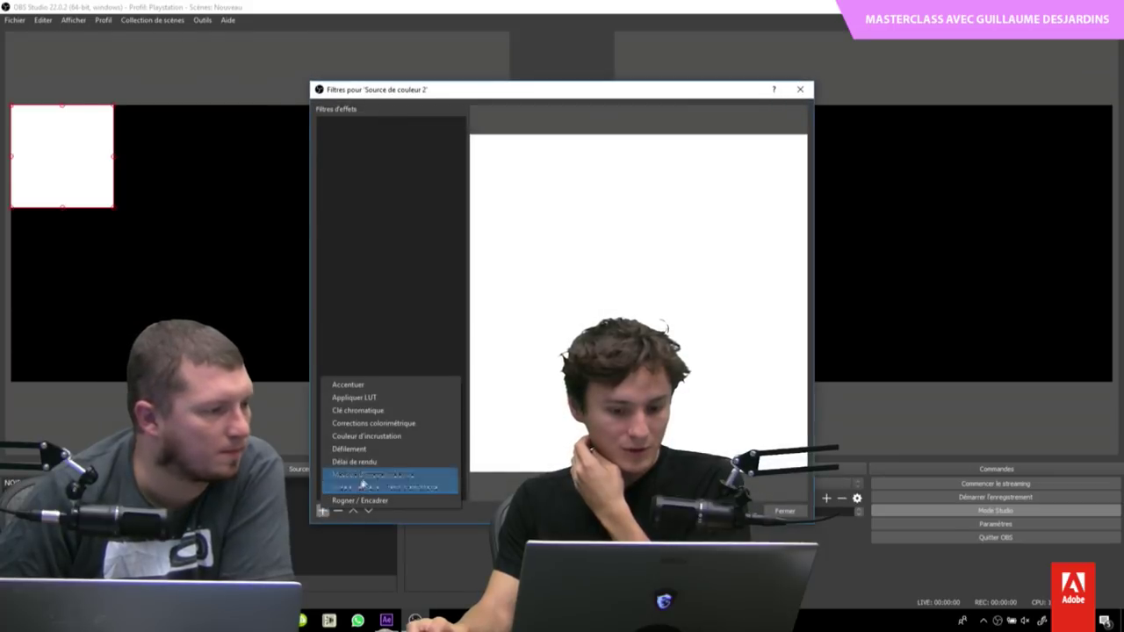
click(390, 398)
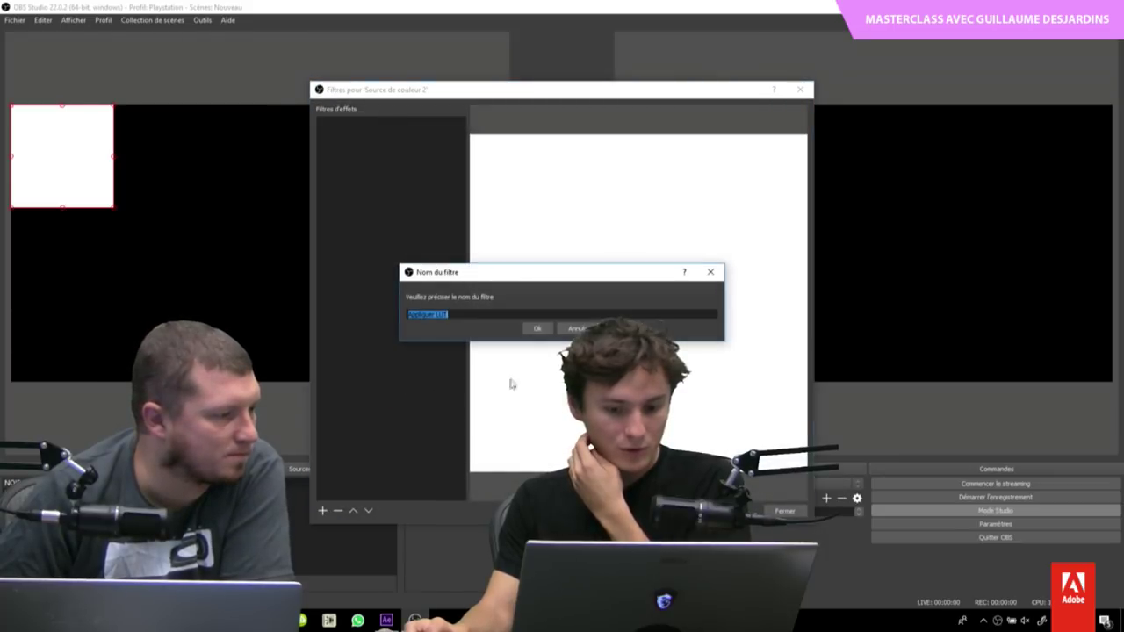
click(544, 329)
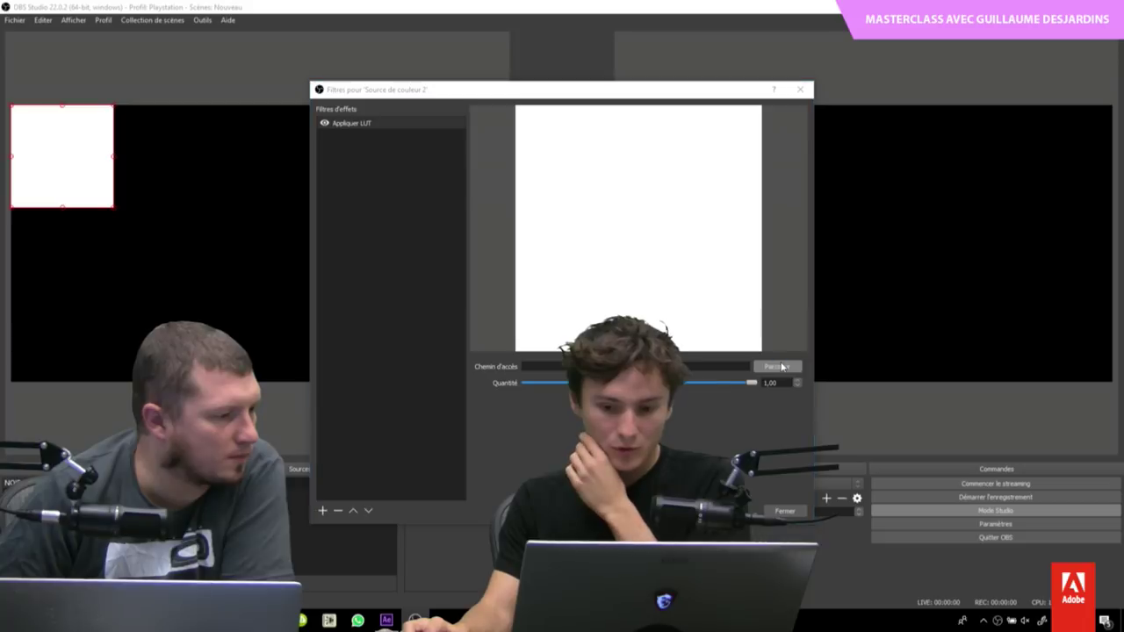
click(780, 367)
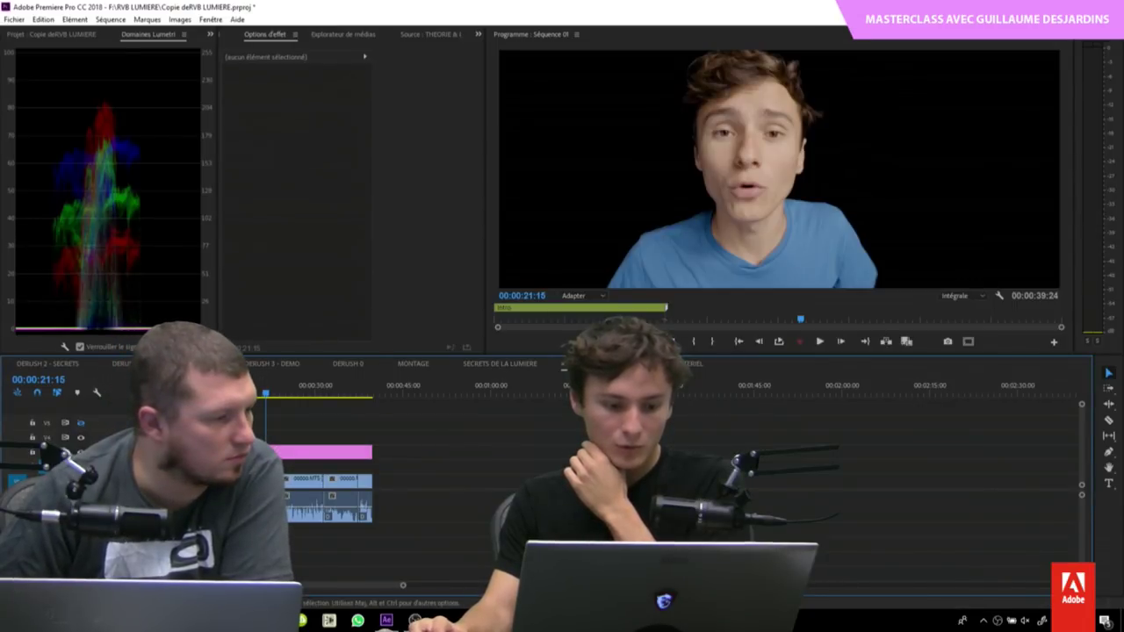
click(334, 452)
click(478, 35)
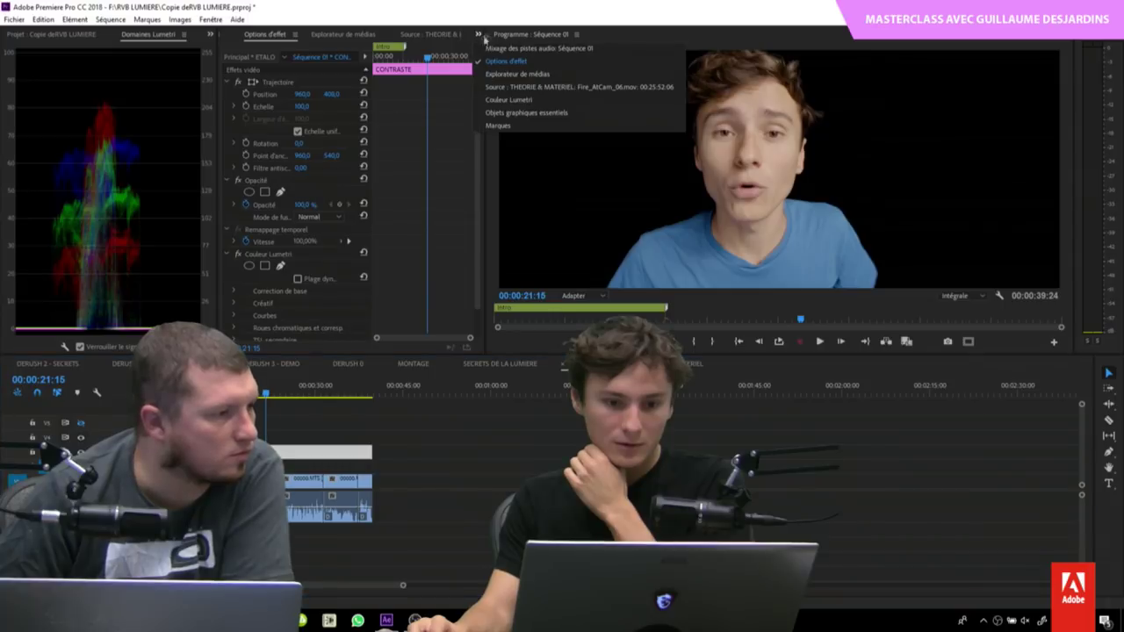
click(518, 93)
scroll(453, 75, up, 3)
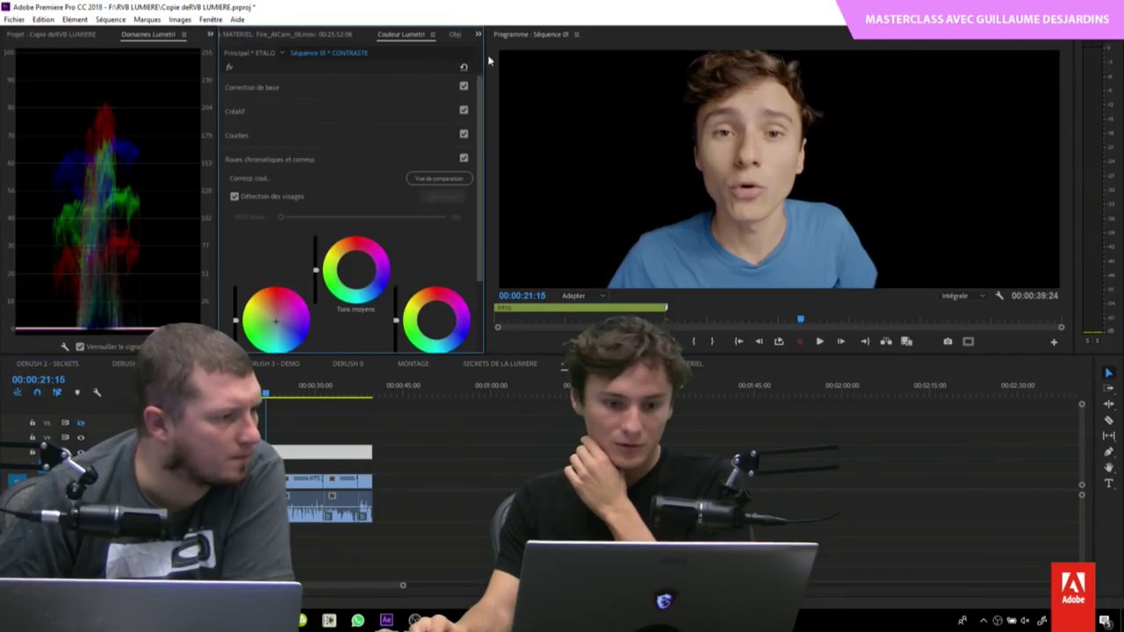
click(432, 34)
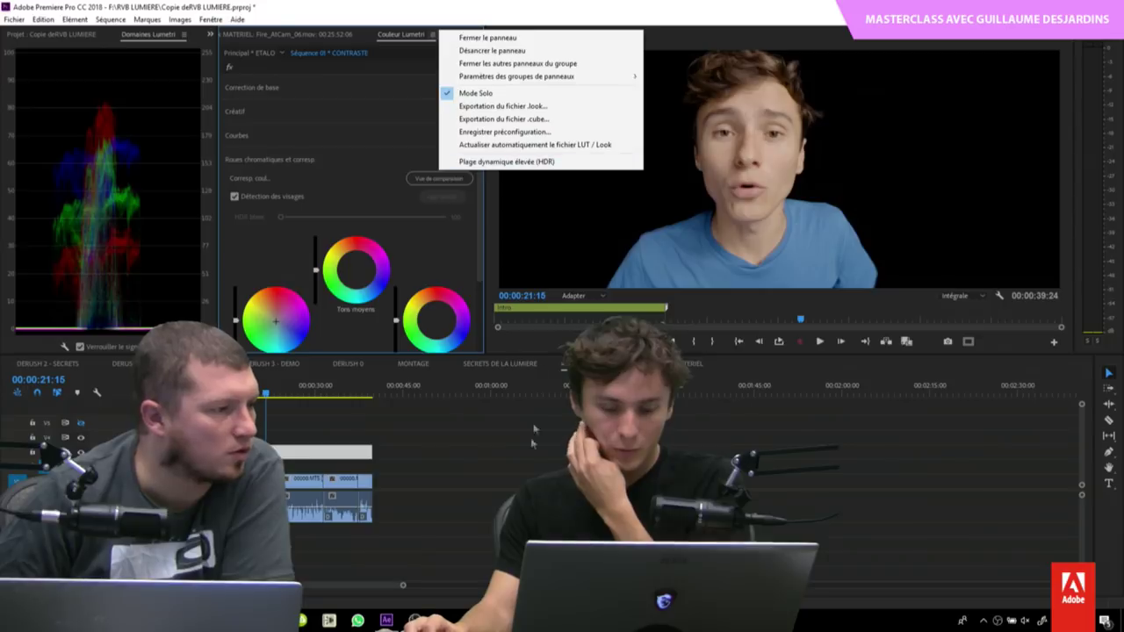
click(428, 442)
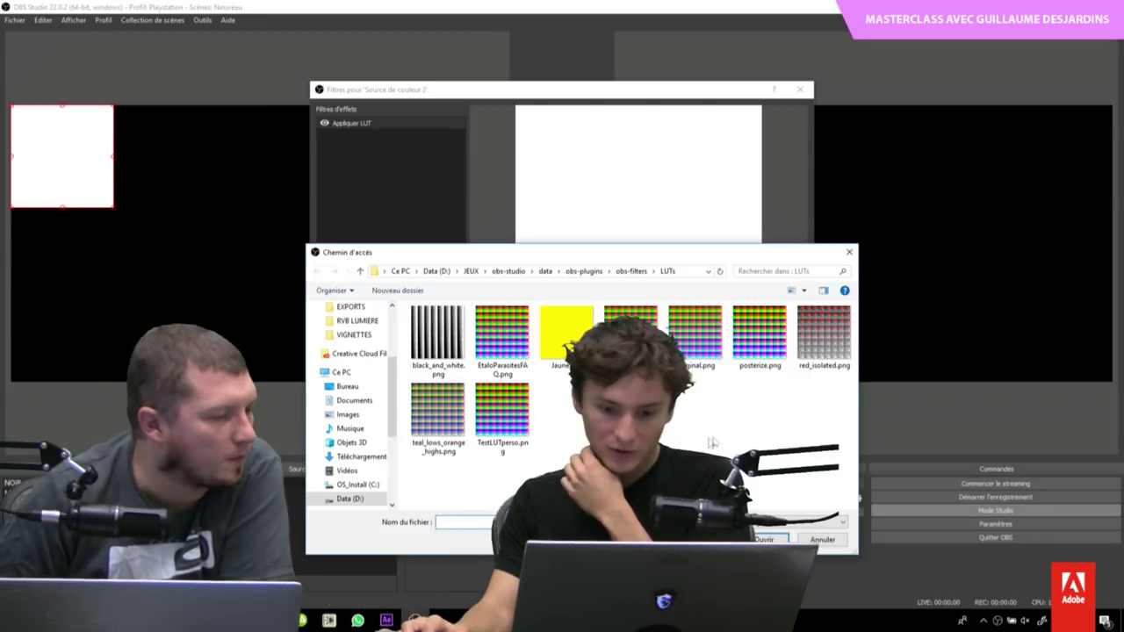
Step: Filter the file list by type and choose original.png as the LUT image
click(776, 523)
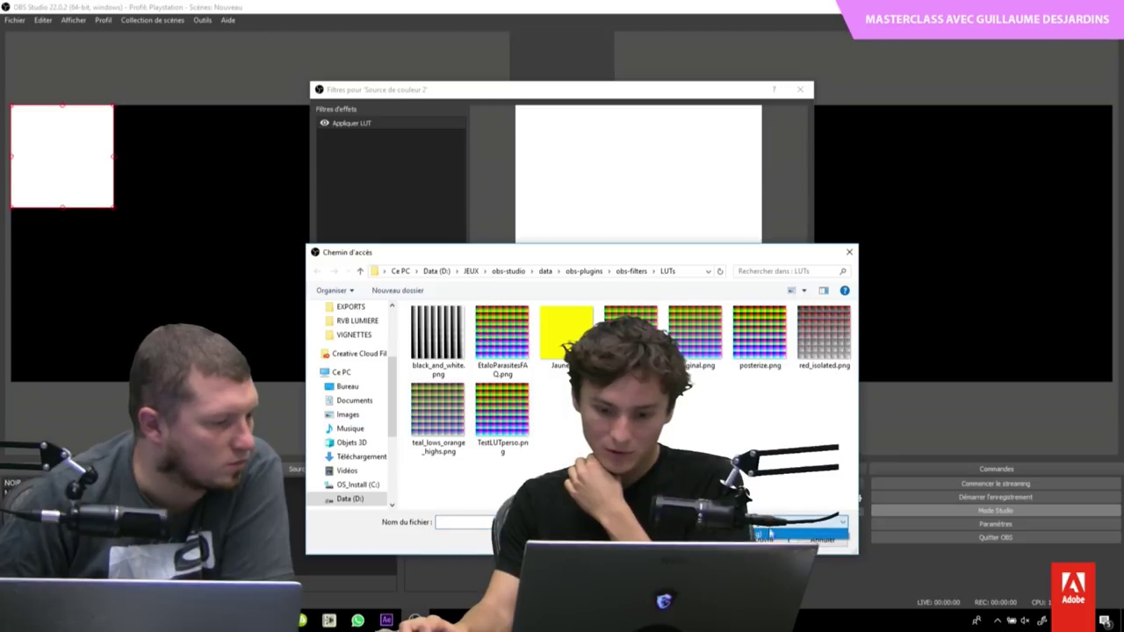
click(776, 533)
click(693, 332)
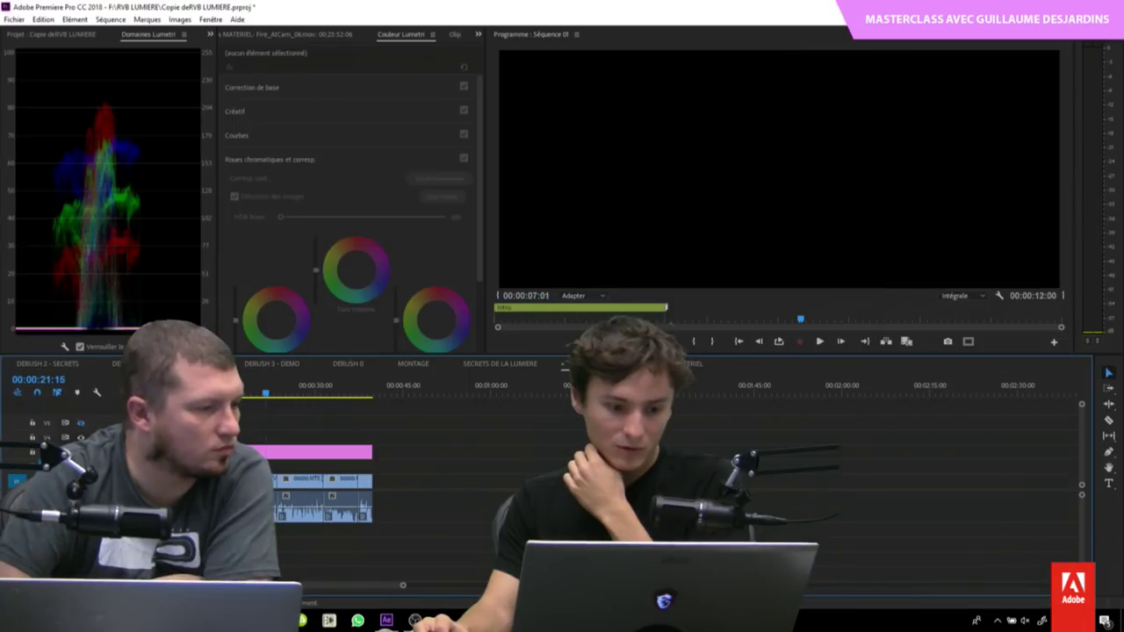
Step: Place original.png on the timeline, reveal it in the project bin, and make a sequence from it
drag(290, 422, 439, 481)
click(441, 388)
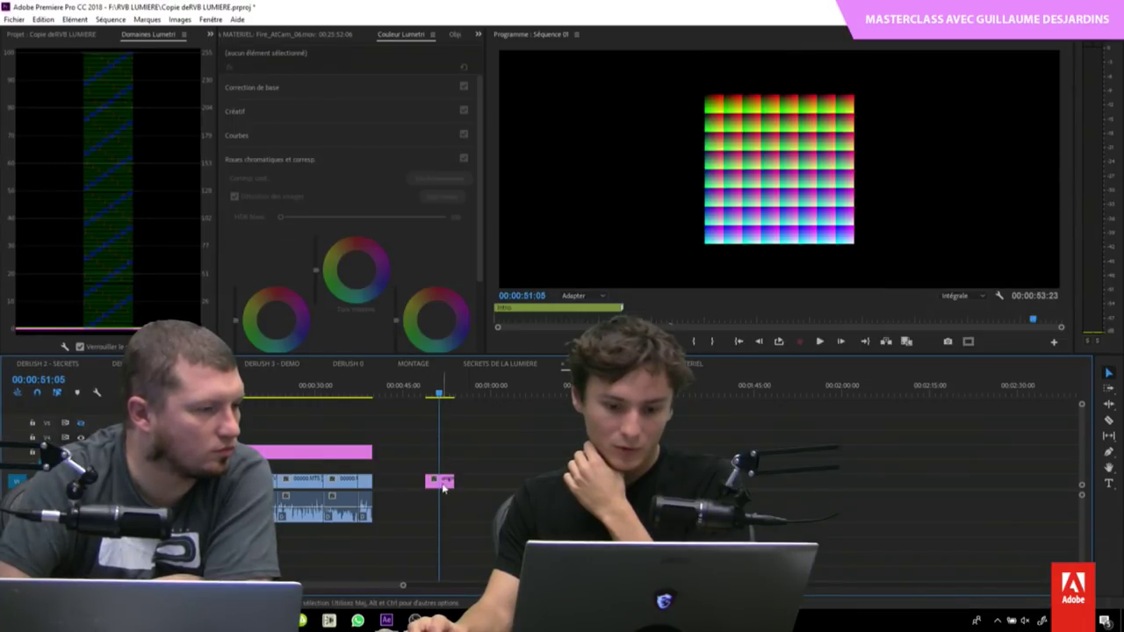
click(439, 481)
right_click(440, 480)
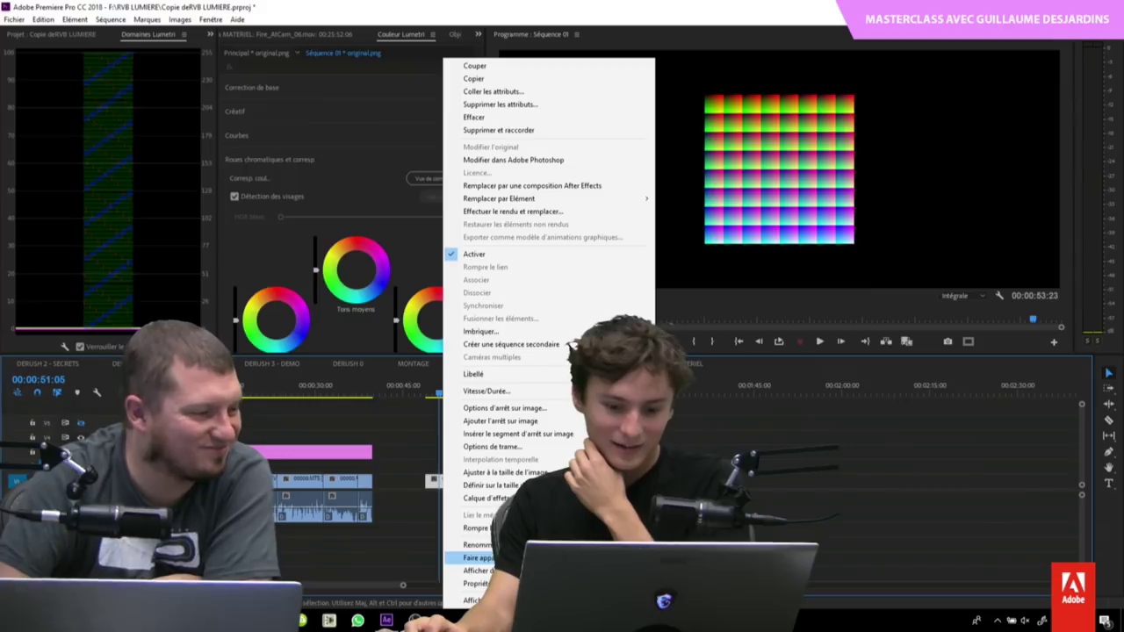
click(478, 558)
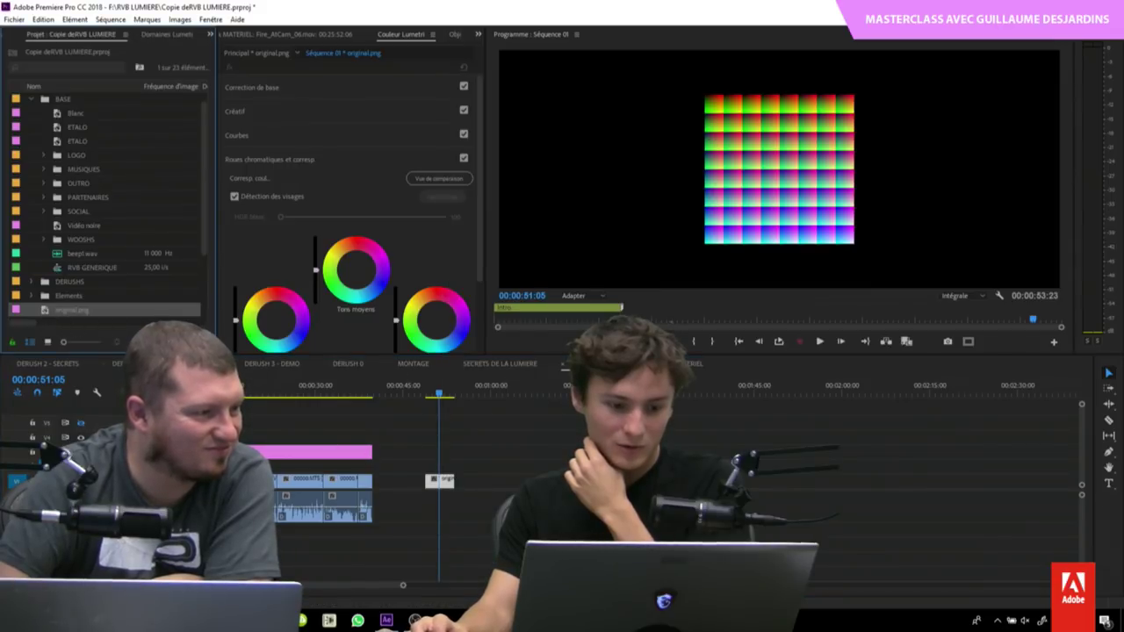
drag(72, 310, 188, 341)
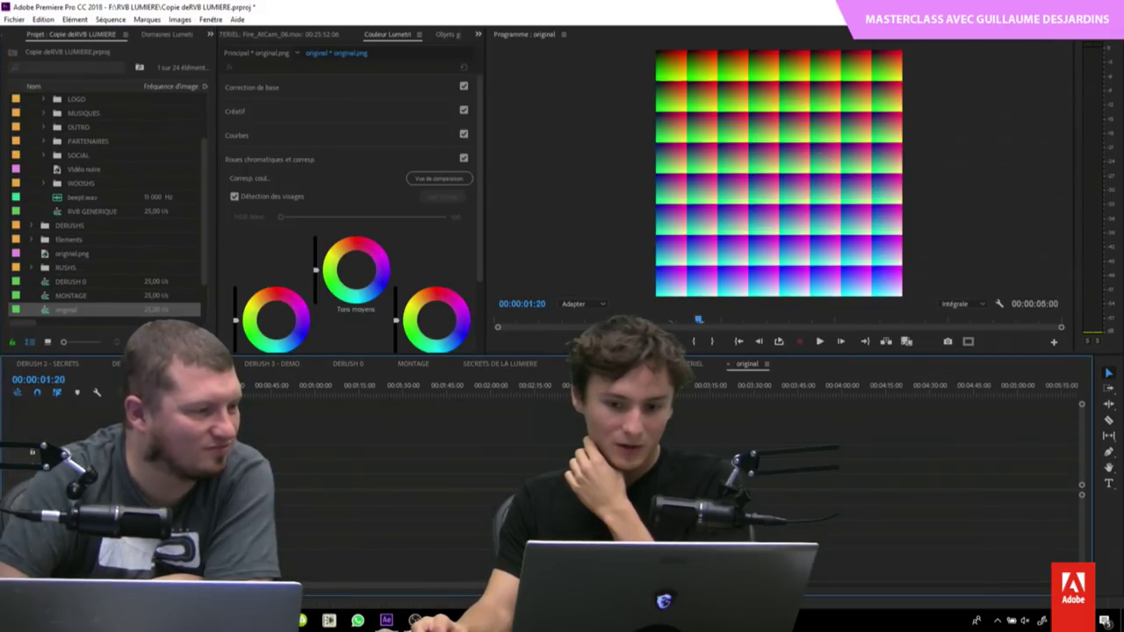
Step: Copy the CONTRASTE adjustment layer into the original sequence and open Export Frame for the graded still
click(615, 364)
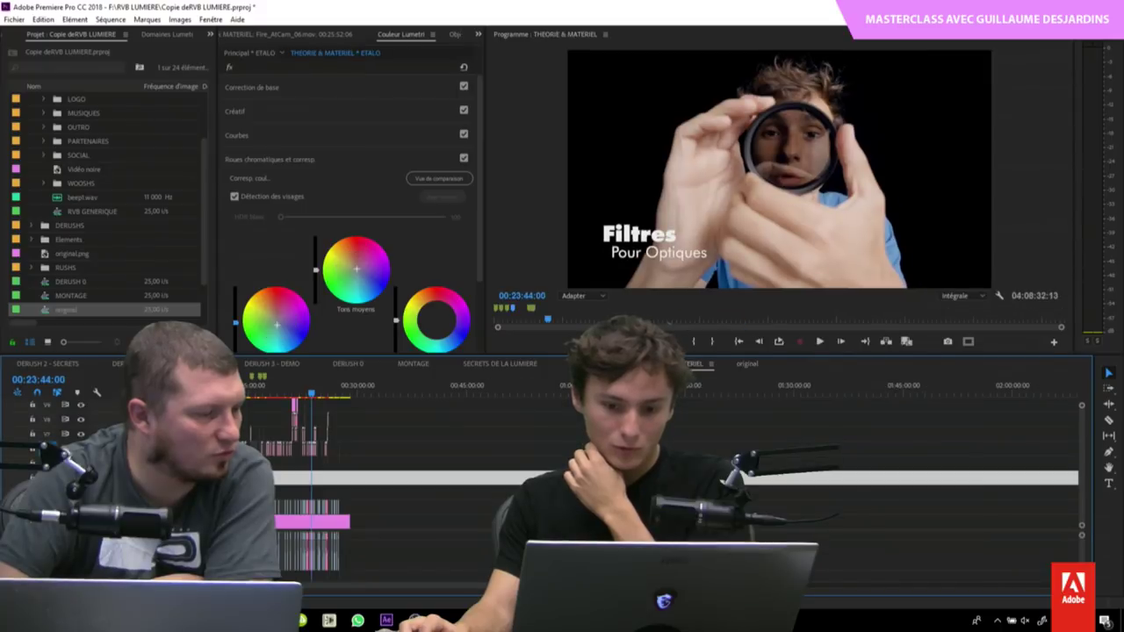
click(580, 364)
click(342, 391)
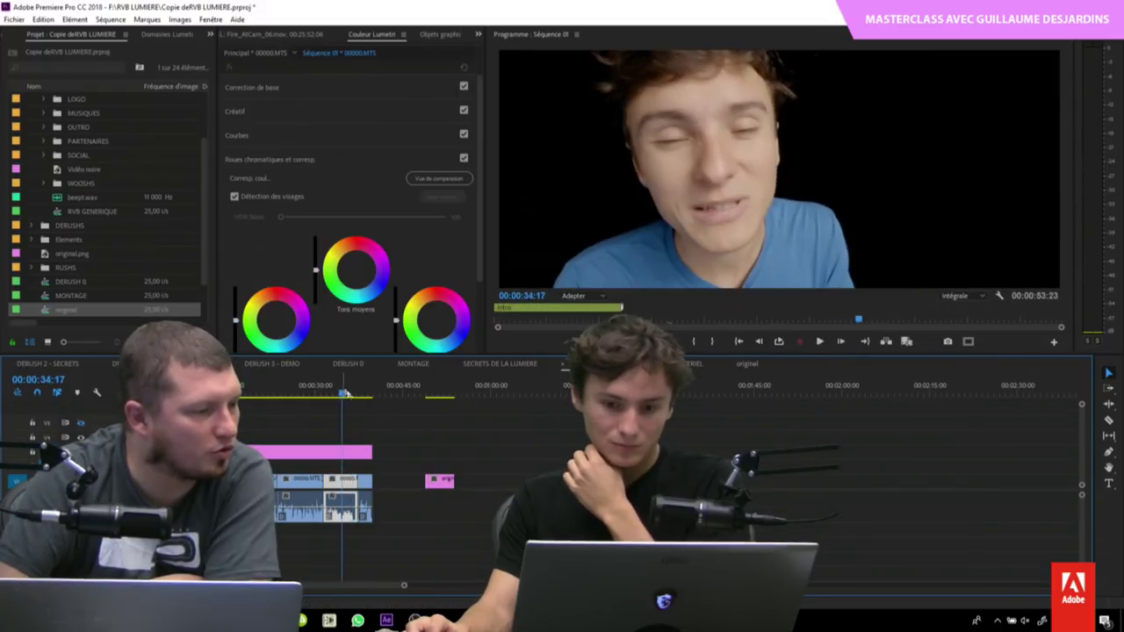
drag(323, 387, 295, 386)
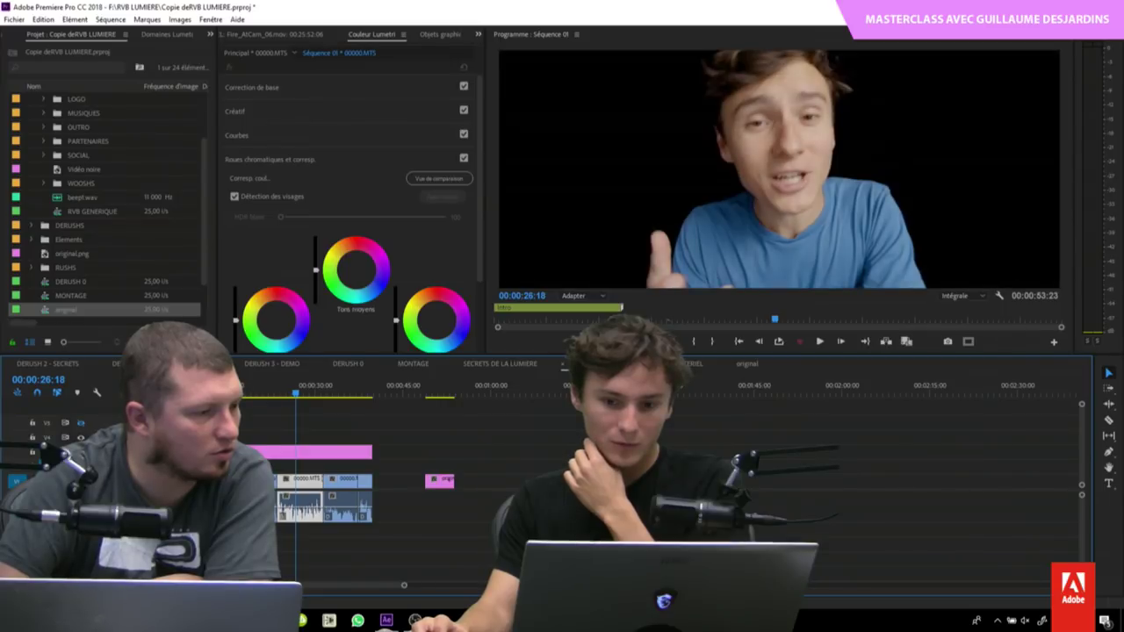
click(333, 452)
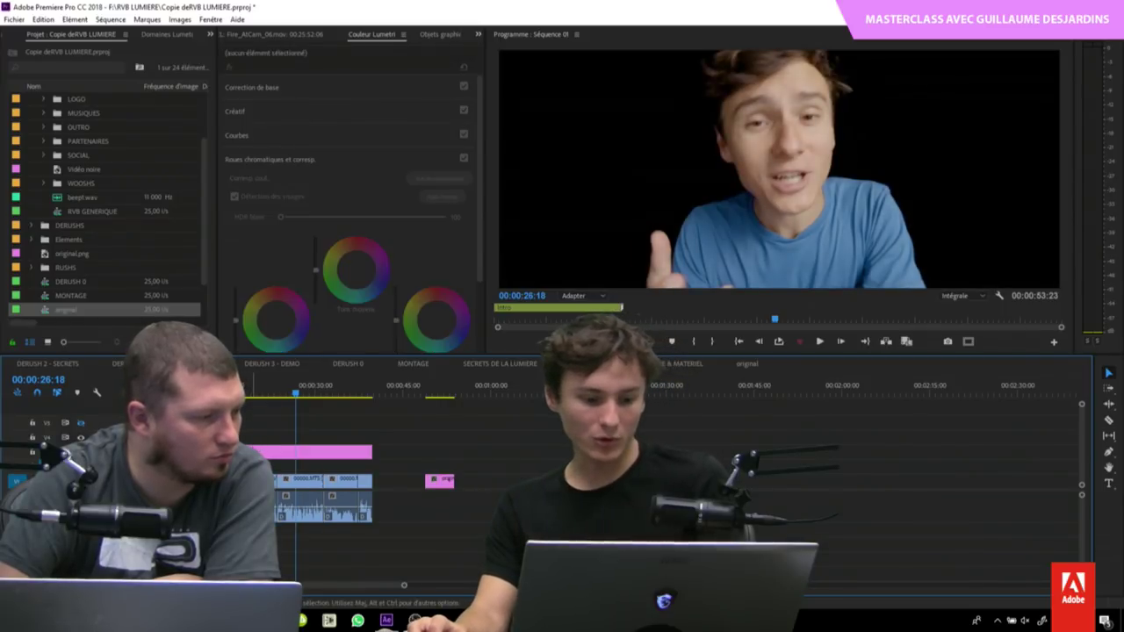
click(745, 363)
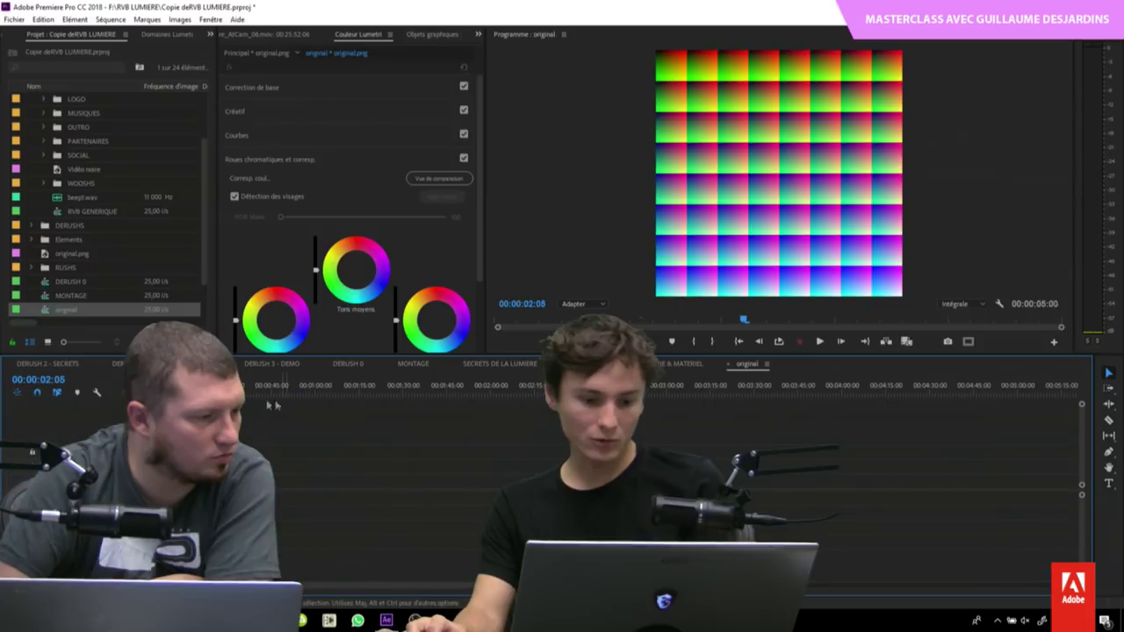
key(Down)
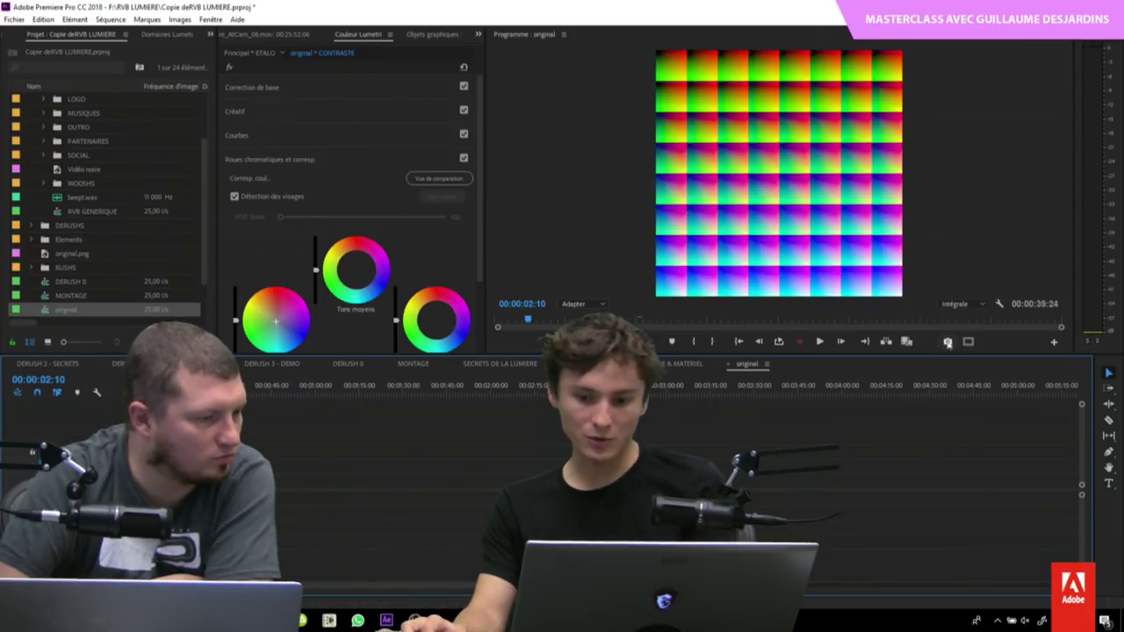
click(947, 341)
drag(161, 22, 293, 151)
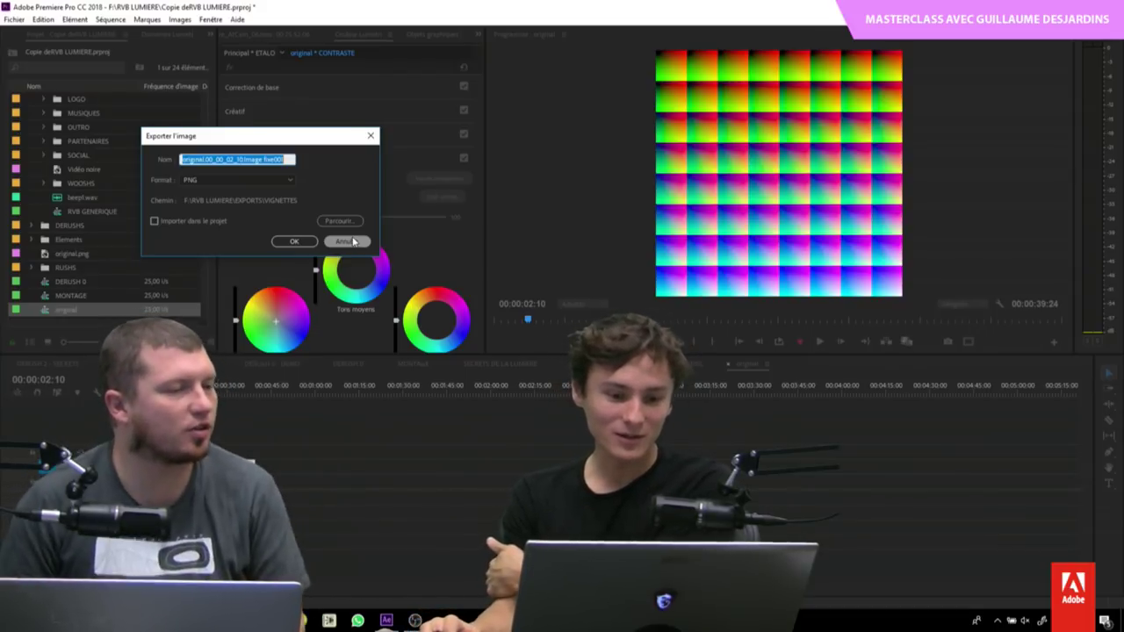
Step: Cancel the Exporter l'image dialog and return to OBS Studio
click(353, 241)
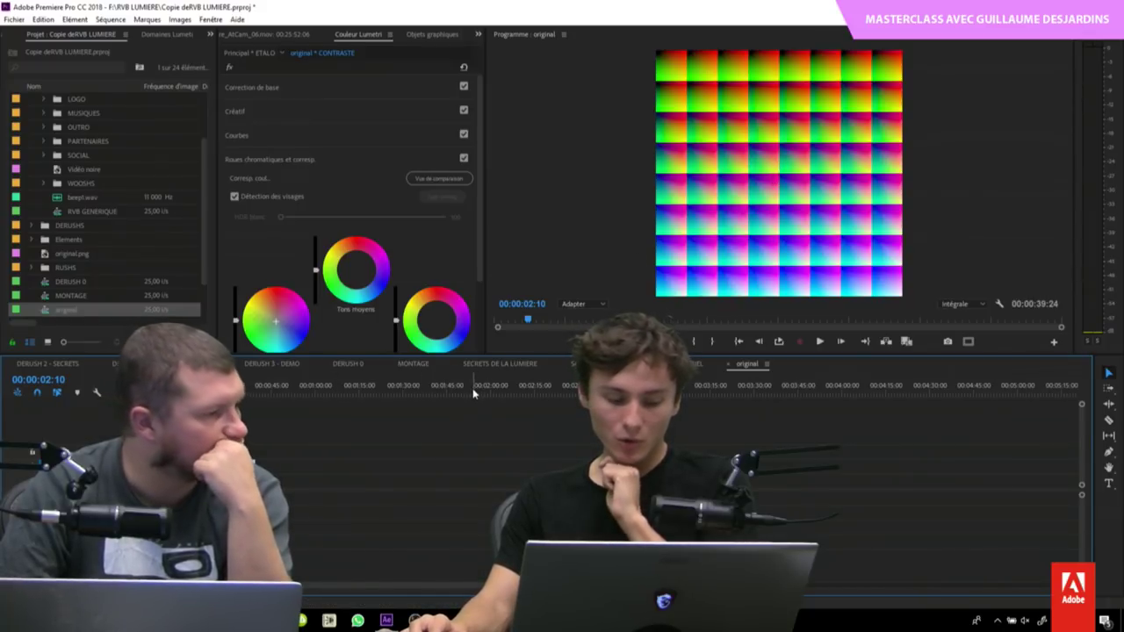
mouse_move(415, 621)
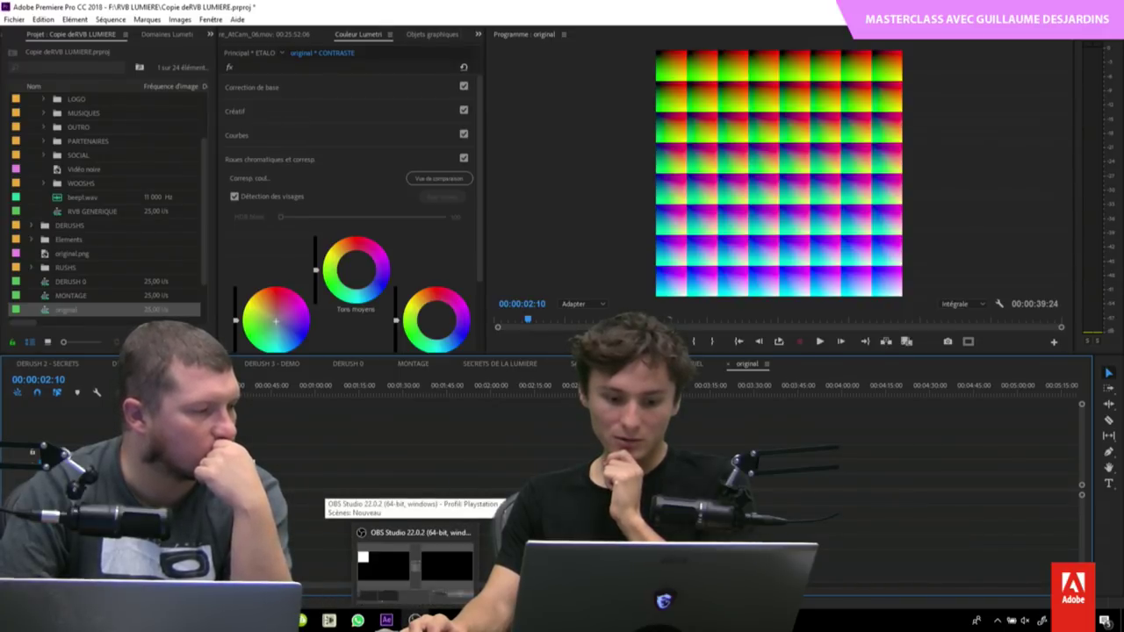
click(414, 566)
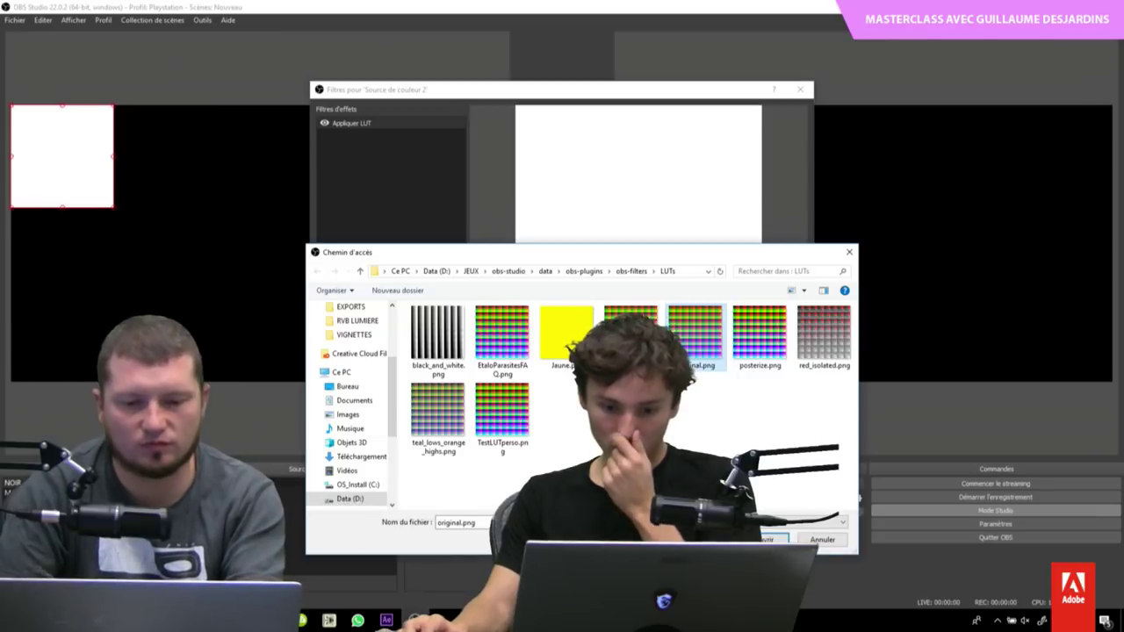
Step: Cancel the Chemin d'accès dialog, leaving the Apply LUT file path empty
click(820, 541)
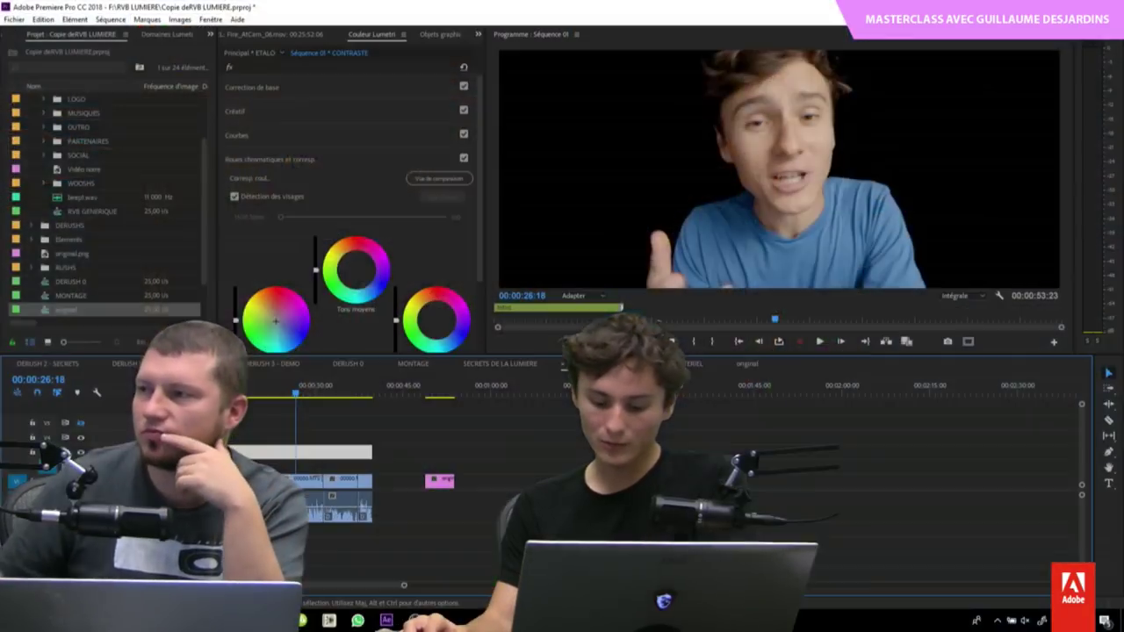
Step: Open Réglages d'exportation for Séquence 01 with Ctrl+M, then switch to OBS Studio
key(ctrl+m)
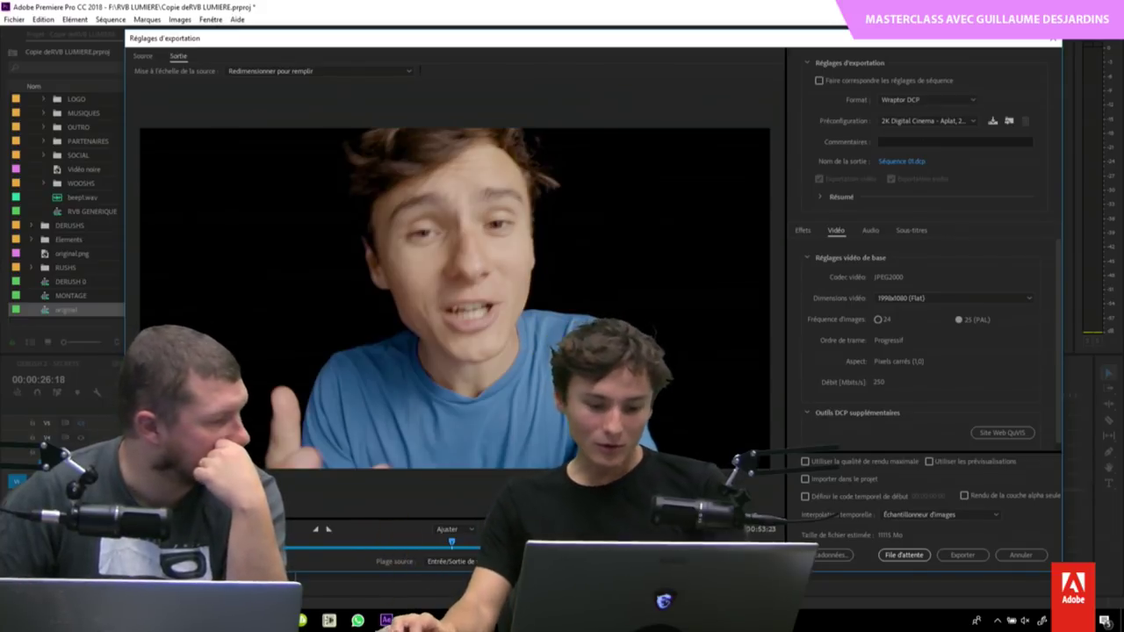
key(alt+Tab)
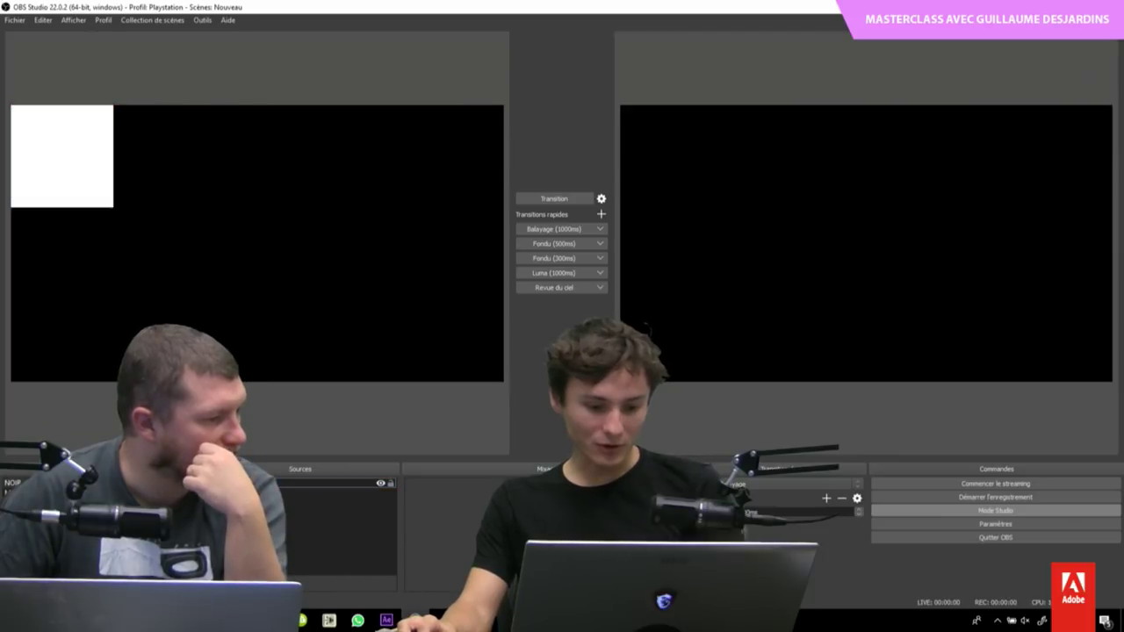
Step: Add a new media source named Source média 3 to the Nouveau scene
click(235, 586)
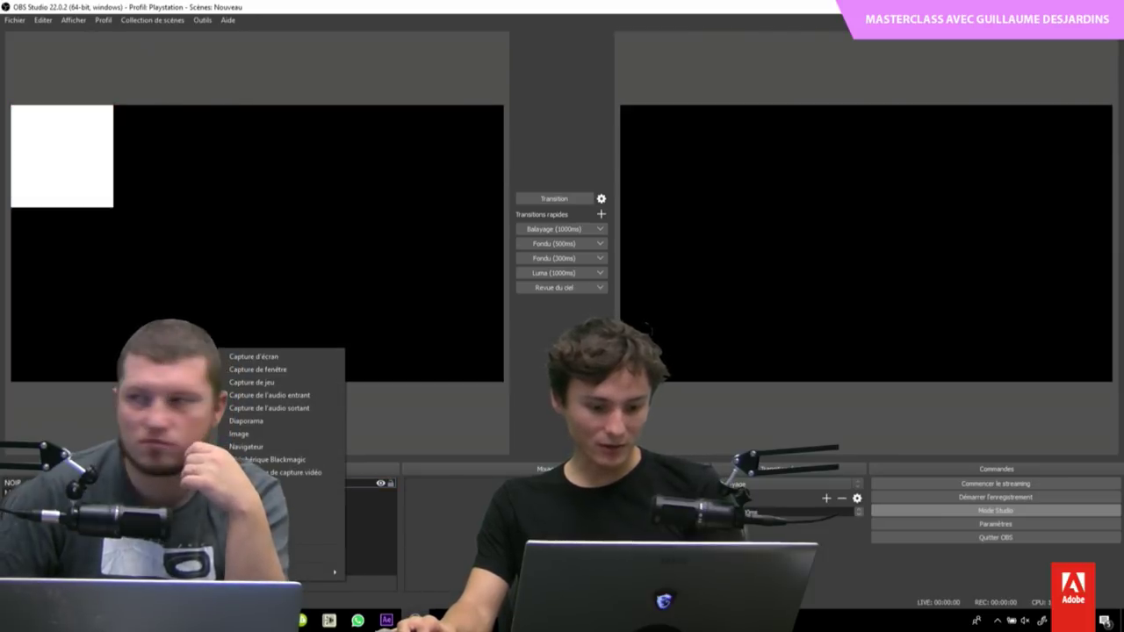
click(318, 556)
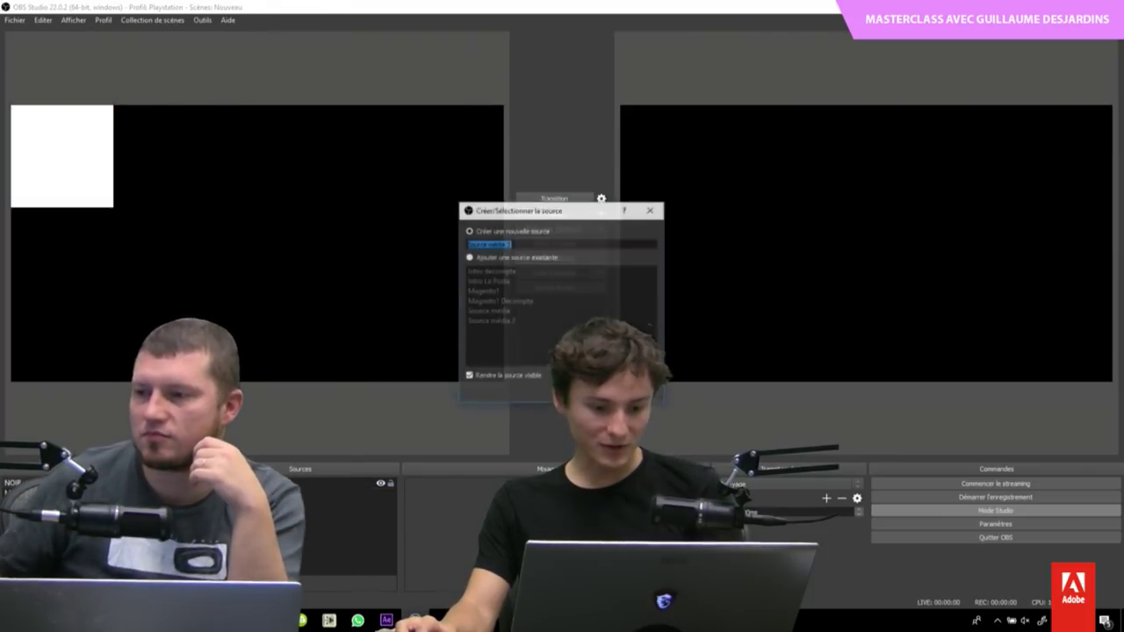
click(598, 397)
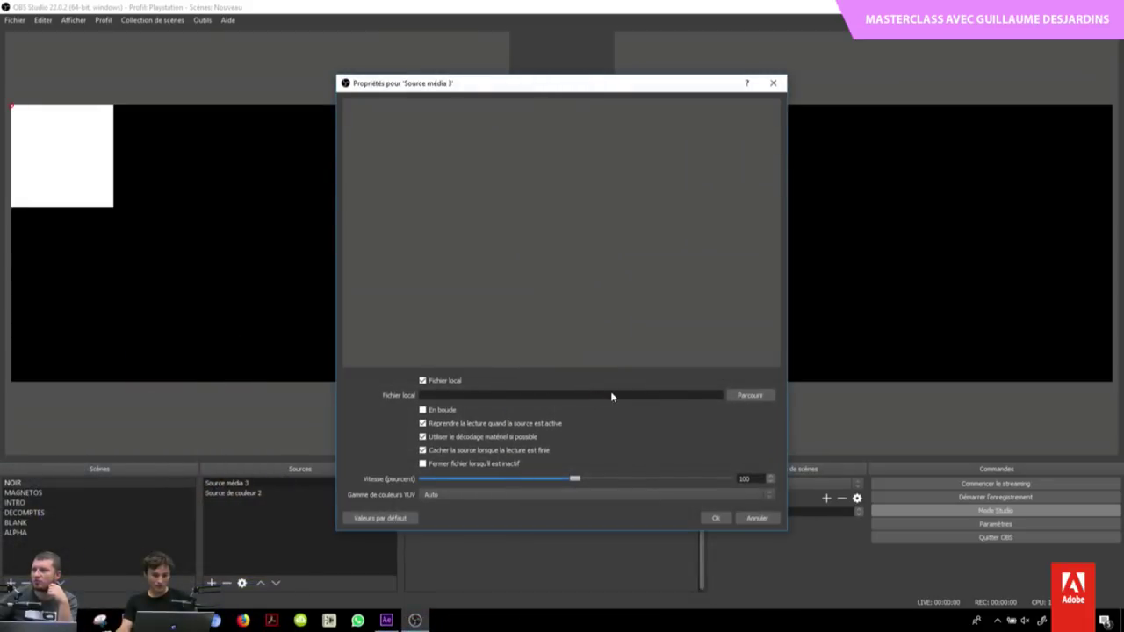
Step: Browse for a media file, then back out without one and close Source média 3's properties
click(751, 395)
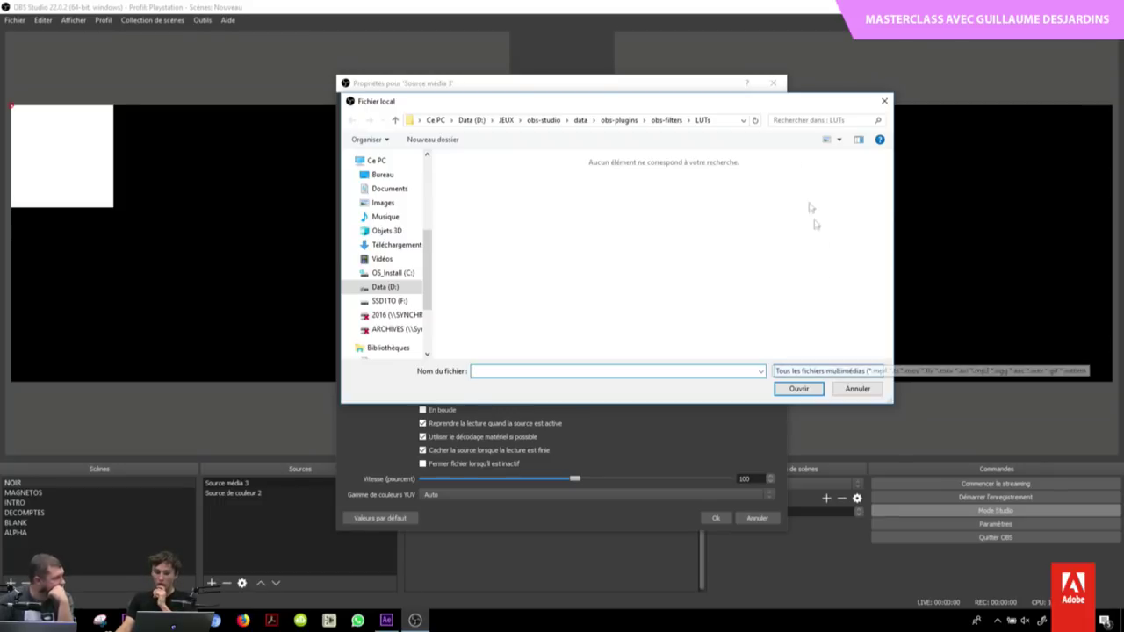
drag(770, 103, 706, 101)
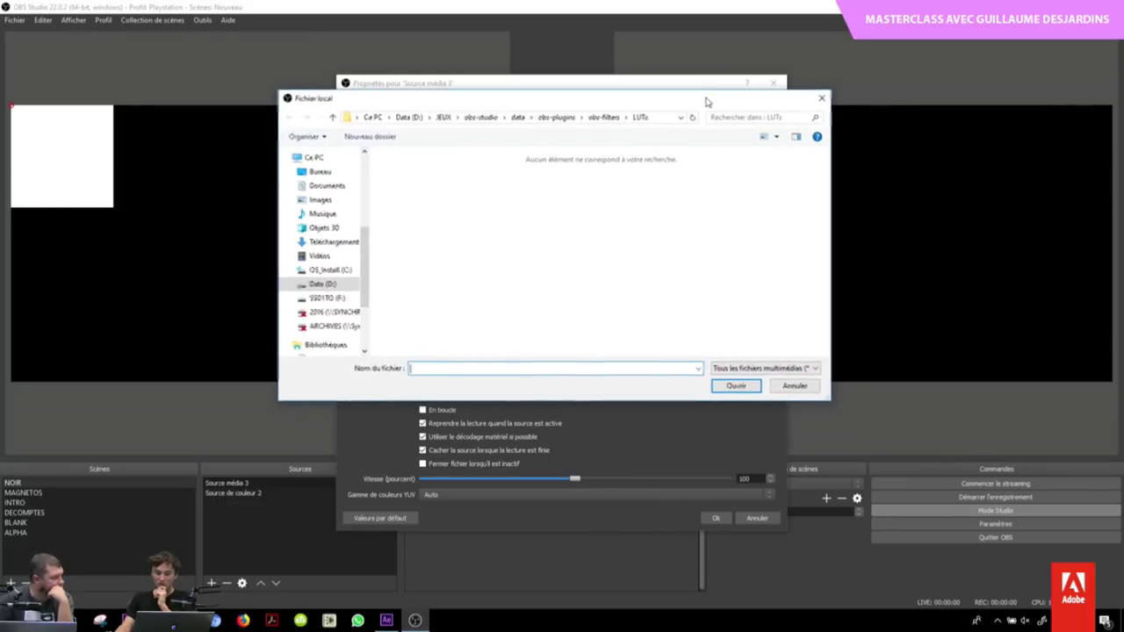
click(801, 370)
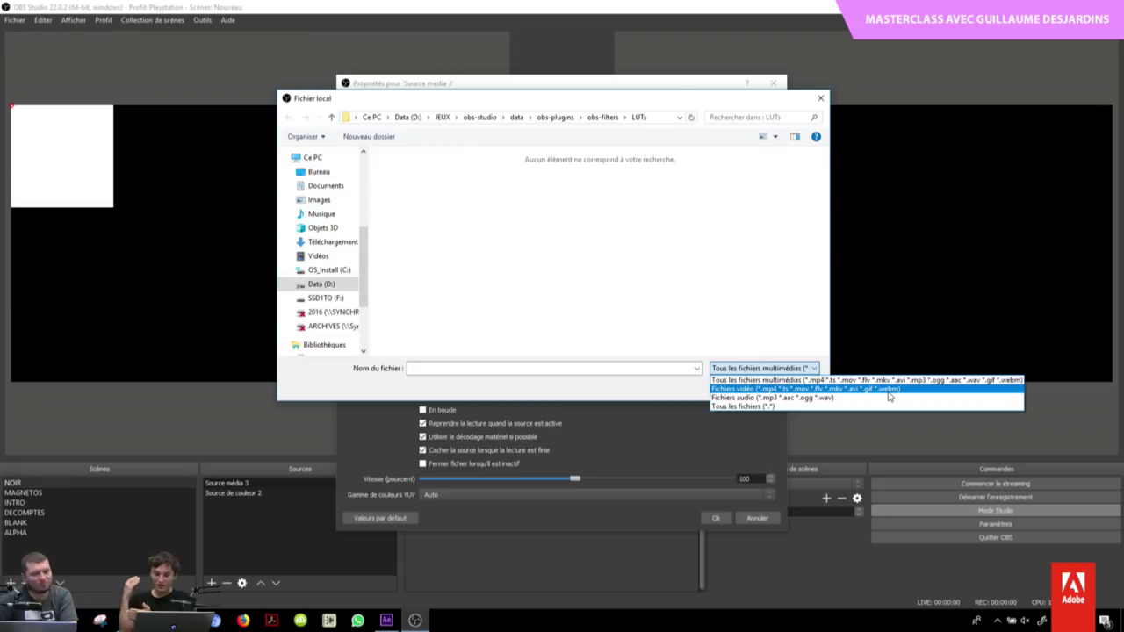
click(766, 311)
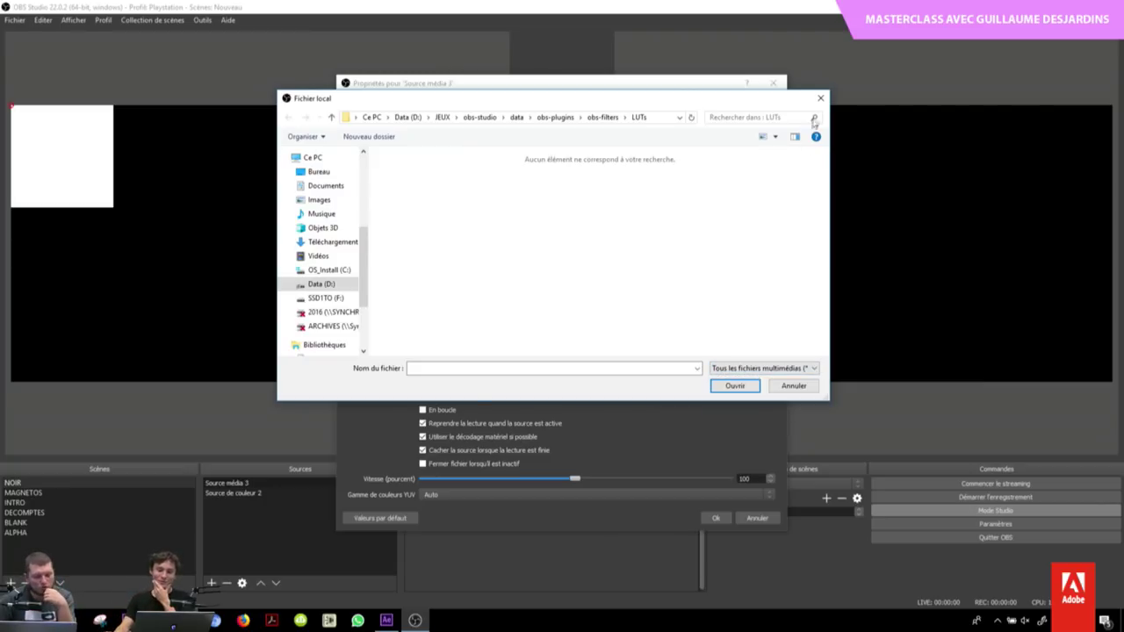
click(820, 100)
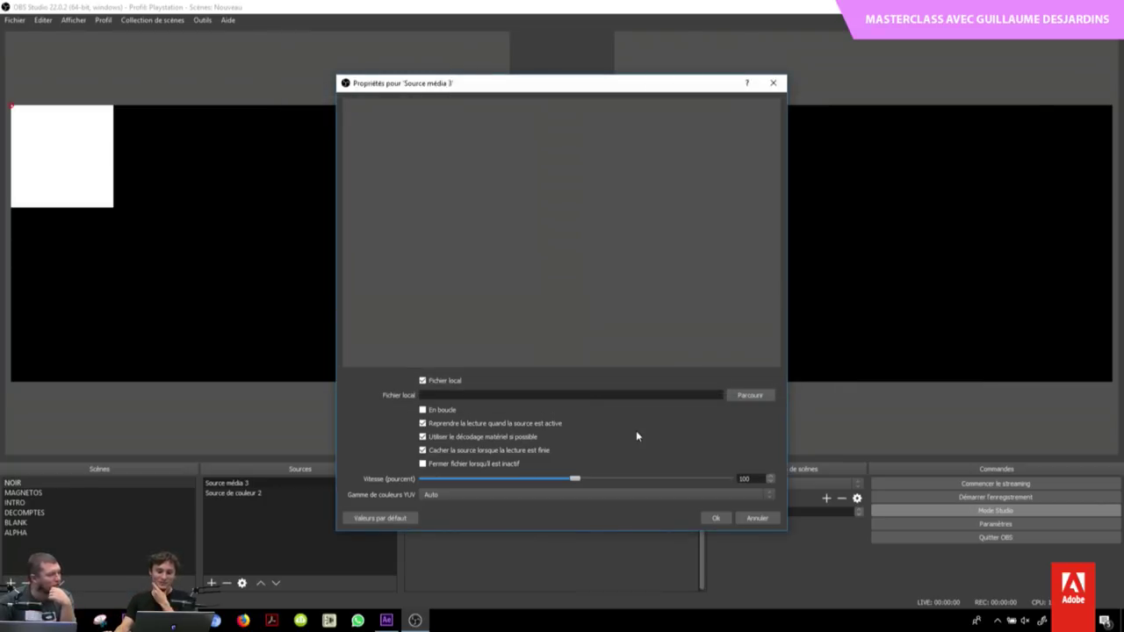
click(743, 521)
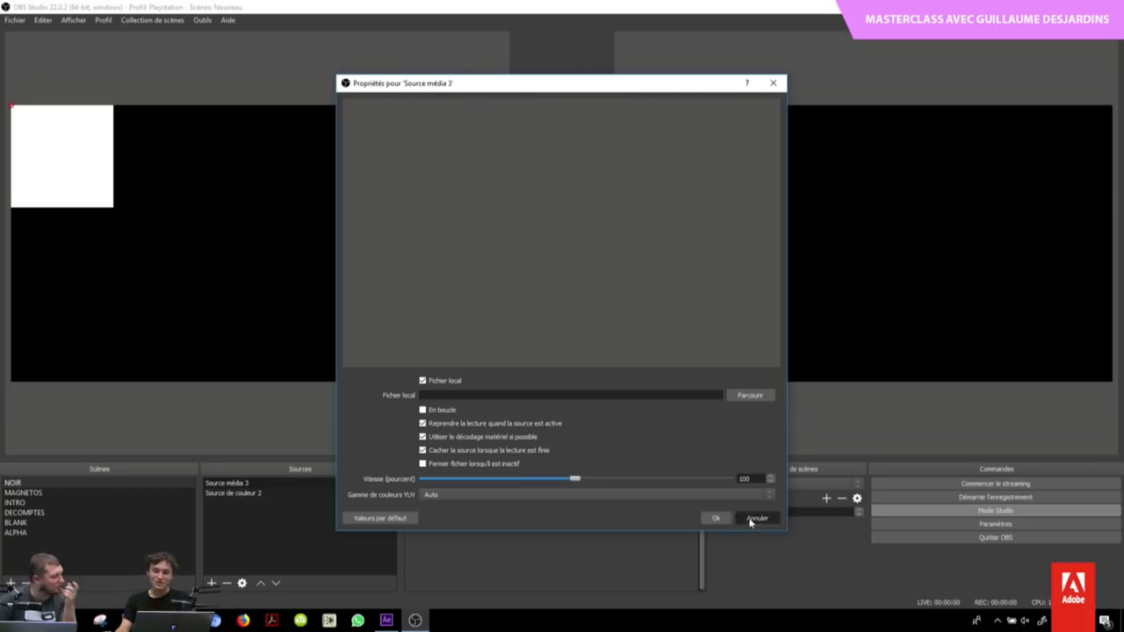
click(347, 533)
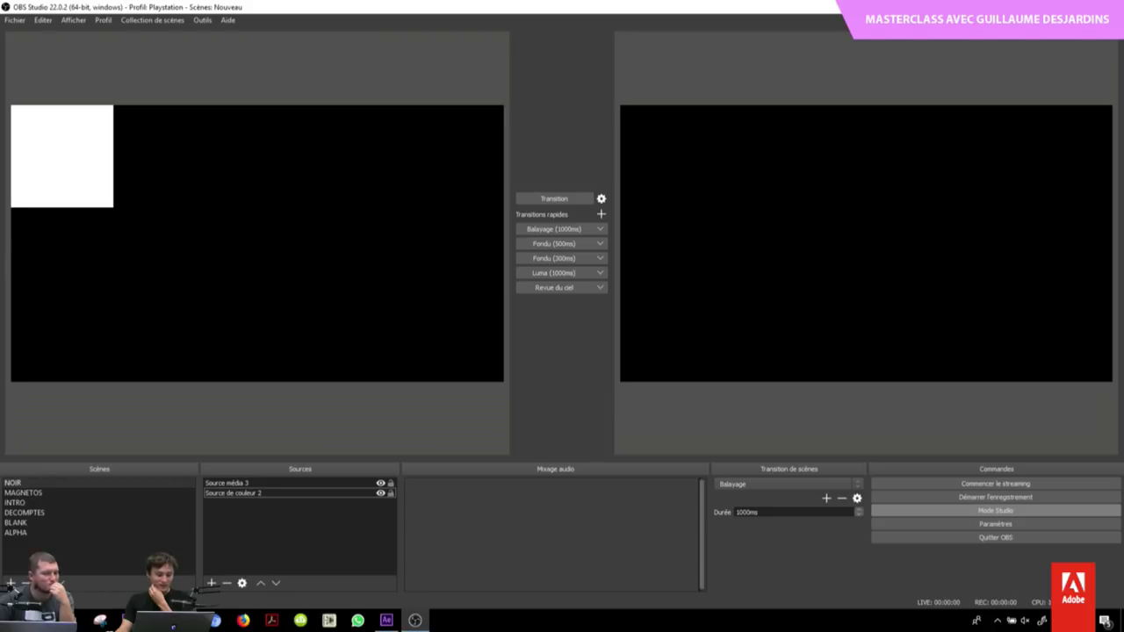
mouse_move(157, 620)
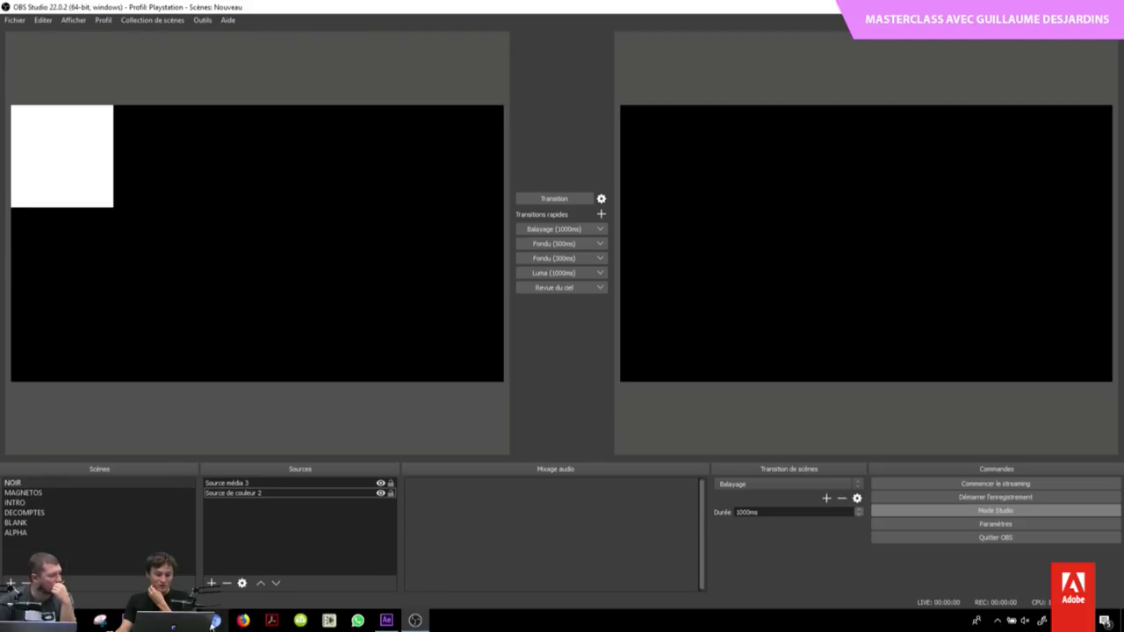
Step: Bring Export Settings forward and change the format from Wraptor DCP to WebM
click(127, 562)
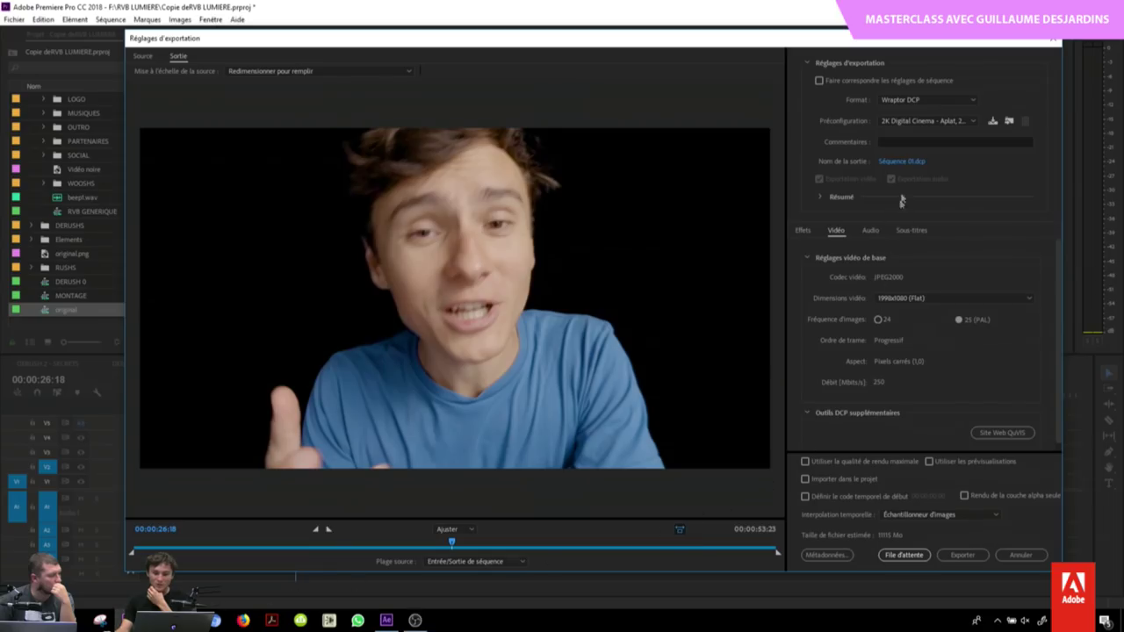
click(941, 100)
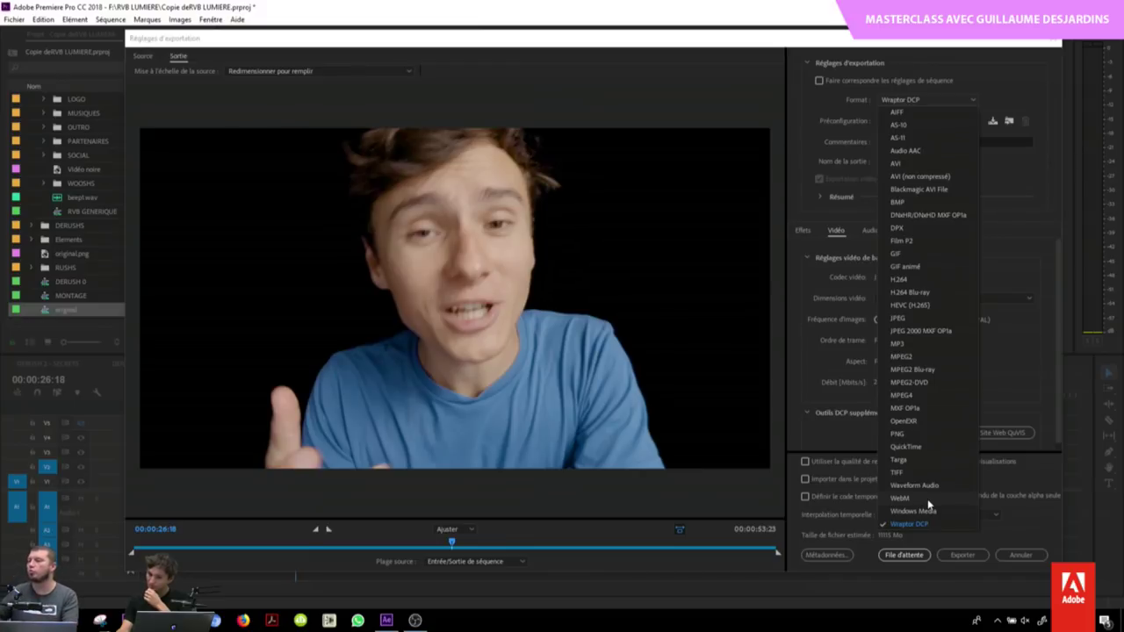
click(928, 499)
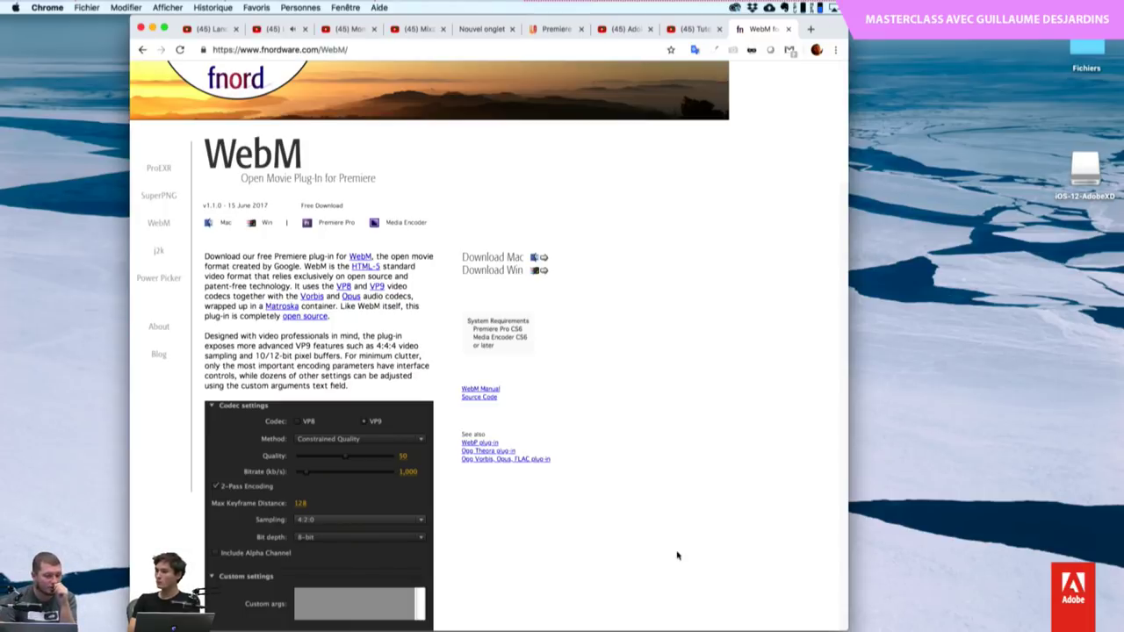
scroll(677, 554, down, 1)
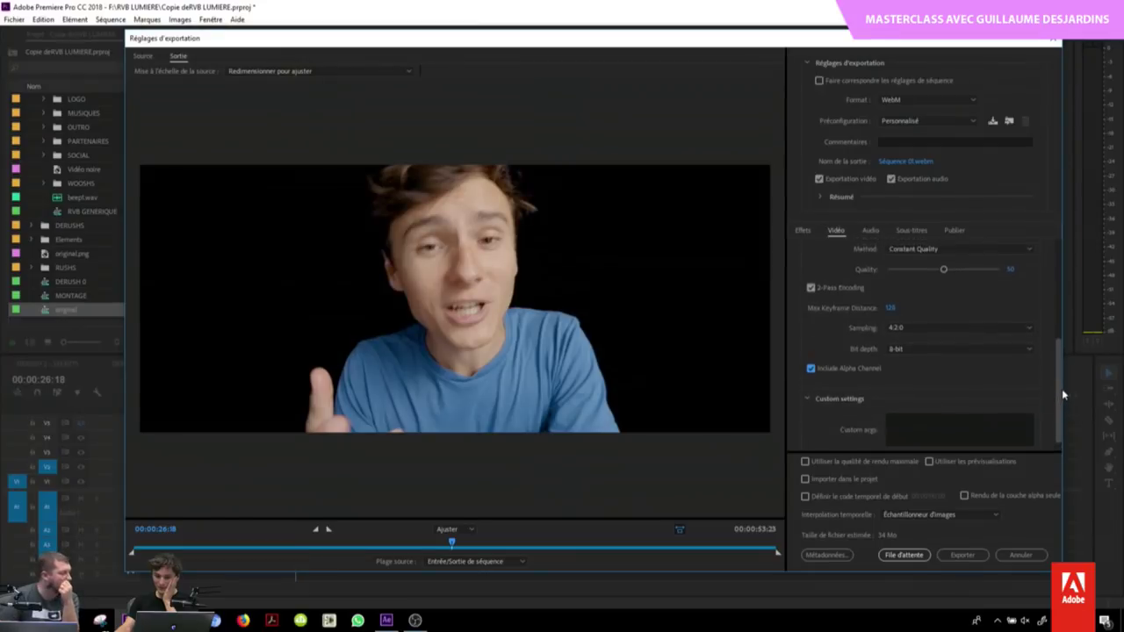
Step: Raise the WebM VP9 quality slider from 50 to 100, then reopen the Format list
scroll(1062, 394, up, 2)
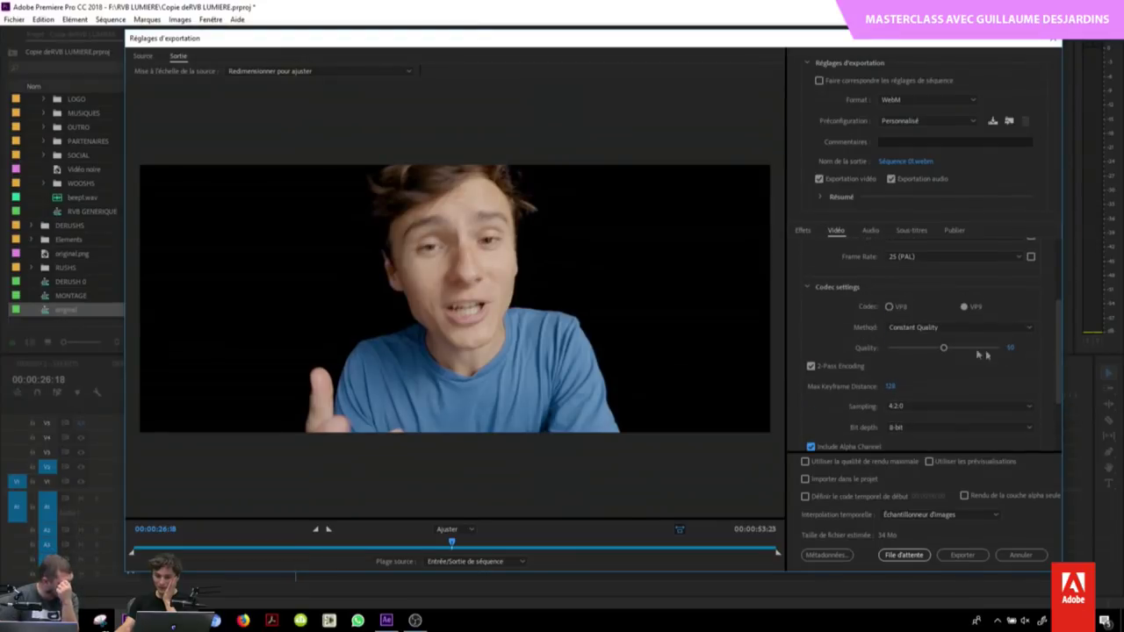
drag(944, 348, 1004, 353)
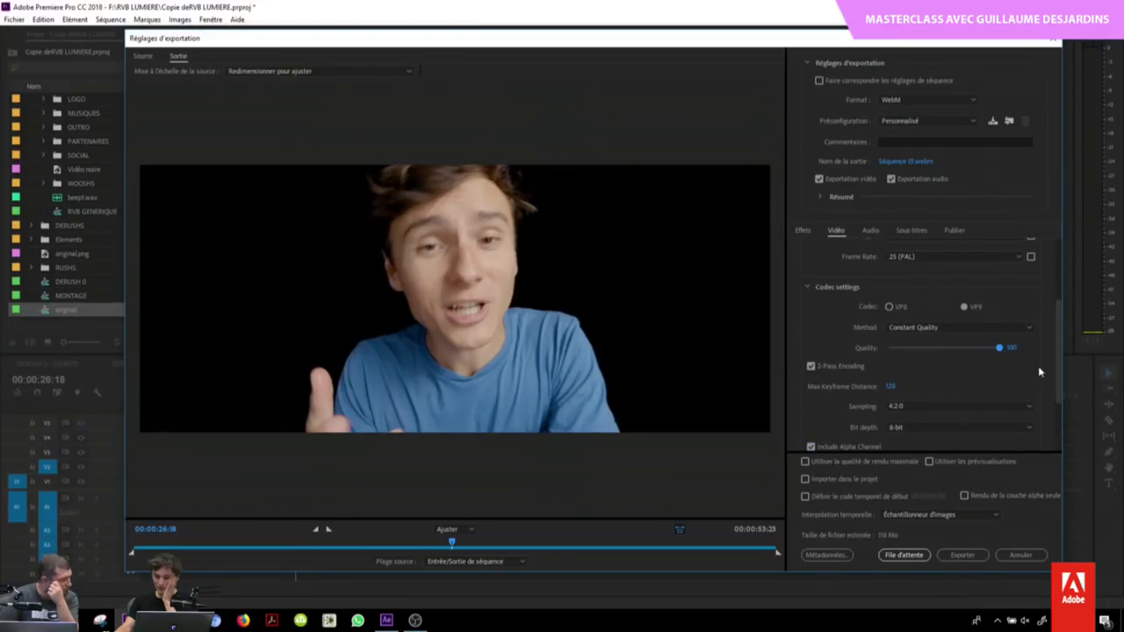
mouse_move(1058, 363)
mouse_down()
mouse_move(1064, 423)
mouse_move(1075, 298)
mouse_up()
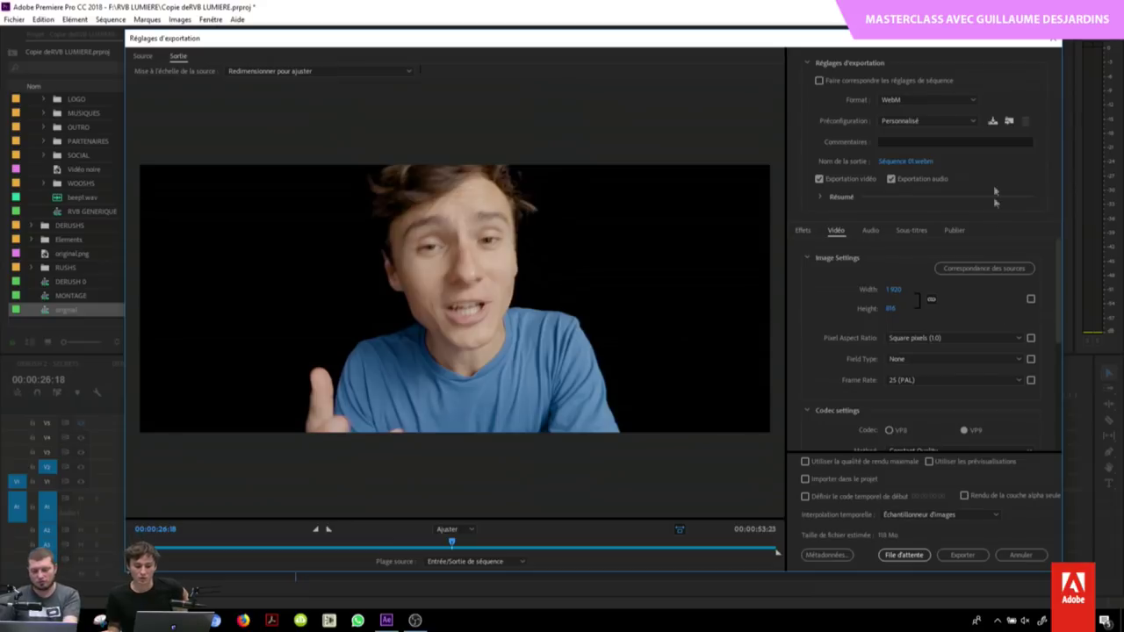
click(967, 100)
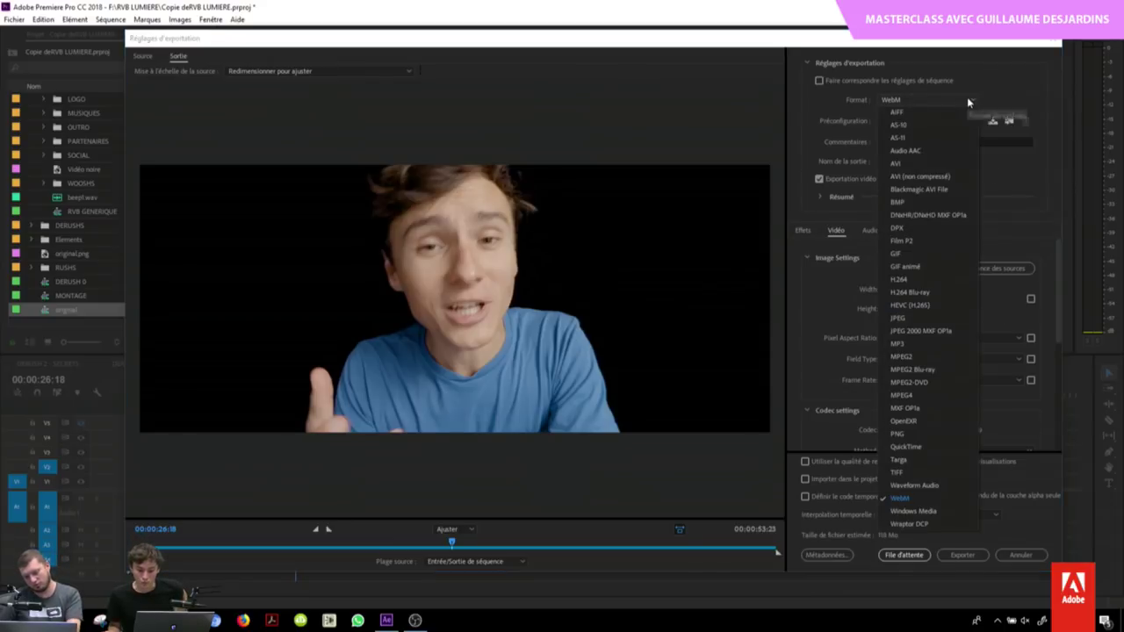
Step: Switch the export format to HEVC (H.265) and review its bitrate settings
click(952, 302)
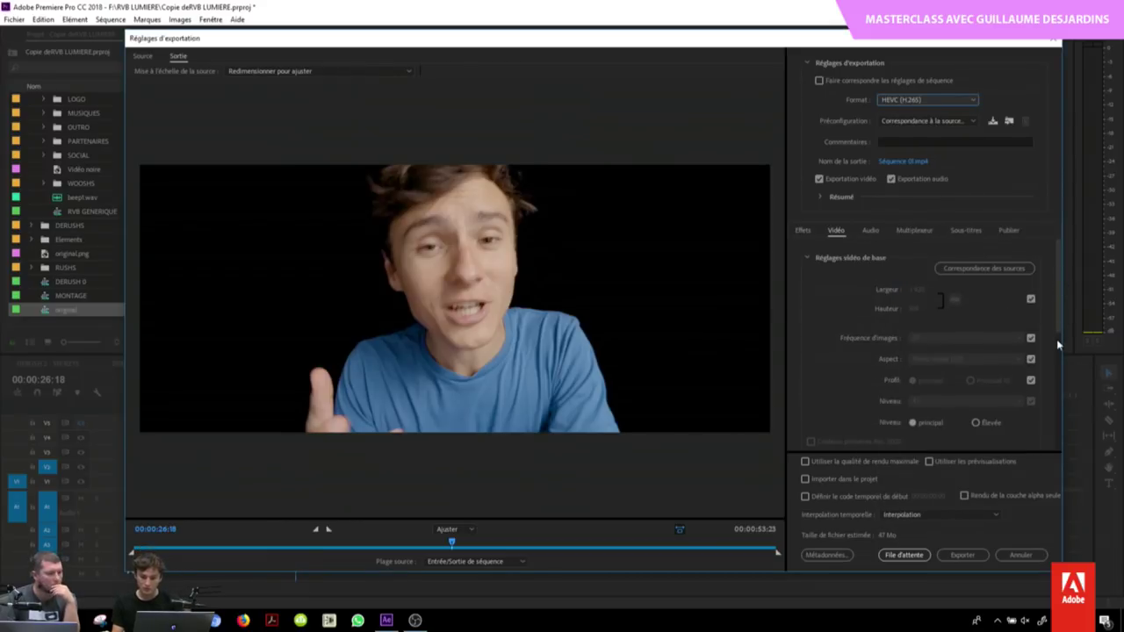
scroll(1057, 339, down, 2)
scroll(1058, 344, down, 2)
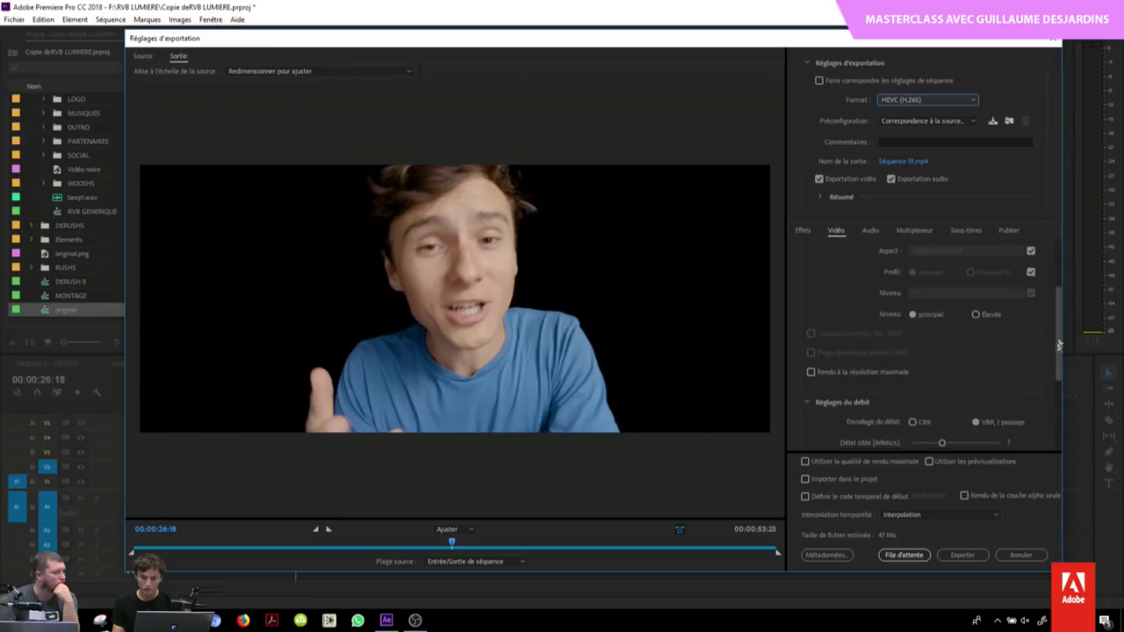
drag(1059, 344, 1059, 423)
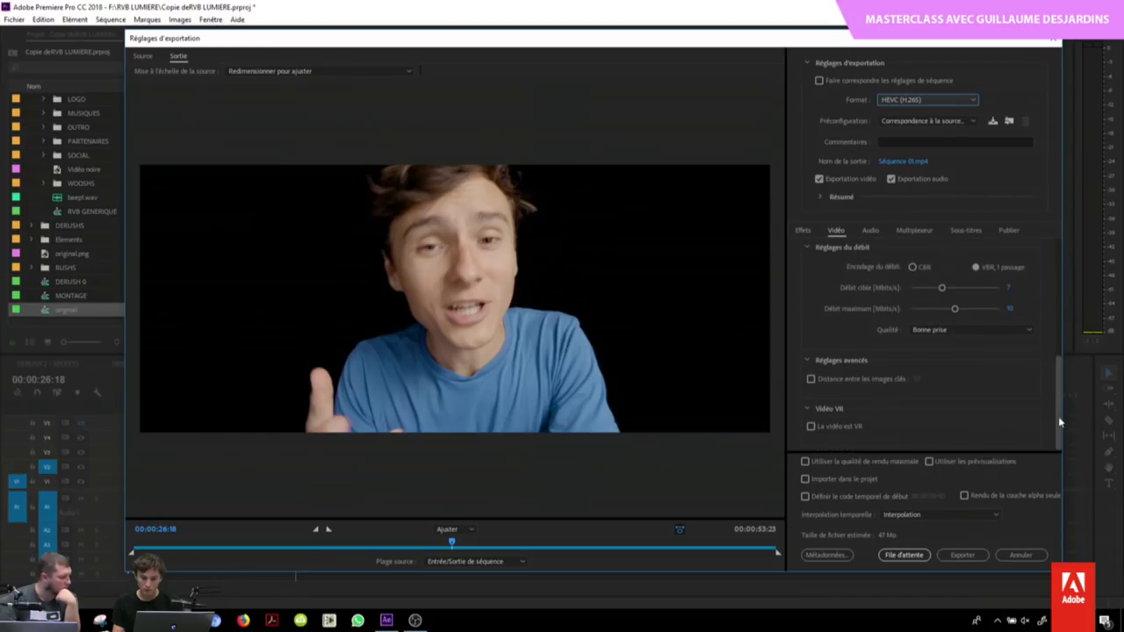
drag(1059, 416, 1060, 354)
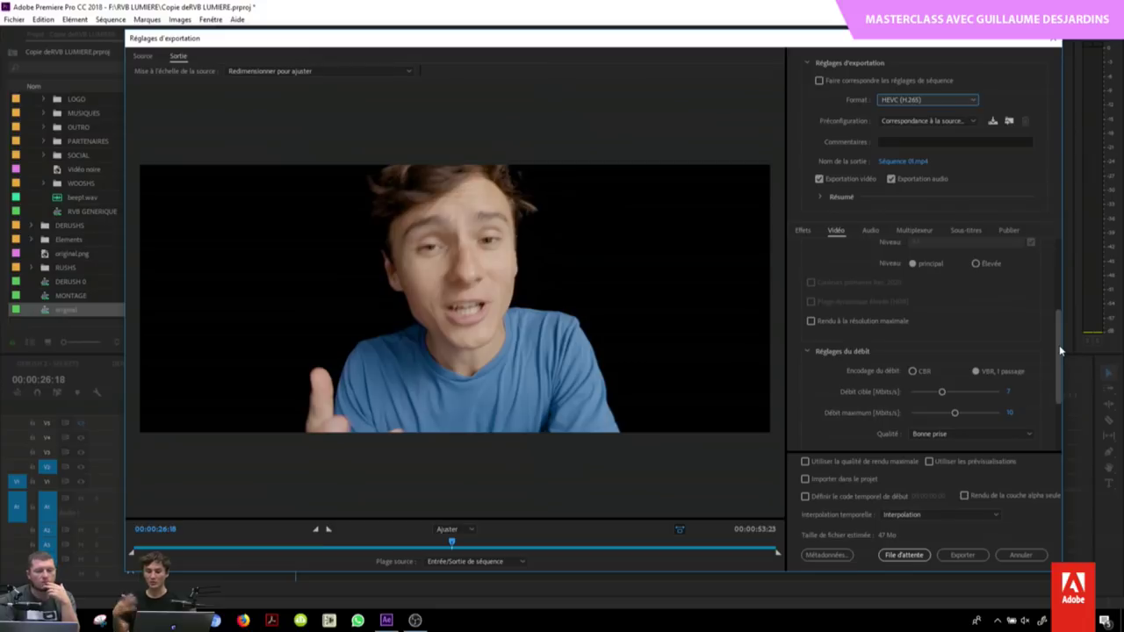
scroll(1060, 345, up, 4)
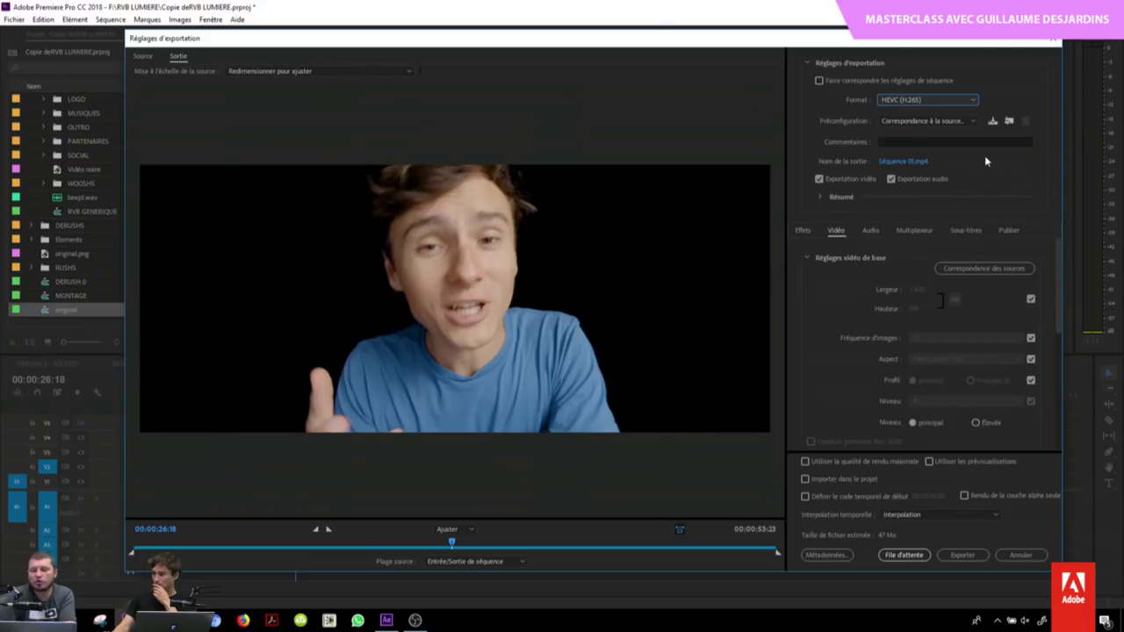
click(971, 103)
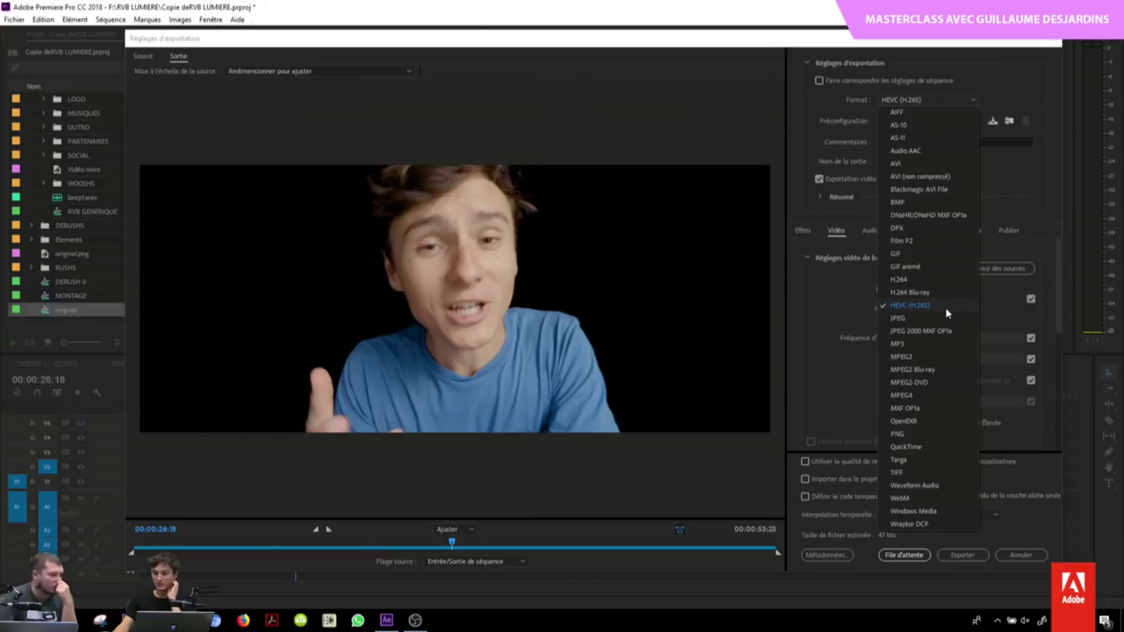
Step: Switch the export format from HEVC (H.265) back to WebM
click(946, 311)
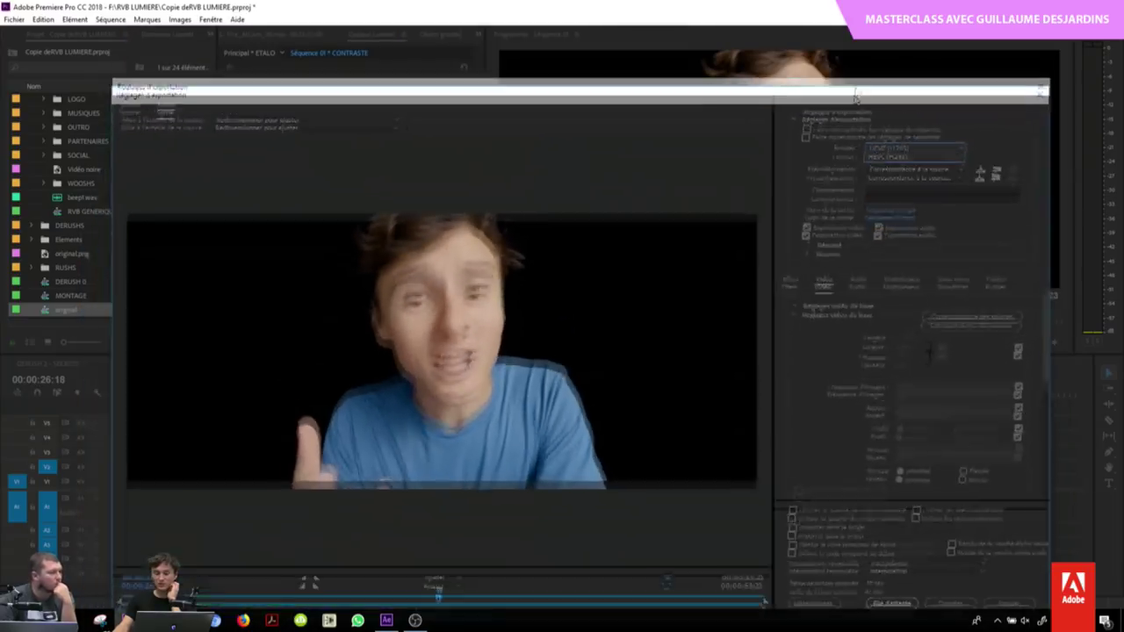
click(416, 621)
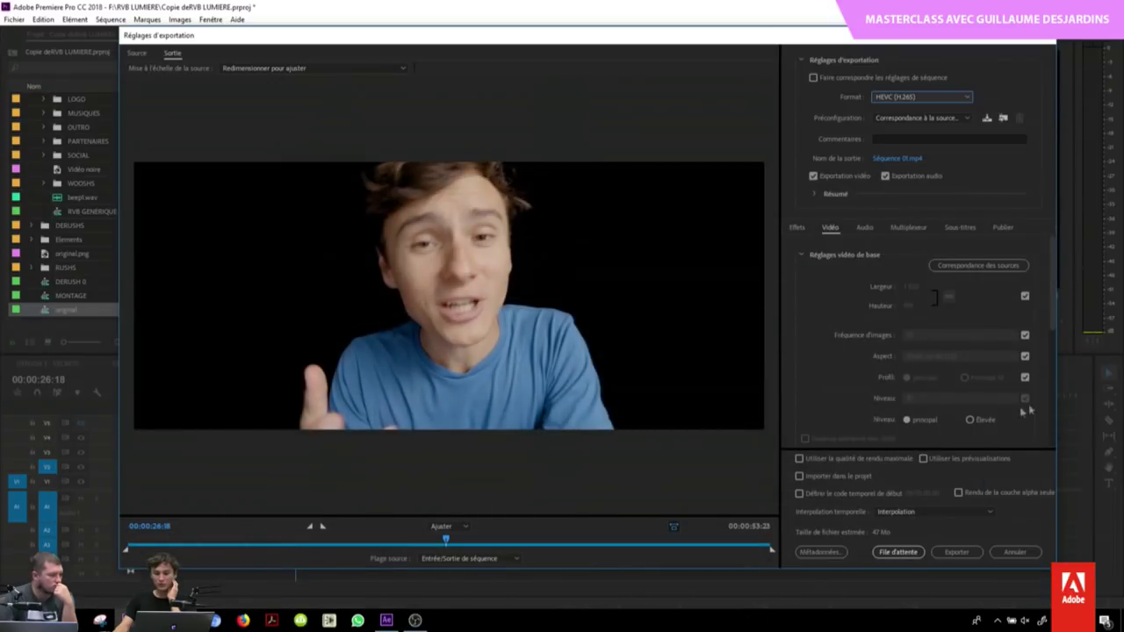
click(948, 97)
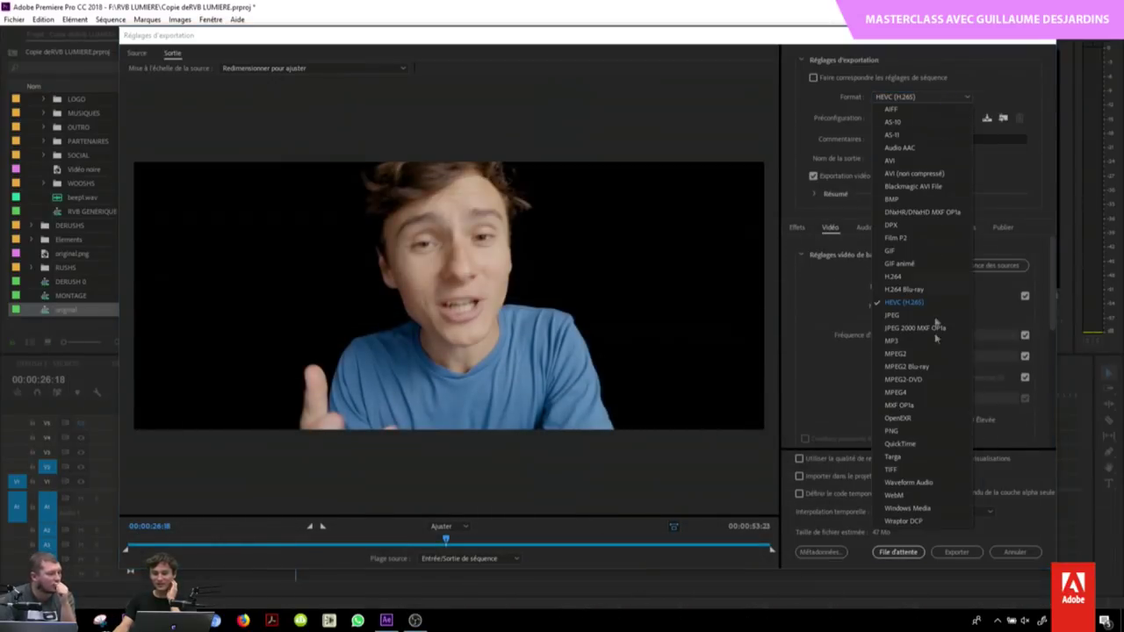
click(929, 496)
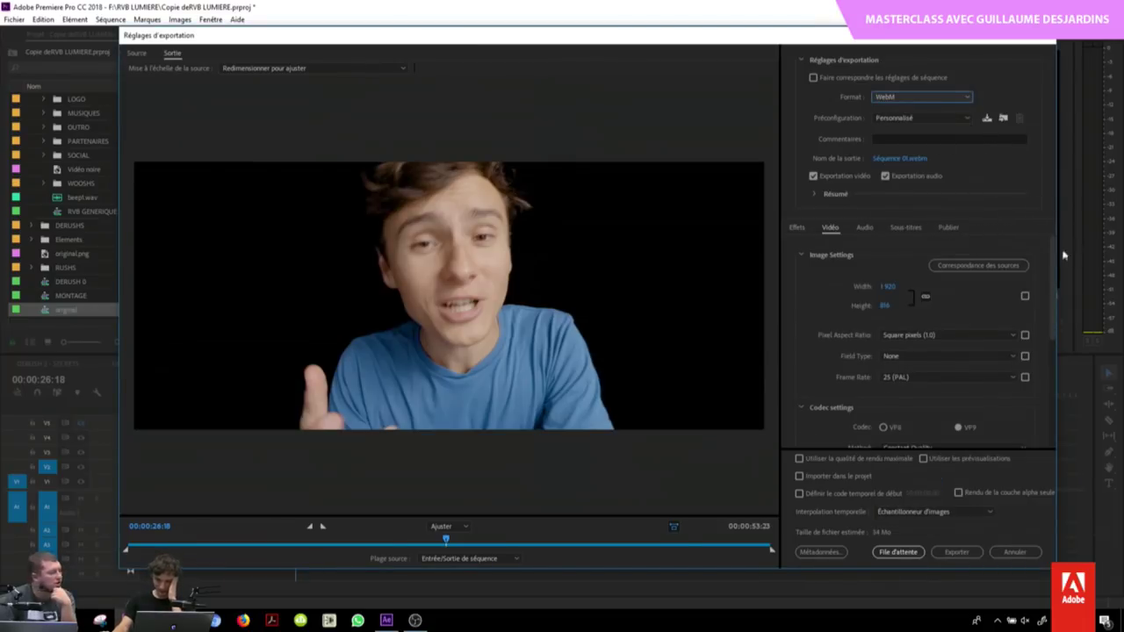
Step: Keep Constant Quality, 4:2:0 and 8-bit, turn off 2-Pass Encoding, then close export settings
drag(1055, 274, 1054, 299)
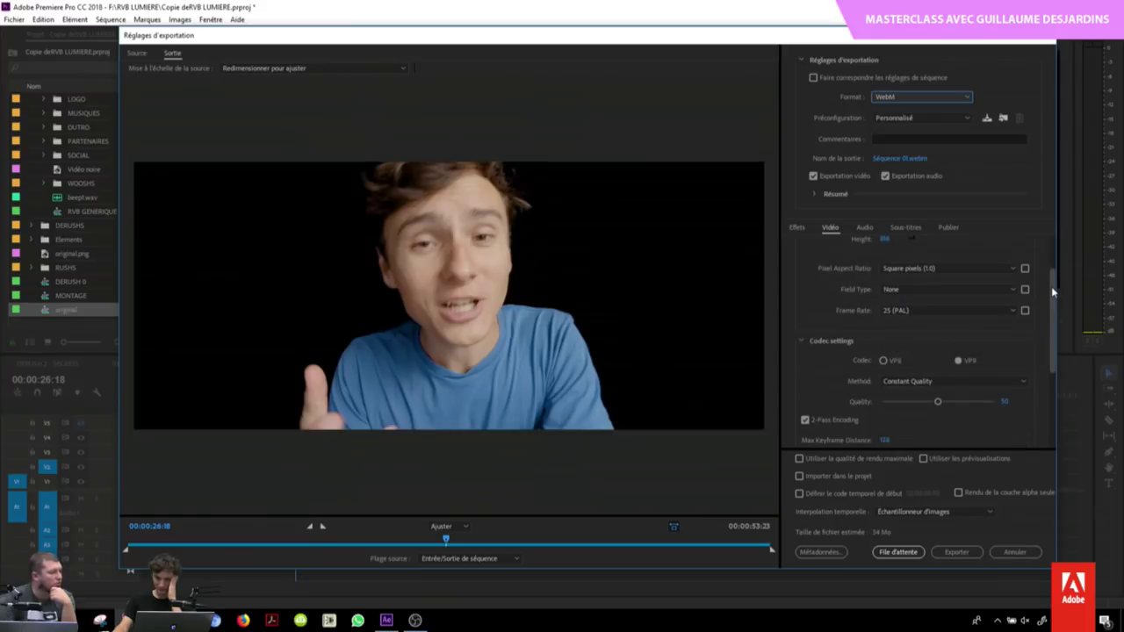
click(975, 381)
click(983, 385)
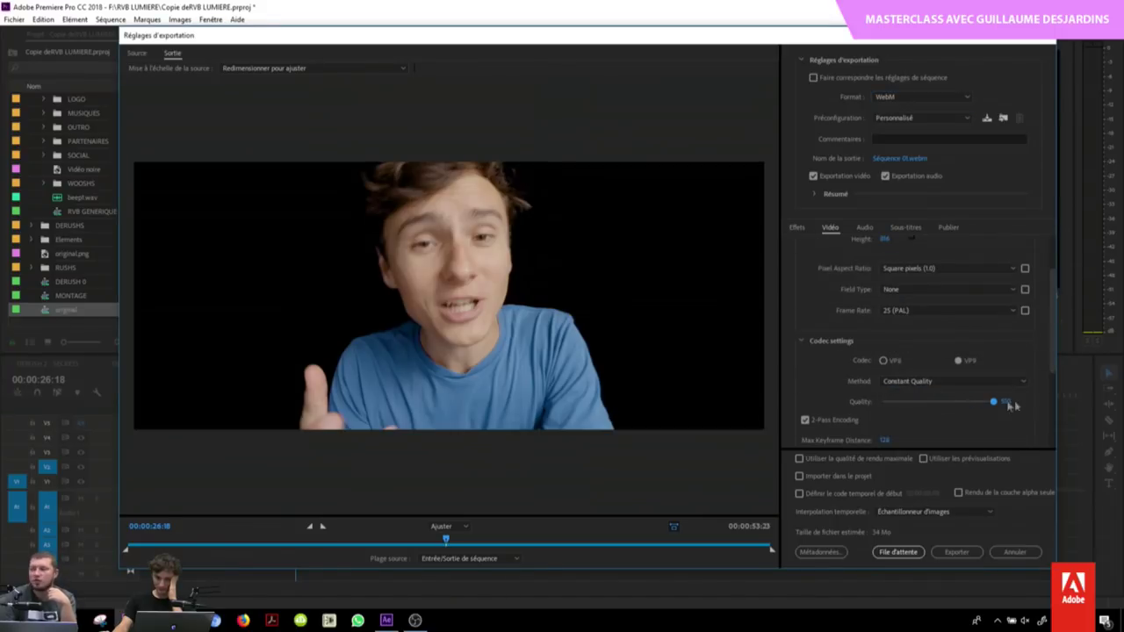
scroll(1006, 428, down, 3)
click(805, 293)
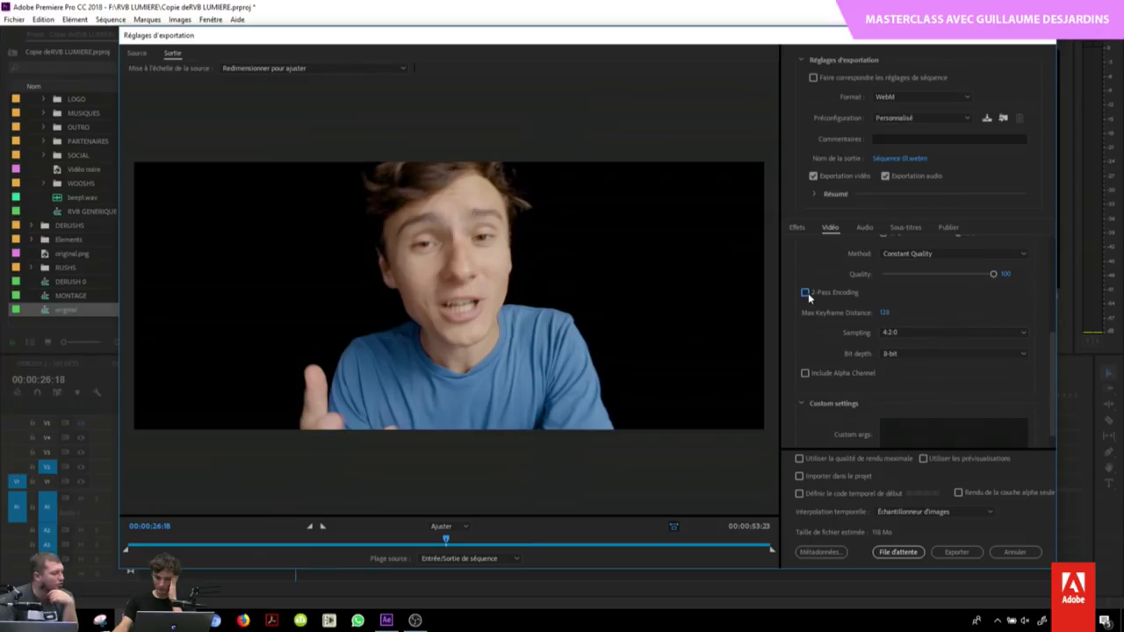
click(914, 333)
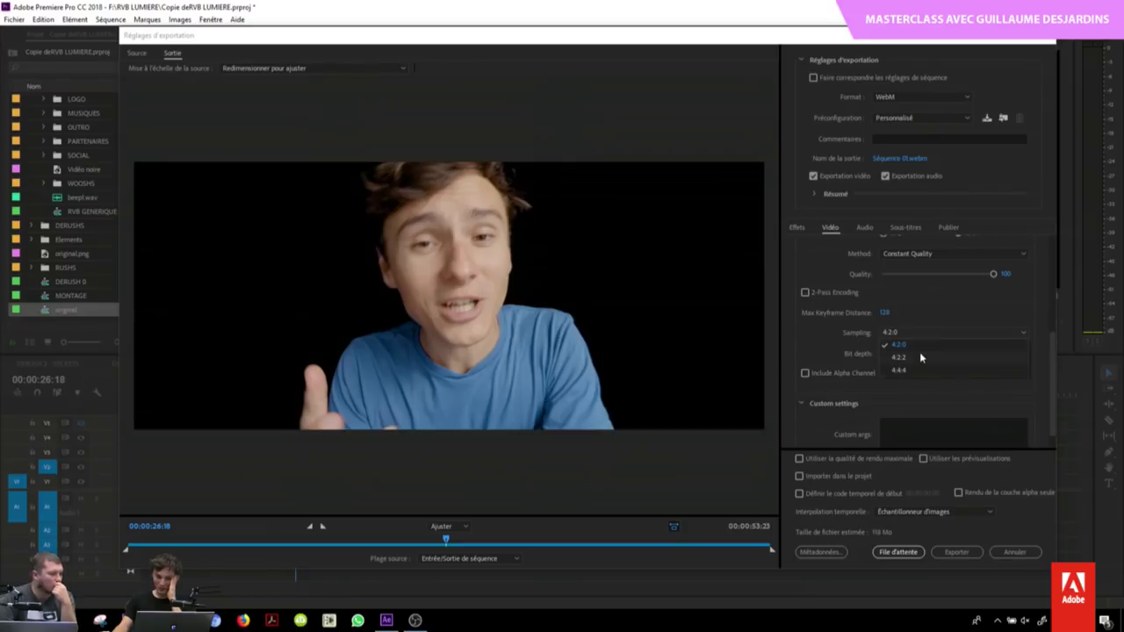
click(920, 346)
click(922, 354)
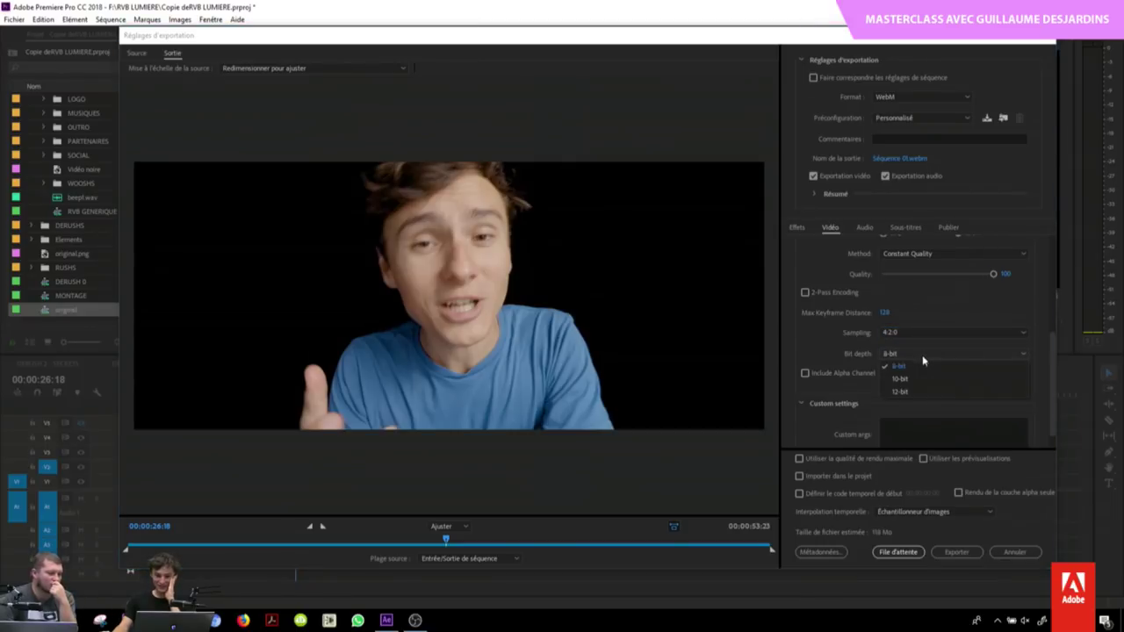
click(928, 365)
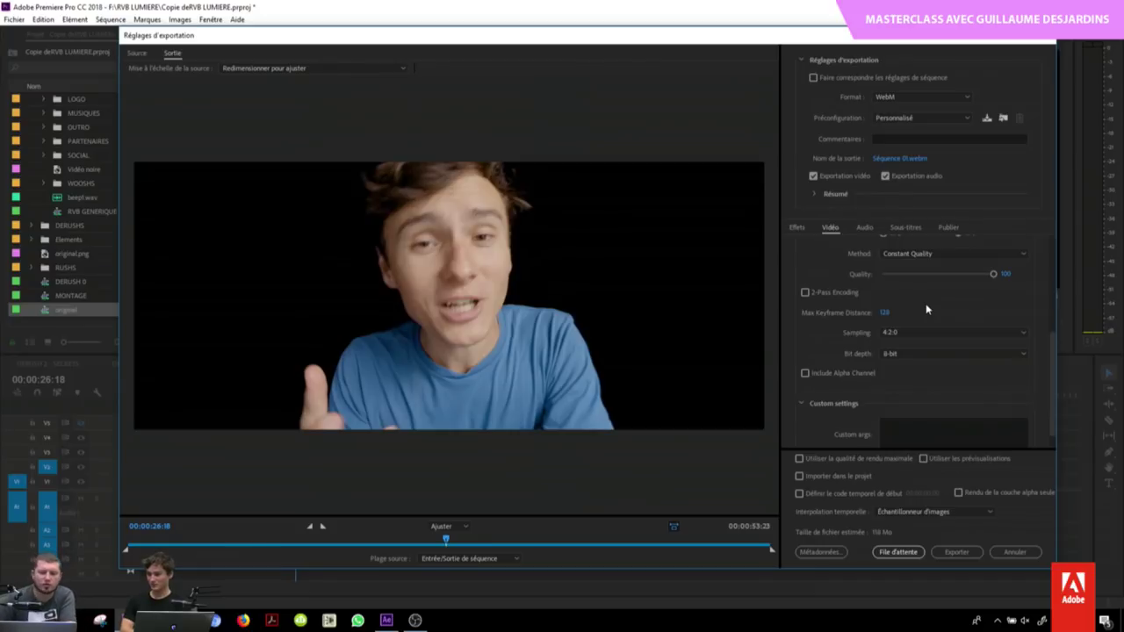
click(996, 557)
click(402, 507)
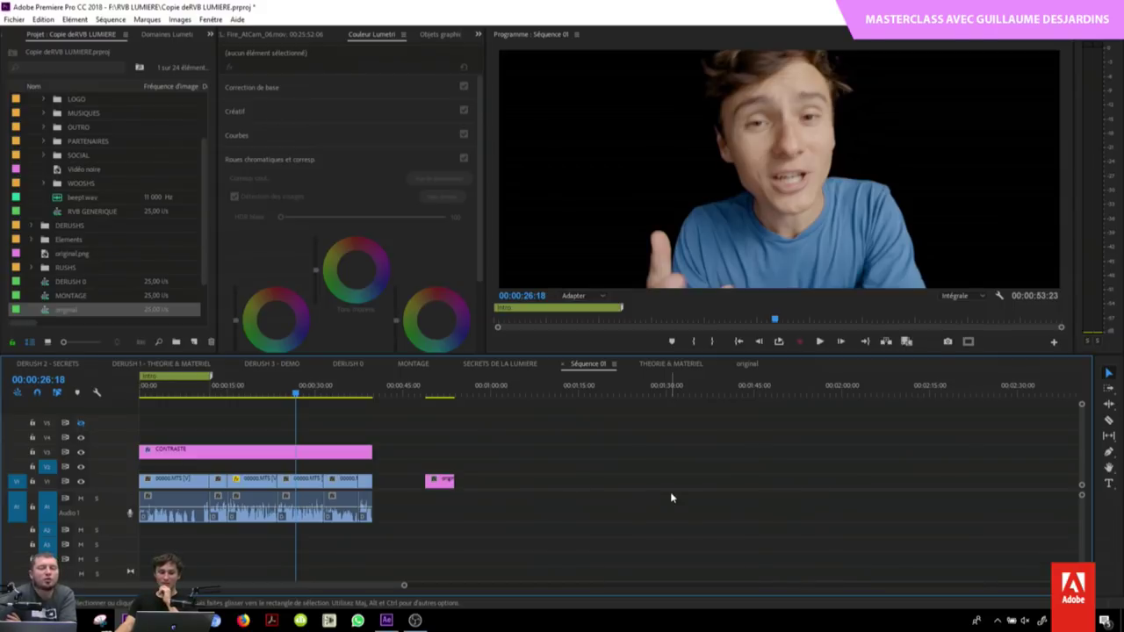
Step: Collapse all Project panel folders to top-level items, deselect the sequence, and refocus the timeline
scroll(112, 152, up, 2)
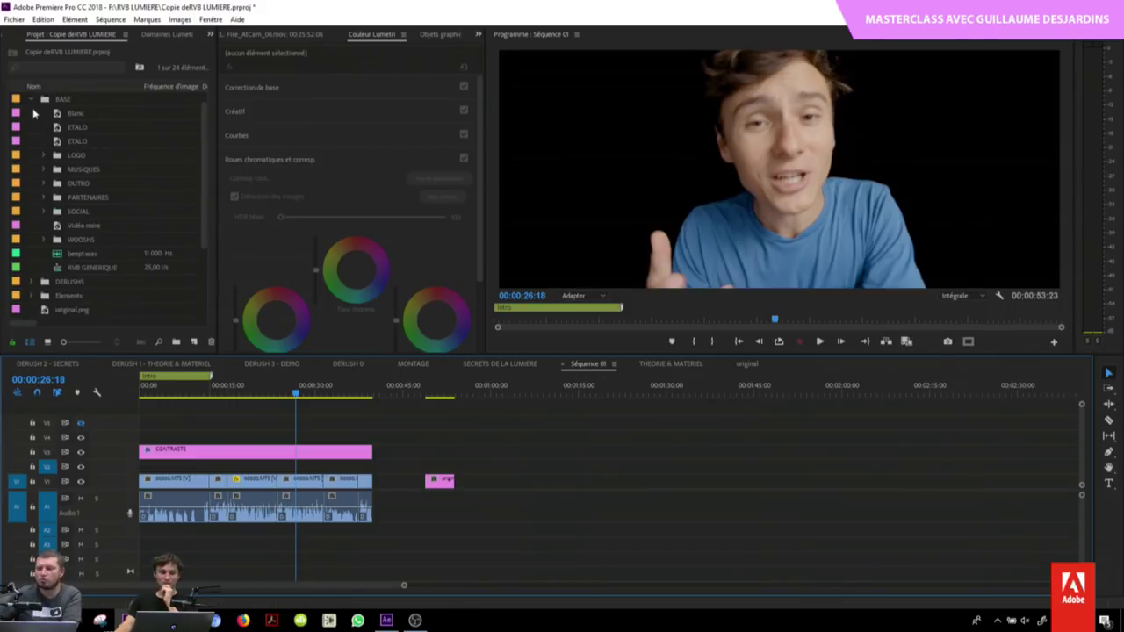
click(33, 99)
click(90, 280)
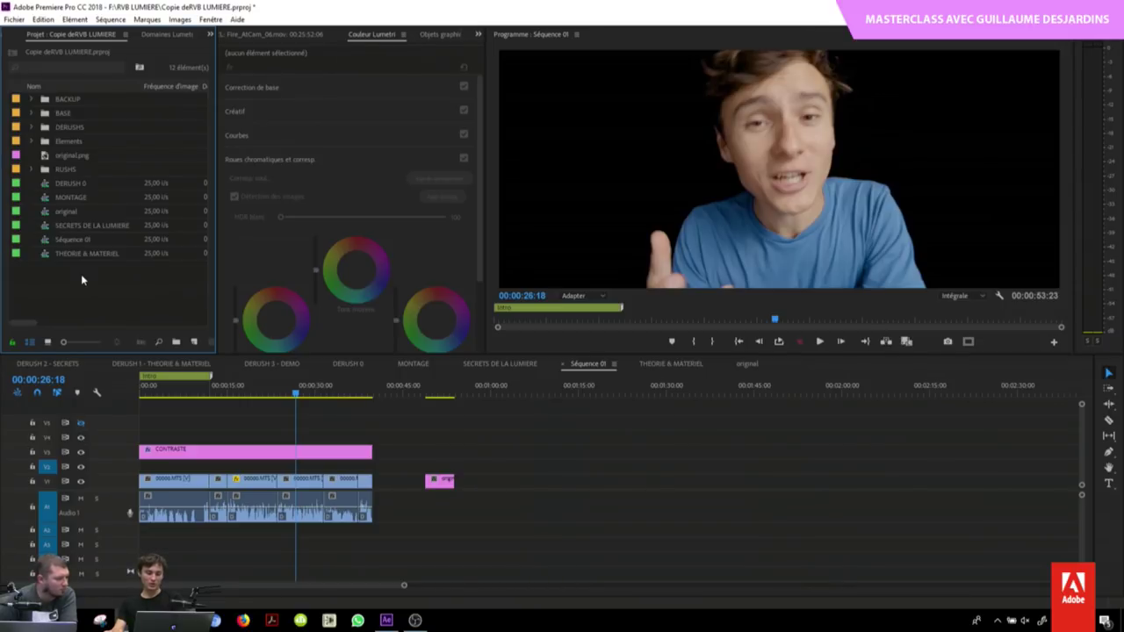
click(596, 472)
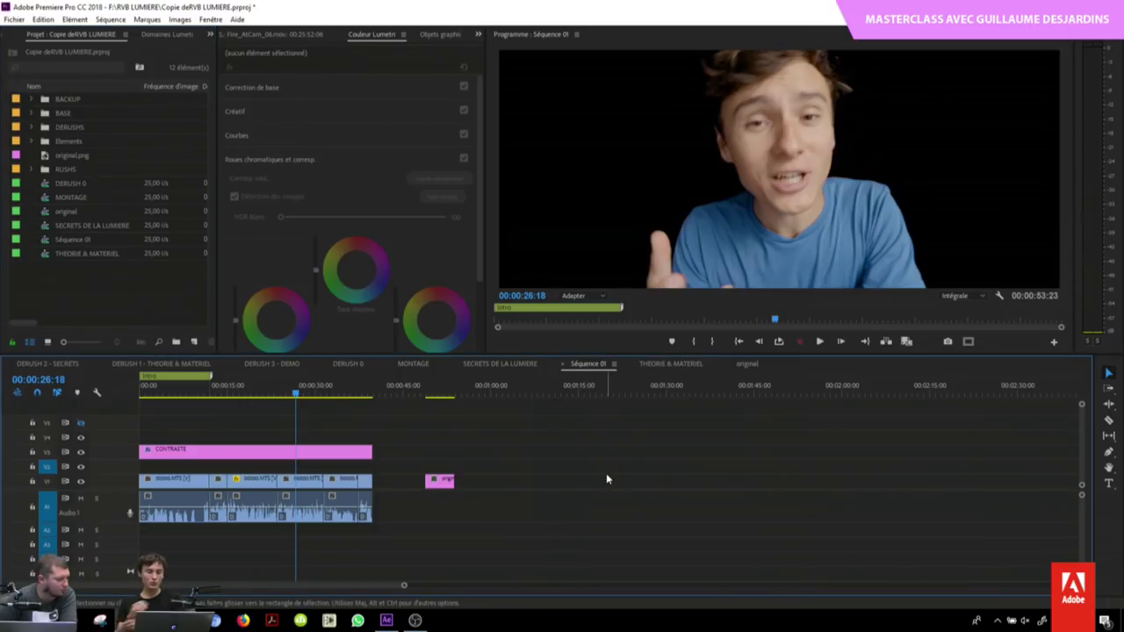